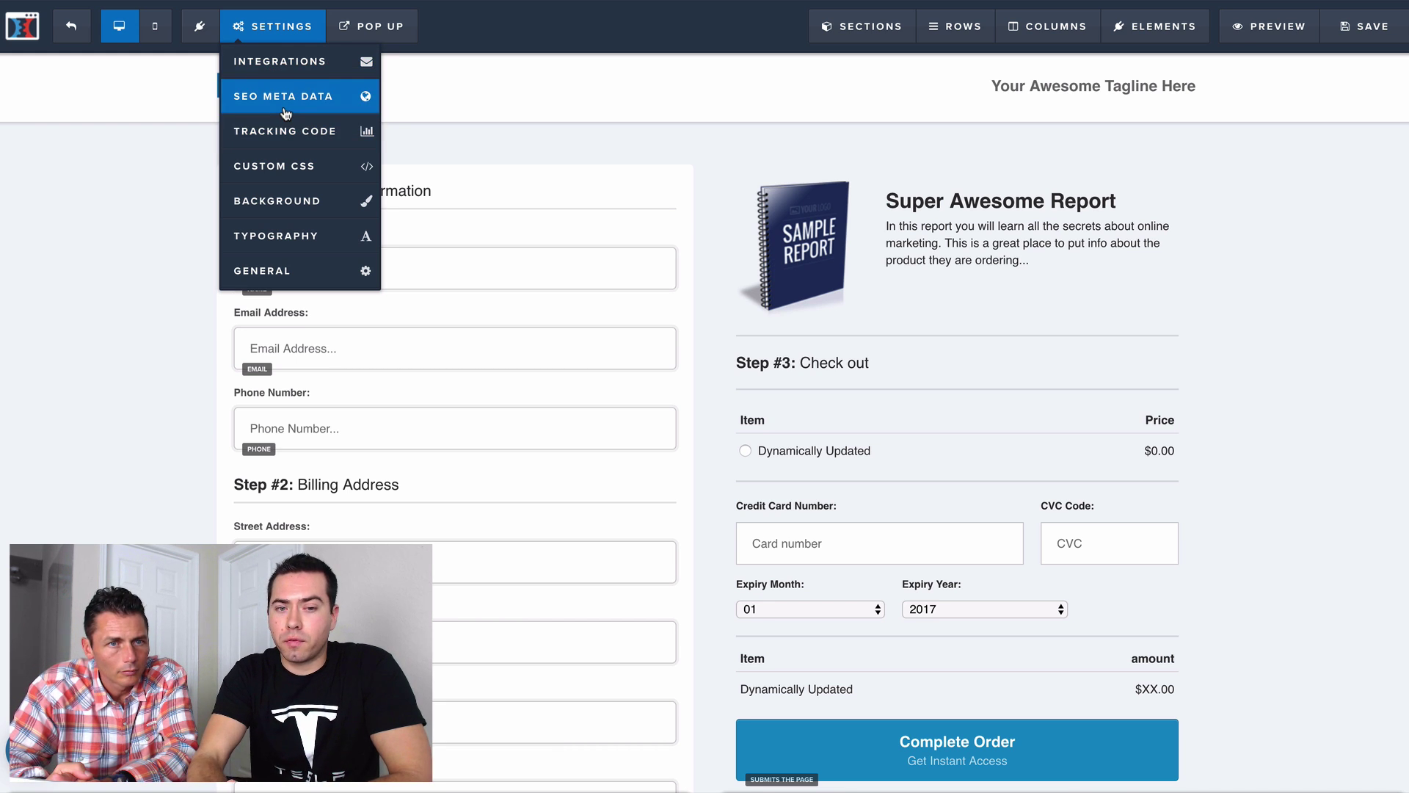
- Open the page's SEO meta data and set the title to "TEST - Test"
{"action": "left_click", "coordinate": [285, 96]}
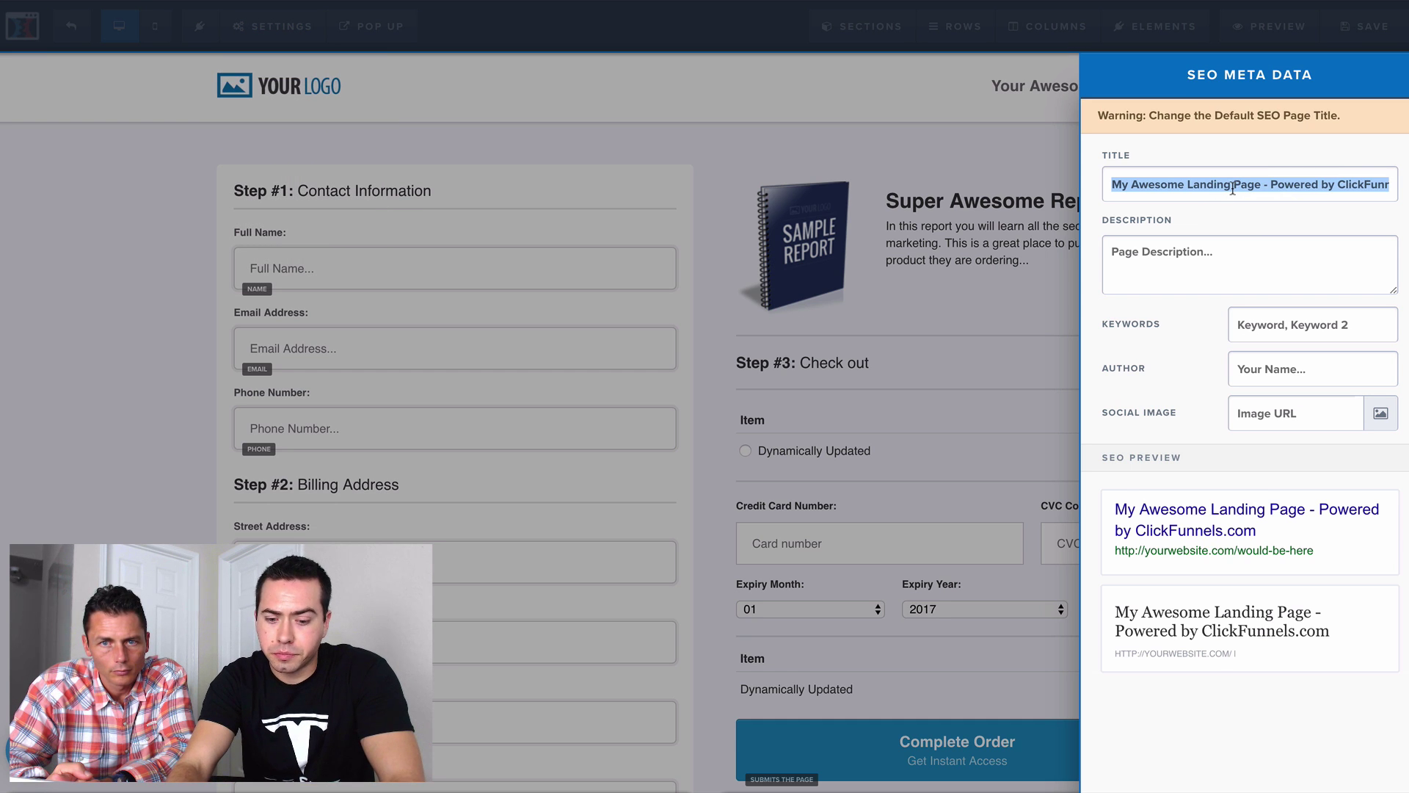
{"action": "type", "text": "TEST - "}
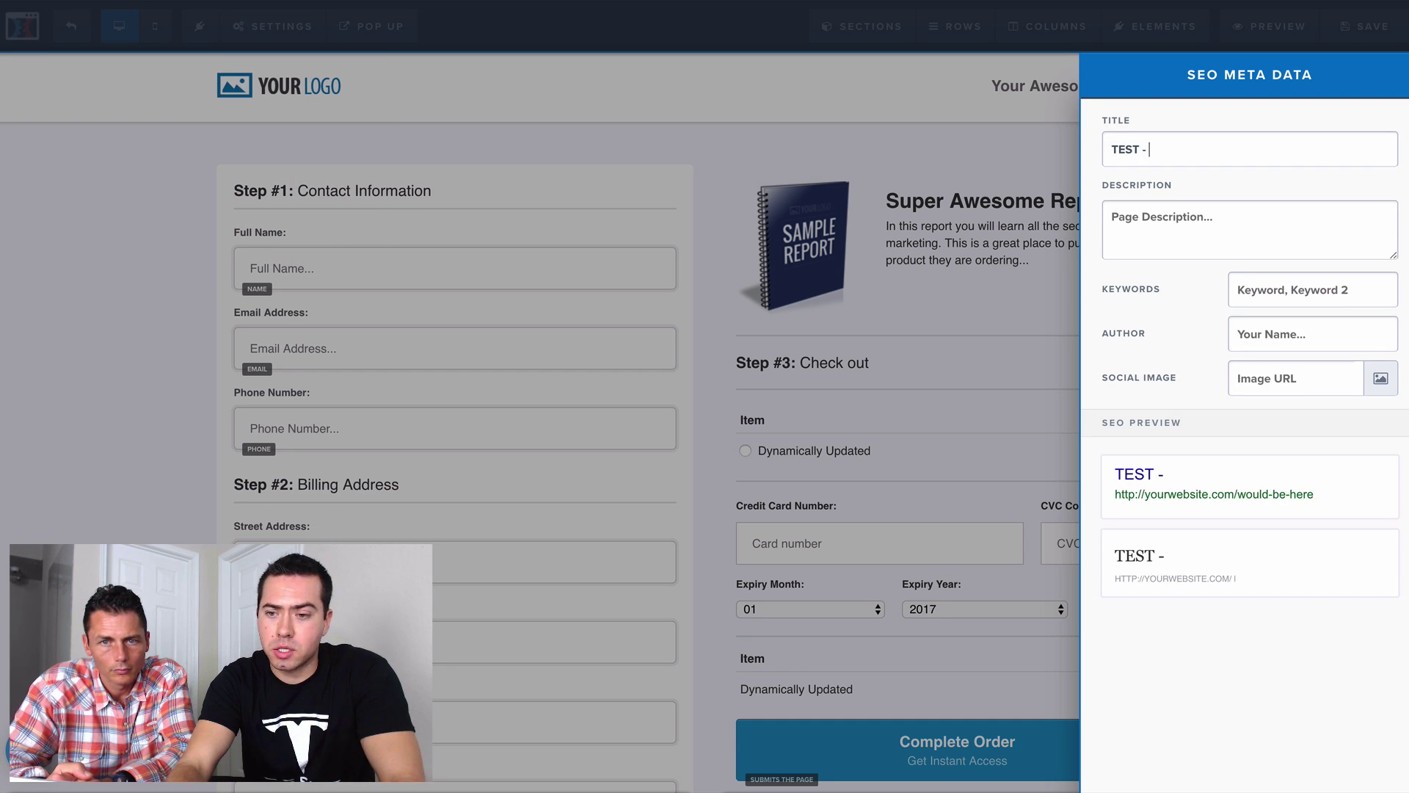
{"action": "type", "text": "Test"}
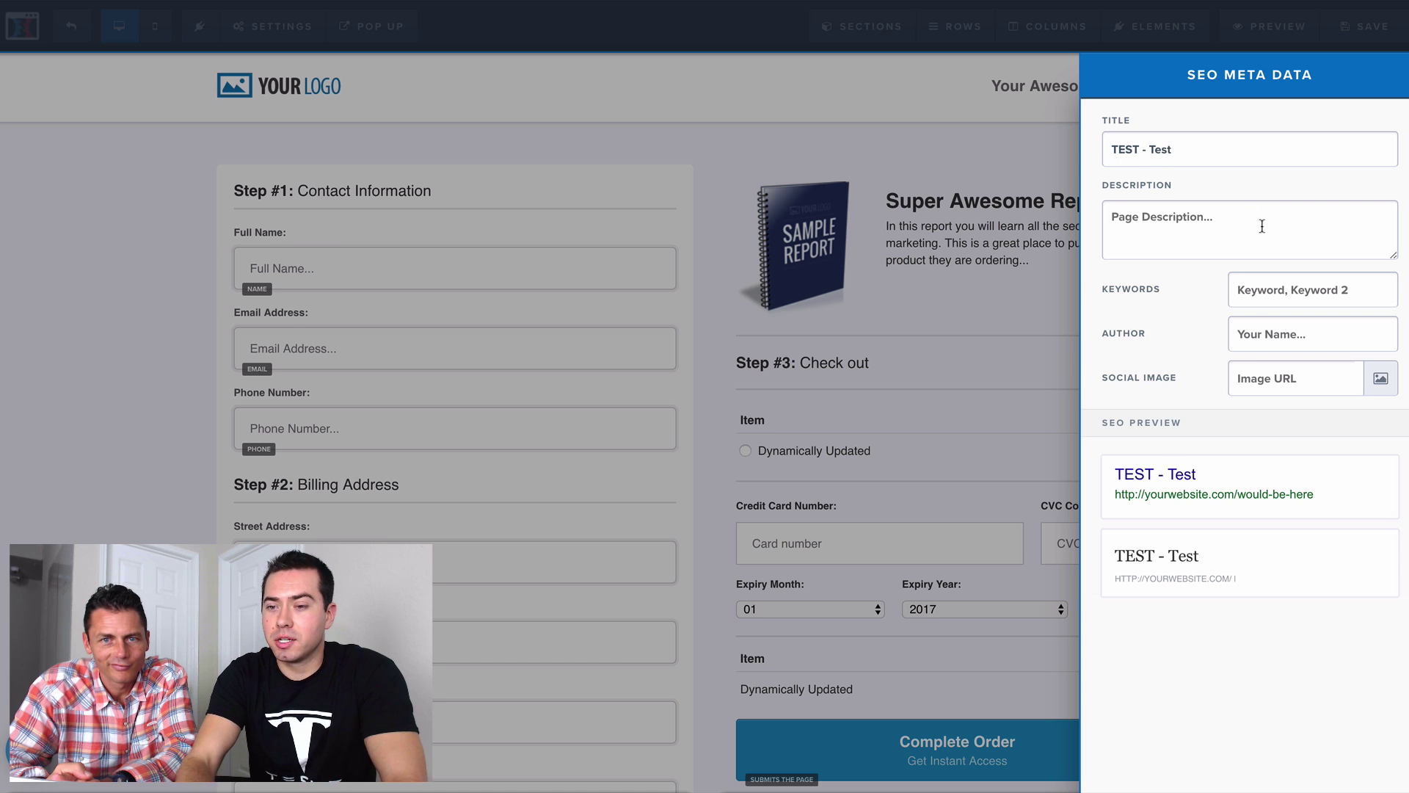
{"action": "left_click", "coordinate": [1246, 246]}
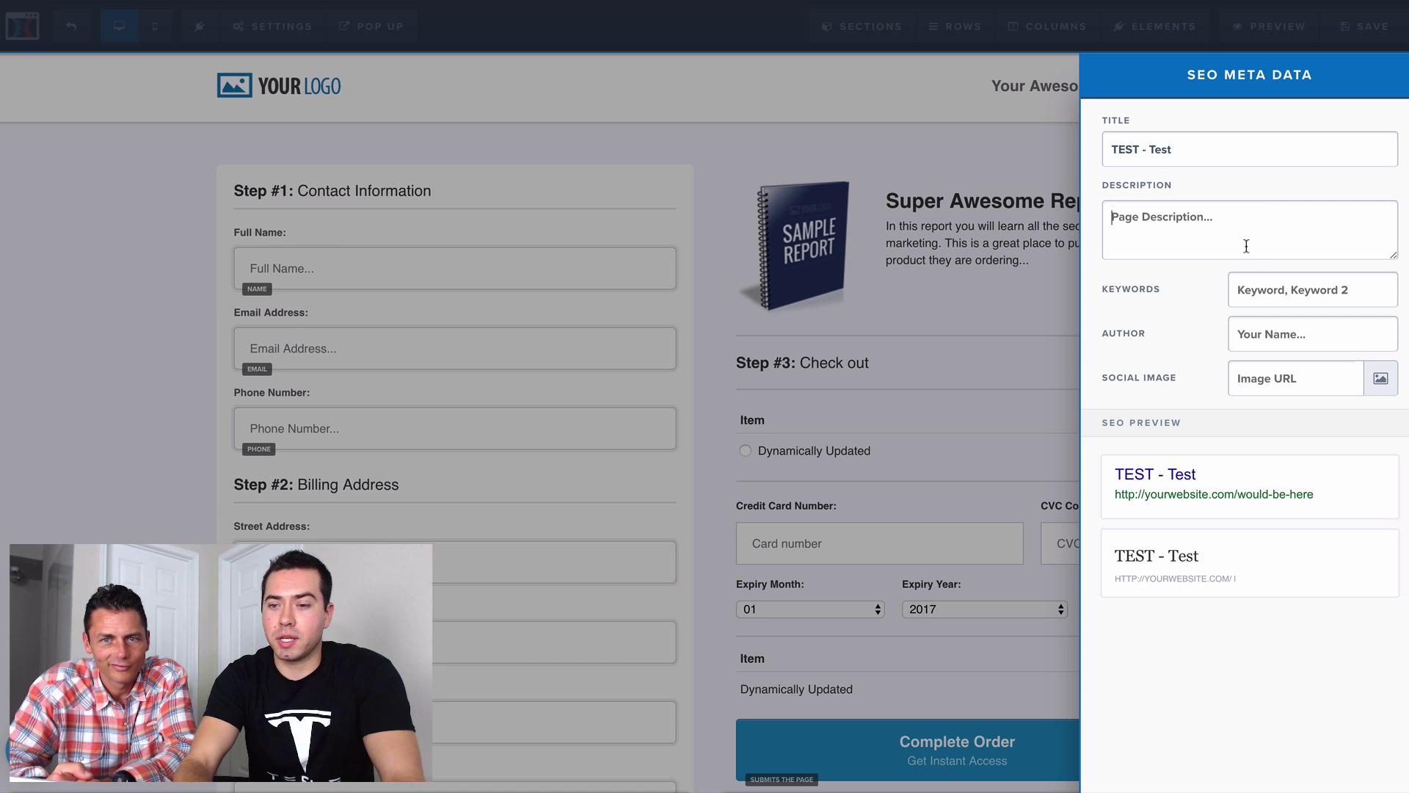
- Replace the SEO title with "Free Boss Formula - Free Boss Lifestyle"
{"action": "triple_click", "coordinate": [1163, 152]}
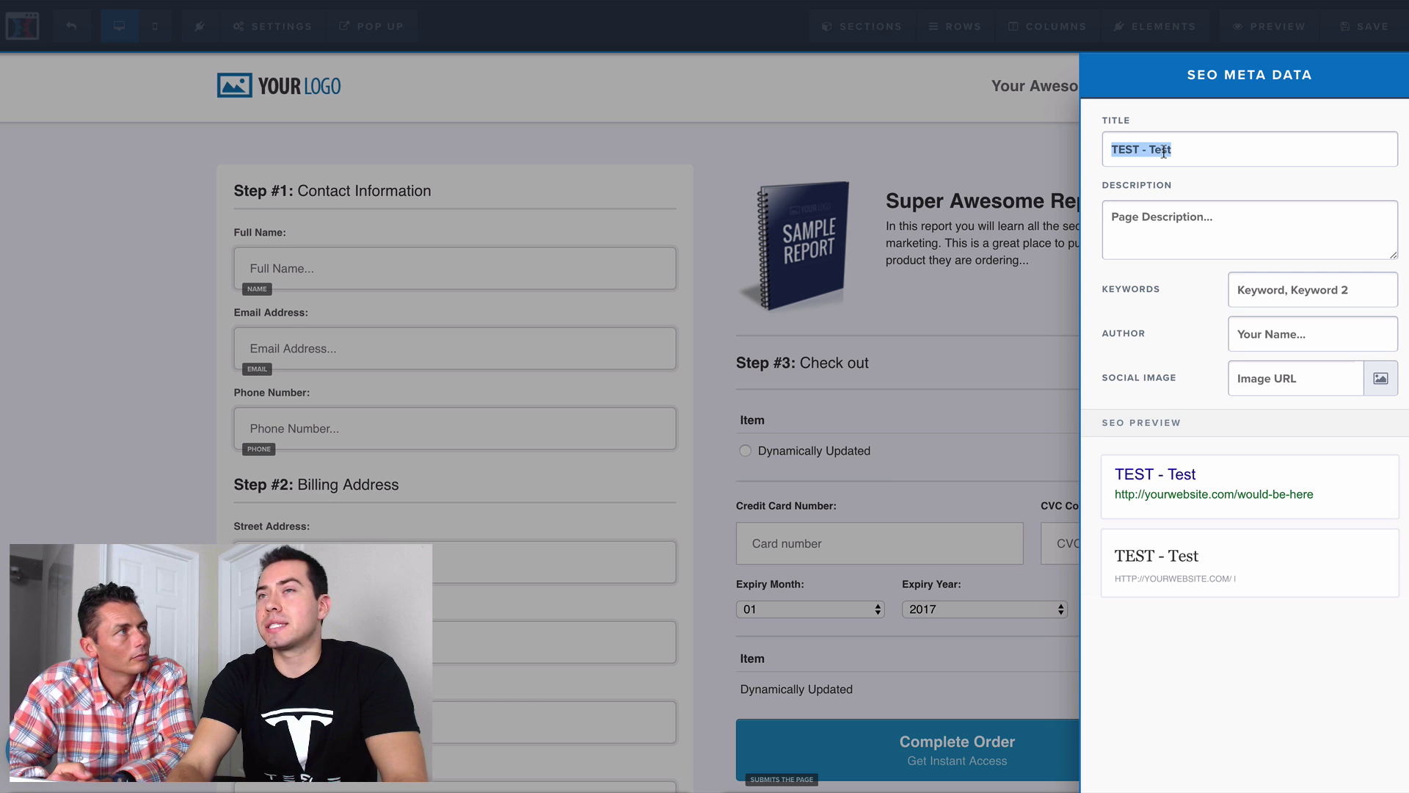
{"action": "type", "text": "F"}
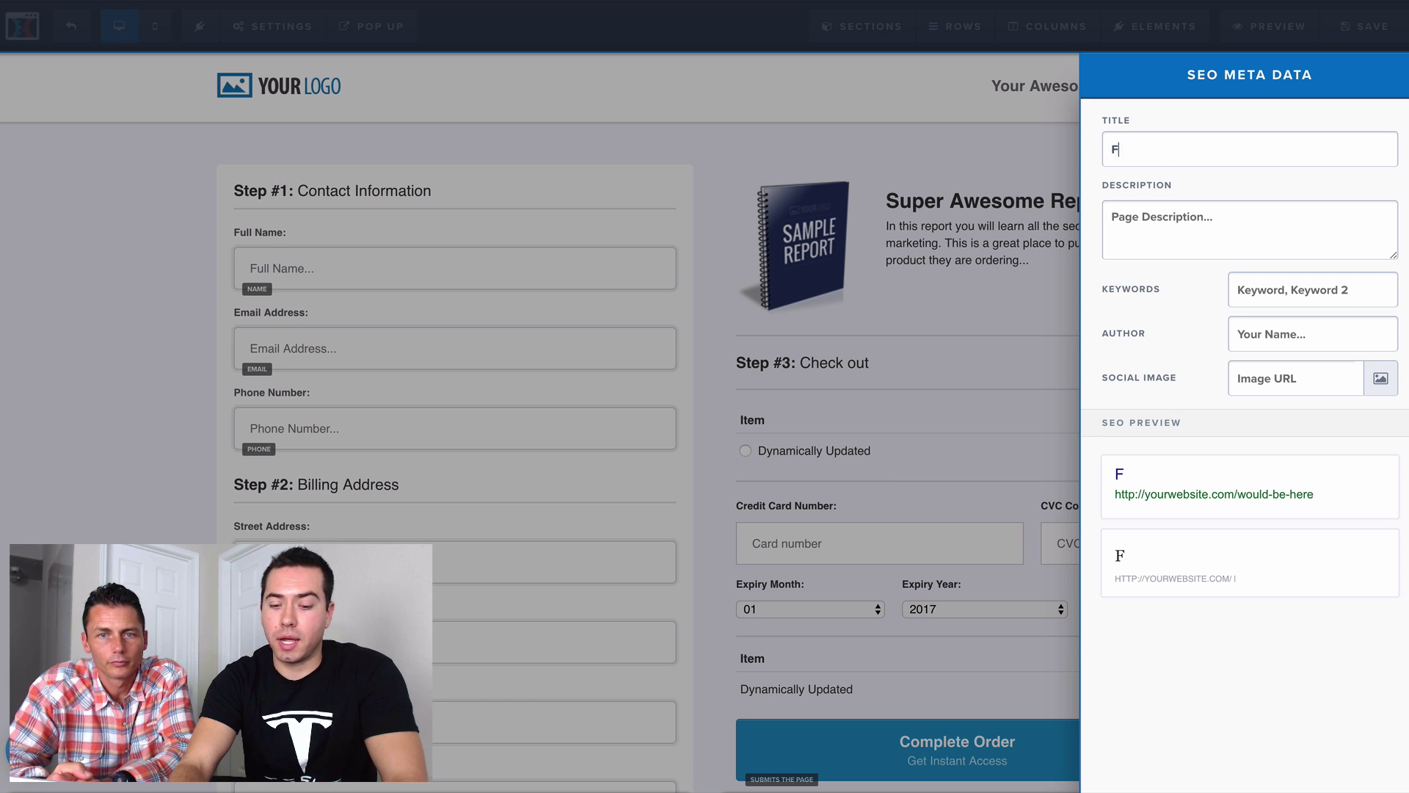
{"action": "type", "text": "ree Boss "}
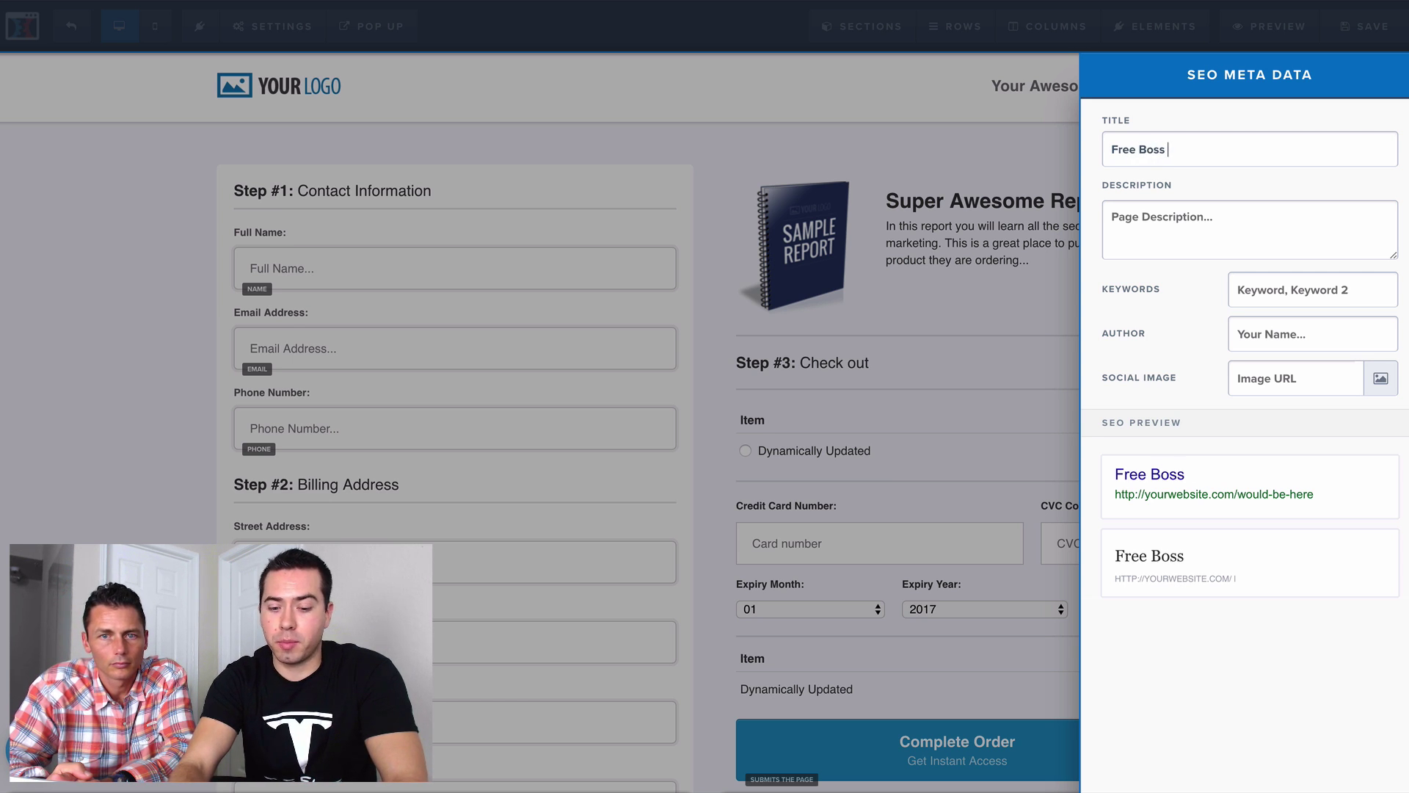
{"action": "type", "text": "Formula"}
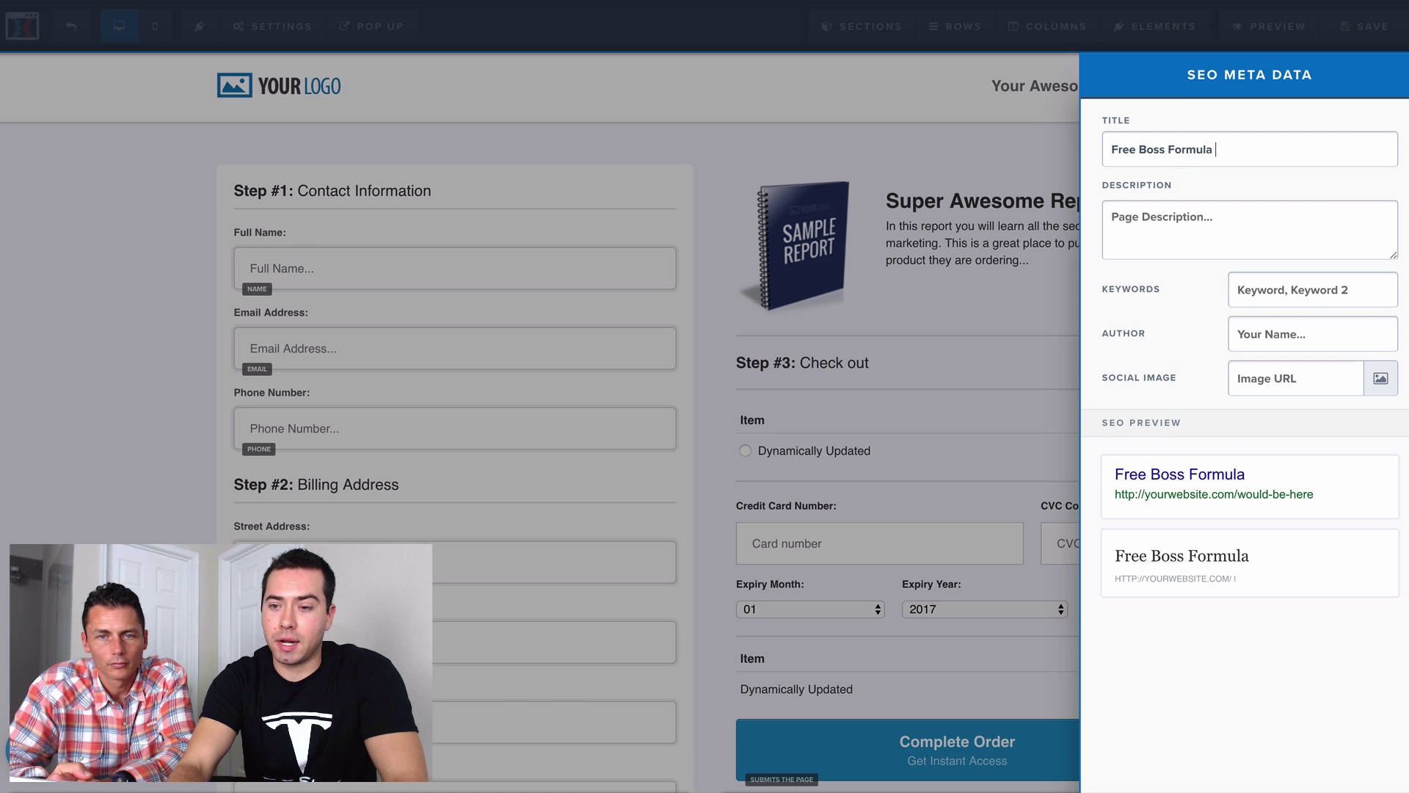
{"action": "type", "text": " - Free"}
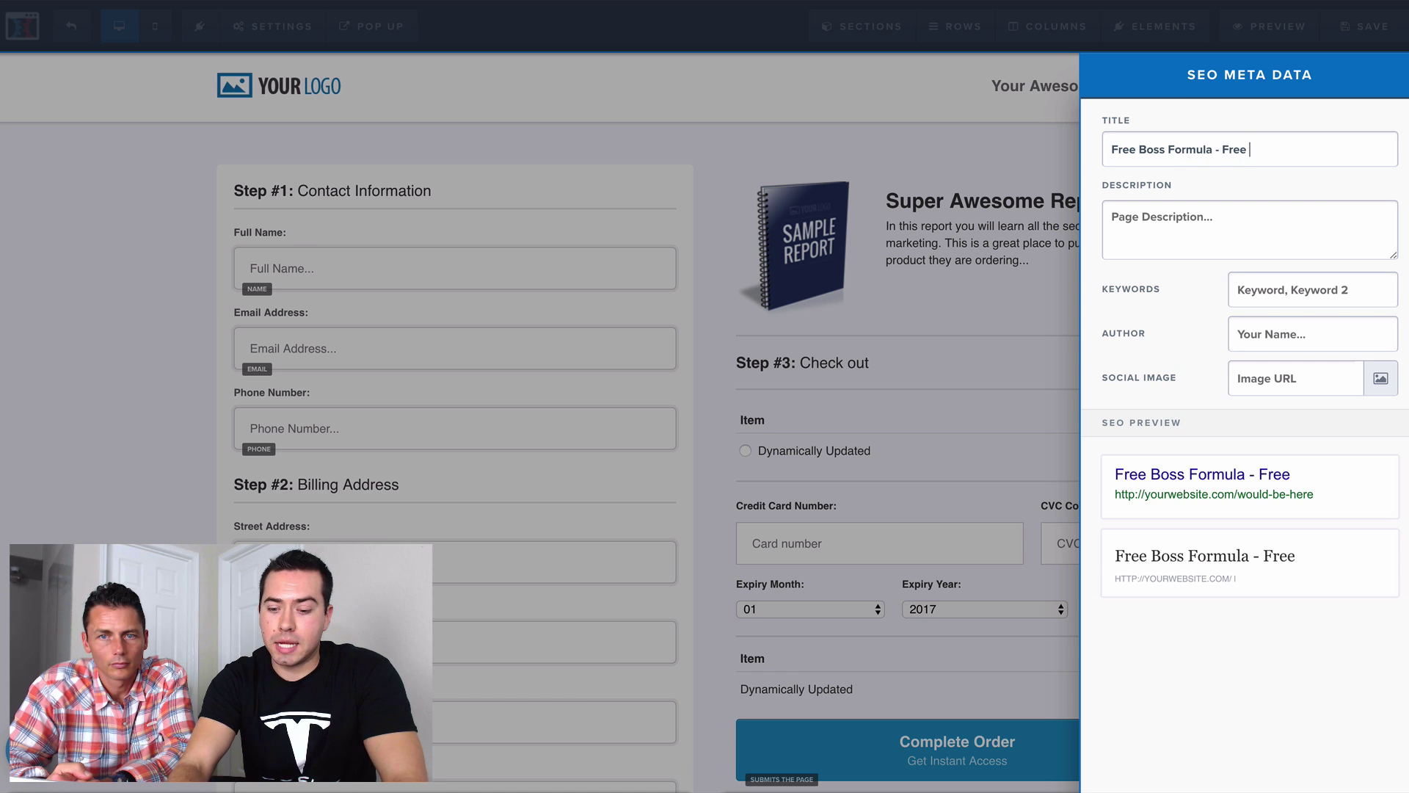
{"action": "type", "text": " Boss Lifestyl"}
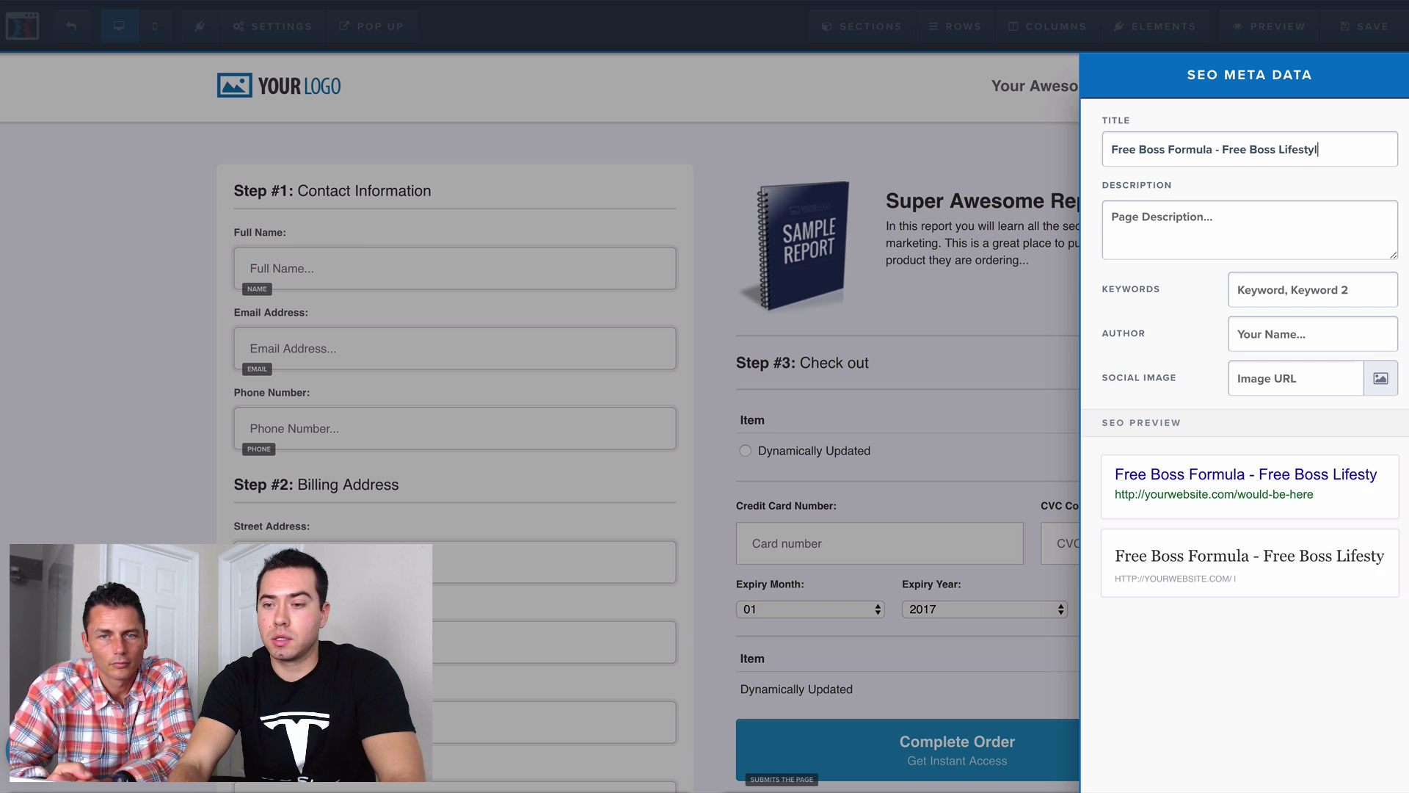
{"action": "type", "text": "e"}
- Copy the SEO title into the page description and close the SEO meta data settings
{"action": "key", "text": "ctrl+a"}
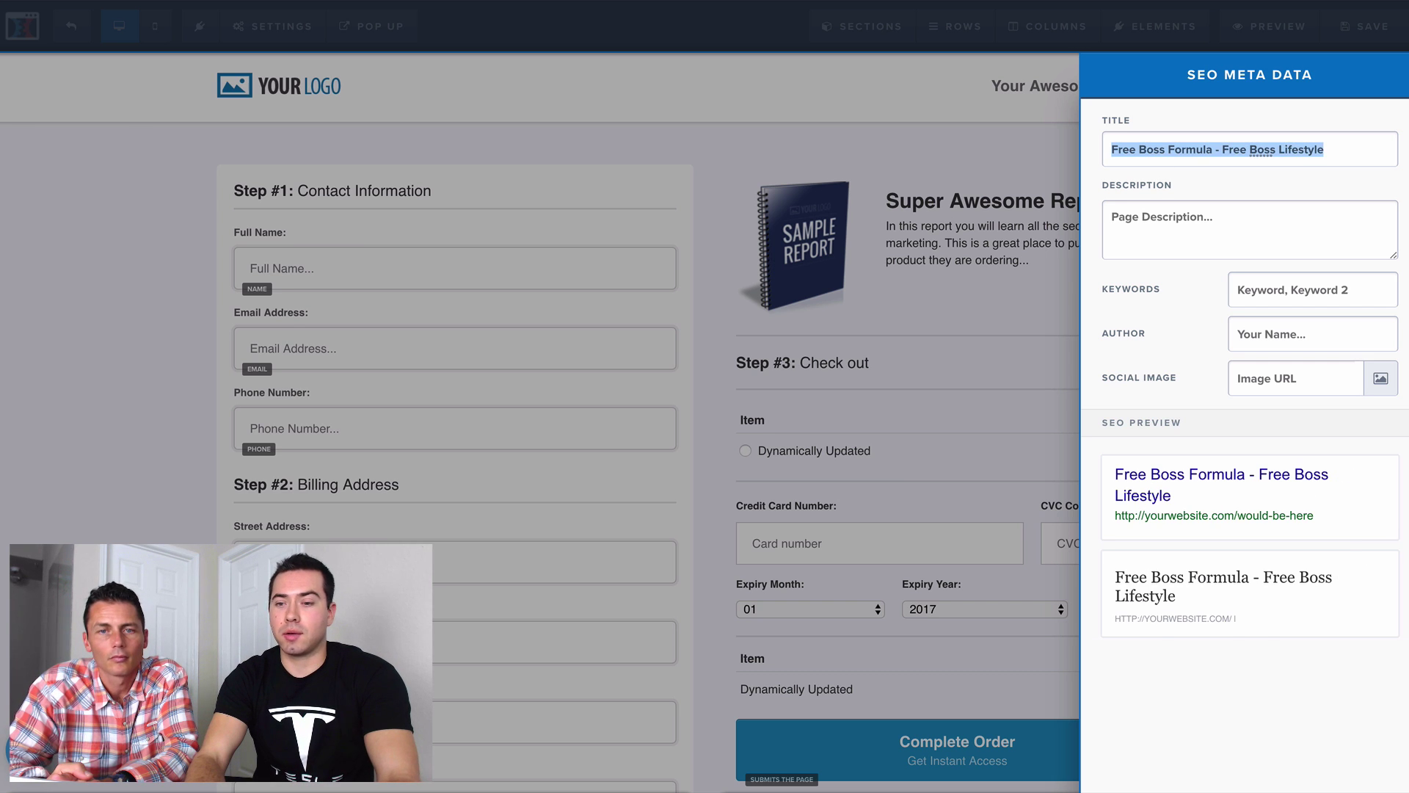
{"action": "key", "text": "ctrl+c"}
{"action": "left_click", "coordinate": [1172, 221]}
{"action": "key", "text": "ctrl+v"}
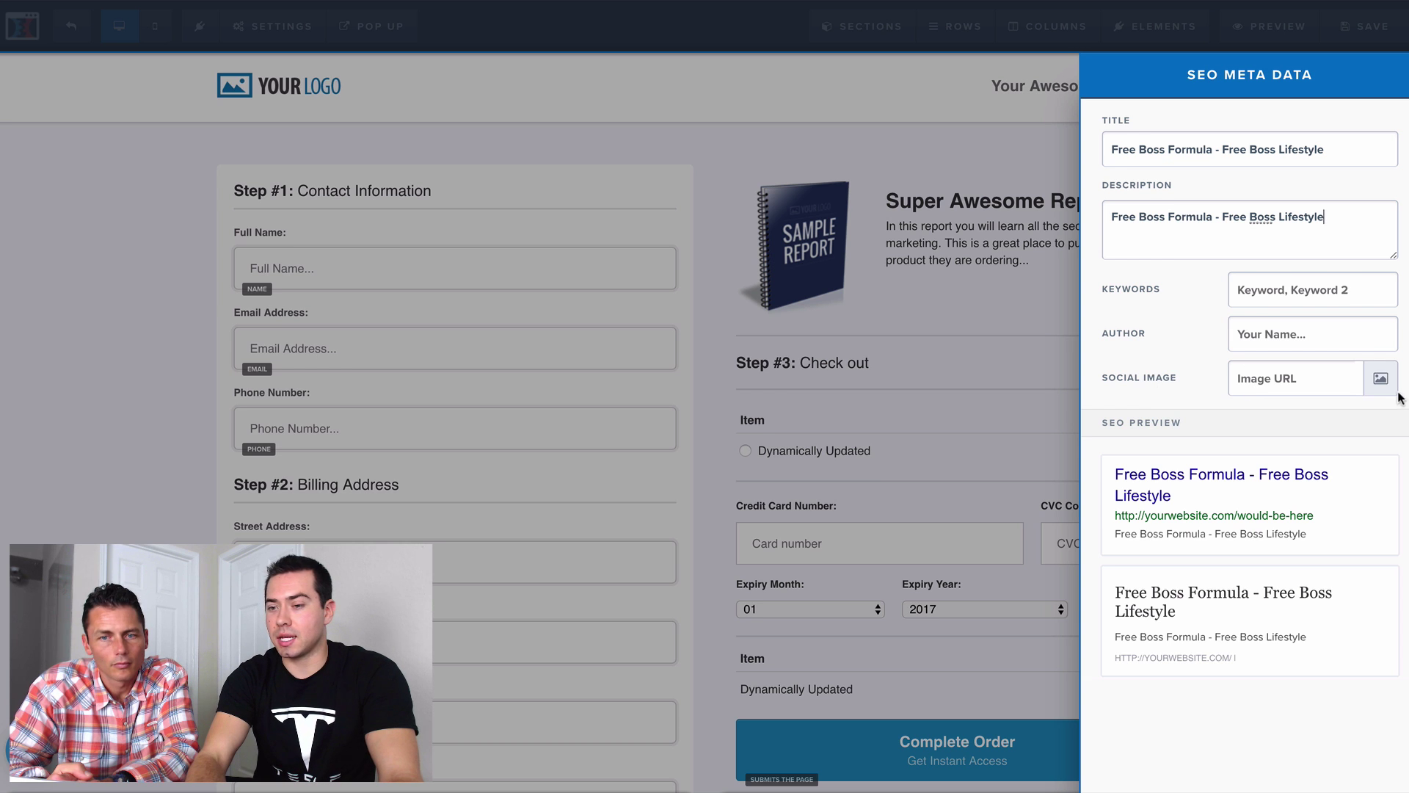
{"action": "left_click", "coordinate": [913, 339]}
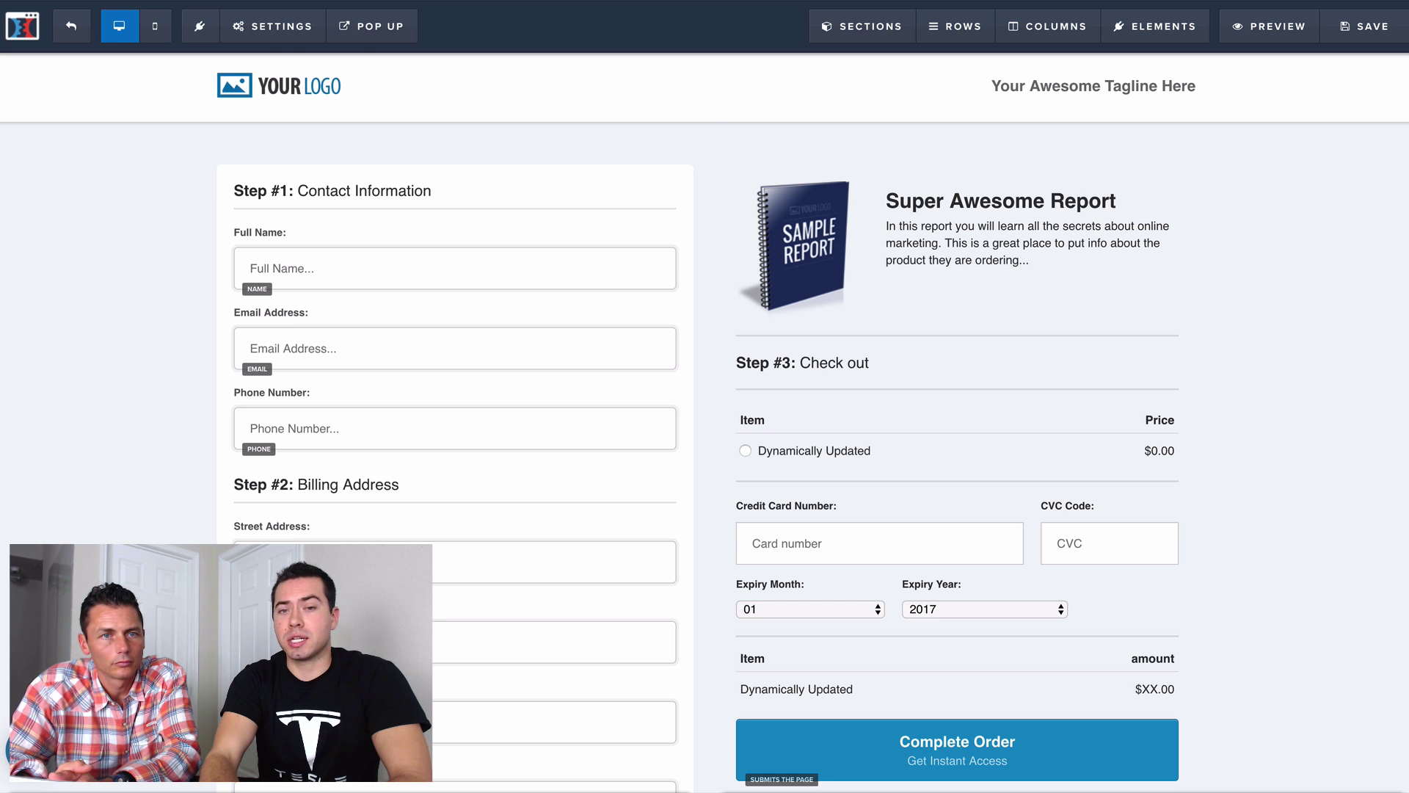
- Set the page's background color to white (#ffffff) and close the background settings
{"action": "mouse_move", "coordinate": [271, 26]}
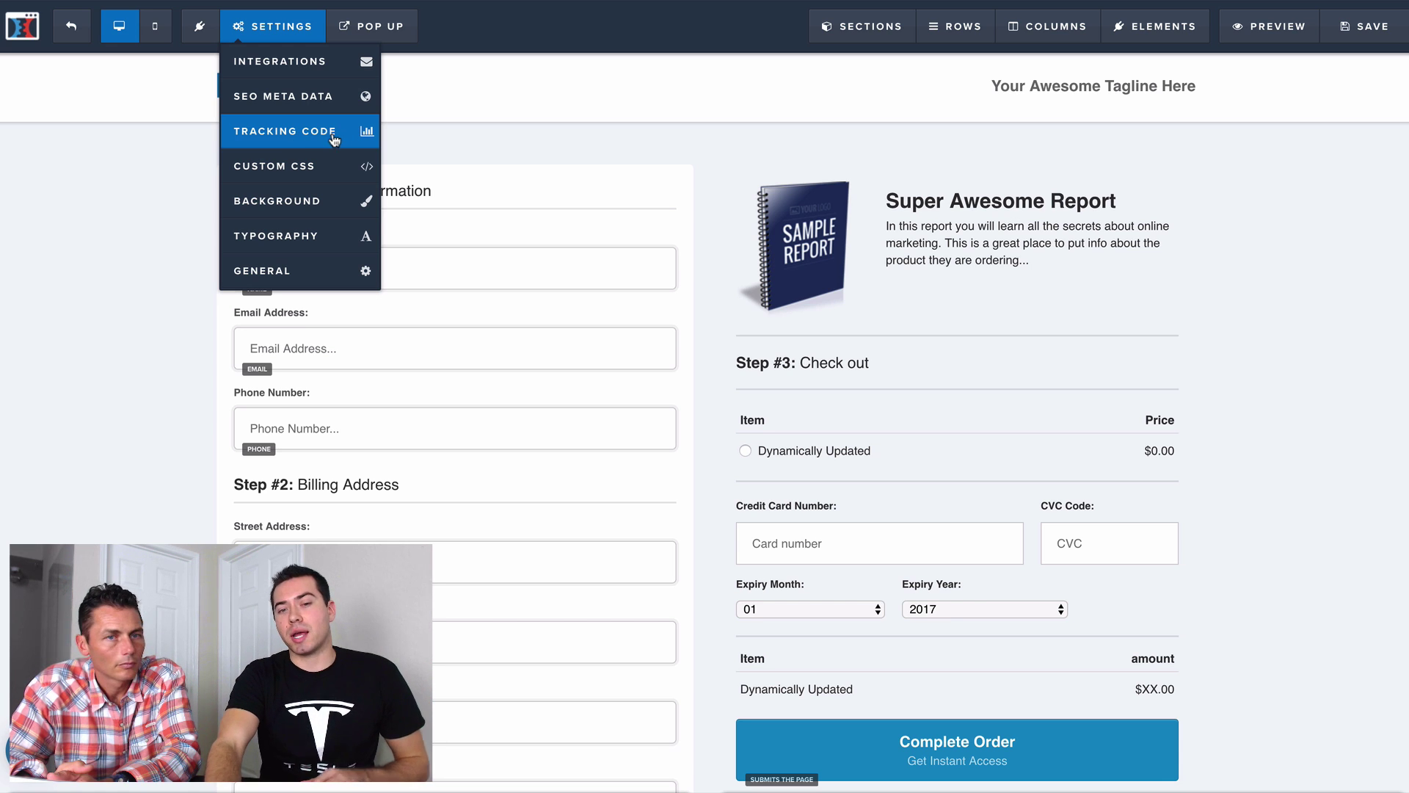
{"action": "left_click", "coordinate": [294, 210]}
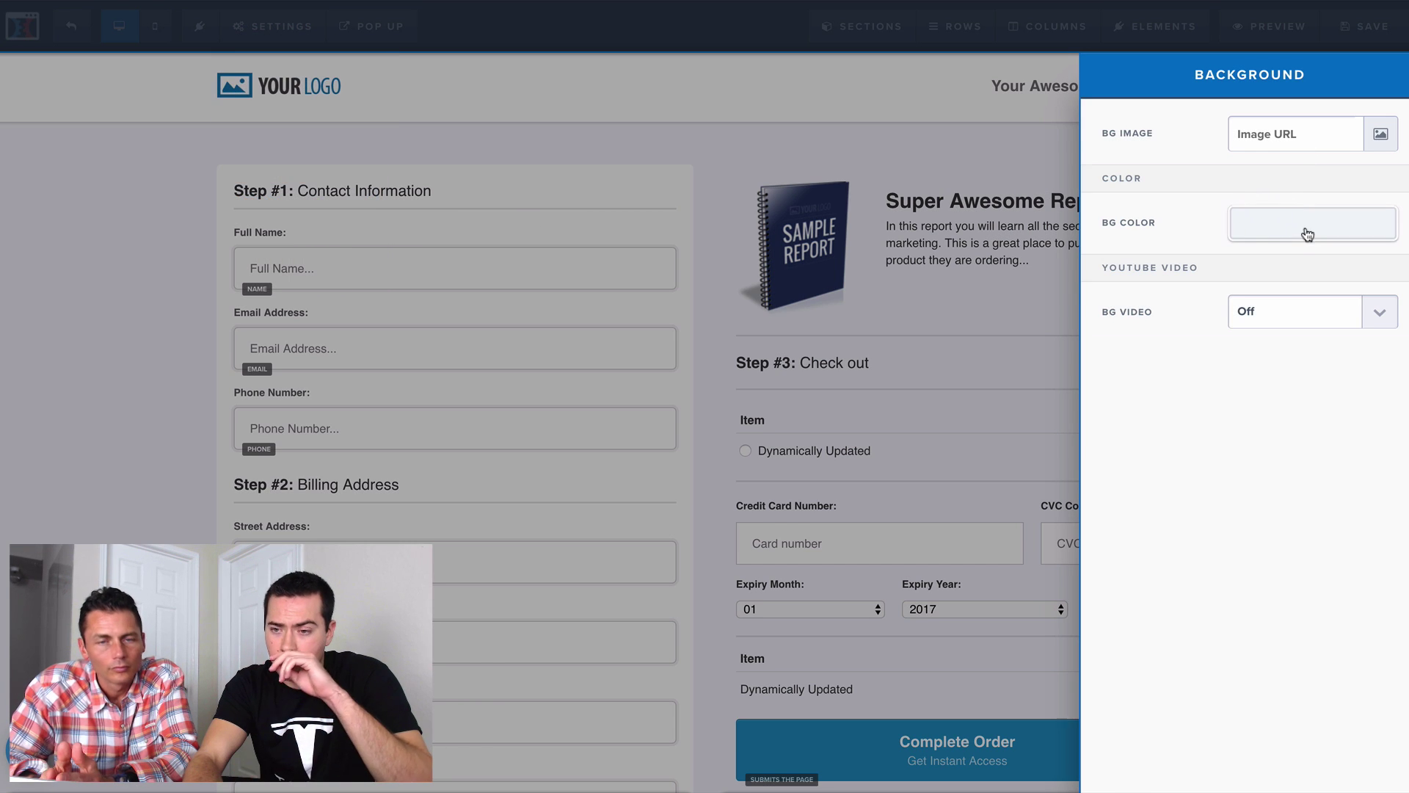
{"action": "left_click", "coordinate": [1308, 234]}
{"action": "left_click", "coordinate": [1214, 285]}
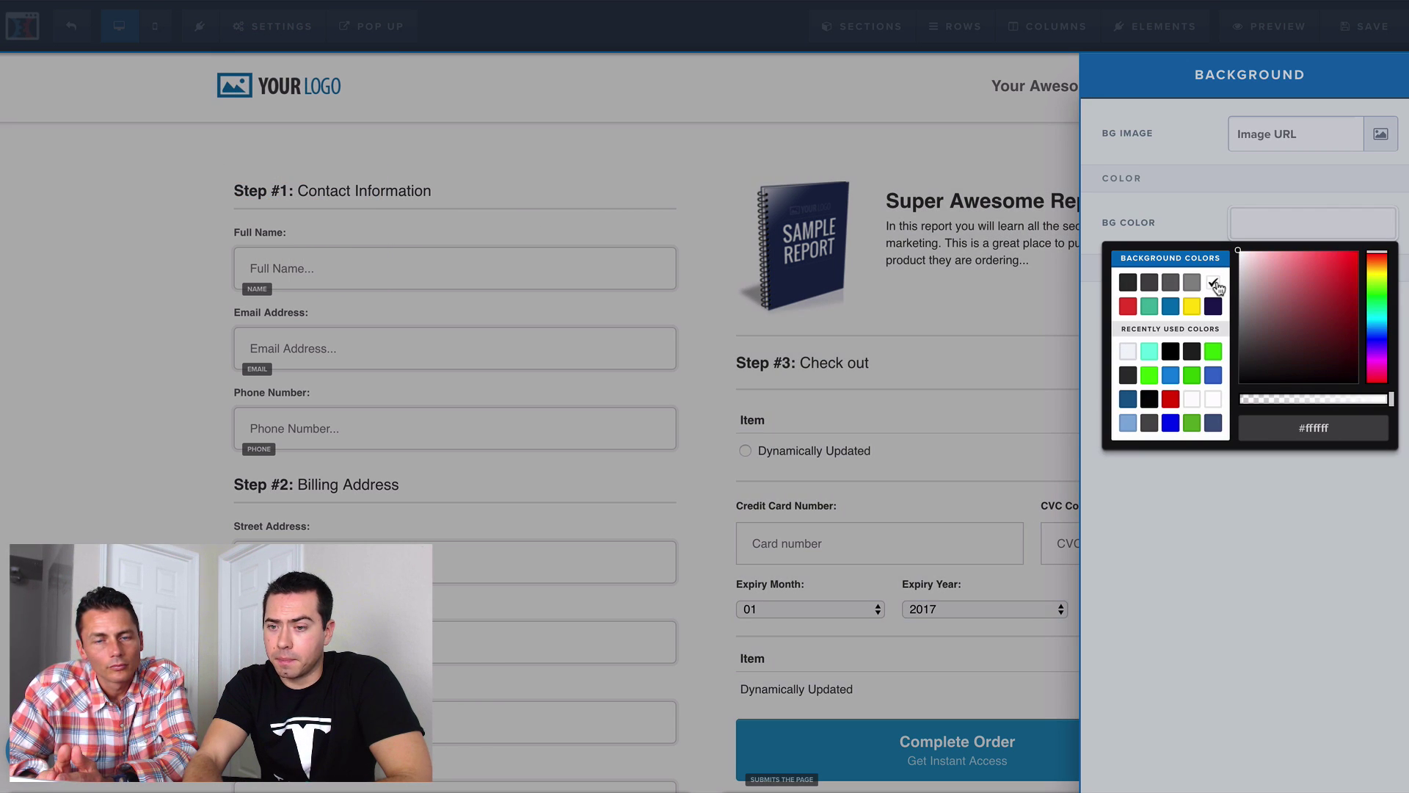
{"action": "left_click", "coordinate": [1188, 230]}
{"action": "left_click", "coordinate": [1304, 134]}
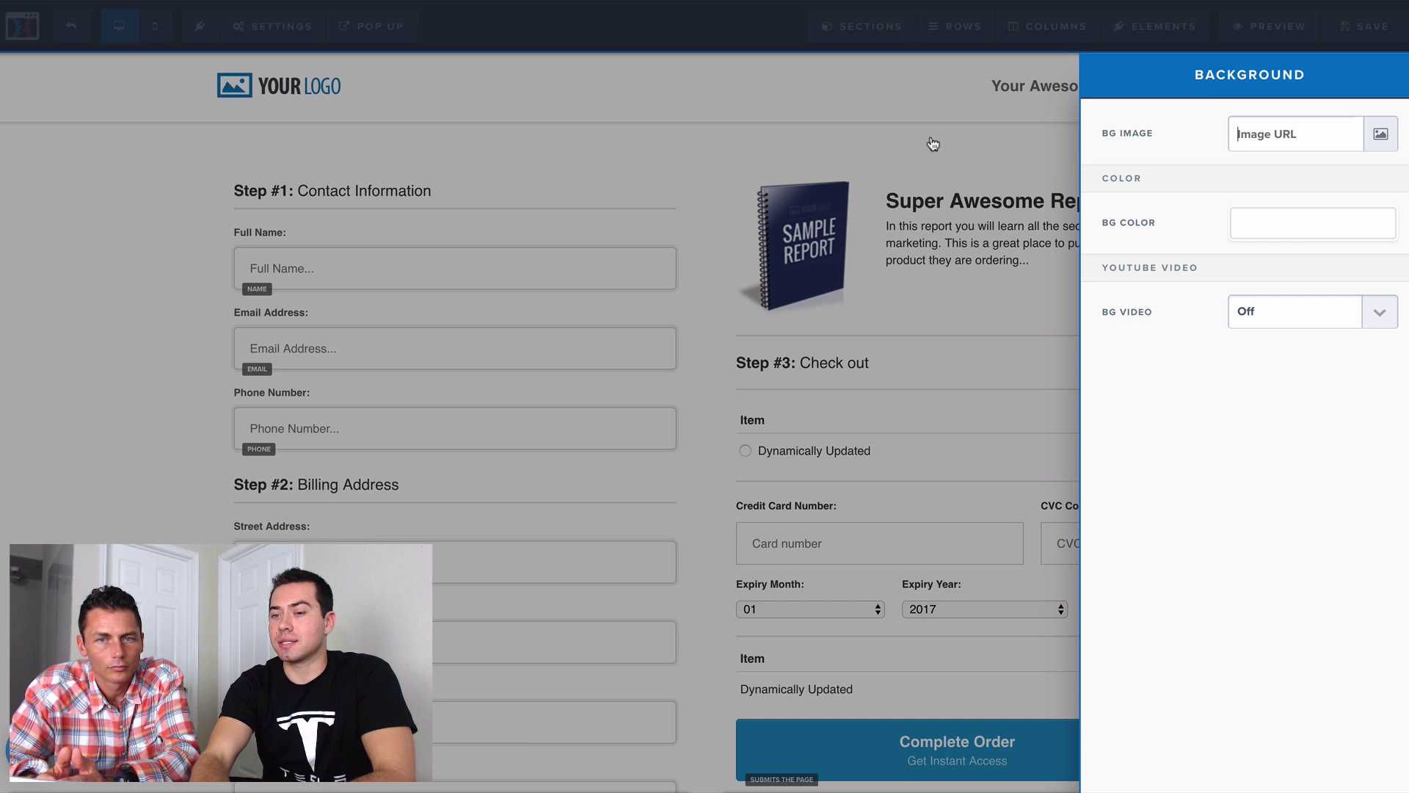
{"action": "left_click", "coordinate": [841, 151]}
- Set both the content font and the headline font of the page to Lato
{"action": "left_click", "coordinate": [288, 27]}
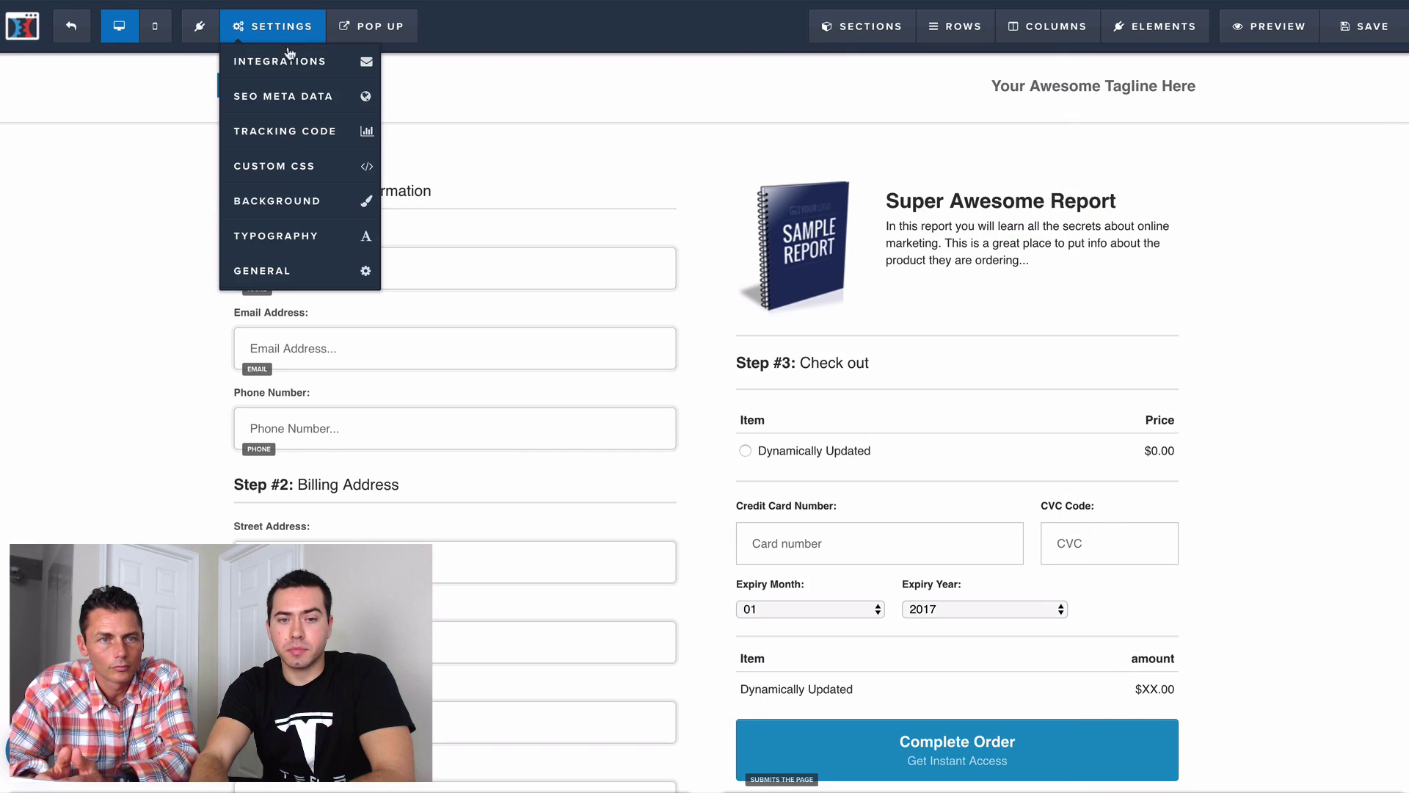
{"action": "left_click", "coordinate": [298, 244]}
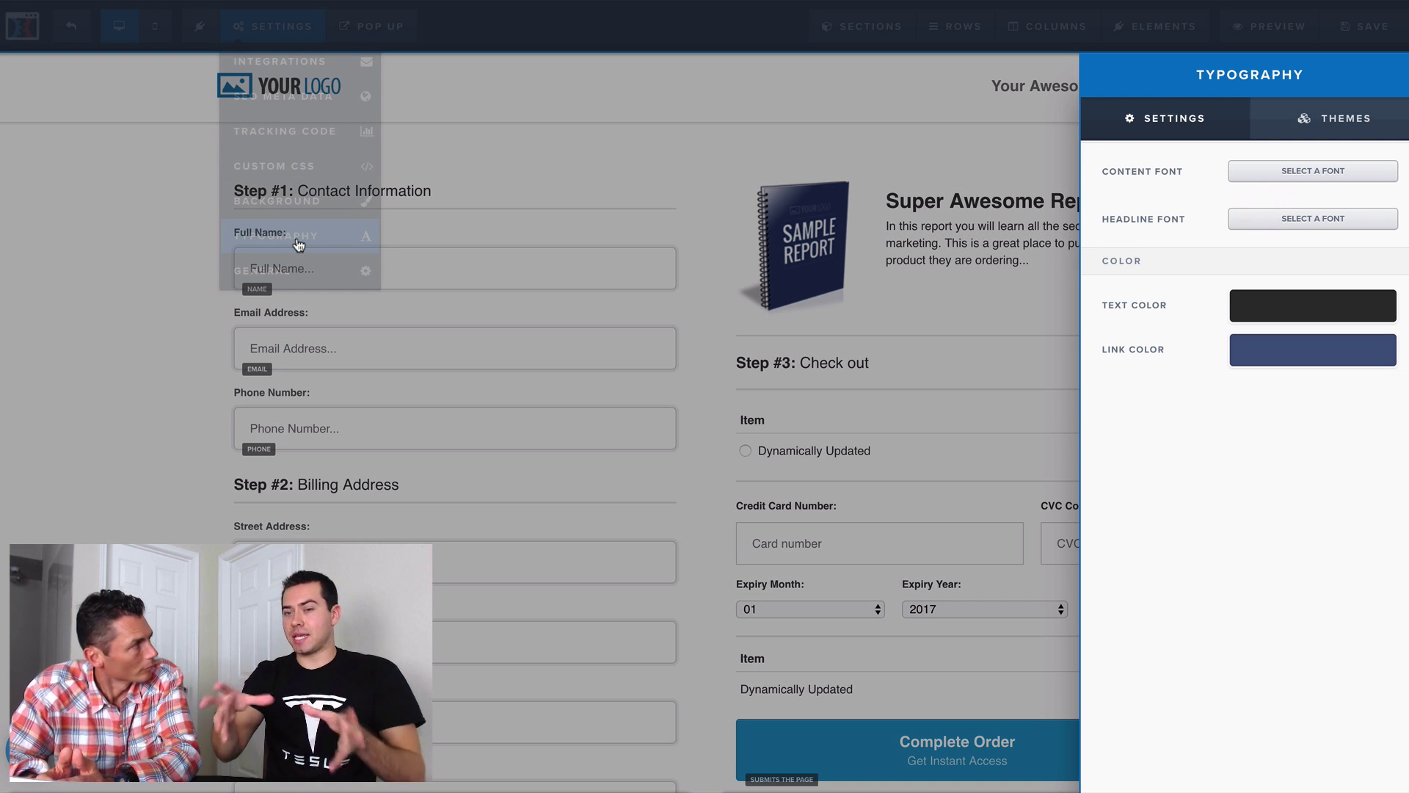
{"action": "left_click", "coordinate": [1329, 176]}
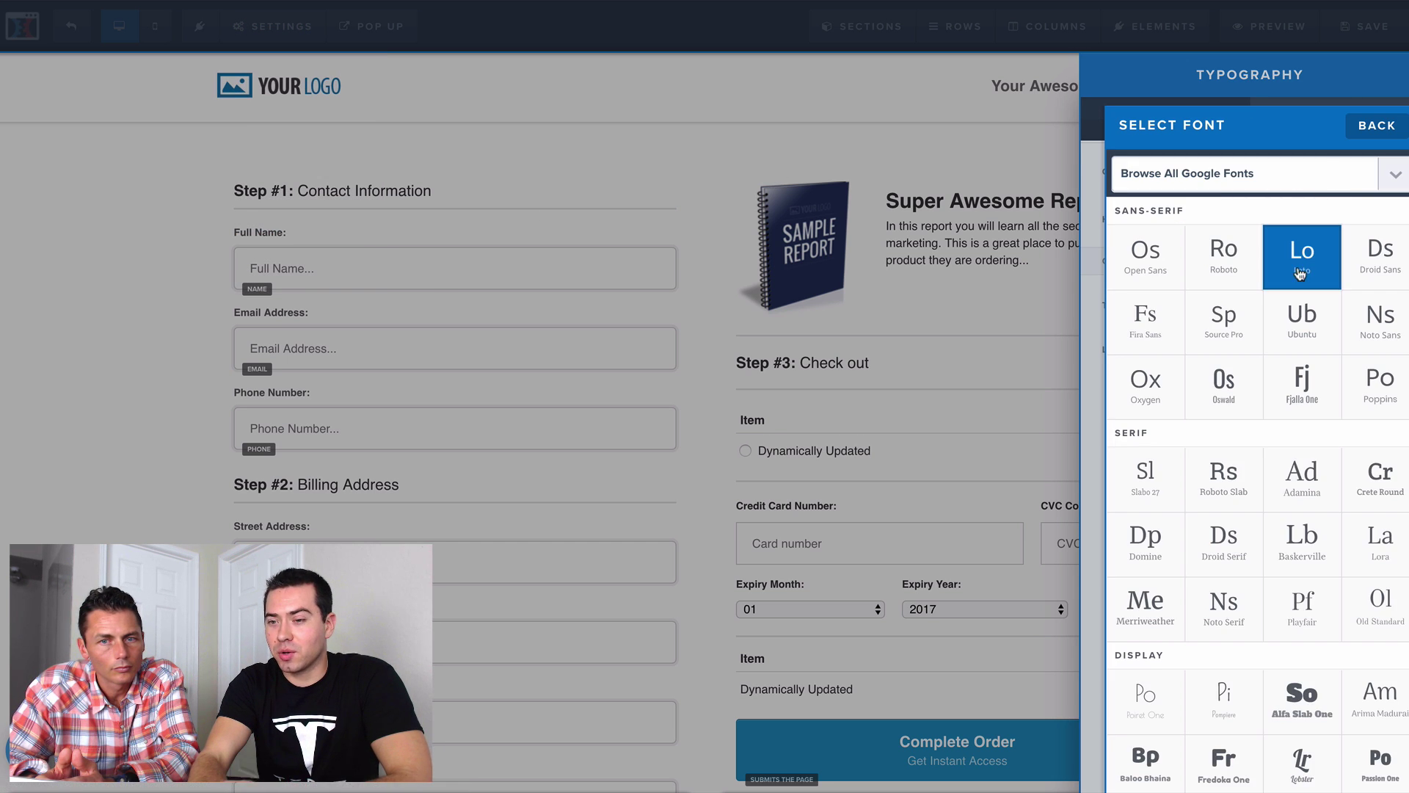
{"action": "left_click", "coordinate": [1301, 272]}
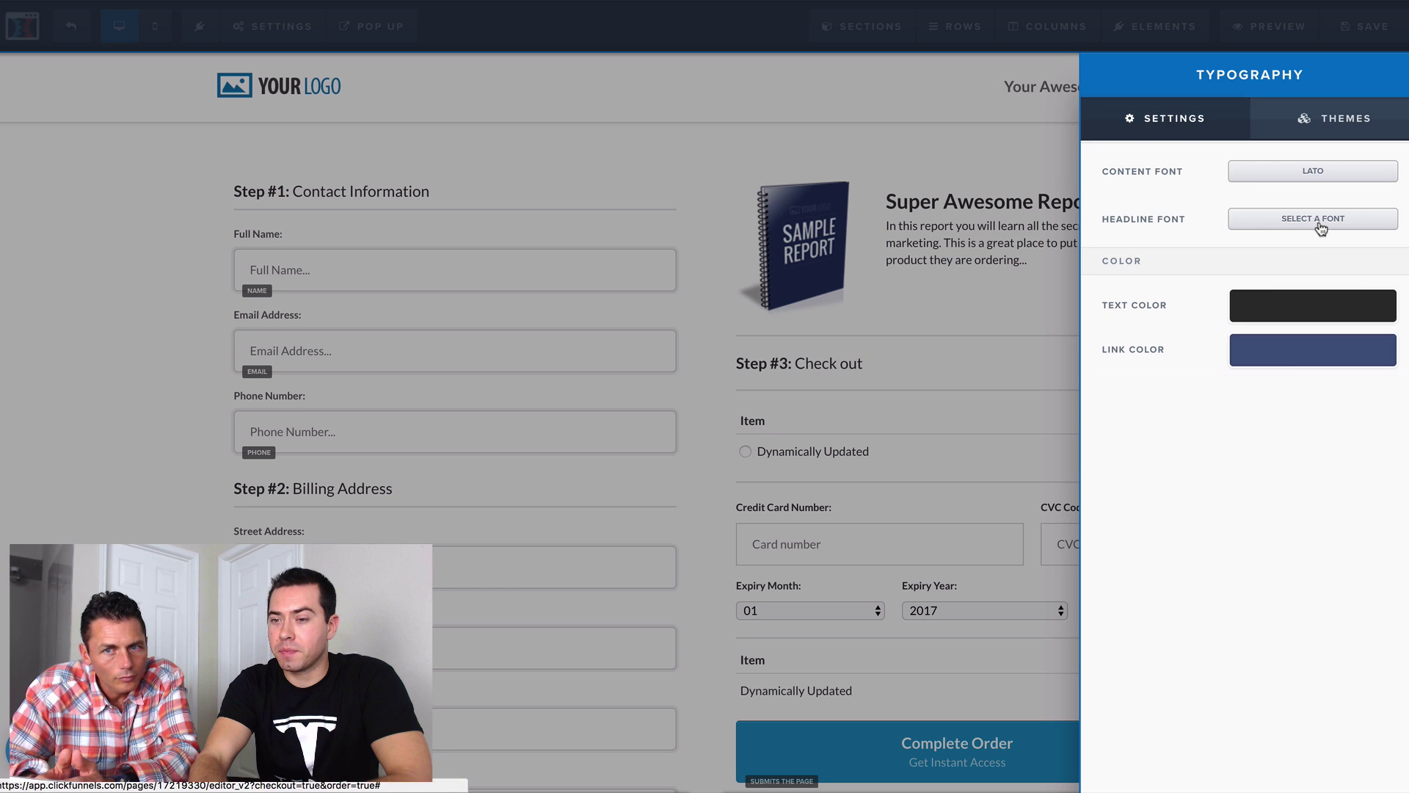
{"action": "left_click", "coordinate": [1318, 223]}
{"action": "left_click", "coordinate": [1314, 256]}
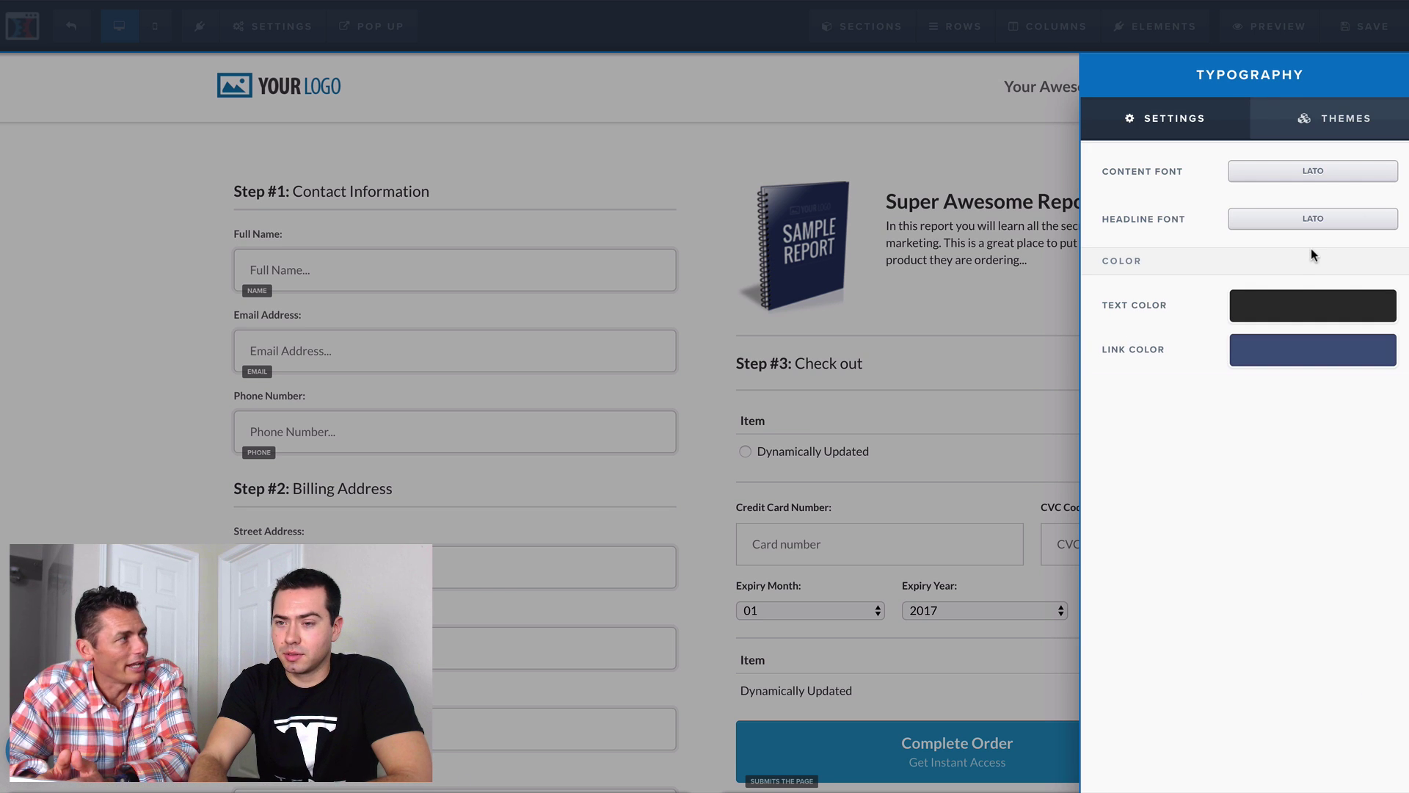
{"action": "left_click", "coordinate": [957, 335]}
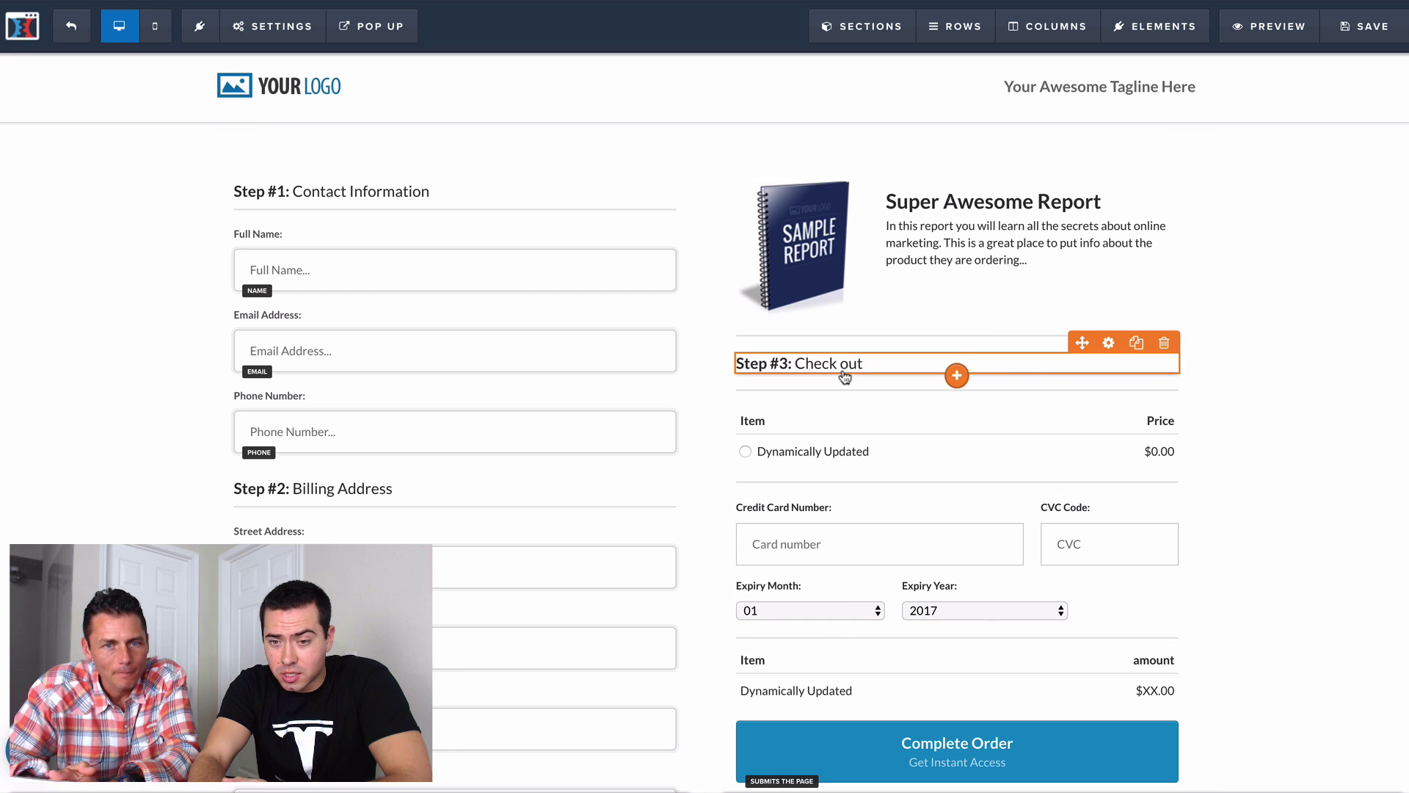
- Inspect the font settings of the "Step #3: Check out" headline
{"action": "left_click", "coordinate": [1108, 343]}
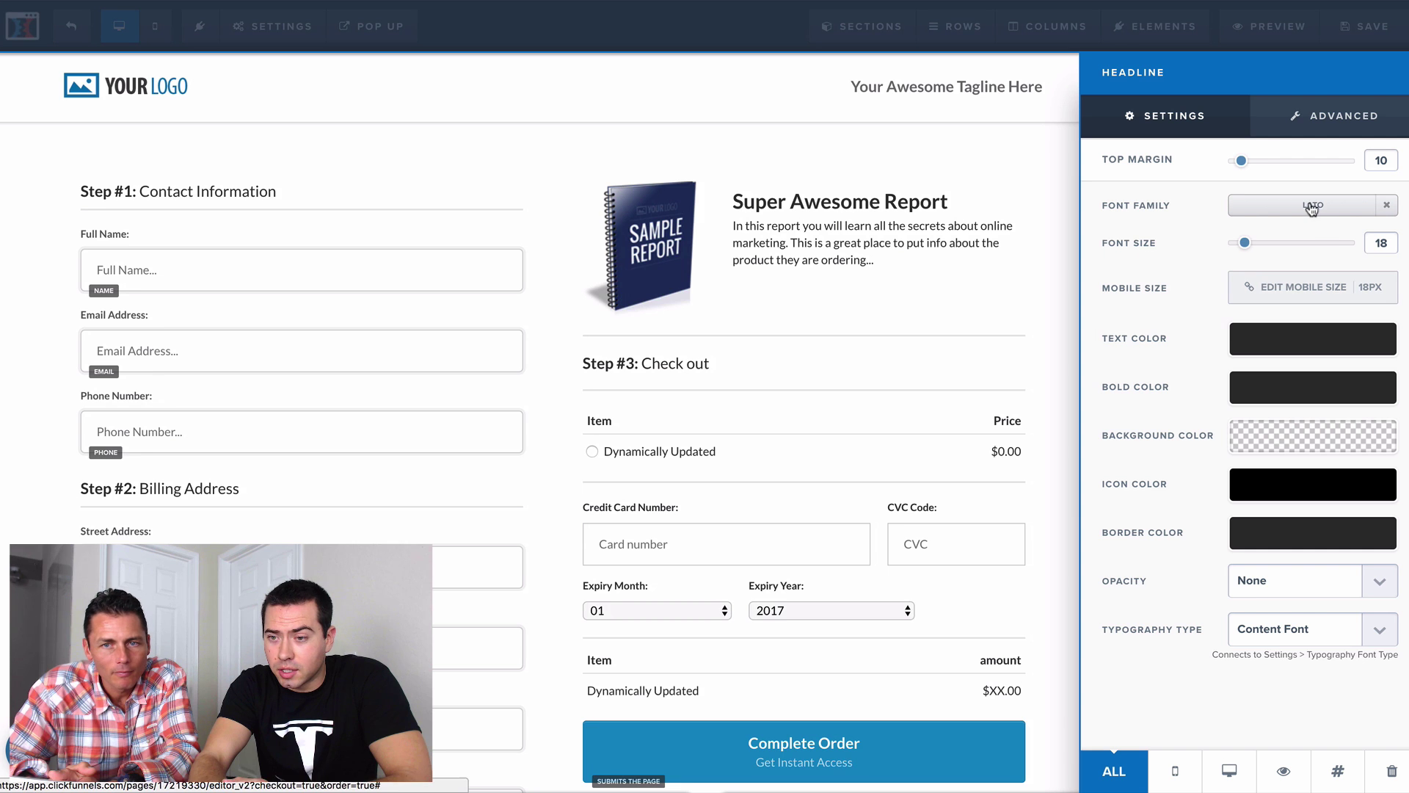
{"action": "left_click", "coordinate": [995, 301]}
- Review the page's general settings and the affiliate badge options, keeping the badge on Hide
{"action": "mouse_move", "coordinate": [272, 26]}
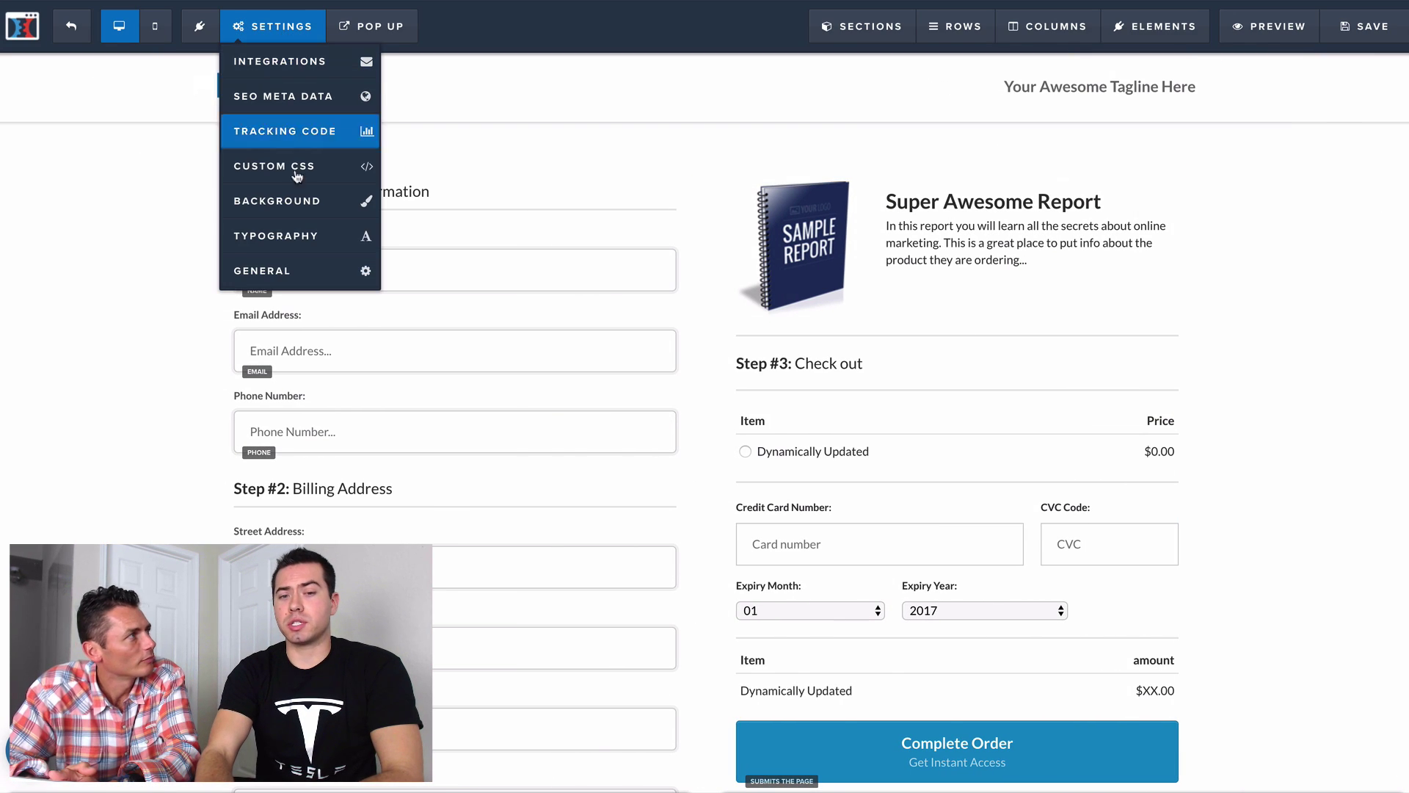
{"action": "left_click", "coordinate": [306, 276]}
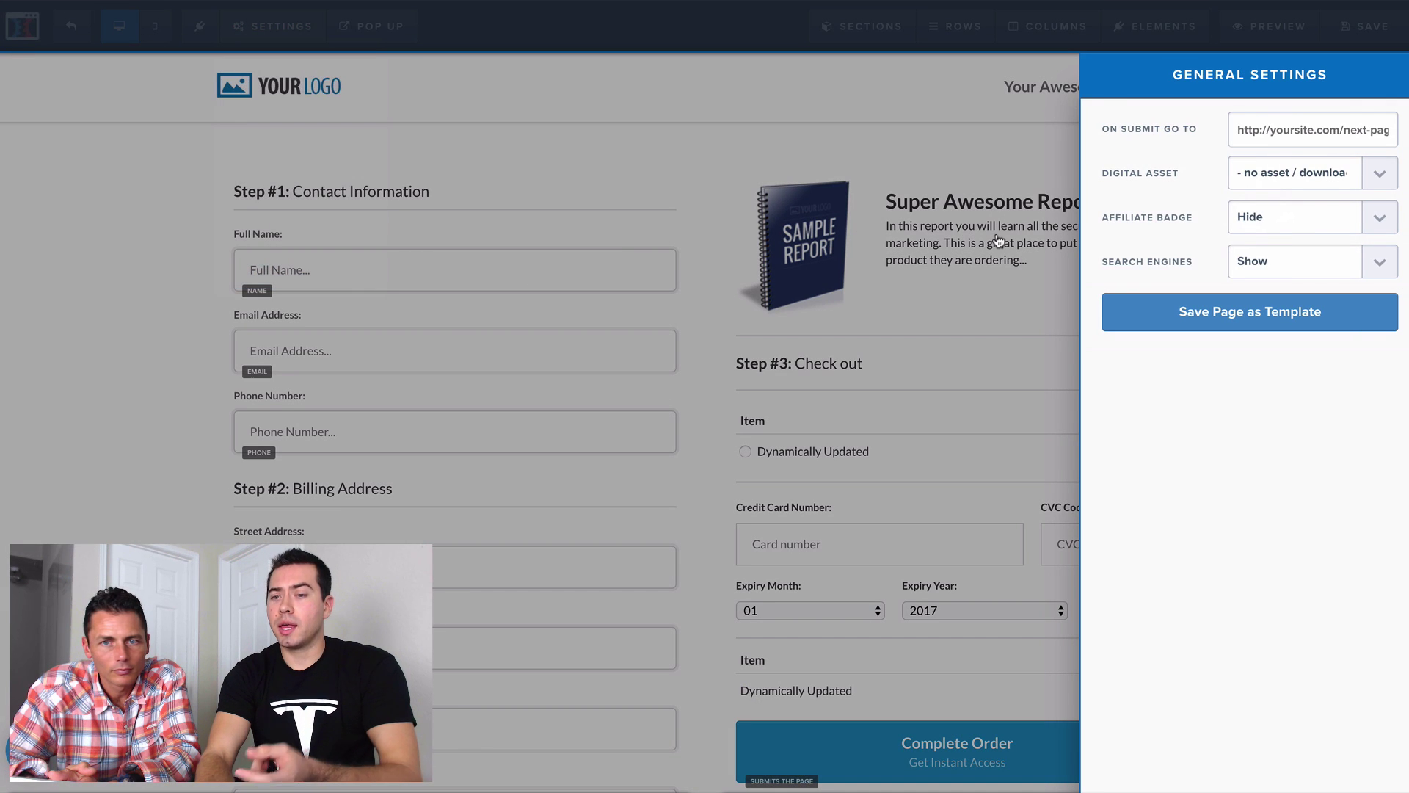
{"action": "left_click", "coordinate": [1389, 224]}
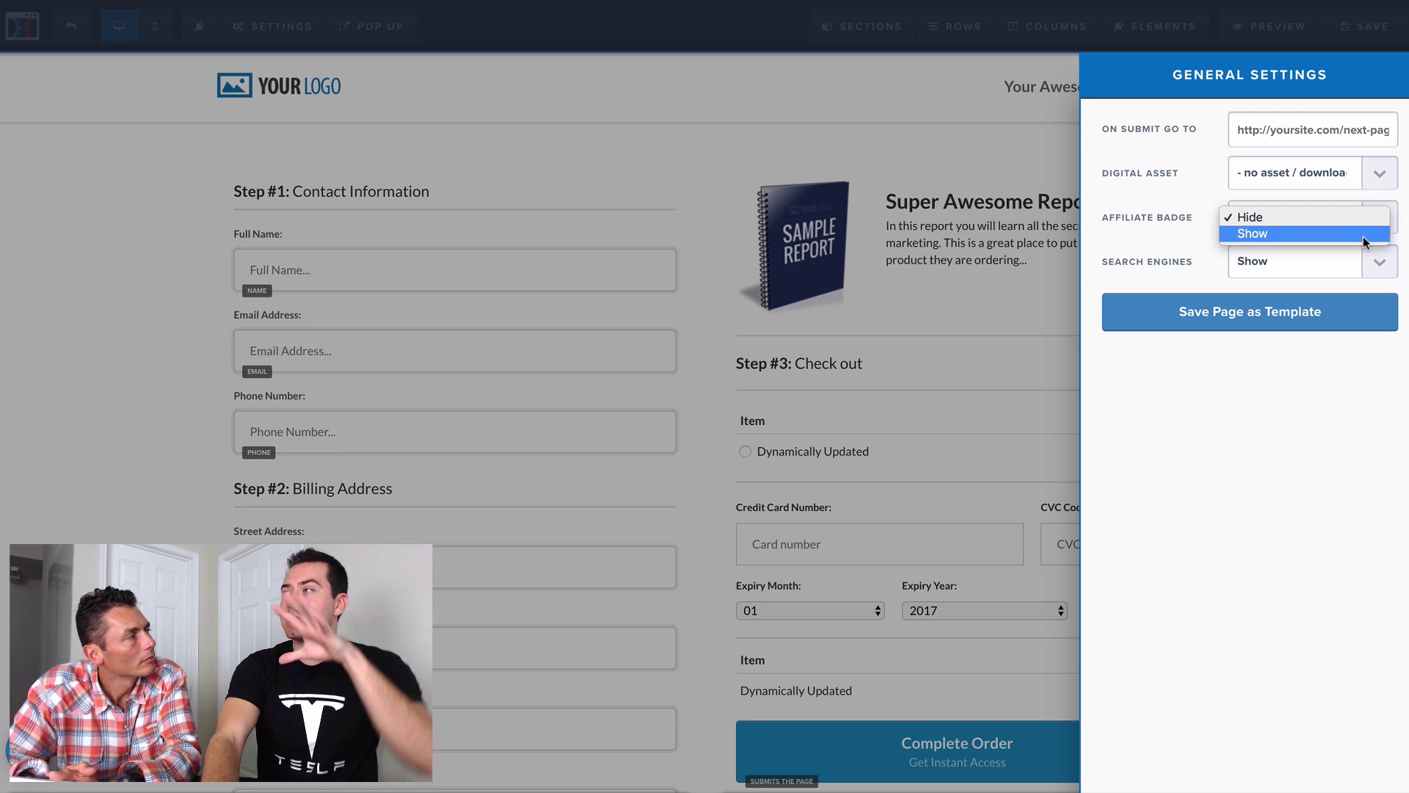
{"action": "left_click", "coordinate": [1268, 218]}
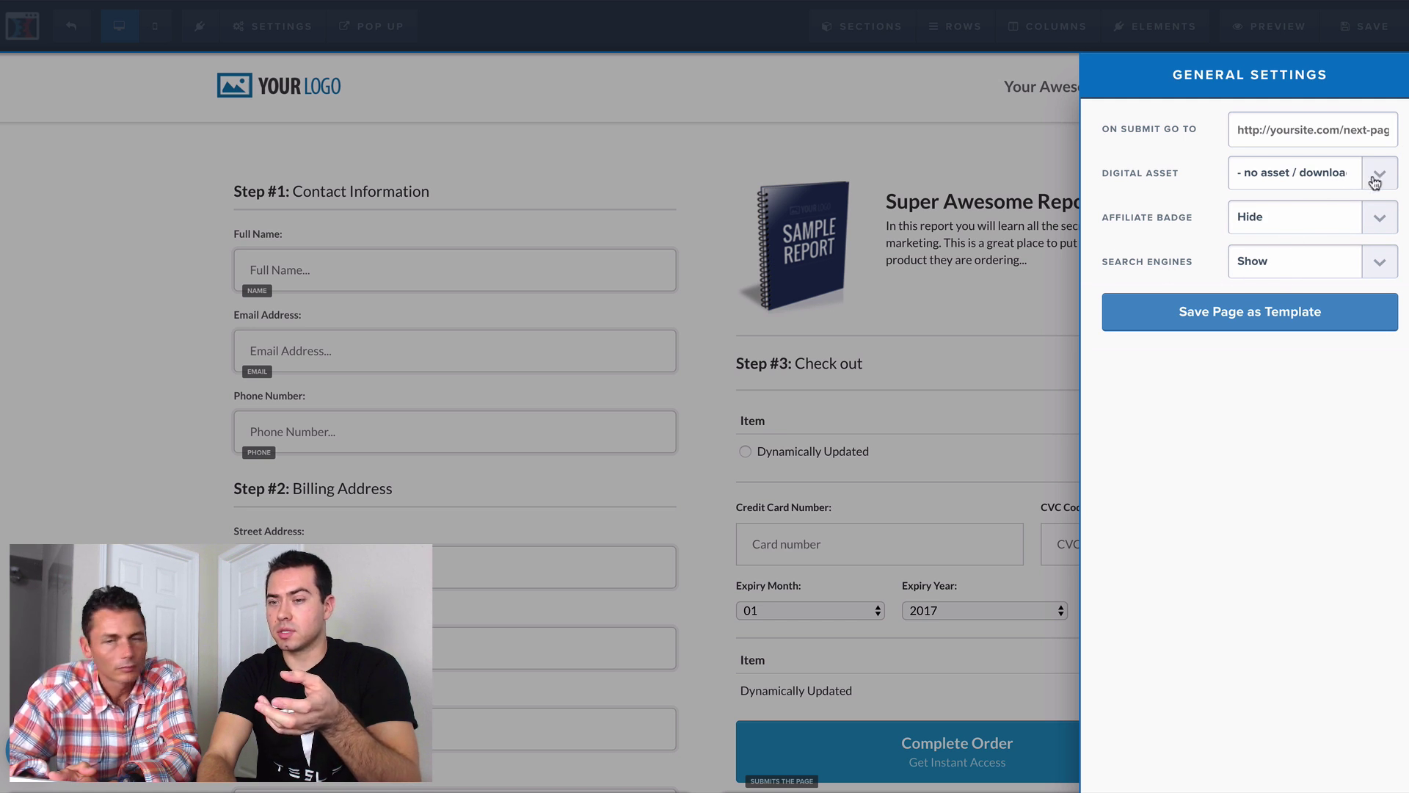
{"action": "left_click", "coordinate": [190, 122]}
- Look over the order page and the layouts available for adding a section or a row beneath the header
{"action": "scroll", "coordinate": [1031, 490], "scroll_direction": "down", "scroll_amount": 6}
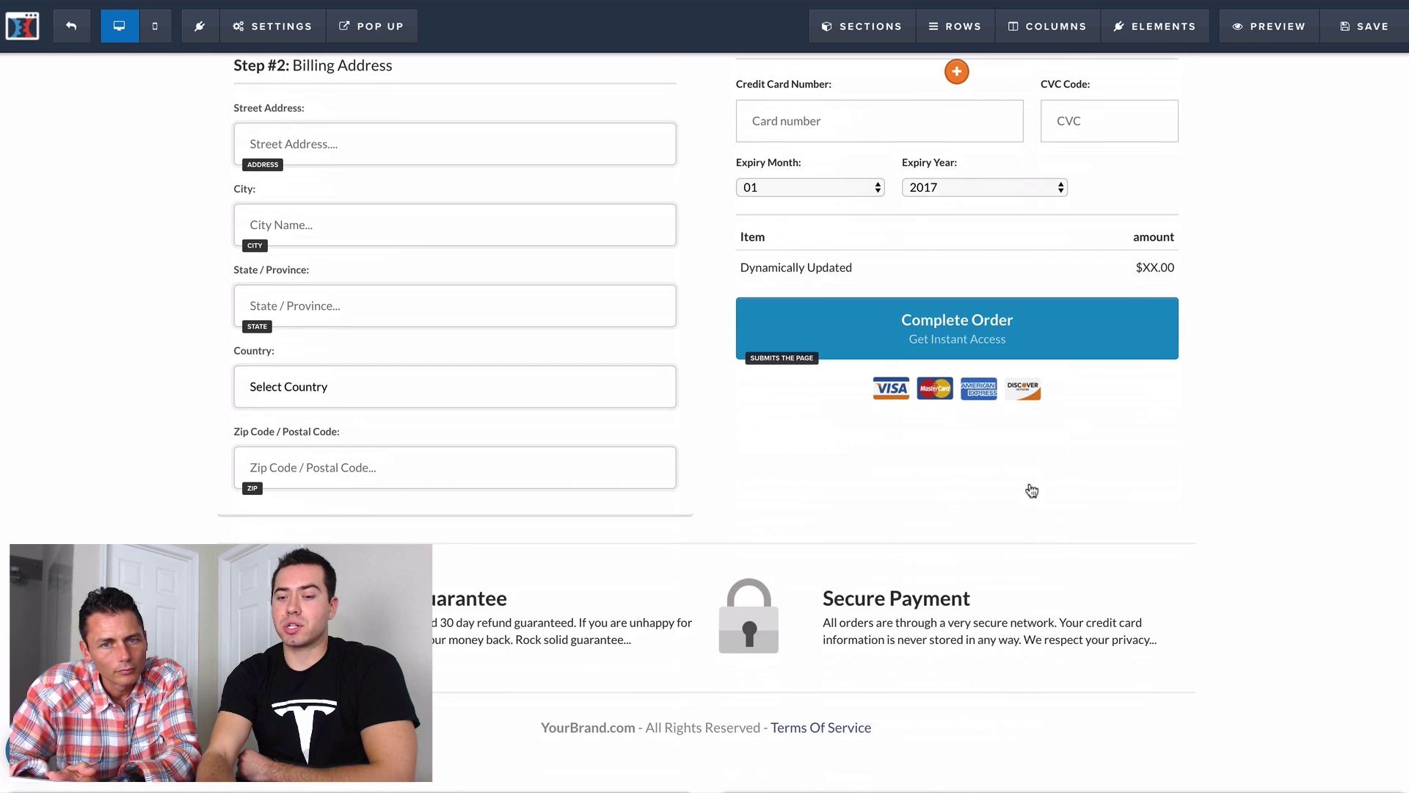
{"action": "scroll", "coordinate": [1031, 490], "scroll_direction": "up", "scroll_amount": 6}
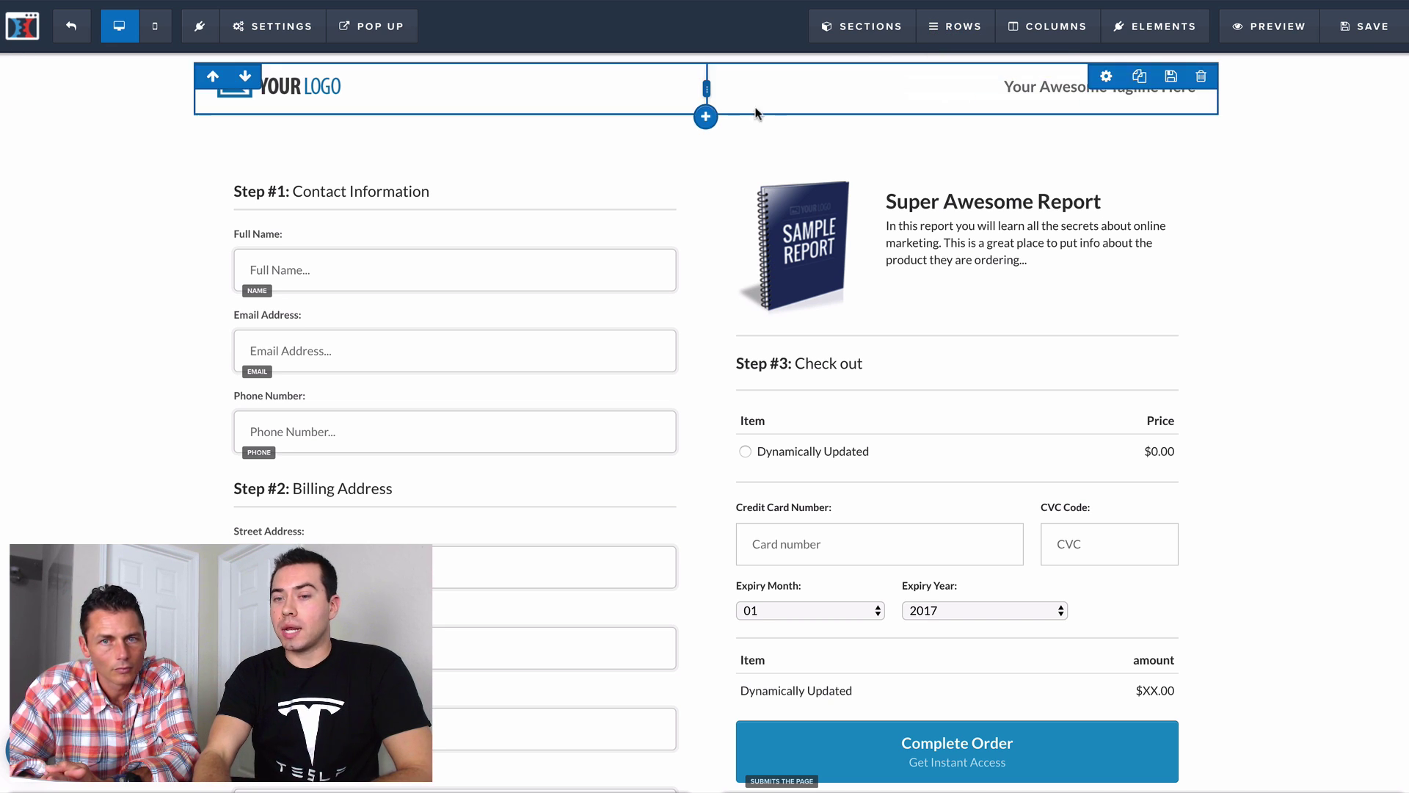
{"action": "left_click", "coordinate": [704, 151]}
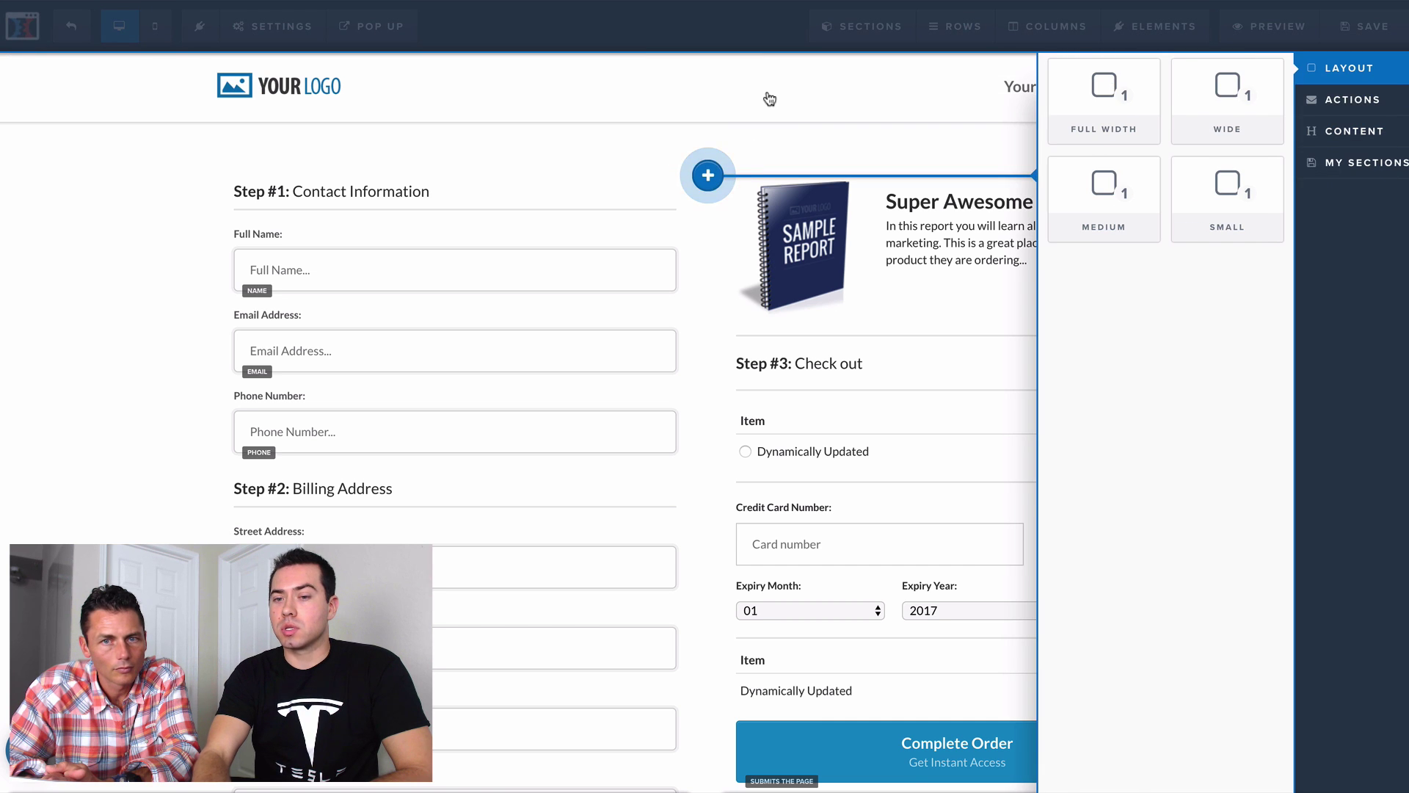
{"action": "left_click", "coordinate": [768, 98]}
{"action": "left_click", "coordinate": [706, 116]}
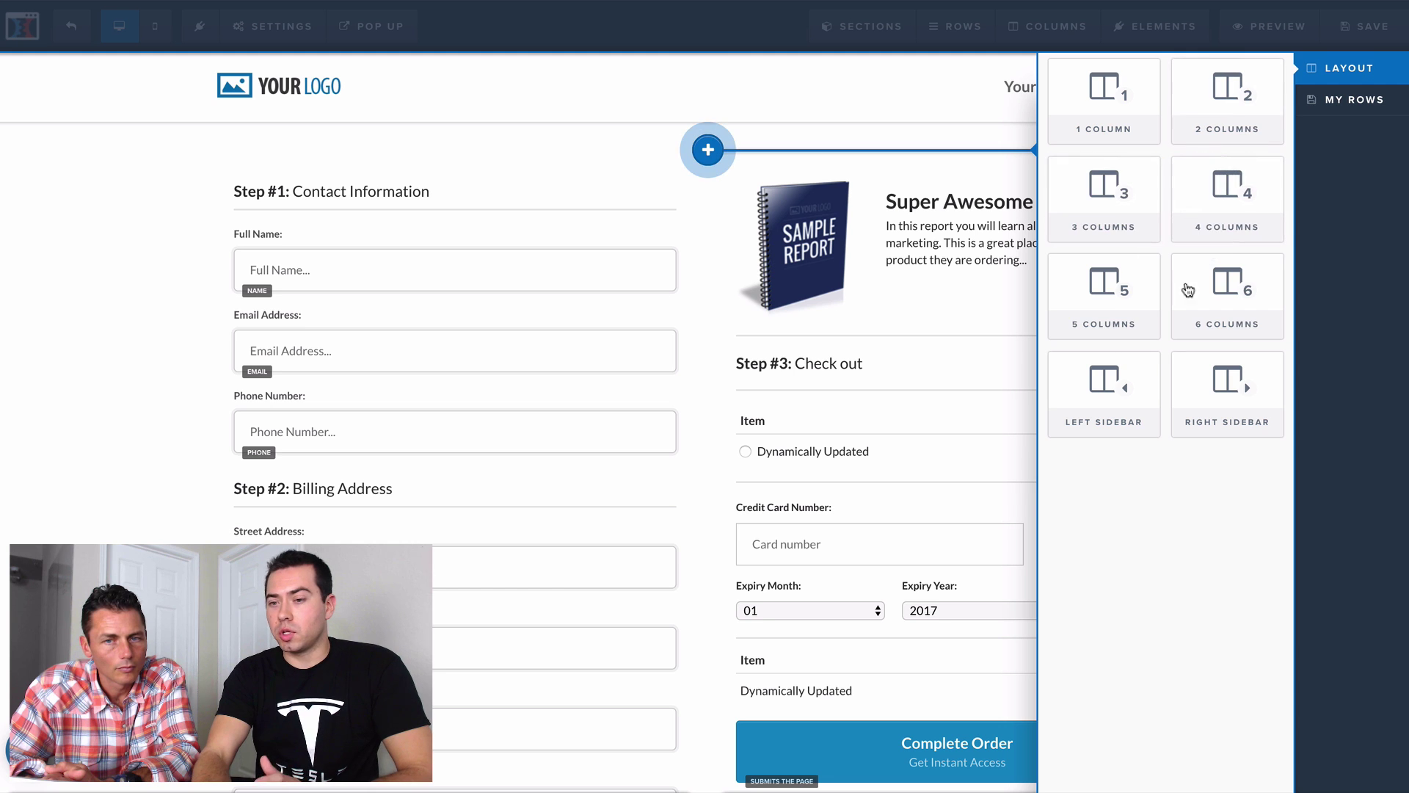
{"action": "left_click", "coordinate": [892, 111]}
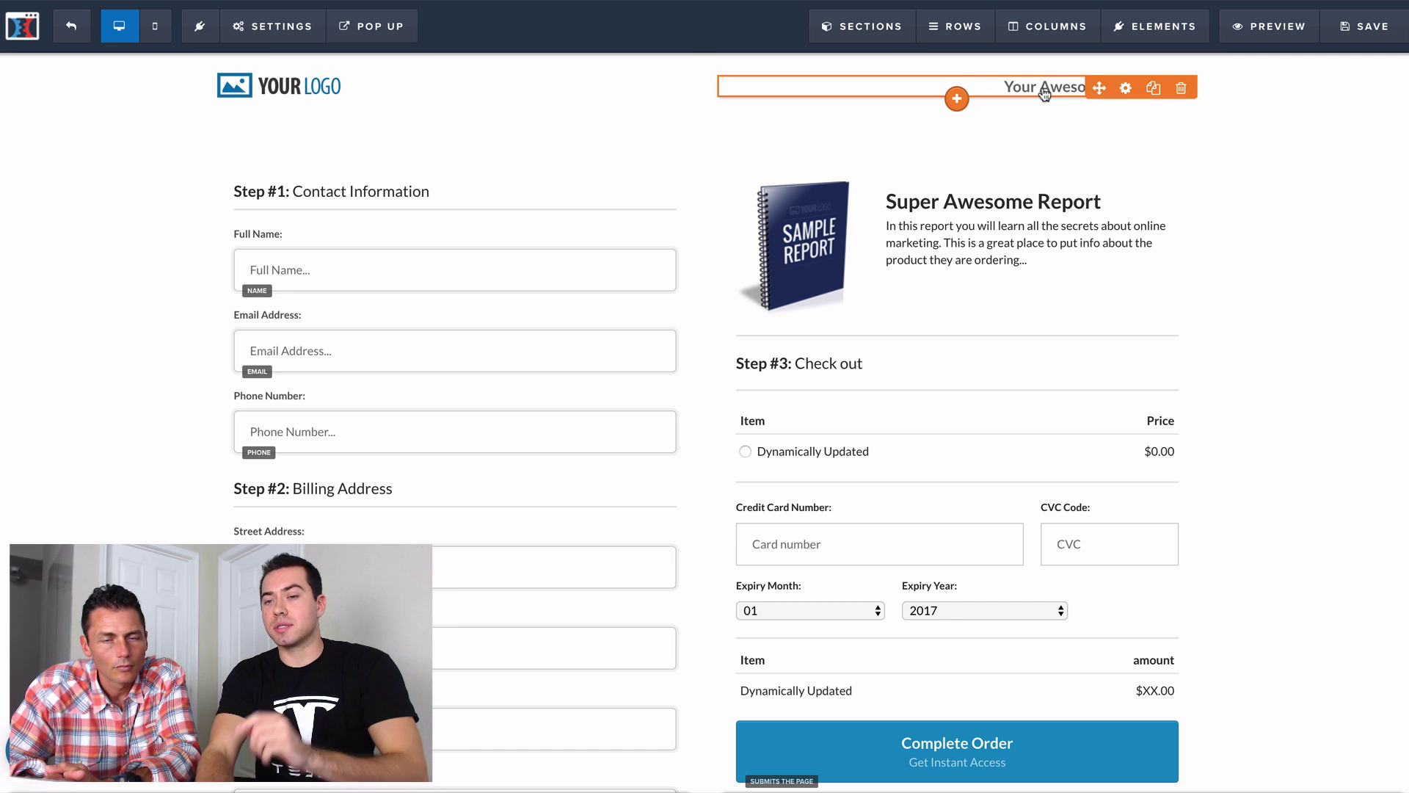
- Browse the elements that can be added beneath the header tagline, from the order elements down to media, without adding any
{"action": "left_click", "coordinate": [957, 98]}
{"action": "scroll", "coordinate": [1118, 244], "scroll_direction": "down", "scroll_amount": 1}
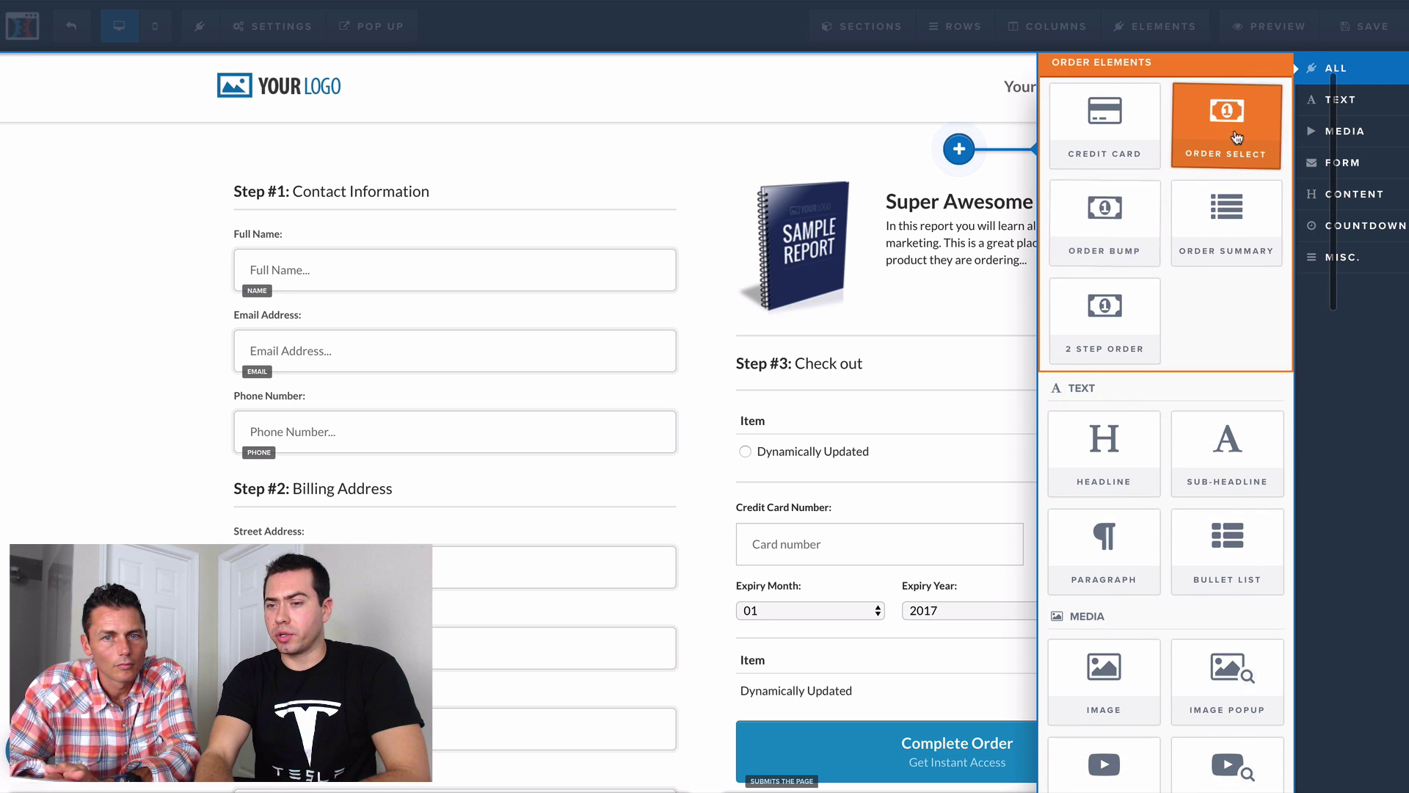
{"action": "left_click_drag", "start_coordinate": [1110, 244], "coordinate": [1111, 242]}
{"action": "scroll", "coordinate": [1111, 243], "scroll_direction": "down", "scroll_amount": 3}
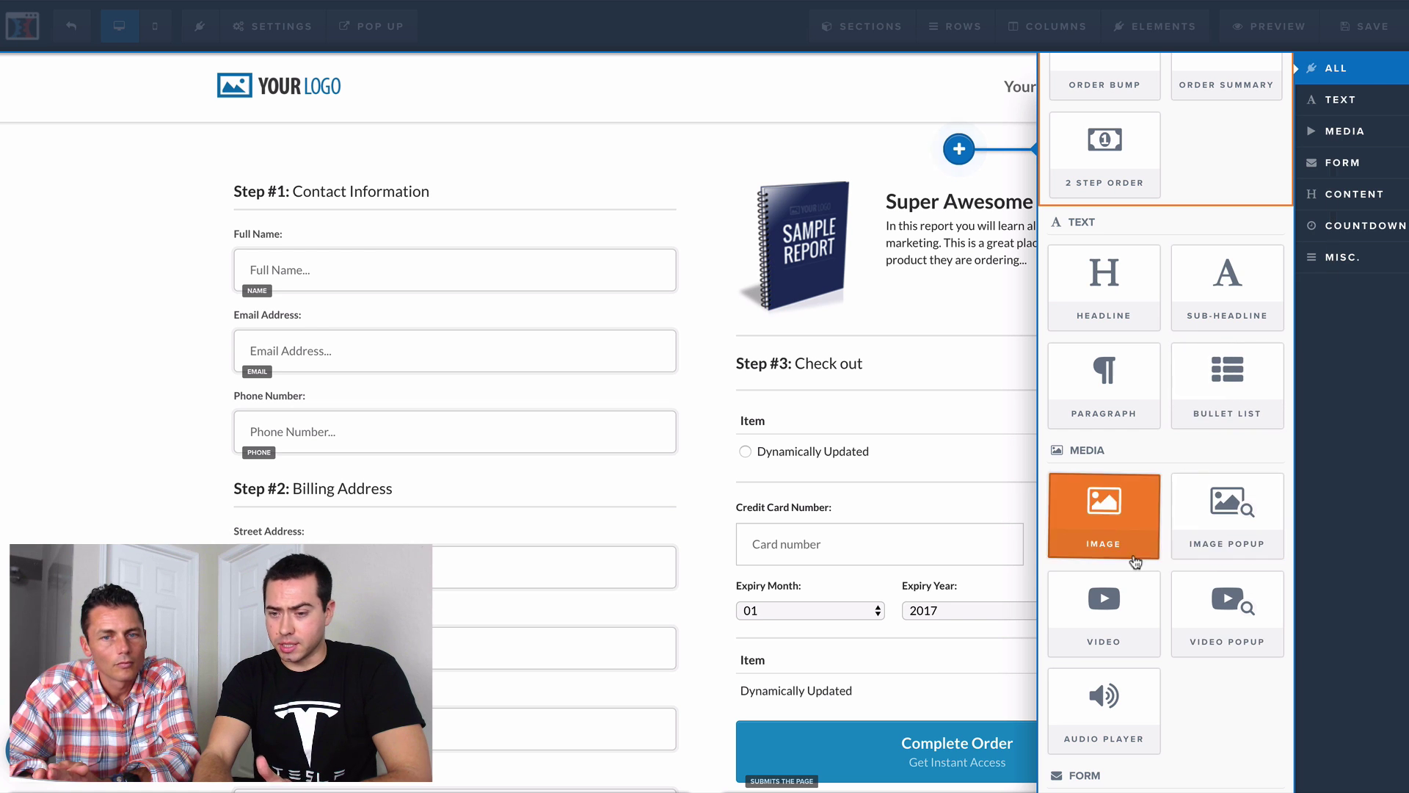
{"action": "left_click", "coordinate": [896, 688]}
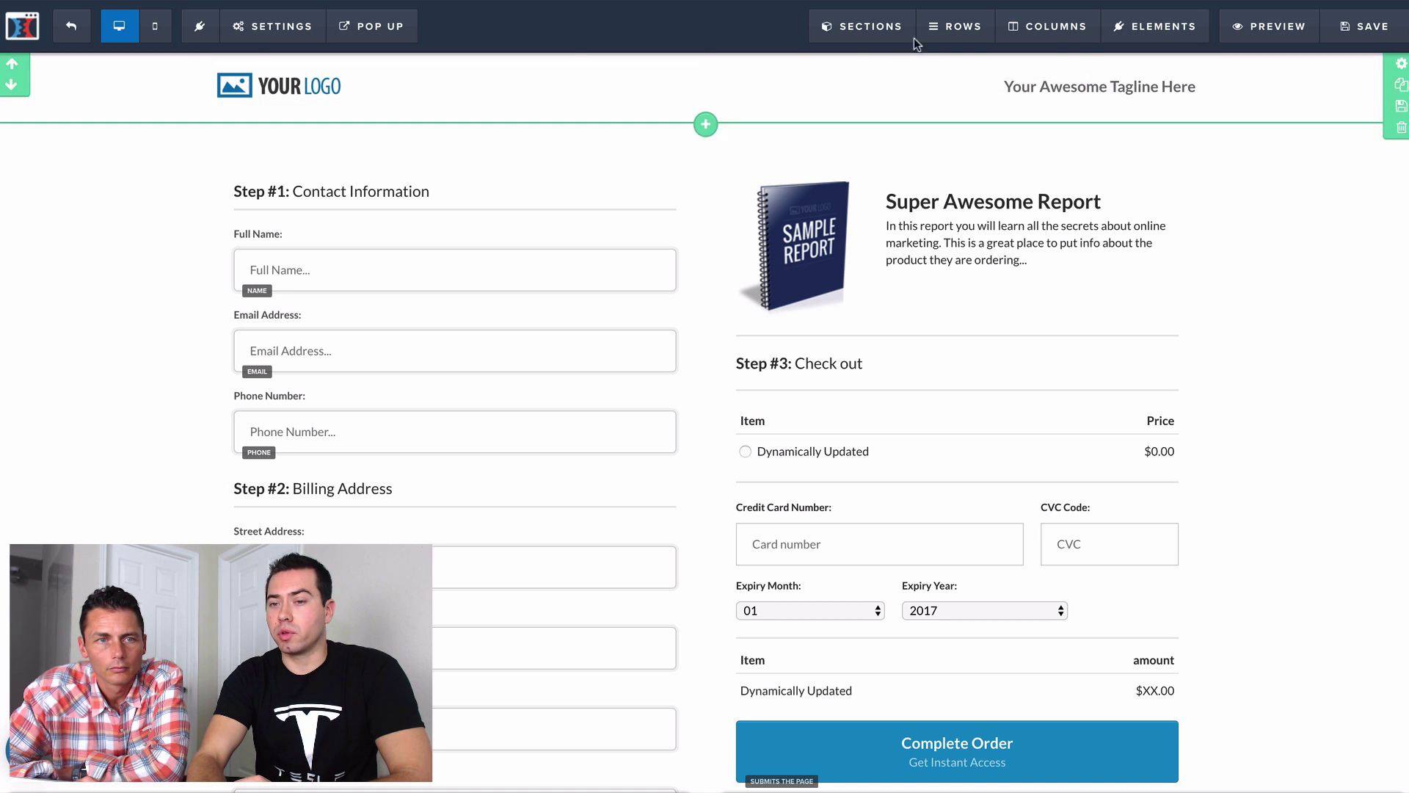
- Set the background color of the header's right column to opaque dark red (#bd0000)
{"action": "left_click", "coordinate": [1039, 29]}
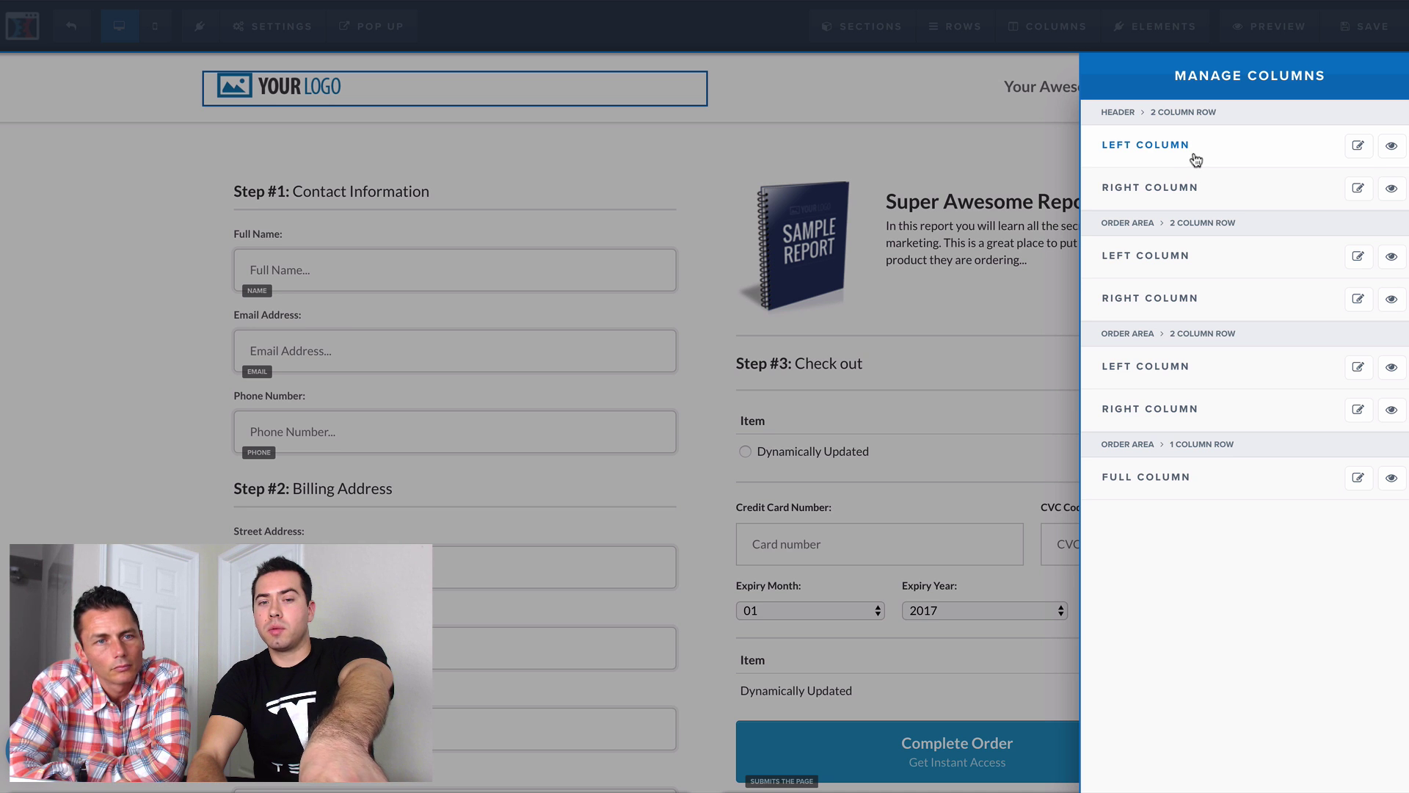
{"action": "left_click", "coordinate": [1212, 190]}
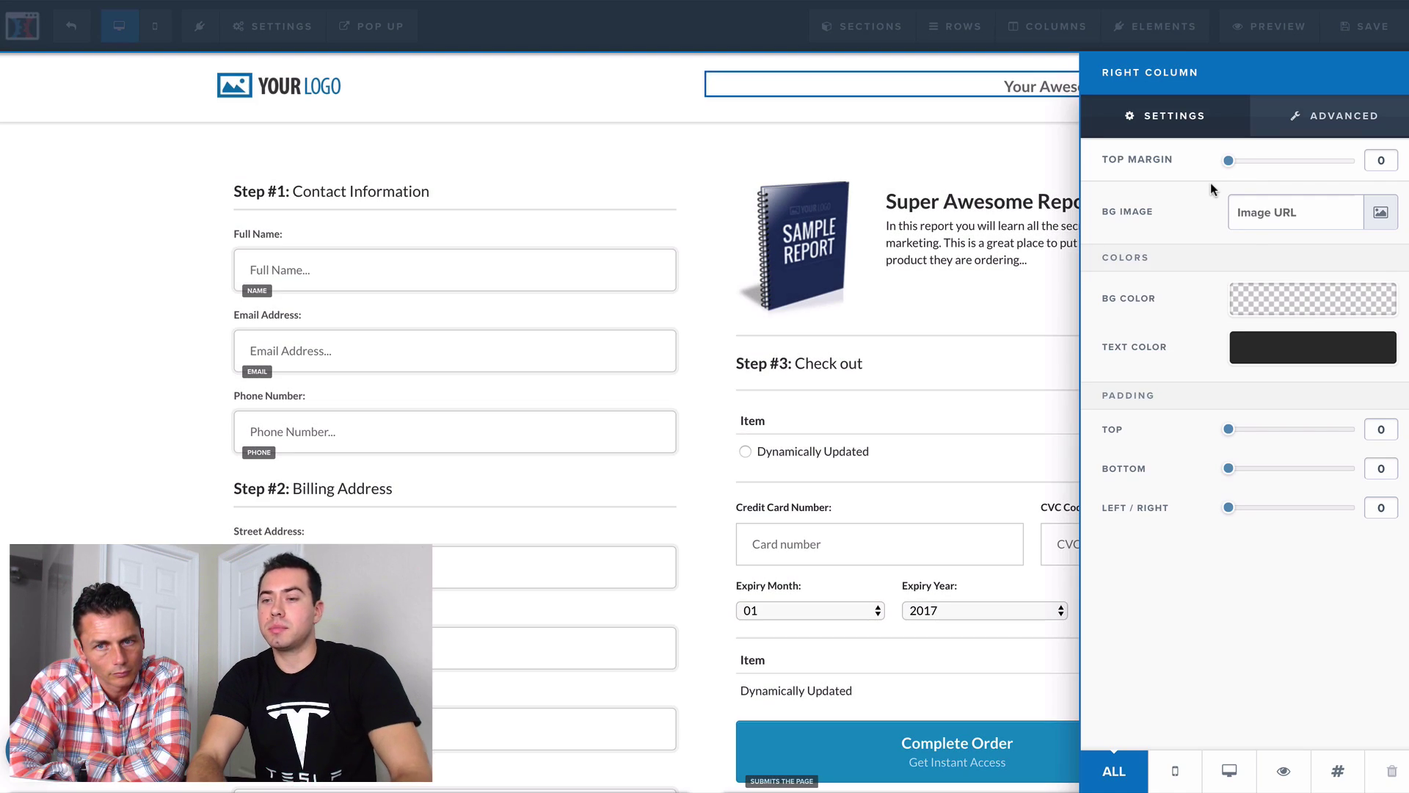
{"action": "left_click", "coordinate": [1313, 312]}
{"action": "left_click", "coordinate": [1327, 358]}
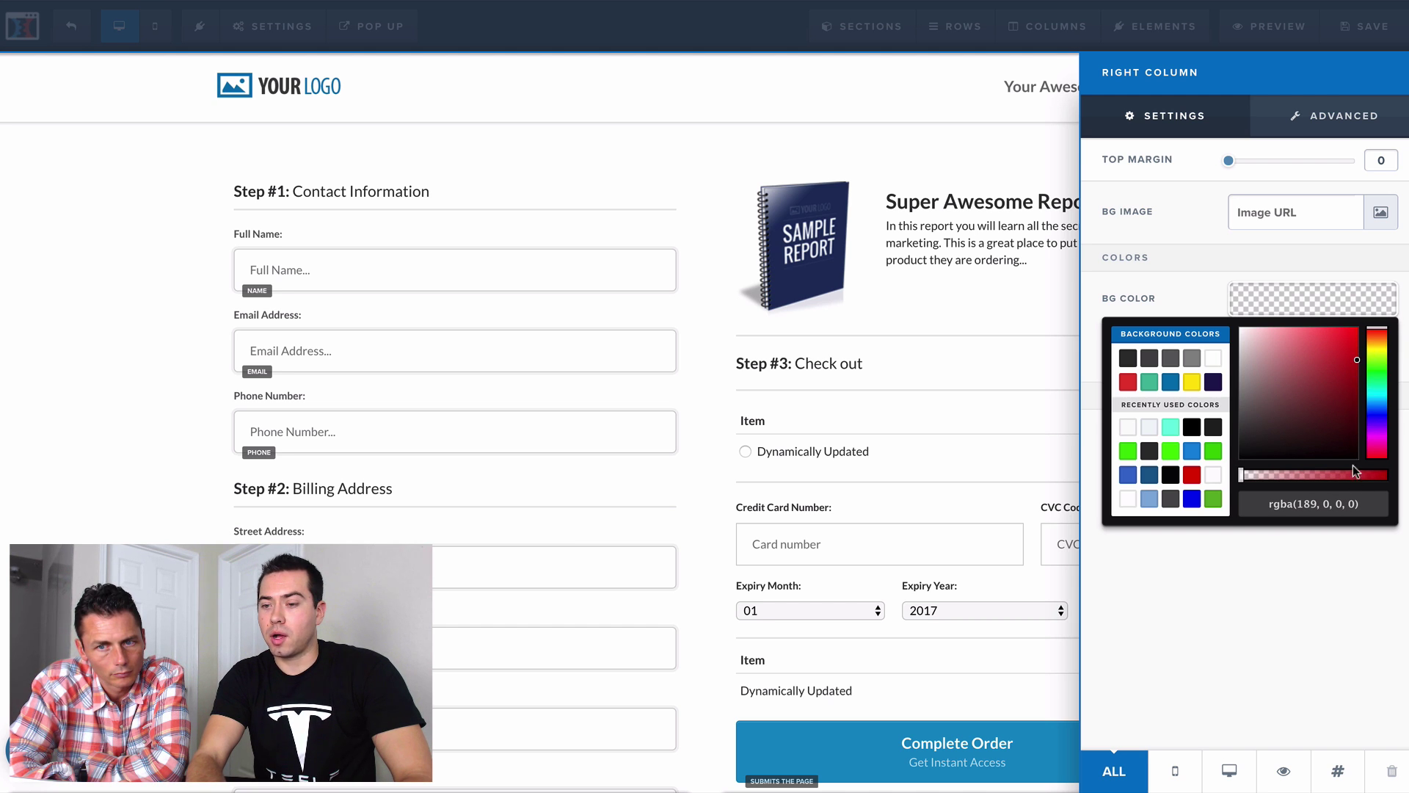
{"action": "left_click_drag", "start_coordinate": [1354, 475], "coordinate": [1392, 478]}
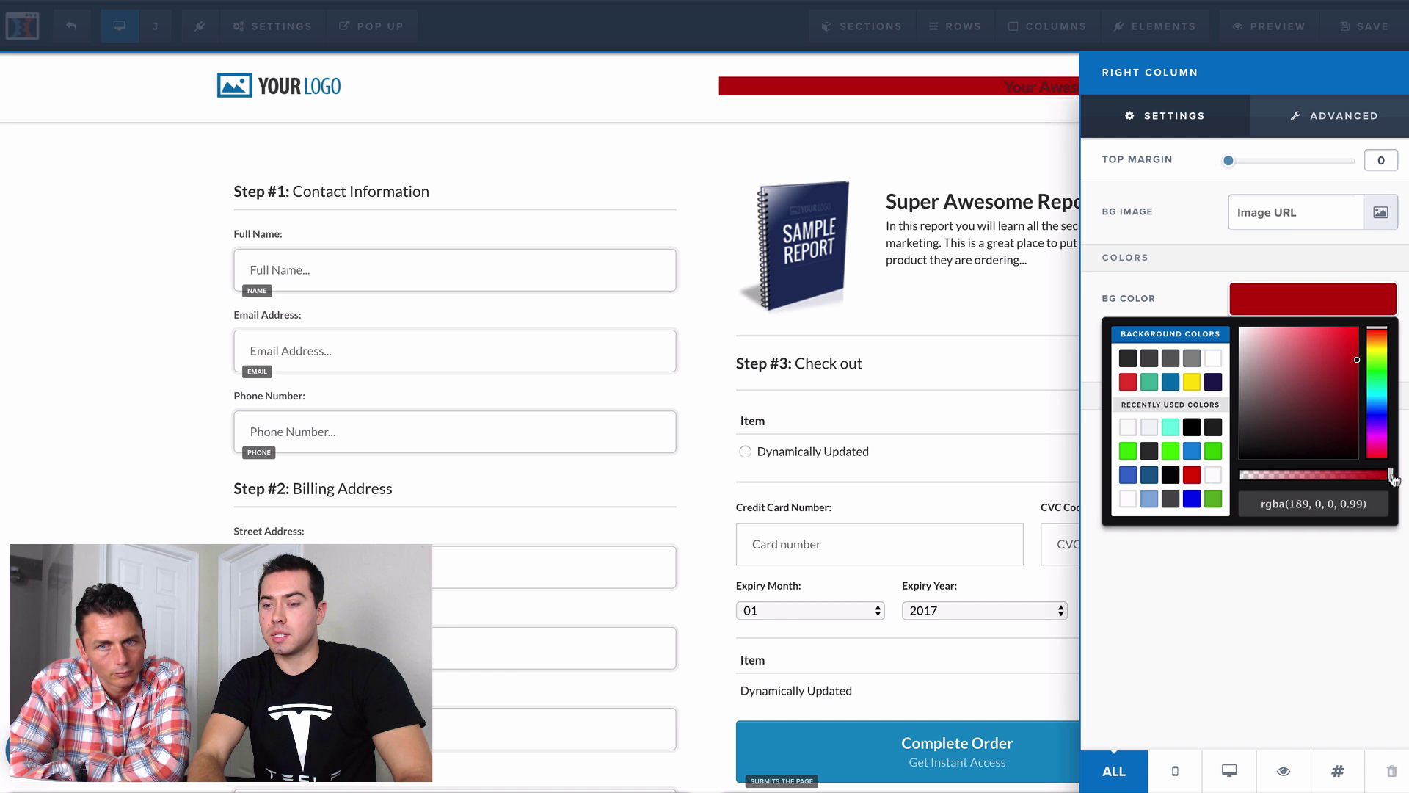
{"action": "left_click", "coordinate": [1283, 599]}
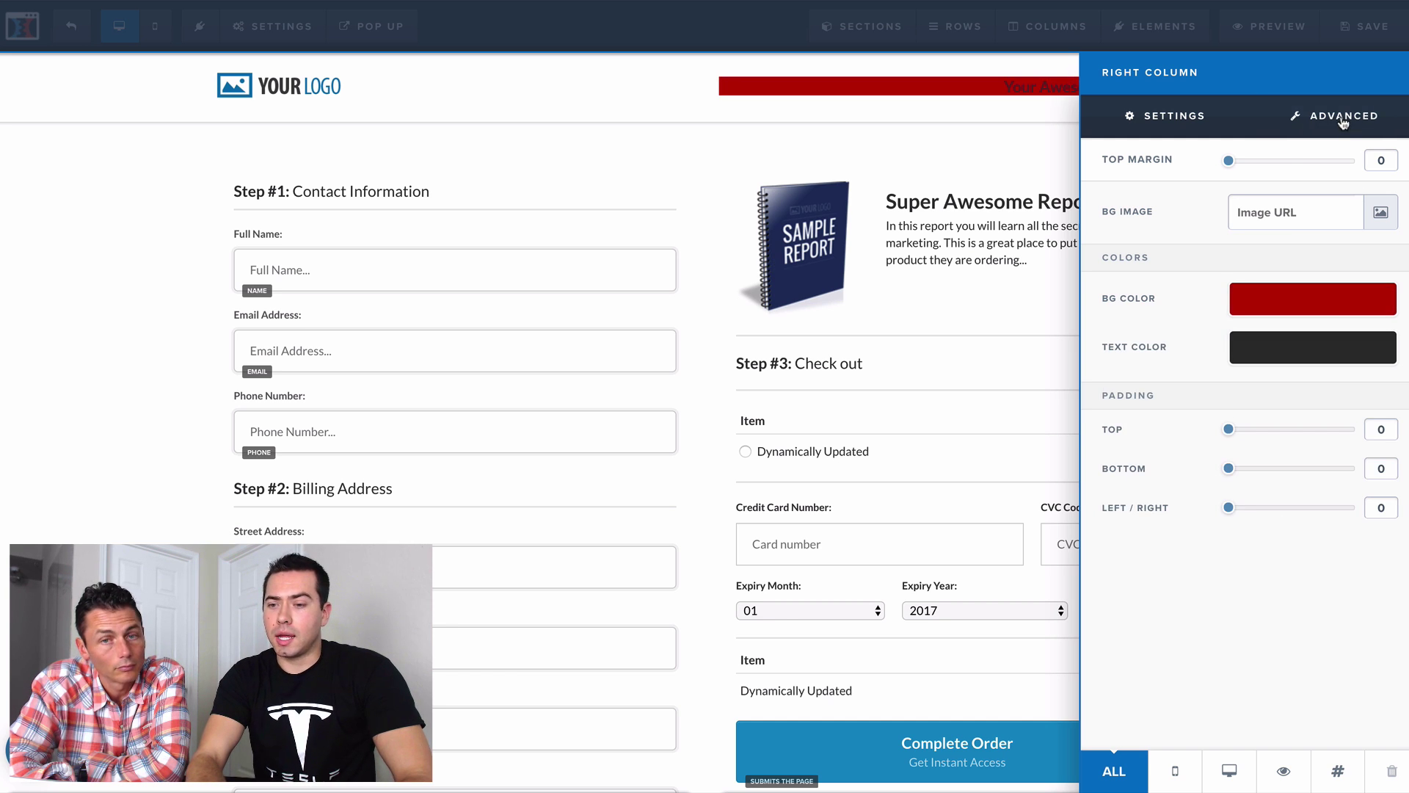
{"action": "mouse_move", "coordinate": [1231, 436]}
{"action": "left_mouse_down"}
{"action": "mouse_move", "coordinate": [1342, 429]}
{"action": "mouse_move", "coordinate": [1231, 436]}
{"action": "left_mouse_up"}
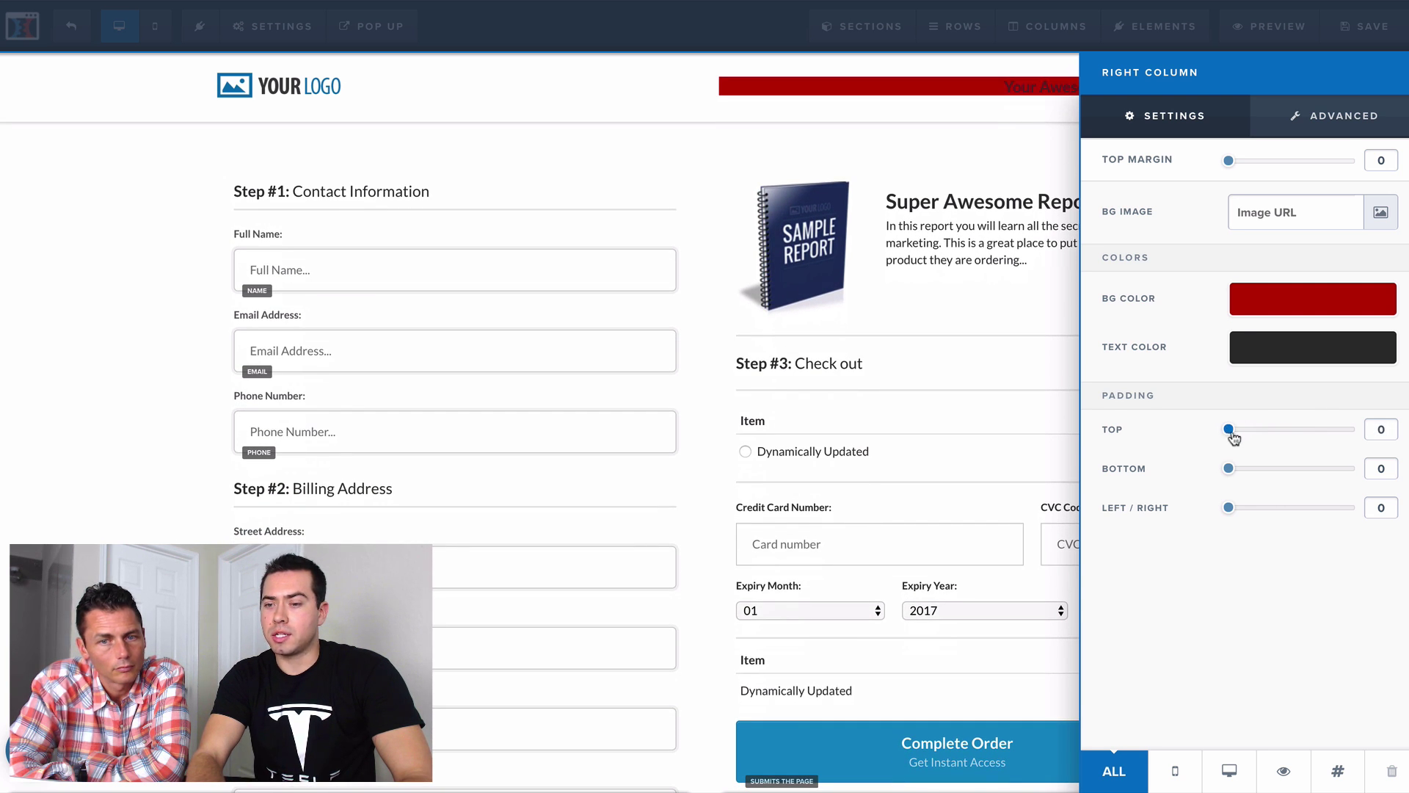
{"action": "left_click", "coordinate": [984, 327]}
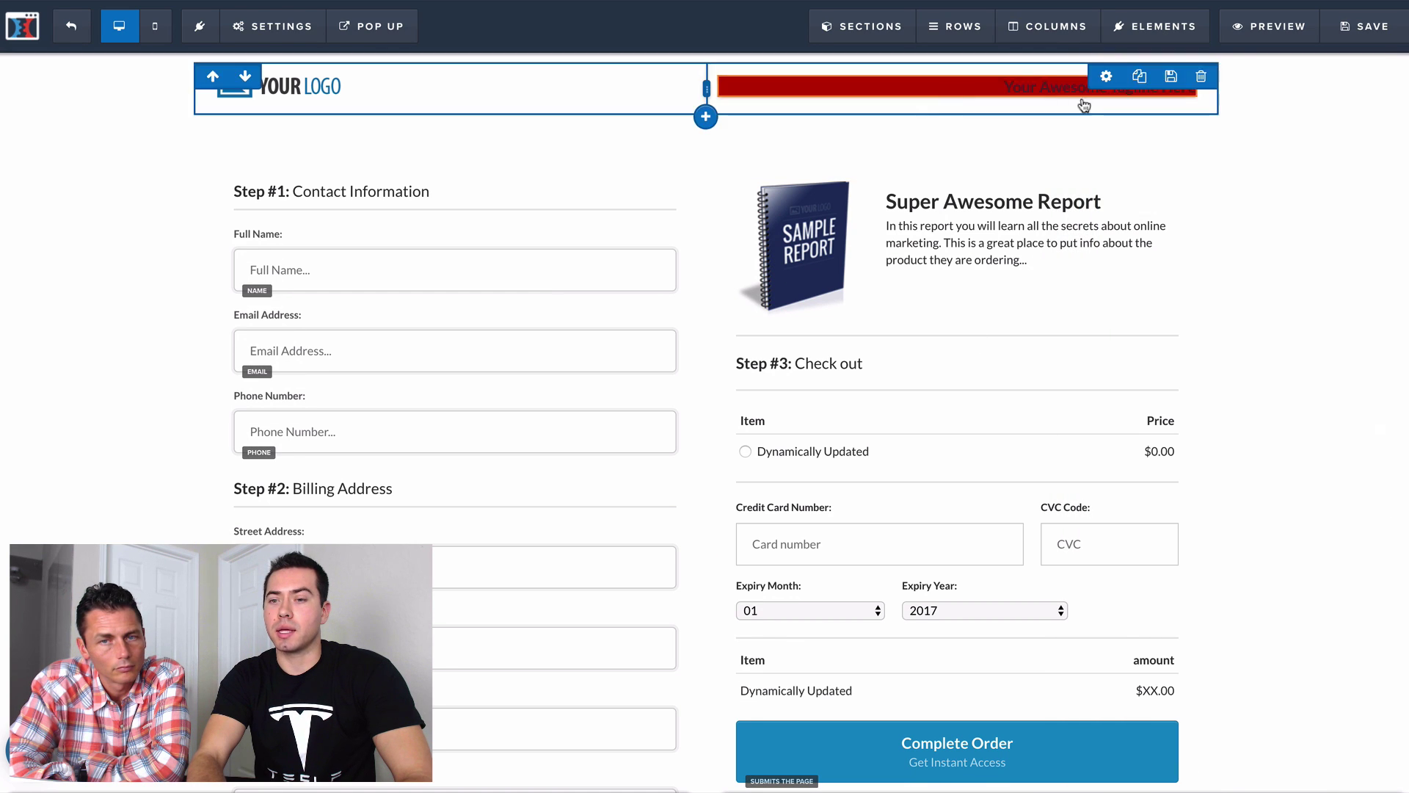
- Make the background color of the header's right column fully transparent again
{"action": "left_click", "coordinate": [1055, 29]}
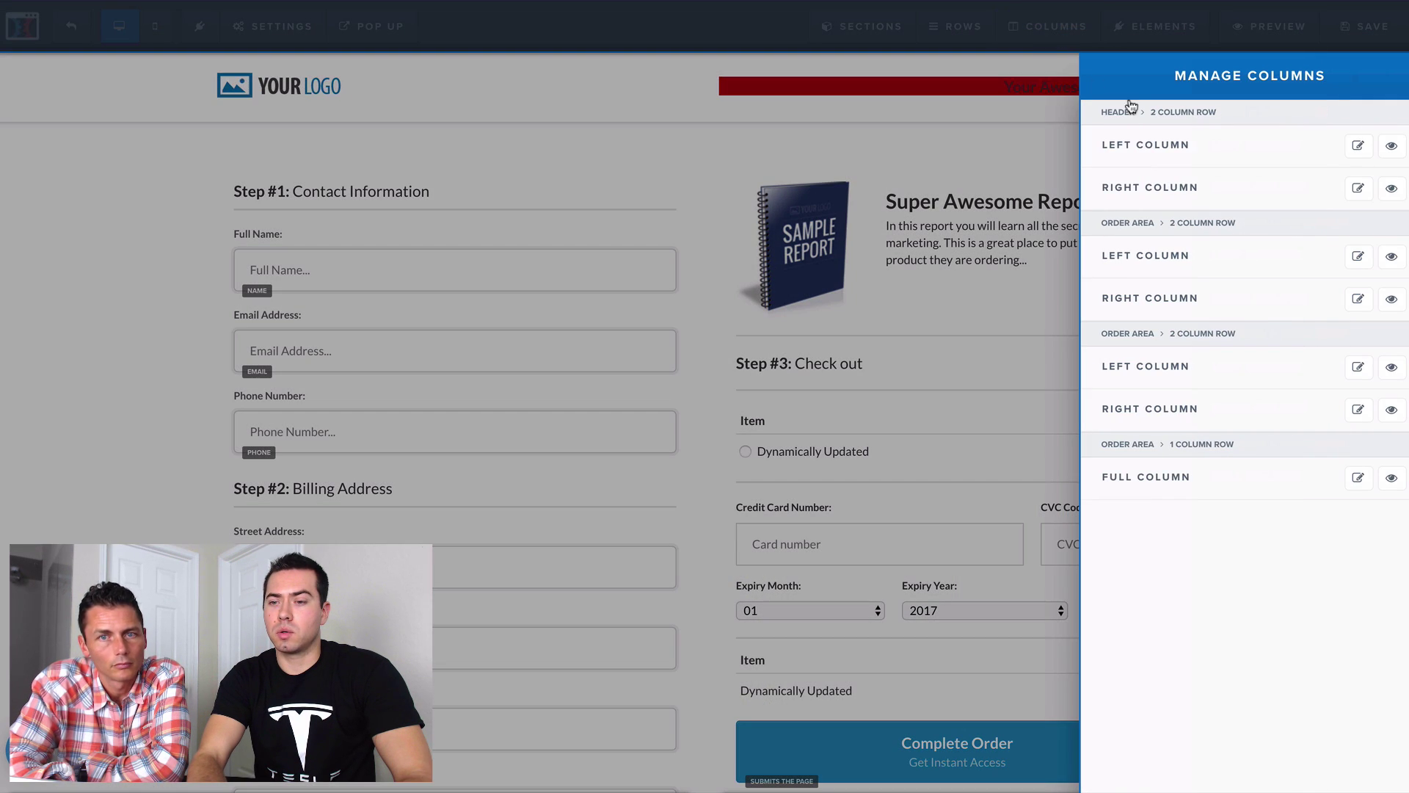
{"action": "left_click", "coordinate": [1216, 195]}
{"action": "left_click", "coordinate": [1280, 315]}
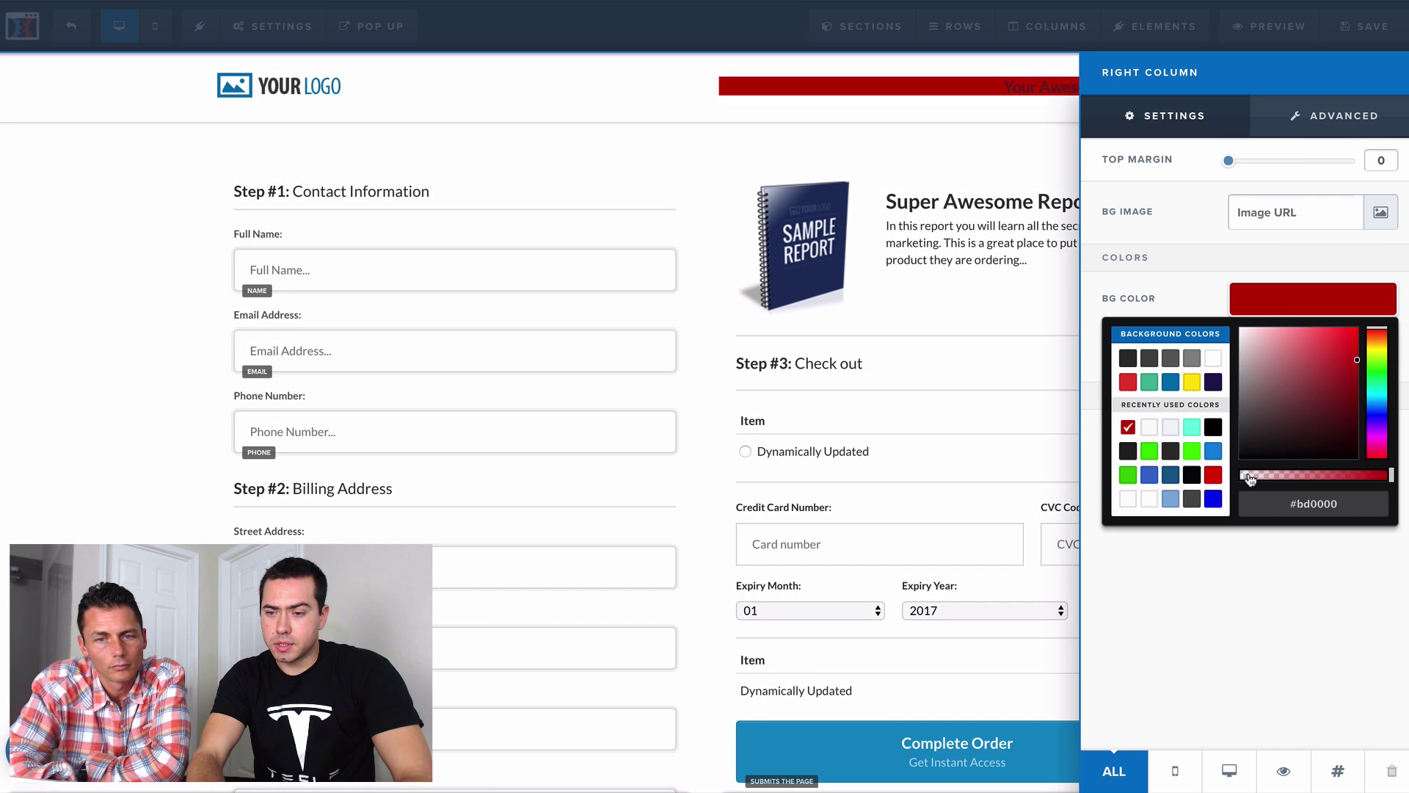
{"action": "left_click_drag", "start_coordinate": [1251, 479], "coordinate": [1227, 479]}
{"action": "left_click", "coordinate": [859, 346]}
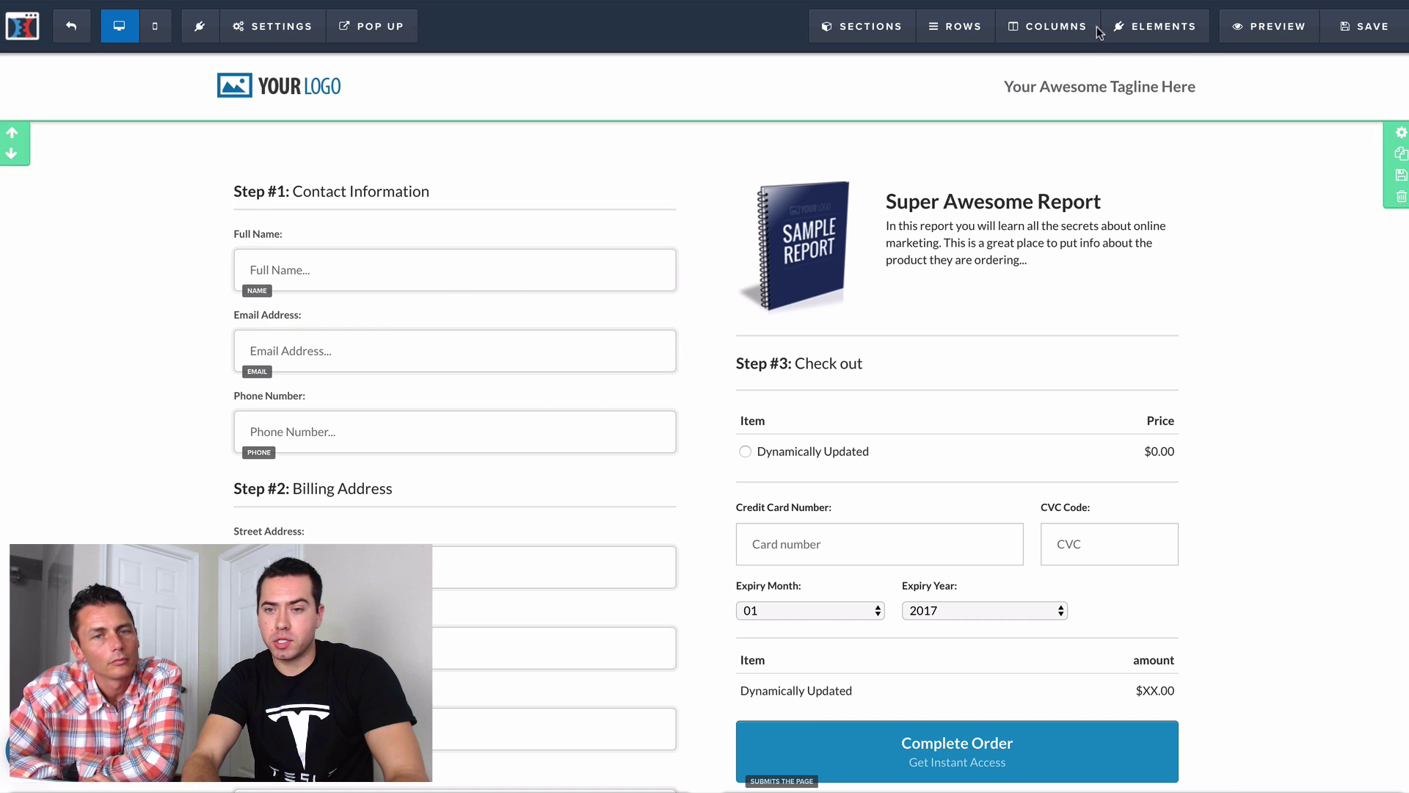
- Set the background color of the order area's left column, holding the contact and billing form, to yellow (#ffe300)
{"action": "left_click", "coordinate": [1065, 26]}
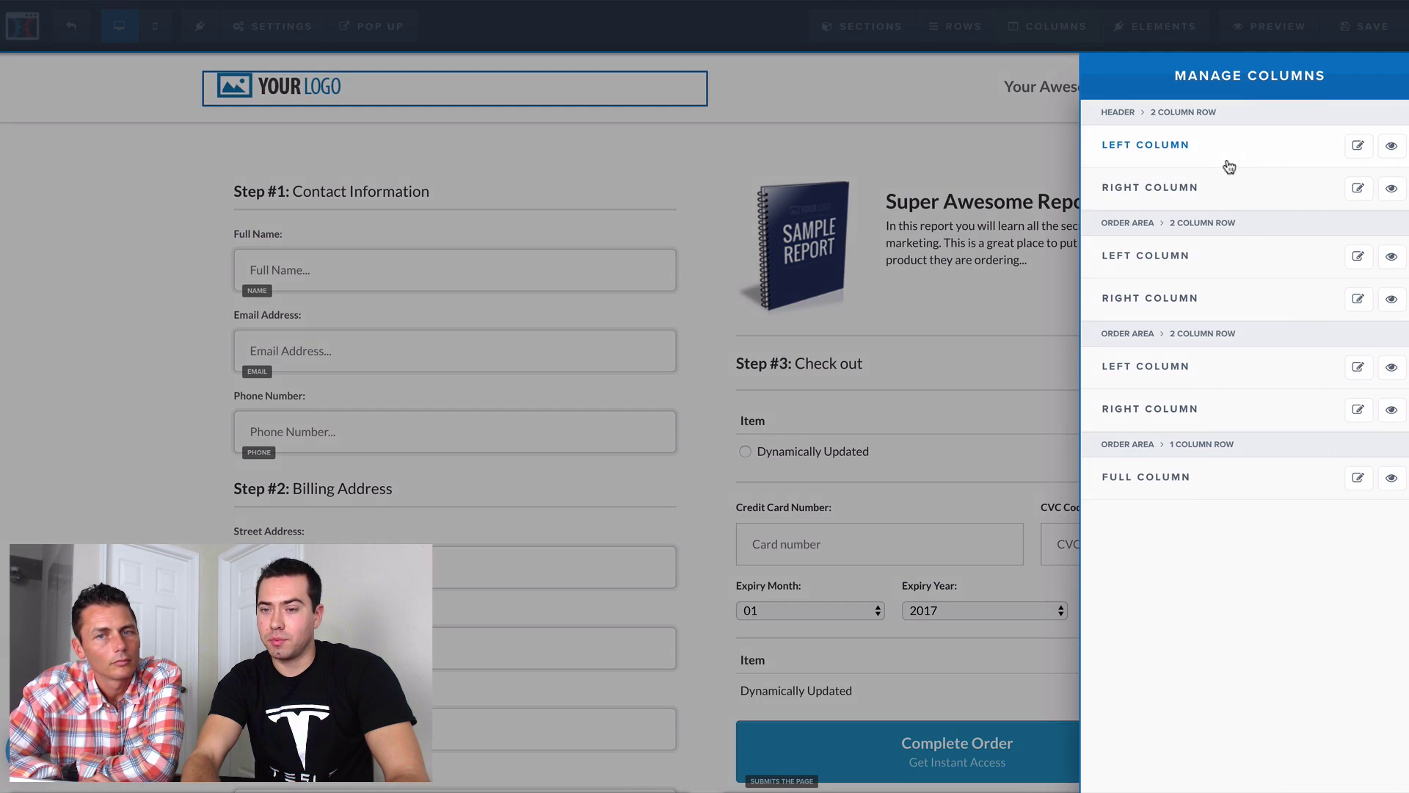
{"action": "left_click", "coordinate": [1232, 266]}
{"action": "left_click", "coordinate": [1342, 302]}
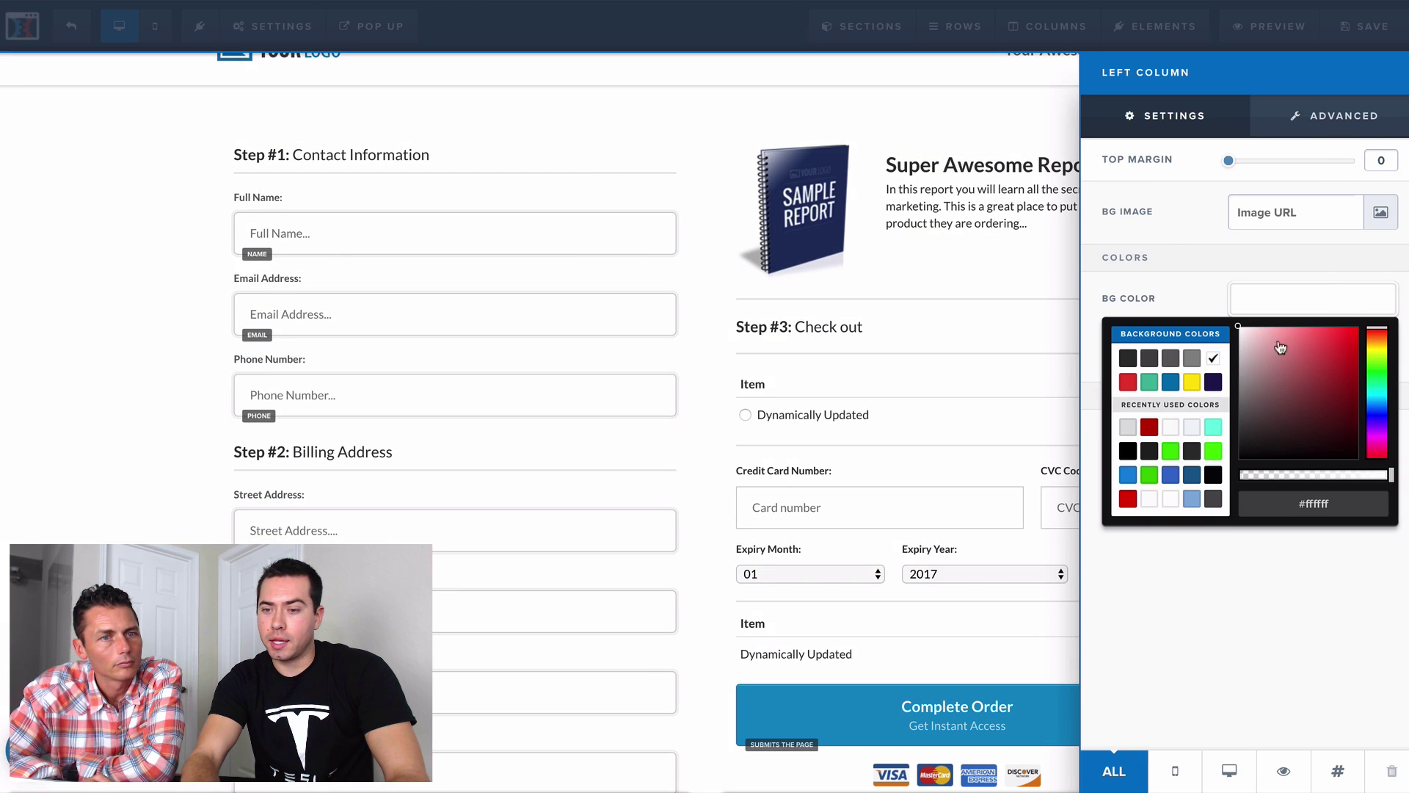
{"action": "left_click", "coordinate": [1193, 383]}
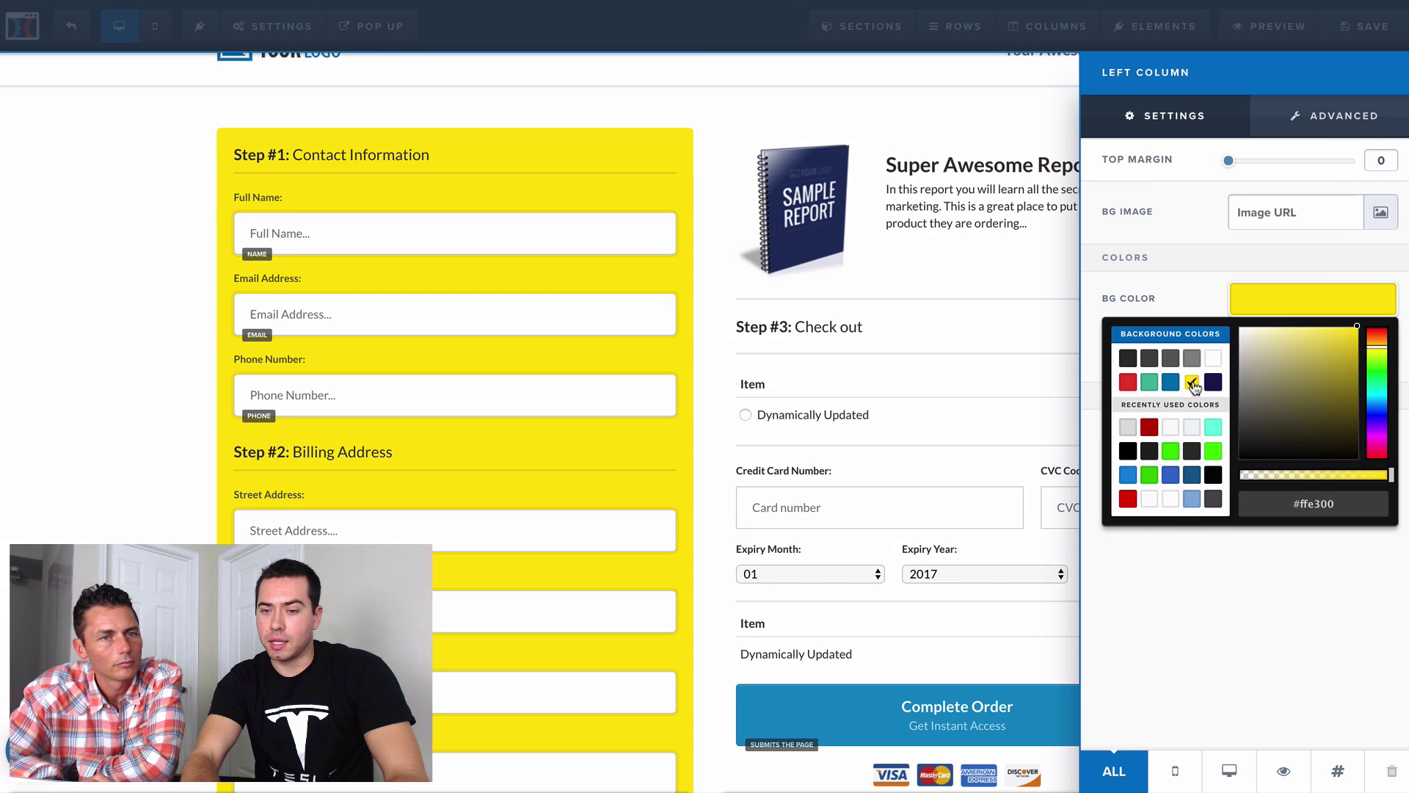
{"action": "left_click", "coordinate": [1033, 459]}
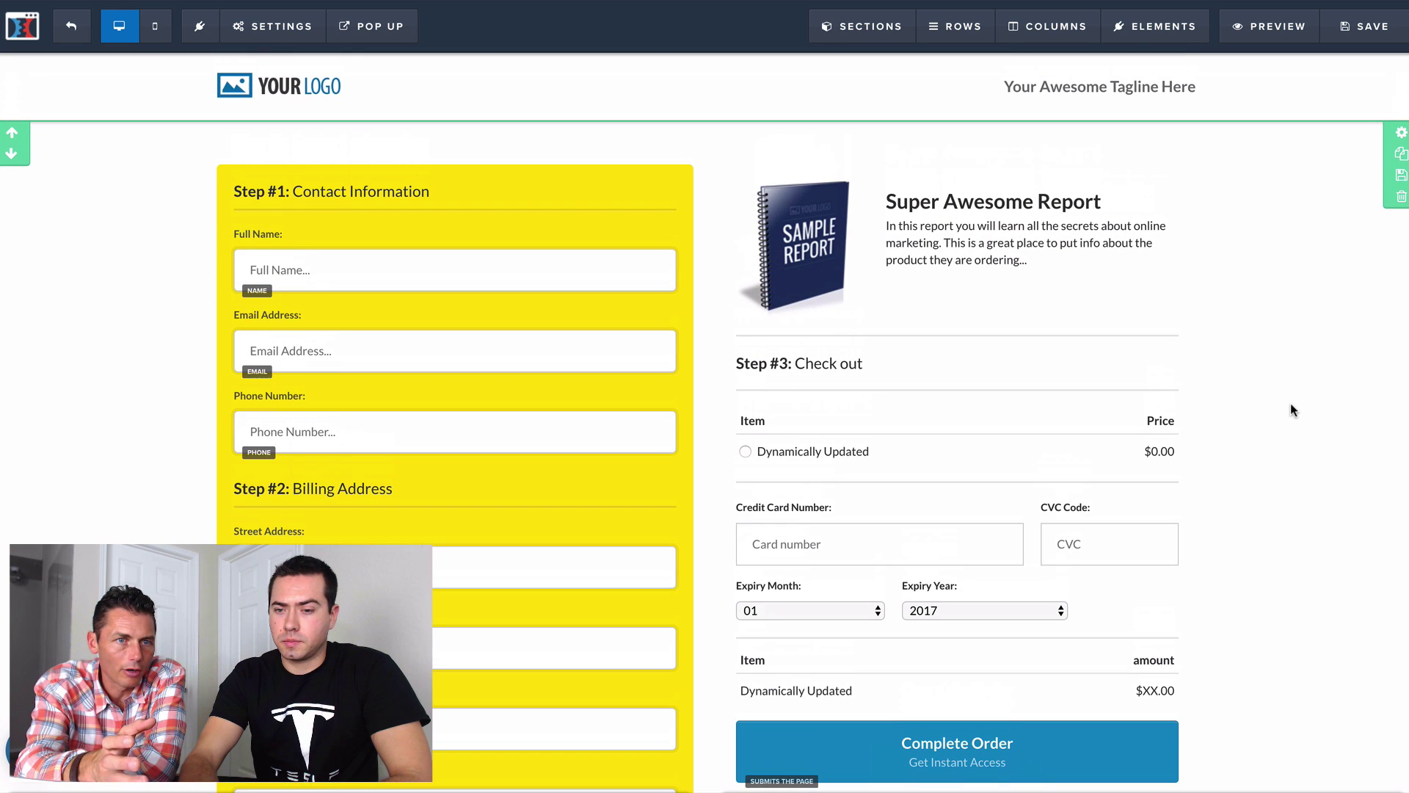
- Examine how the yellow form column lays out in the desktop and mobile views of the page, ending in desktop view
{"action": "scroll", "coordinate": [1292, 409], "scroll_direction": "down", "scroll_amount": 2}
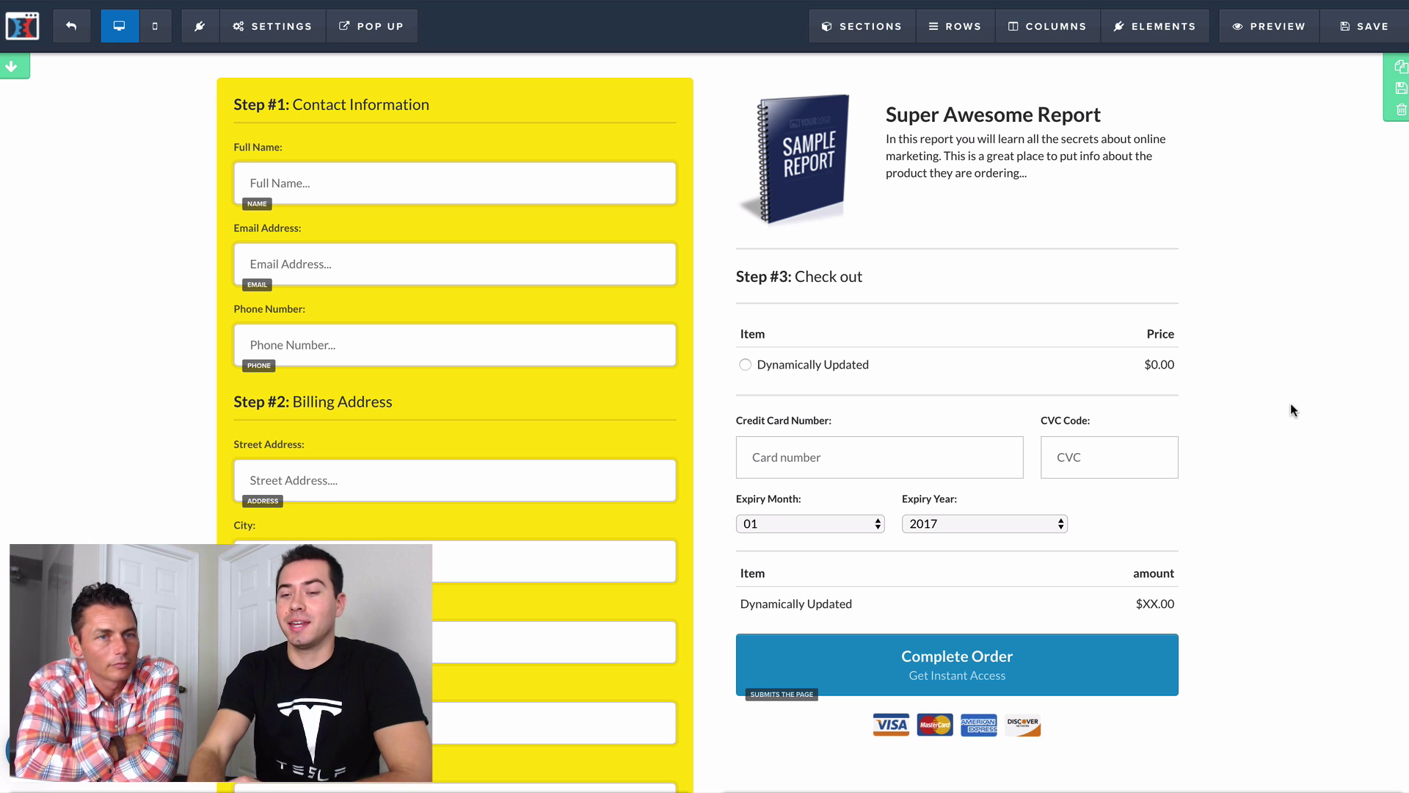
{"action": "scroll", "coordinate": [703, 482], "scroll_direction": "up", "scroll_amount": 1}
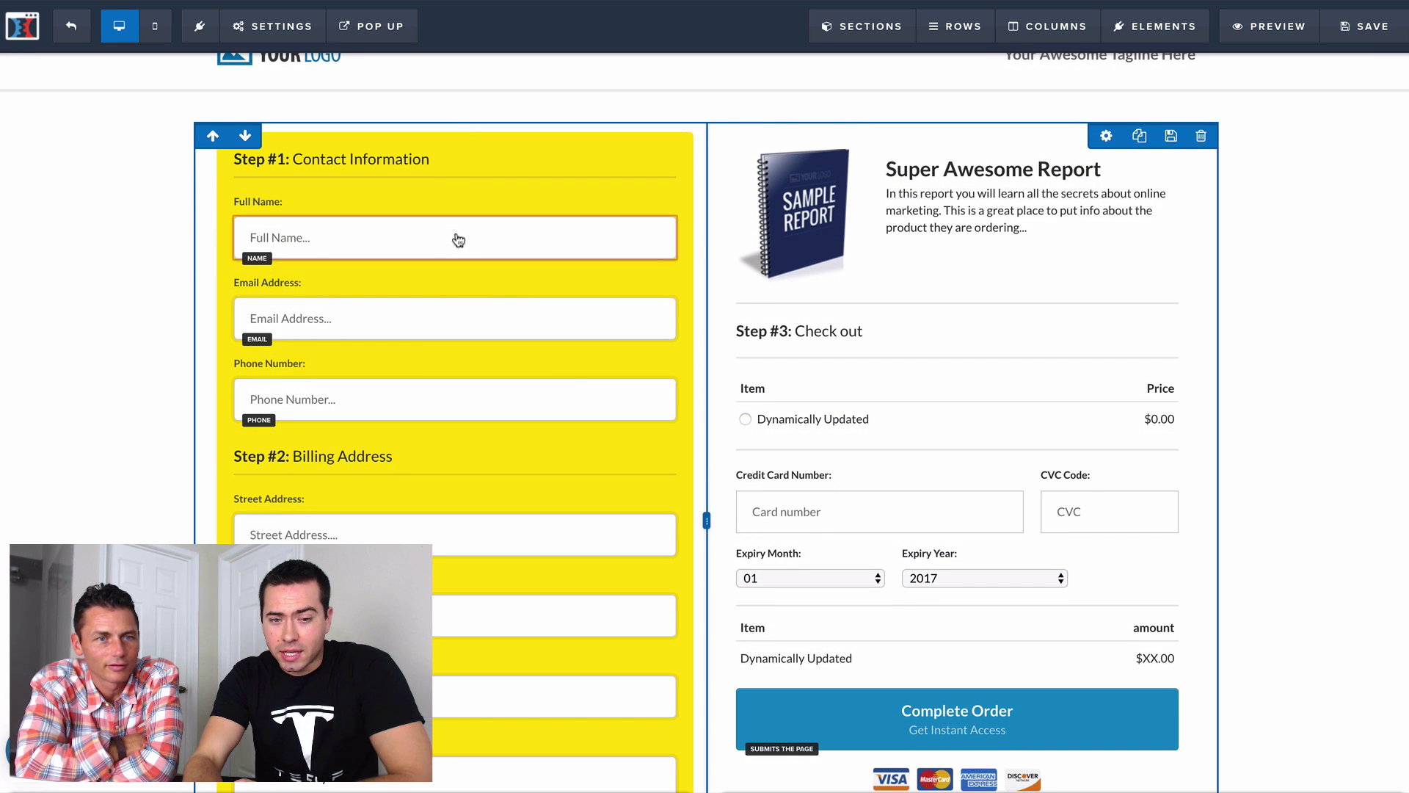
{"action": "scroll", "coordinate": [404, 441], "scroll_direction": "down", "scroll_amount": 5}
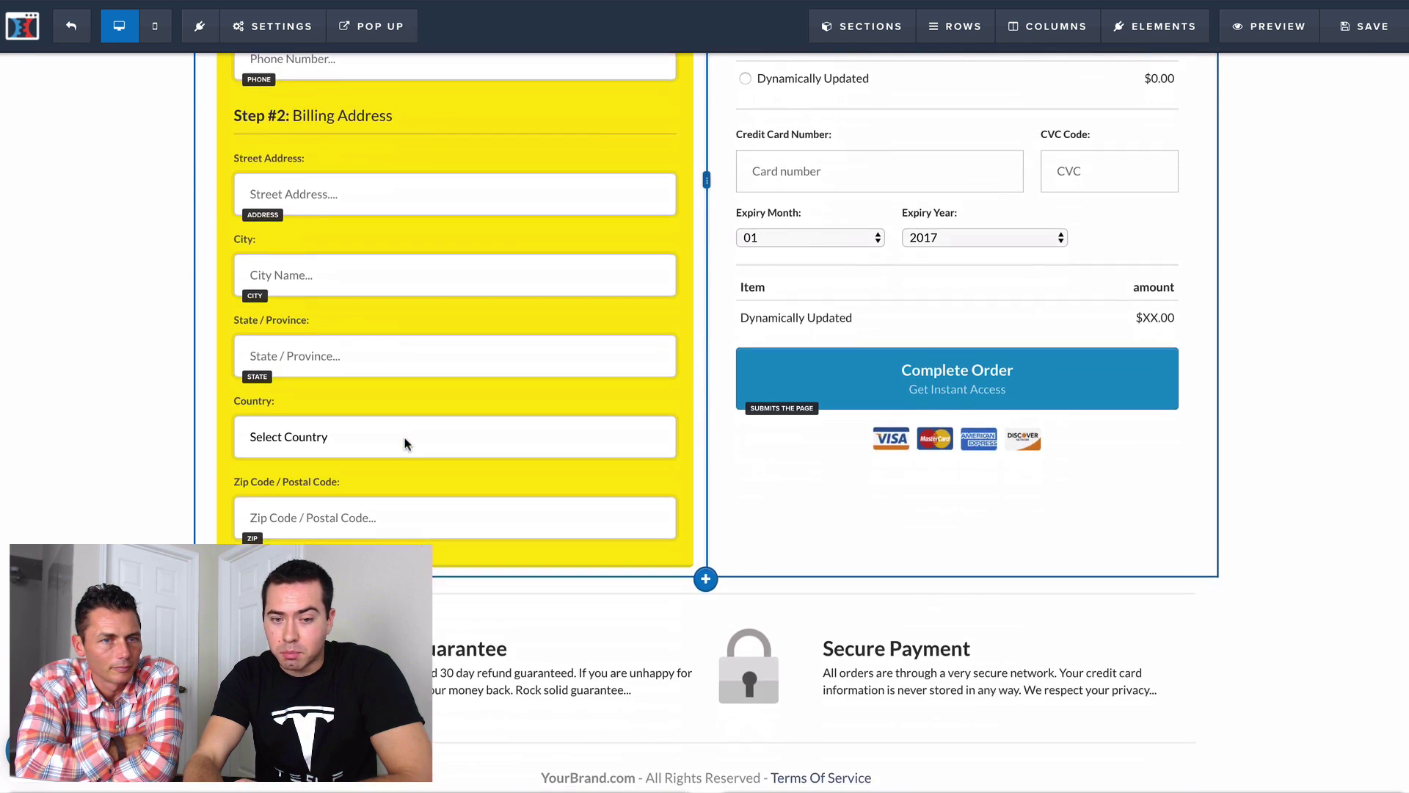
{"action": "scroll", "coordinate": [404, 443], "scroll_direction": "up", "scroll_amount": 3}
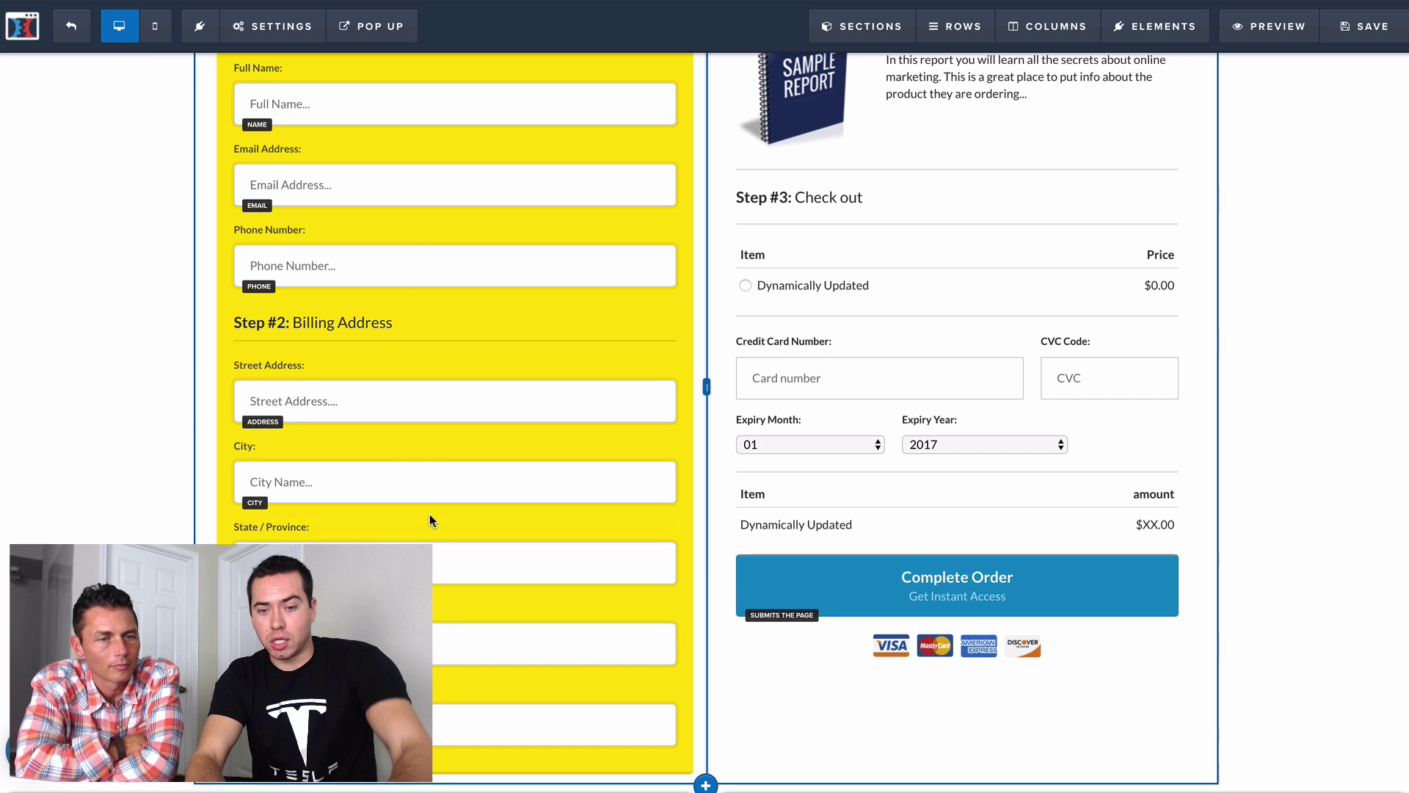
{"action": "scroll", "coordinate": [431, 513], "scroll_direction": "down", "scroll_amount": 1}
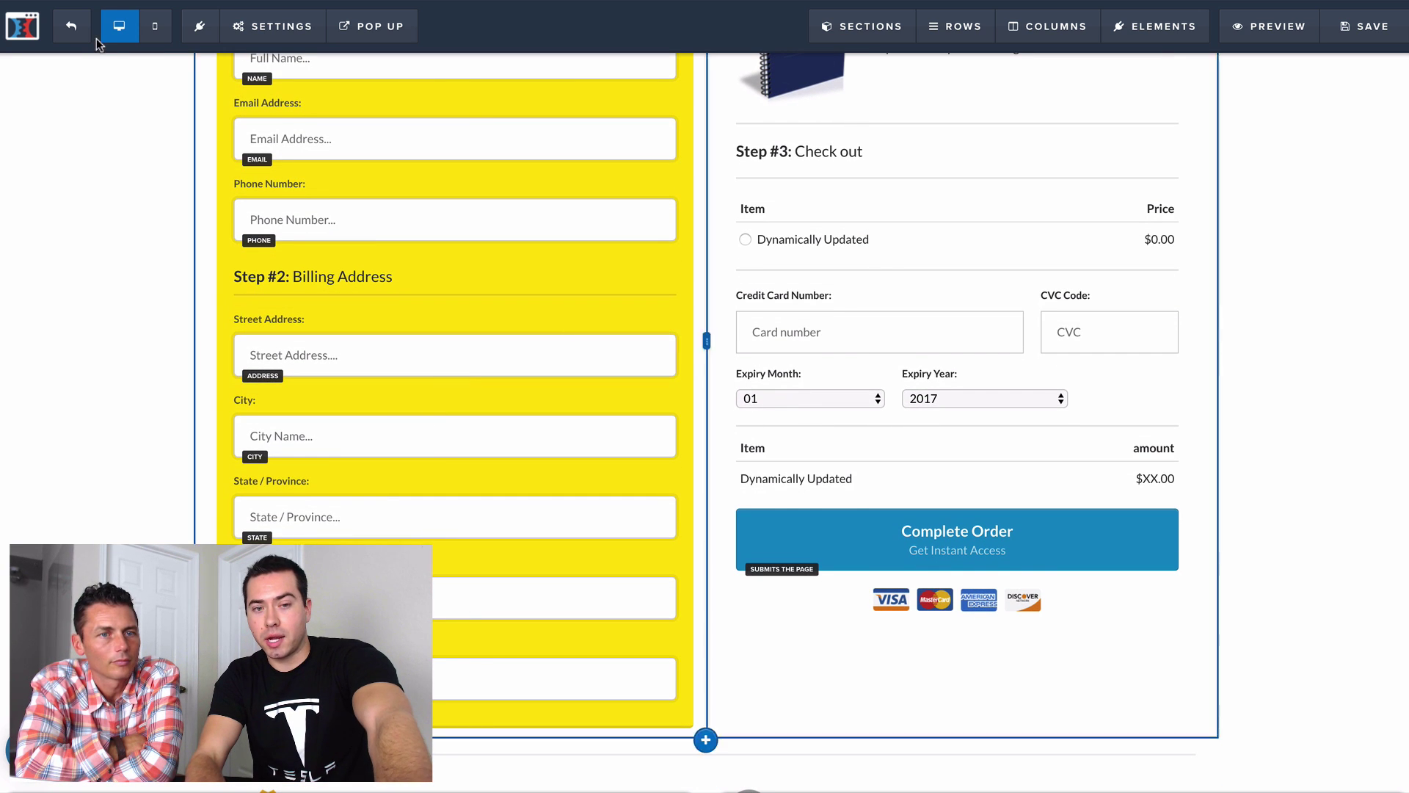
{"action": "left_click", "coordinate": [156, 29]}
{"action": "scroll", "coordinate": [689, 499], "scroll_direction": "down", "scroll_amount": 2}
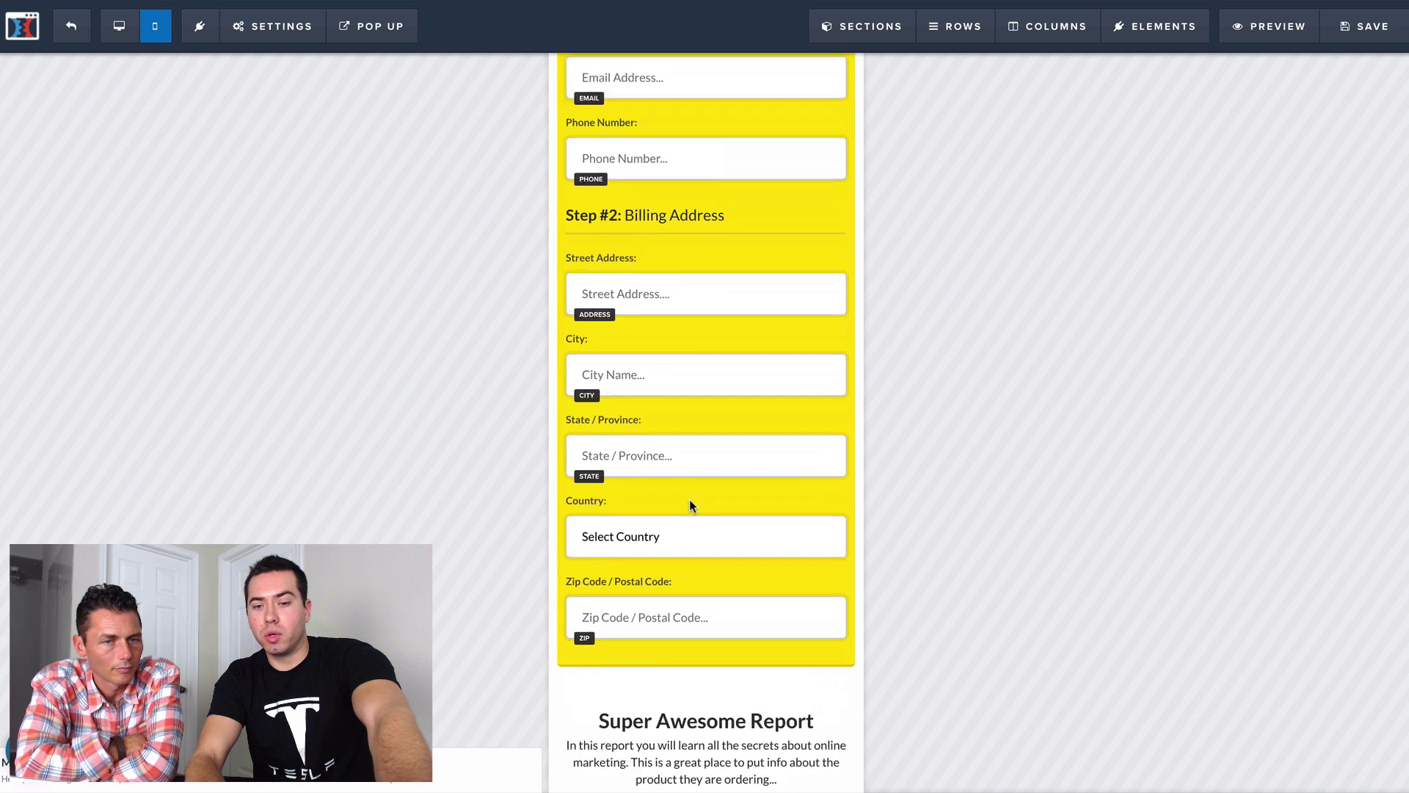
{"action": "scroll", "coordinate": [689, 499], "scroll_direction": "up", "scroll_amount": 4}
{"action": "scroll", "coordinate": [689, 499], "scroll_direction": "up", "scroll_amount": 1}
{"action": "scroll", "coordinate": [689, 499], "scroll_direction": "down", "scroll_amount": 2}
{"action": "scroll", "coordinate": [689, 499], "scroll_direction": "up", "scroll_amount": 2}
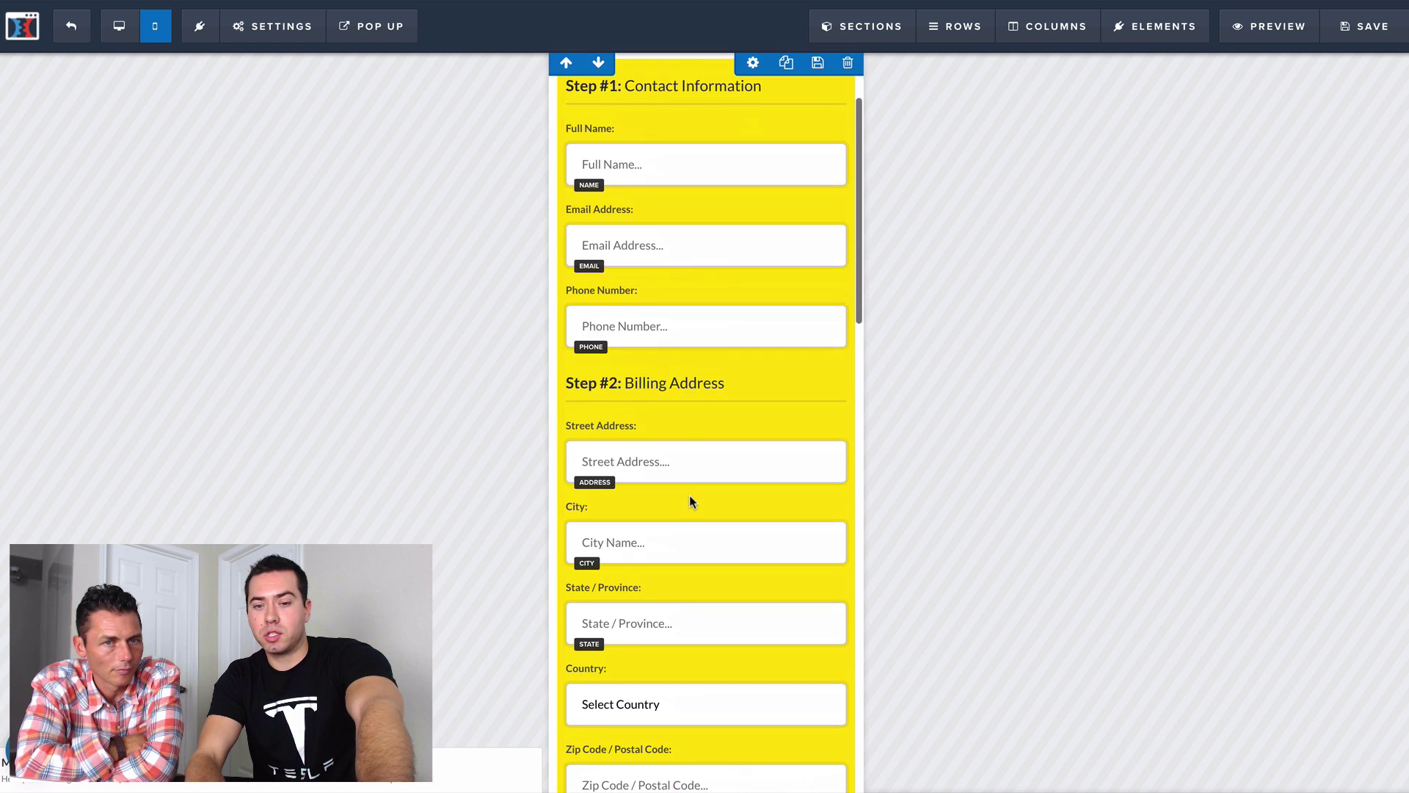
{"action": "scroll", "coordinate": [693, 441], "scroll_direction": "down", "scroll_amount": 1}
{"action": "scroll", "coordinate": [693, 431], "scroll_direction": "up", "scroll_amount": 1}
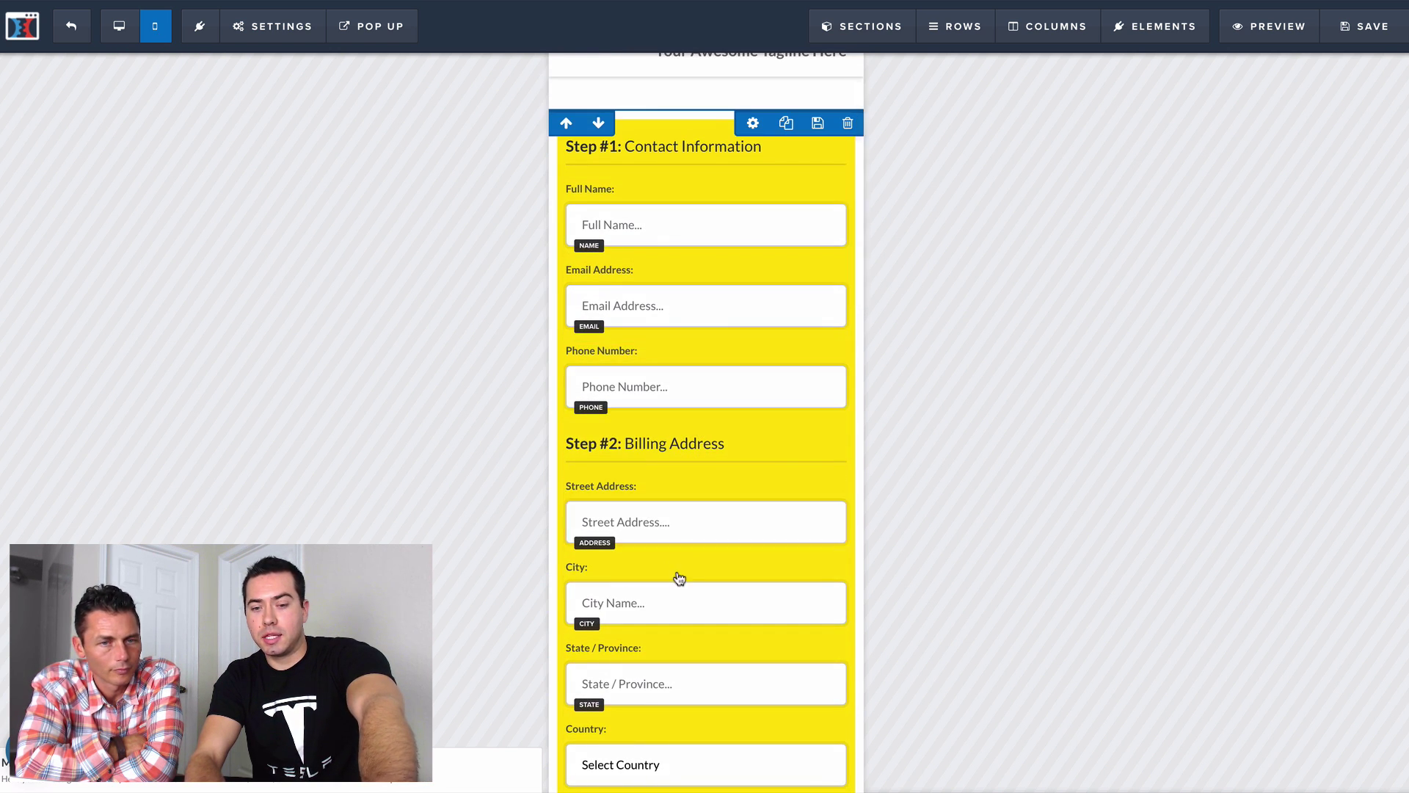
{"action": "scroll", "coordinate": [677, 580], "scroll_direction": "down", "scroll_amount": 1}
{"action": "left_click", "coordinate": [119, 27]}
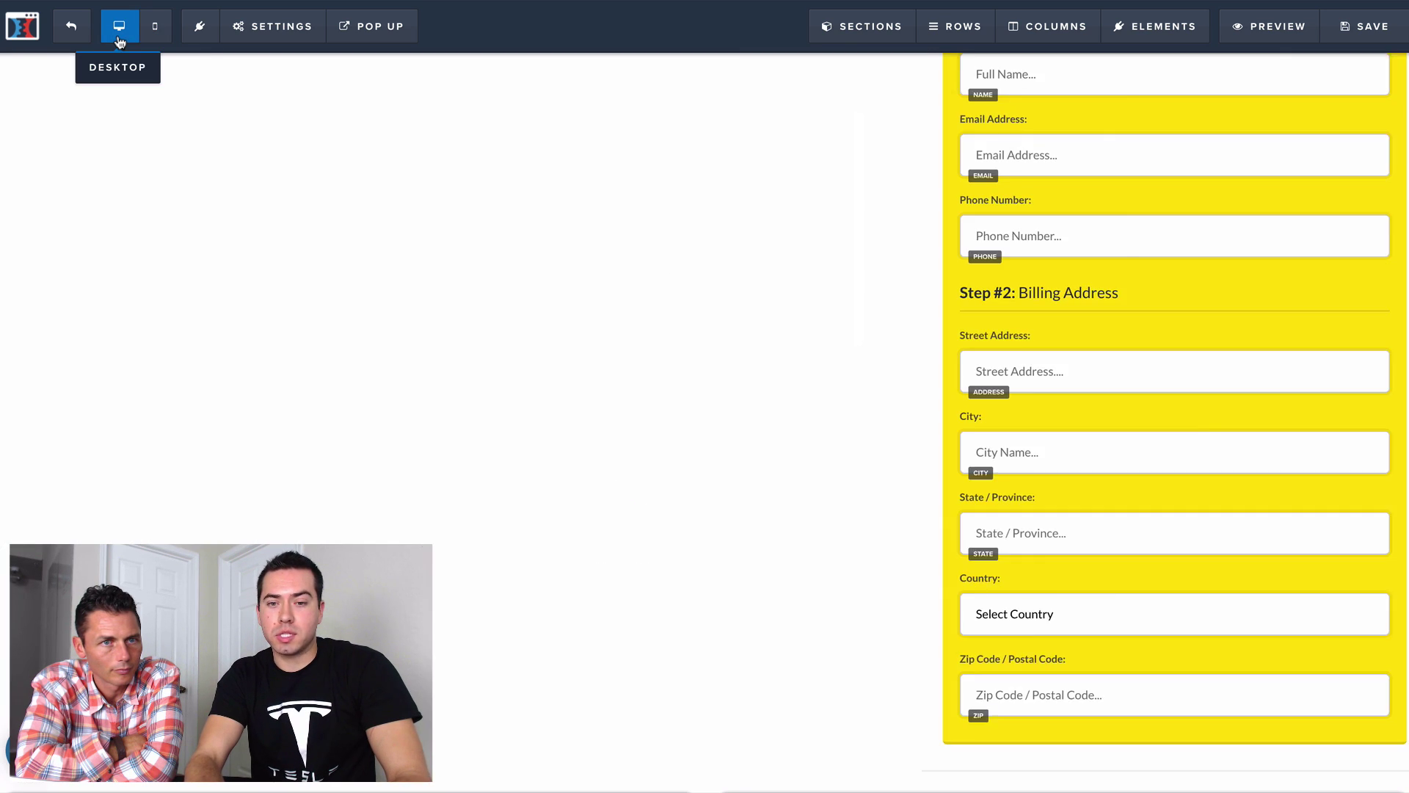
- Add a Billing Add. element beneath the divider under the "Step #2: Billing Address" headline
{"action": "scroll", "coordinate": [541, 345], "scroll_direction": "up", "scroll_amount": 2}
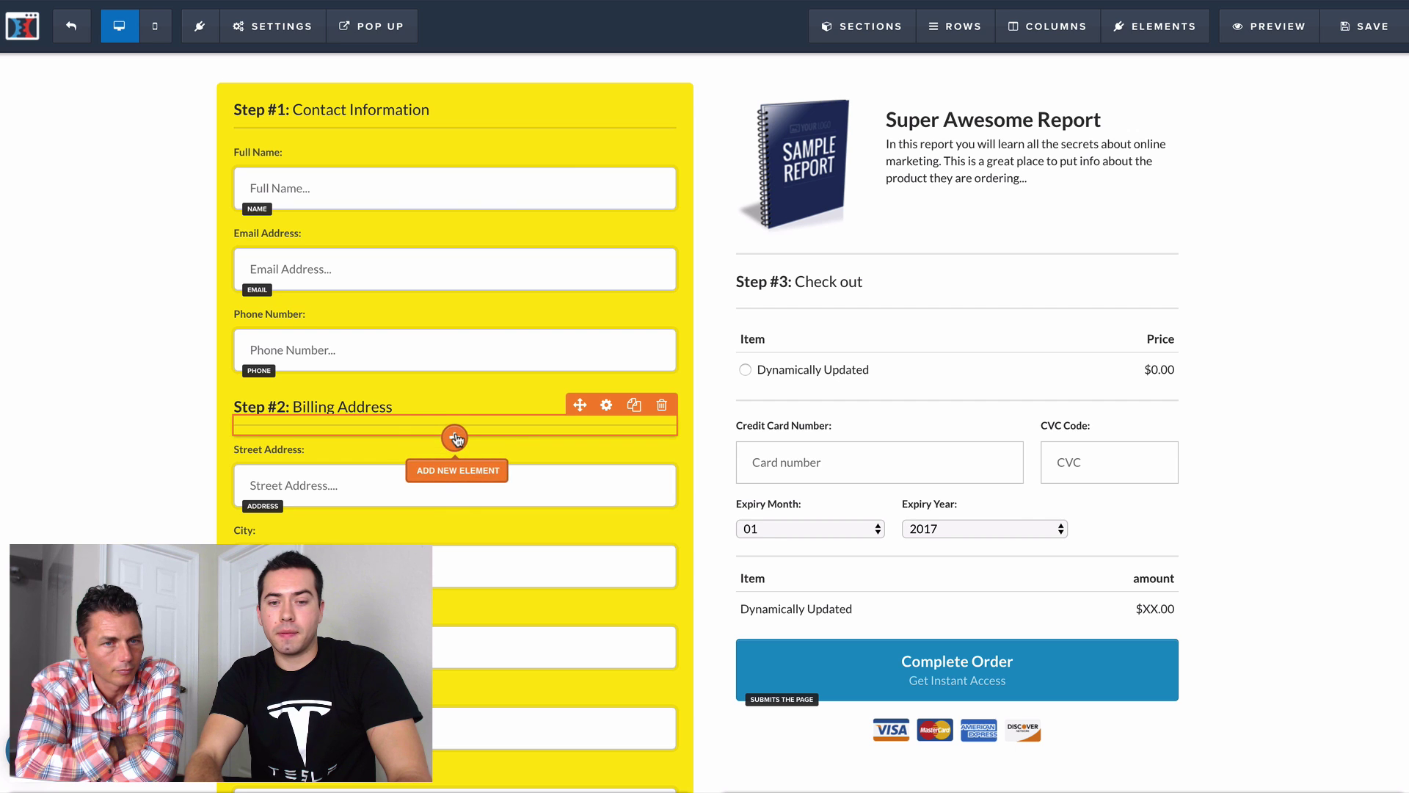
{"action": "left_click", "coordinate": [457, 437]}
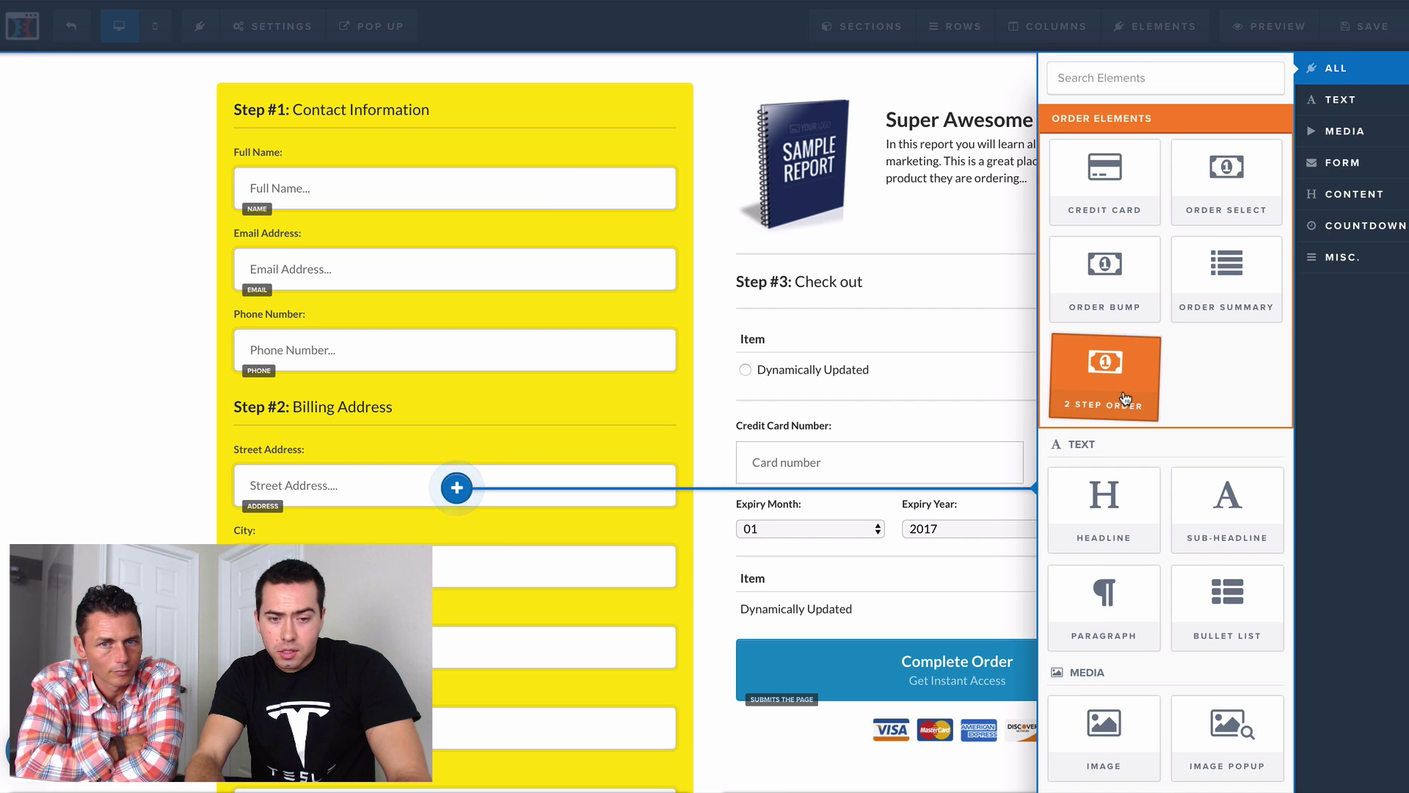
{"action": "scroll", "coordinate": [1125, 398], "scroll_direction": "down", "scroll_amount": 7}
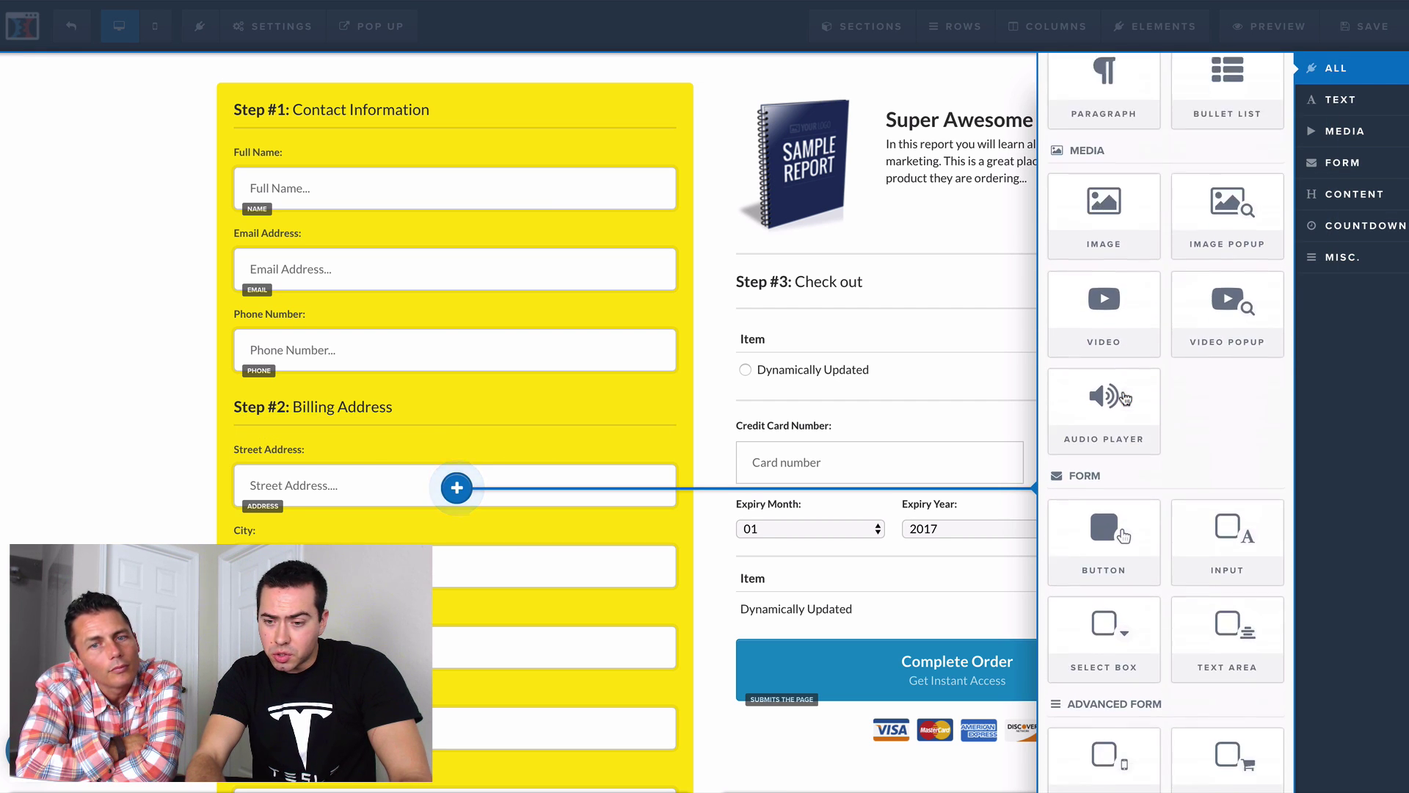
{"action": "scroll", "coordinate": [1126, 398], "scroll_direction": "down", "scroll_amount": 4}
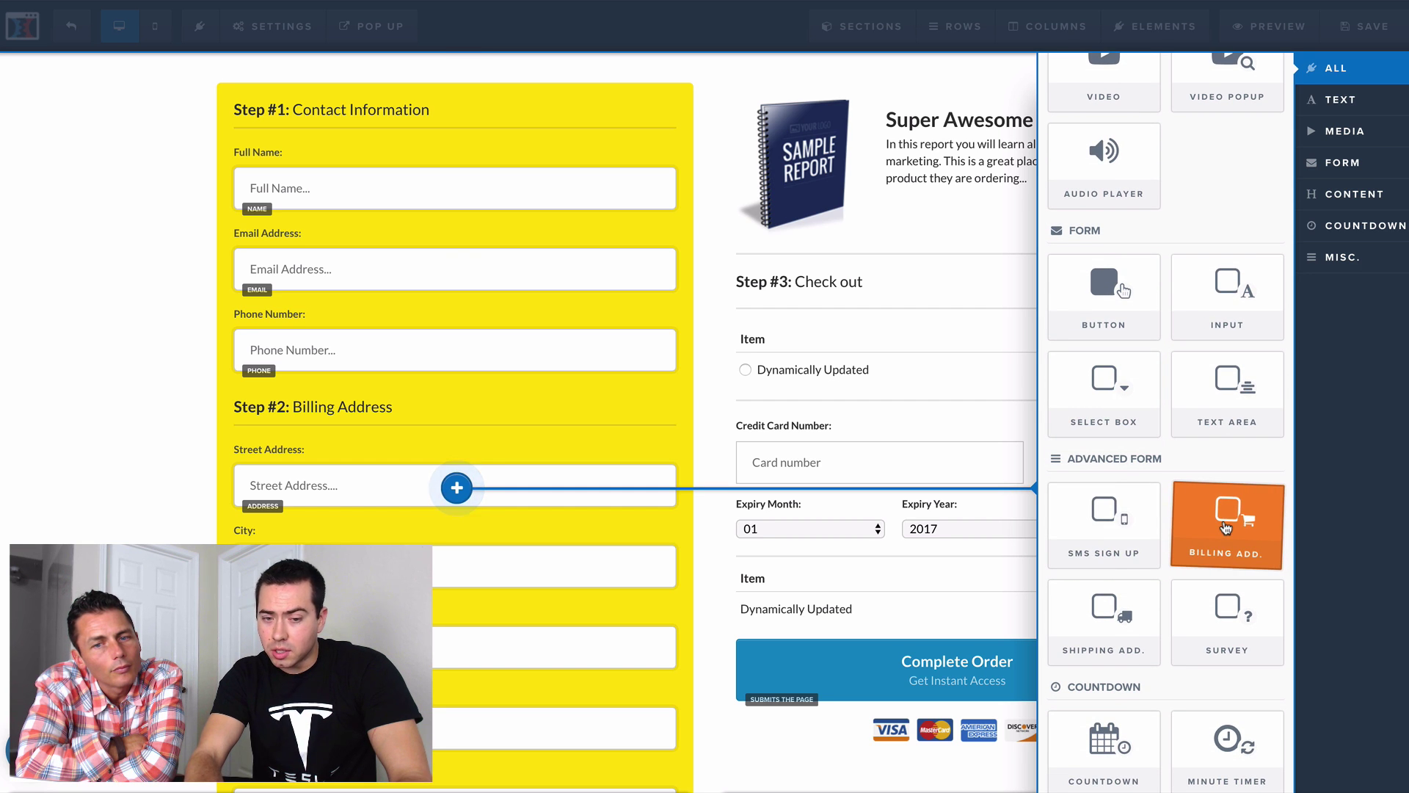
{"action": "left_click_drag", "start_coordinate": [1225, 527], "coordinate": [561, 544]}
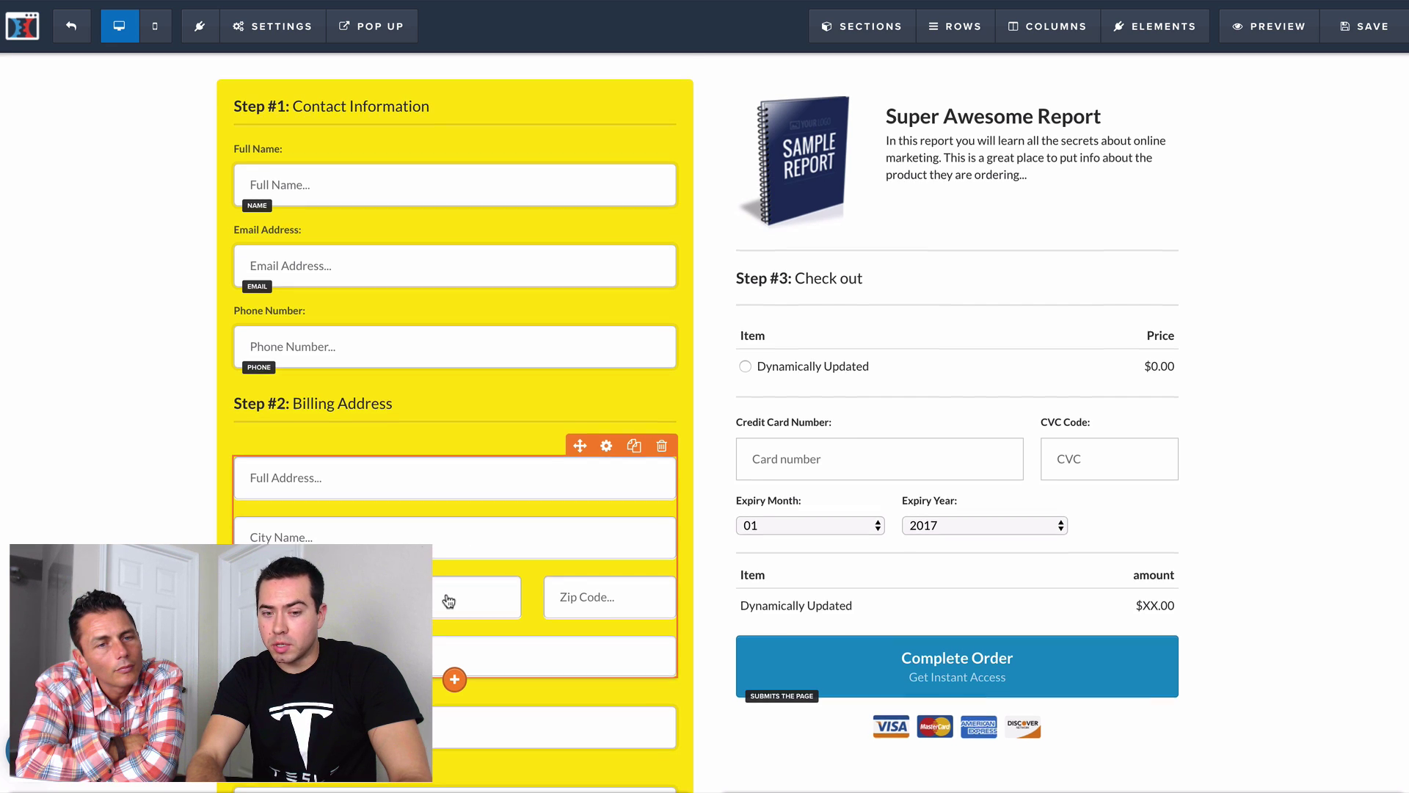
{"action": "scroll", "coordinate": [485, 552], "scroll_direction": "down", "scroll_amount": 3}
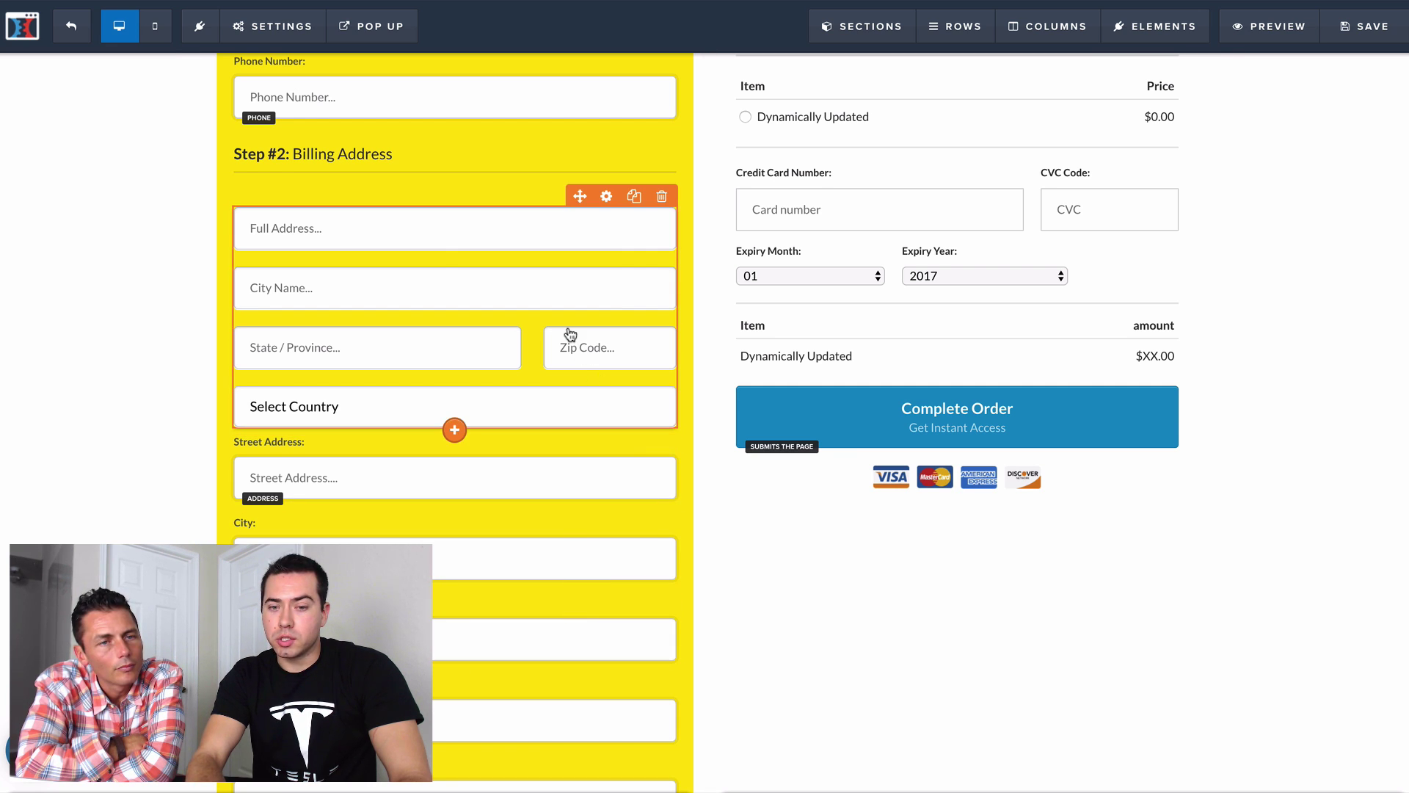
{"action": "left_click_drag", "start_coordinate": [624, 287], "coordinate": [470, 338]}
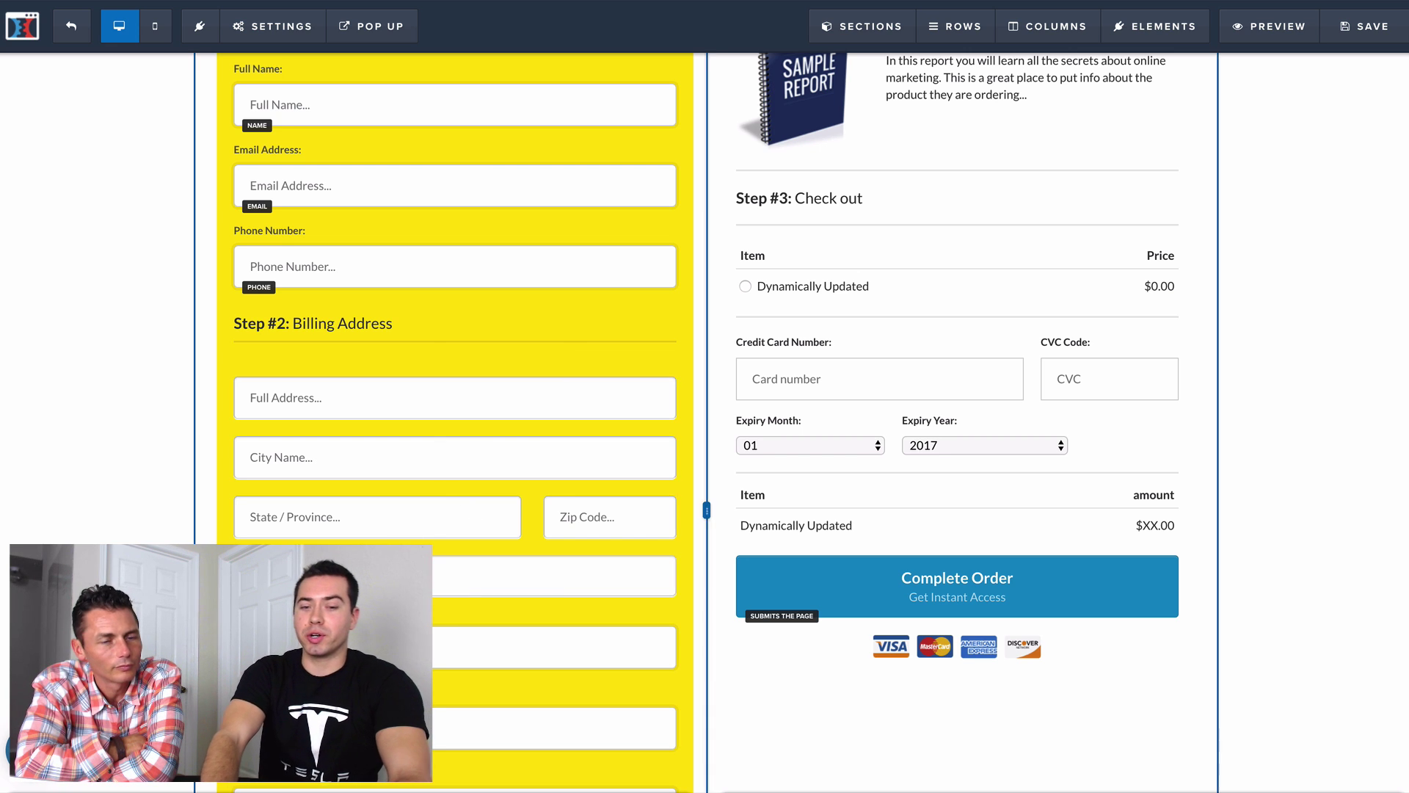
{"action": "scroll", "coordinate": [378, 535], "scroll_direction": "up", "scroll_amount": 1}
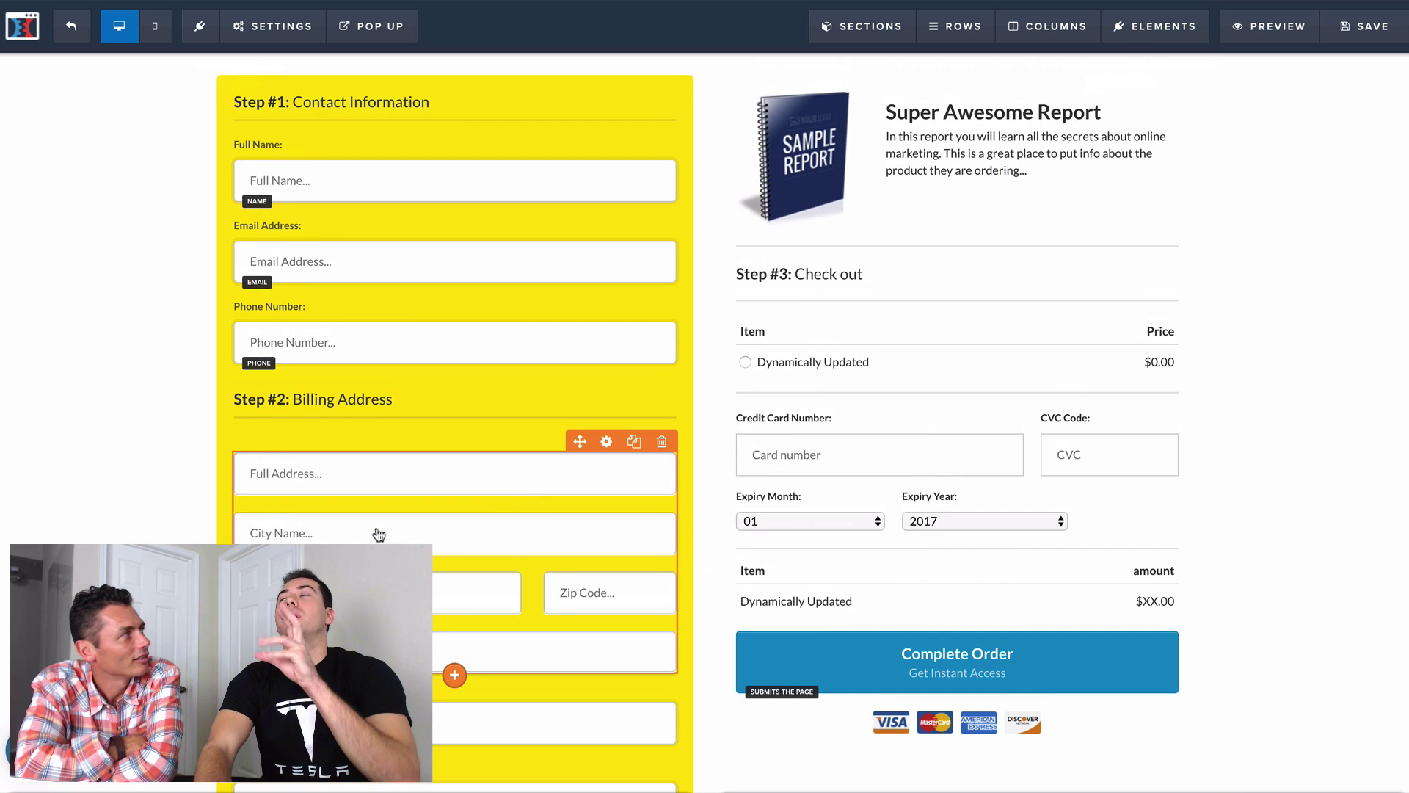
{"action": "scroll", "coordinate": [379, 534], "scroll_direction": "up", "scroll_amount": 1}
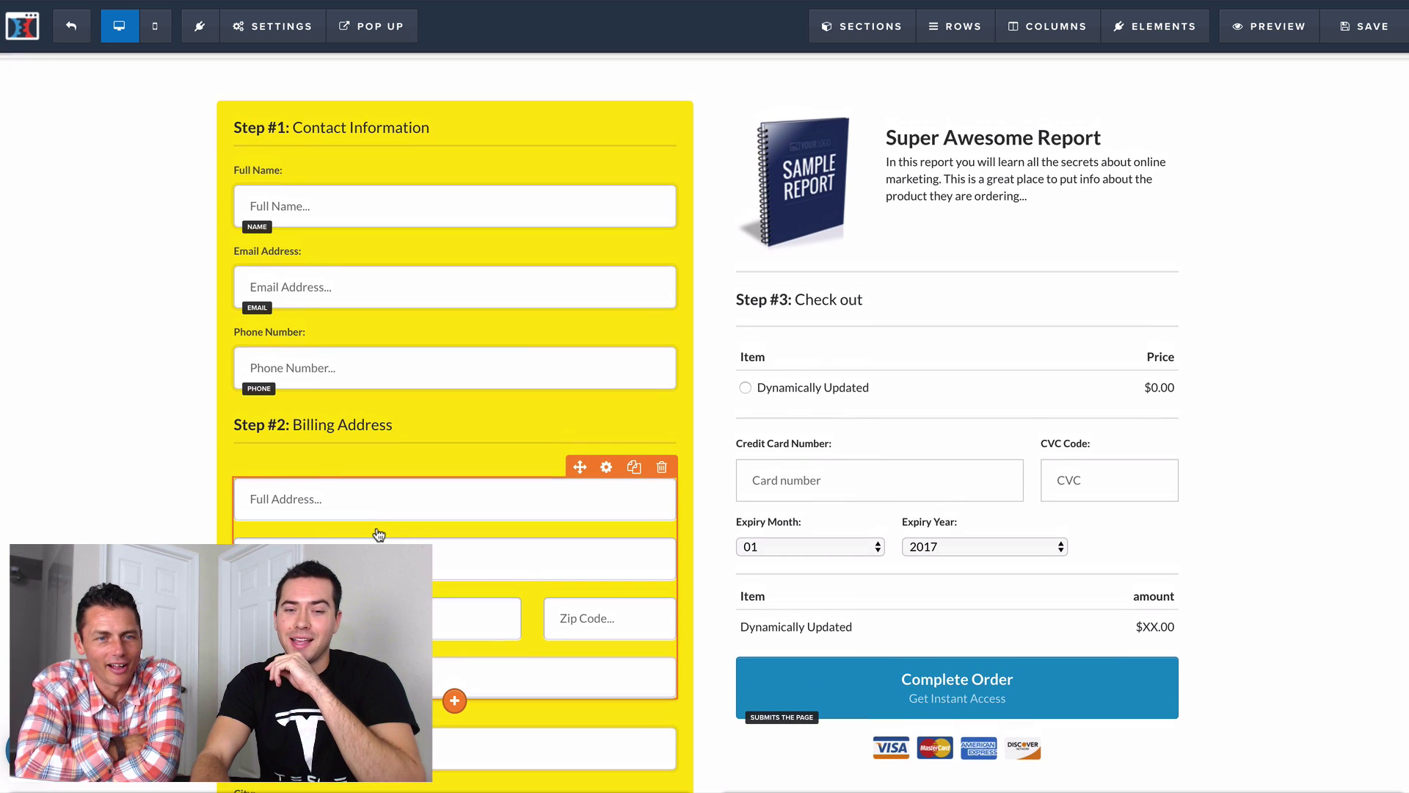
- Delete the Phone Number, Email Address and Full Name labels above the contact fields under "Step #1: Contact Information"
{"action": "left_click", "coordinate": [665, 318]}
{"action": "key", "text": "Return"}
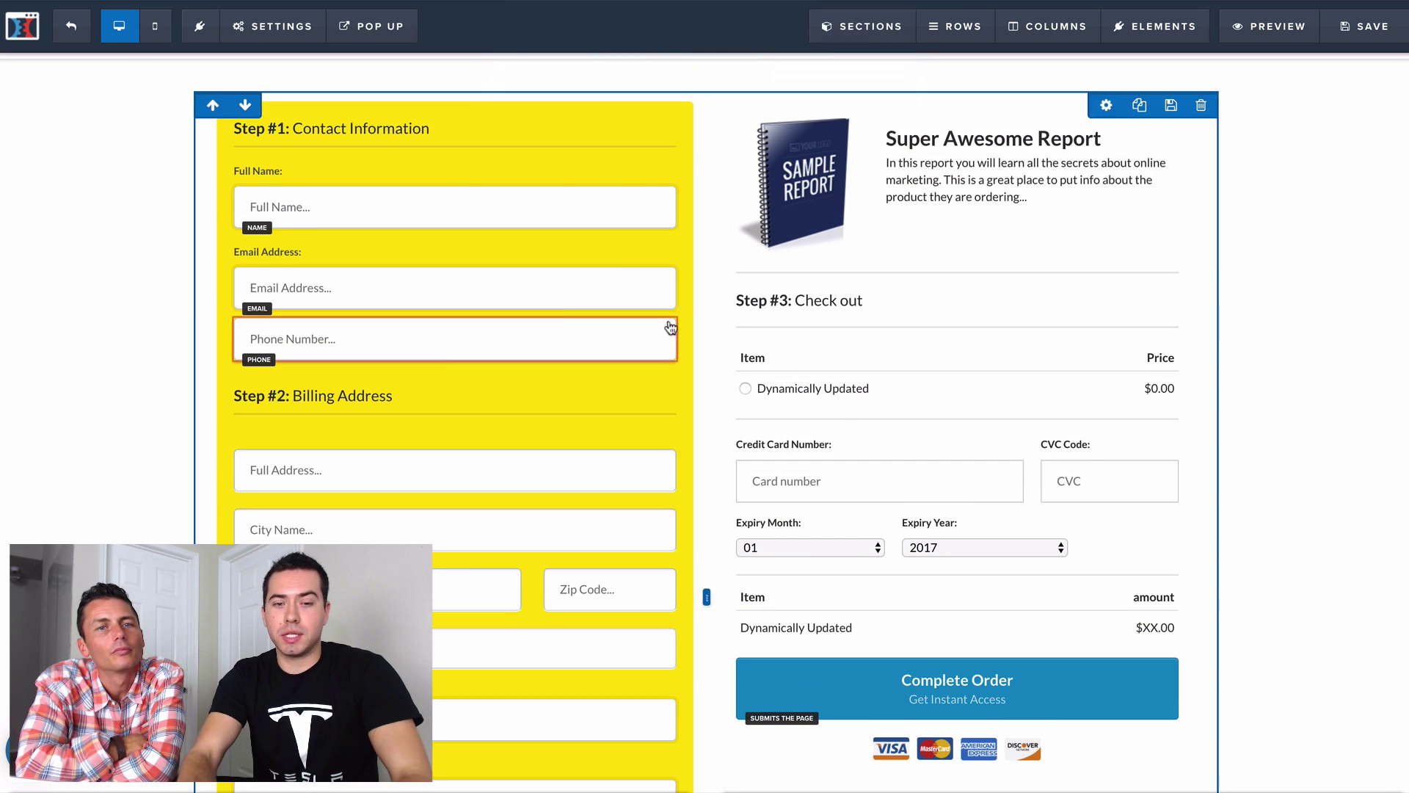
{"action": "left_click", "coordinate": [662, 233]}
{"action": "key", "text": "Return"}
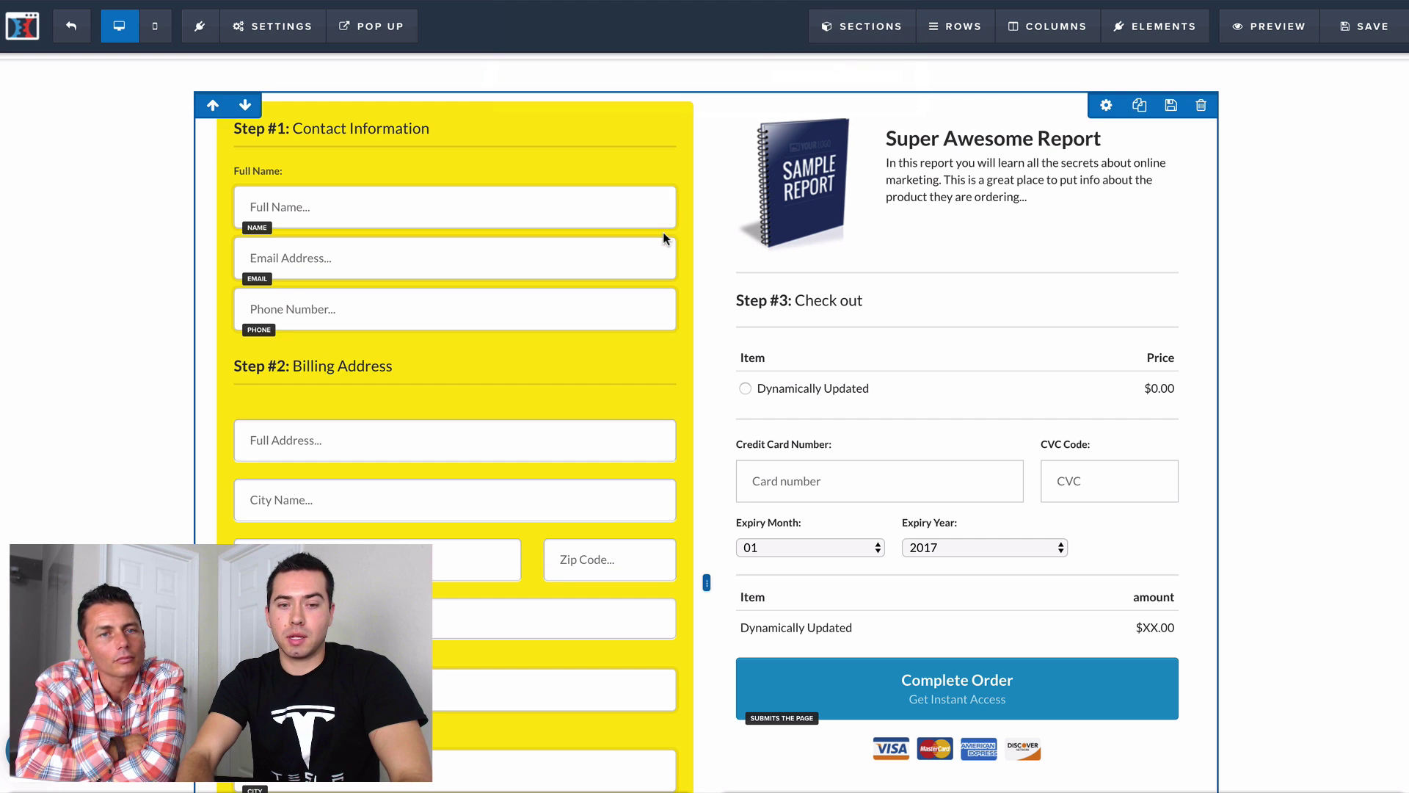
{"action": "left_click", "coordinate": [661, 153]}
{"action": "key", "text": "Return"}
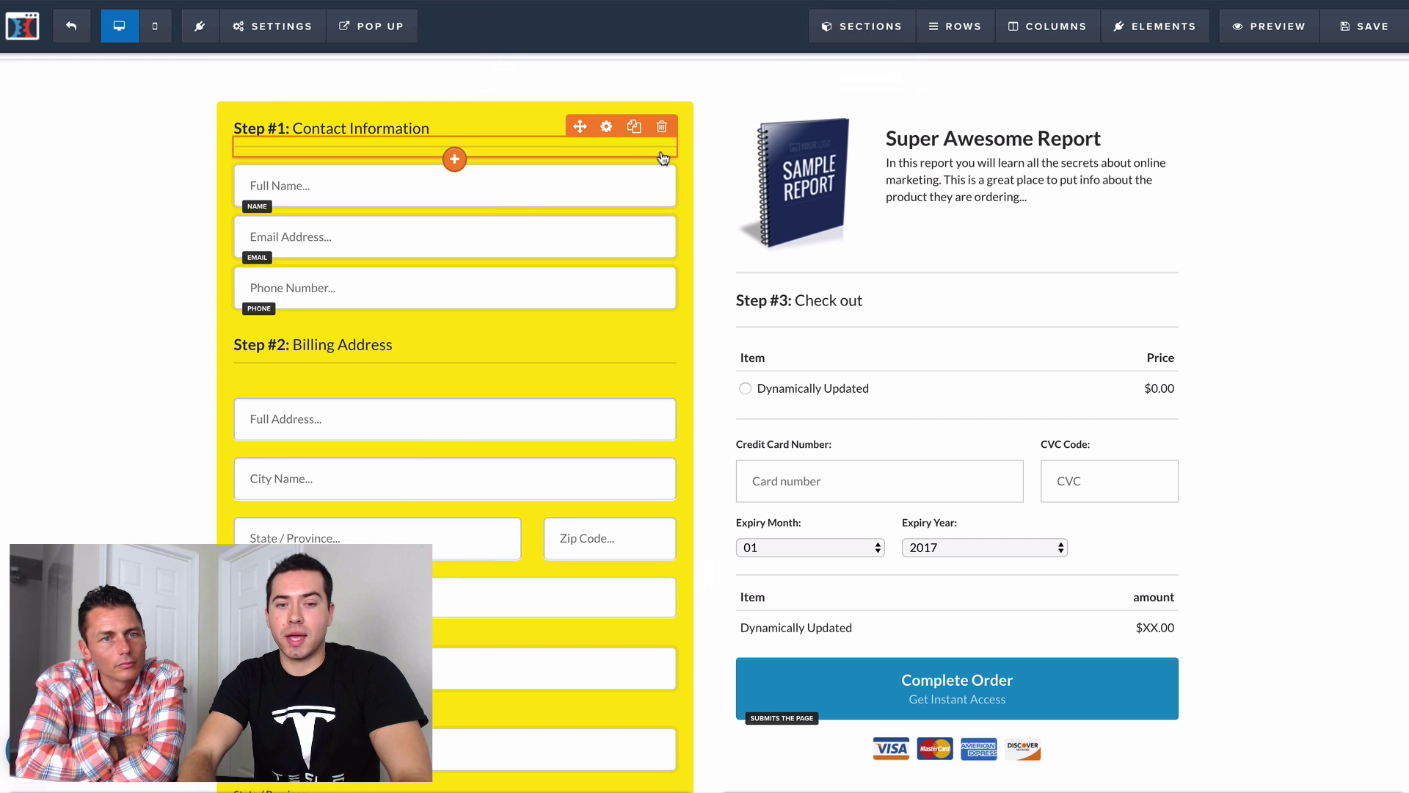
- Set the full name field's placeholder text to "Enter Your Full Name Here..." and its font size to 18
{"action": "left_click", "coordinate": [411, 196]}
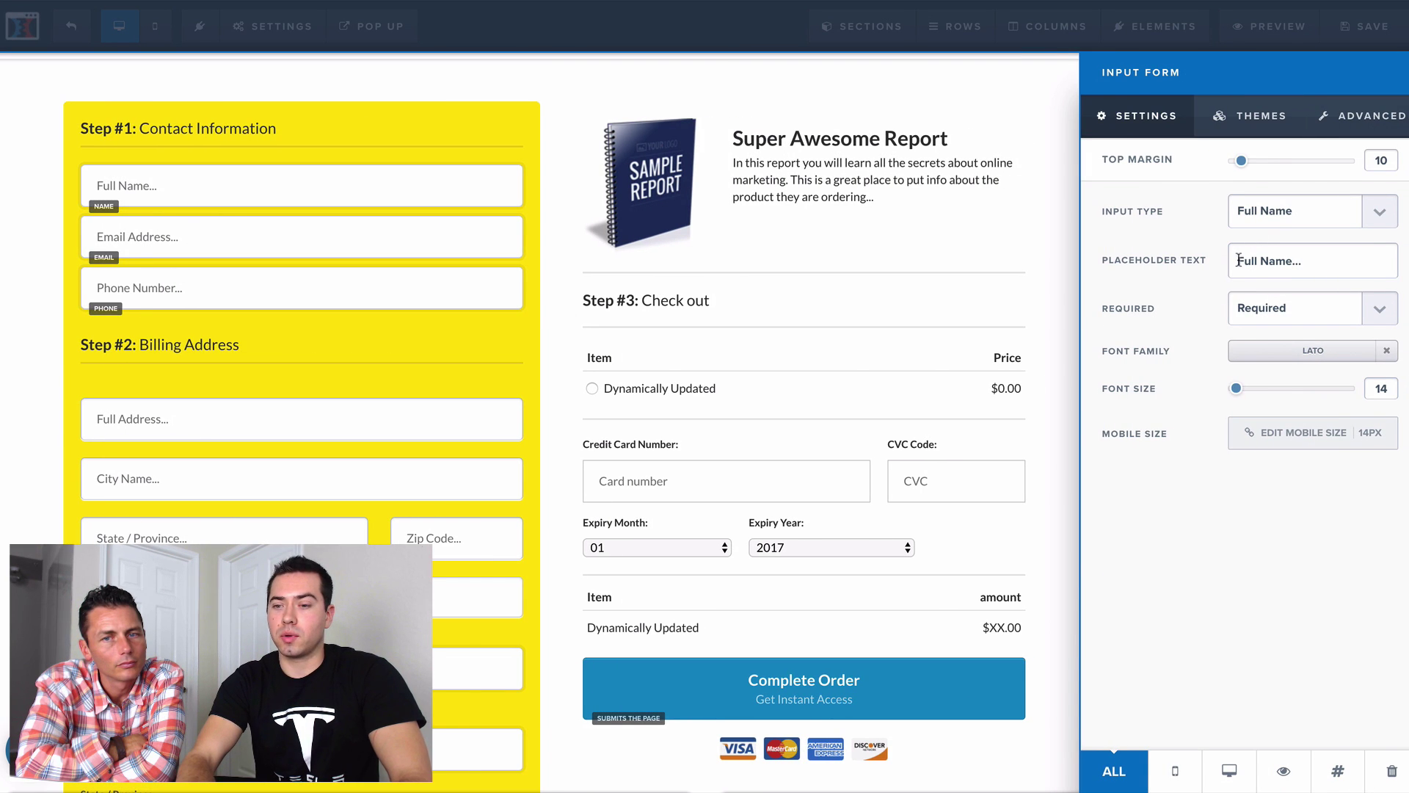
{"action": "left_click", "coordinate": [1238, 261]}
{"action": "type", "text": "Enter "}
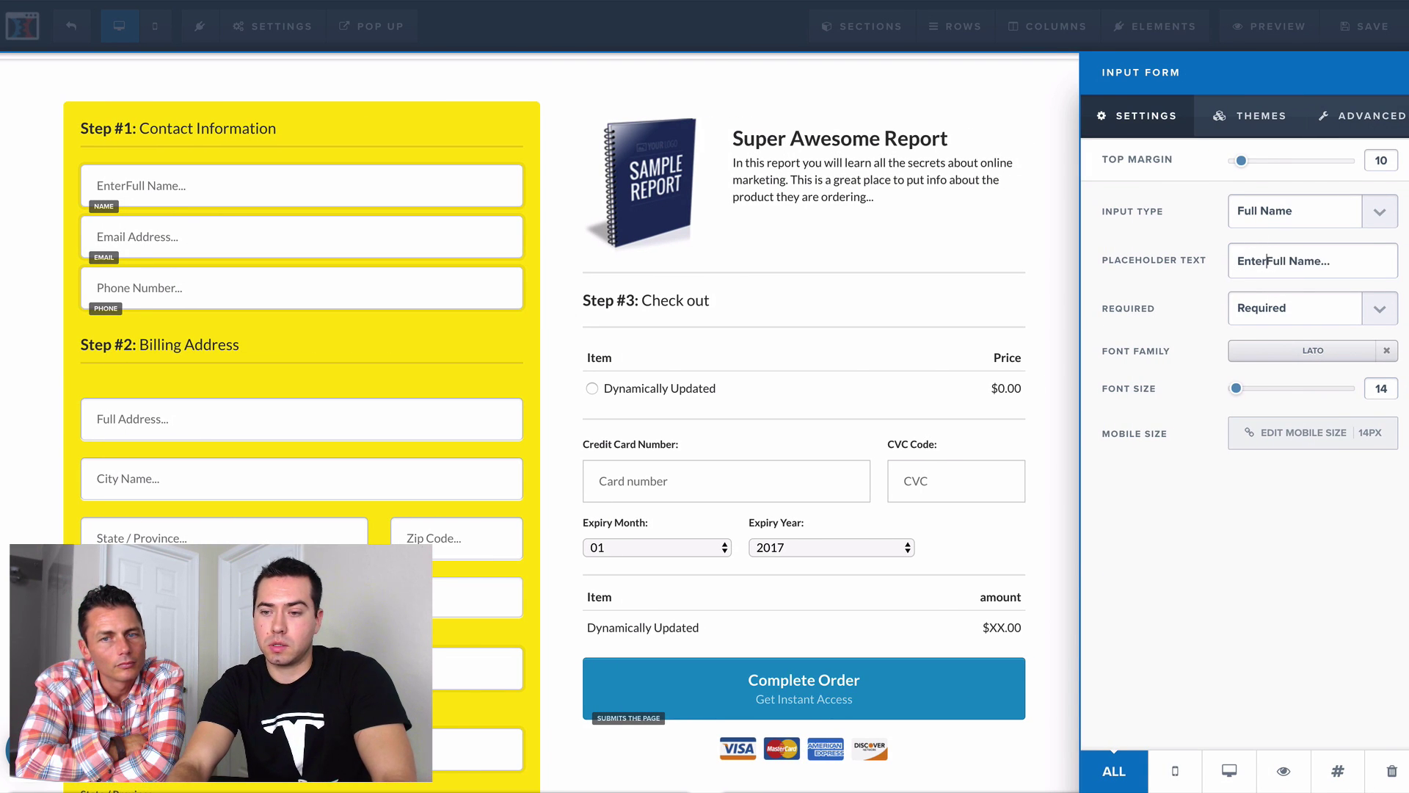
{"action": "type", "text": "Your"}
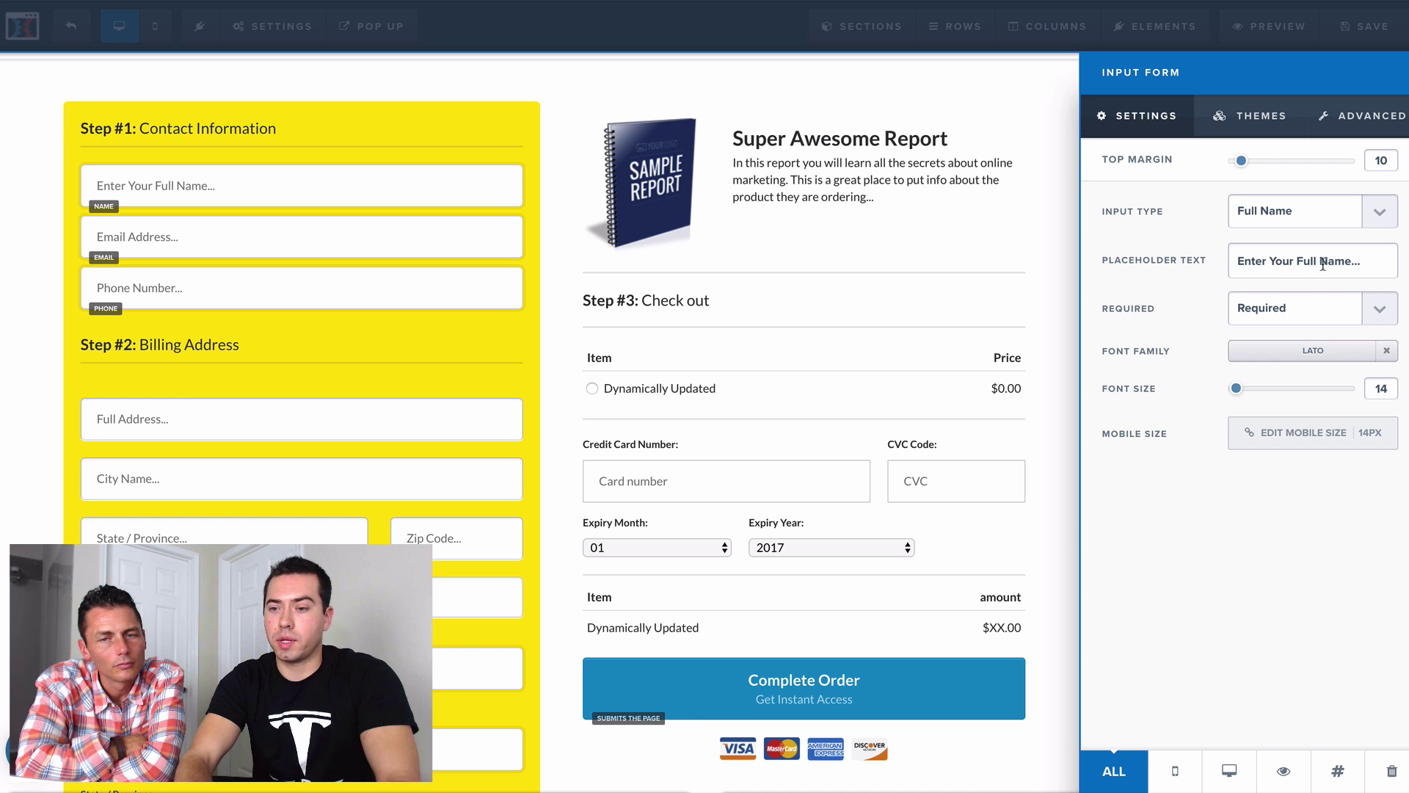
{"action": "left_click", "coordinate": [1350, 262]}
{"action": "type", "text": "Here"}
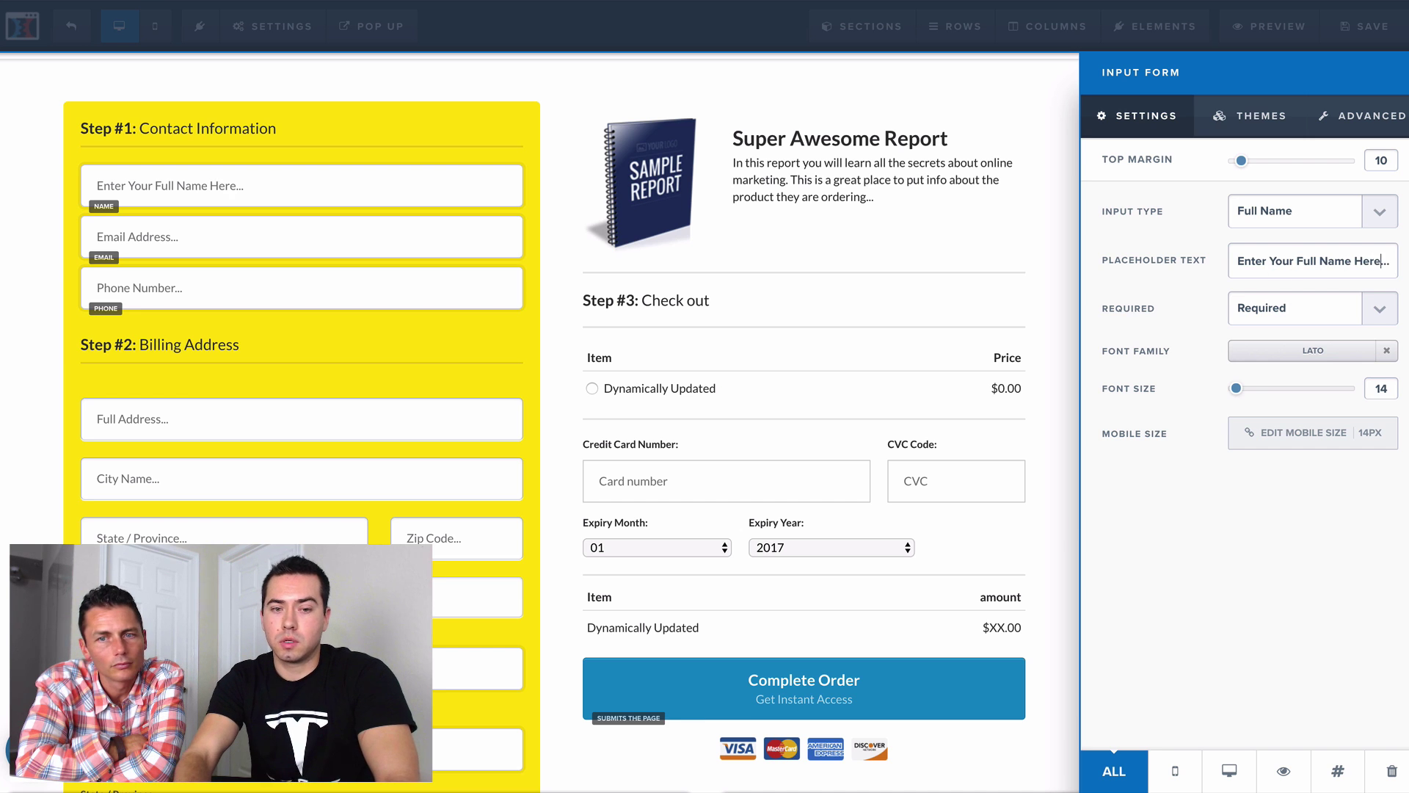
{"action": "left_click_drag", "start_coordinate": [1236, 389], "coordinate": [1245, 393]}
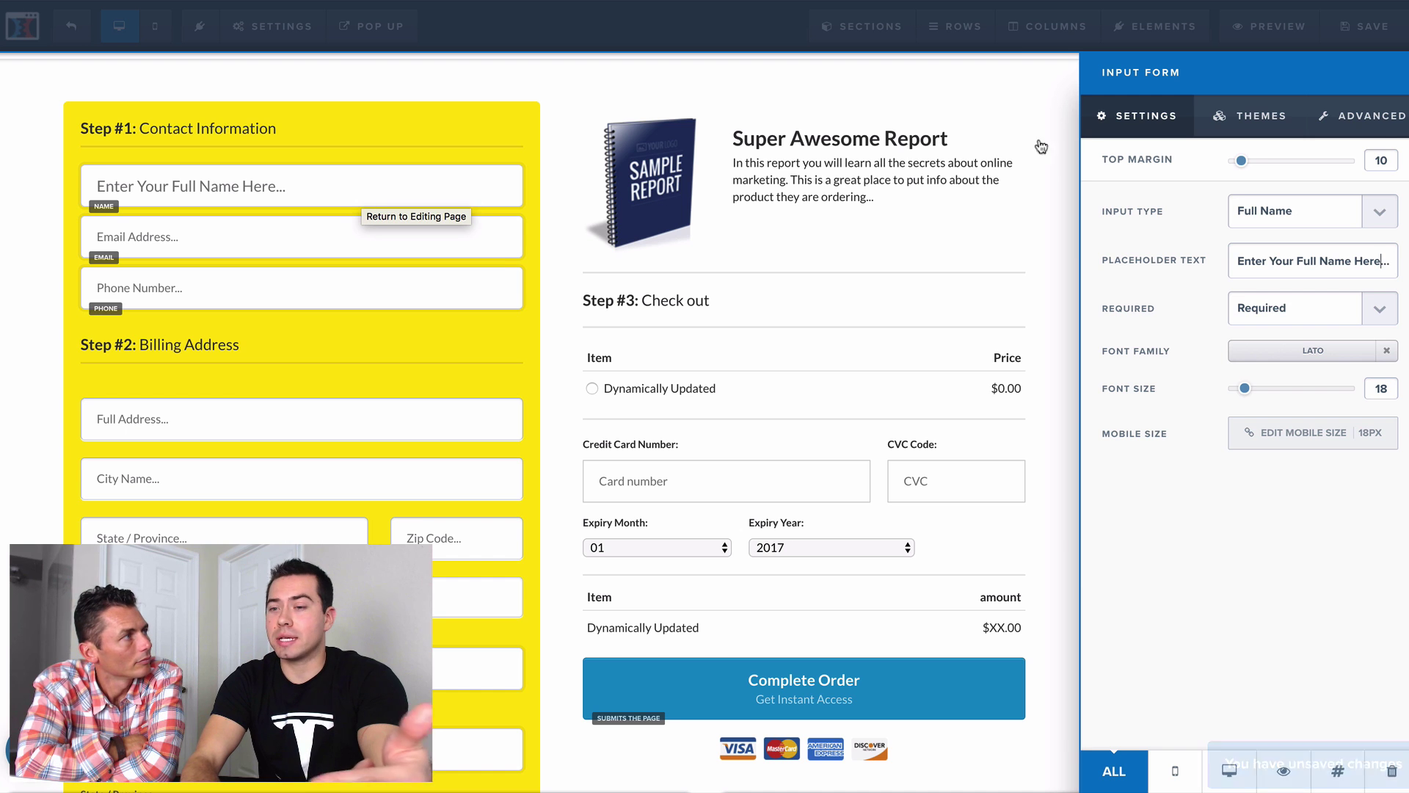
- Give the full name field the Name Icon in the Color icon style
{"action": "left_click", "coordinate": [1375, 126]}
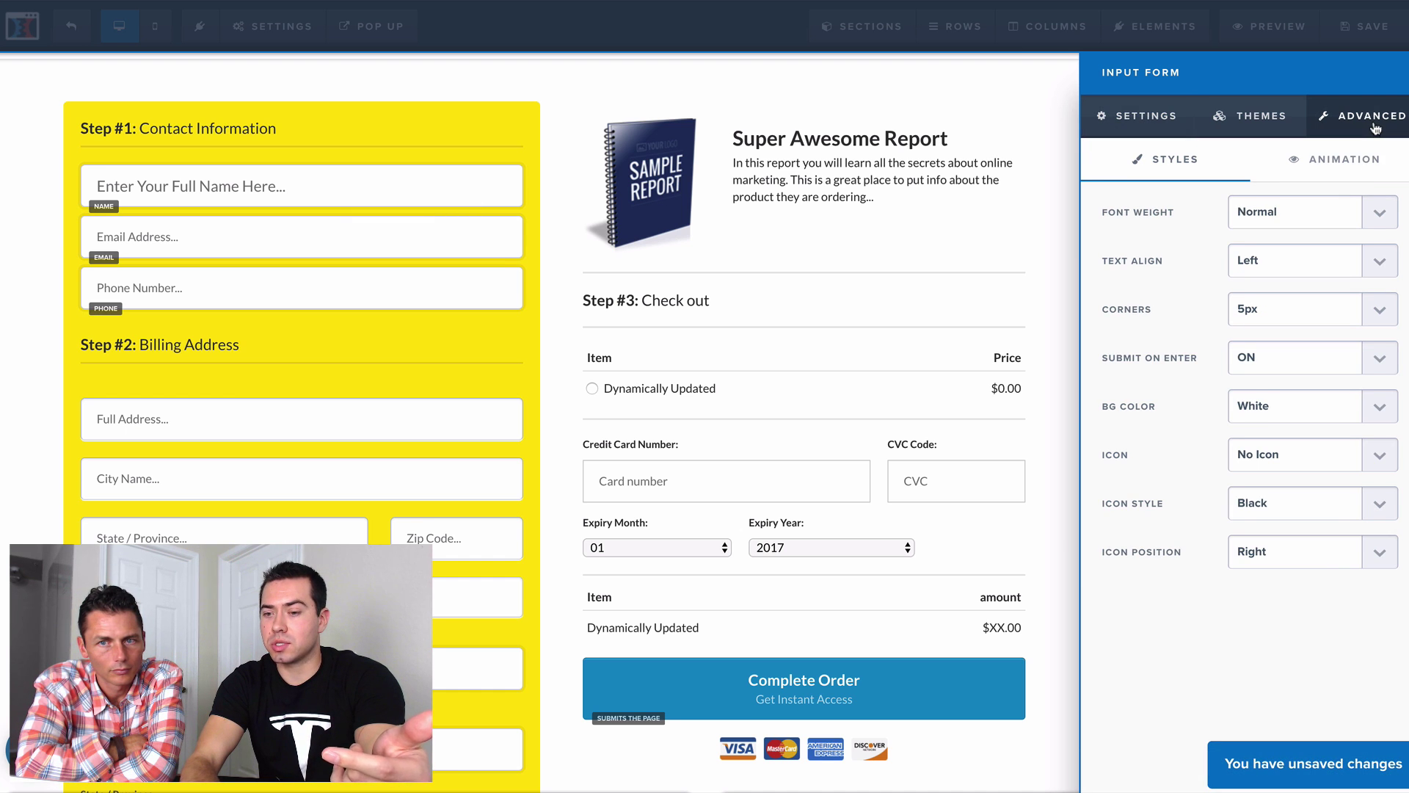
{"action": "left_click", "coordinate": [1375, 463]}
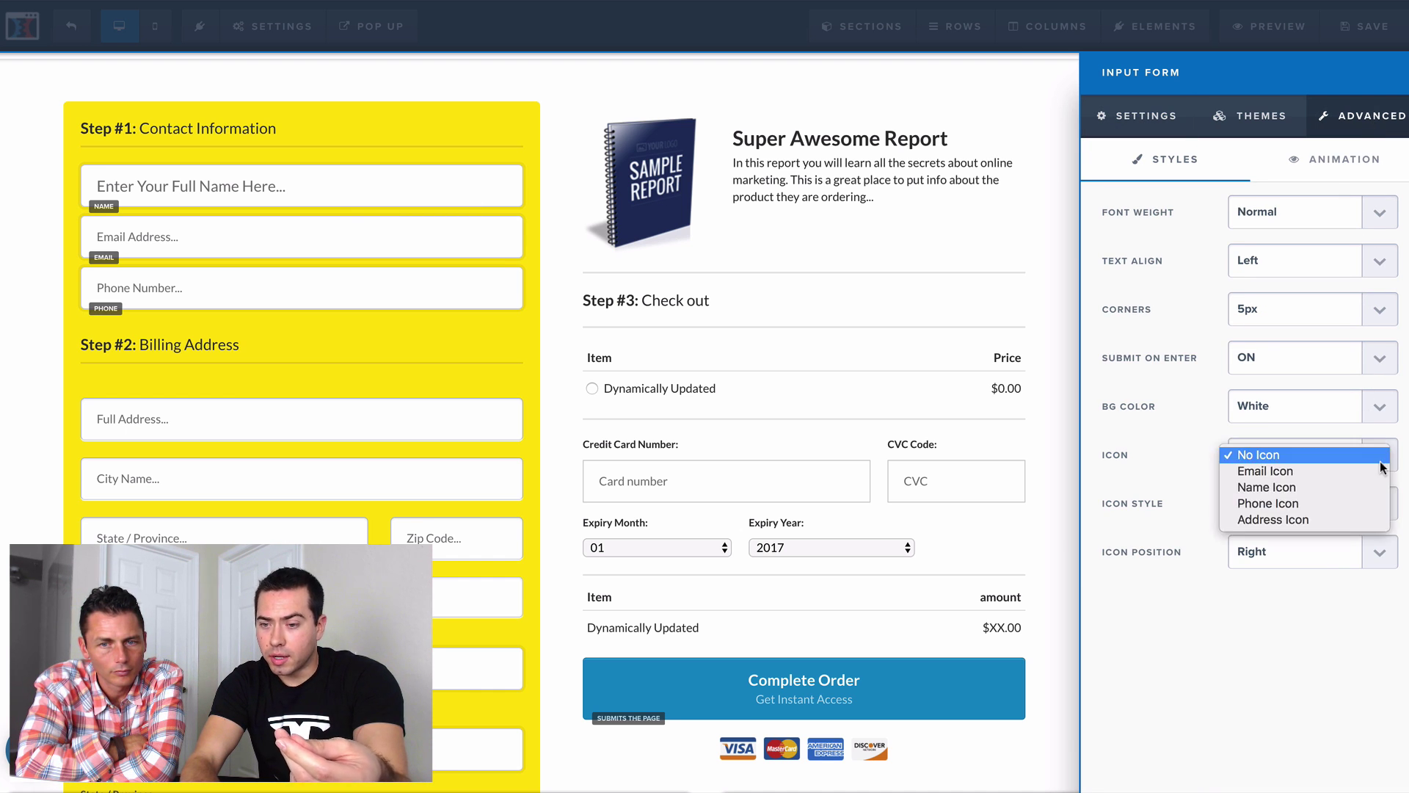
{"action": "left_click", "coordinate": [1353, 490]}
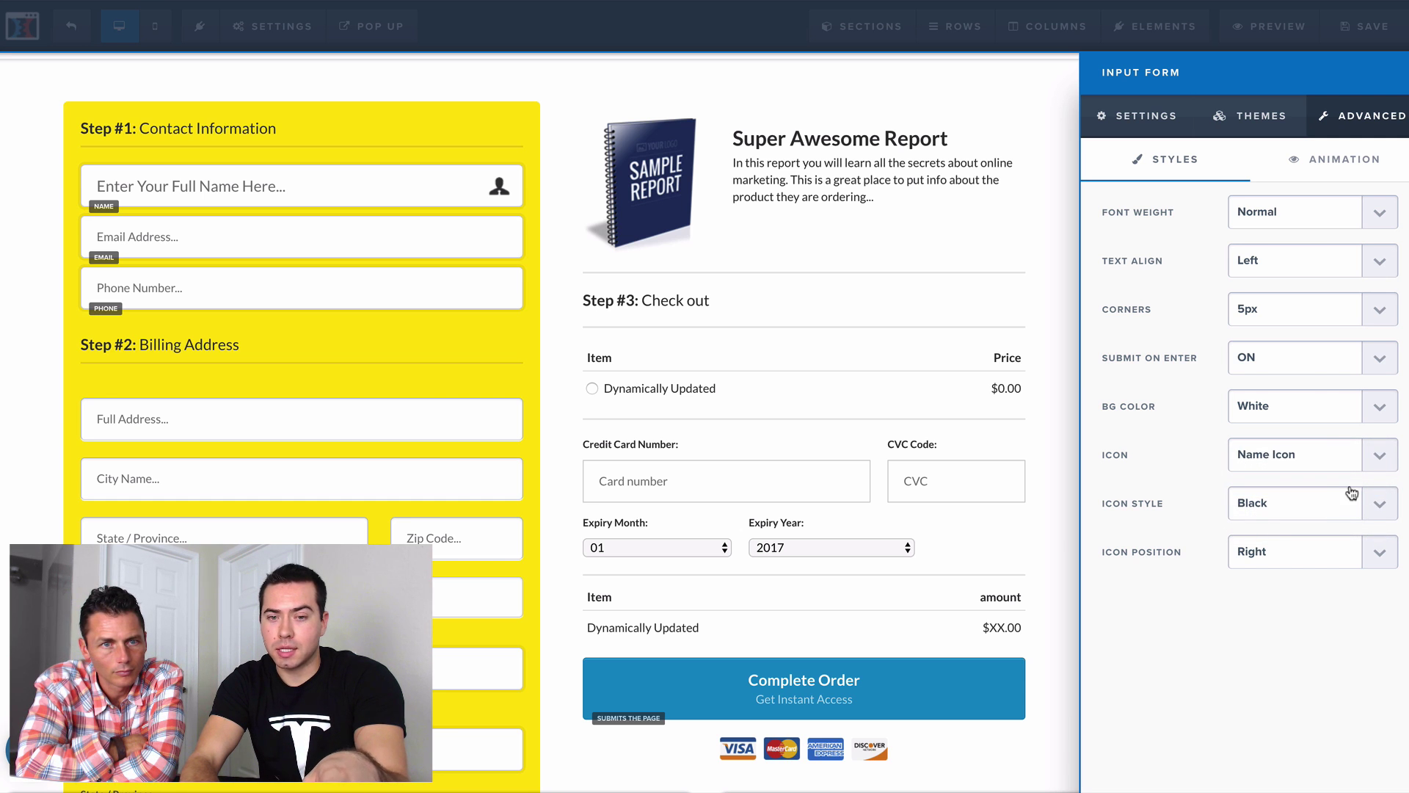
{"action": "left_click", "coordinate": [1383, 505]}
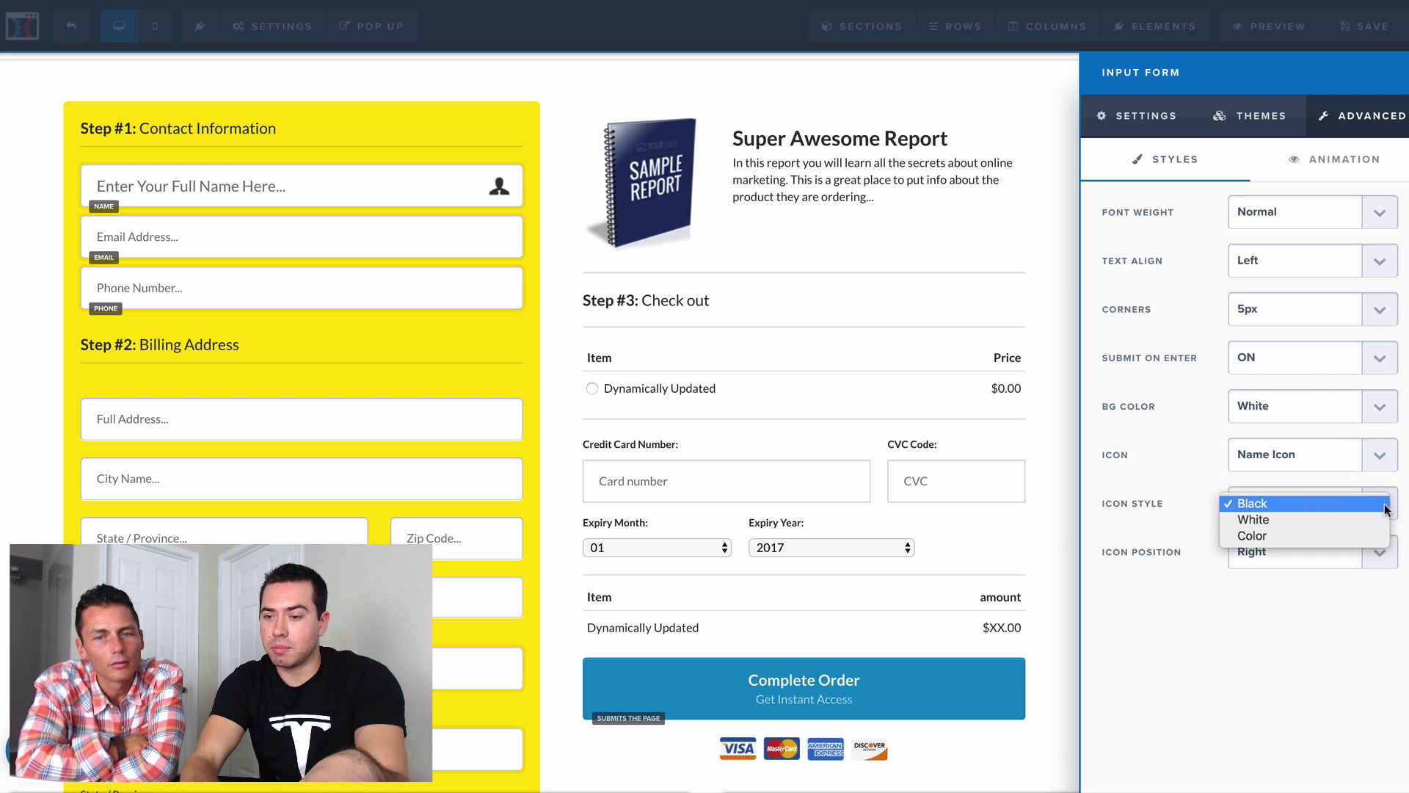
{"action": "left_click", "coordinate": [1361, 538]}
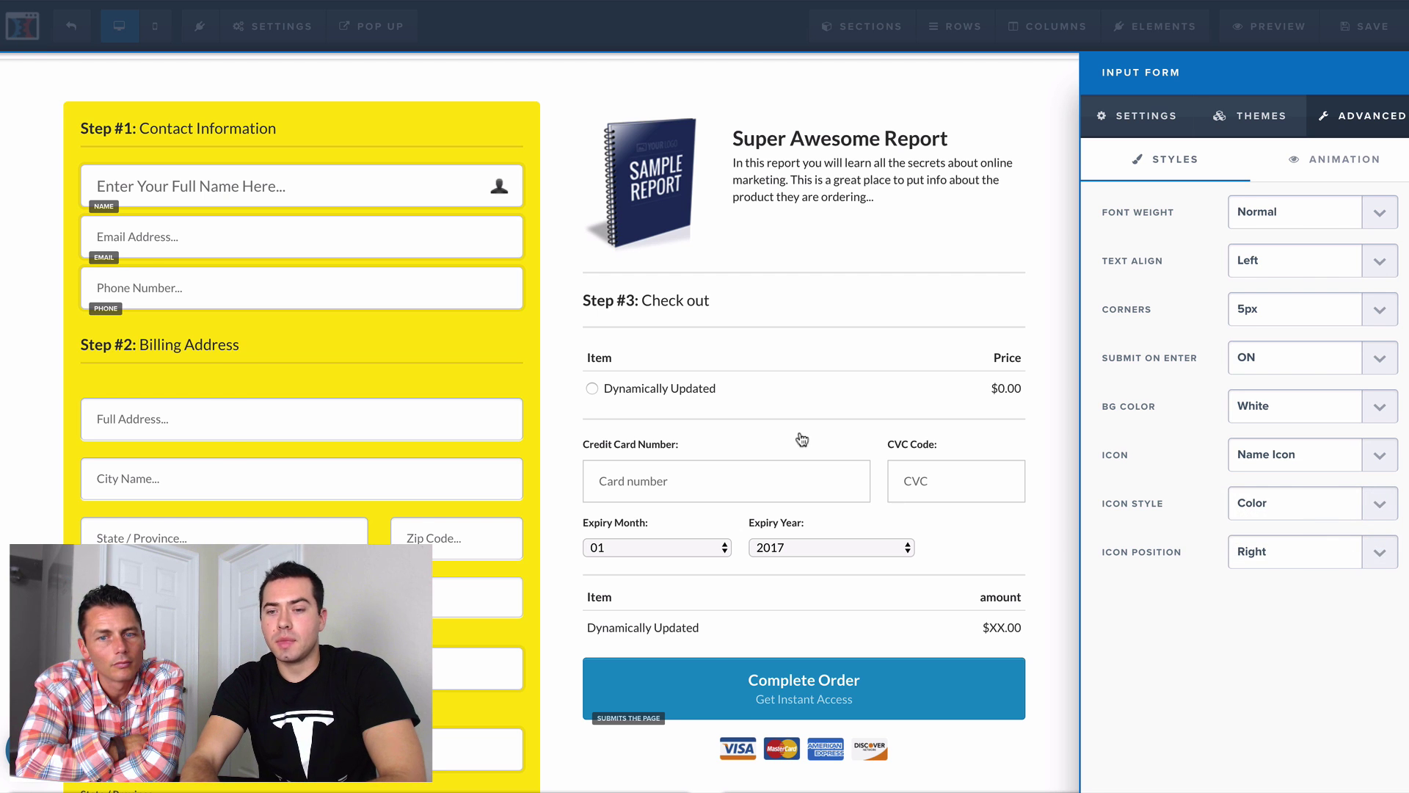
- Give the email address field the Email Icon in the Color icon style
{"action": "left_click", "coordinate": [481, 284]}
{"action": "left_click", "coordinate": [451, 250]}
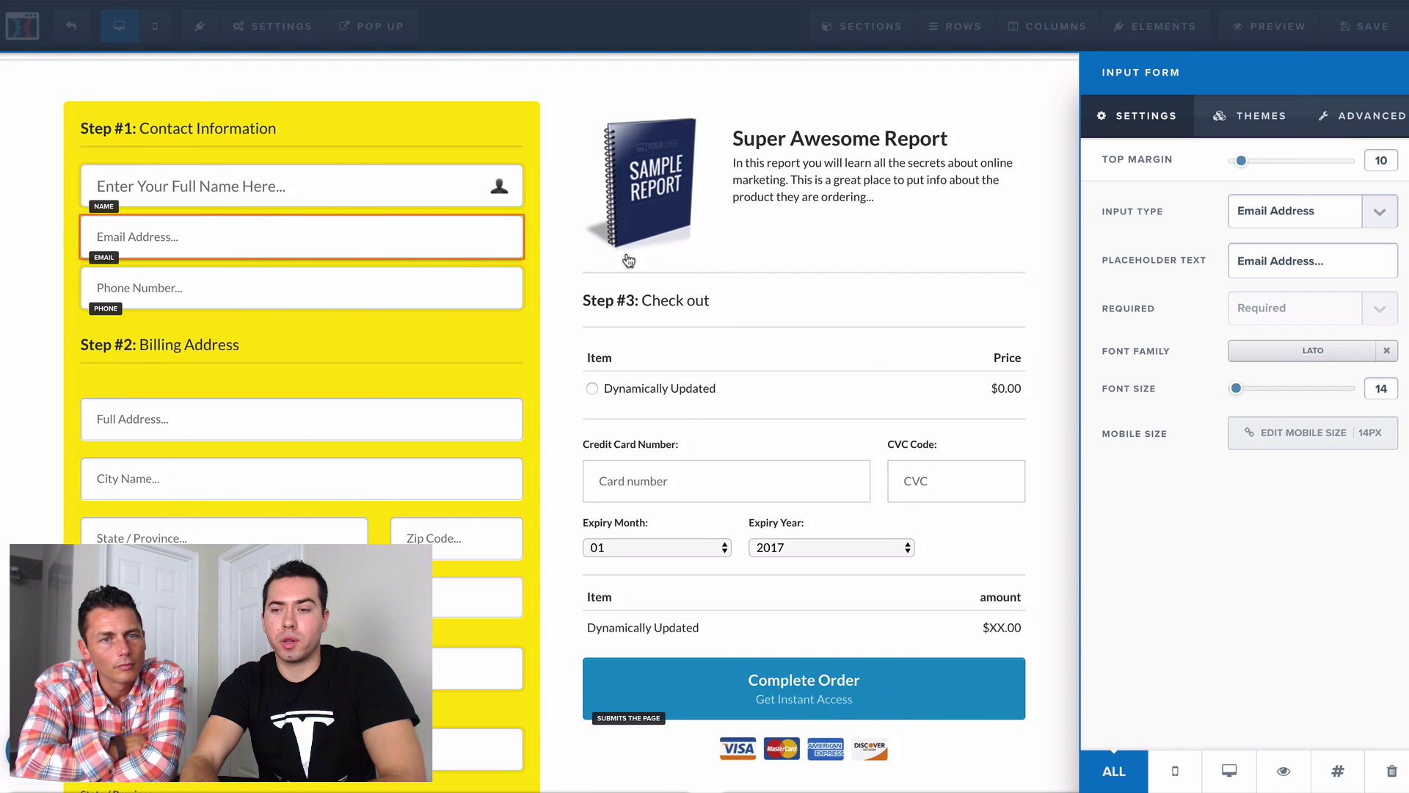
{"action": "left_click", "coordinate": [1359, 116]}
{"action": "left_click", "coordinate": [1379, 455]}
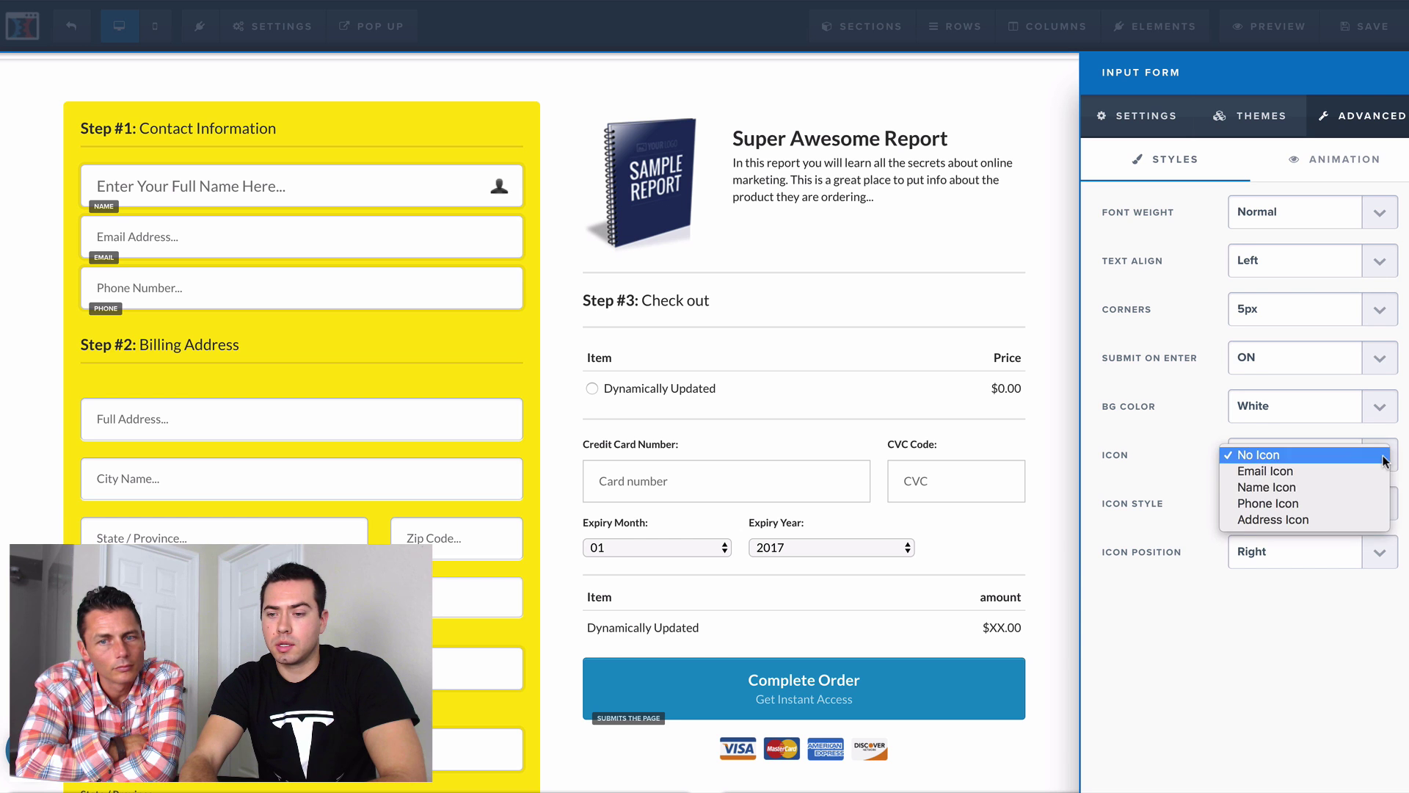
{"action": "left_click", "coordinate": [1358, 471]}
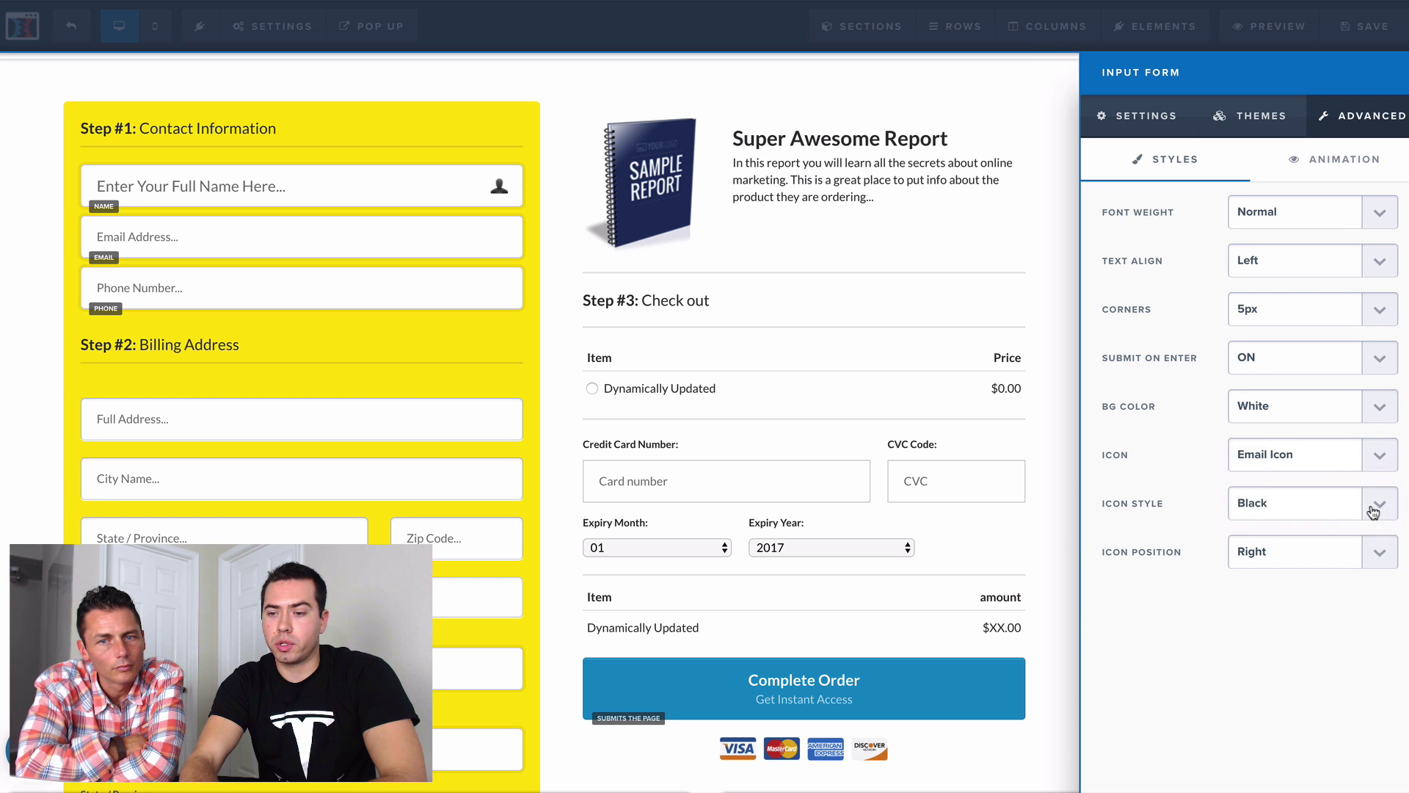
{"action": "left_click", "coordinate": [1384, 510]}
{"action": "left_click", "coordinate": [1362, 535]}
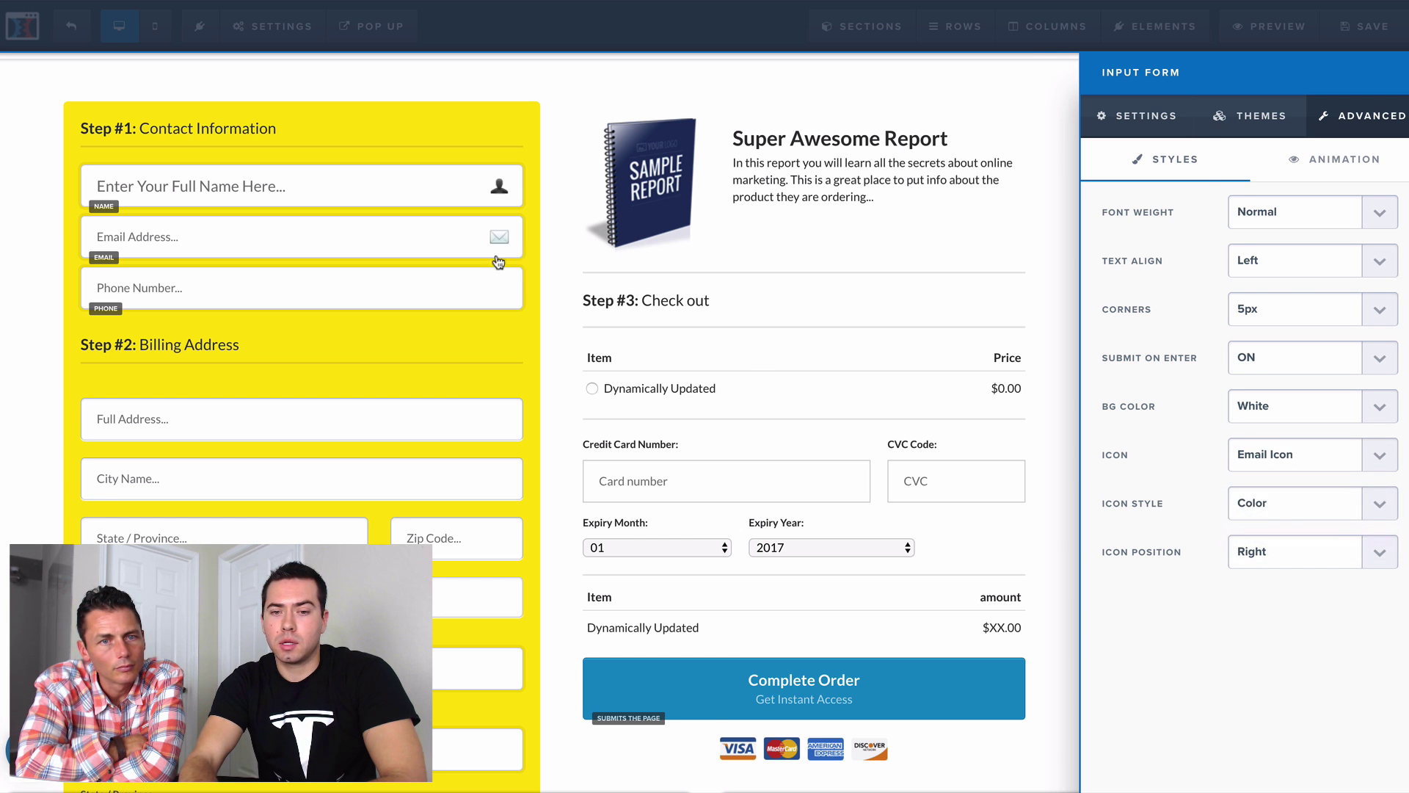
- Give the phone number field the Phone Icon in the Color icon style
{"action": "left_click", "coordinate": [480, 279]}
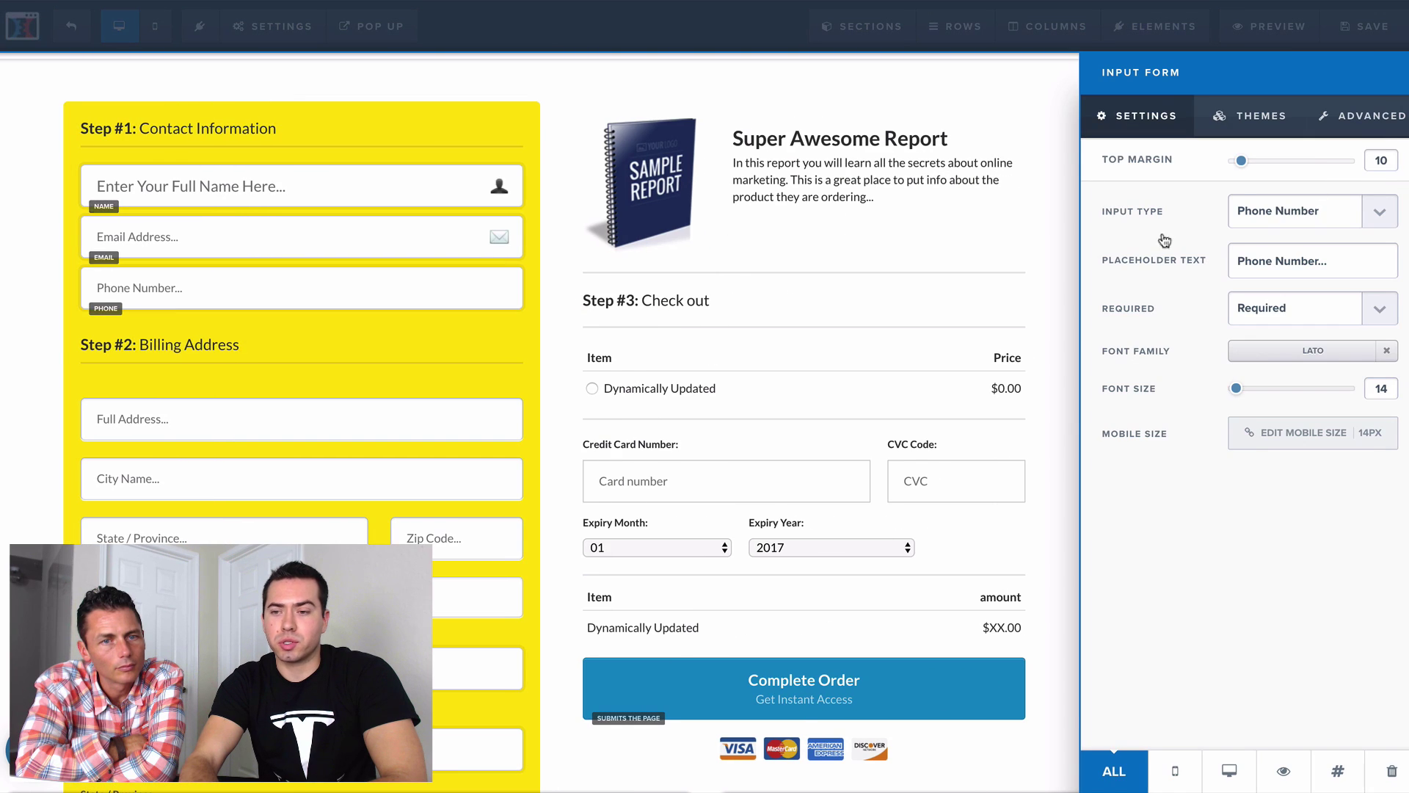
{"action": "left_click", "coordinate": [1389, 126]}
{"action": "left_click", "coordinate": [1380, 457]}
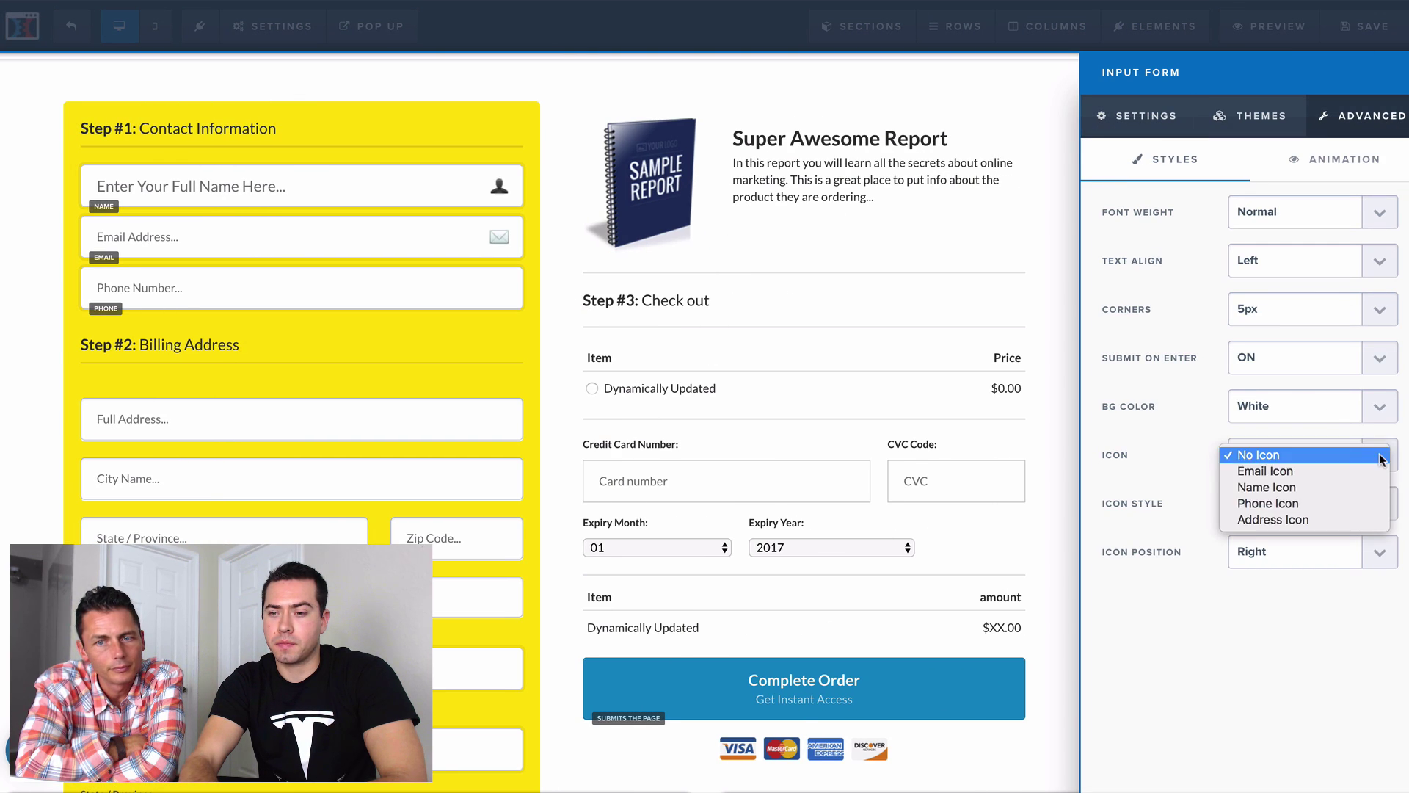
{"action": "left_click", "coordinate": [1341, 503]}
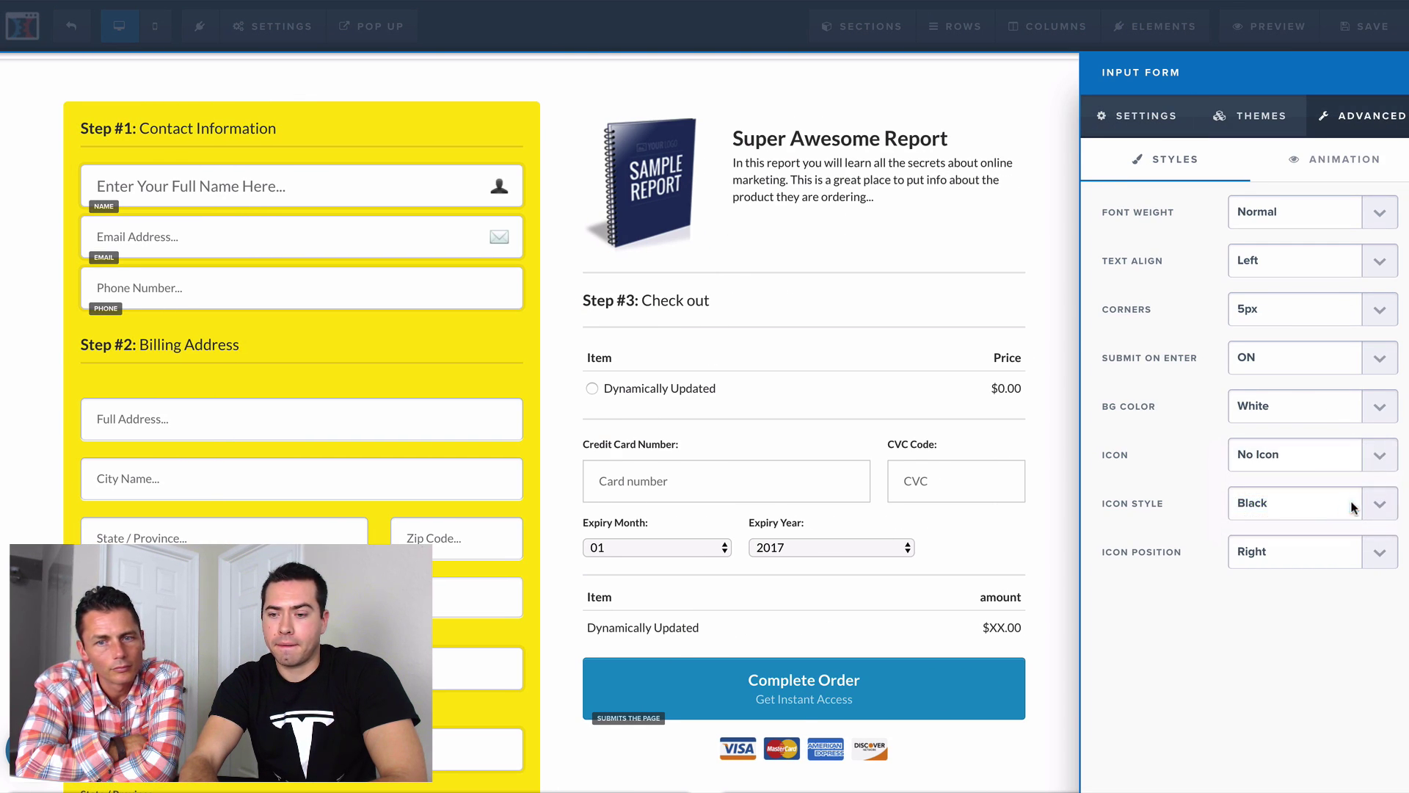
{"action": "left_click", "coordinate": [1341, 503]}
{"action": "left_click", "coordinate": [1330, 535]}
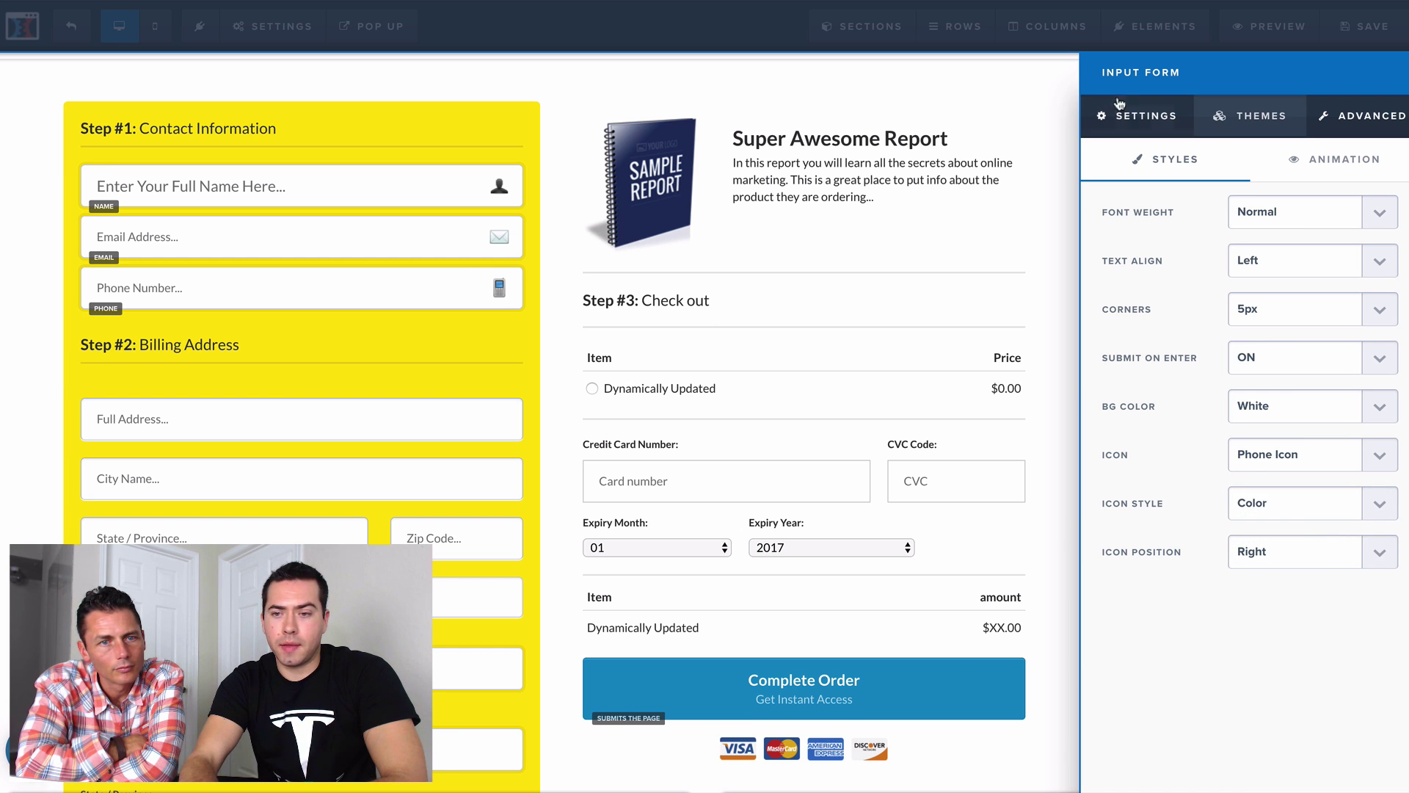
- Enlarge the font of the email address and phone number fields to match the full name field's size of 18
{"action": "left_click", "coordinate": [1133, 117]}
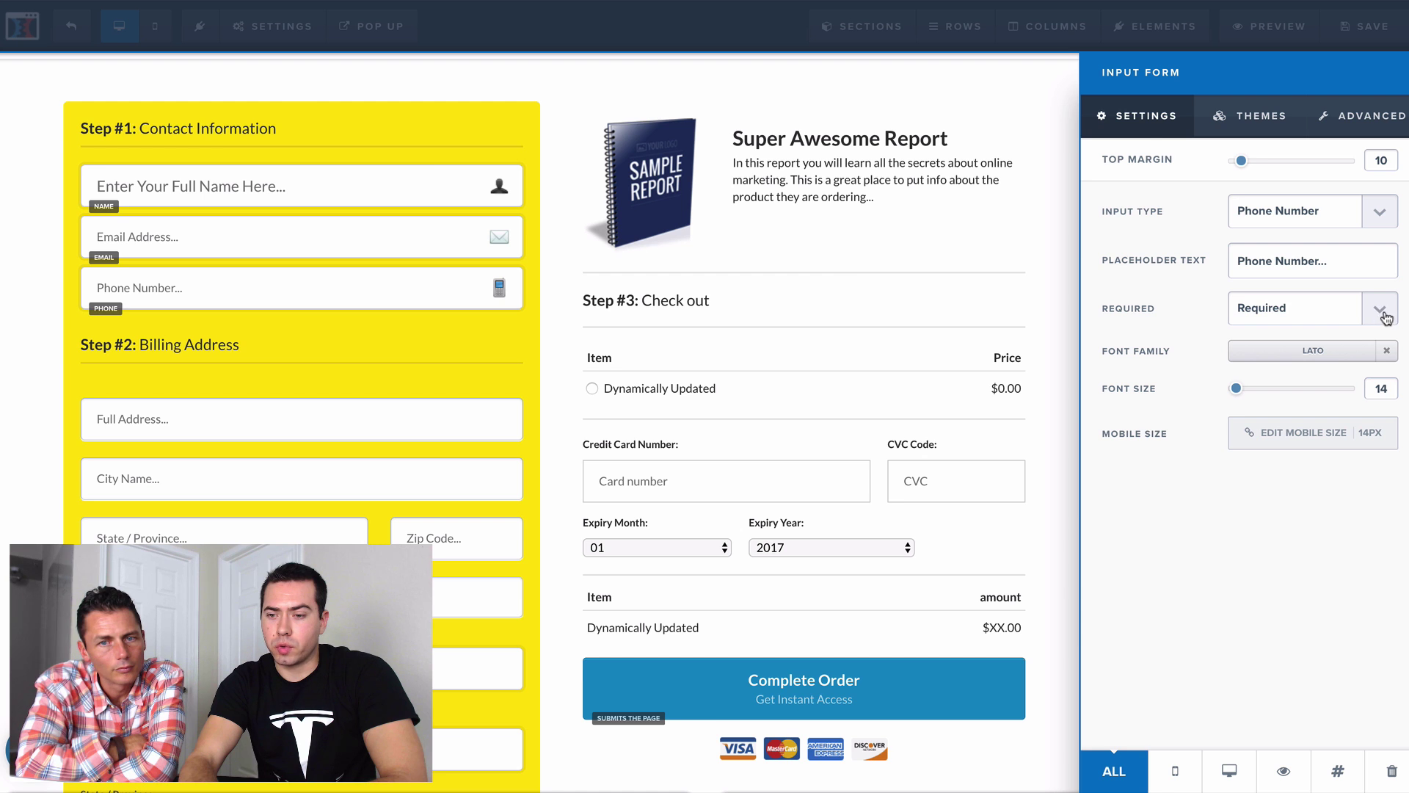
{"action": "left_click", "coordinate": [438, 177]}
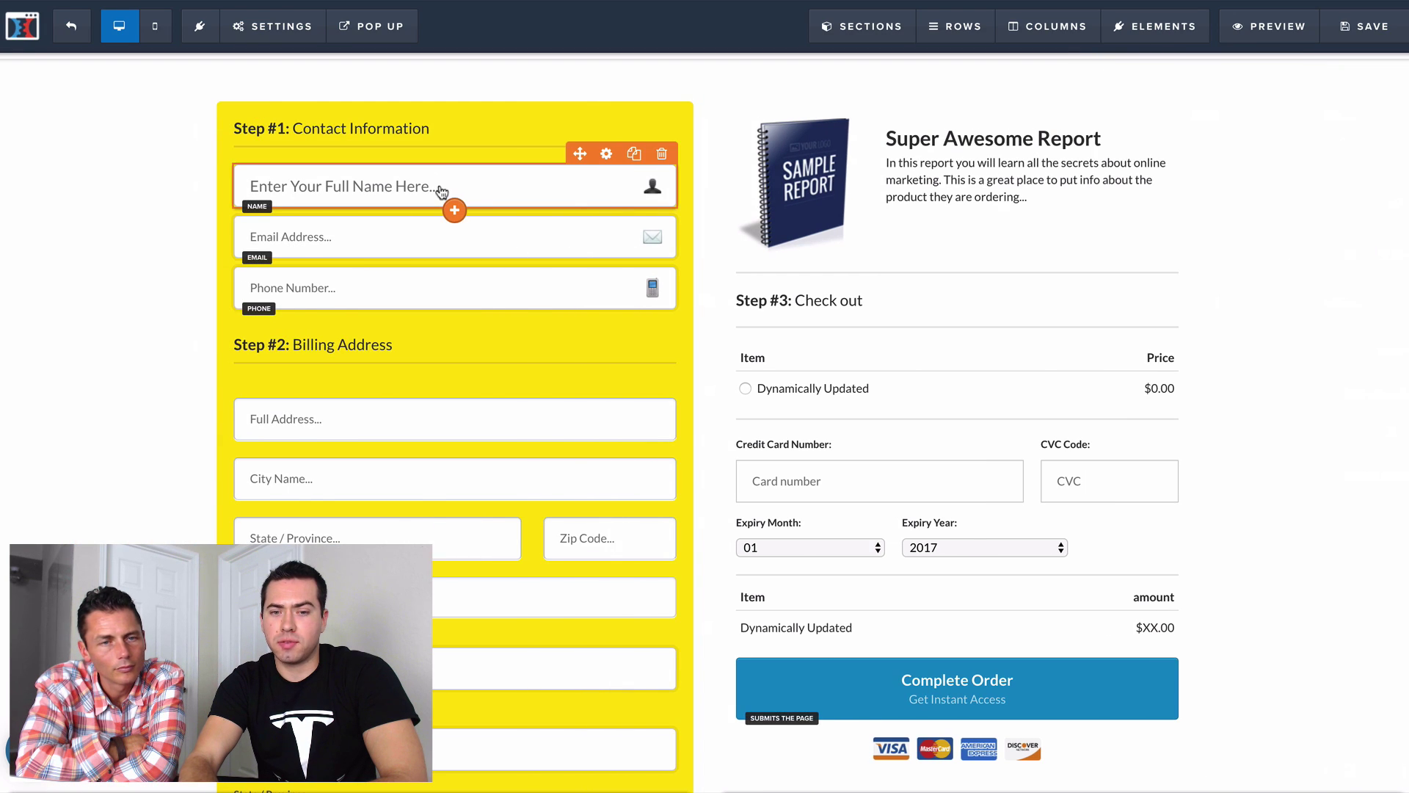
{"action": "left_click", "coordinate": [444, 189]}
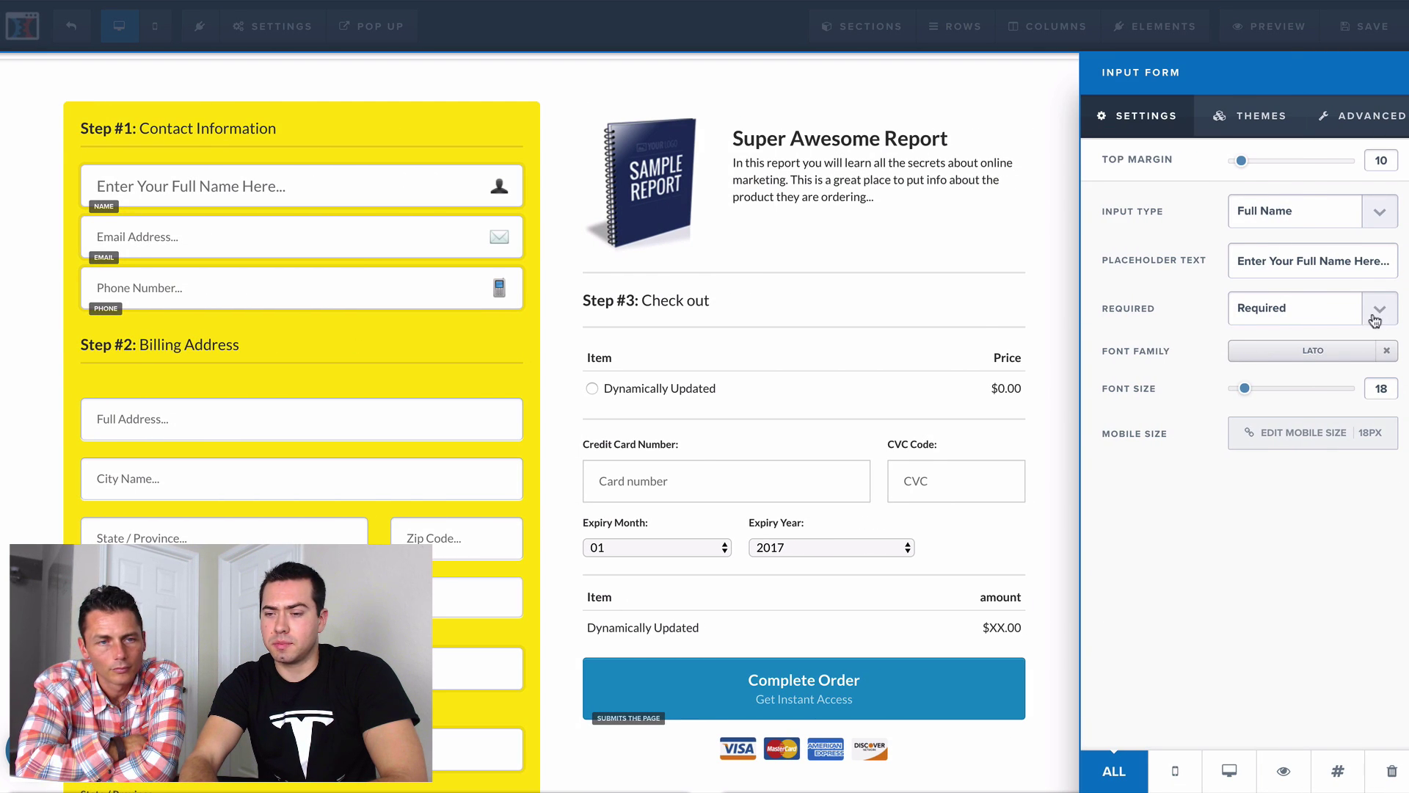
{"action": "left_click", "coordinate": [374, 229]}
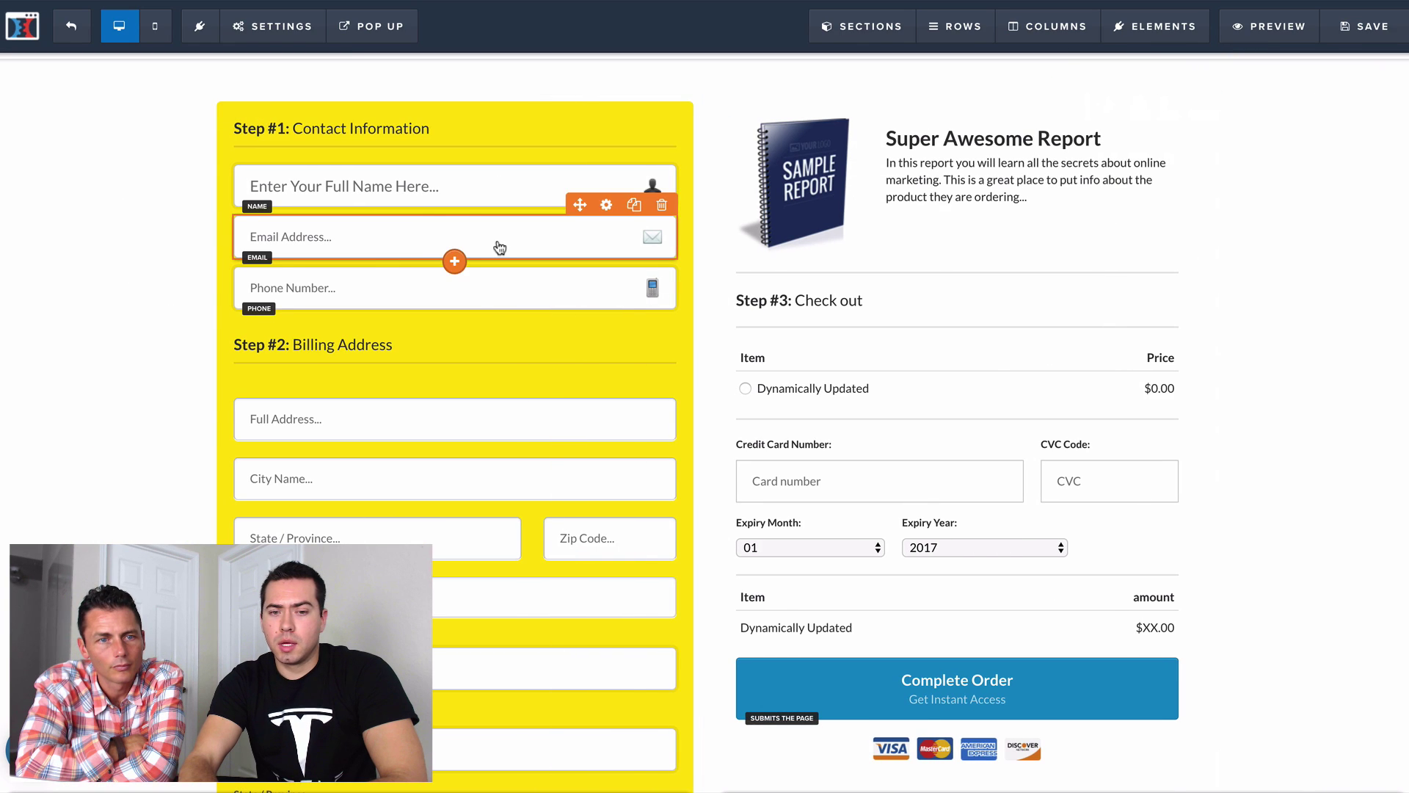
{"action": "left_click_drag", "start_coordinate": [1236, 388], "coordinate": [1245, 392]}
{"action": "left_click", "coordinate": [434, 290]}
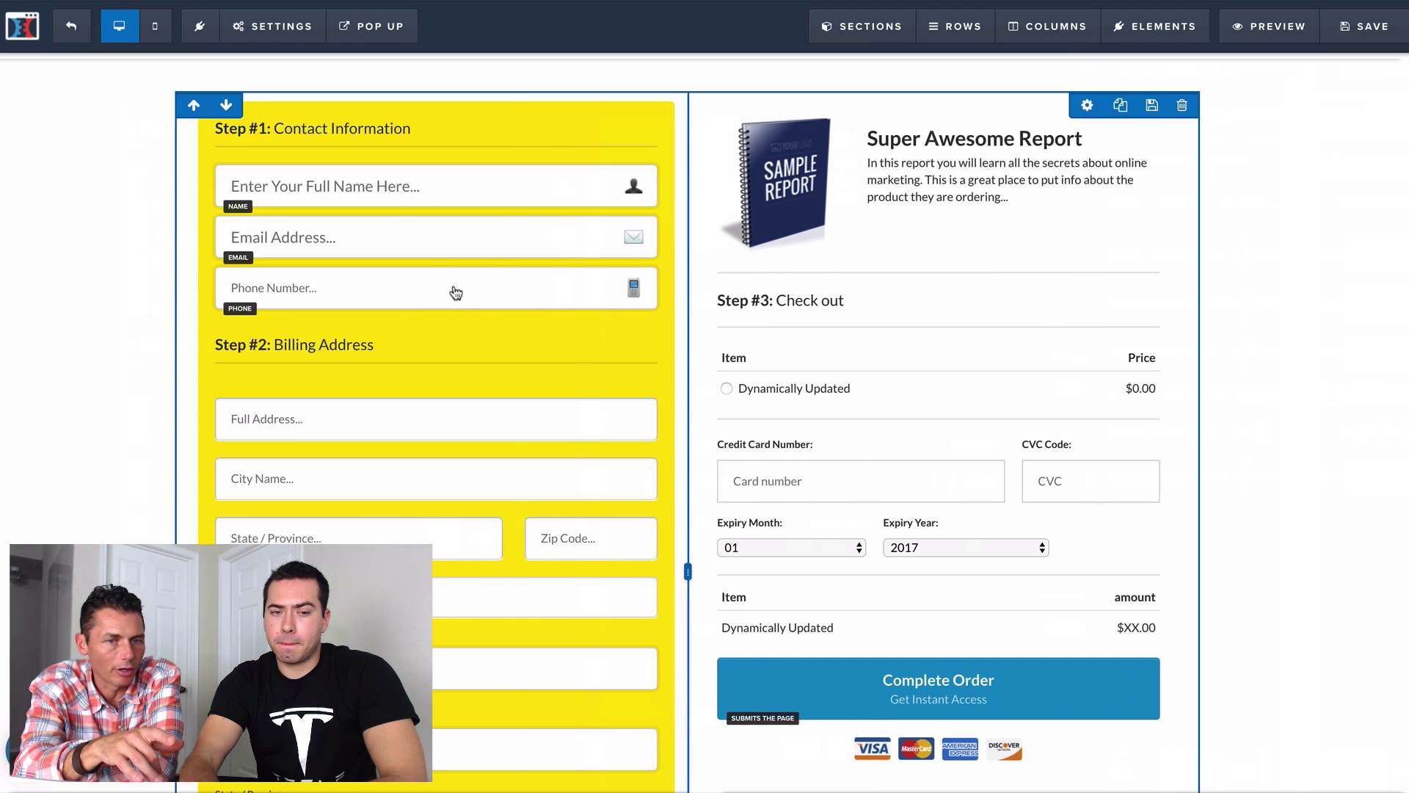
{"action": "left_click_drag", "start_coordinate": [1236, 388], "coordinate": [1245, 392]}
{"action": "left_click", "coordinate": [600, 364]}
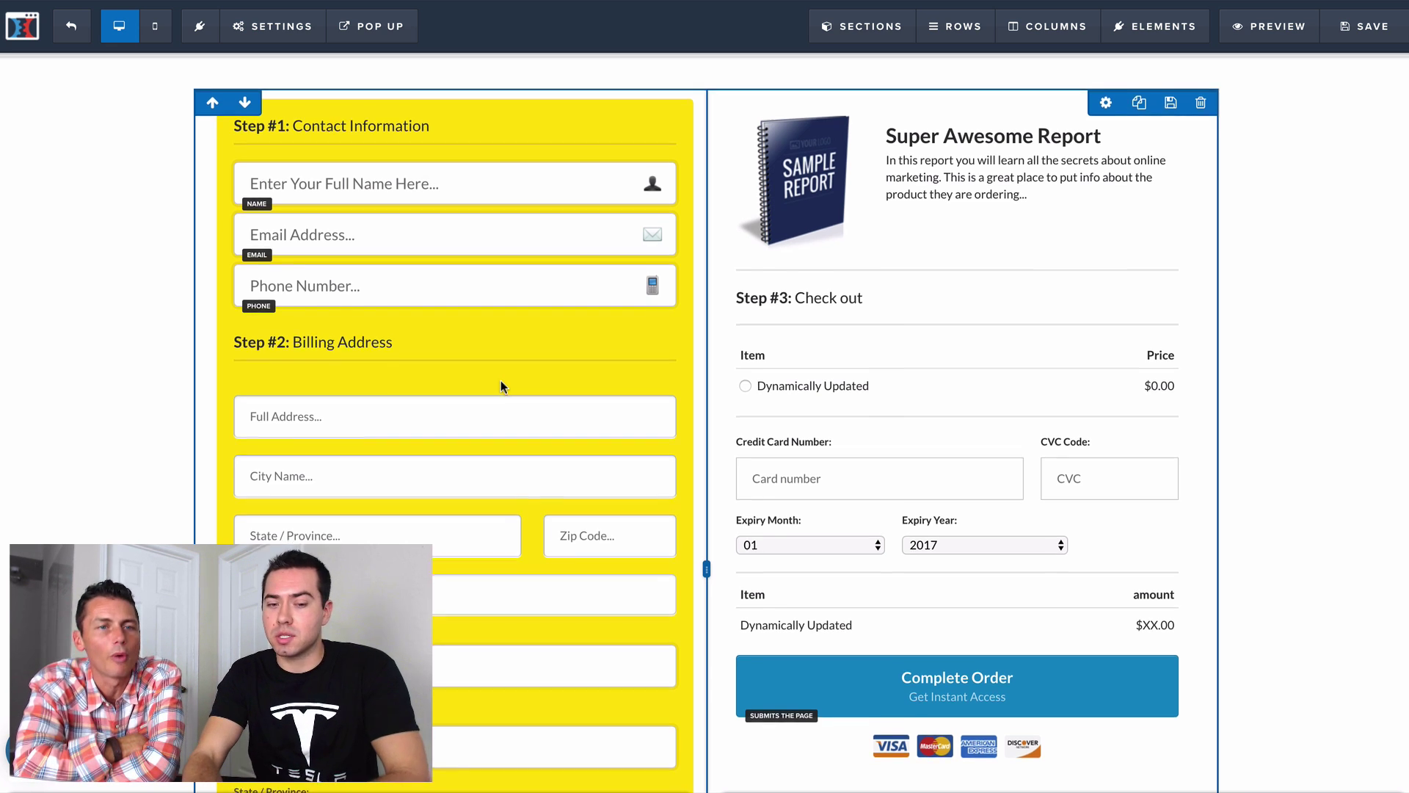
- Set the header section's top padding to 5 and its bottom padding to 0
{"action": "scroll", "coordinate": [498, 384], "scroll_direction": "down", "scroll_amount": 1}
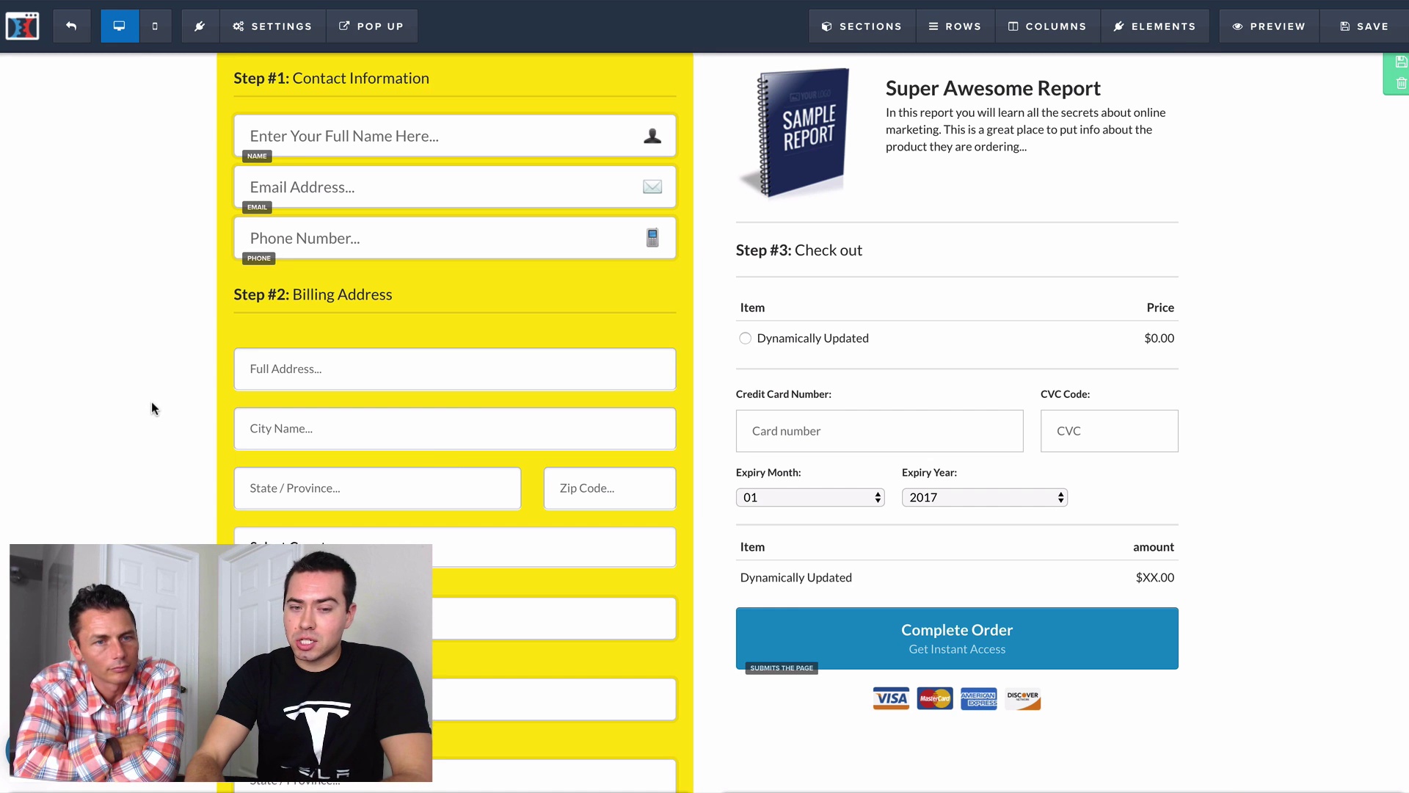
{"action": "scroll", "coordinate": [151, 402], "scroll_direction": "up", "scroll_amount": 1}
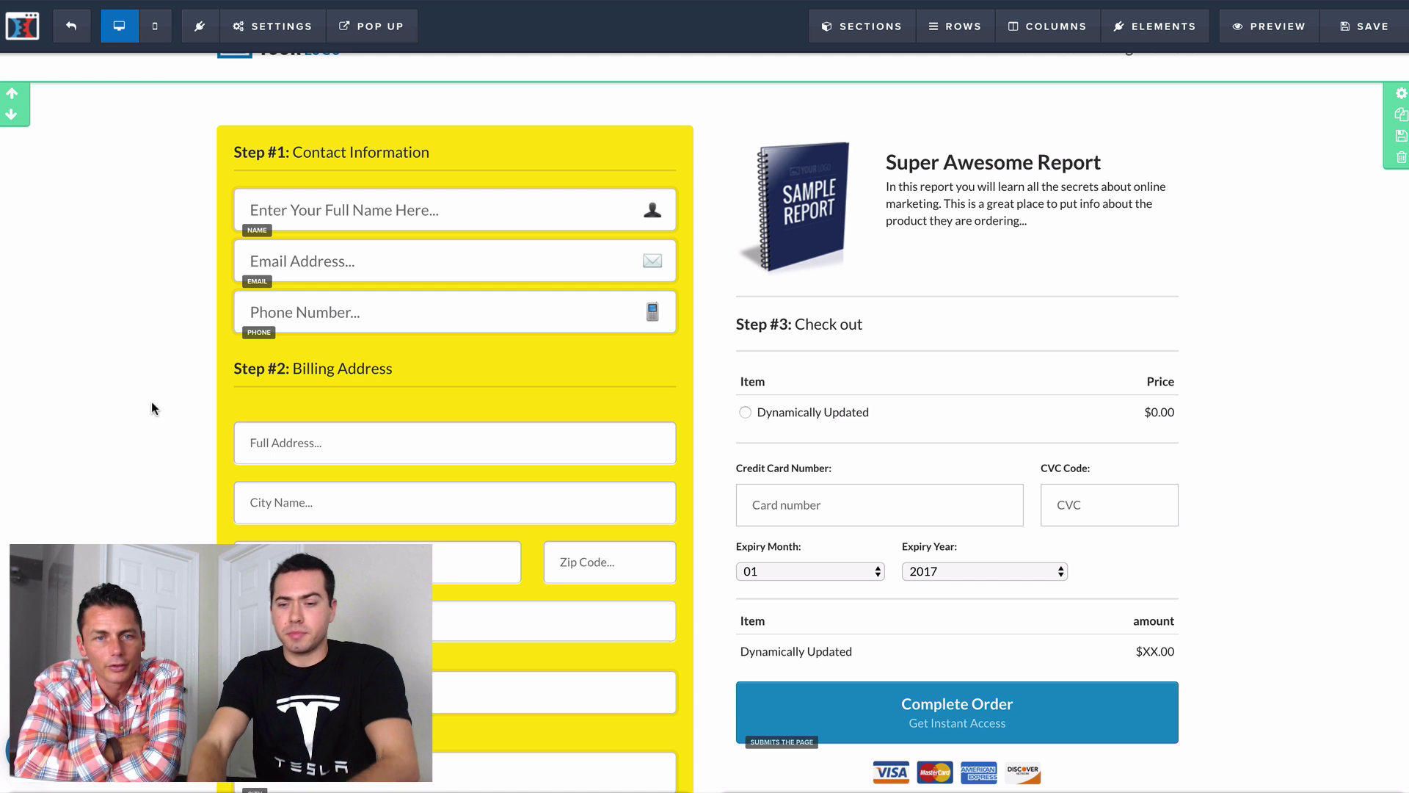
{"action": "scroll", "coordinate": [148, 439], "scroll_direction": "up", "scroll_amount": 1}
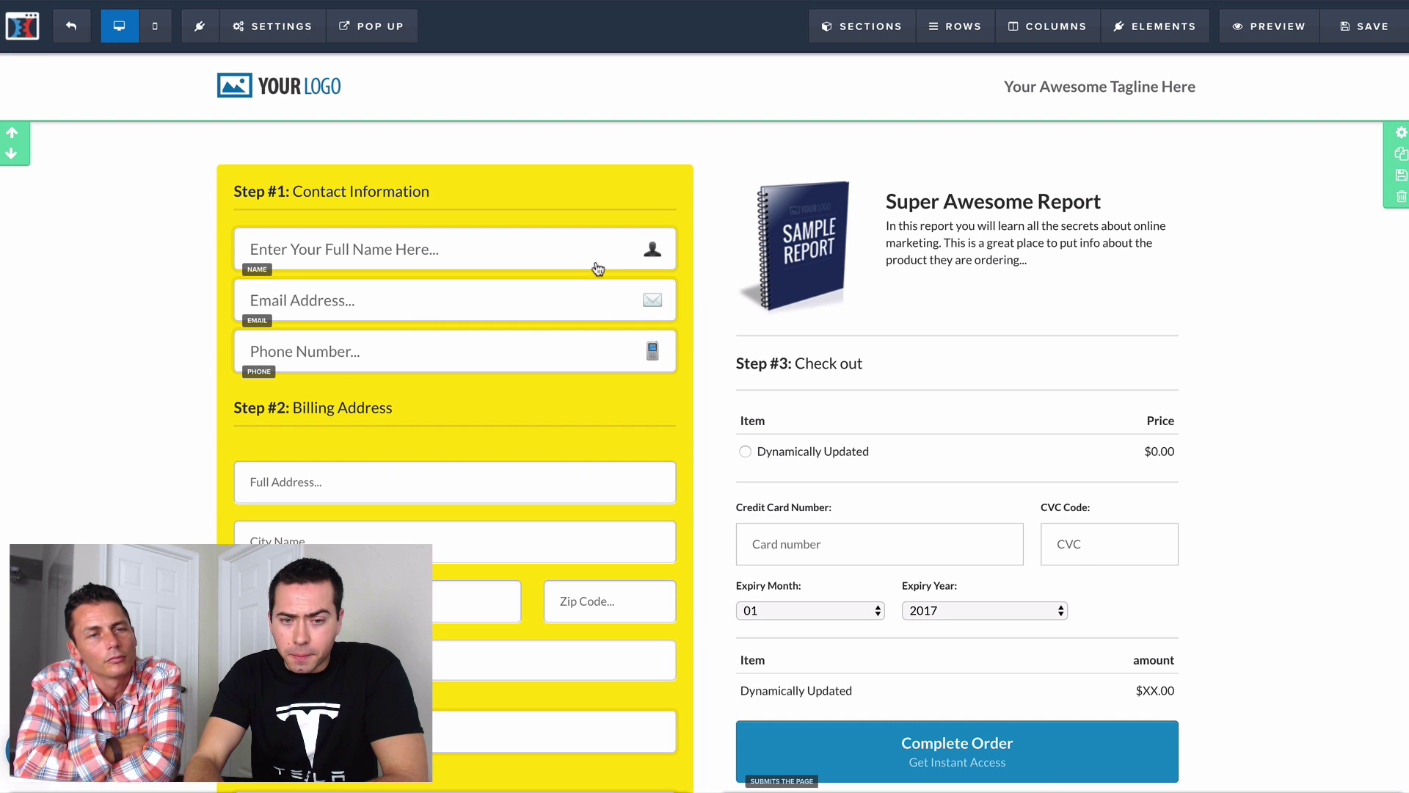
{"action": "scroll", "coordinate": [490, 306], "scroll_direction": "down", "scroll_amount": 3}
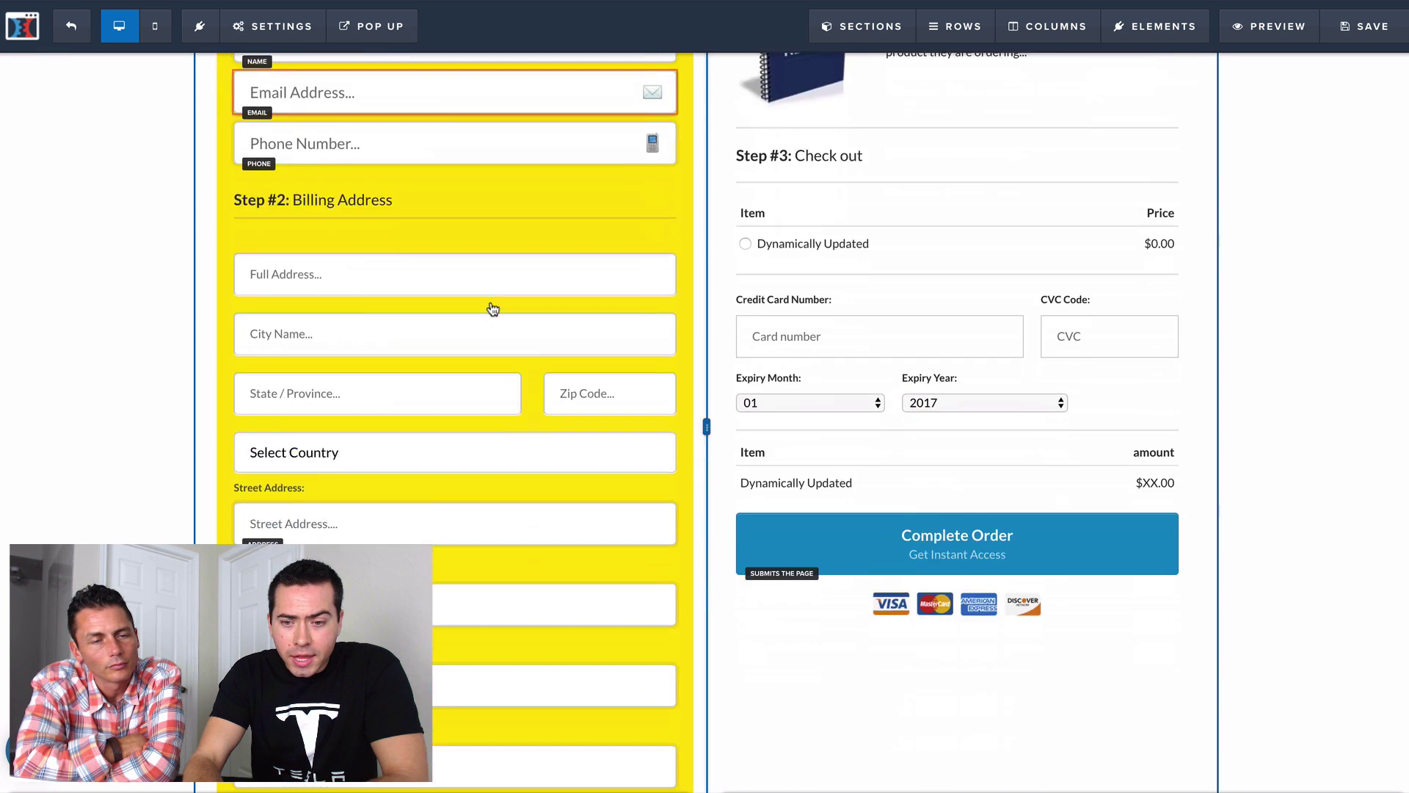
{"action": "scroll", "coordinate": [490, 306], "scroll_direction": "up", "scroll_amount": 3}
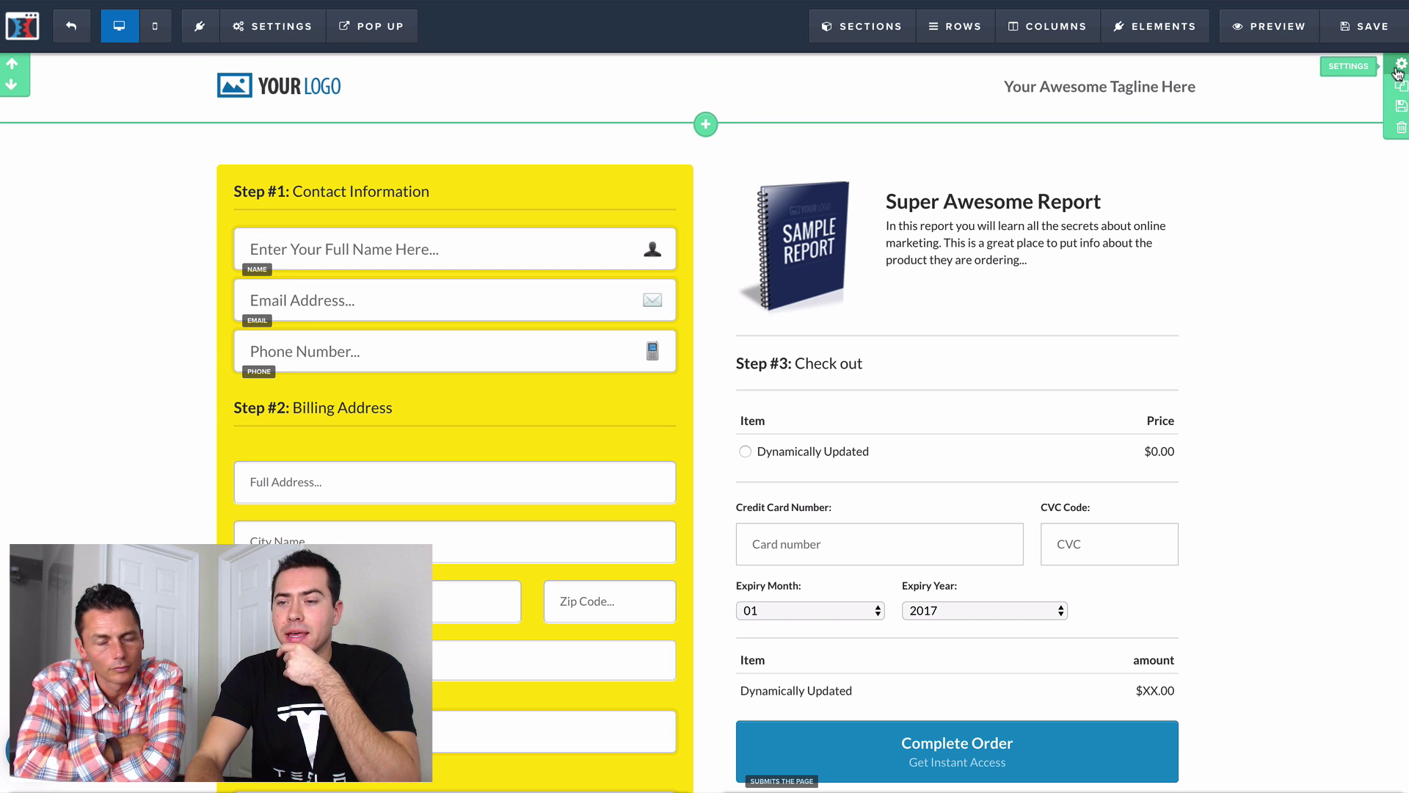
{"action": "left_click", "coordinate": [1401, 64]}
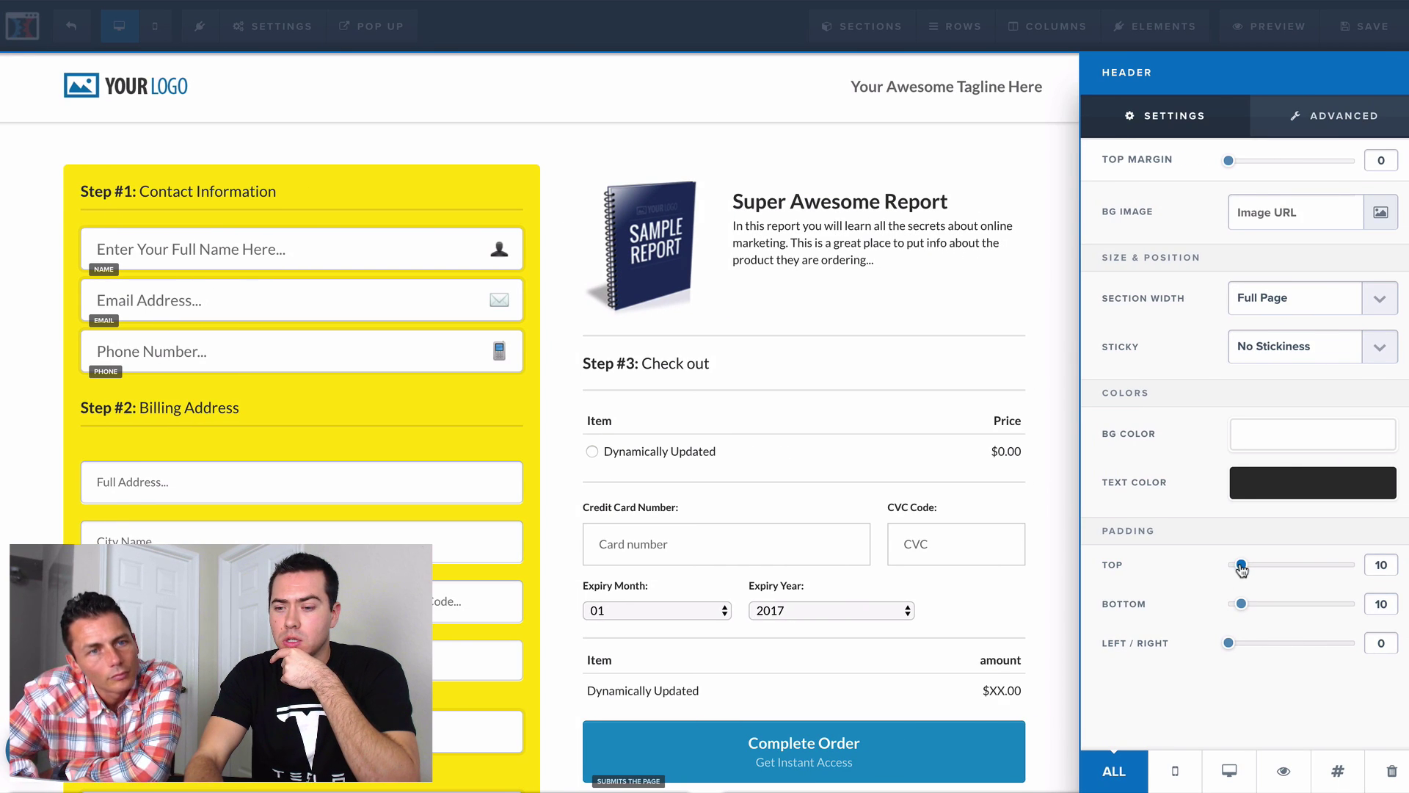
{"action": "left_click_drag", "start_coordinate": [1240, 565], "coordinate": [1228, 610]}
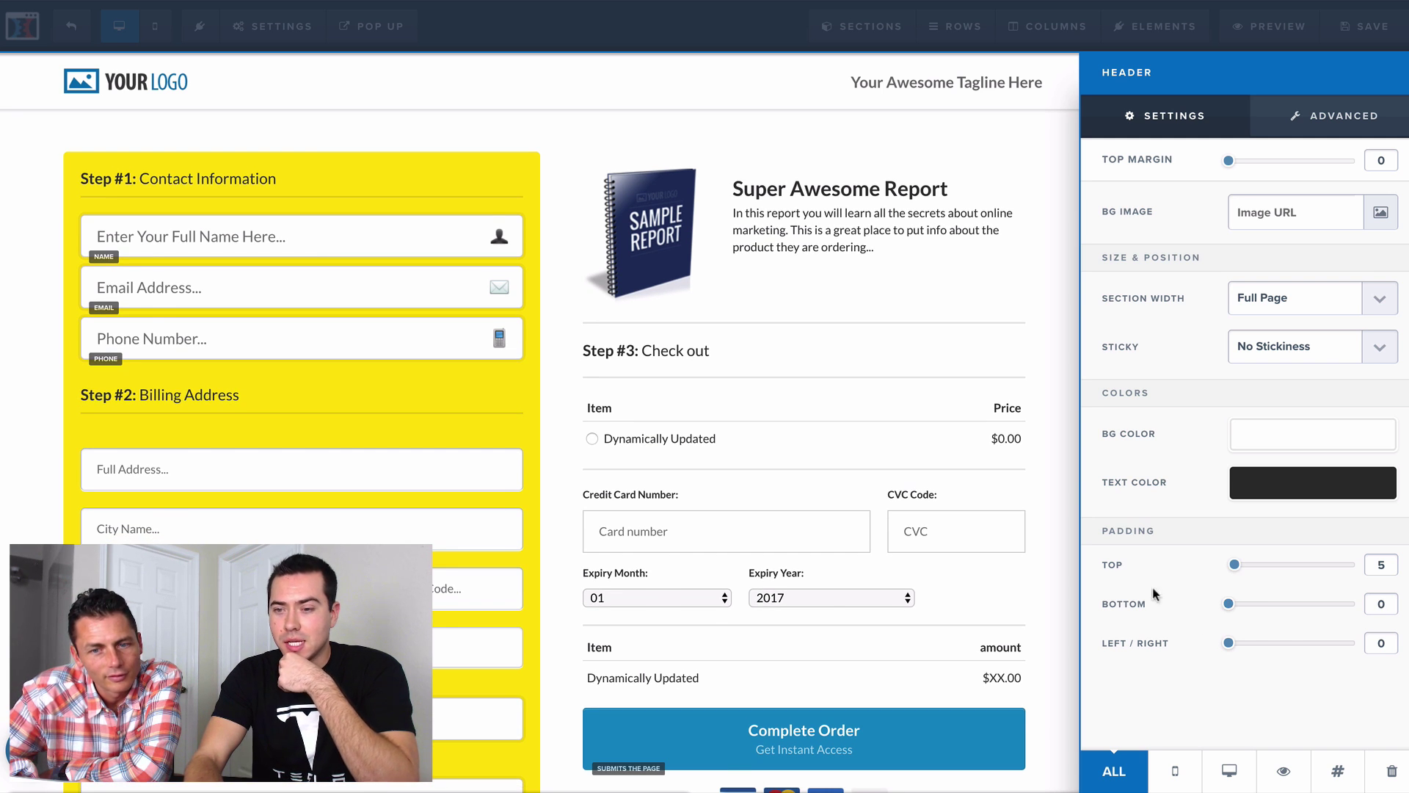
{"action": "left_click", "coordinate": [985, 252]}
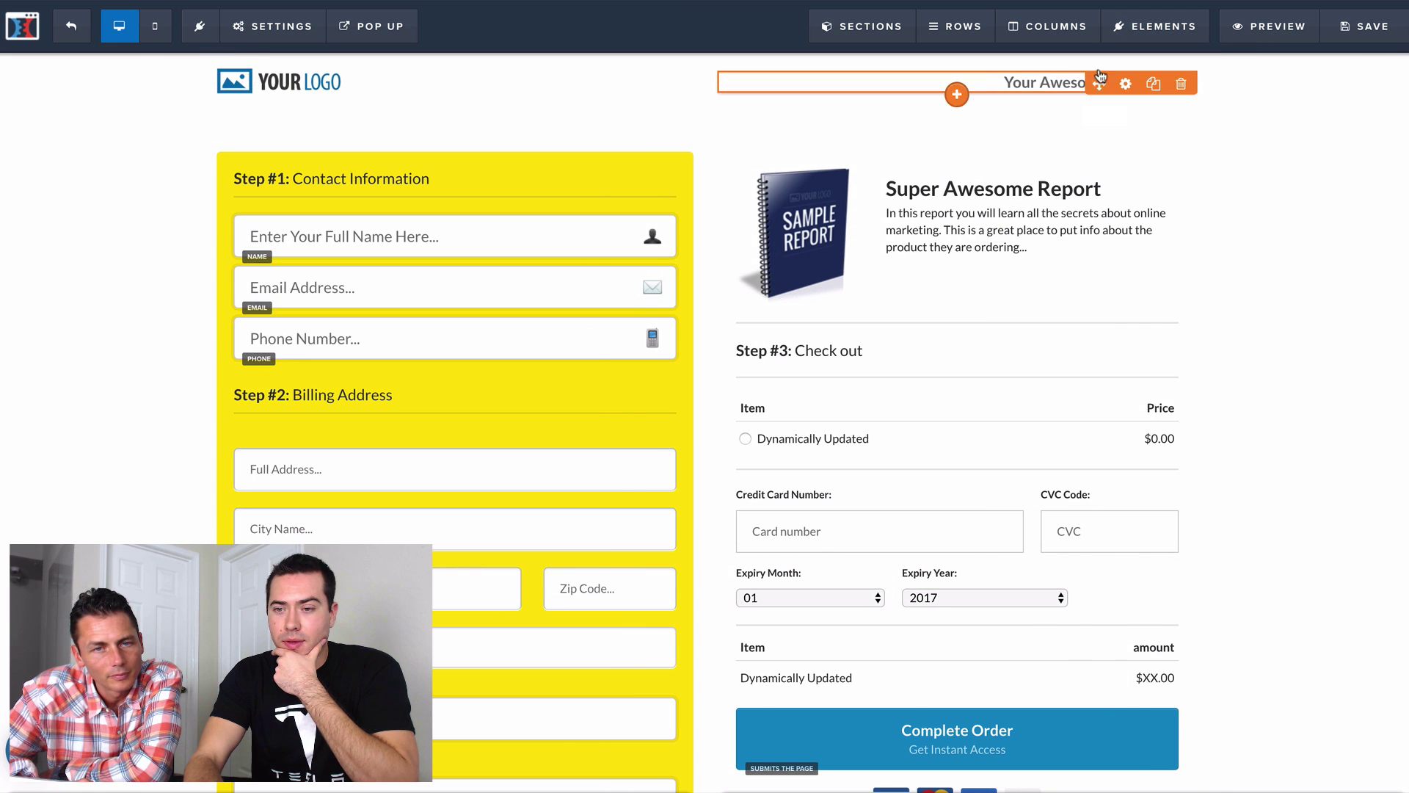
- Set both the top and bottom padding of the header's two-column row to 5
{"action": "left_click", "coordinate": [1107, 73]}
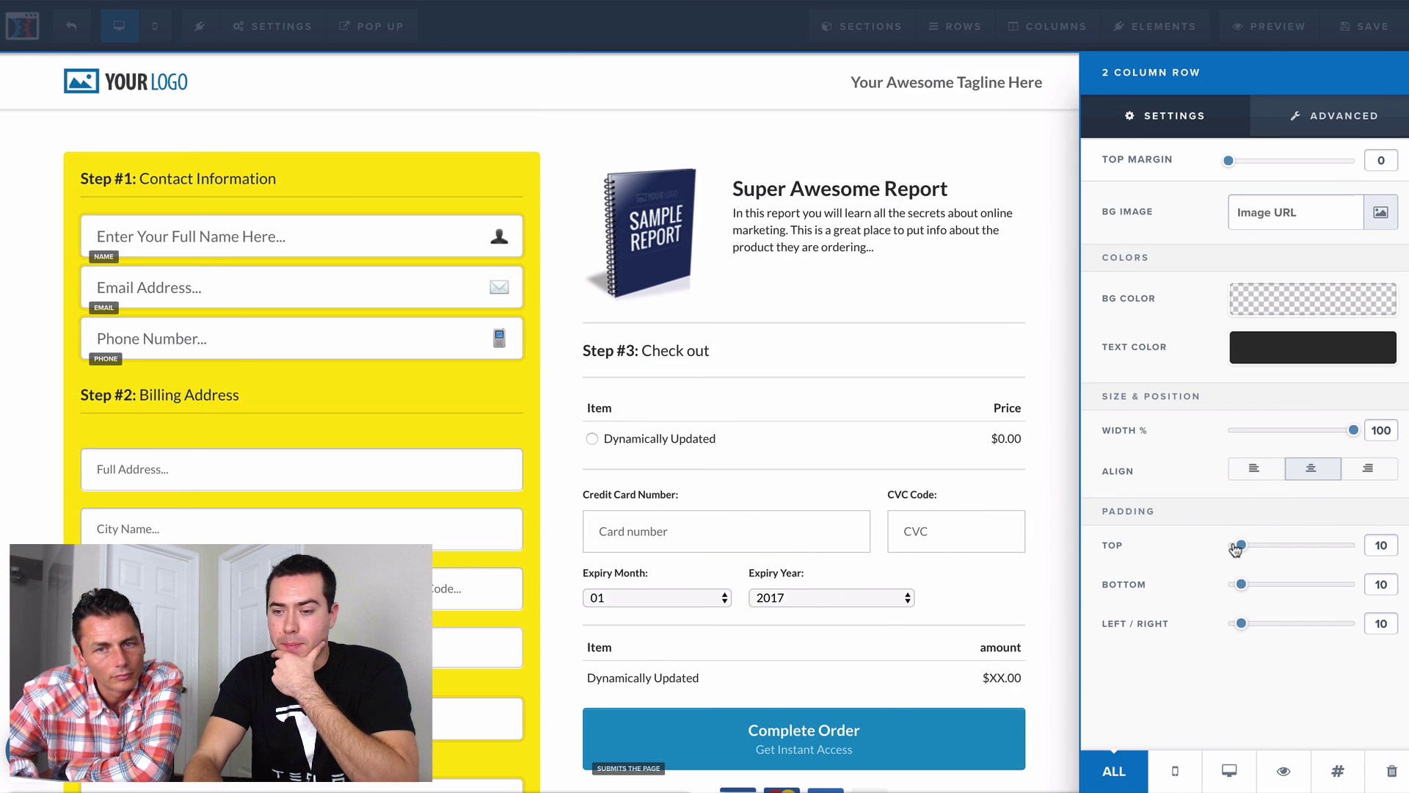
{"action": "left_click_drag", "start_coordinate": [1241, 546], "coordinate": [1235, 586]}
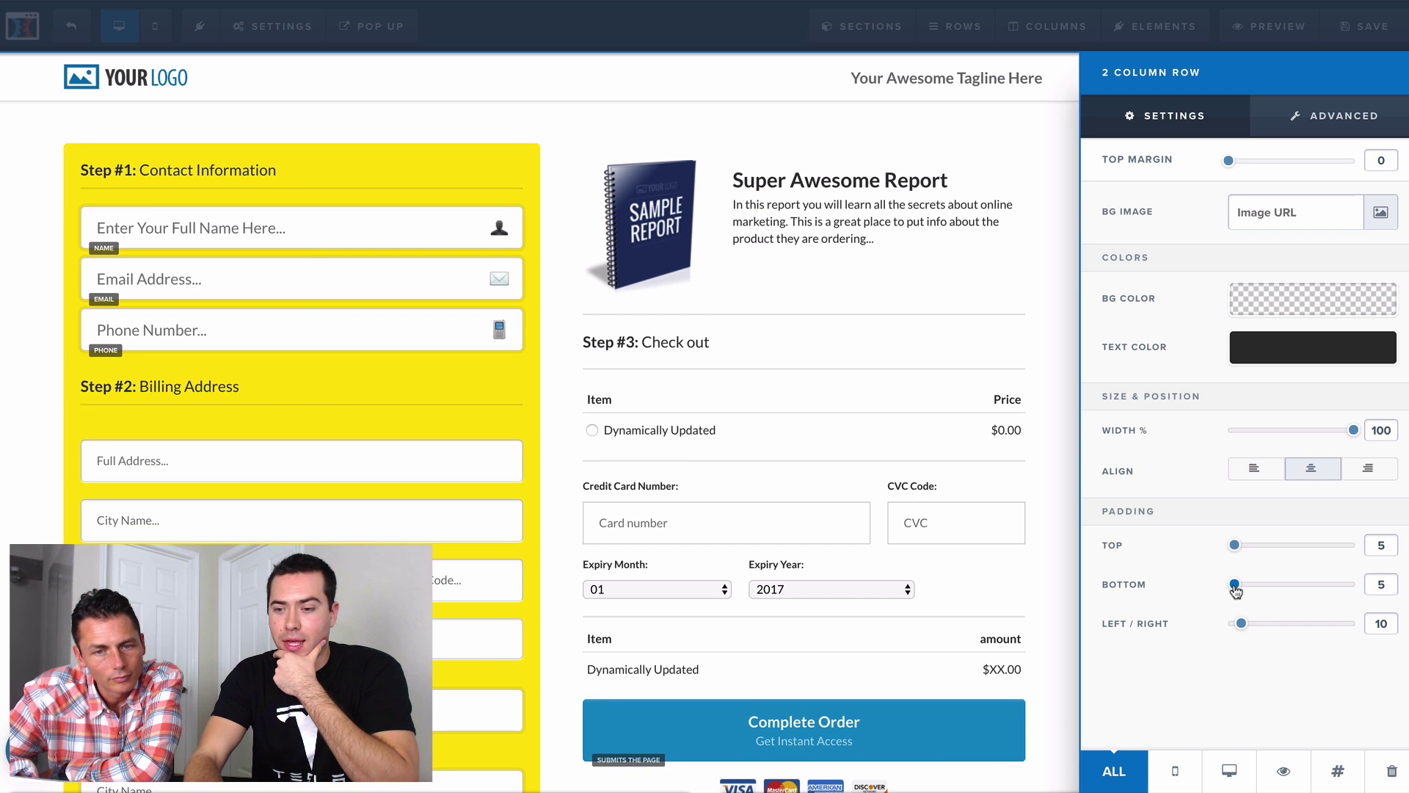
{"action": "left_click", "coordinate": [859, 148]}
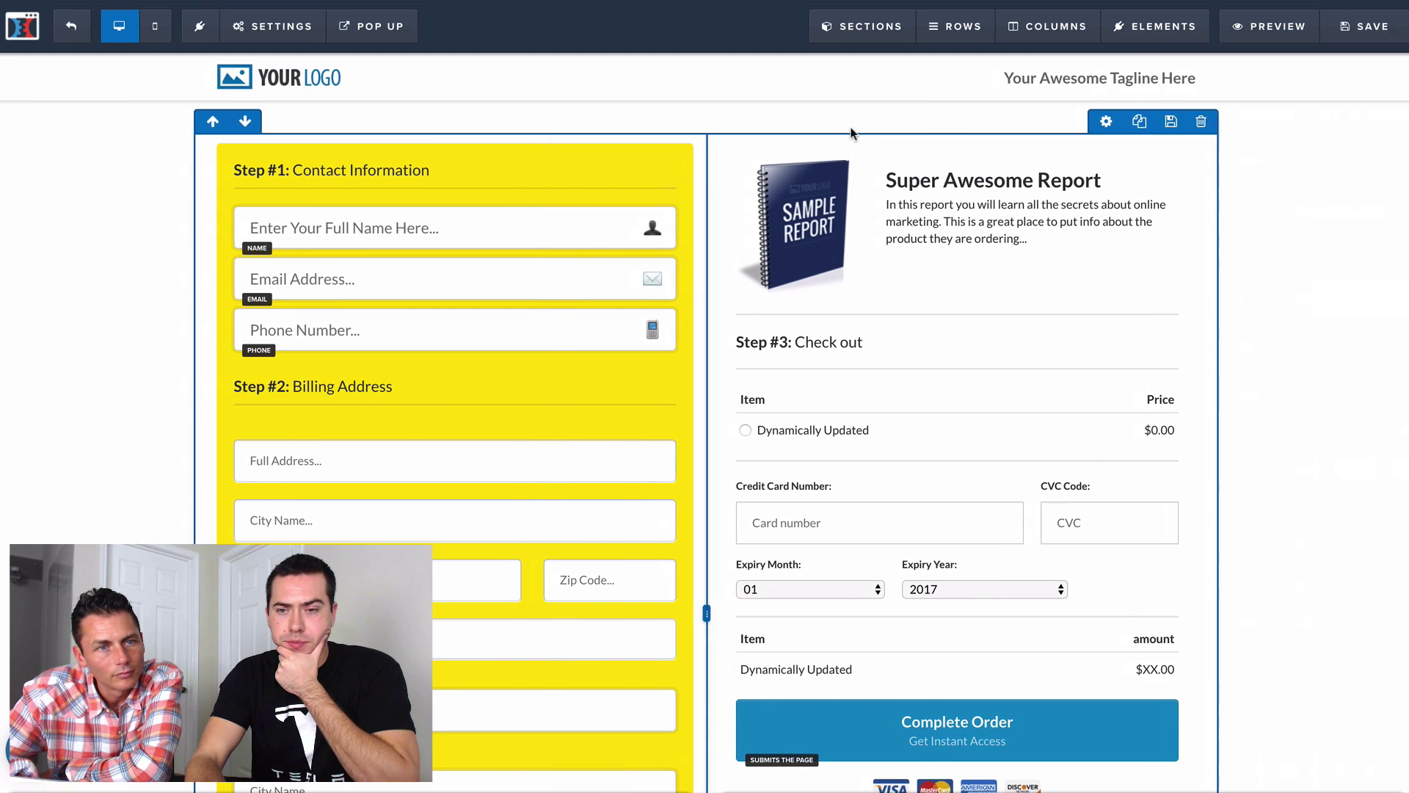
- Check the page layout in the mobile view and return to the desktop view
{"action": "left_click", "coordinate": [163, 36]}
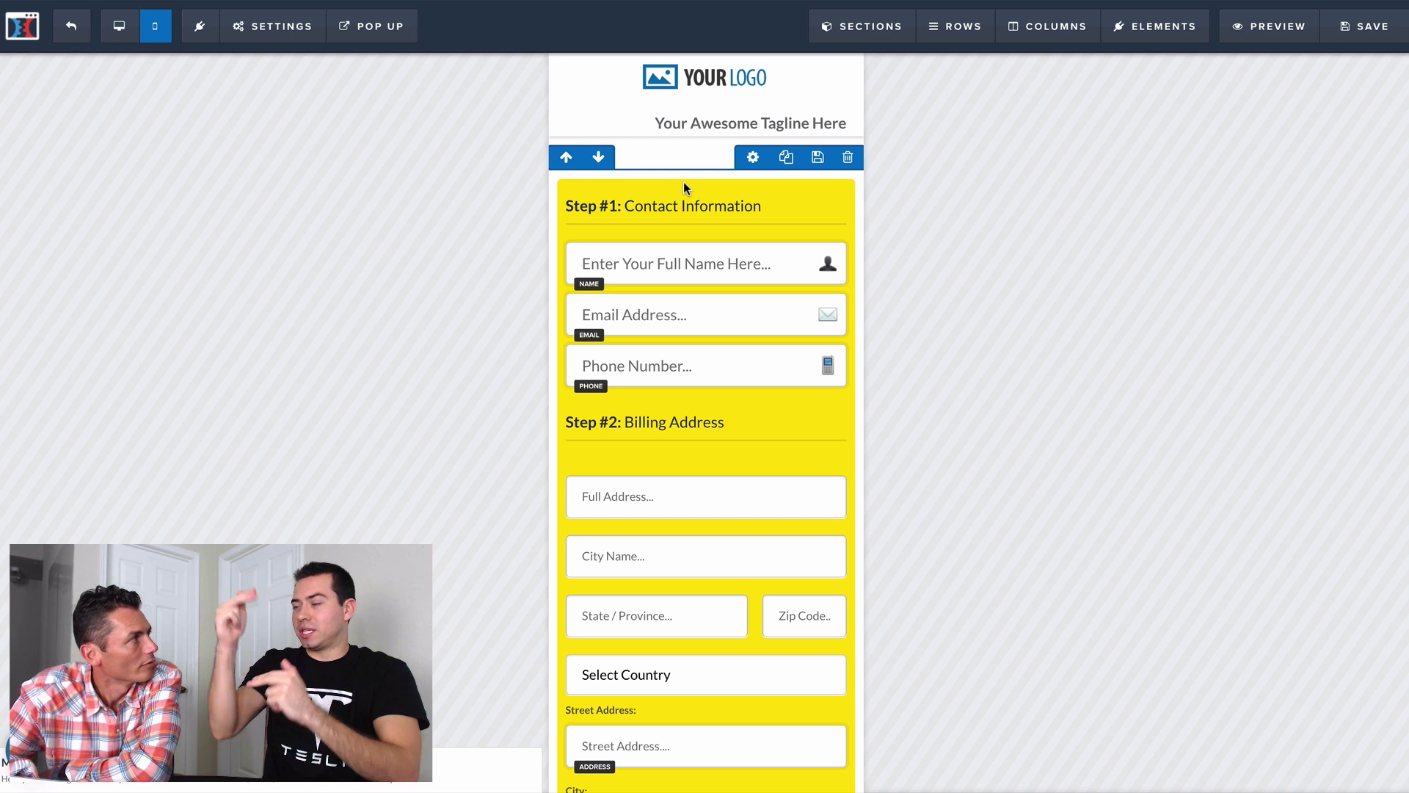
{"action": "left_click", "coordinate": [119, 25]}
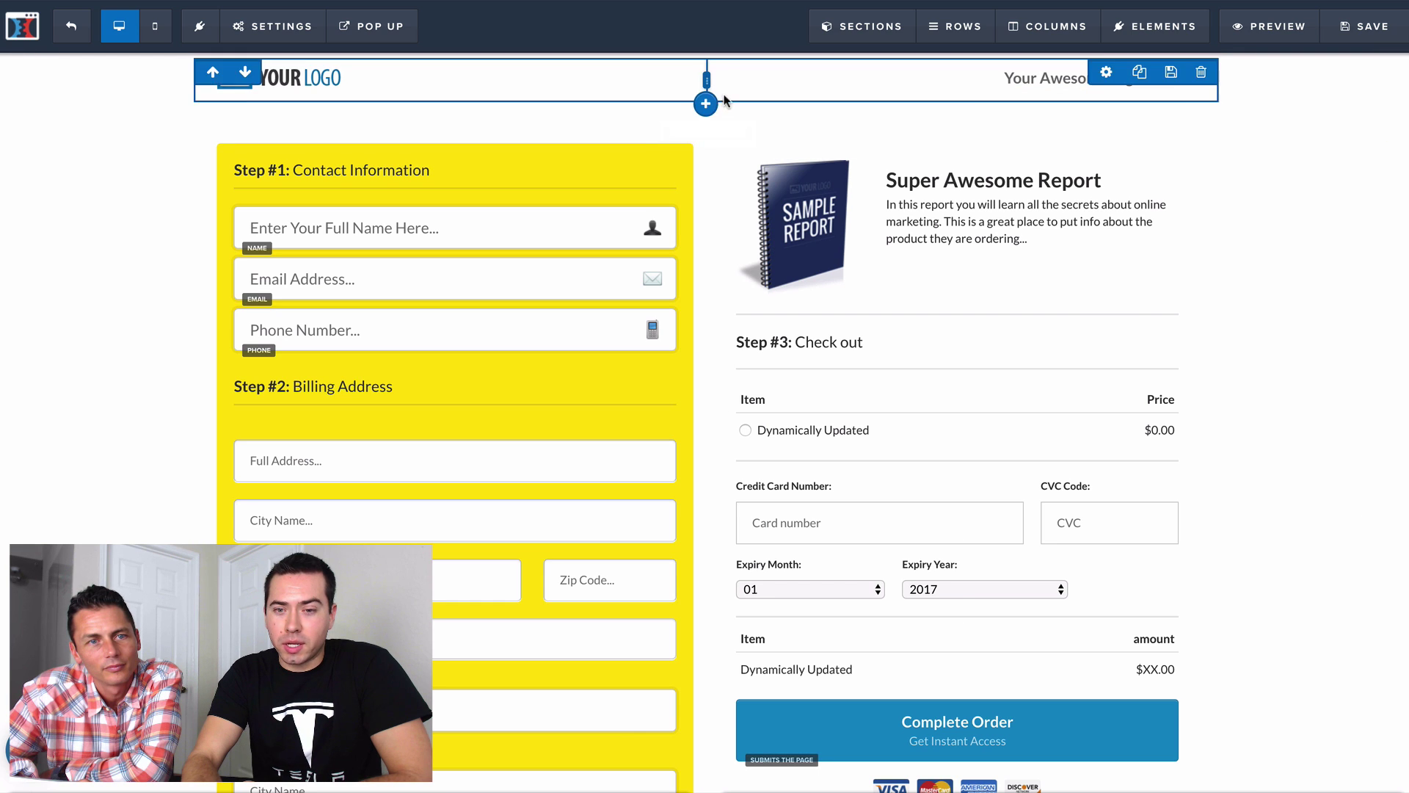
- Add a full-width section directly below the header and keep its section width at Full Page
{"action": "mouse_move", "coordinate": [711, 103]}
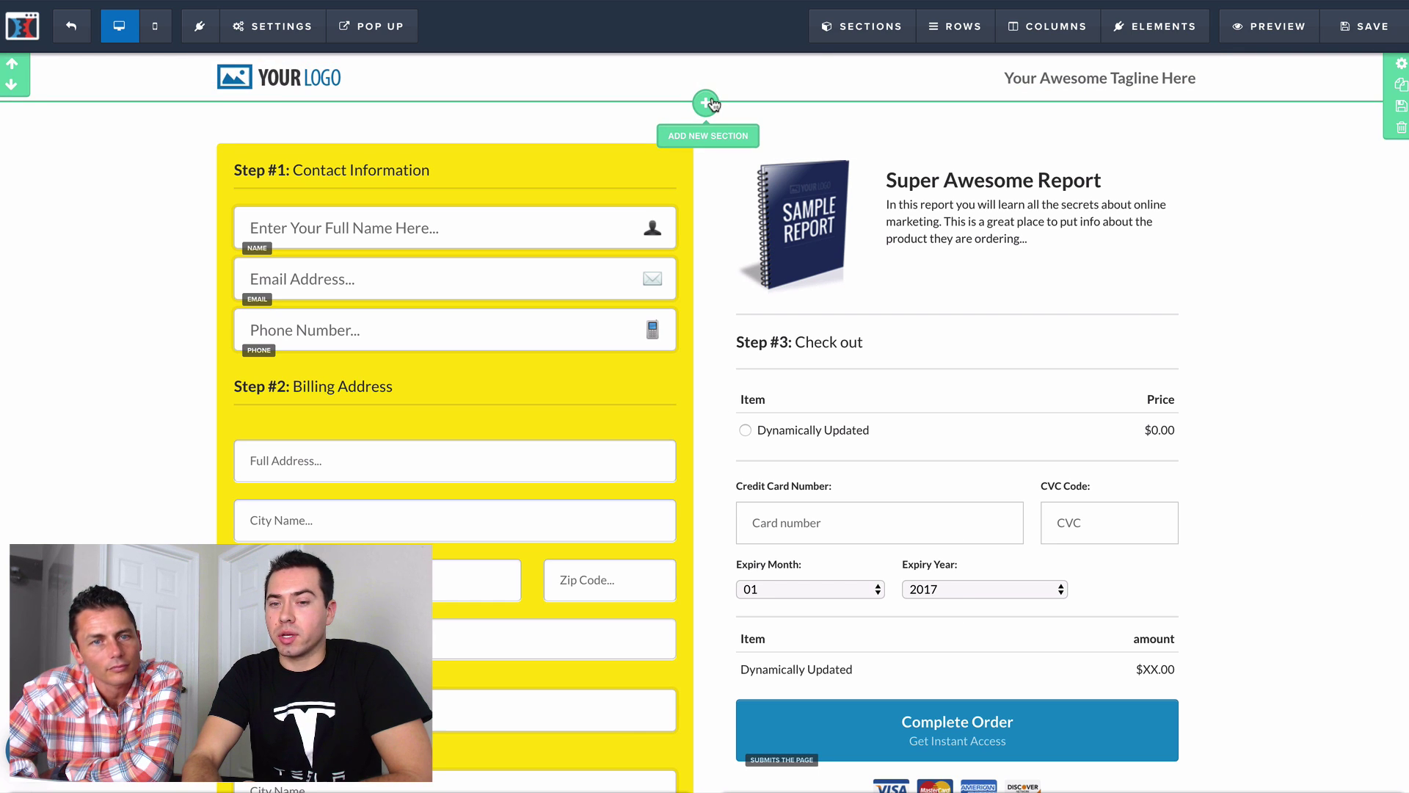
{"action": "left_click", "coordinate": [707, 103]}
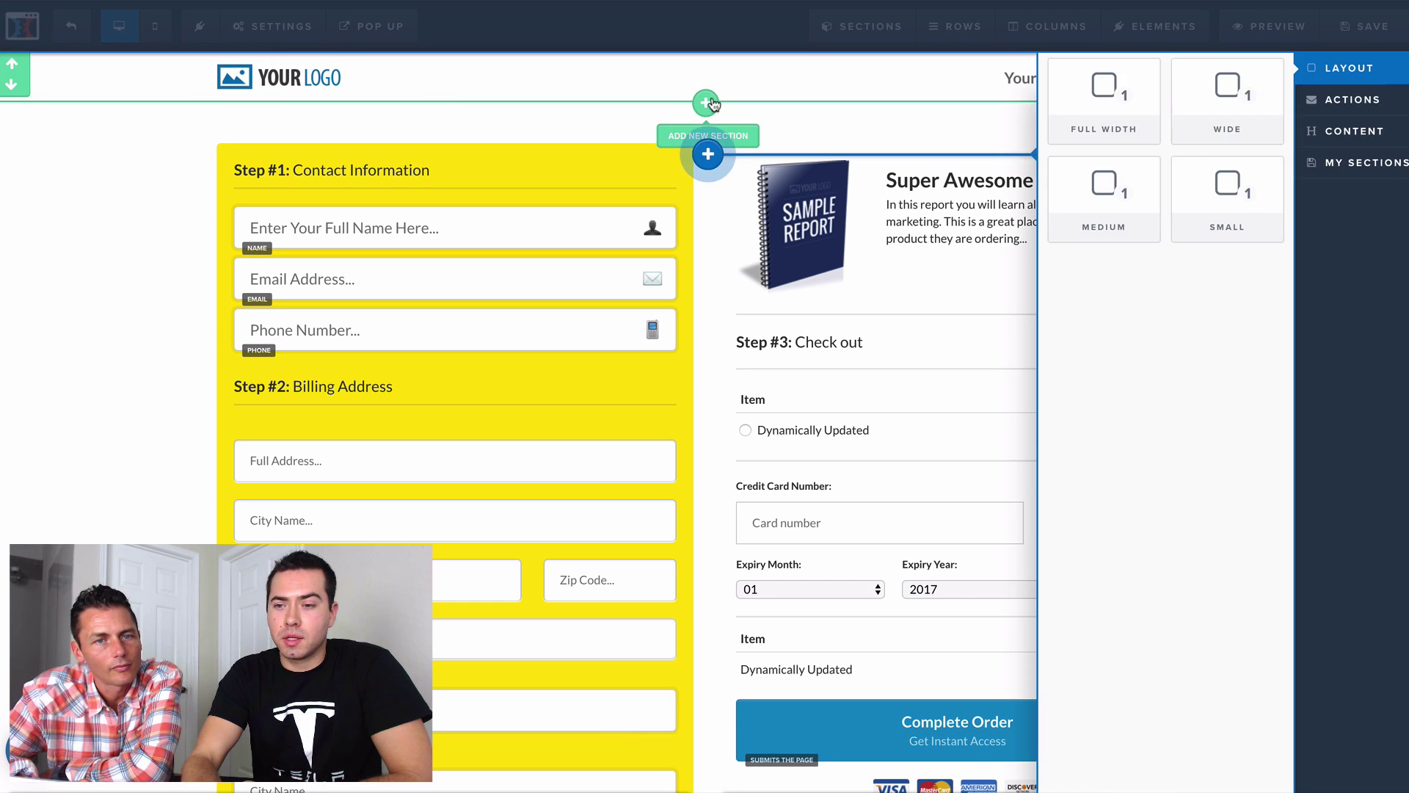
{"action": "left_click", "coordinate": [1111, 117]}
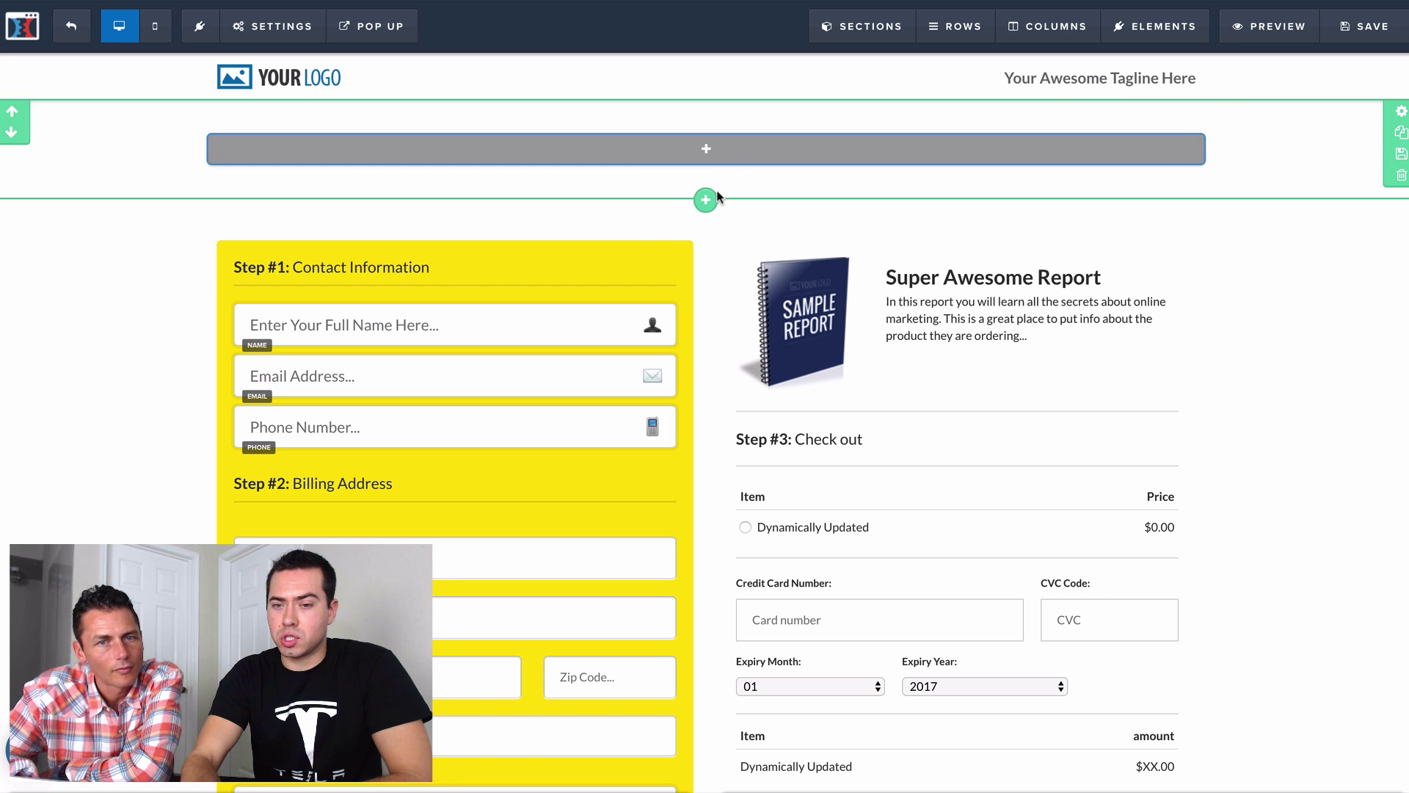
{"action": "left_click", "coordinate": [1393, 118]}
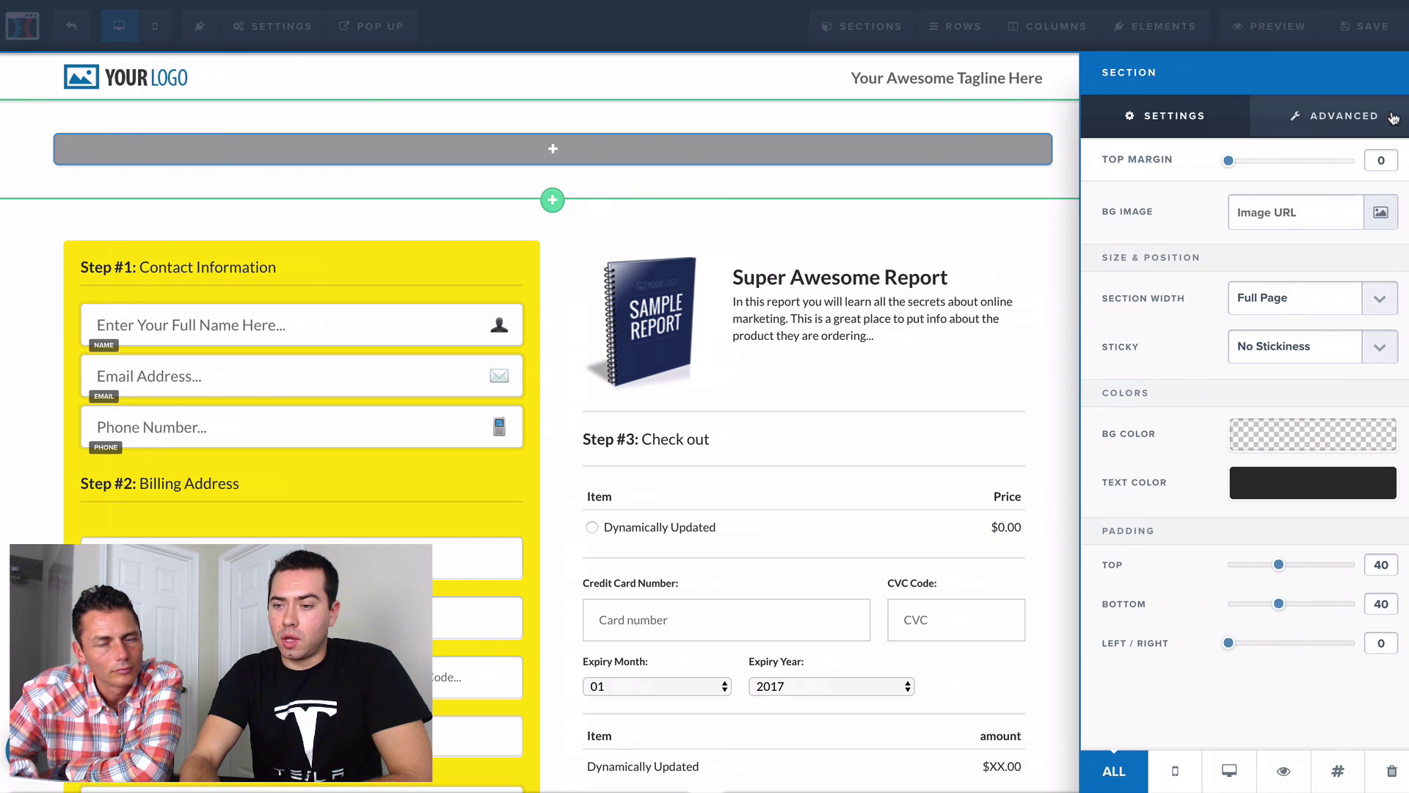
{"action": "left_click", "coordinate": [1382, 307]}
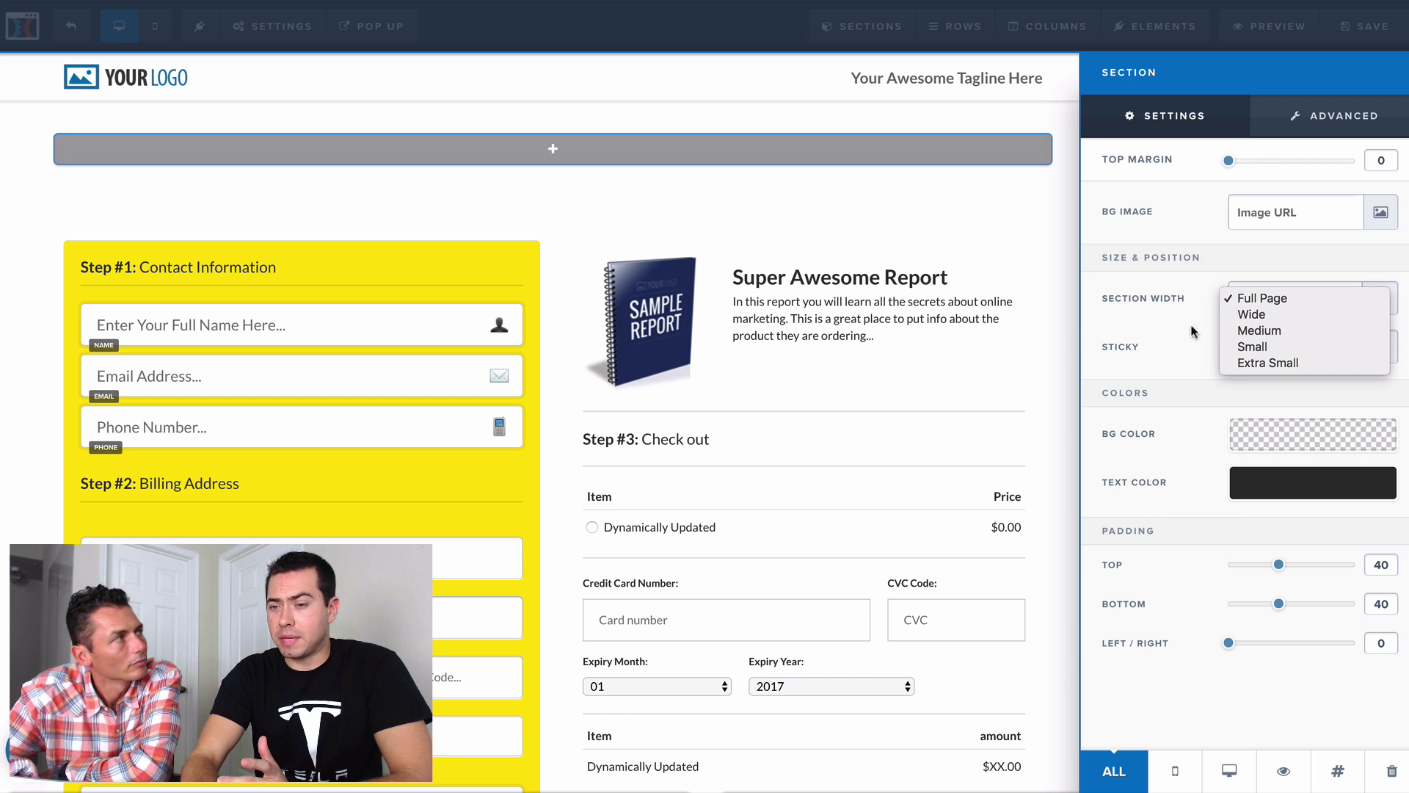
{"action": "left_click", "coordinate": [1262, 298]}
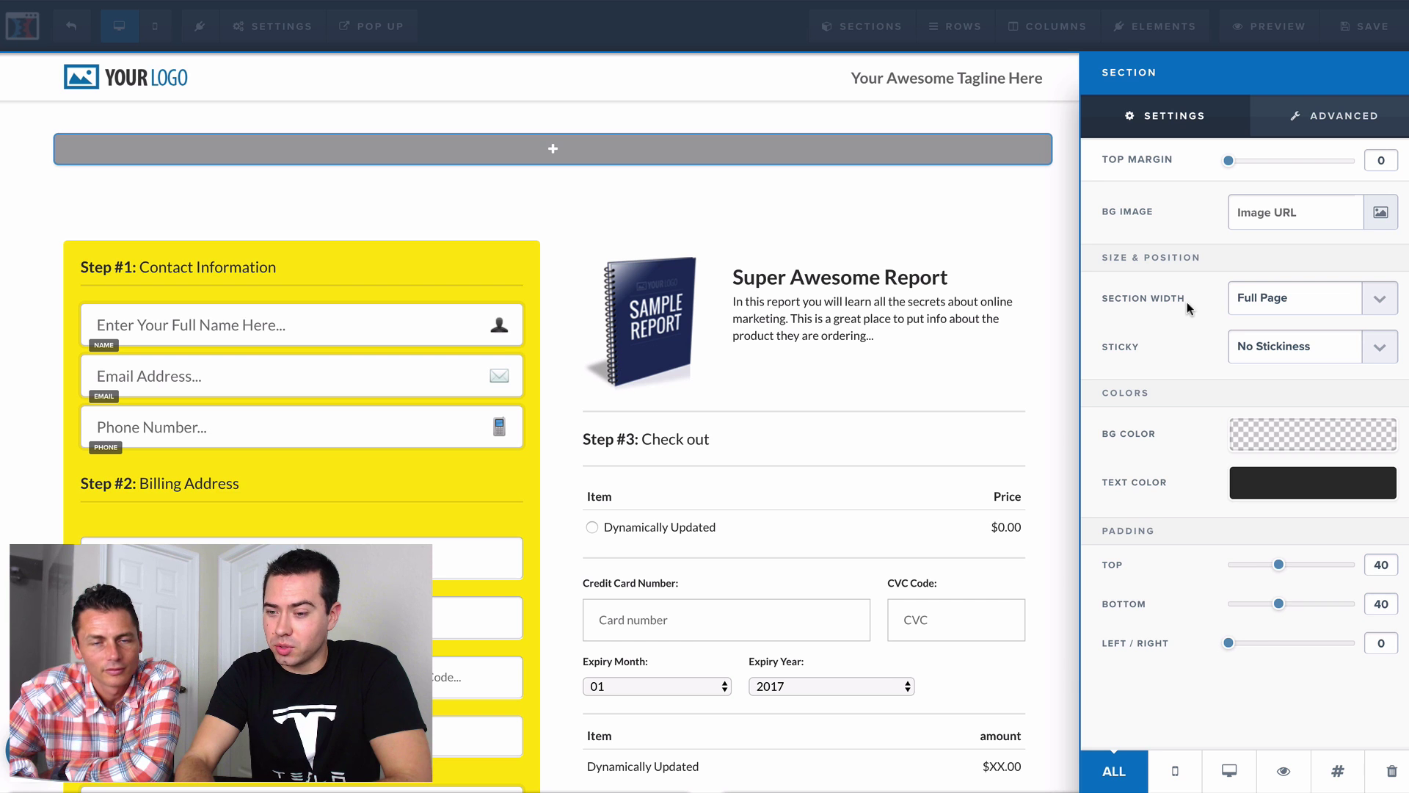
{"action": "left_click", "coordinate": [1032, 224]}
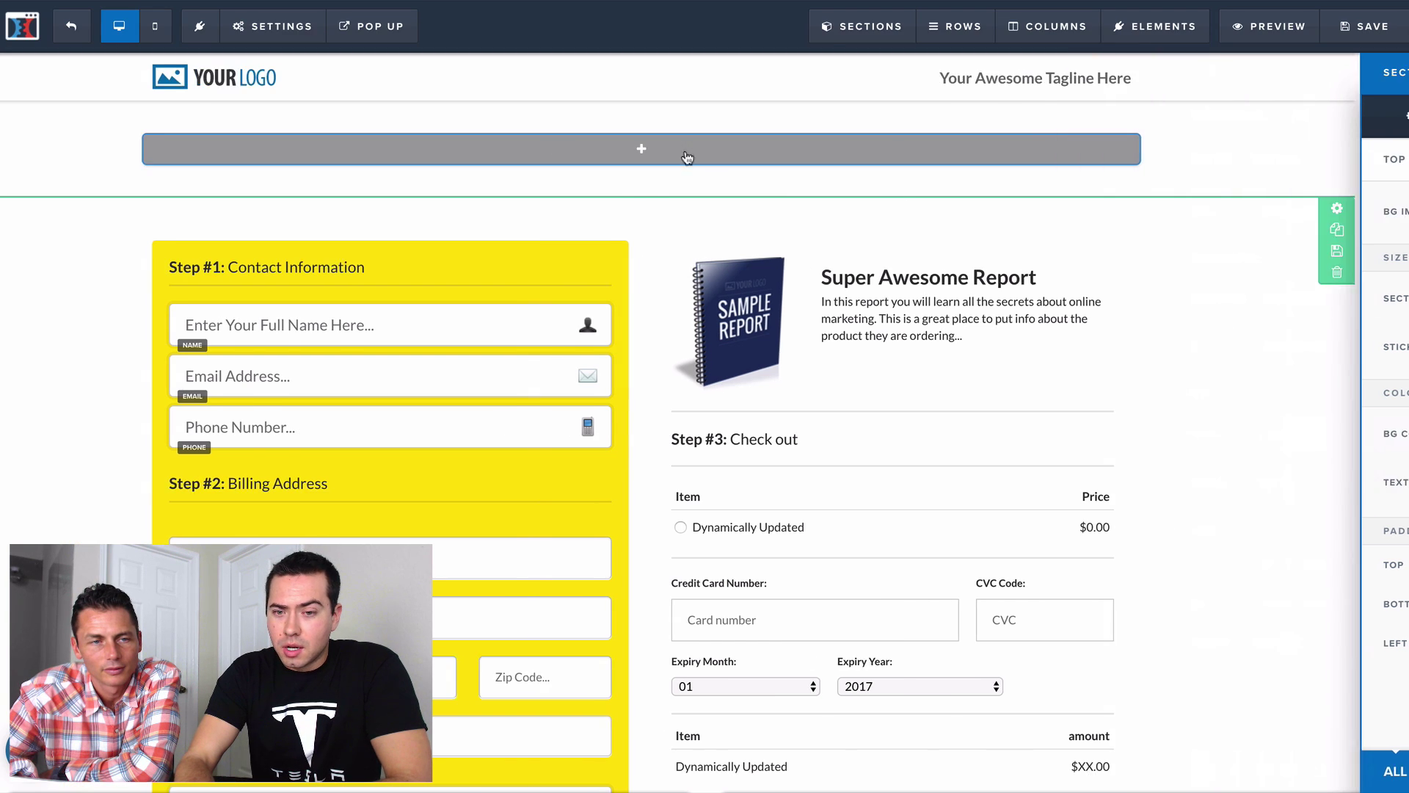
- Add three rows to the new section: one with 1 column, one with 2 columns, and another with 1 column
{"action": "left_click", "coordinate": [705, 149]}
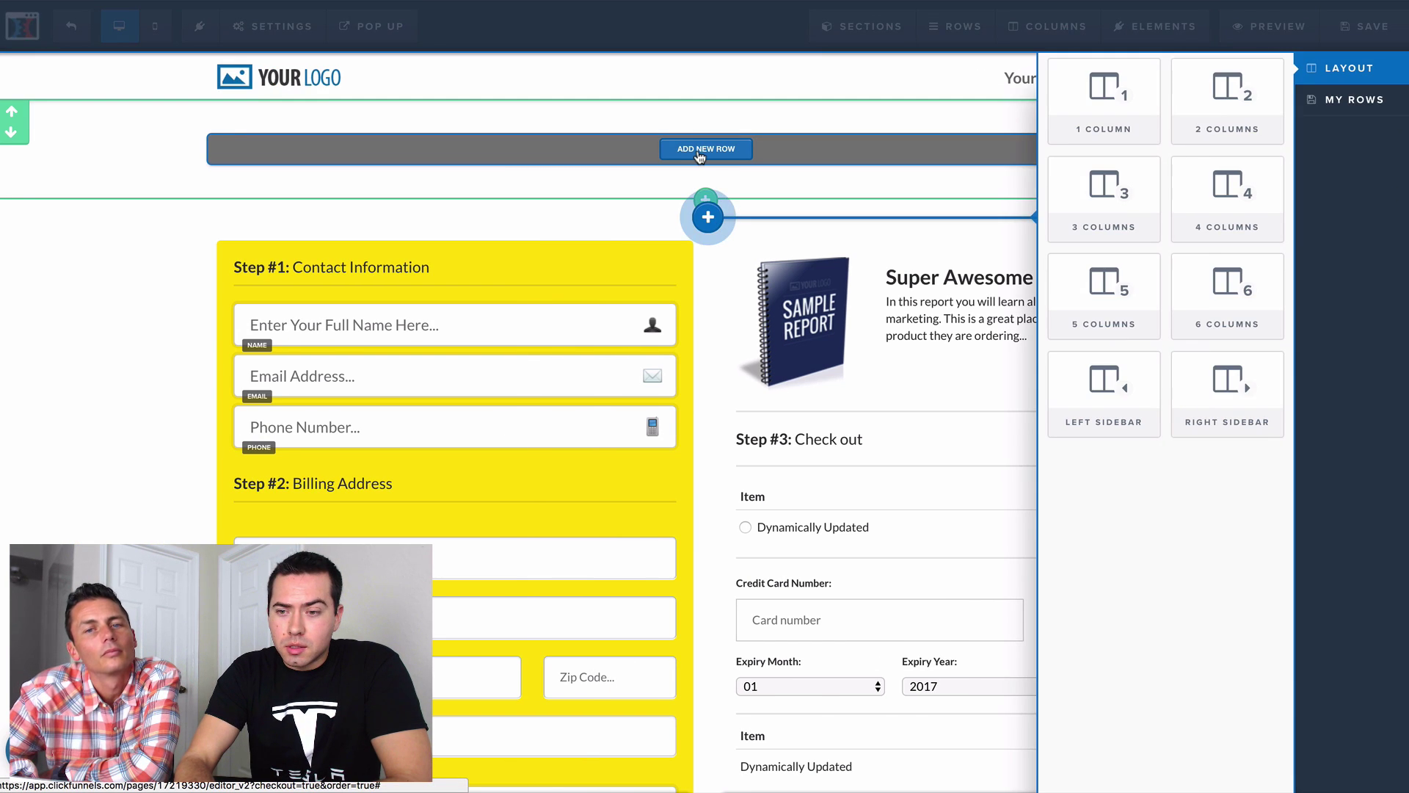
{"action": "left_click", "coordinate": [1101, 121]}
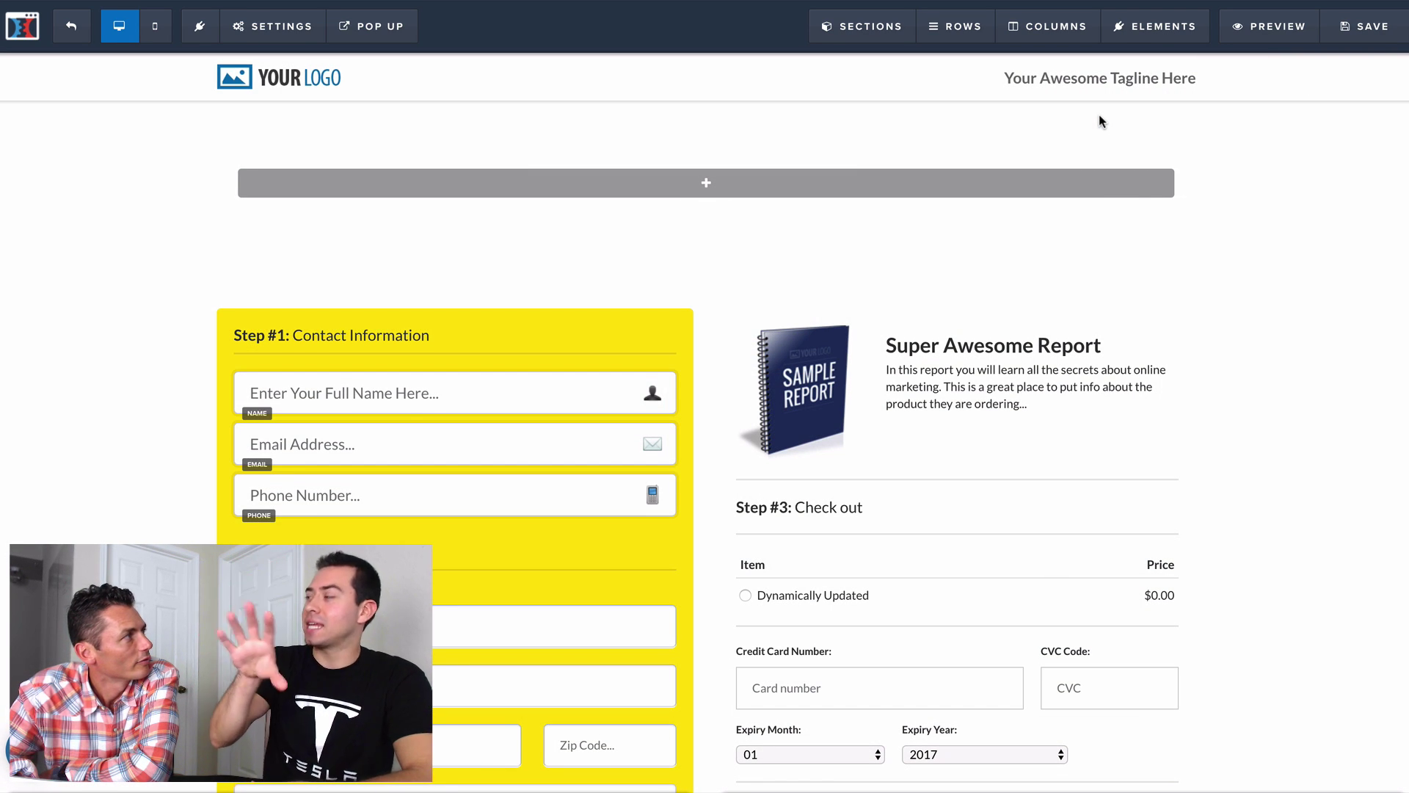
{"action": "mouse_move", "coordinate": [725, 193]}
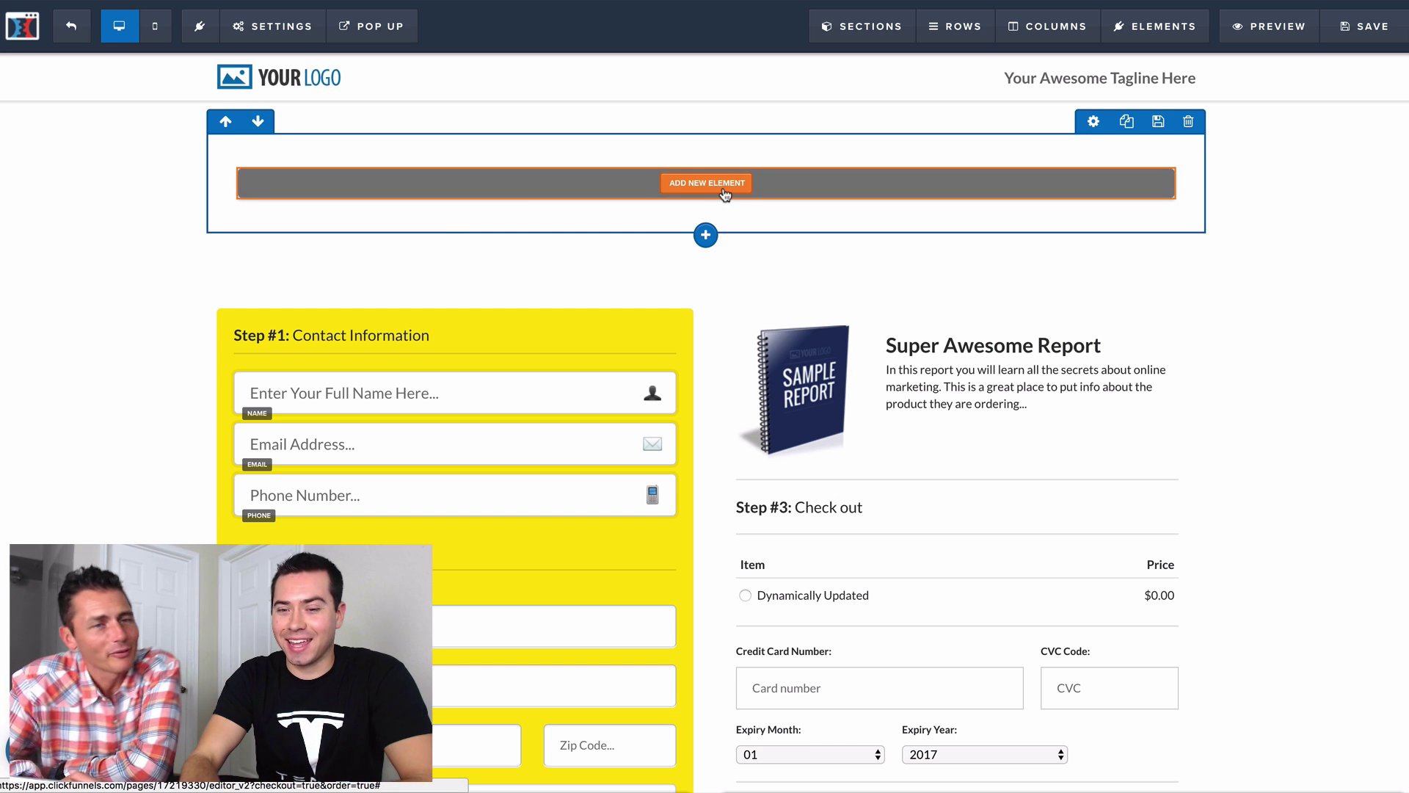
{"action": "mouse_move", "coordinate": [1041, 154]}
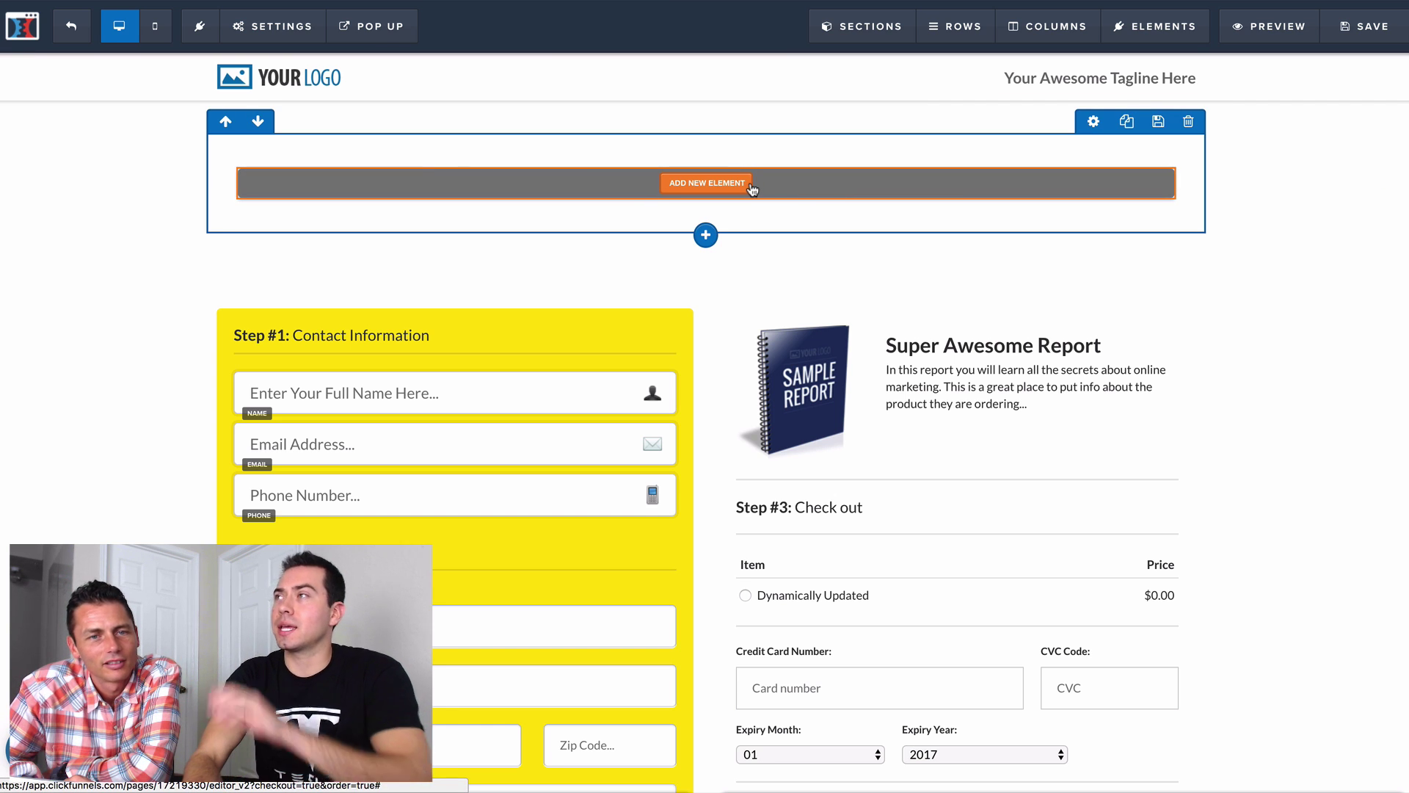
{"action": "left_click", "coordinate": [707, 244]}
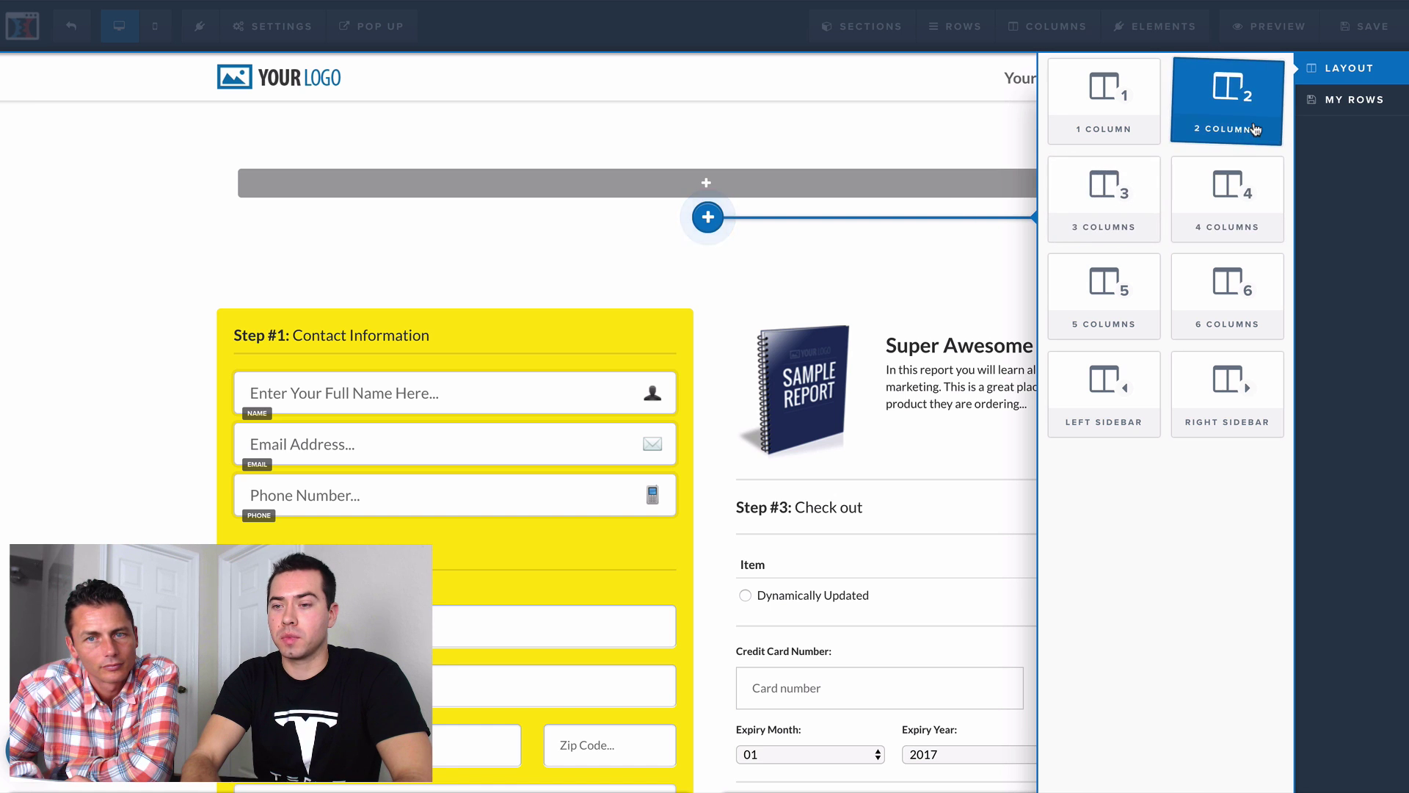
{"action": "left_click", "coordinate": [1253, 125]}
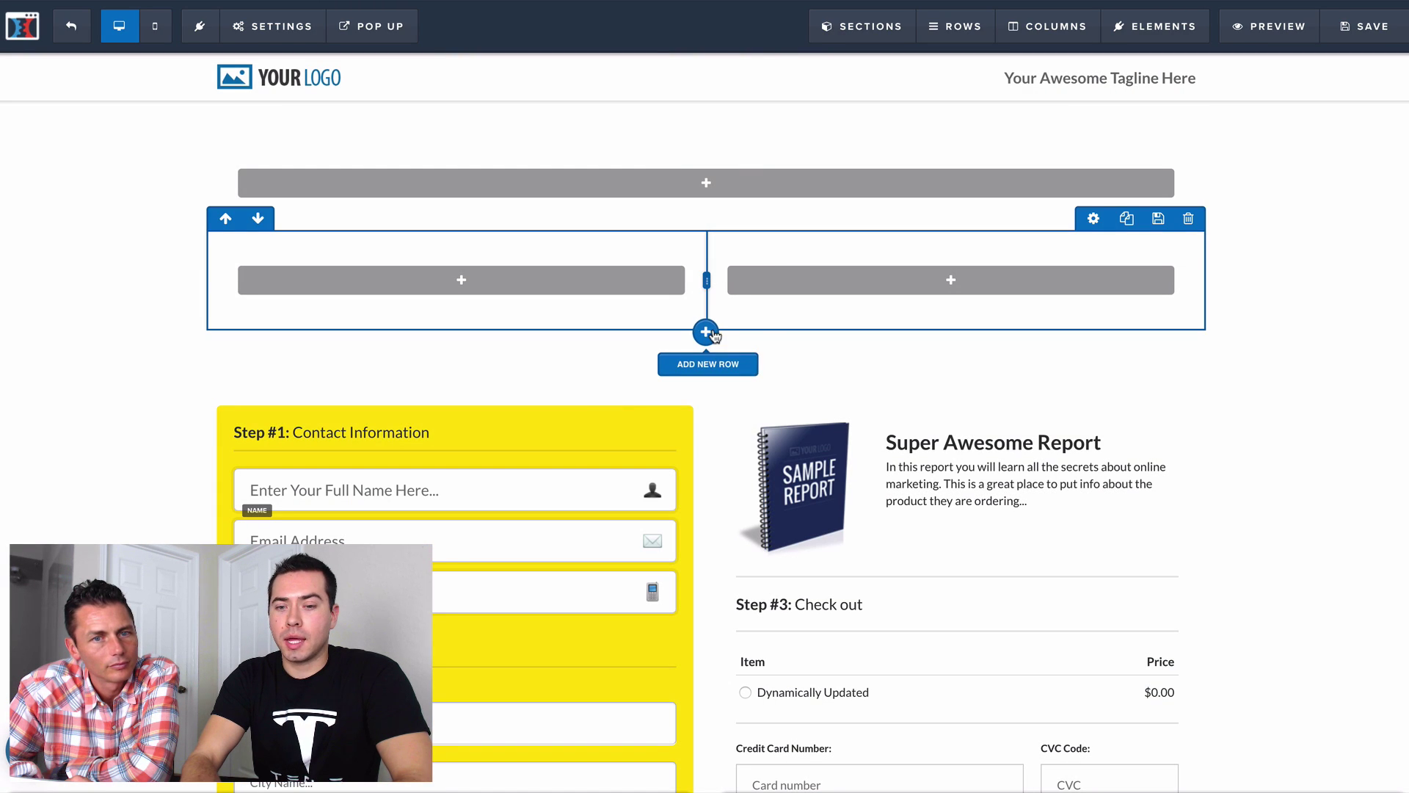
{"action": "left_click", "coordinate": [708, 334]}
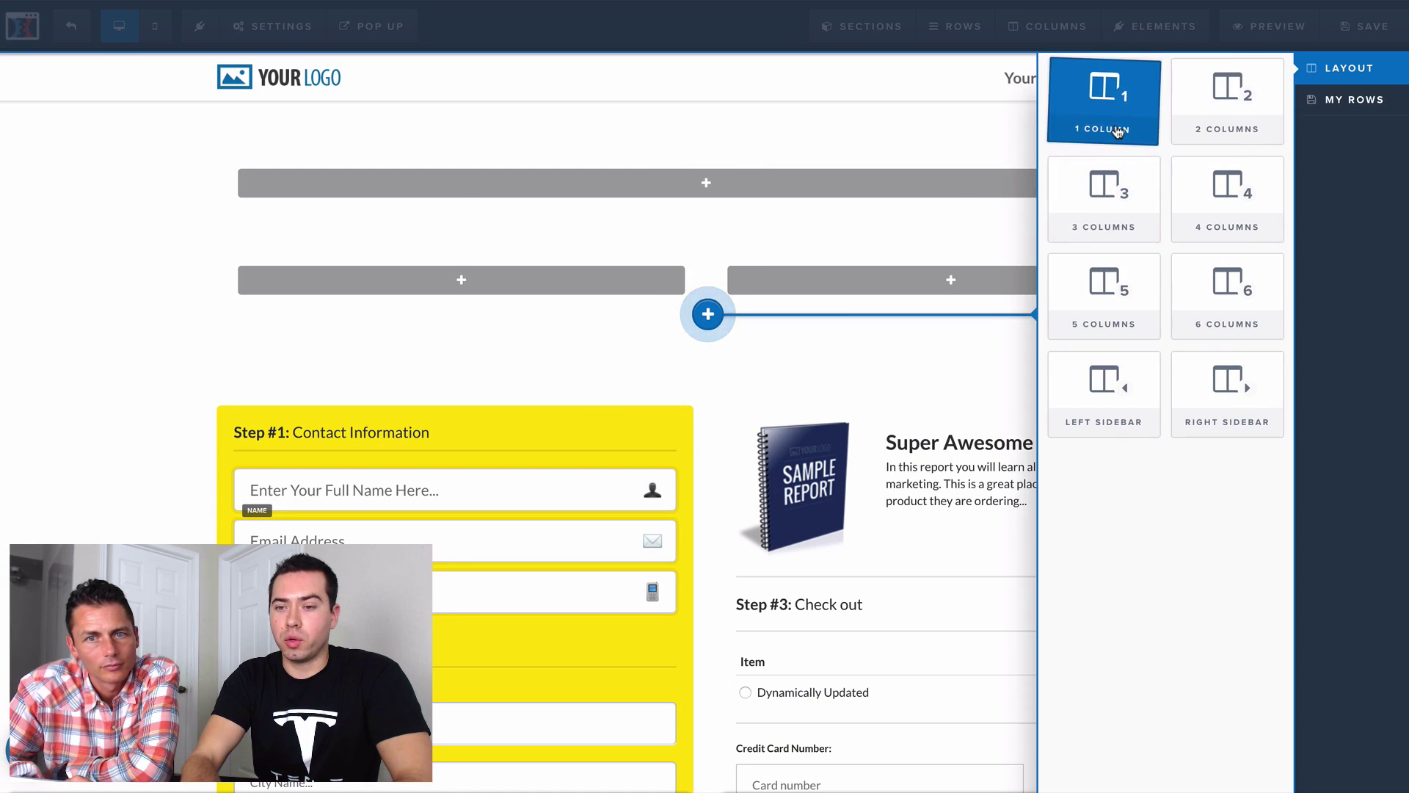
{"action": "left_click", "coordinate": [1115, 125]}
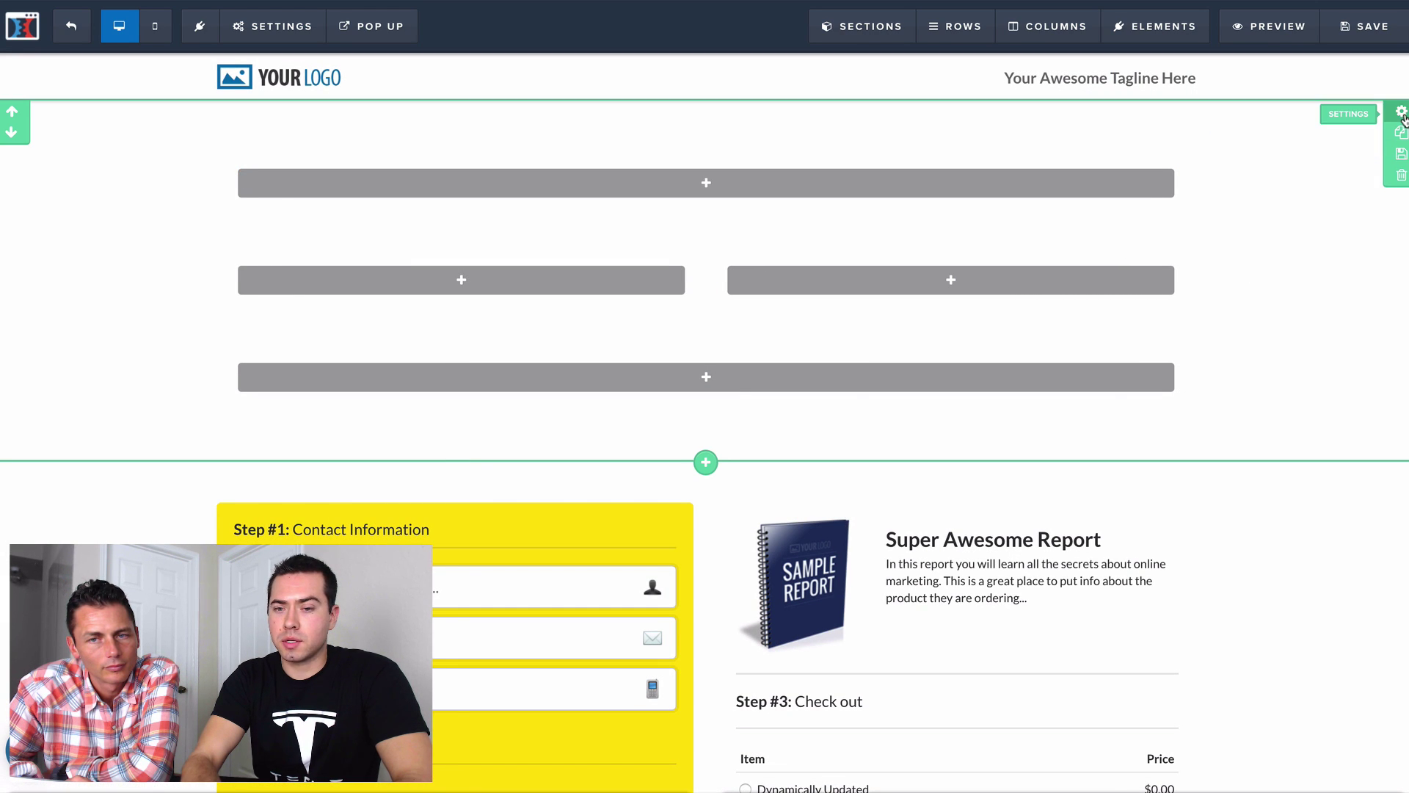
- Give the new section a fully opaque blue background color, #5975e8
{"action": "left_click", "coordinate": [1401, 111]}
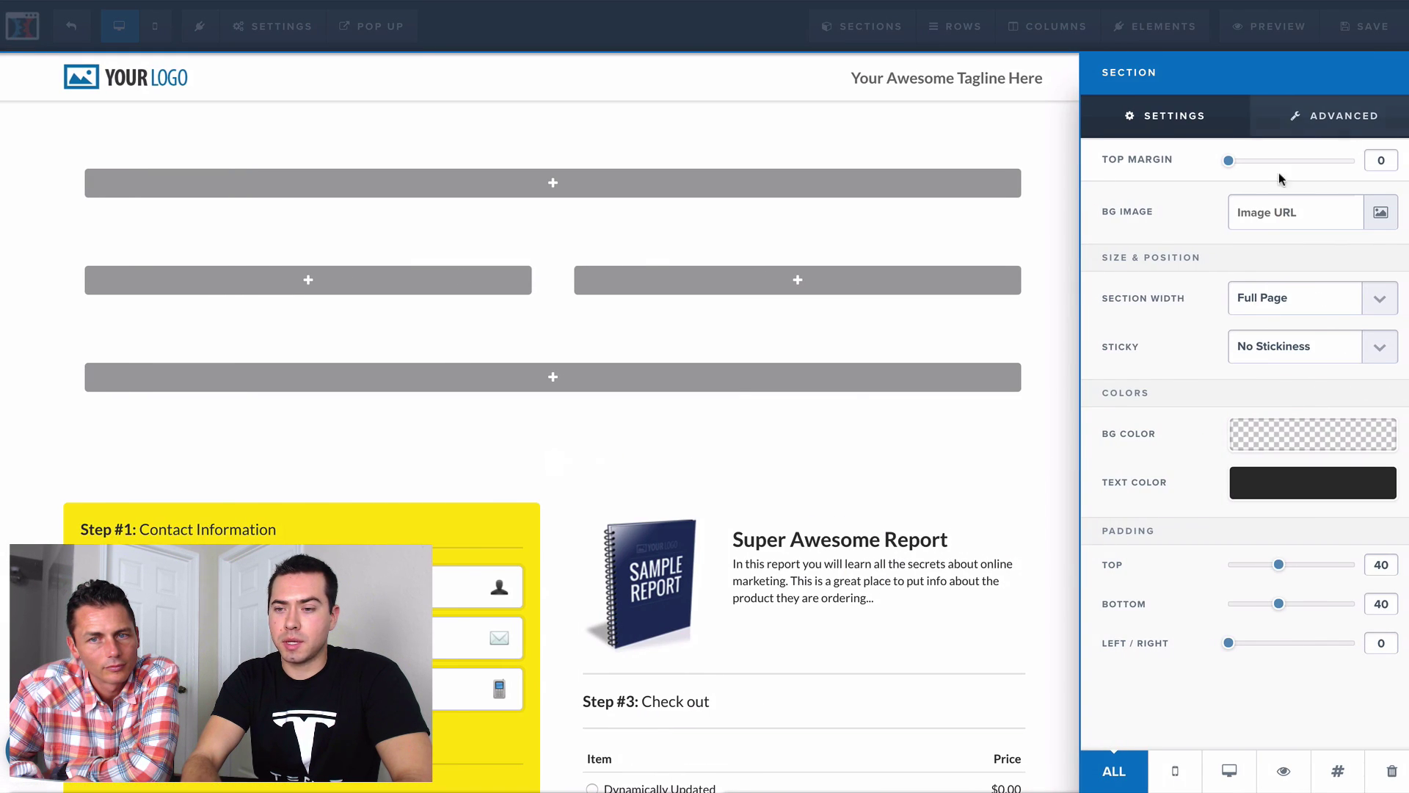
{"action": "left_click", "coordinate": [1330, 439]}
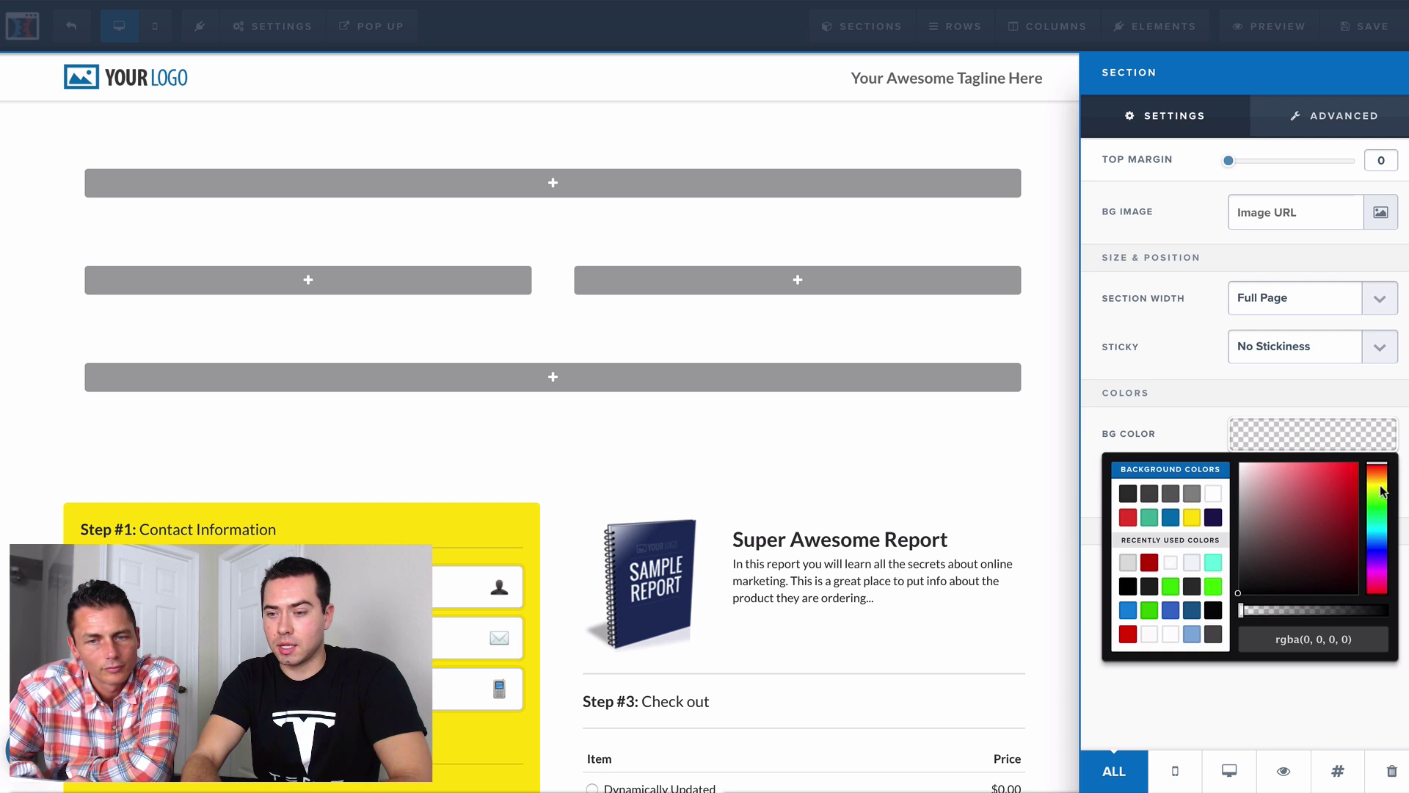
{"action": "mouse_move", "coordinate": [1381, 491]}
{"action": "left_mouse_down"}
{"action": "mouse_move", "coordinate": [1380, 559]}
{"action": "mouse_move", "coordinate": [1380, 546]}
{"action": "left_mouse_up"}
{"action": "left_click_drag", "start_coordinate": [1296, 482], "coordinate": [1313, 476]}
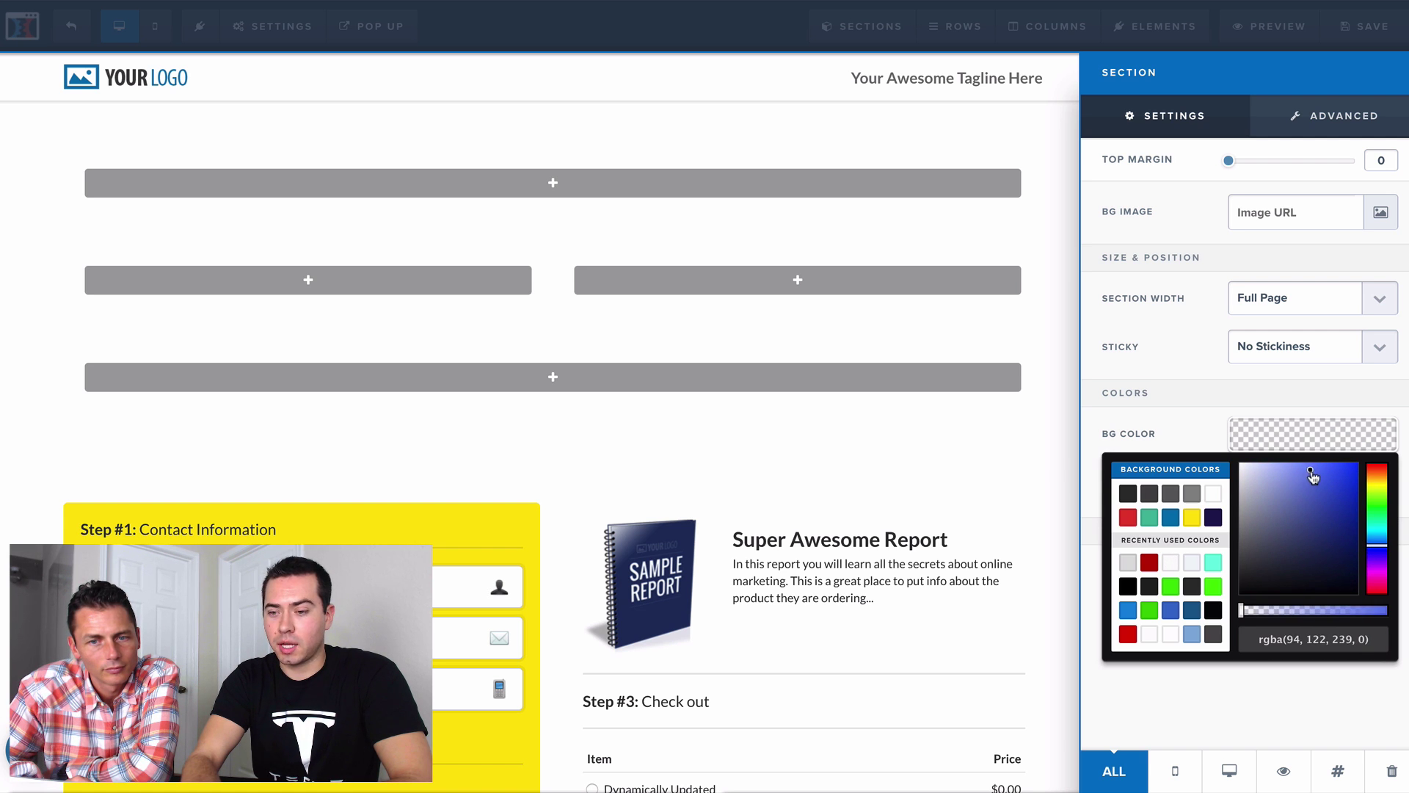
{"action": "left_click_drag", "start_coordinate": [1365, 617], "coordinate": [1394, 619]}
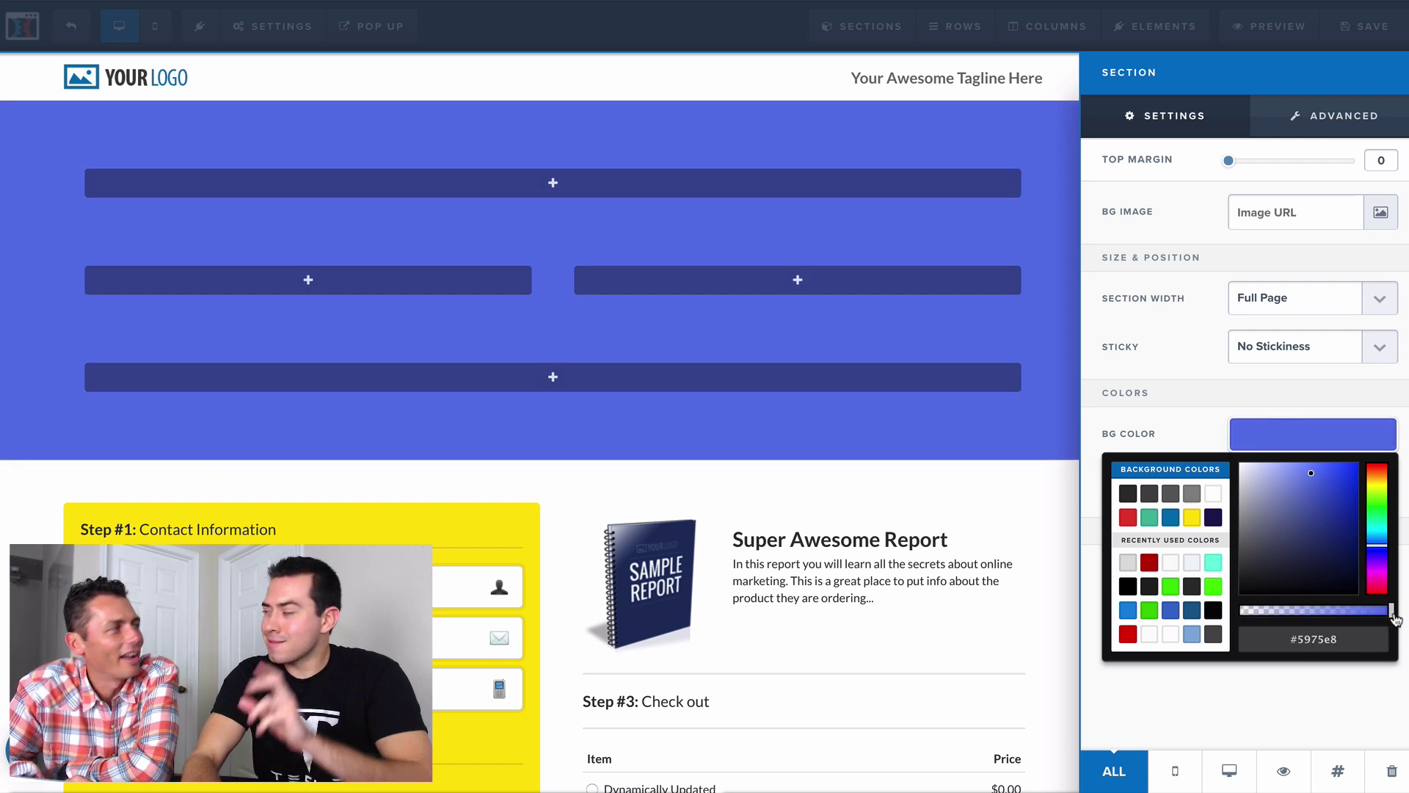
{"action": "left_click", "coordinate": [1029, 375]}
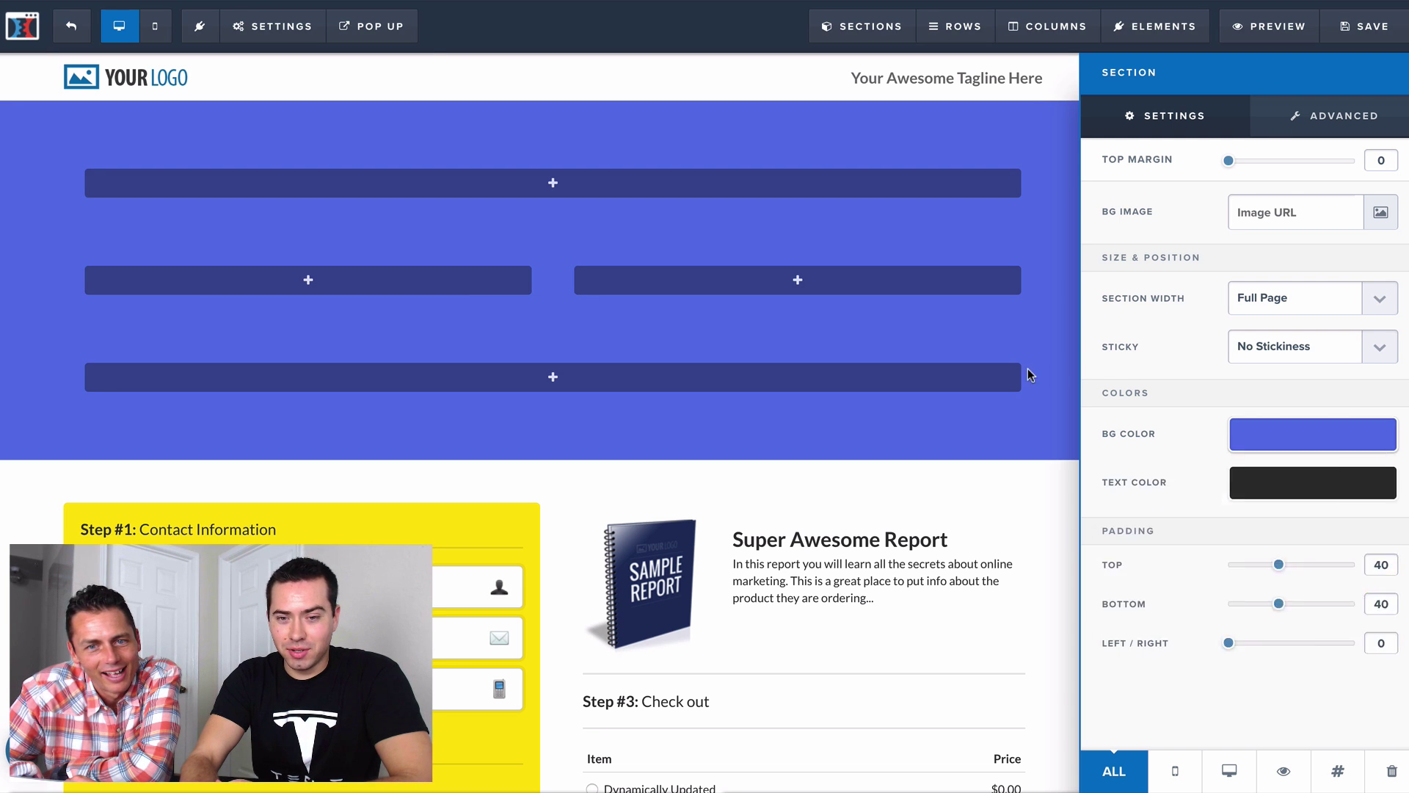
- Add a headline to the first row reading "Learn How To Land Clients As A Realtor Using Facebook Ads Without Much Investment Of Your Time"
{"action": "left_click", "coordinate": [723, 185]}
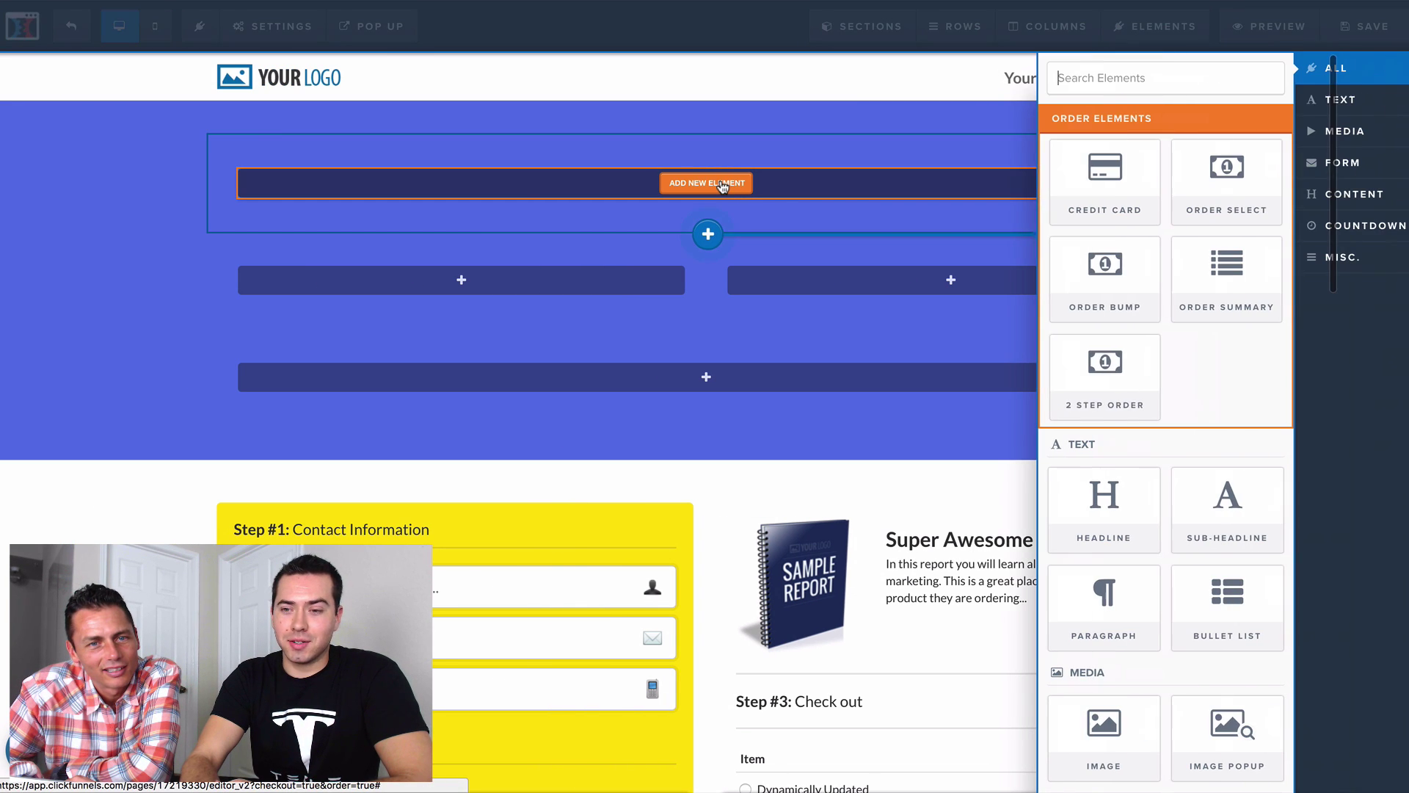
{"action": "left_click", "coordinate": [1099, 533]}
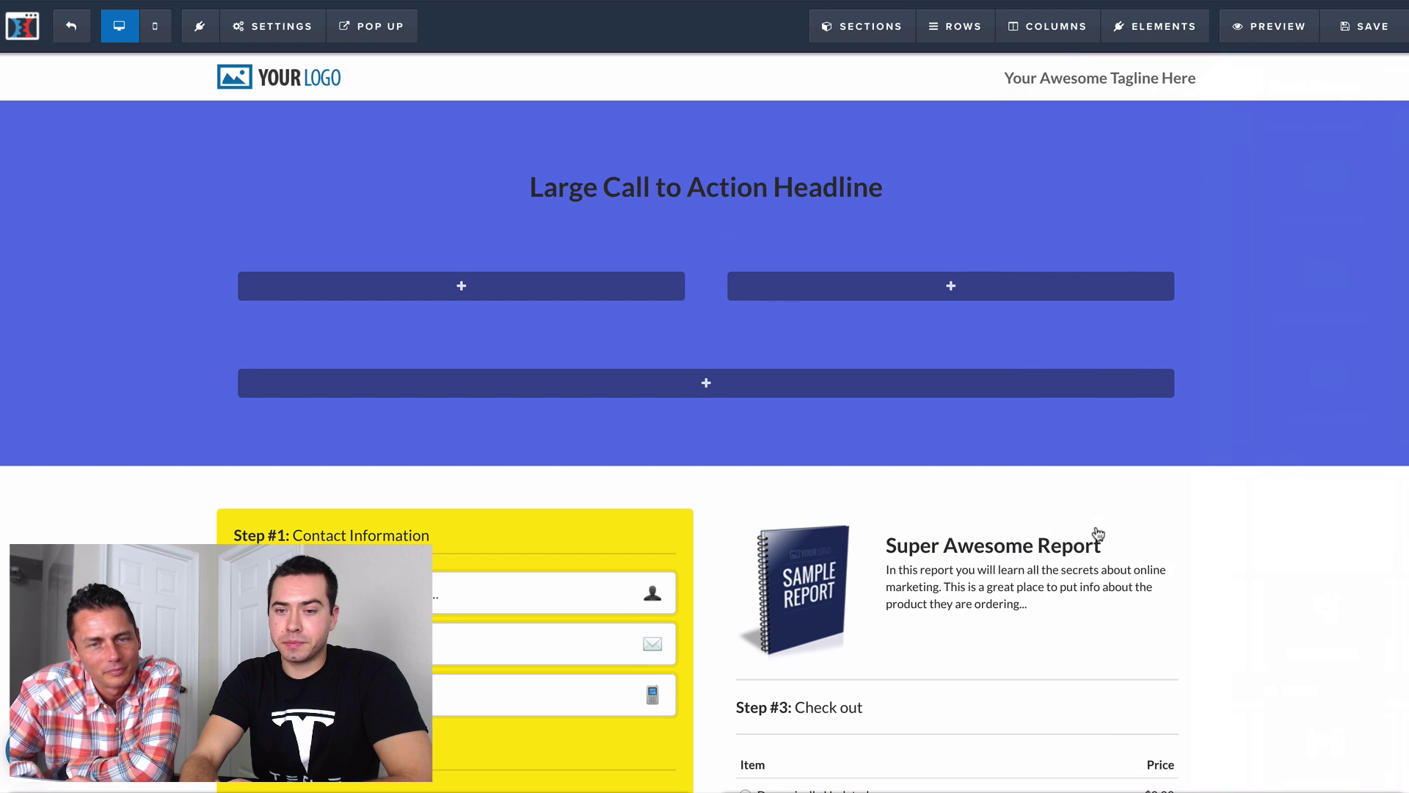
{"action": "left_click", "coordinate": [731, 193]}
{"action": "left_click", "coordinate": [734, 194]}
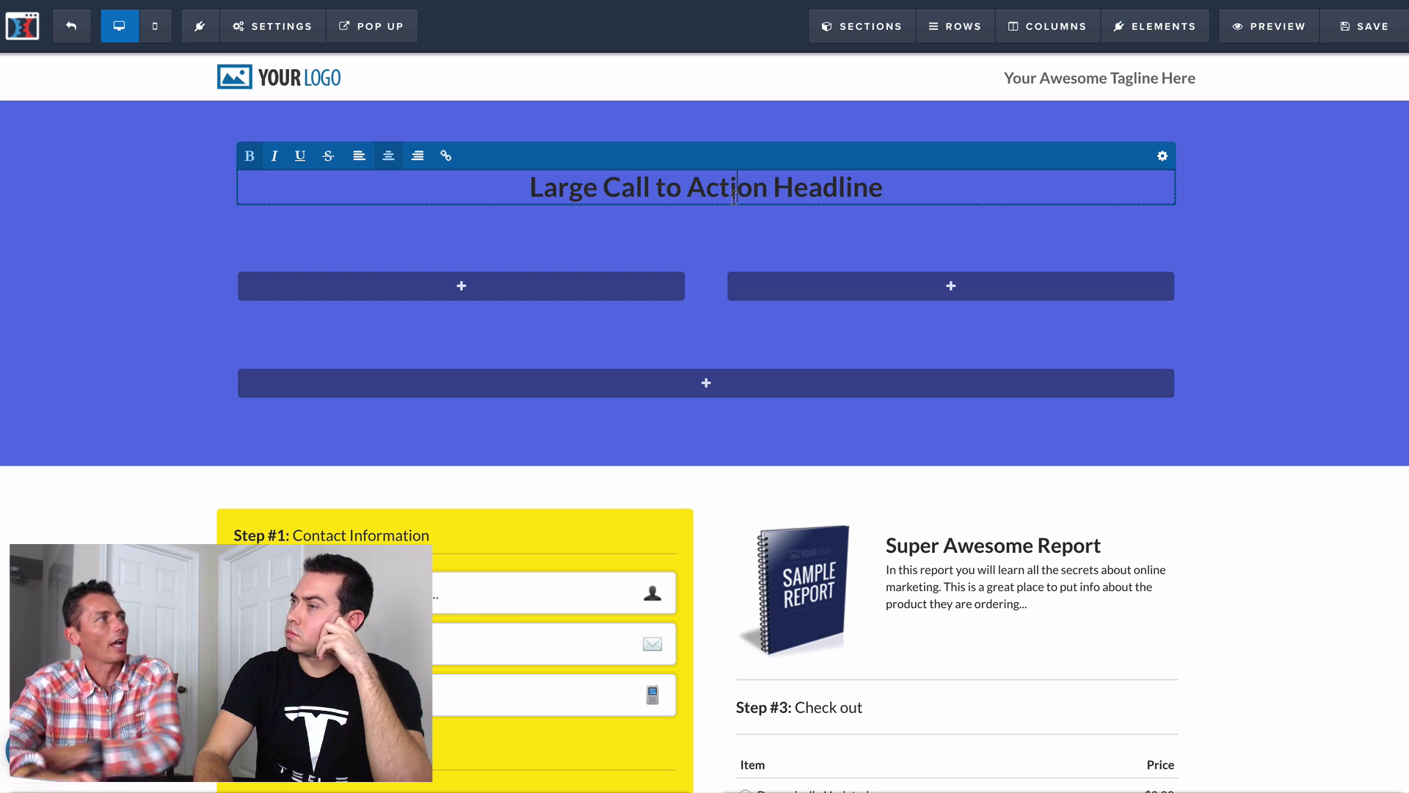
{"action": "triple_click", "coordinate": [733, 197]}
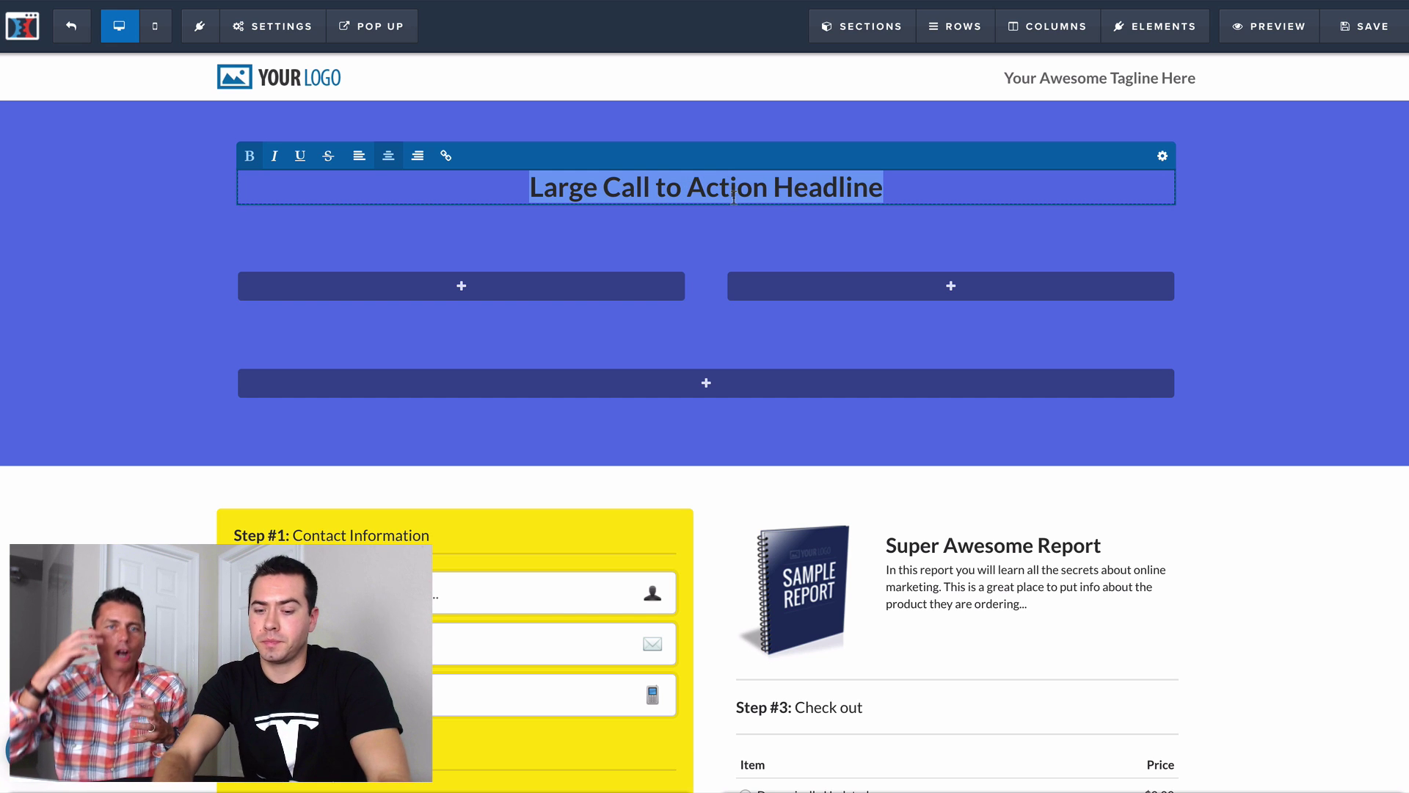
{"action": "type", "text": "Learn How To"}
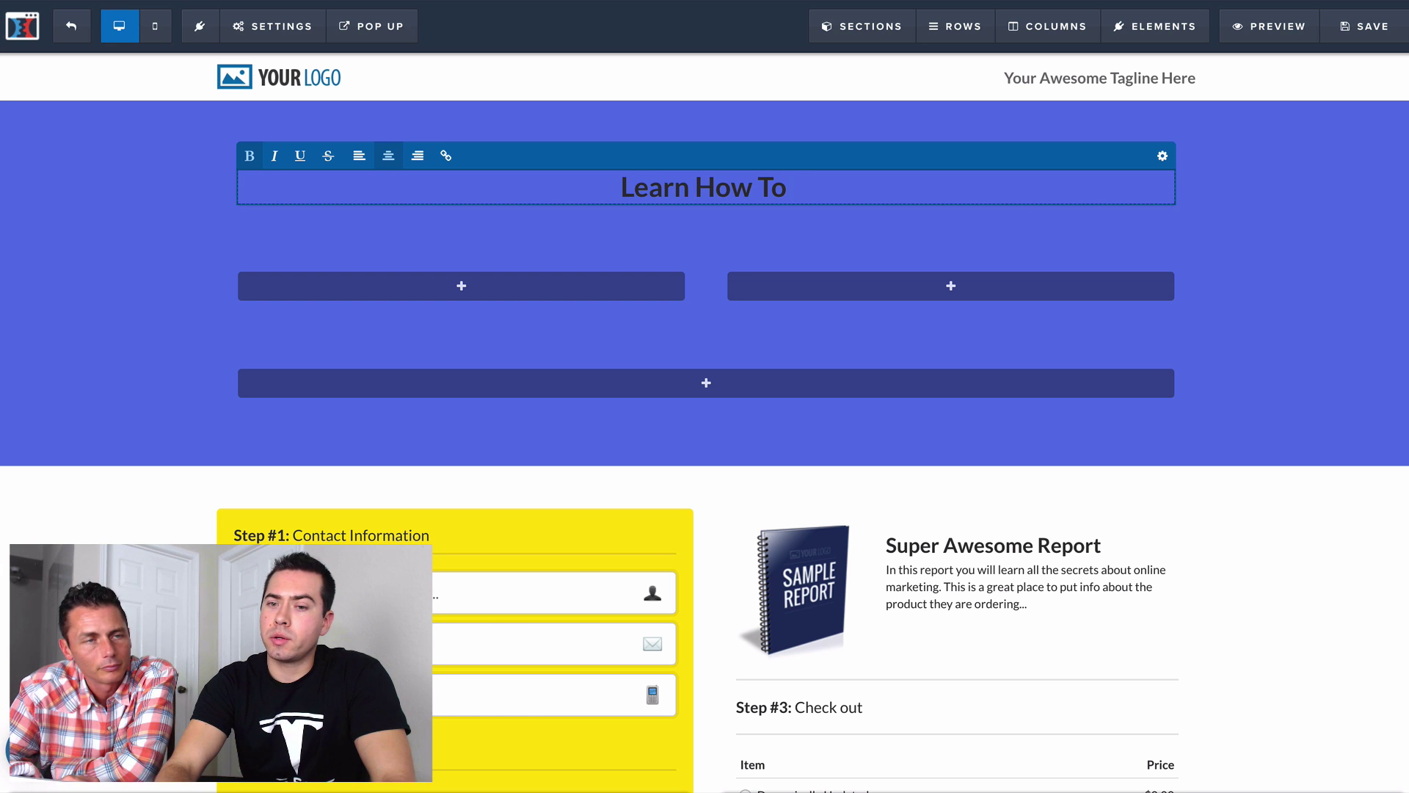
{"action": "type", "text": " Land Clients"}
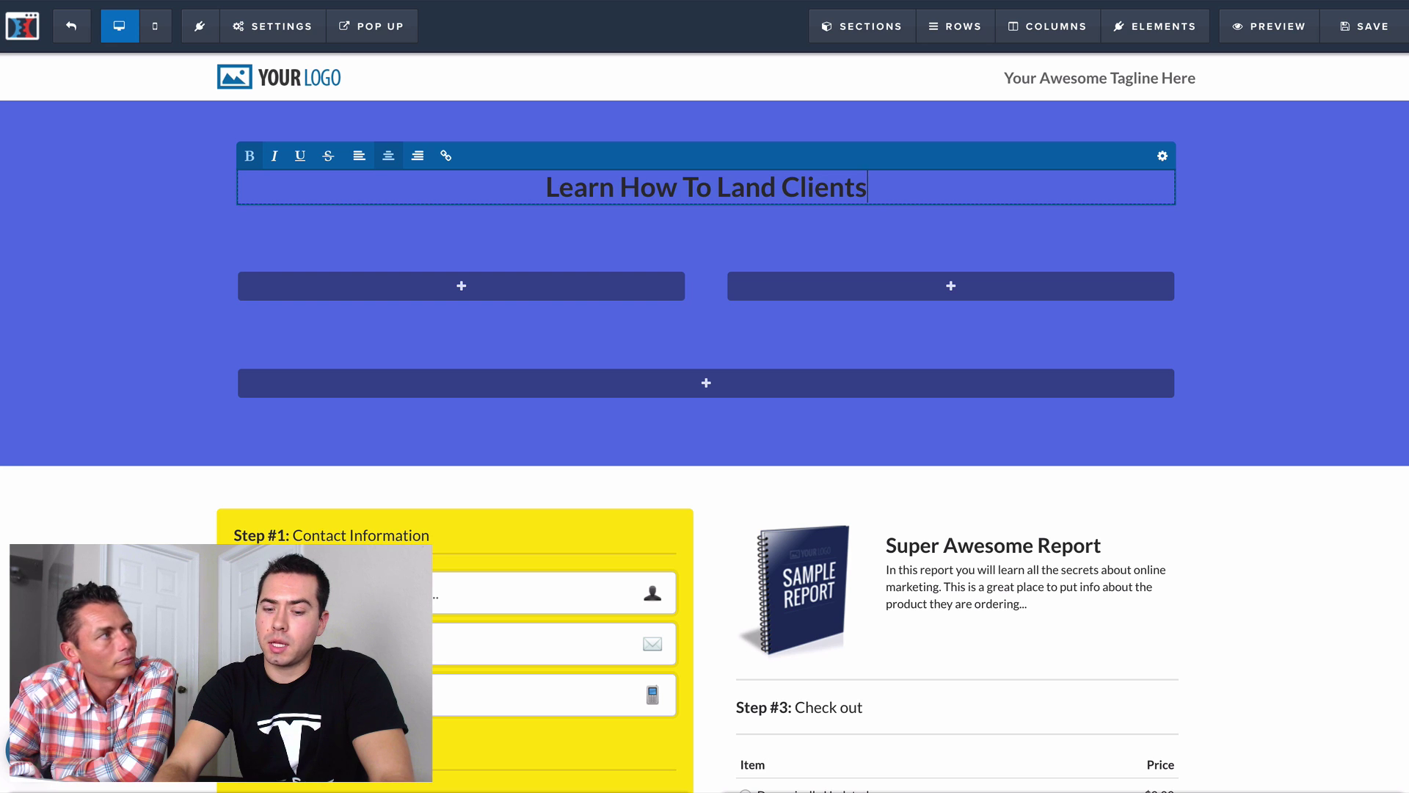
{"action": "type", "text": " As A Realtor Using Facebook Ads Without"}
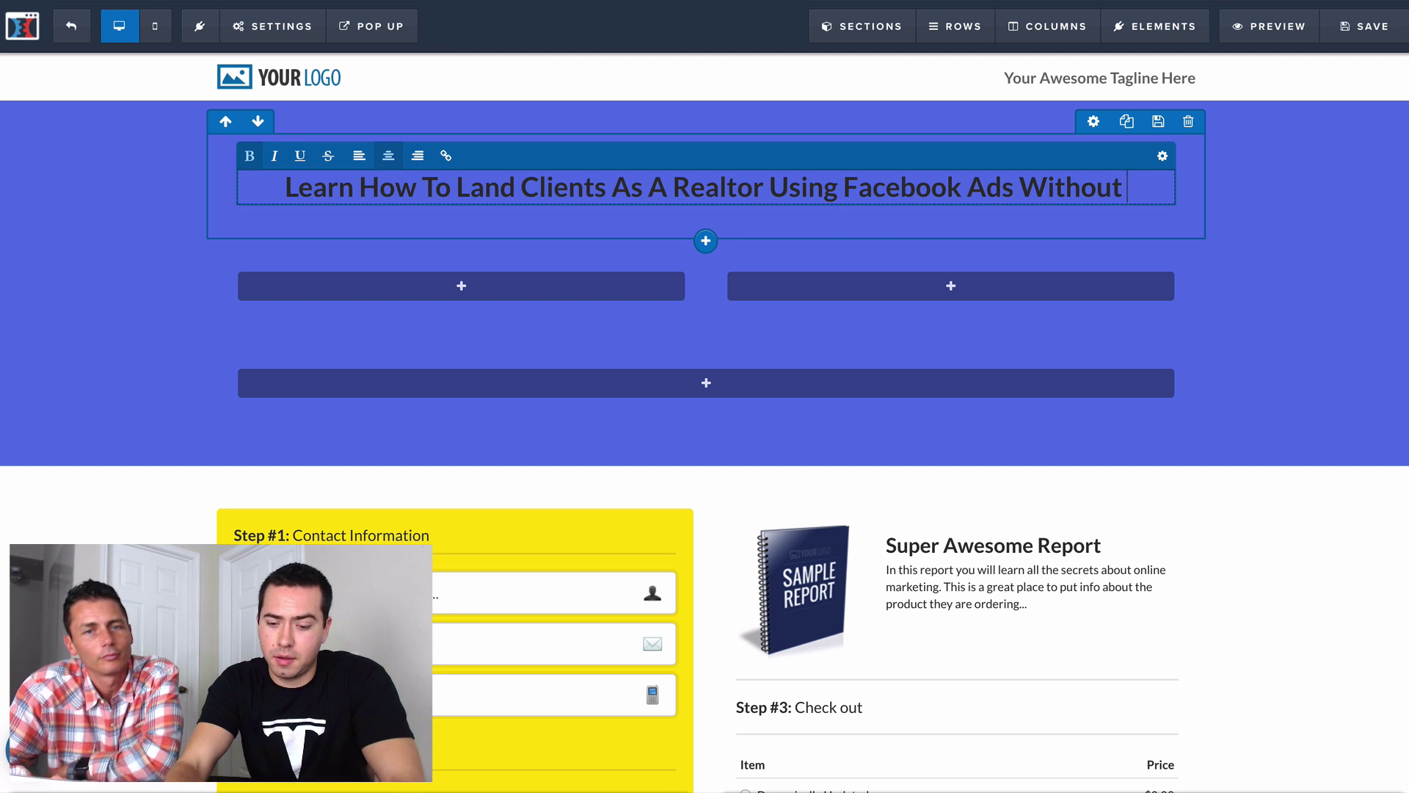
{"action": "type", "text": "Much Invest"}
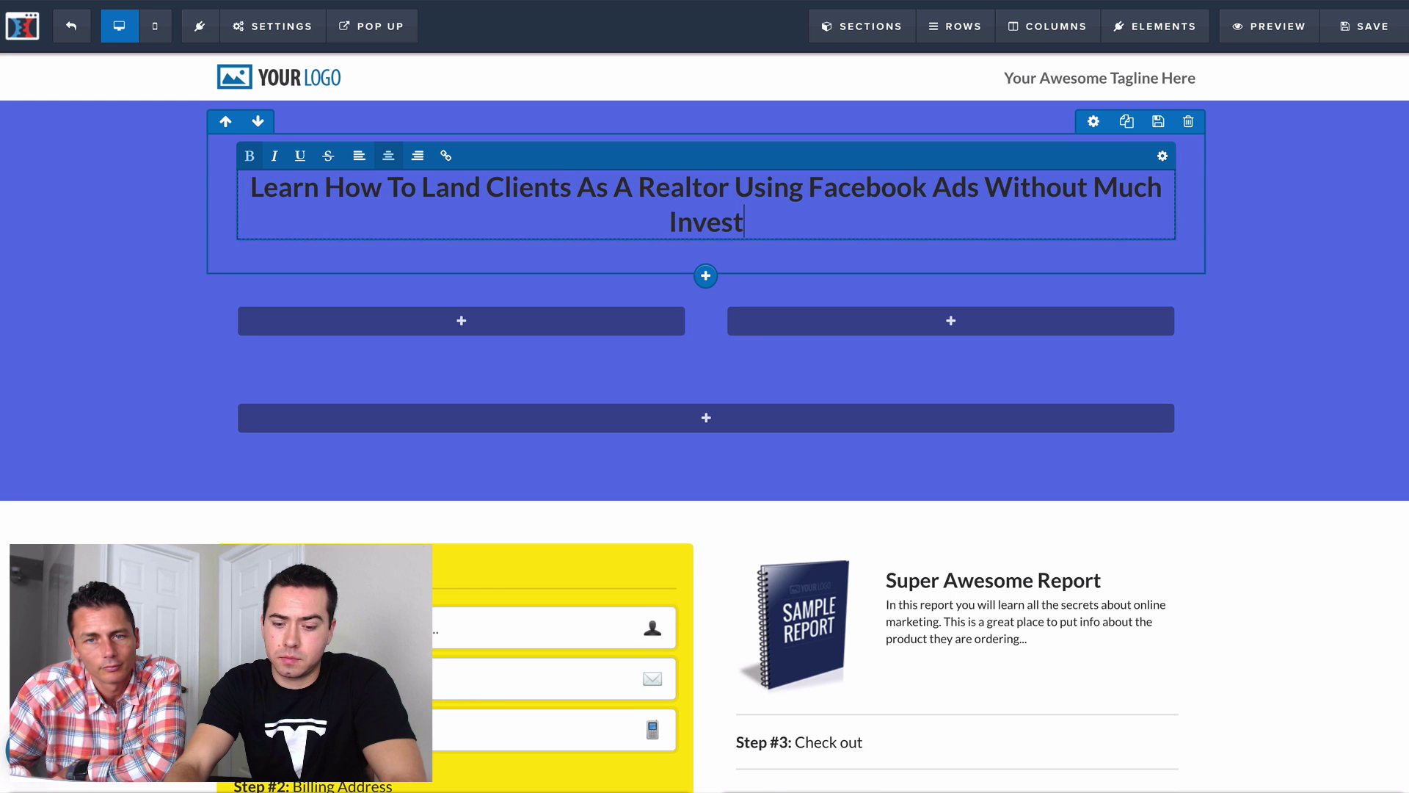
{"action": "type", "text": "ment You"}
{"action": "key", "text": "BackSpace"}
{"action": "key", "text": "BackSpace"}
{"action": "key", "text": "BackSpace"}
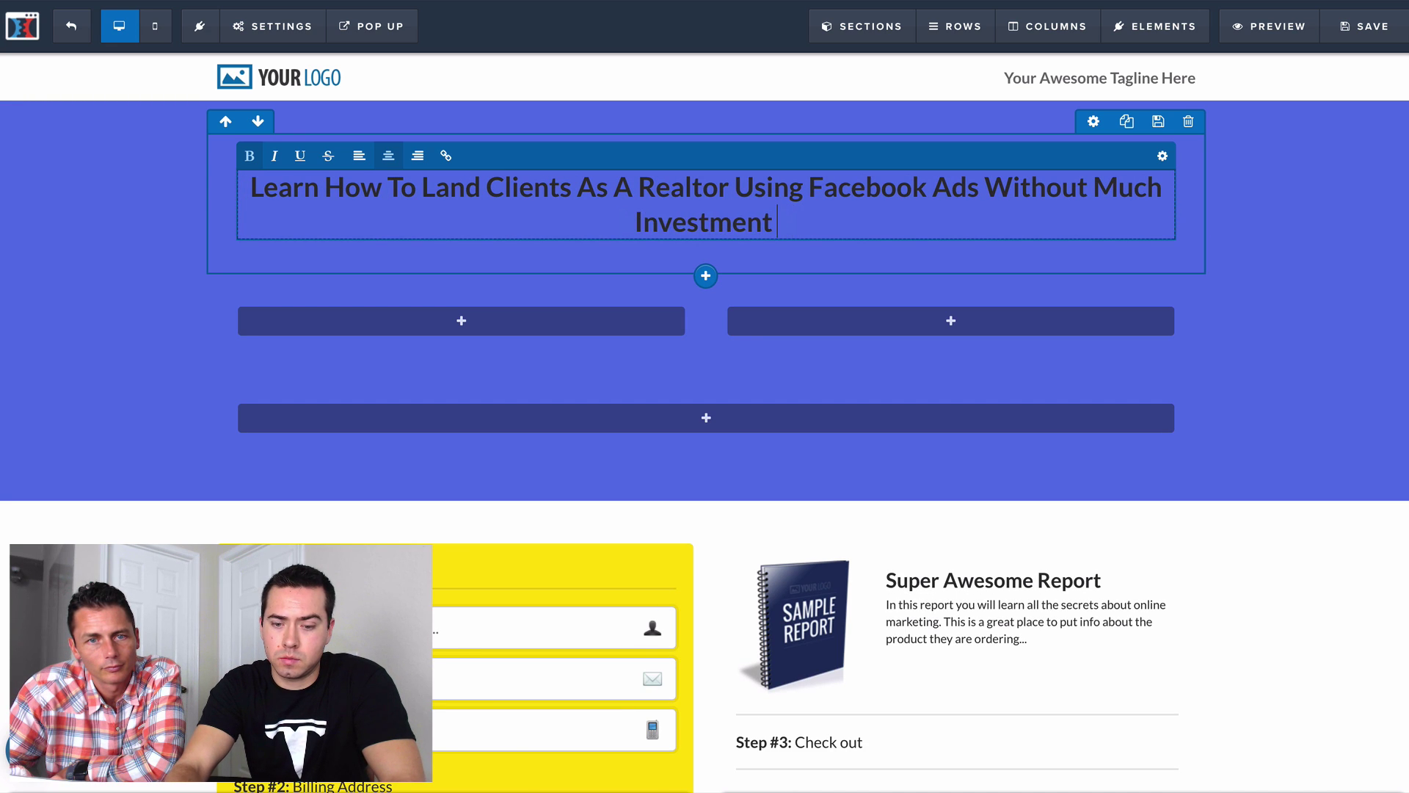
{"action": "type", "text": "Of Your Time"}
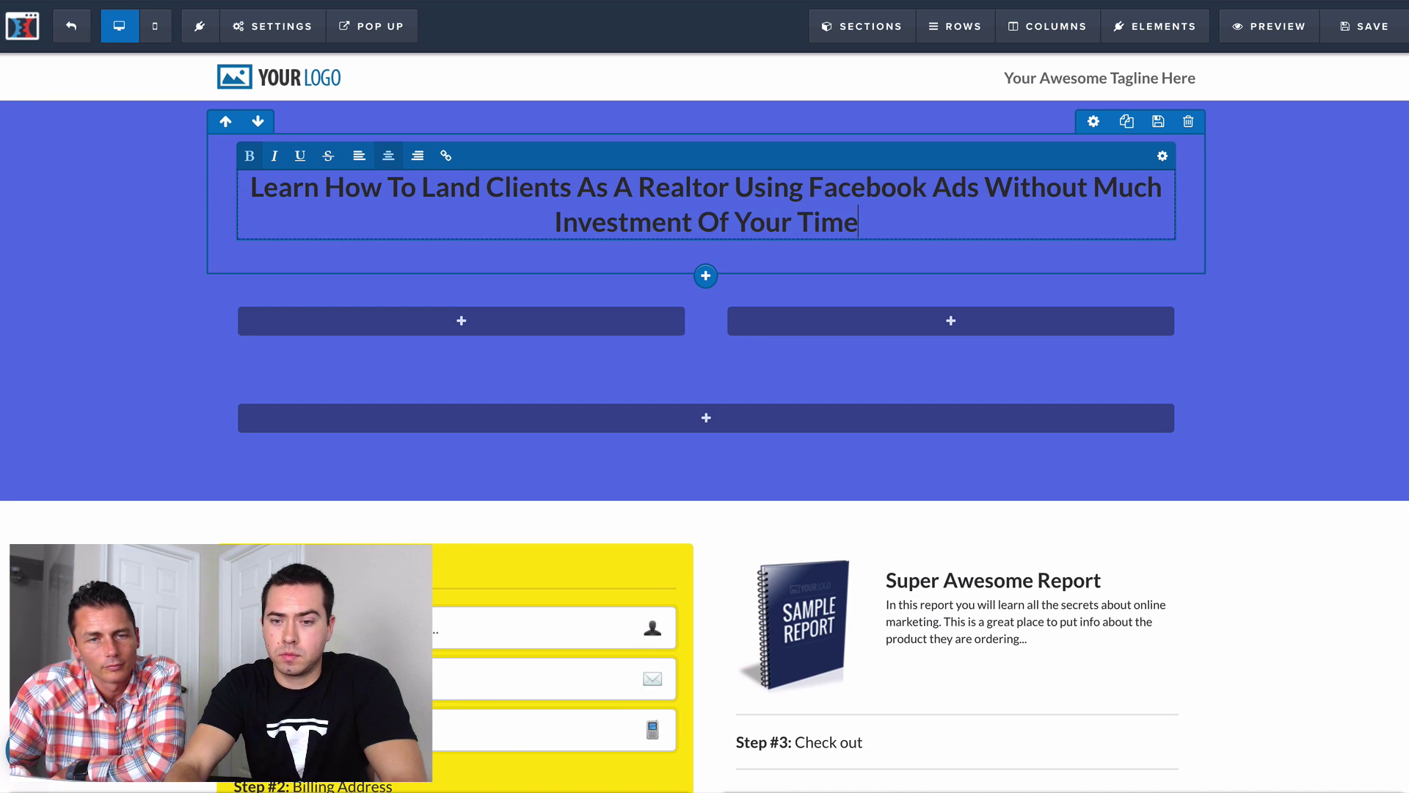
- Finish editing the headline text and give its one-column row a 10px corner radius on all edges
{"action": "left_click", "coordinate": [1338, 333]}
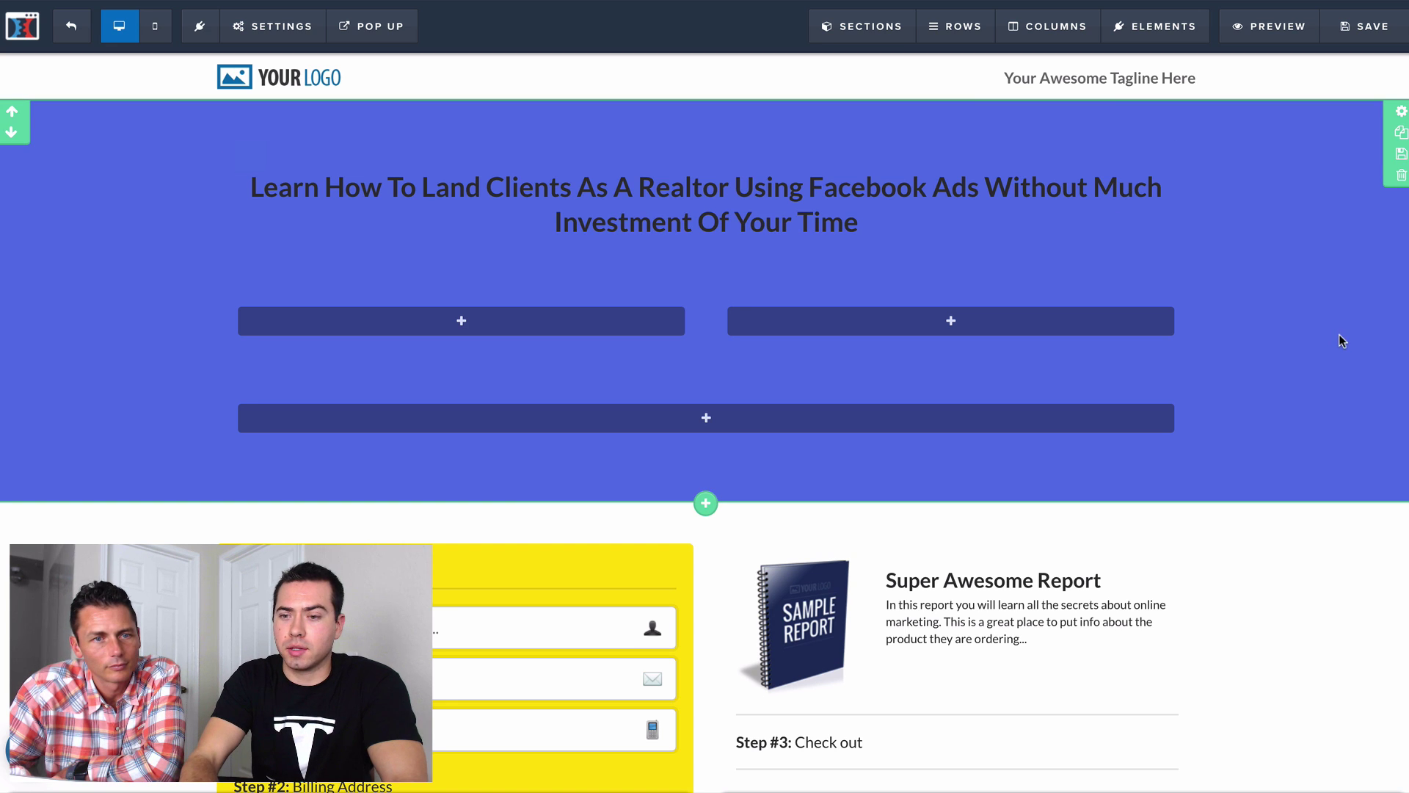
{"action": "mouse_move", "coordinate": [1084, 188]}
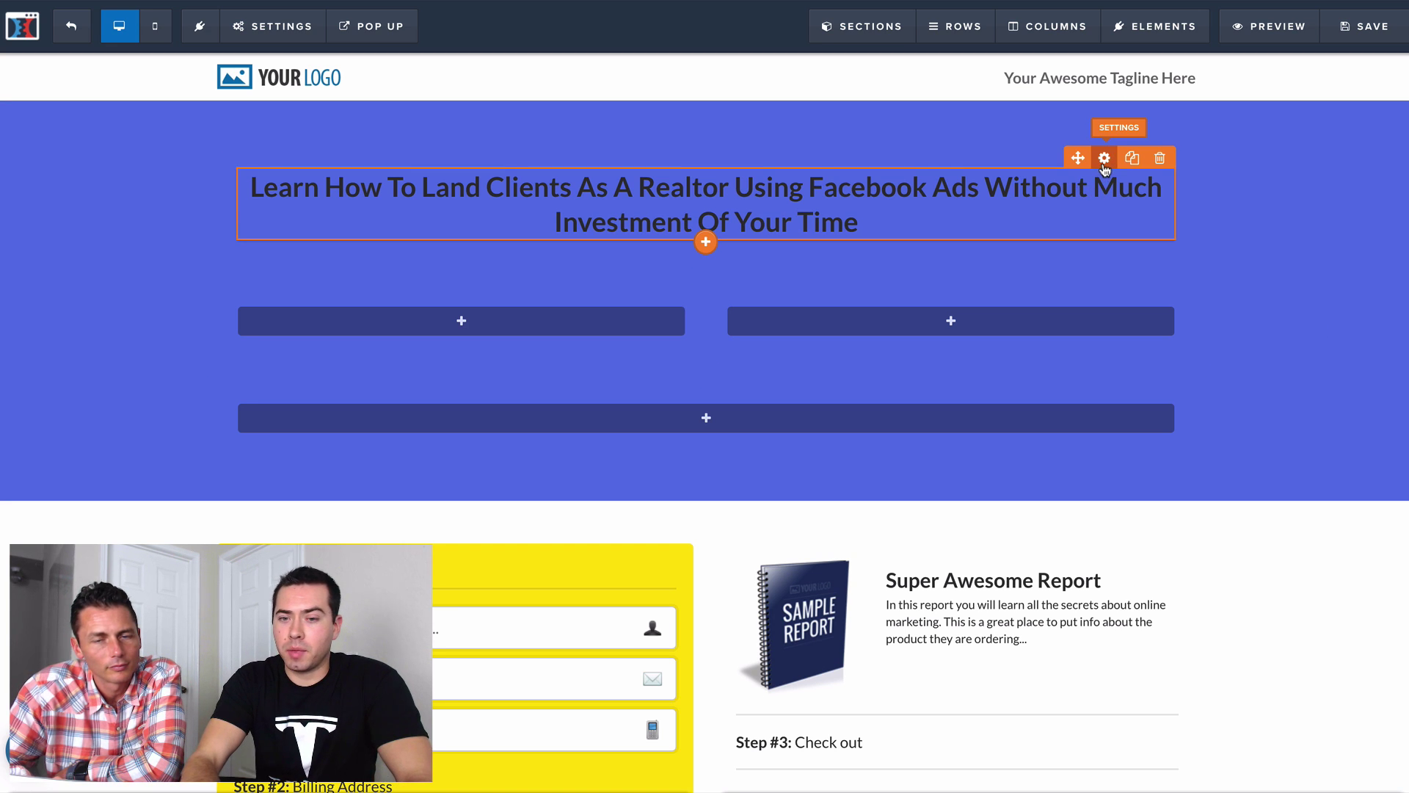
{"action": "mouse_move", "coordinate": [1200, 194]}
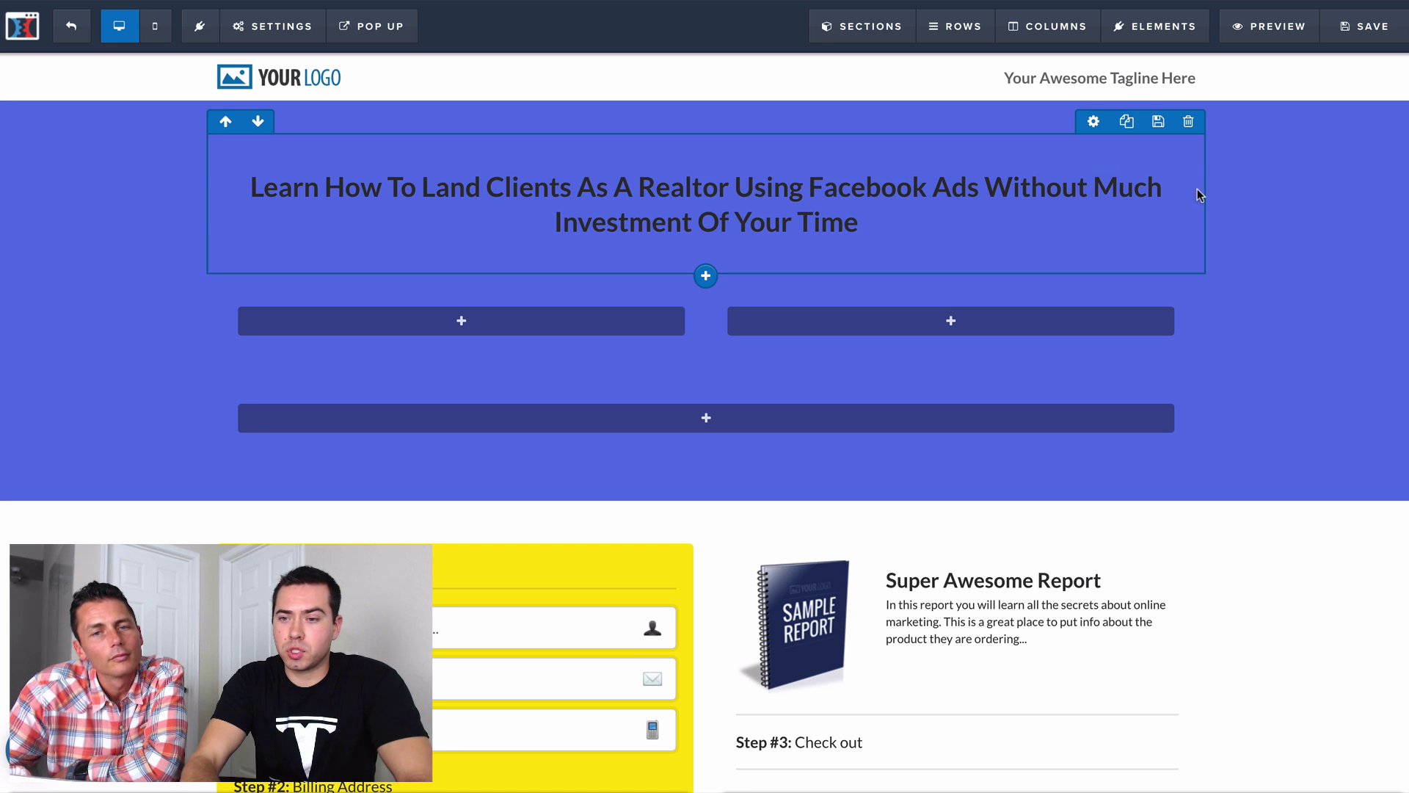
{"action": "left_click", "coordinate": [1094, 122]}
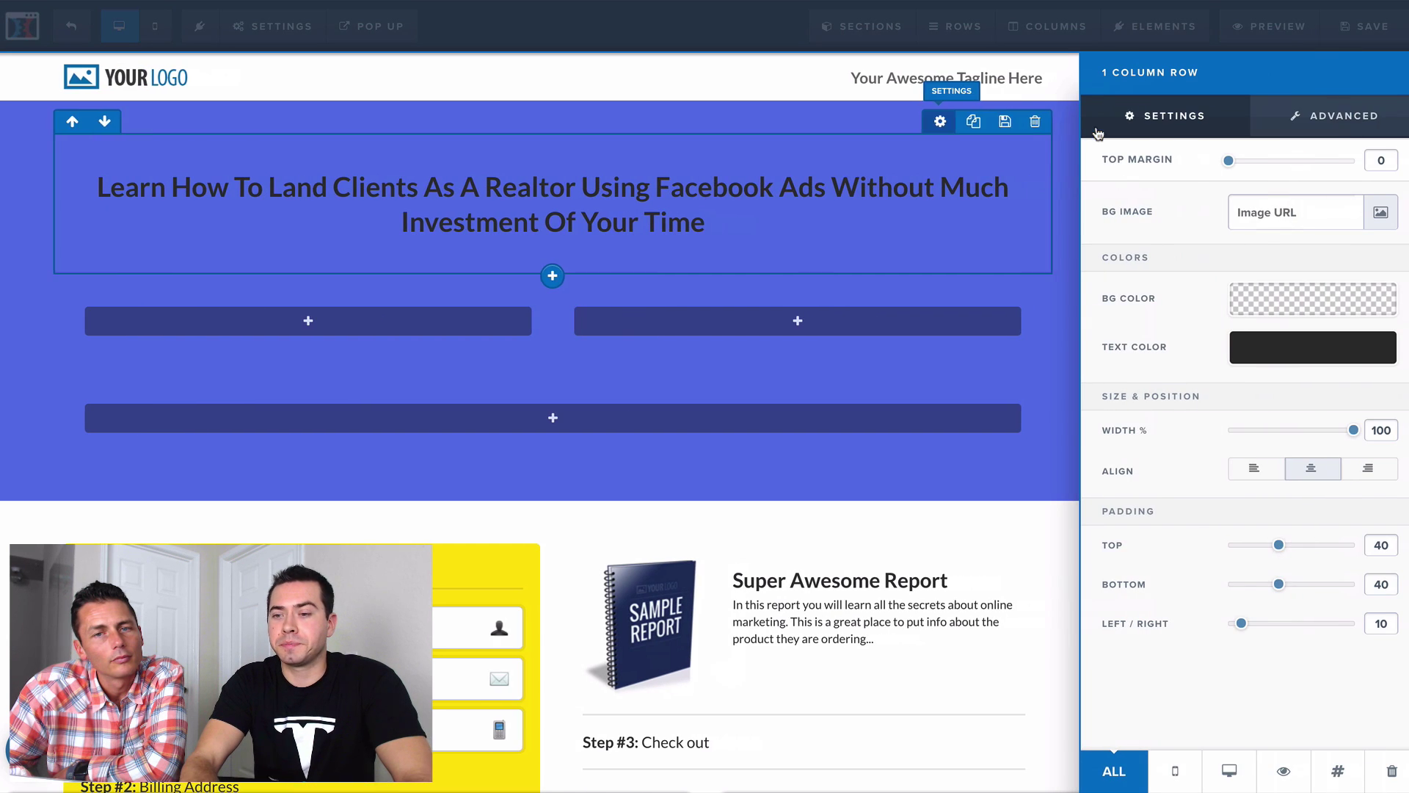
{"action": "left_click", "coordinate": [1342, 117]}
{"action": "left_click", "coordinate": [1371, 212]}
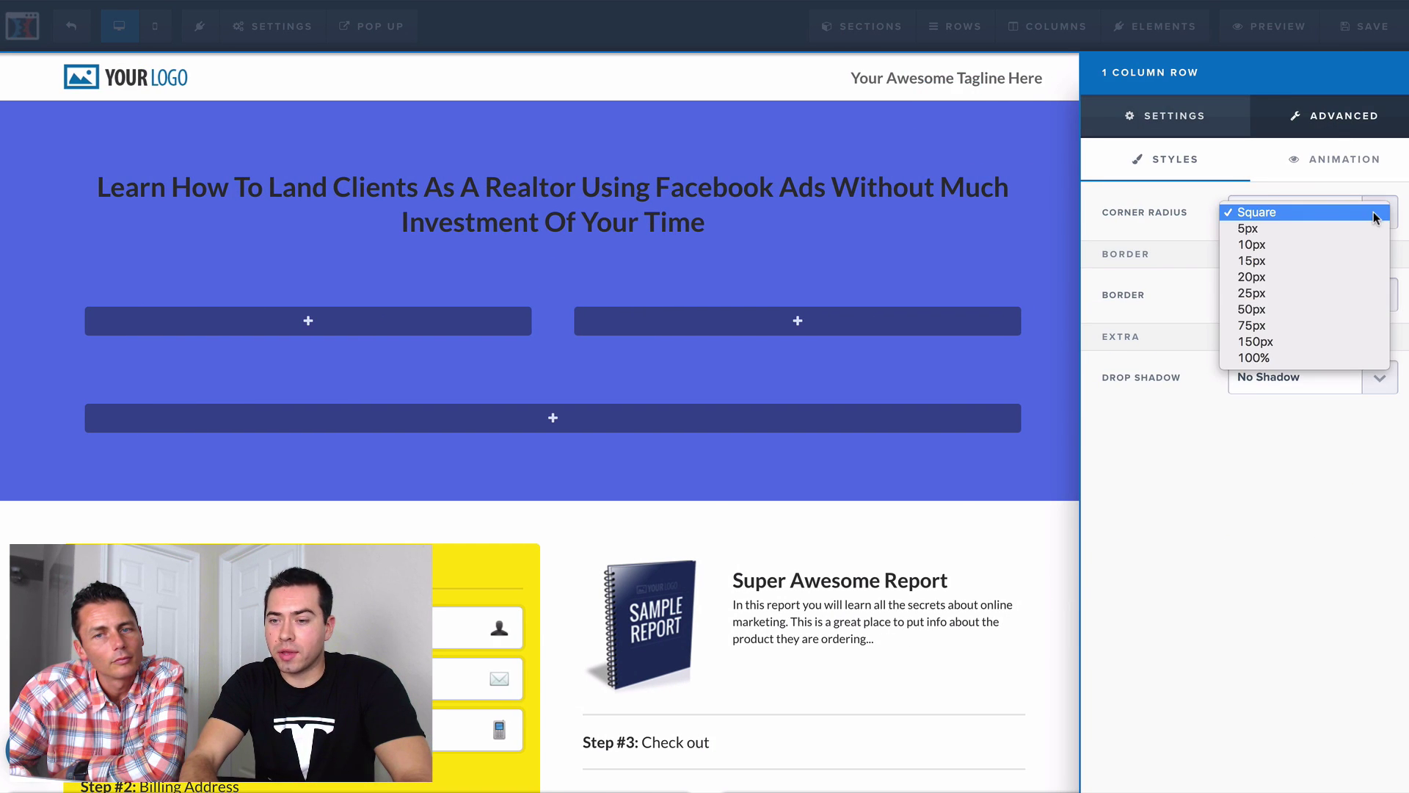
{"action": "left_click", "coordinate": [1356, 247]}
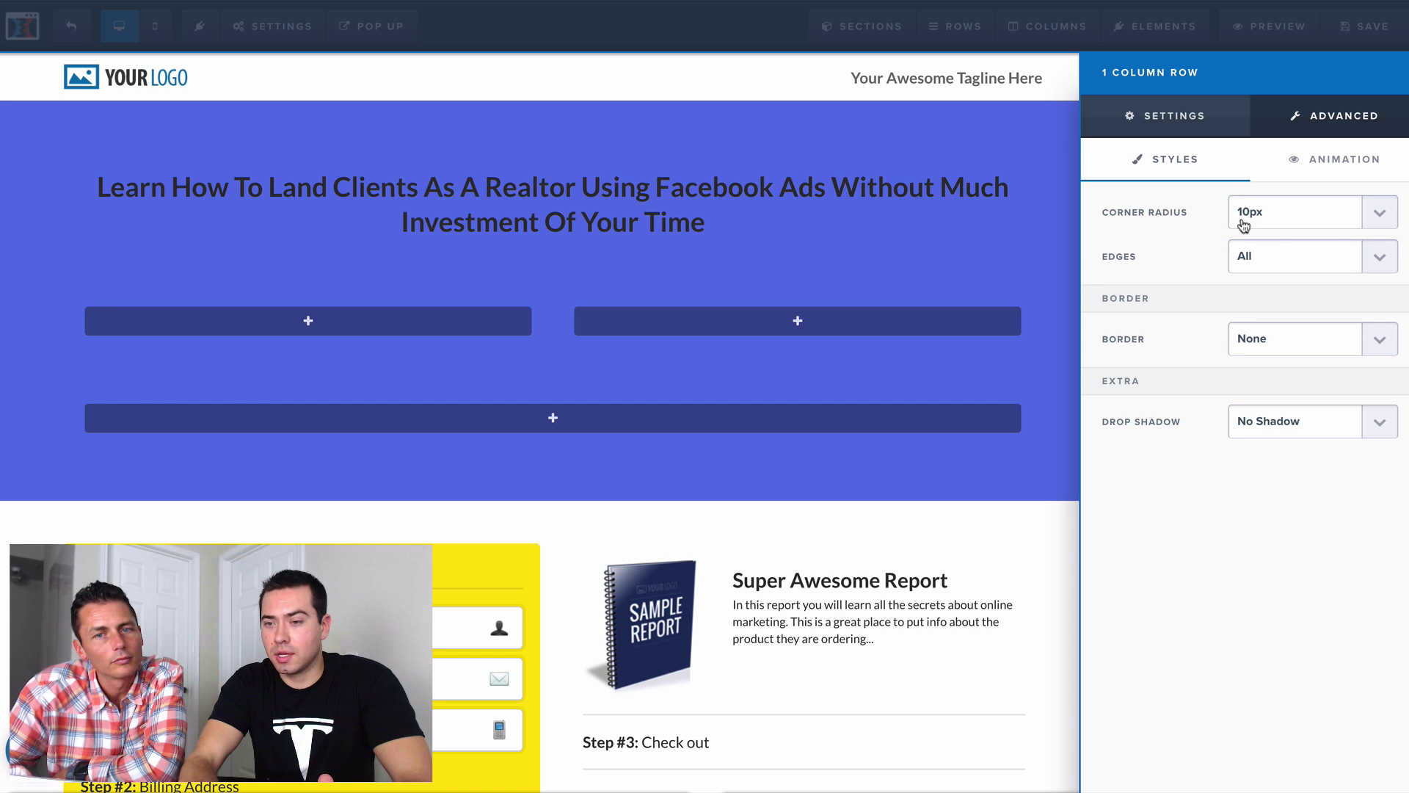
- Add a full solid 1px border to the headline row, colored nearly opaque black, rgba(0, 0, 0, 0.98)
{"action": "left_click", "coordinate": [1376, 341]}
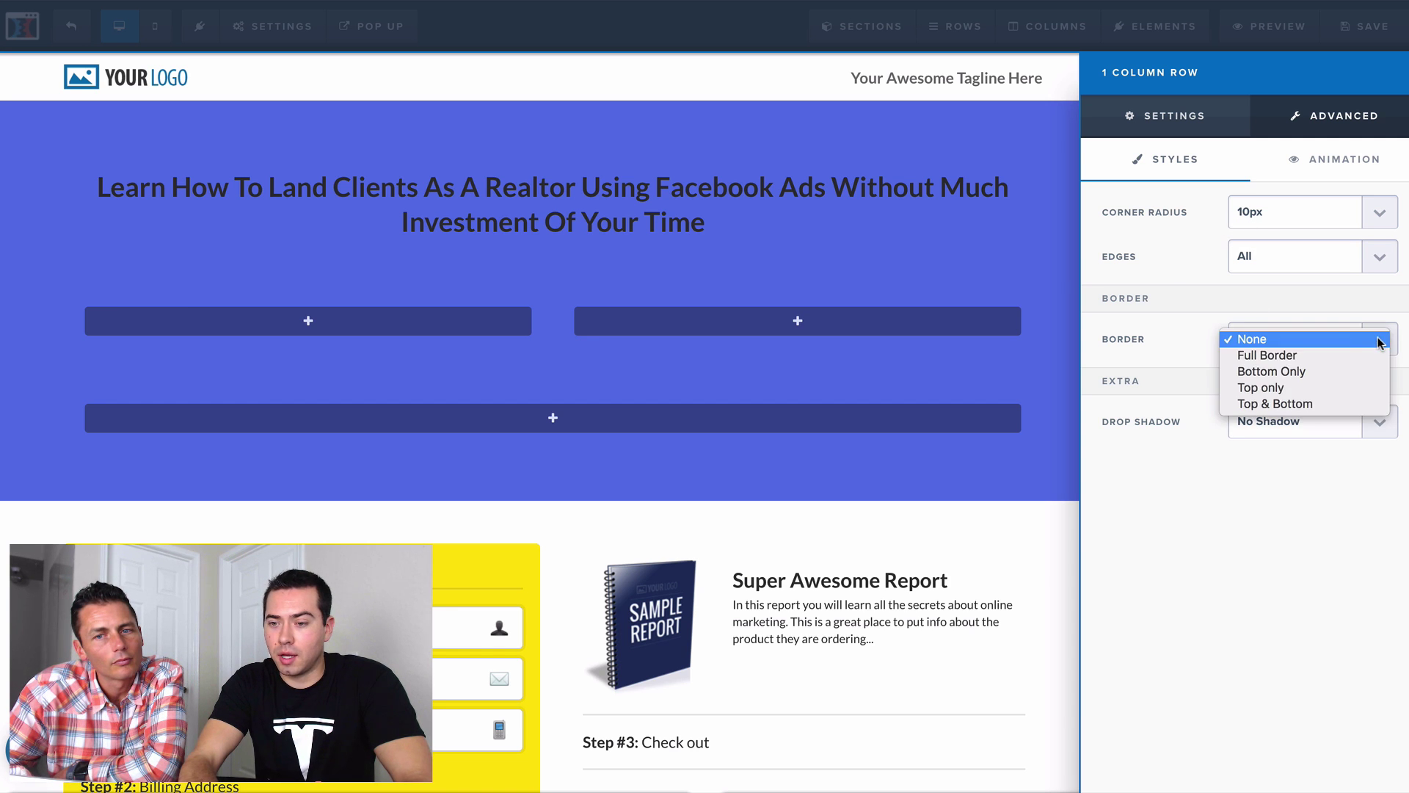
{"action": "left_click", "coordinate": [1356, 355]}
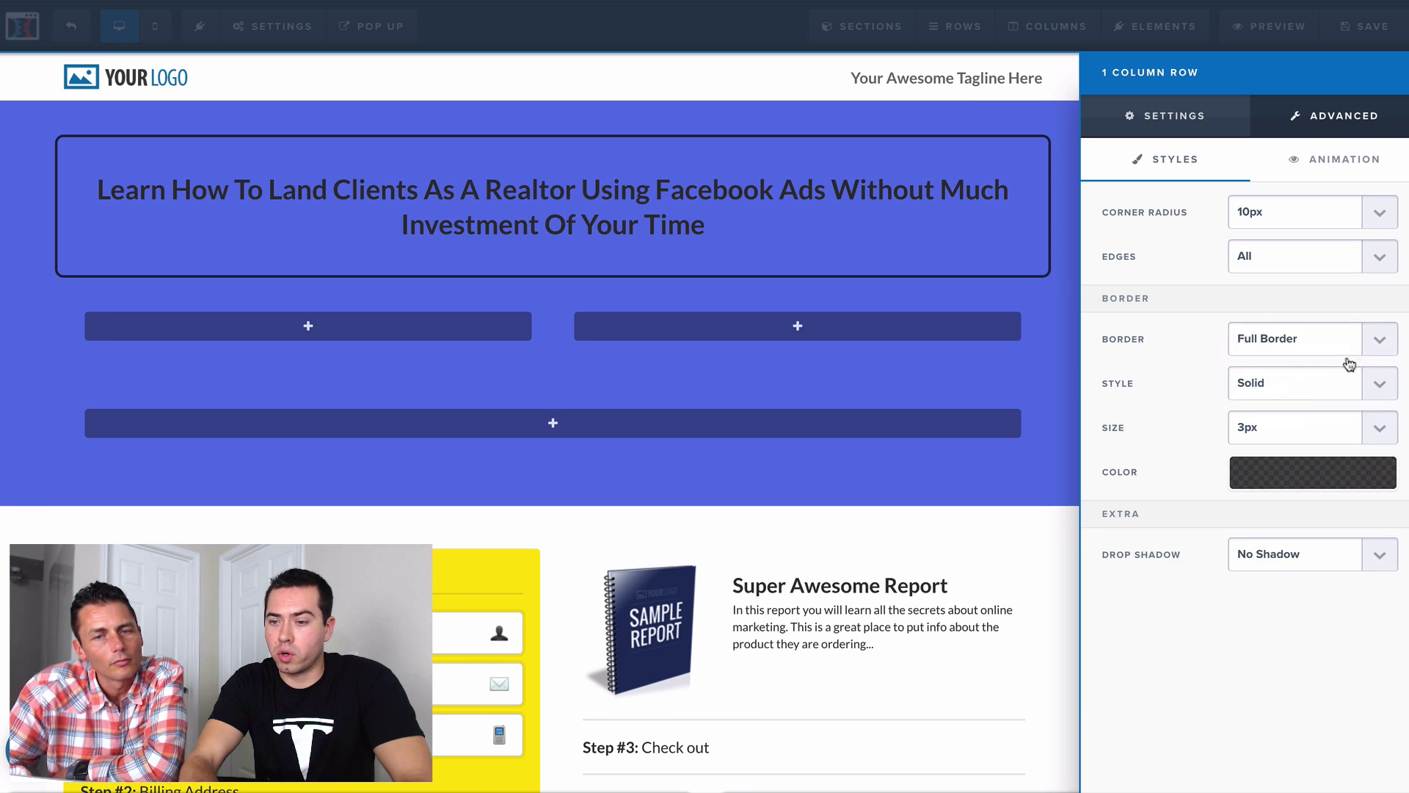
{"action": "left_click", "coordinate": [1377, 418]}
{"action": "left_click", "coordinate": [1353, 396]}
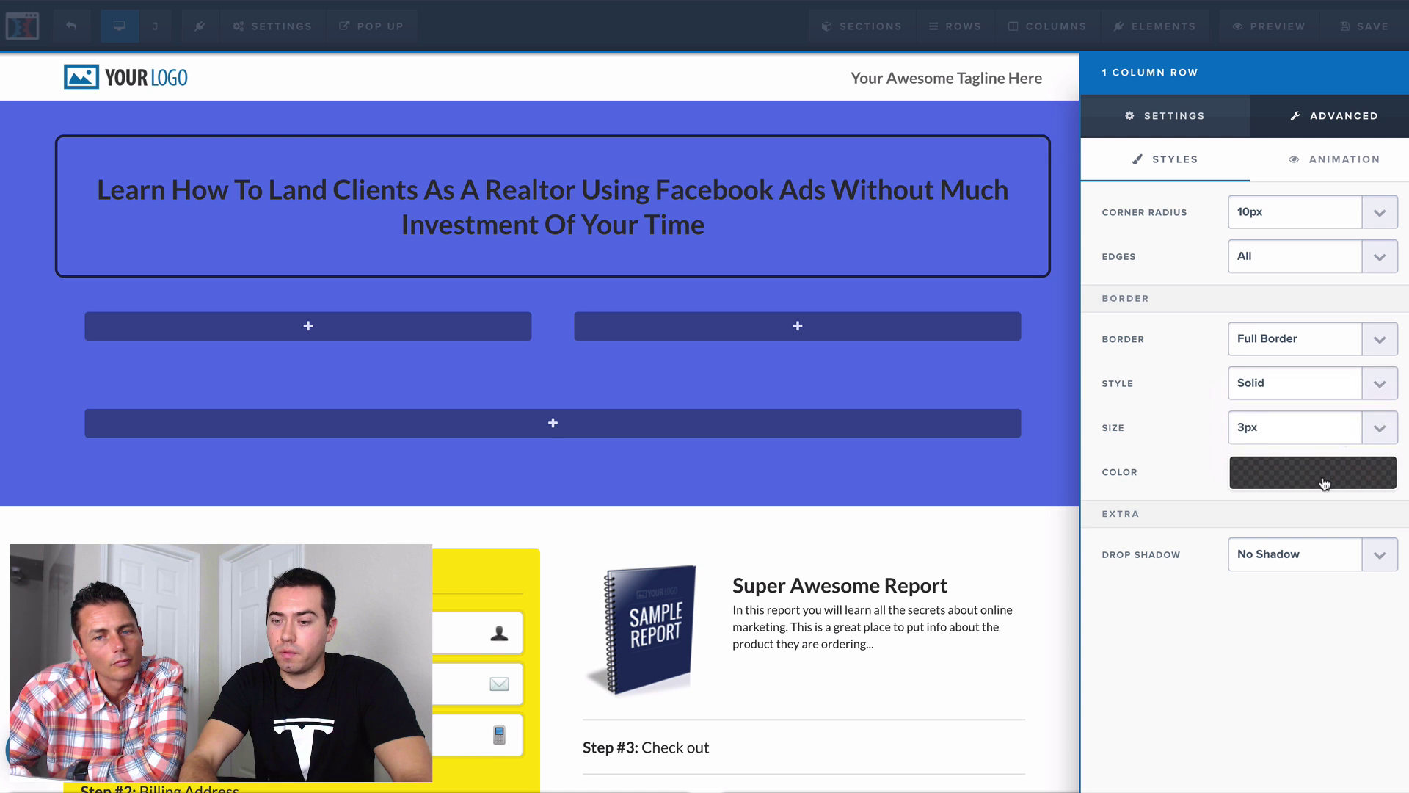
{"action": "left_click", "coordinate": [1325, 484]}
{"action": "left_click_drag", "start_coordinate": [1345, 648], "coordinate": [1392, 648]}
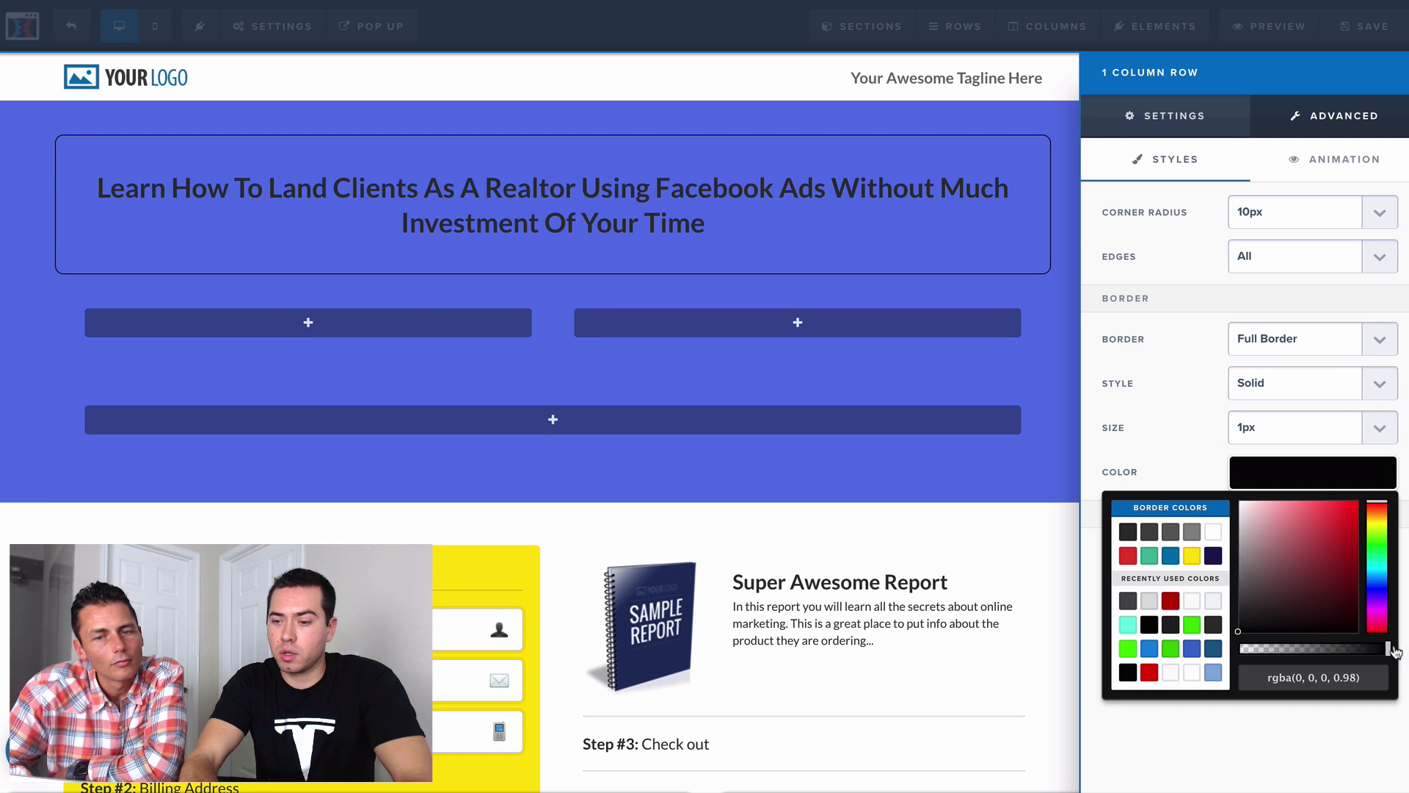
{"action": "left_click", "coordinate": [1183, 433]}
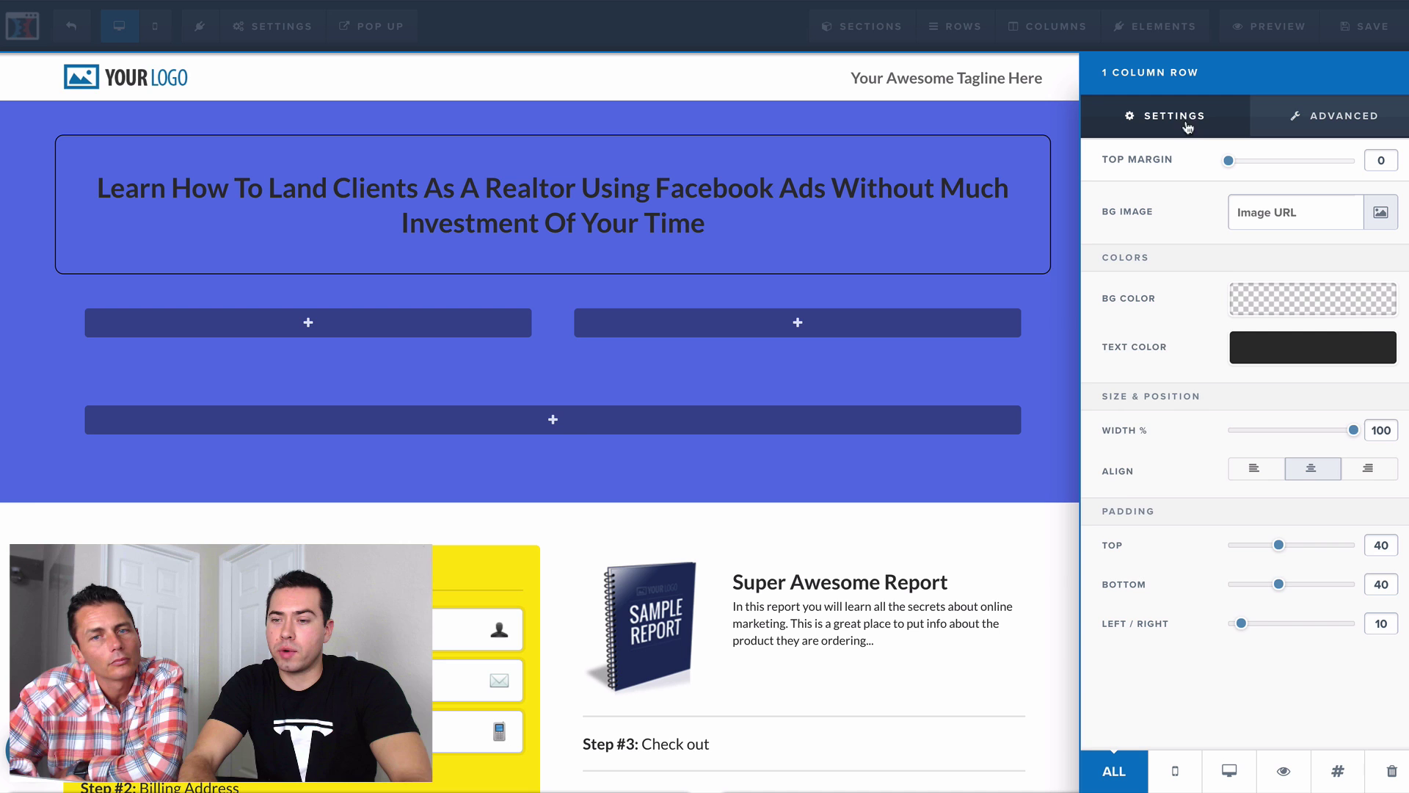
- Give the headline row a white #ffffff background and set its top and bottom padding to 15
{"action": "left_click", "coordinate": [1311, 309]}
{"action": "left_click", "coordinate": [1214, 359]}
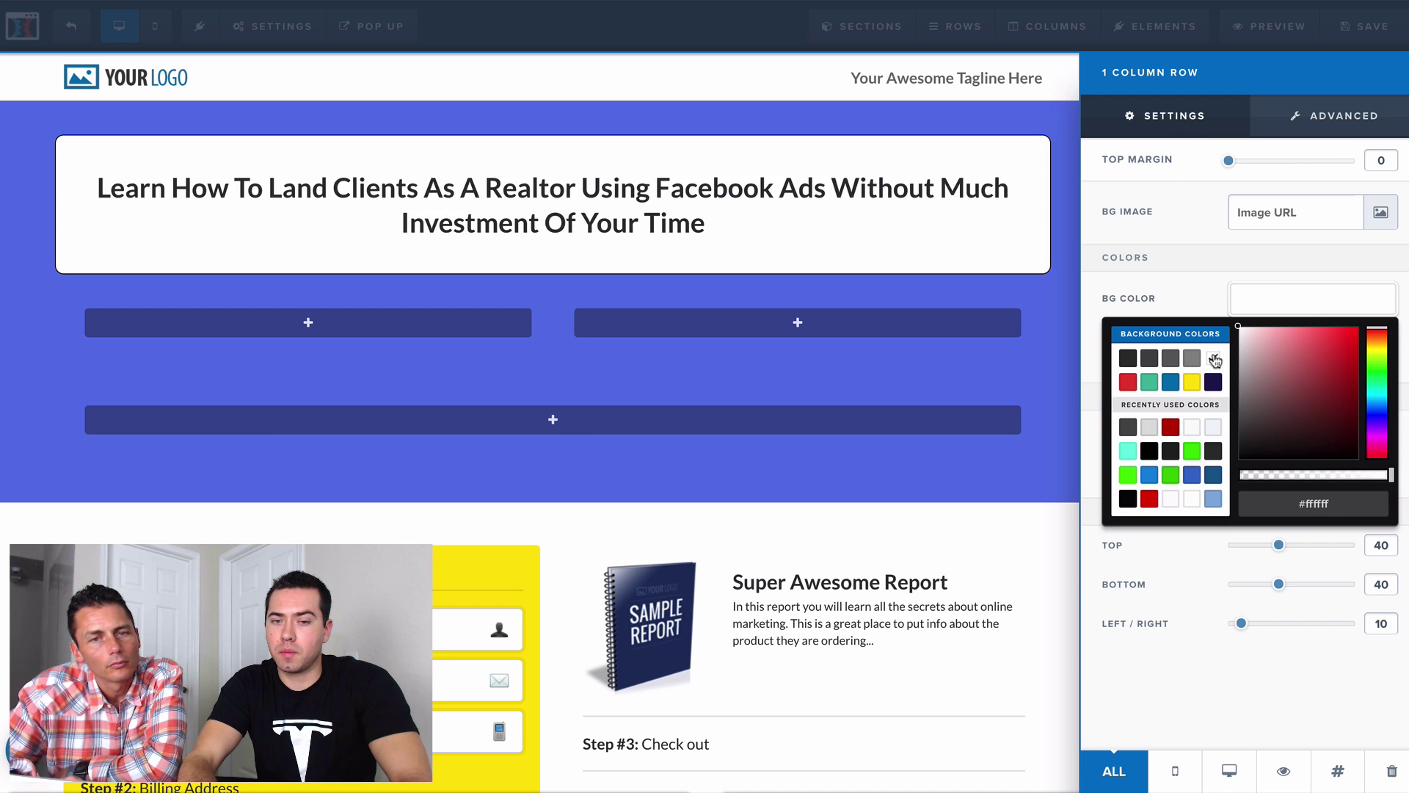
{"action": "left_click", "coordinate": [1196, 262]}
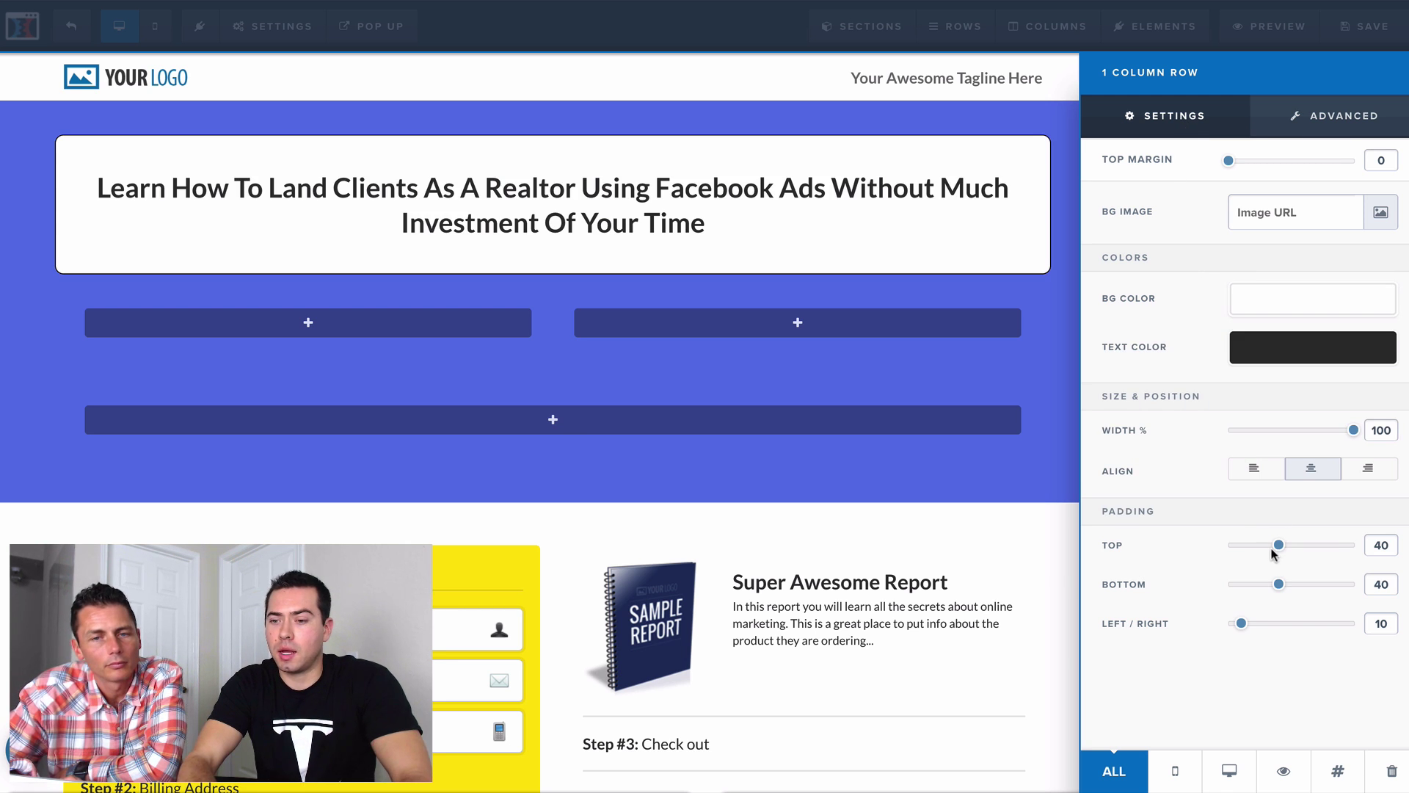
{"action": "left_click_drag", "start_coordinate": [1277, 545], "coordinate": [1247, 547]}
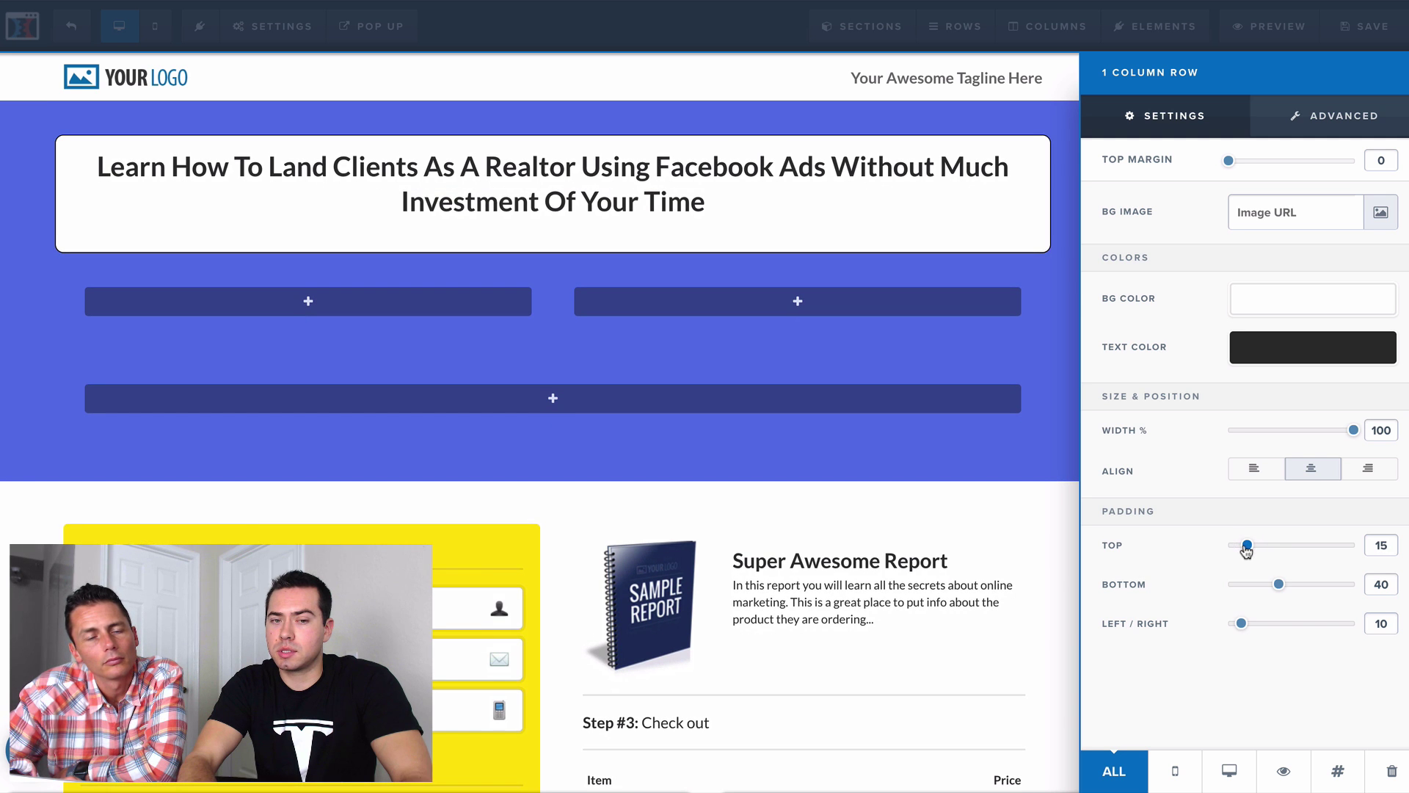
{"action": "left_click_drag", "start_coordinate": [1277, 585], "coordinate": [1247, 585]}
{"action": "left_click", "coordinate": [982, 273]}
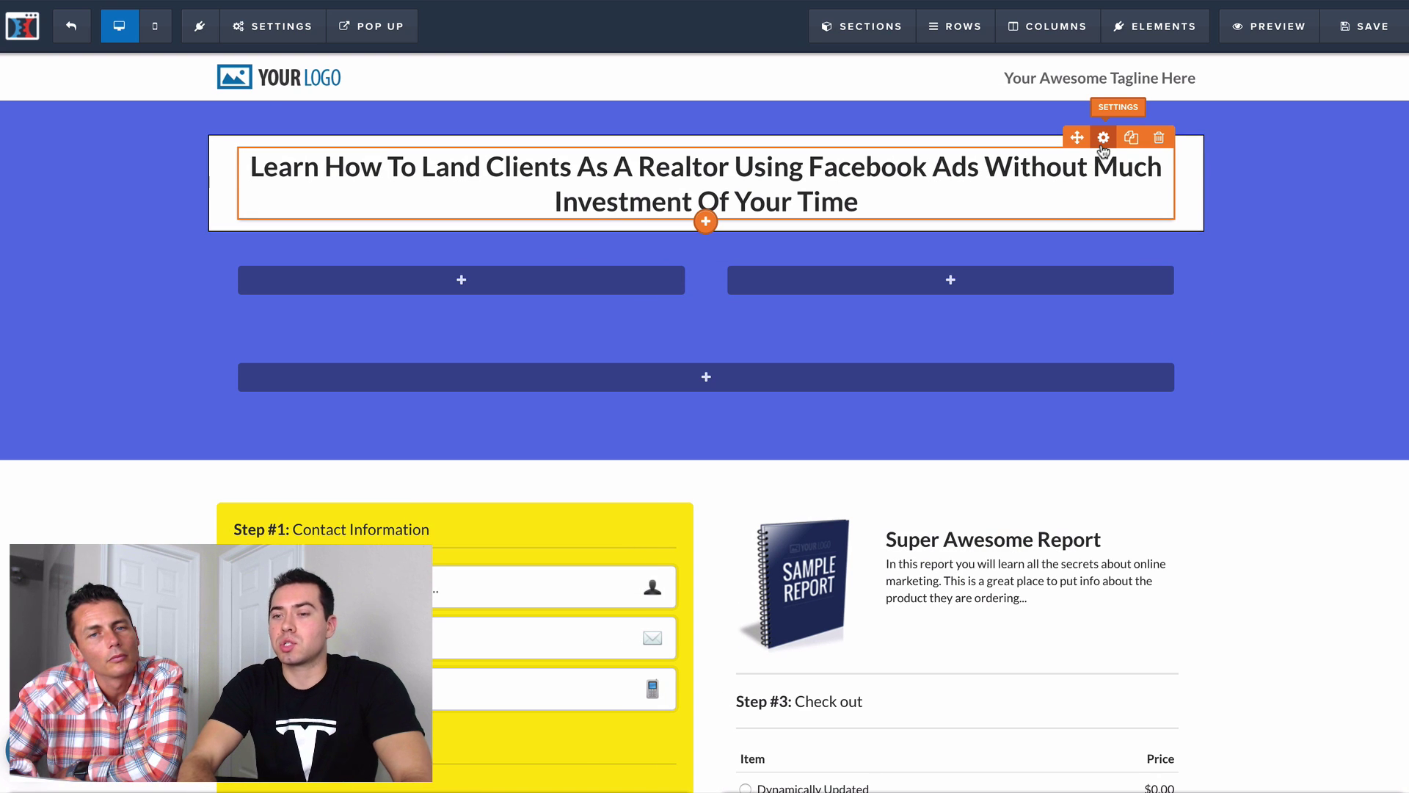
- Set the headline's font size to 46
{"action": "left_click", "coordinate": [1103, 149]}
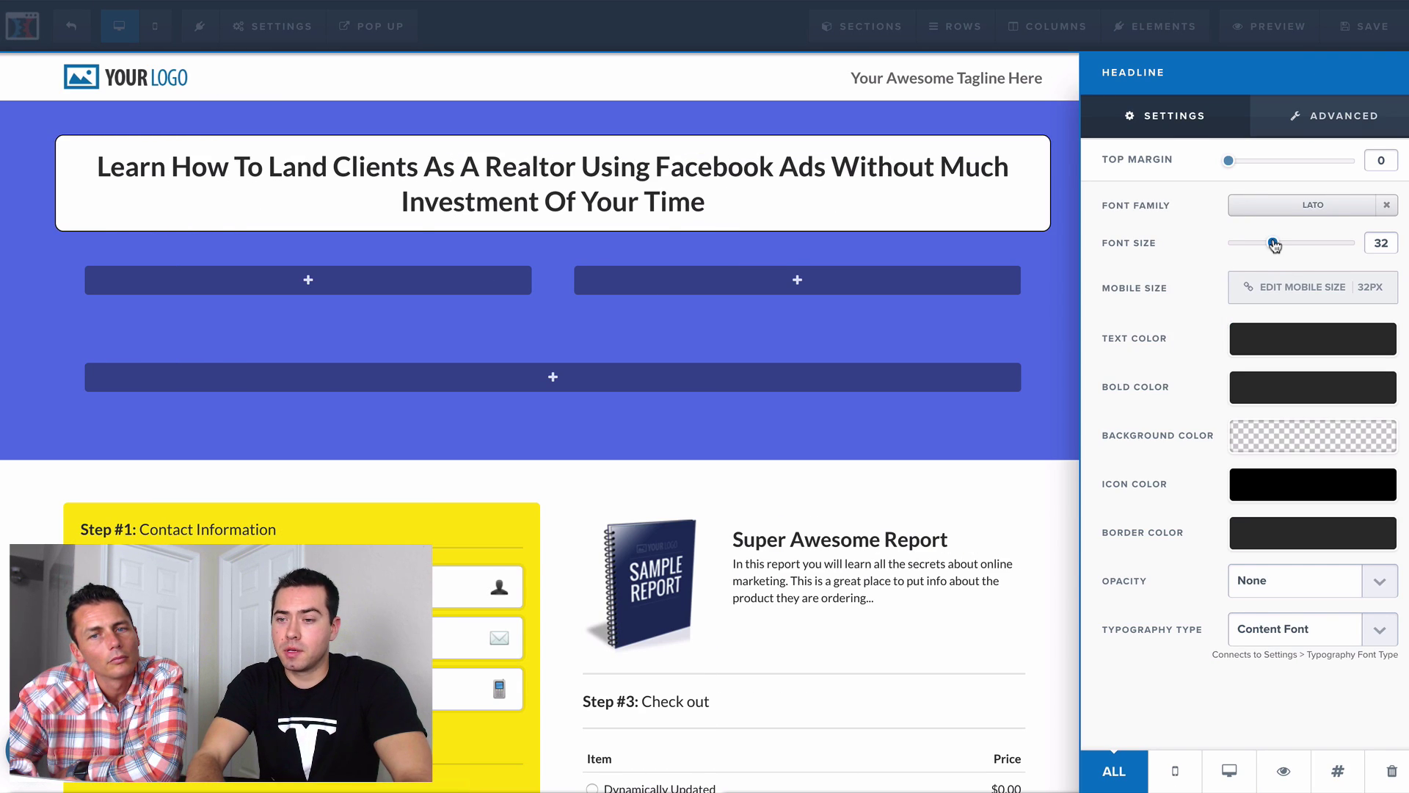
{"action": "left_click_drag", "start_coordinate": [1274, 245], "coordinate": [1301, 247]}
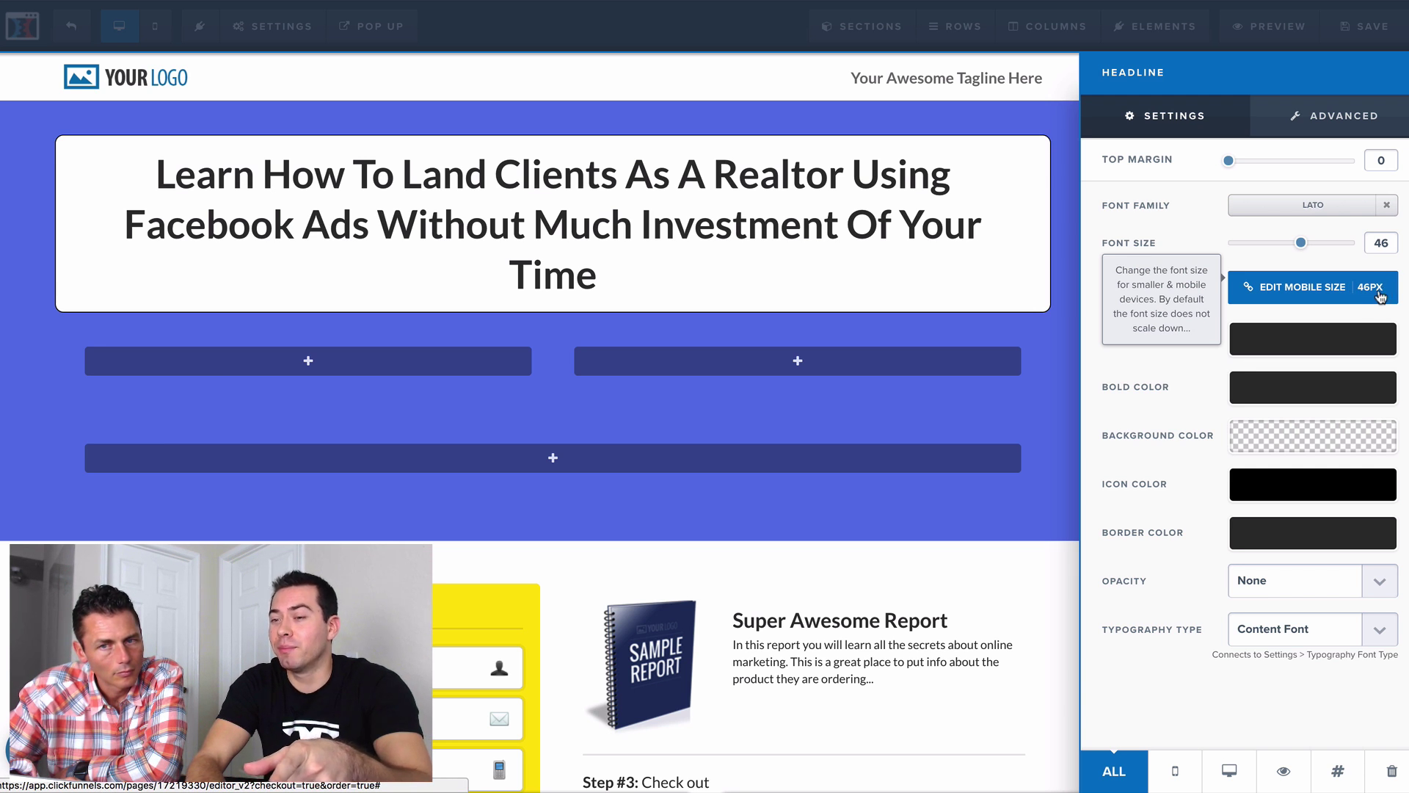
{"action": "left_click", "coordinate": [799, 299]}
- In the mobile view, give the headline its own mobile size, trying 32px before settling on 30px
{"action": "left_click", "coordinate": [155, 33]}
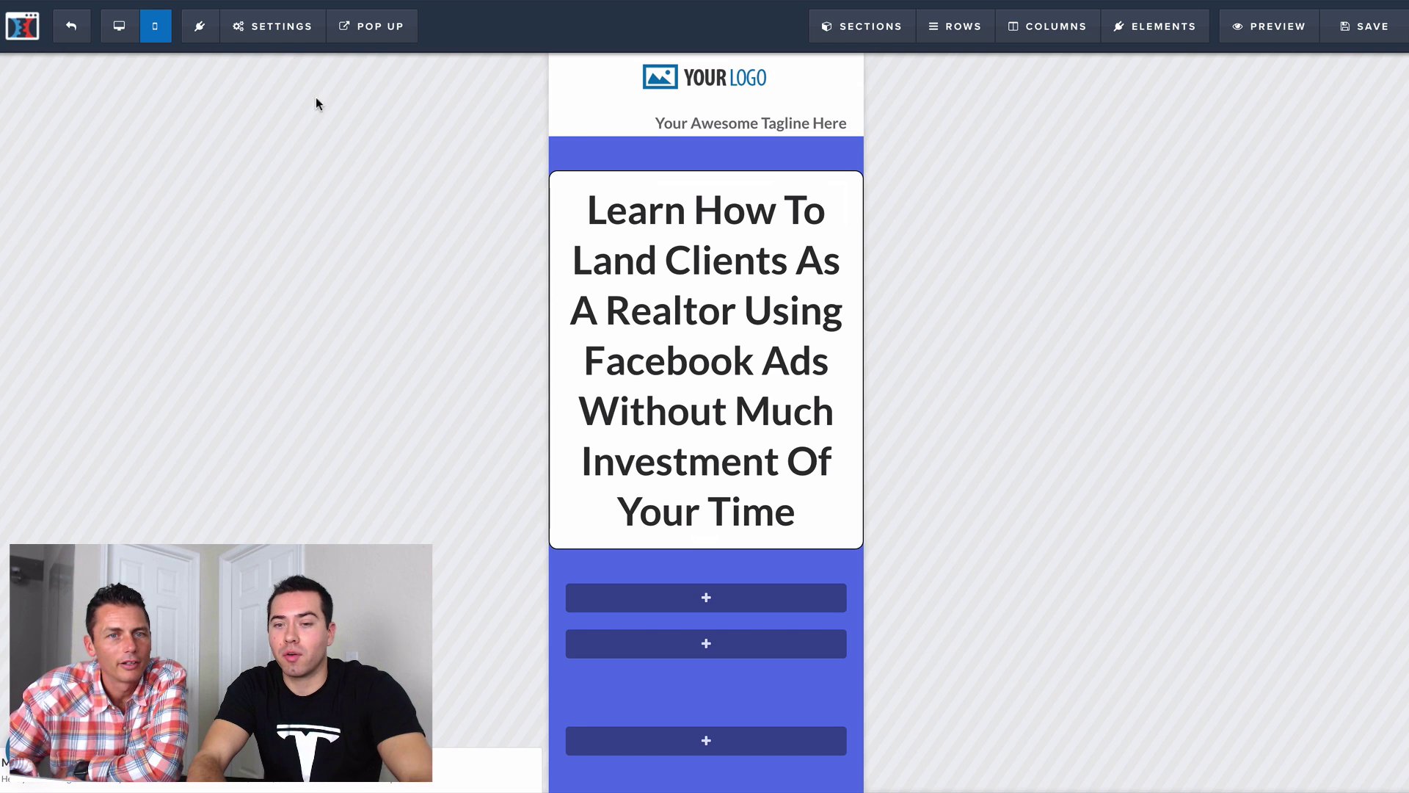
{"action": "left_click", "coordinate": [698, 182]}
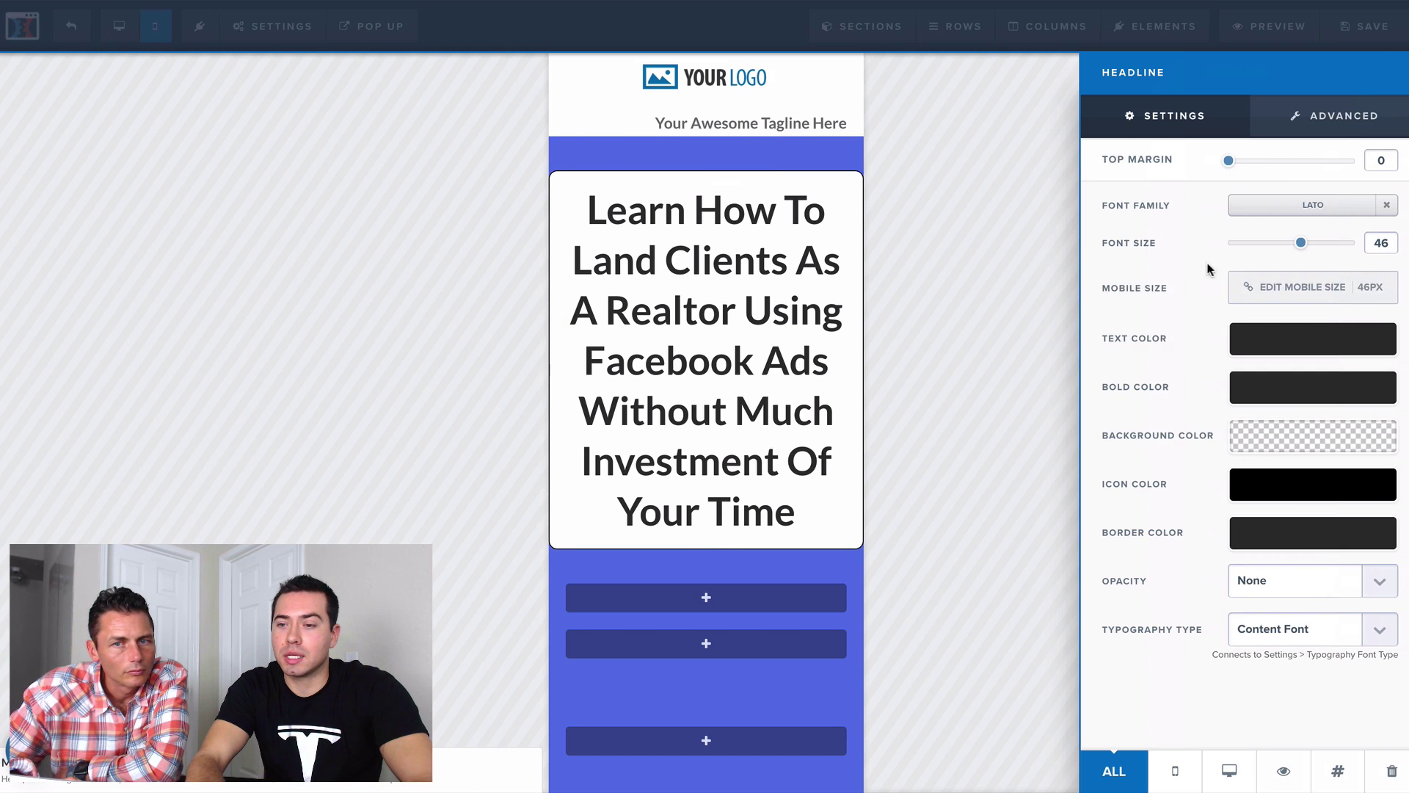
{"action": "left_click", "coordinate": [1374, 289]}
{"action": "left_click", "coordinate": [1374, 286]}
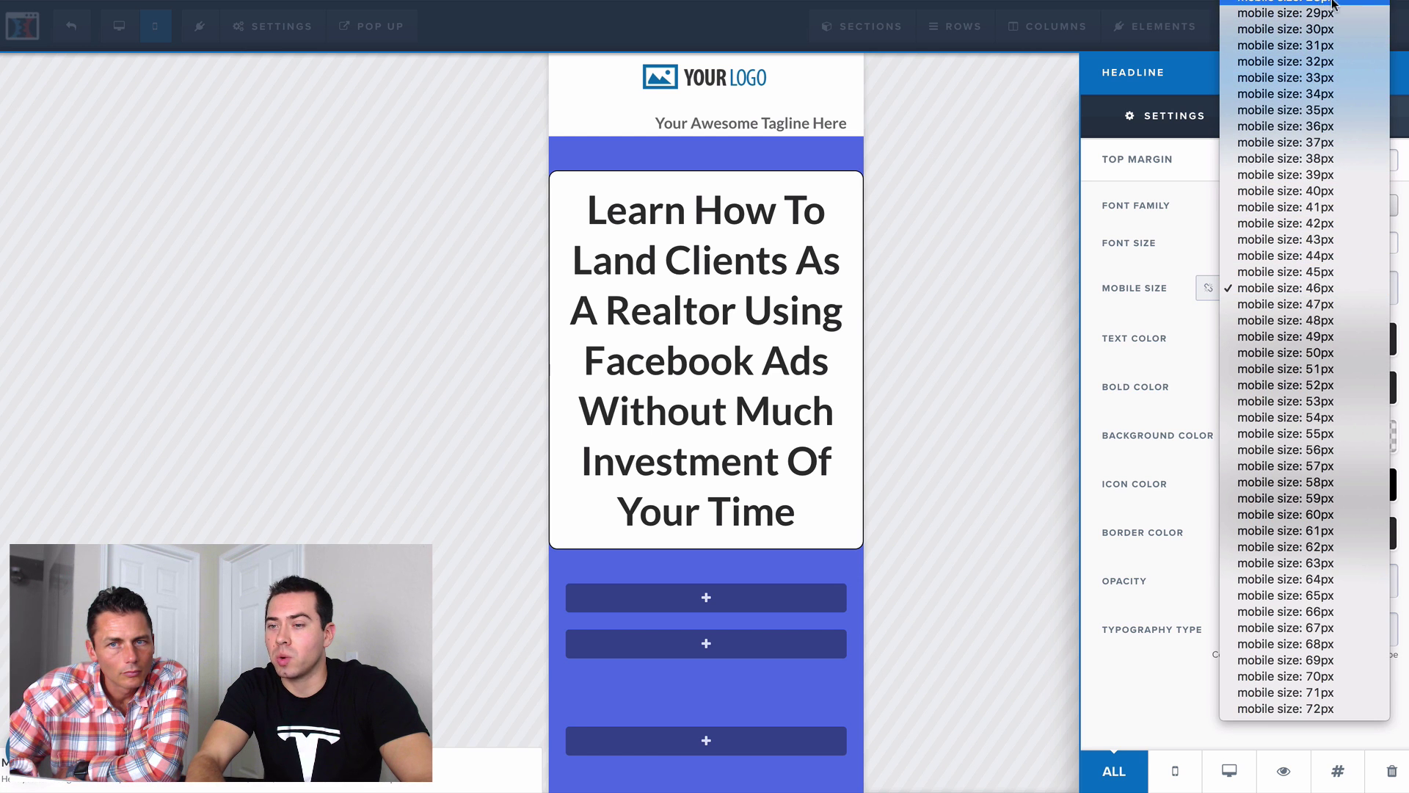
{"action": "left_click", "coordinate": [1337, 60]}
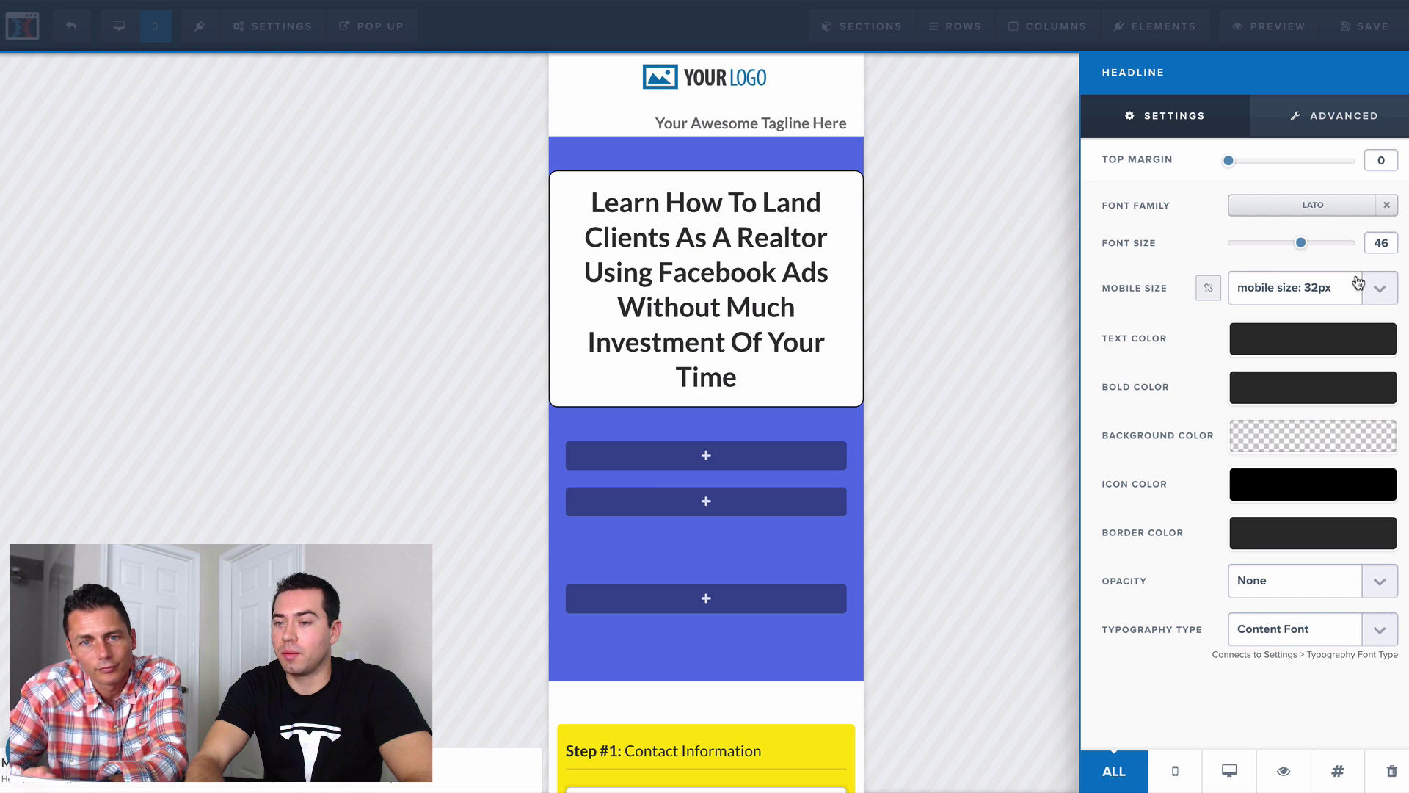
{"action": "left_click", "coordinate": [1380, 293]}
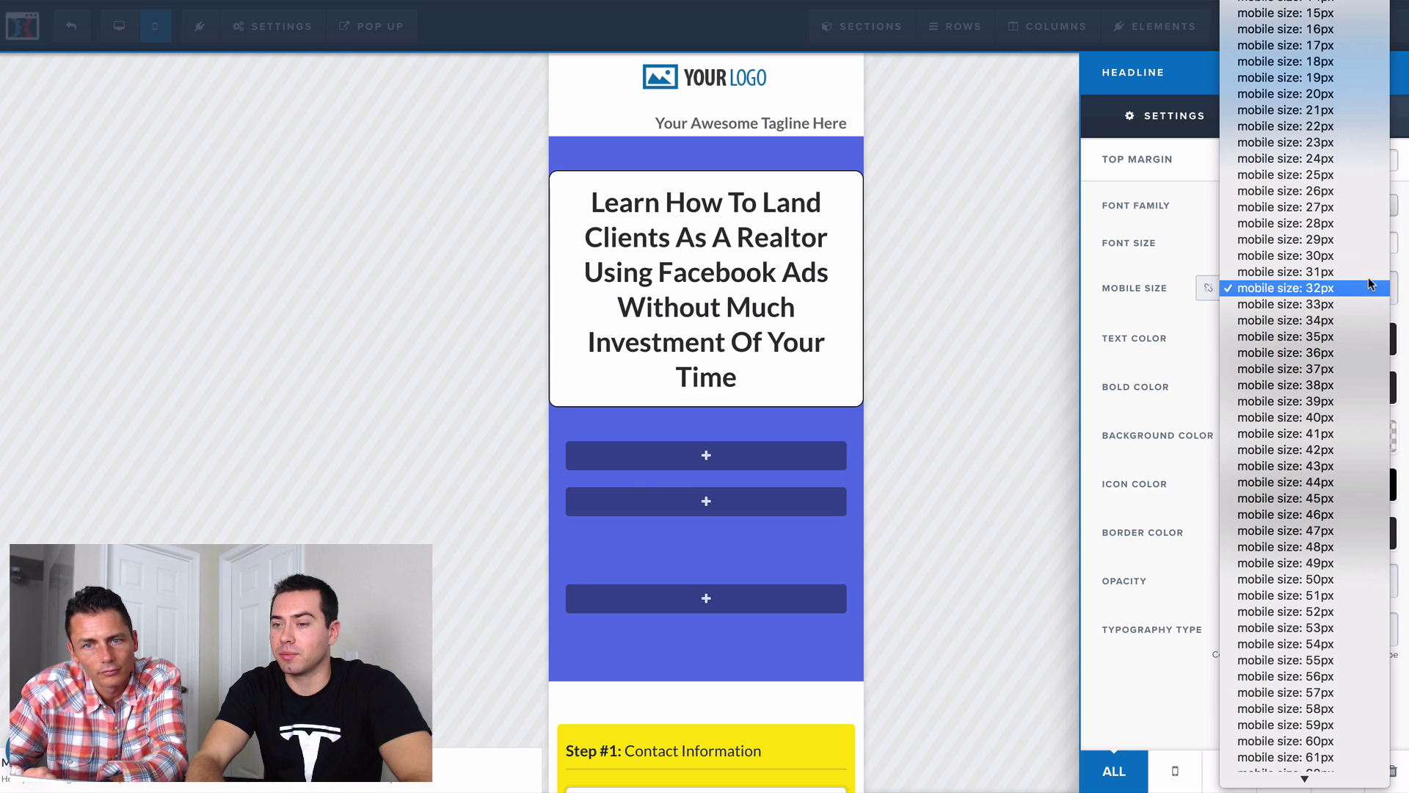
{"action": "left_click", "coordinate": [1359, 257]}
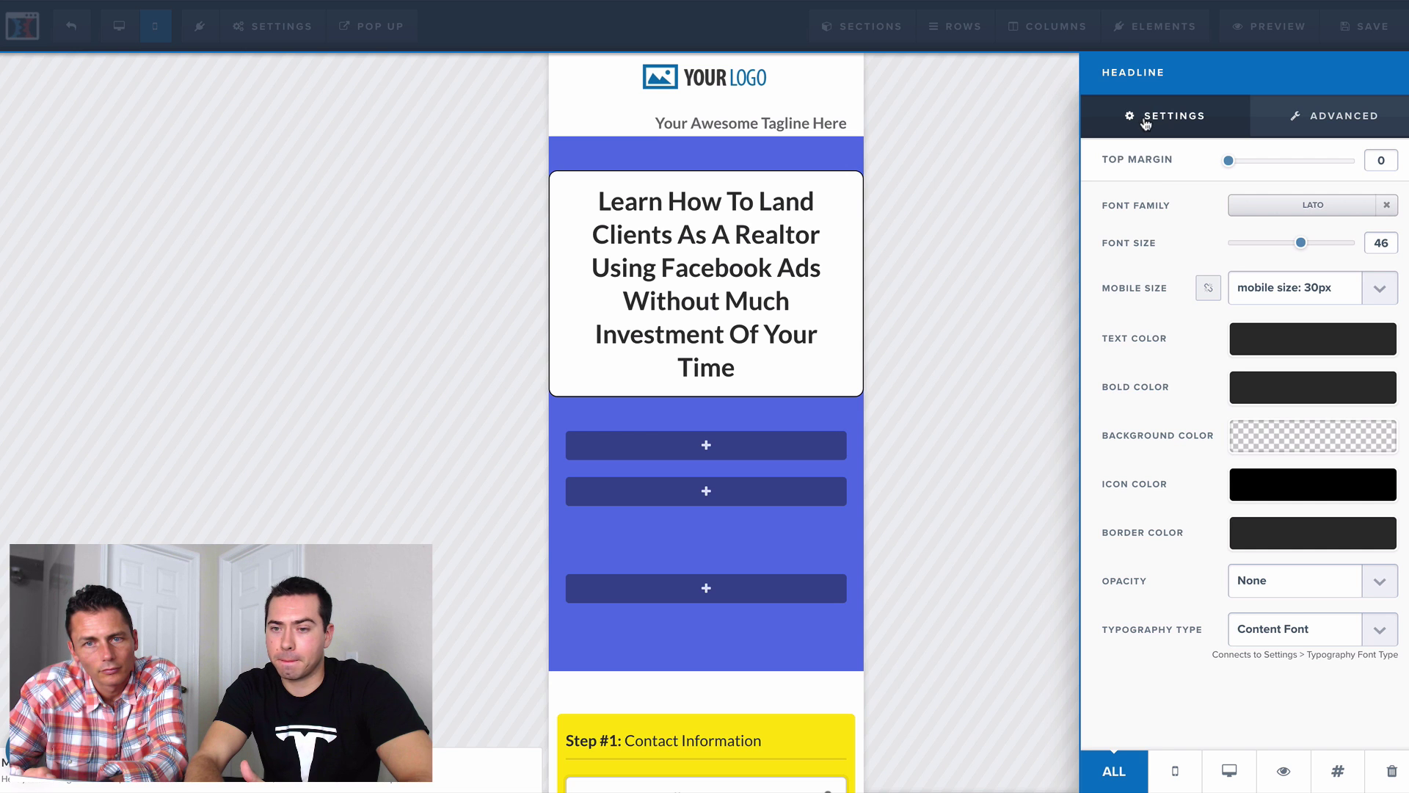
{"action": "left_click", "coordinate": [998, 266]}
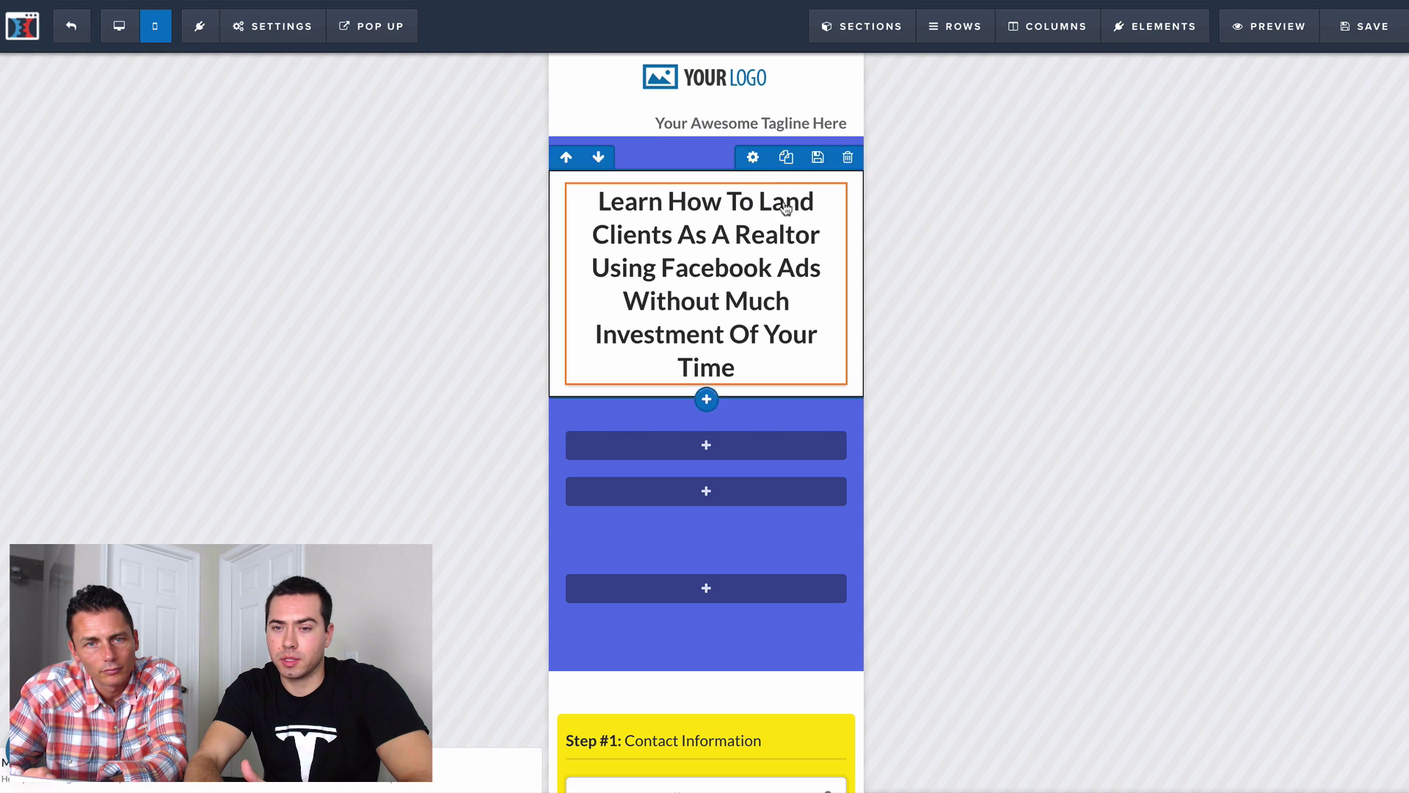
- In the desktop view, set the headline row's width to 80% and its left/right padding to 50
{"action": "left_click", "coordinate": [116, 30]}
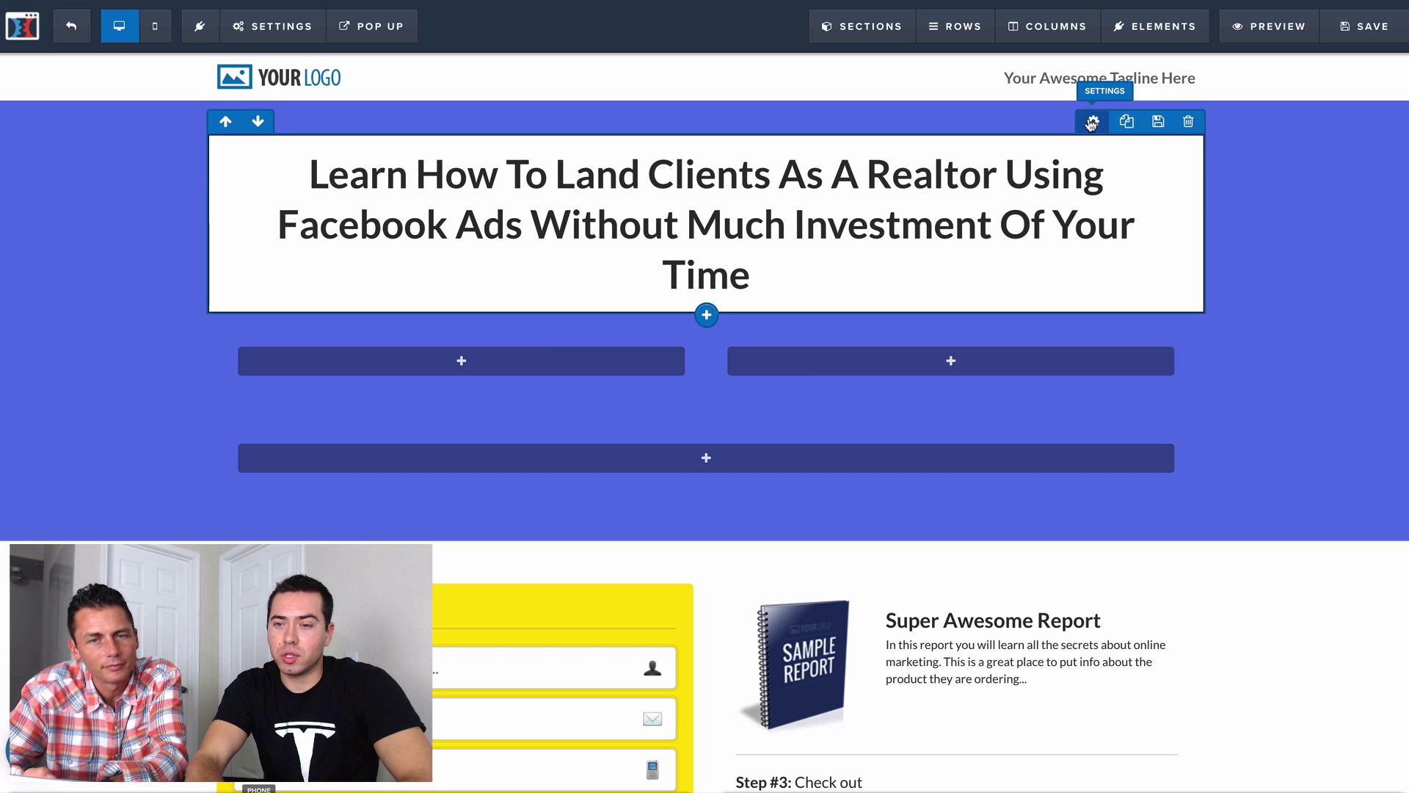
{"action": "left_click", "coordinate": [1092, 122]}
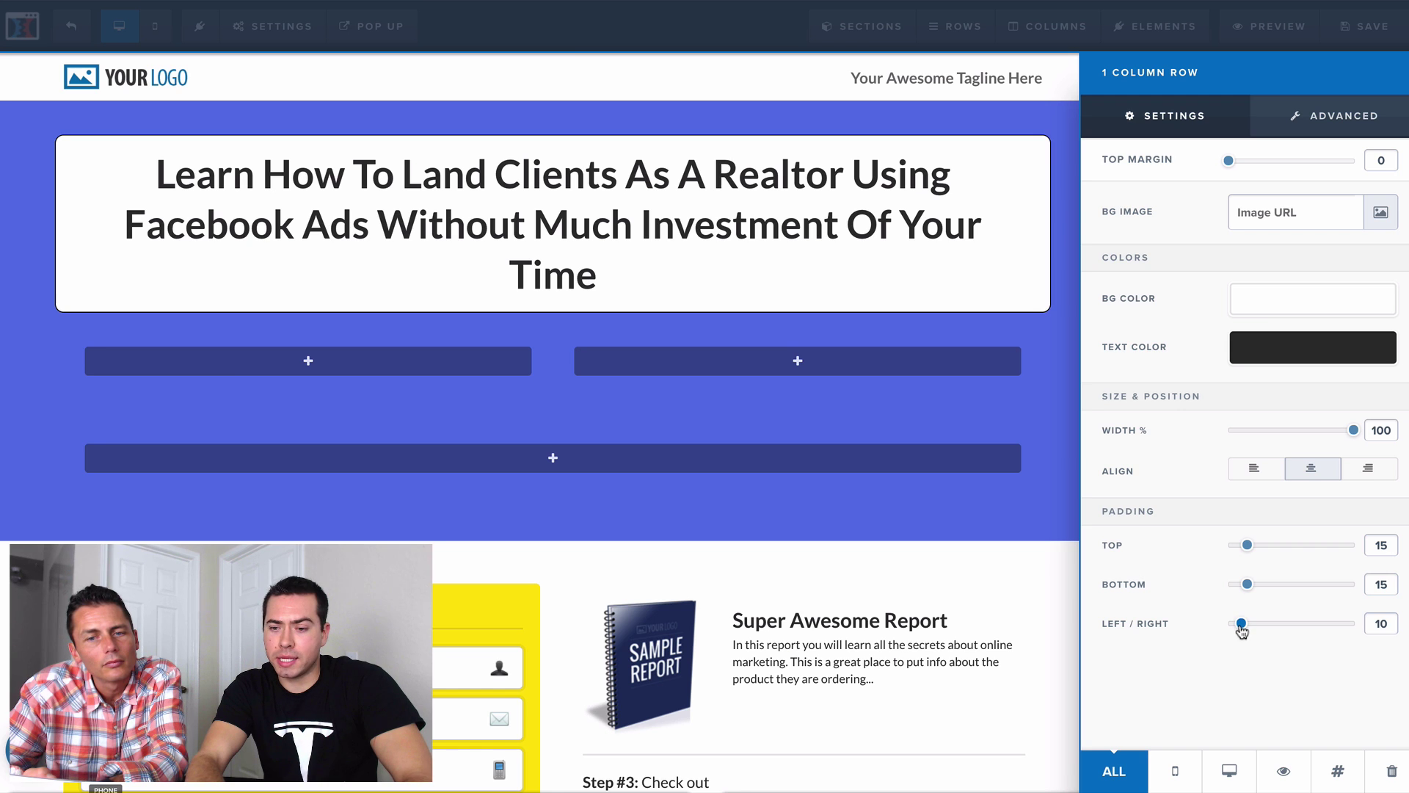
{"action": "left_click_drag", "start_coordinate": [1241, 631], "coordinate": [1200, 659]}
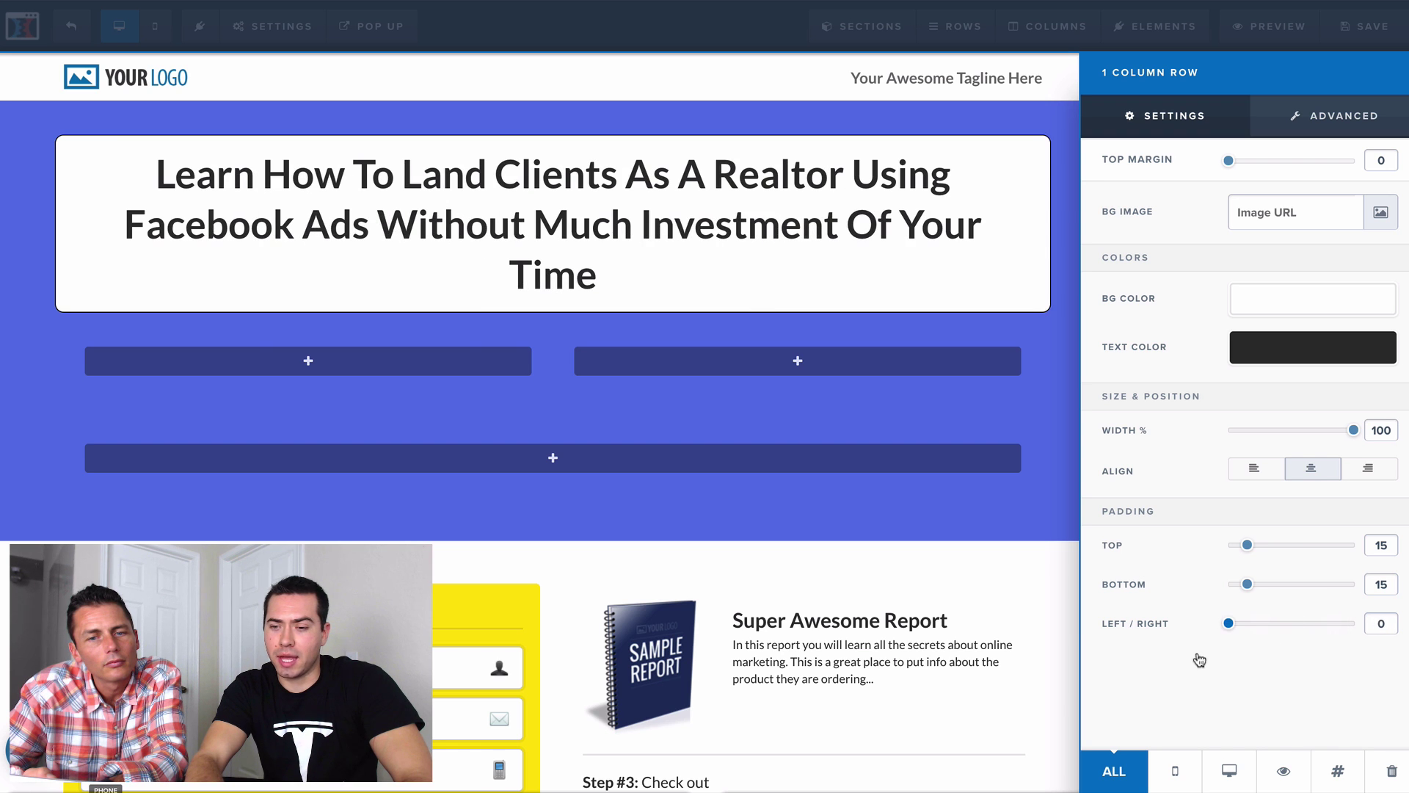
{"action": "left_click_drag", "start_coordinate": [1352, 435], "coordinate": [1307, 436]}
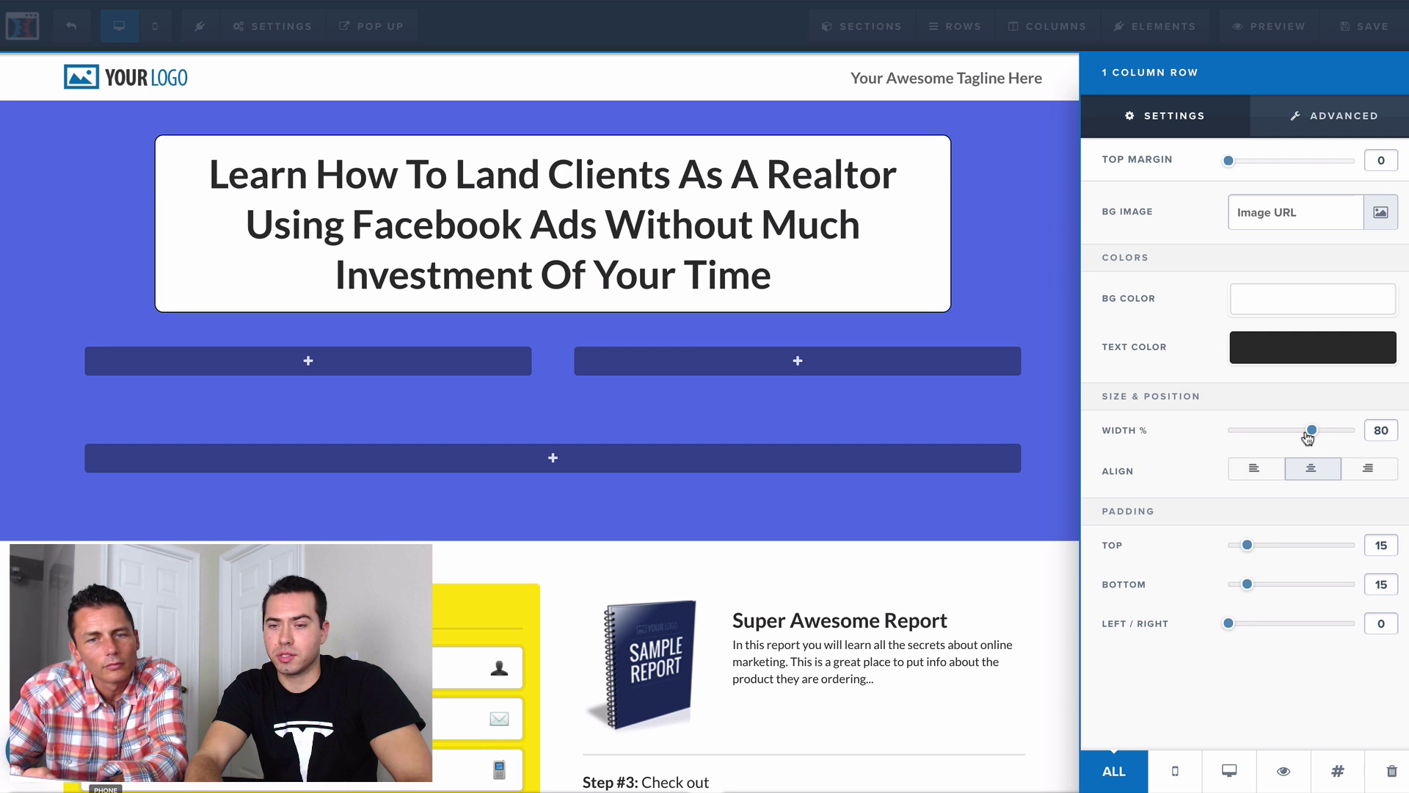
{"action": "left_click_drag", "start_coordinate": [1229, 632], "coordinate": [1292, 631]}
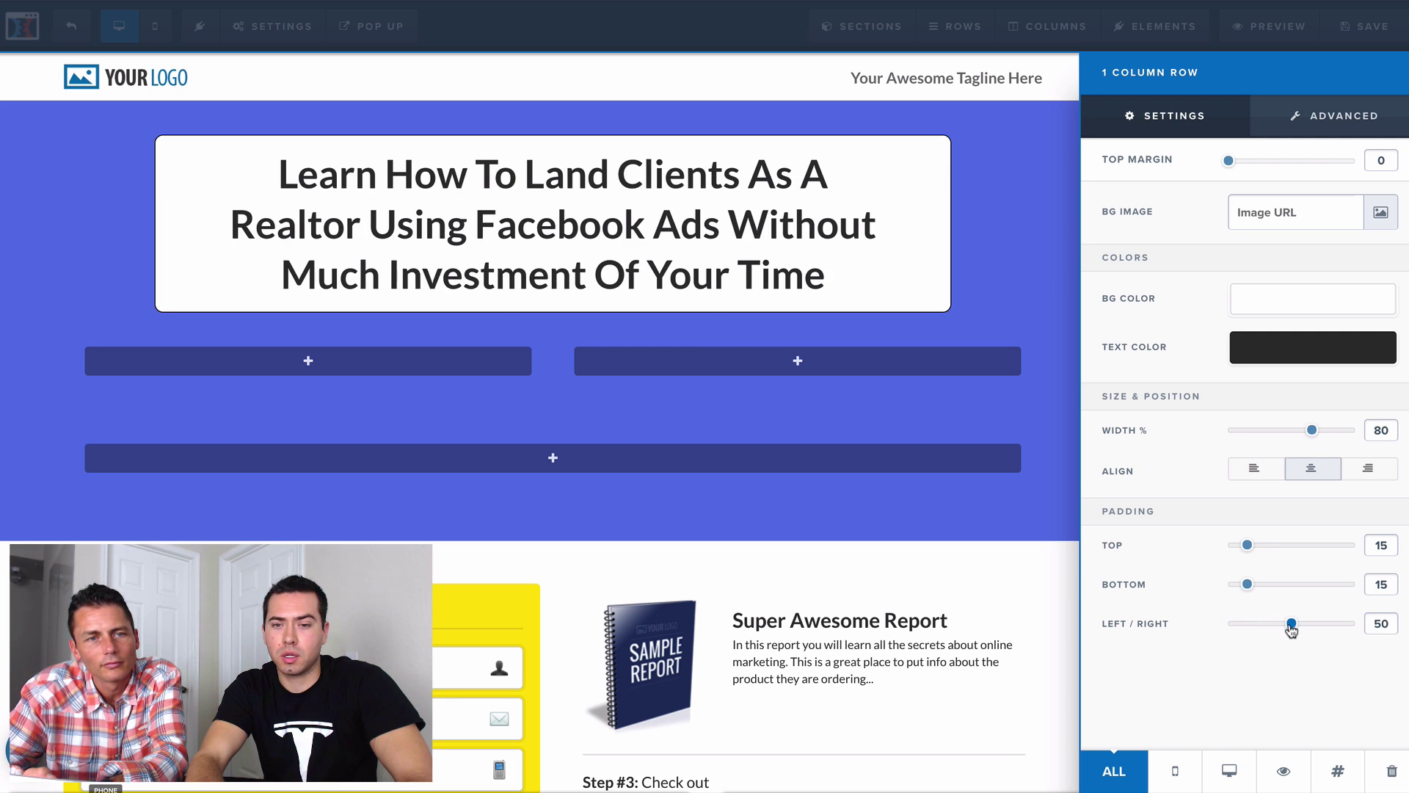
{"action": "left_click", "coordinate": [996, 243]}
- In the mobile view, adjust the headline's mobile size, trying 28px, 34px and 32px before settling on 33px
{"action": "left_click", "coordinate": [155, 25]}
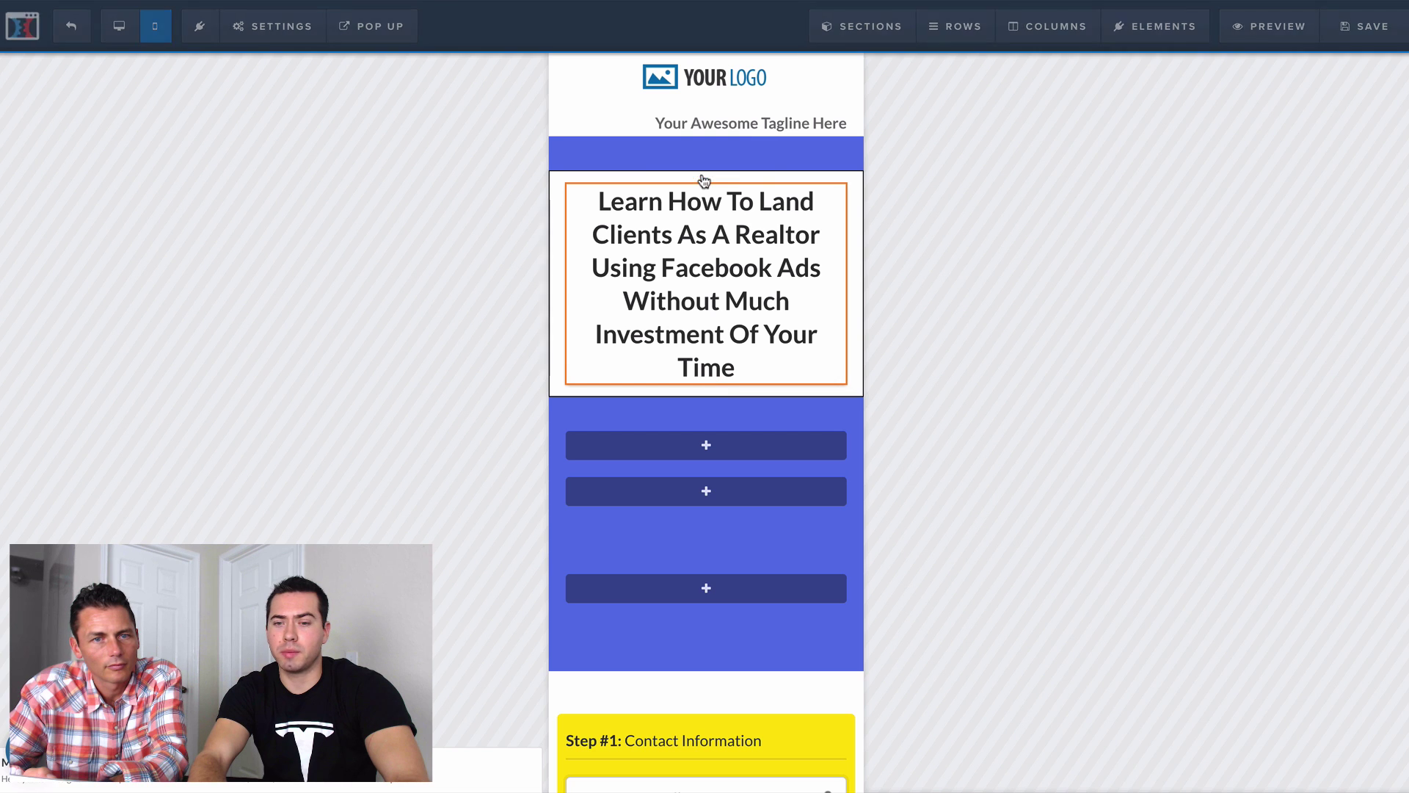
{"action": "left_click", "coordinate": [703, 181]}
{"action": "left_click", "coordinate": [1381, 289]}
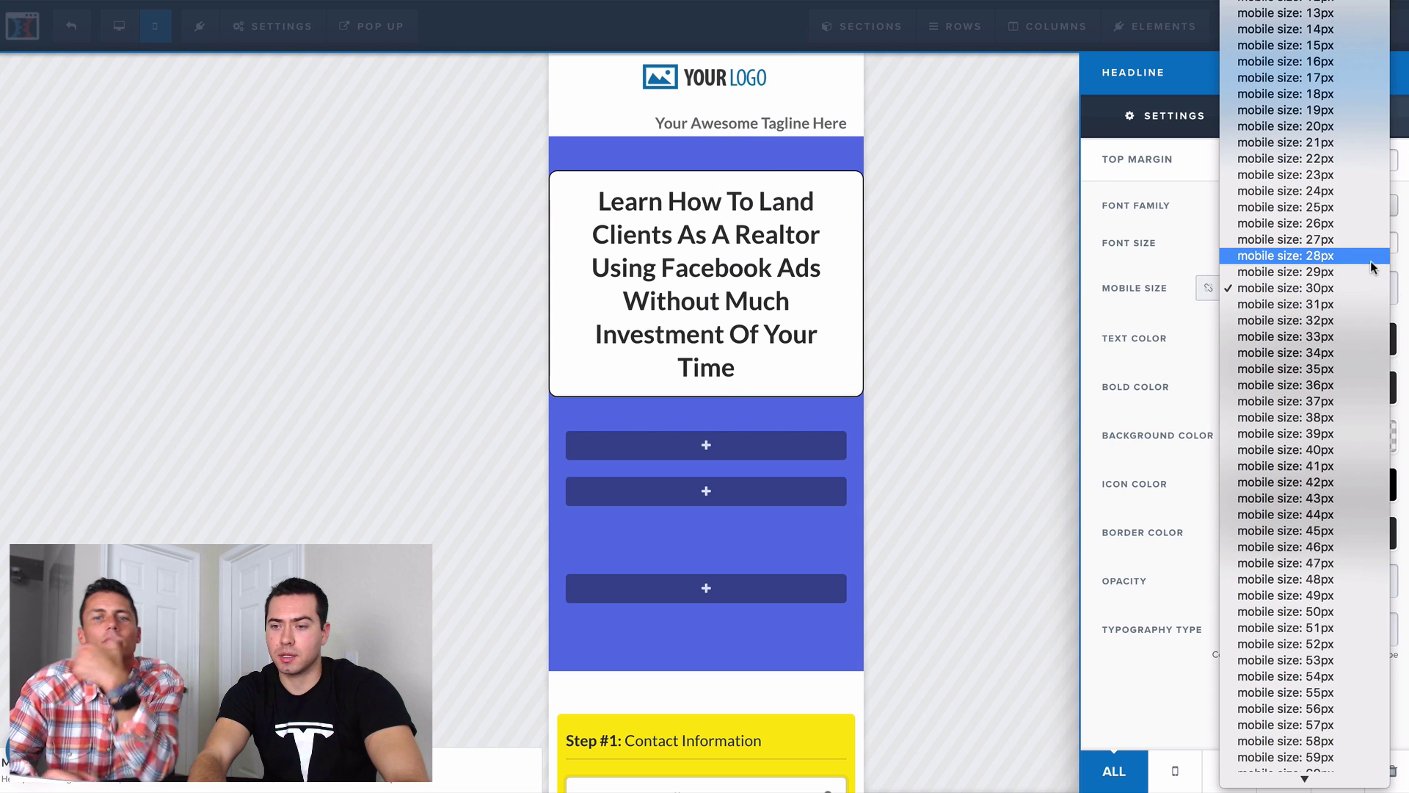
{"action": "left_click", "coordinate": [1370, 261]}
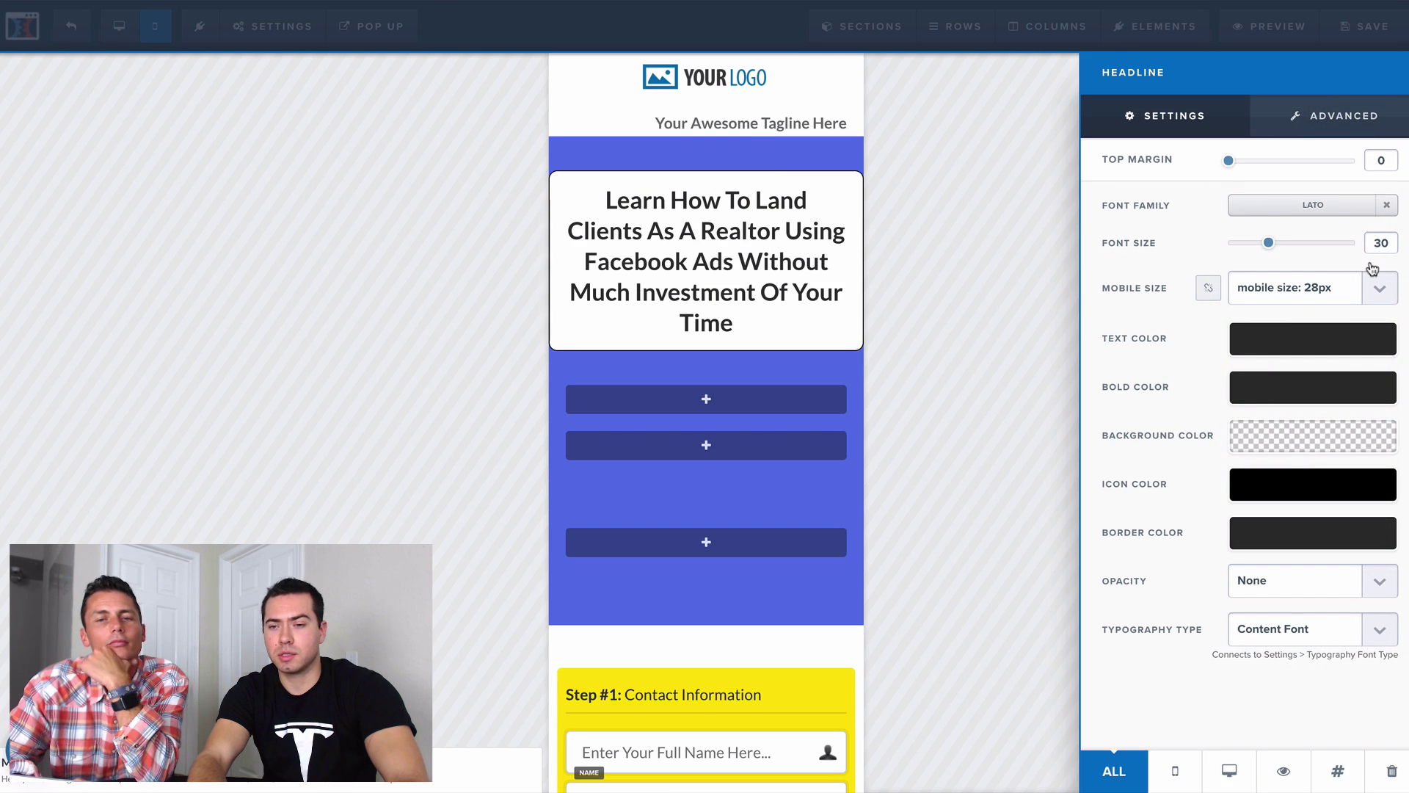
{"action": "left_click", "coordinate": [1384, 302]}
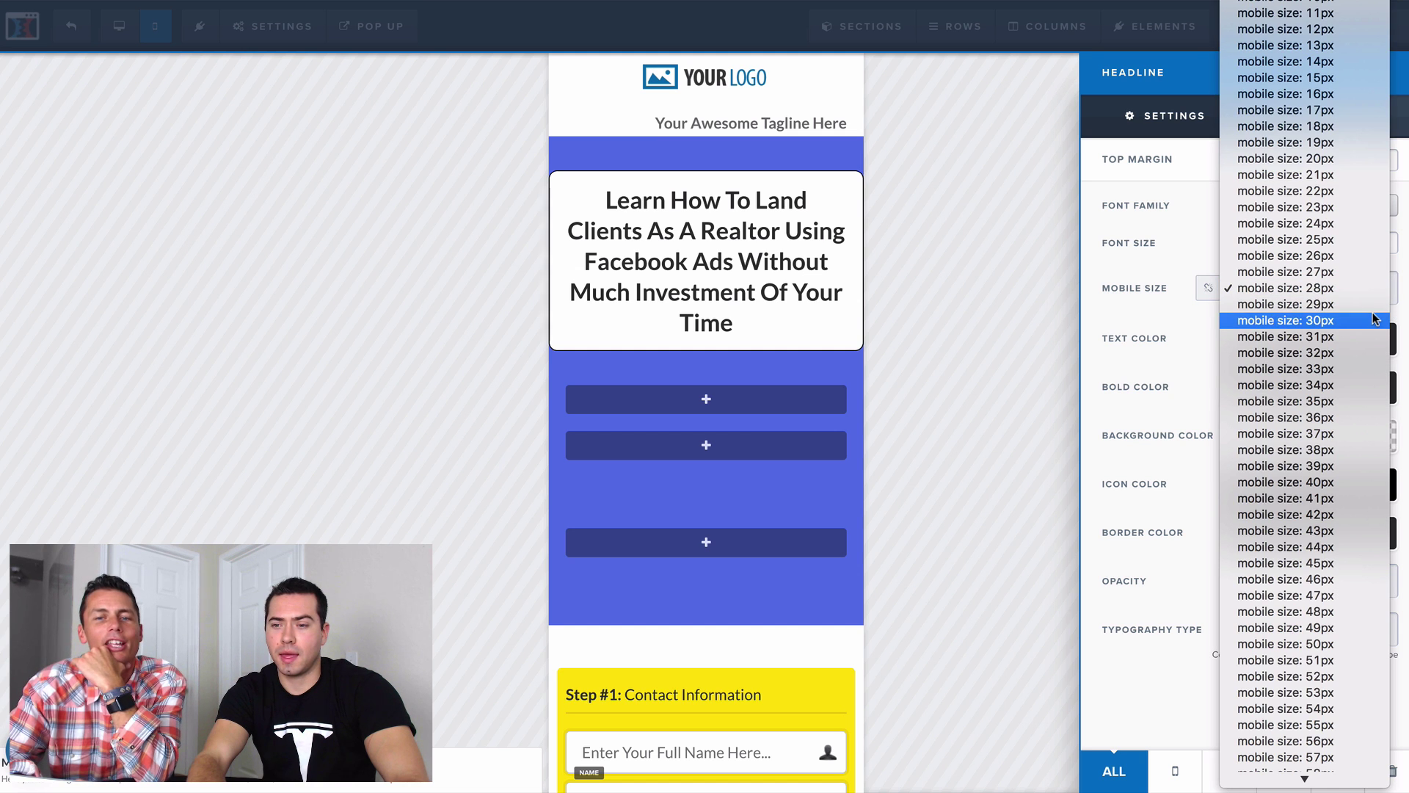
{"action": "left_click", "coordinate": [1359, 385]}
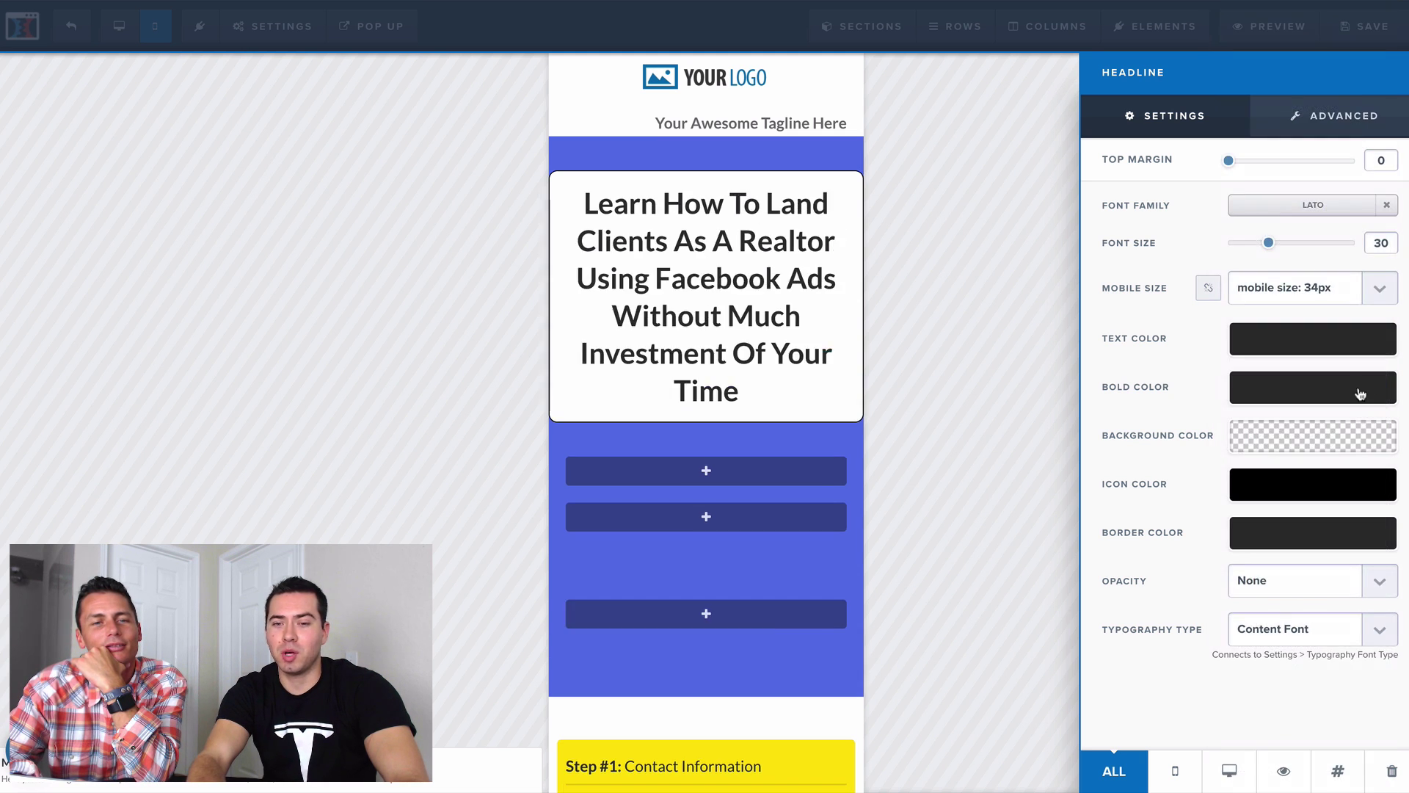
{"action": "left_click", "coordinate": [1380, 300]}
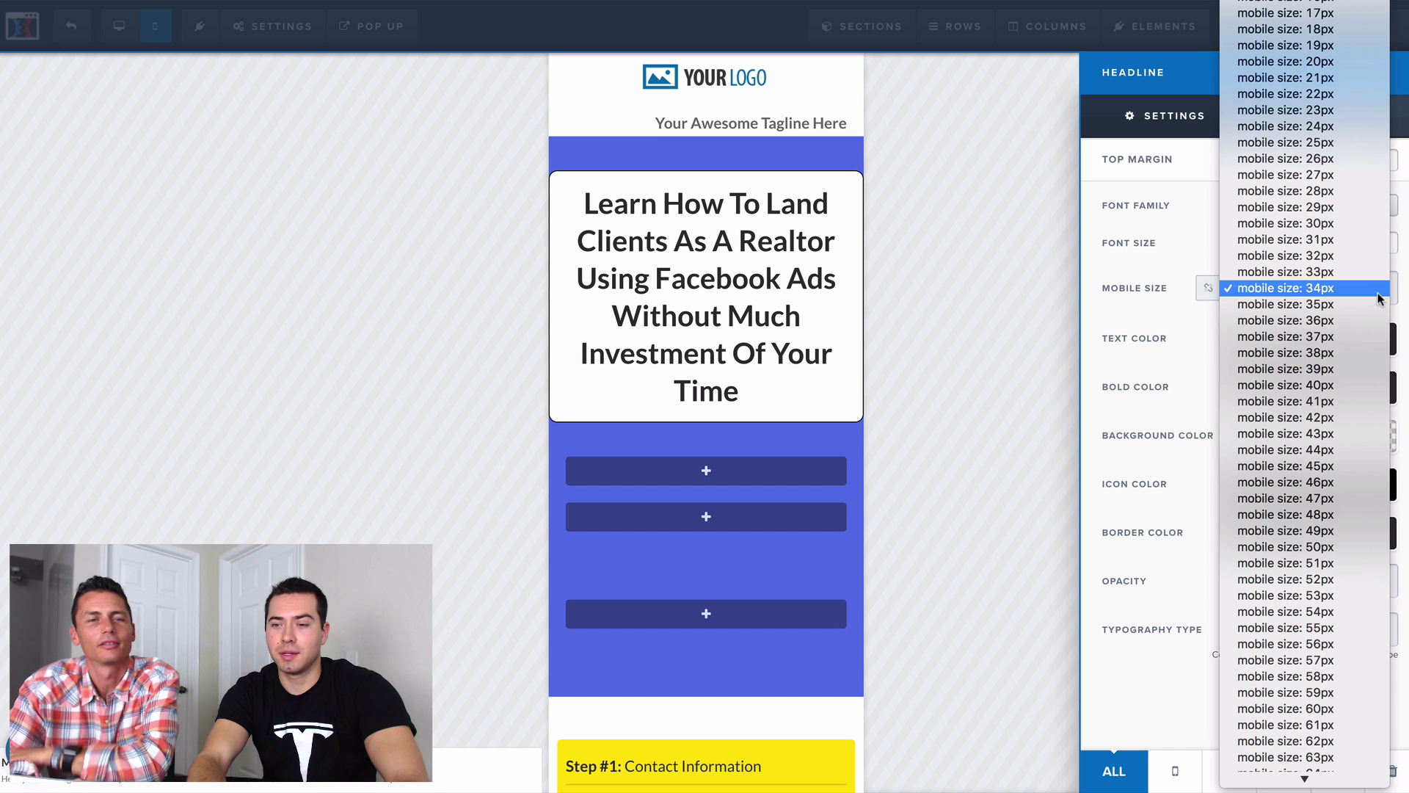
{"action": "left_click", "coordinate": [1358, 255]}
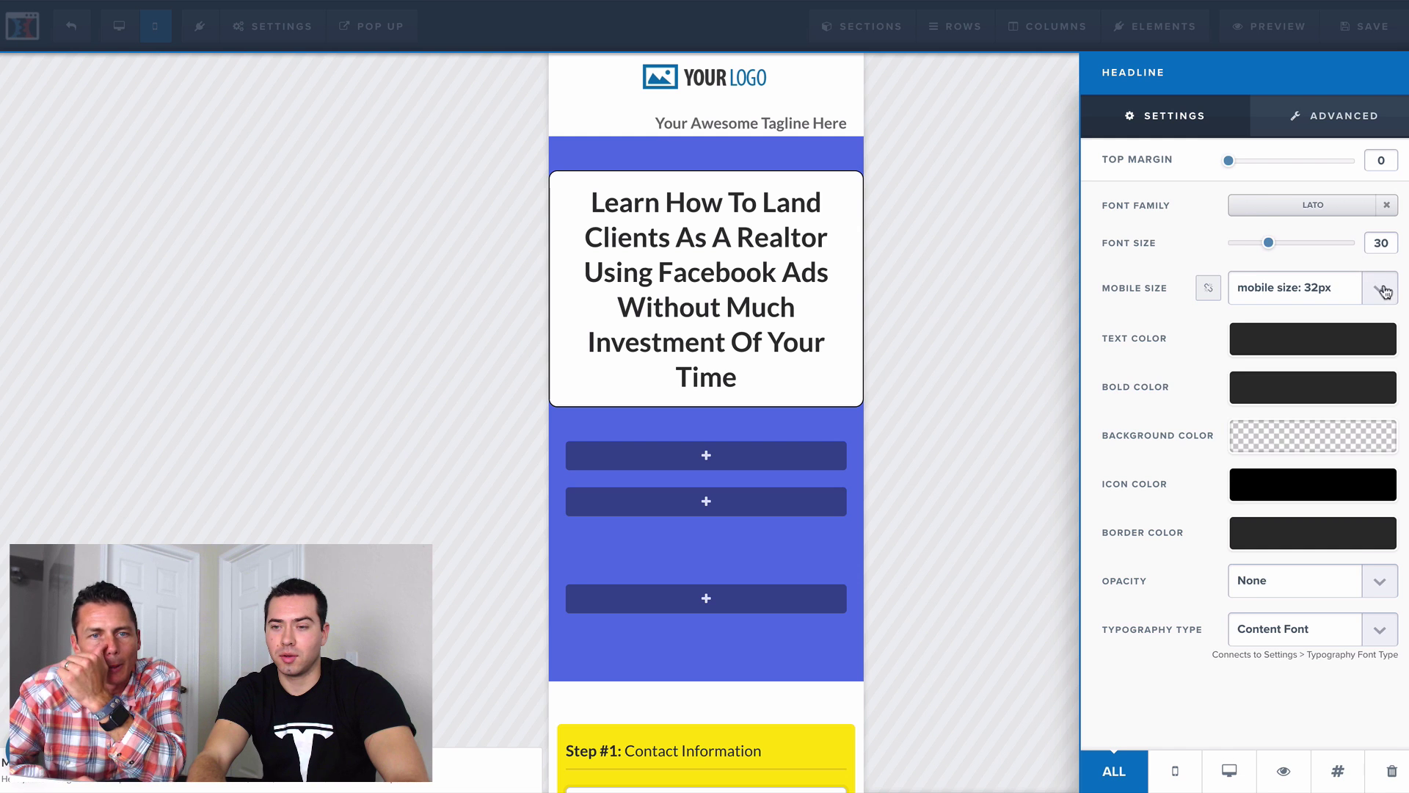
{"action": "left_click", "coordinate": [1381, 287]}
{"action": "left_click", "coordinate": [1380, 304]}
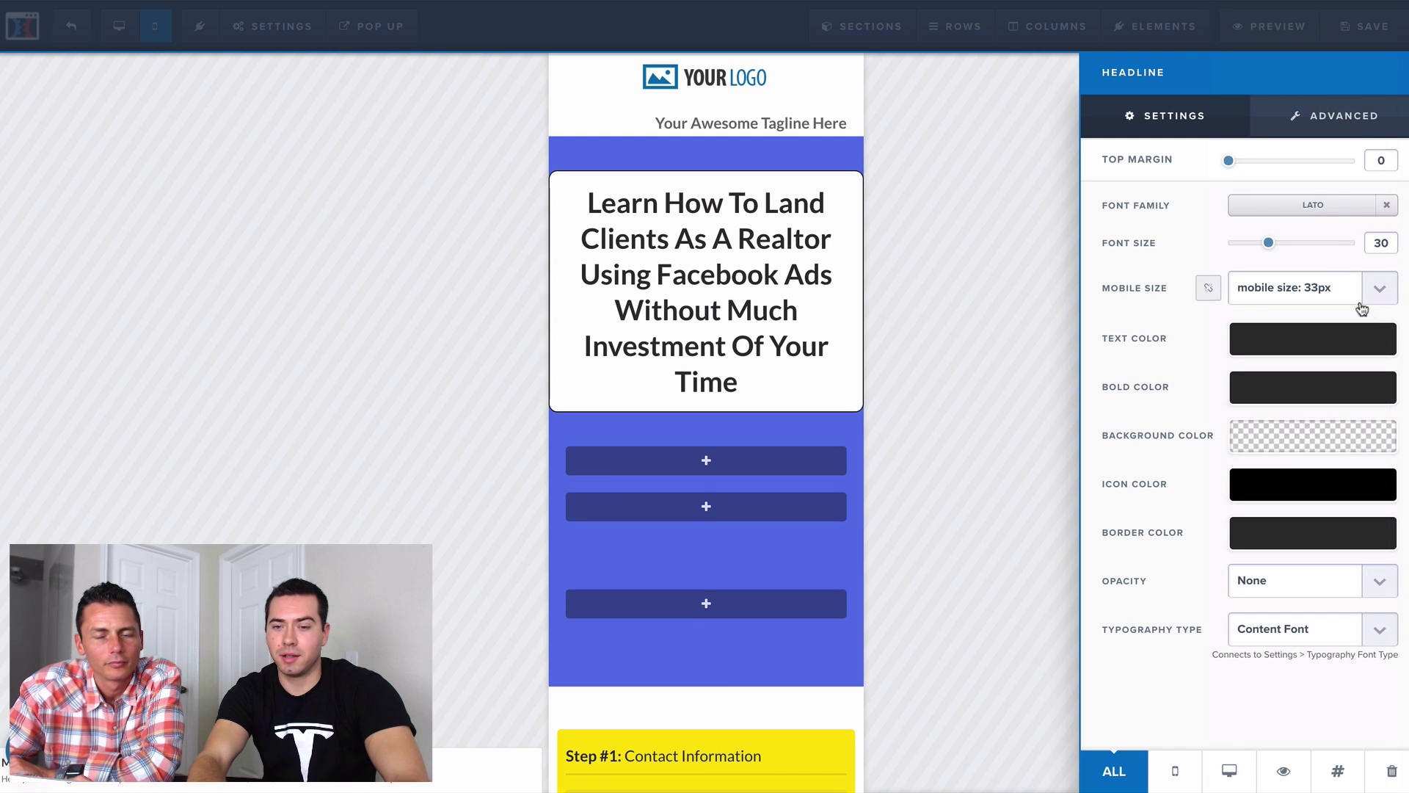
{"action": "left_click", "coordinate": [902, 307]}
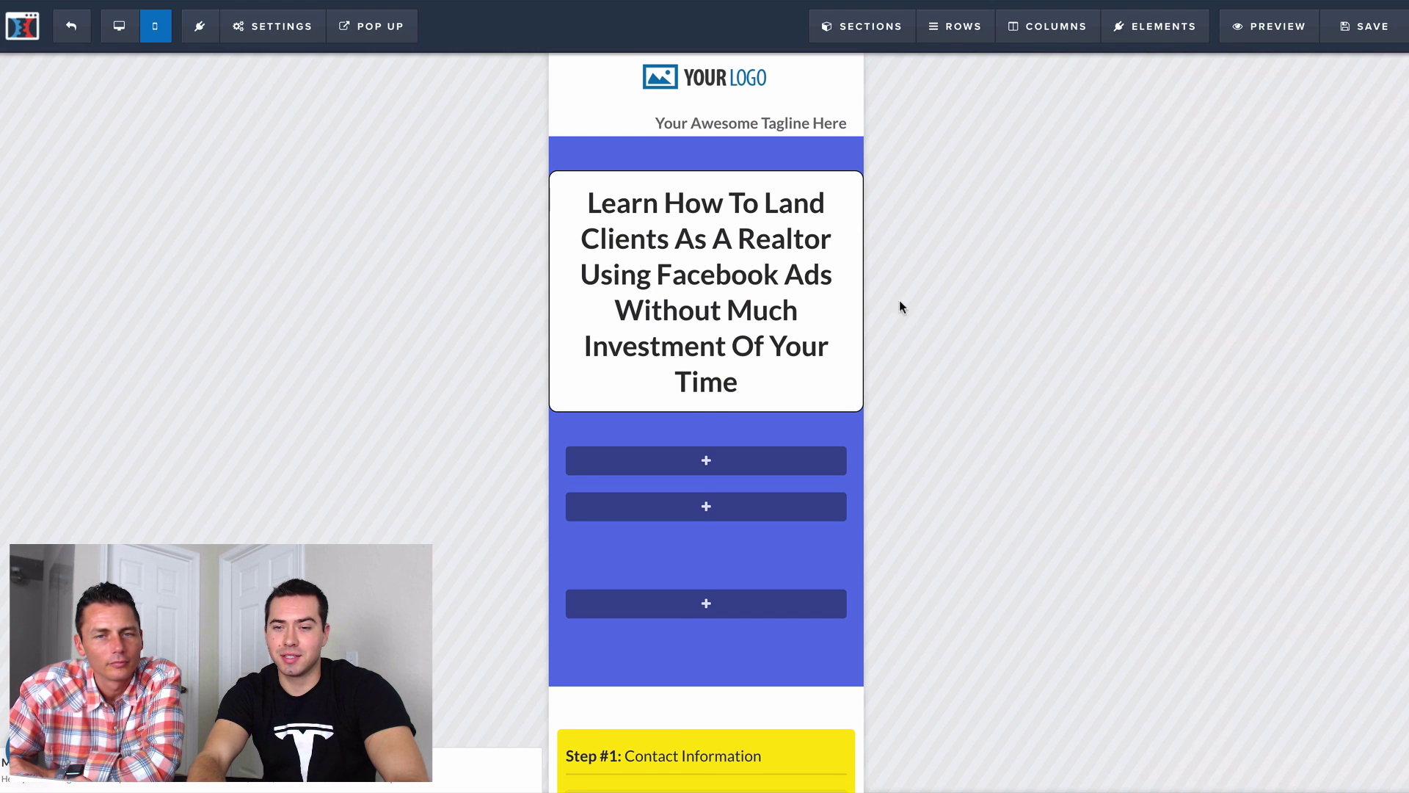
- In the desktop view, set the blue section's top and bottom padding to 10, and check the section in the mobile view
{"action": "left_click", "coordinate": [120, 37]}
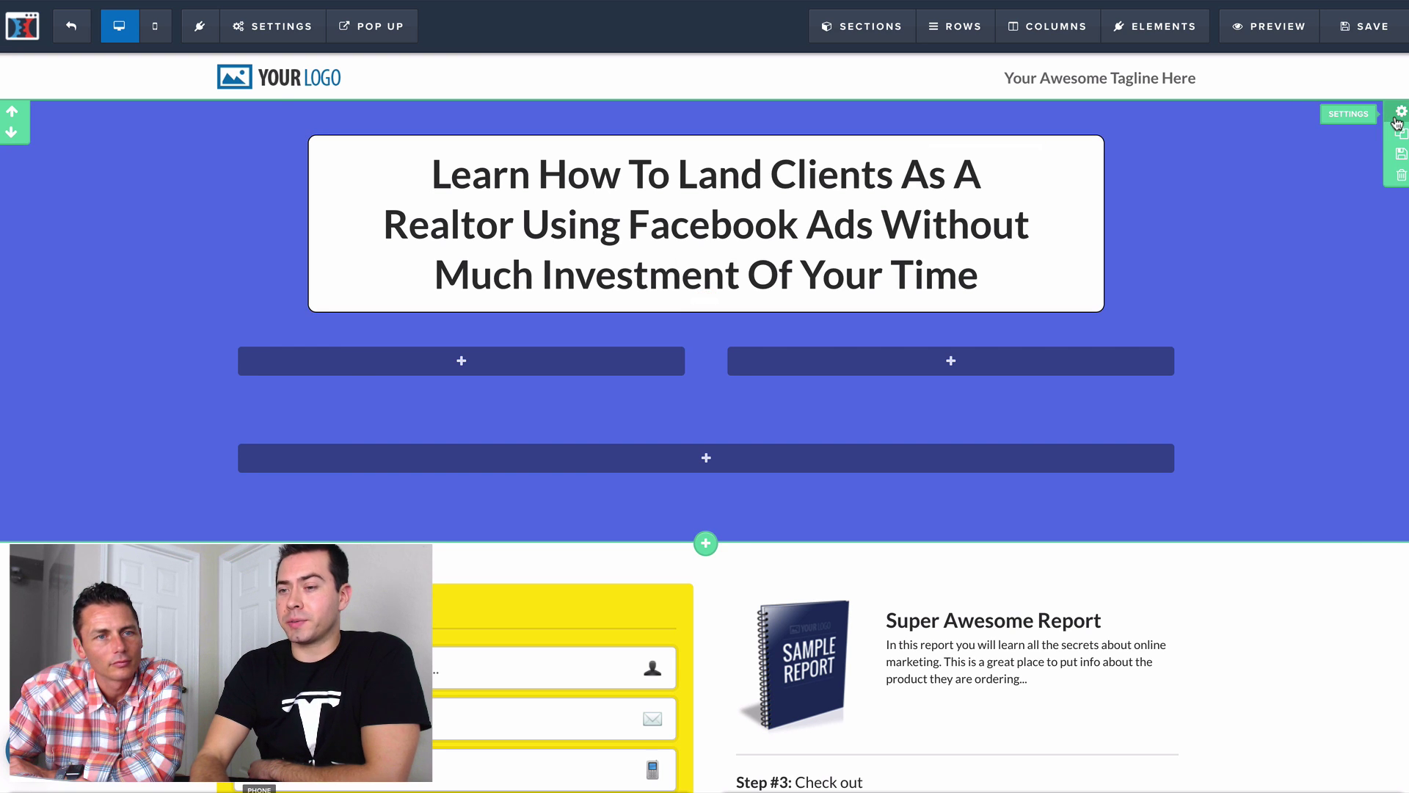
{"action": "left_click", "coordinate": [1399, 113]}
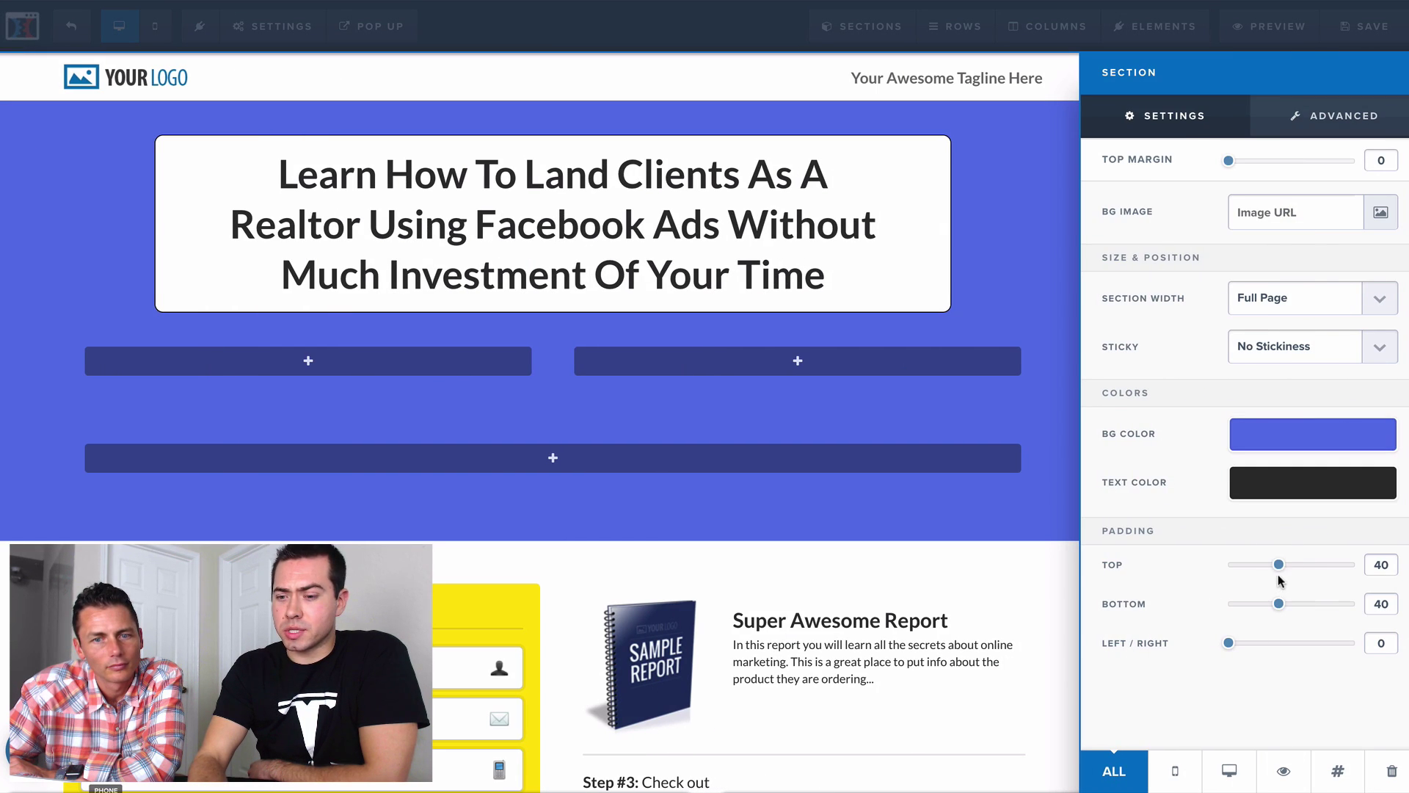
{"action": "left_click_drag", "start_coordinate": [1279, 569], "coordinate": [1250, 580]}
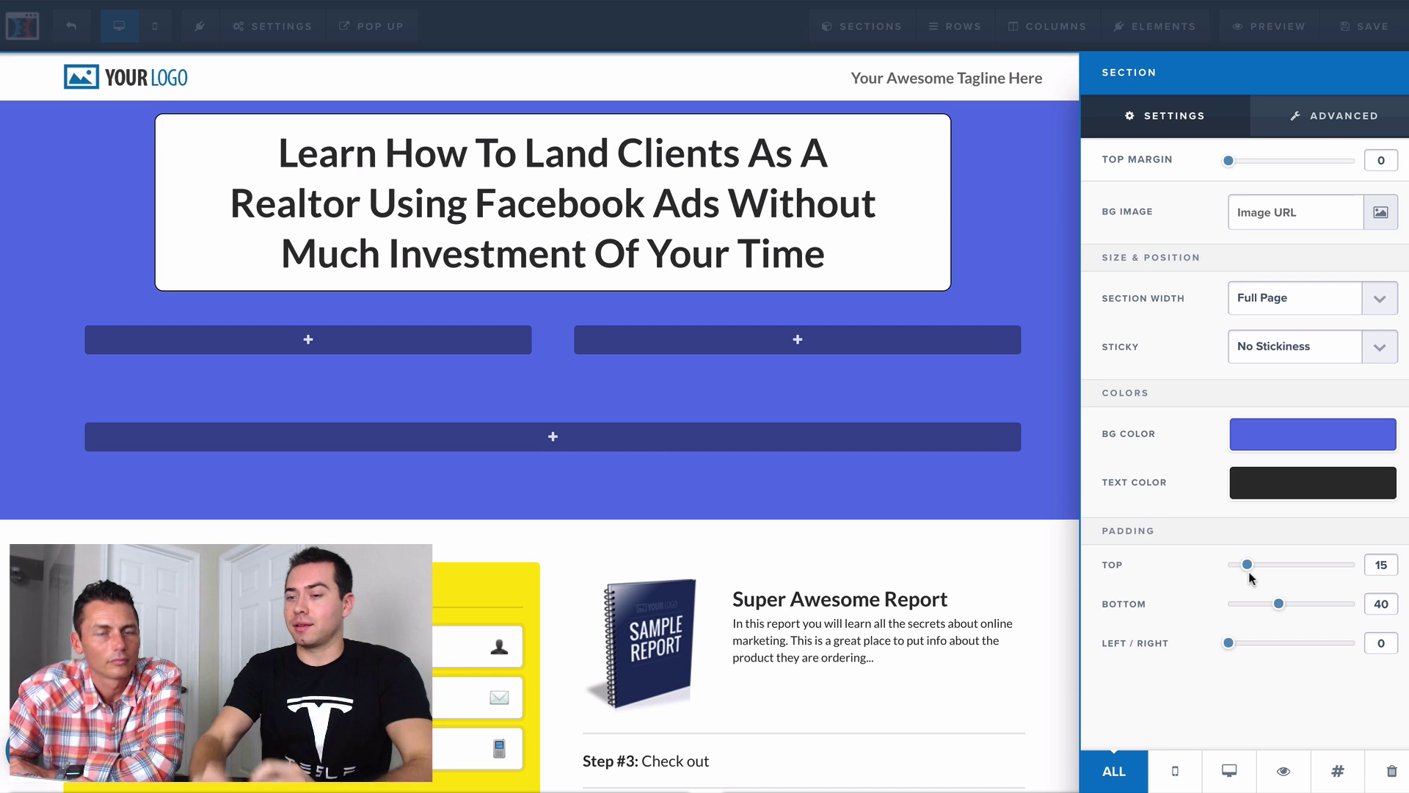
{"action": "left_click_drag", "start_coordinate": [1250, 573], "coordinate": [1247, 573]}
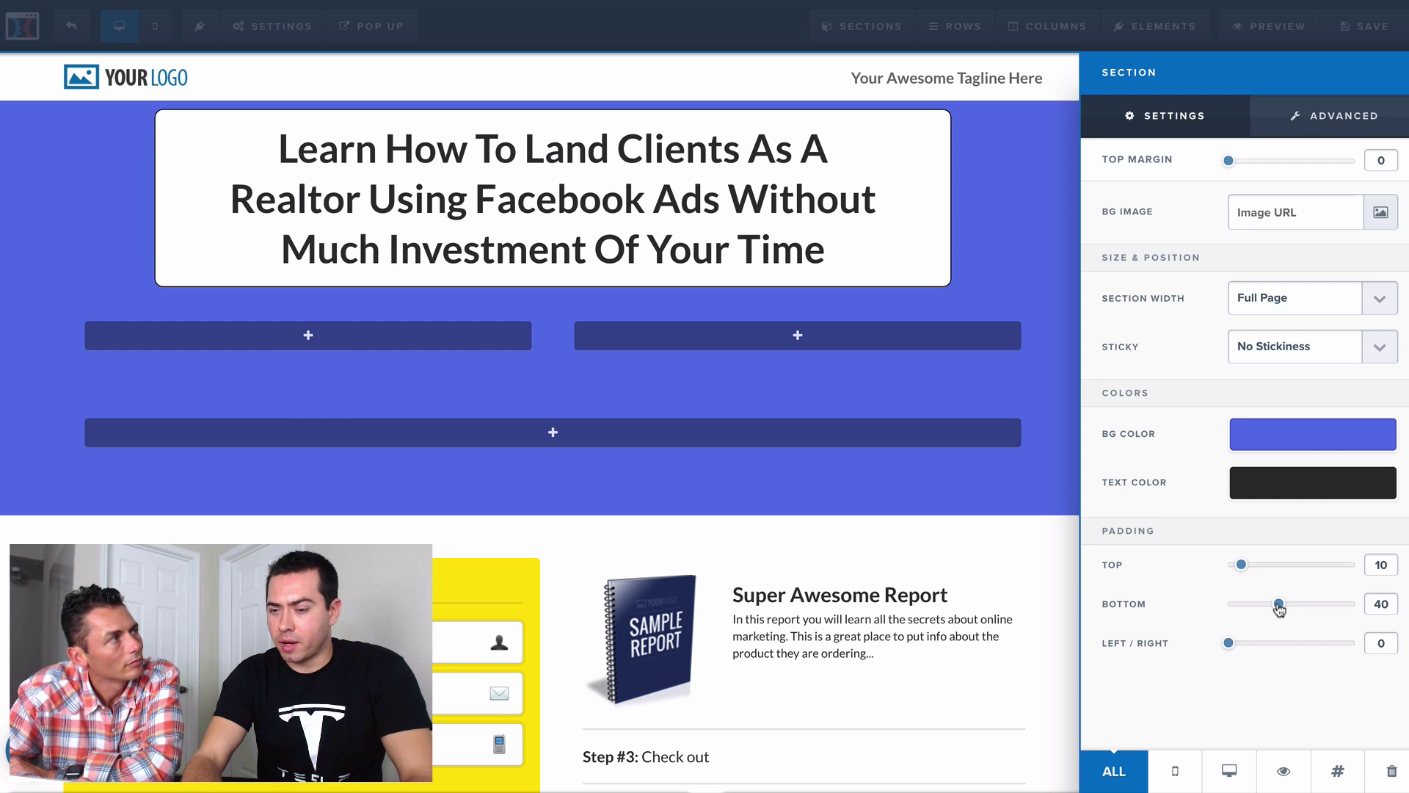
{"action": "left_click_drag", "start_coordinate": [1278, 608], "coordinate": [1244, 614]}
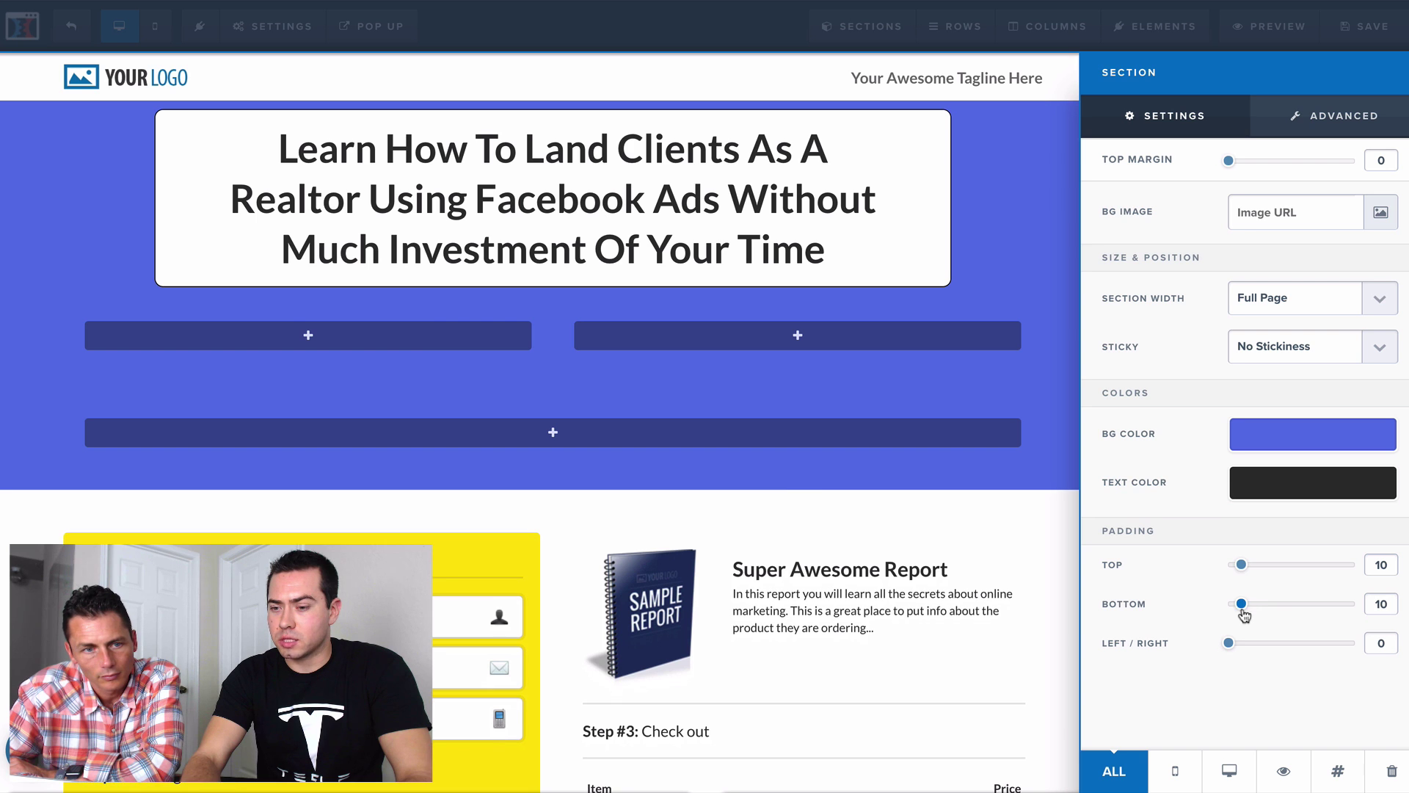
{"action": "left_click", "coordinate": [774, 478]}
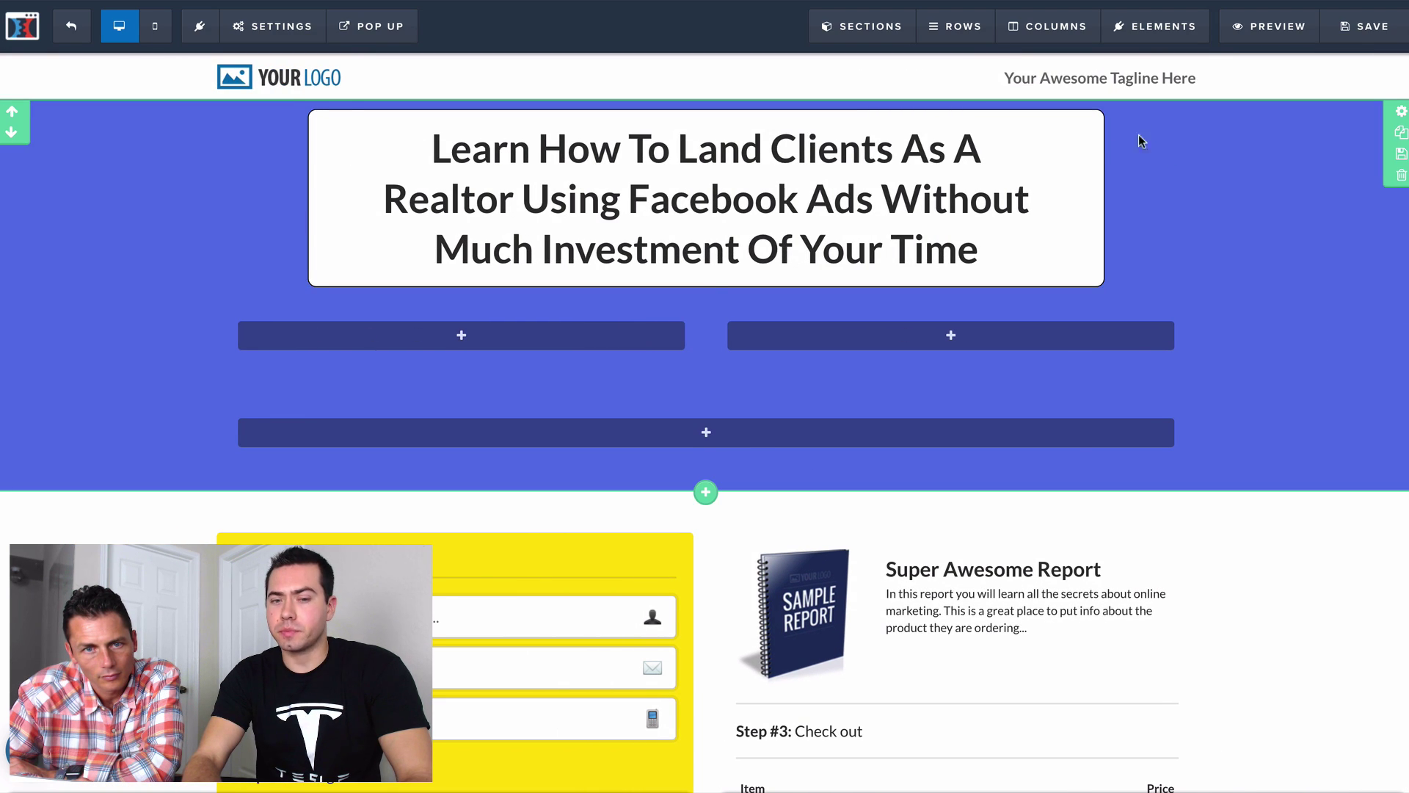
{"action": "left_click", "coordinate": [163, 32]}
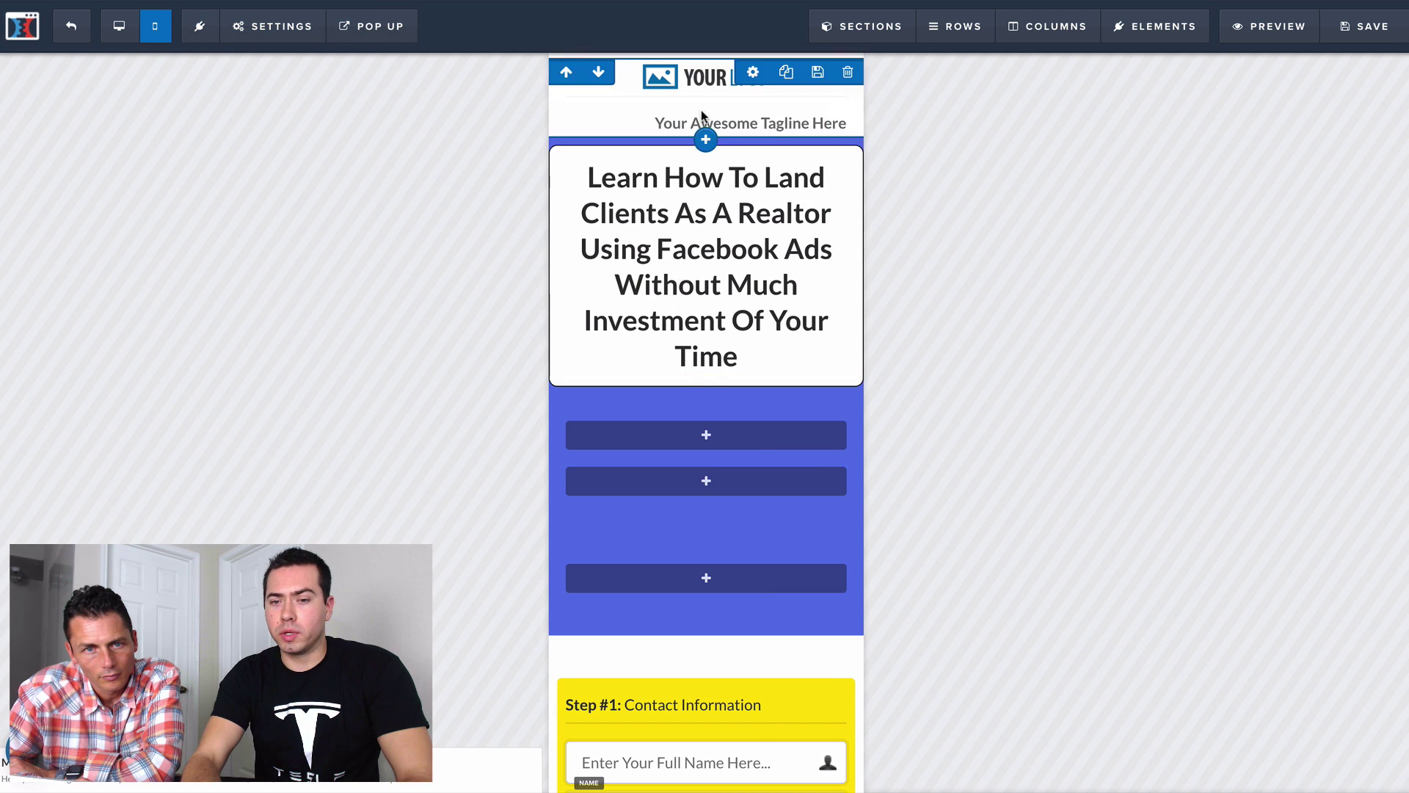
{"action": "left_click", "coordinate": [129, 33]}
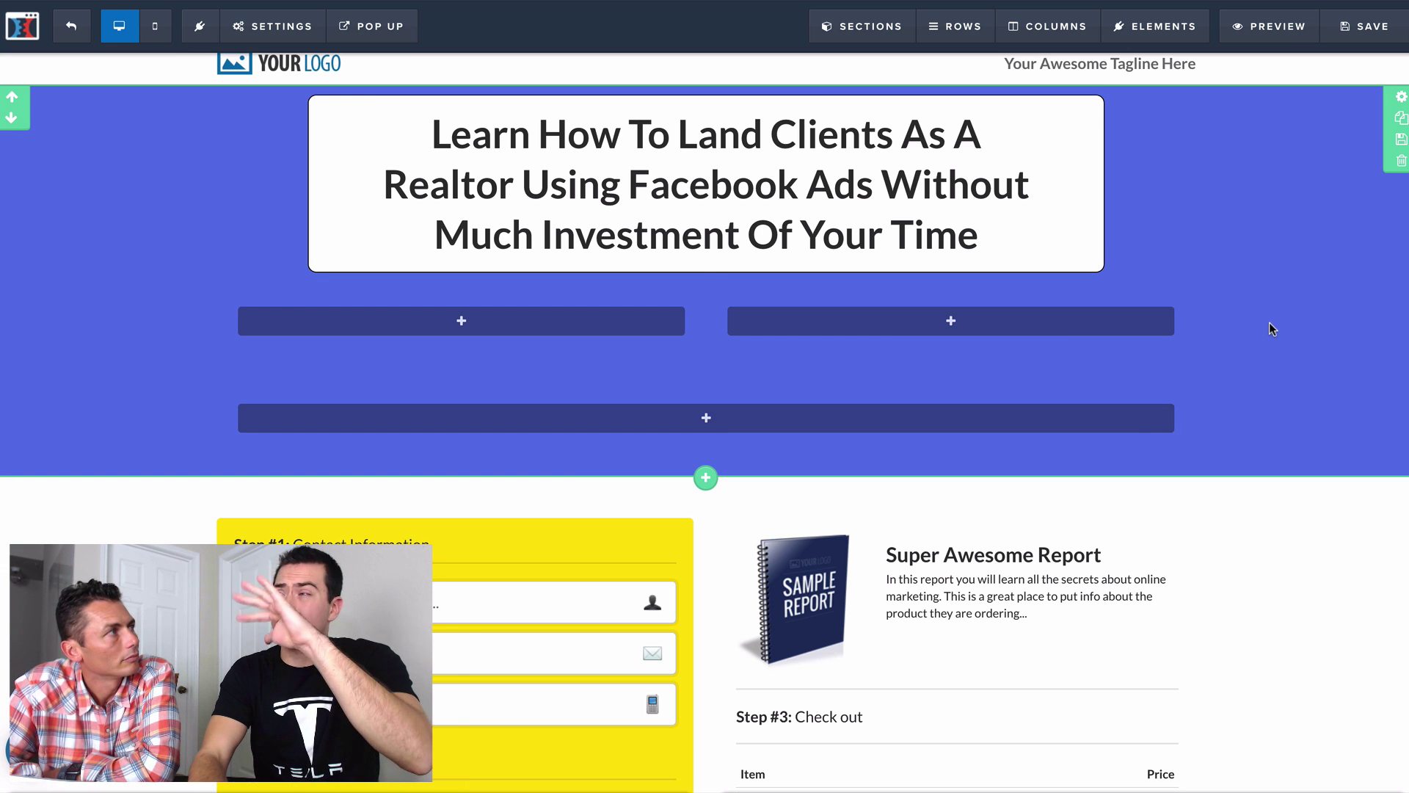
- Add an image element to the left column of the two-column row and replace its demo image with the floppy disk picture
{"action": "scroll", "coordinate": [1205, 434], "scroll_direction": "up", "scroll_amount": 1}
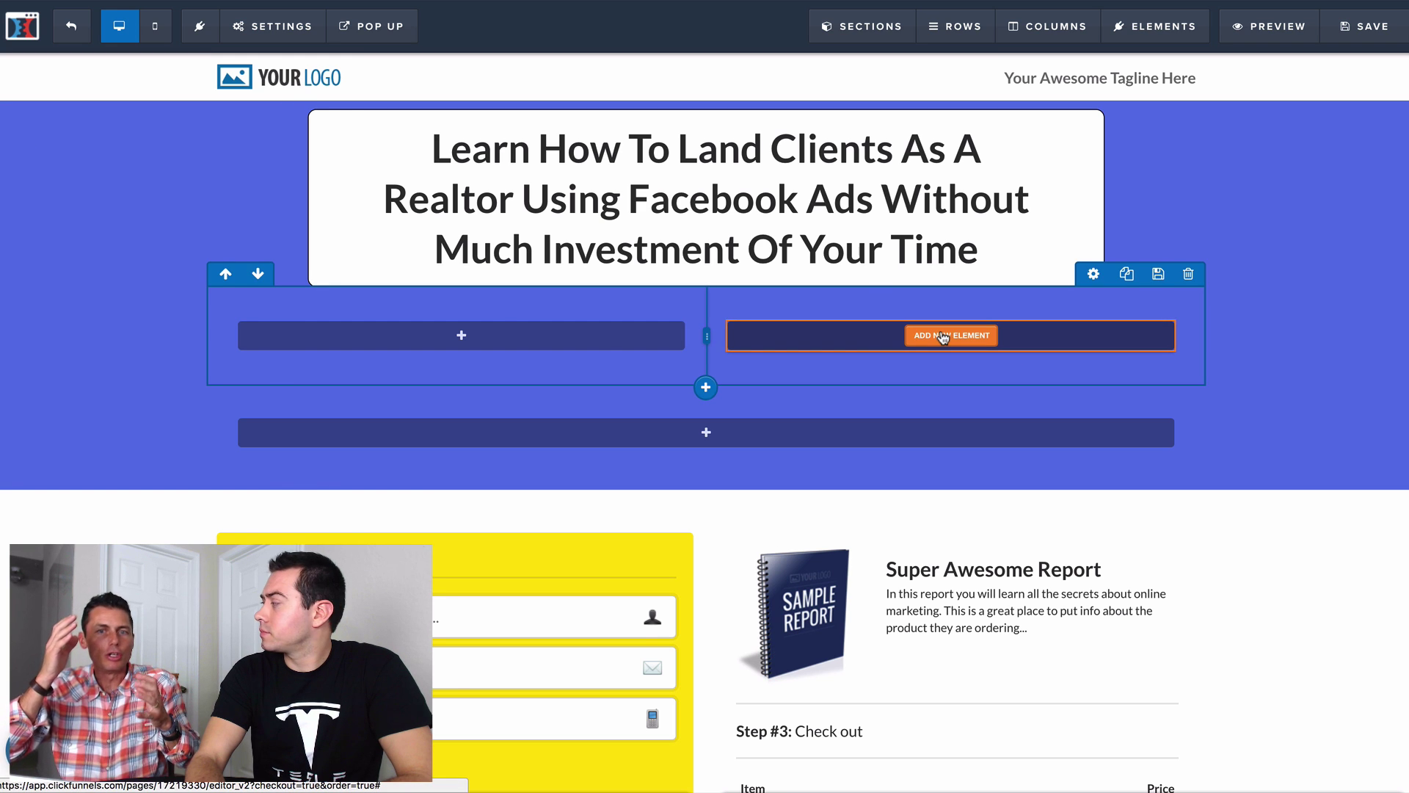
{"action": "left_click", "coordinate": [461, 336]}
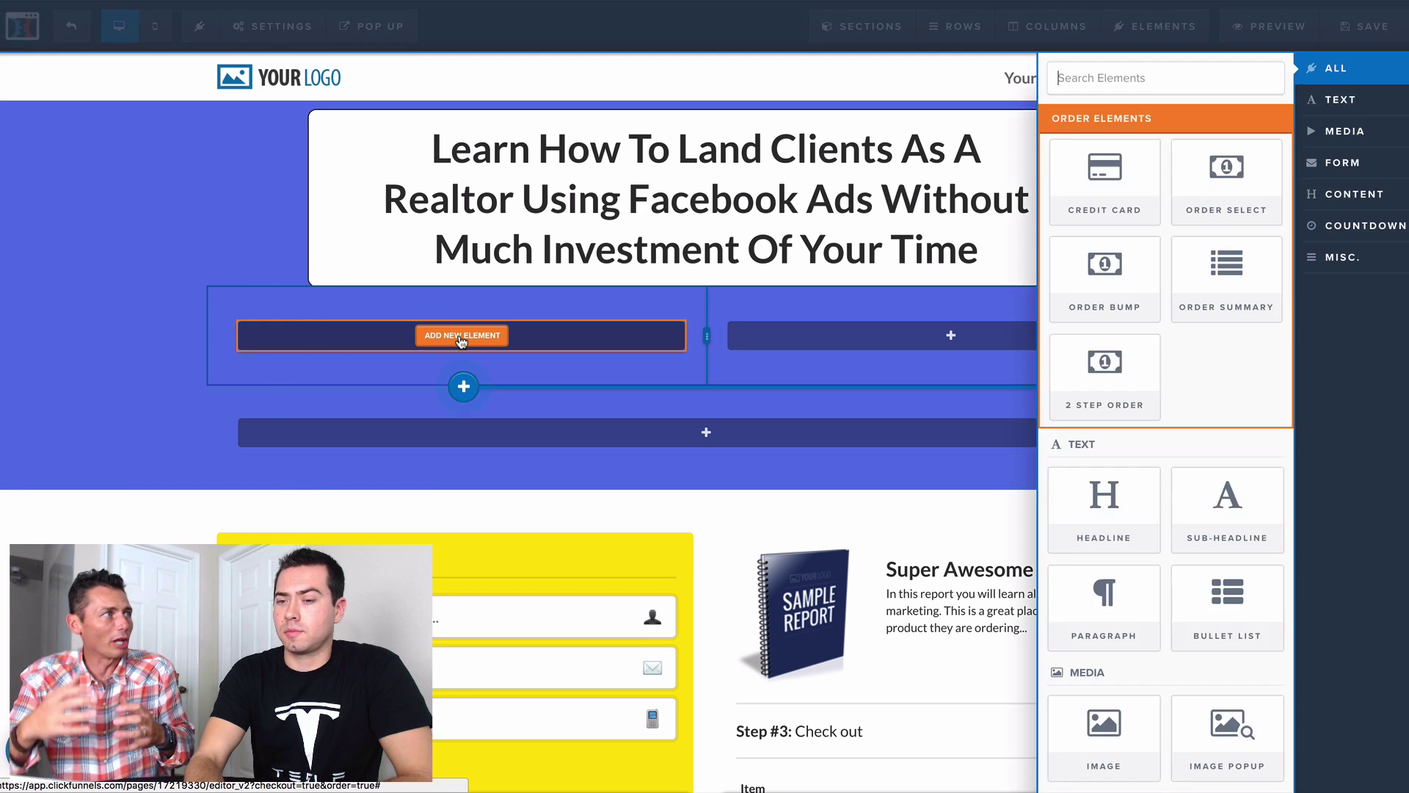
{"action": "scroll", "coordinate": [1177, 387], "scroll_direction": "down", "scroll_amount": 5}
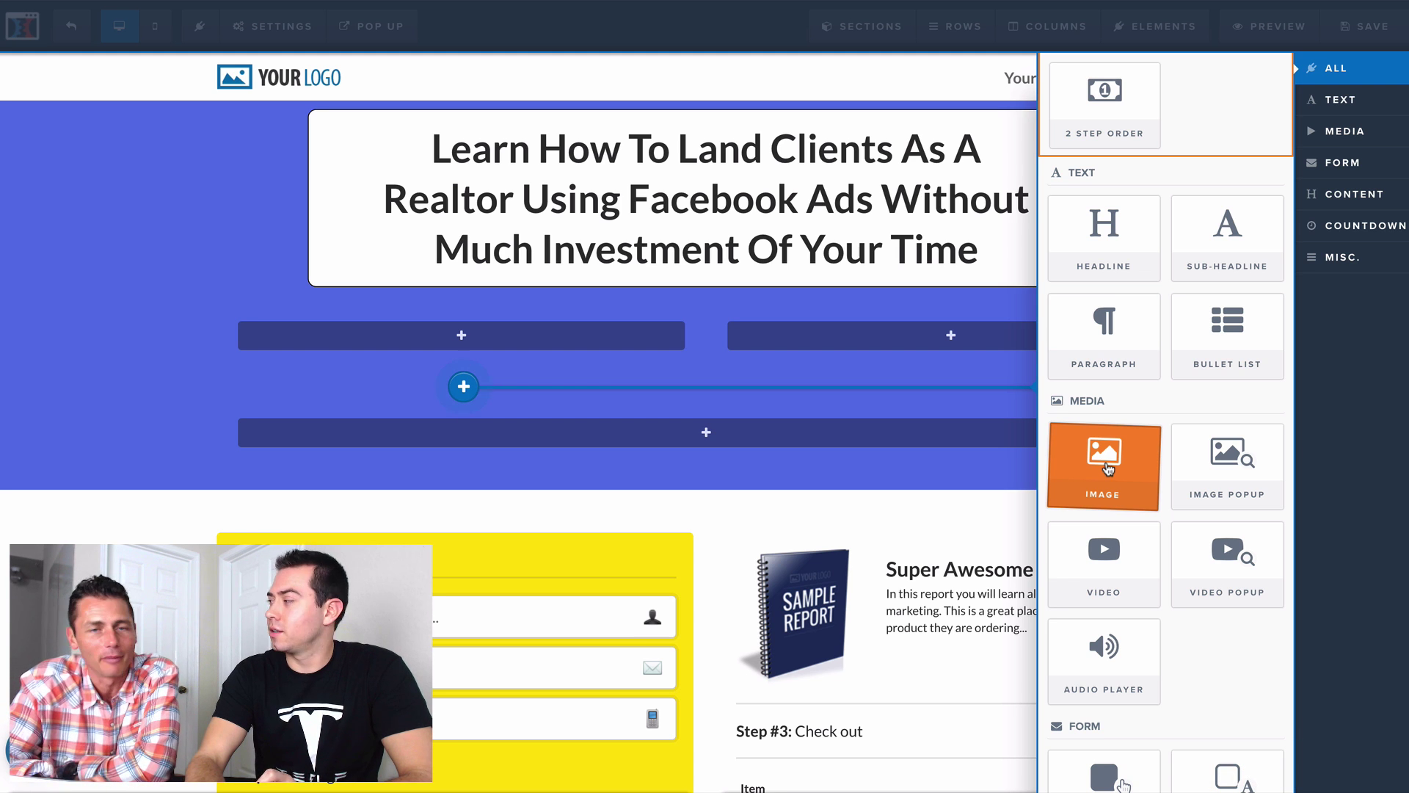
{"action": "left_click", "coordinate": [1106, 482]}
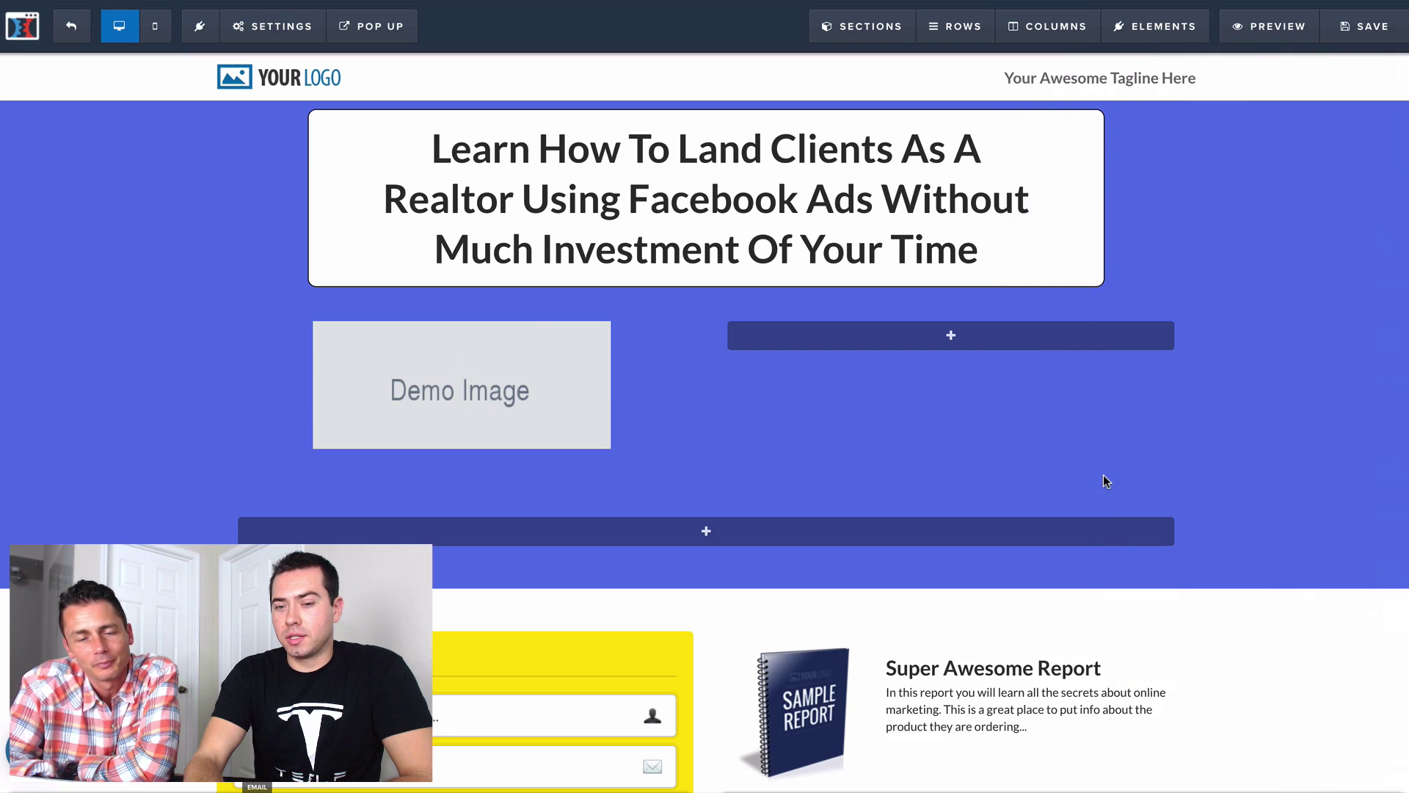
{"action": "left_click", "coordinate": [537, 387]}
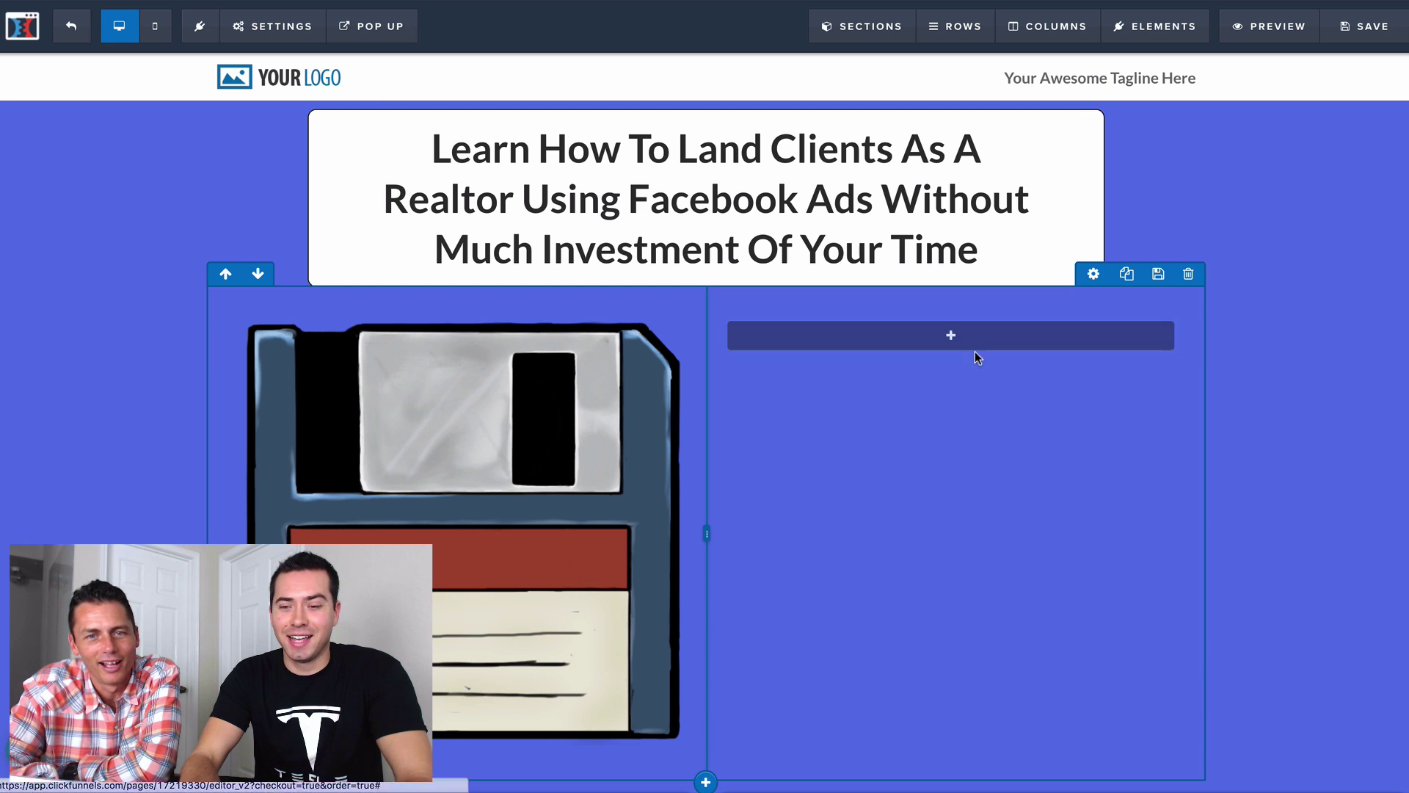
- Add a headline element to the column beside the image, with the text "Are you a realtor that struggles to get more leads?"
{"action": "left_click", "coordinate": [970, 347]}
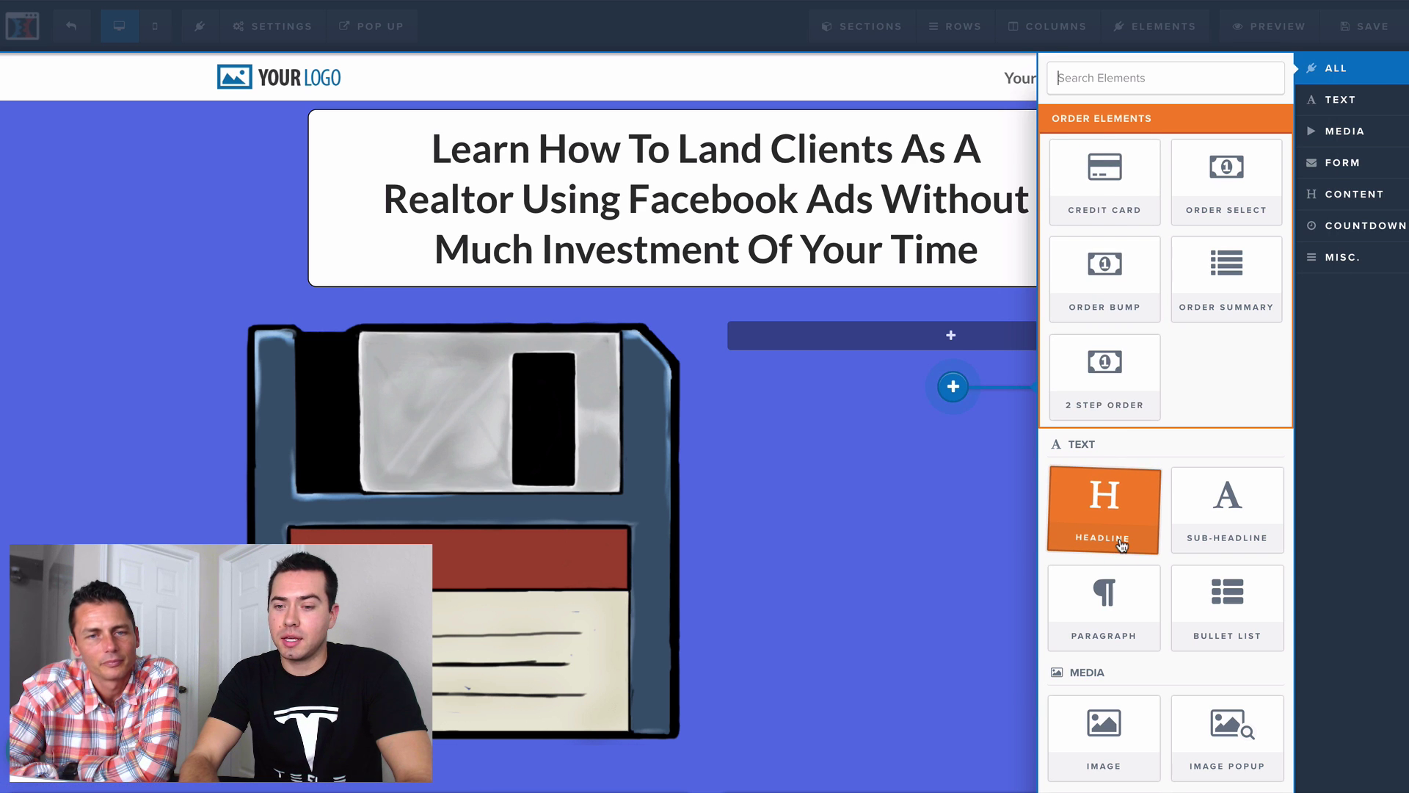
{"action": "left_click", "coordinate": [1118, 549]}
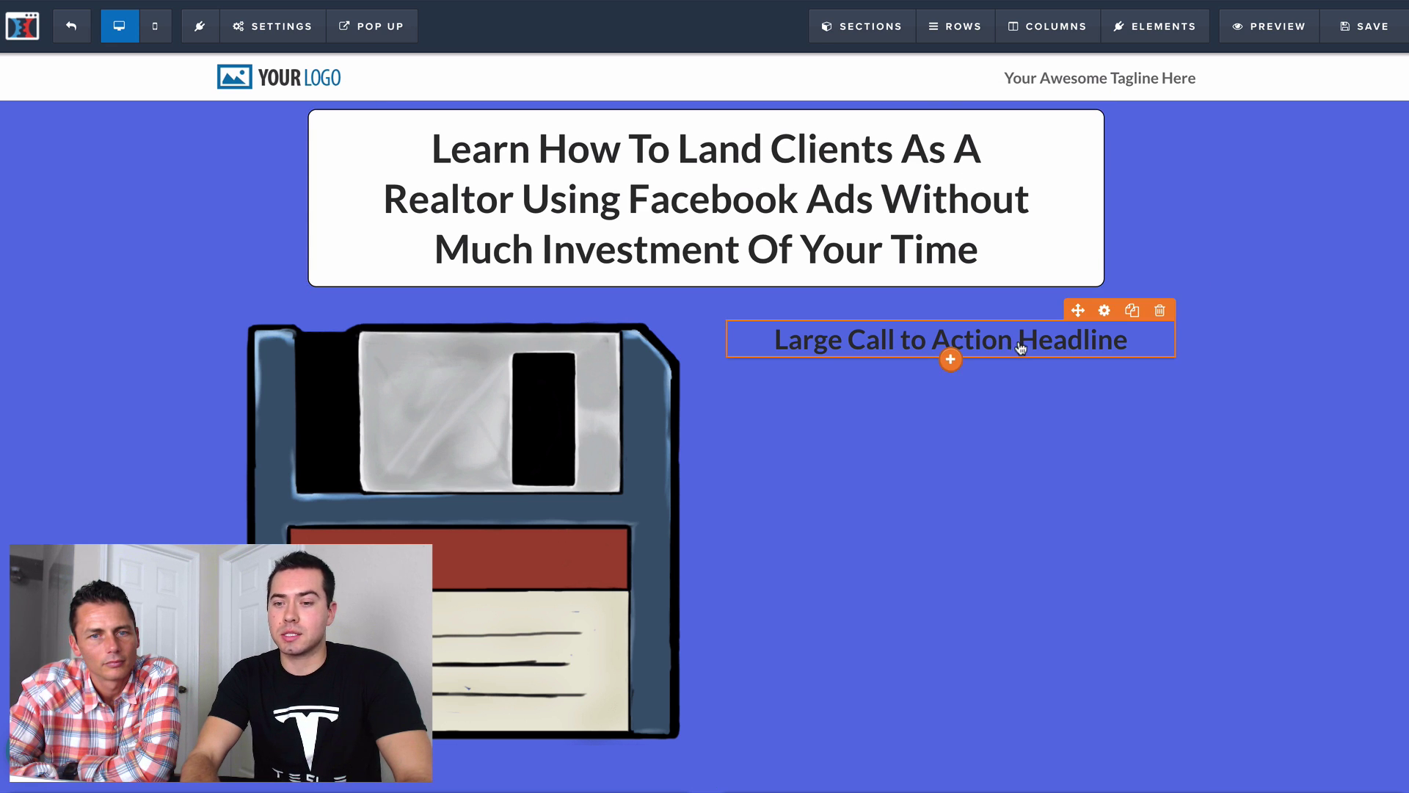
{"action": "left_click", "coordinate": [1020, 347]}
{"action": "triple_click", "coordinate": [1015, 341]}
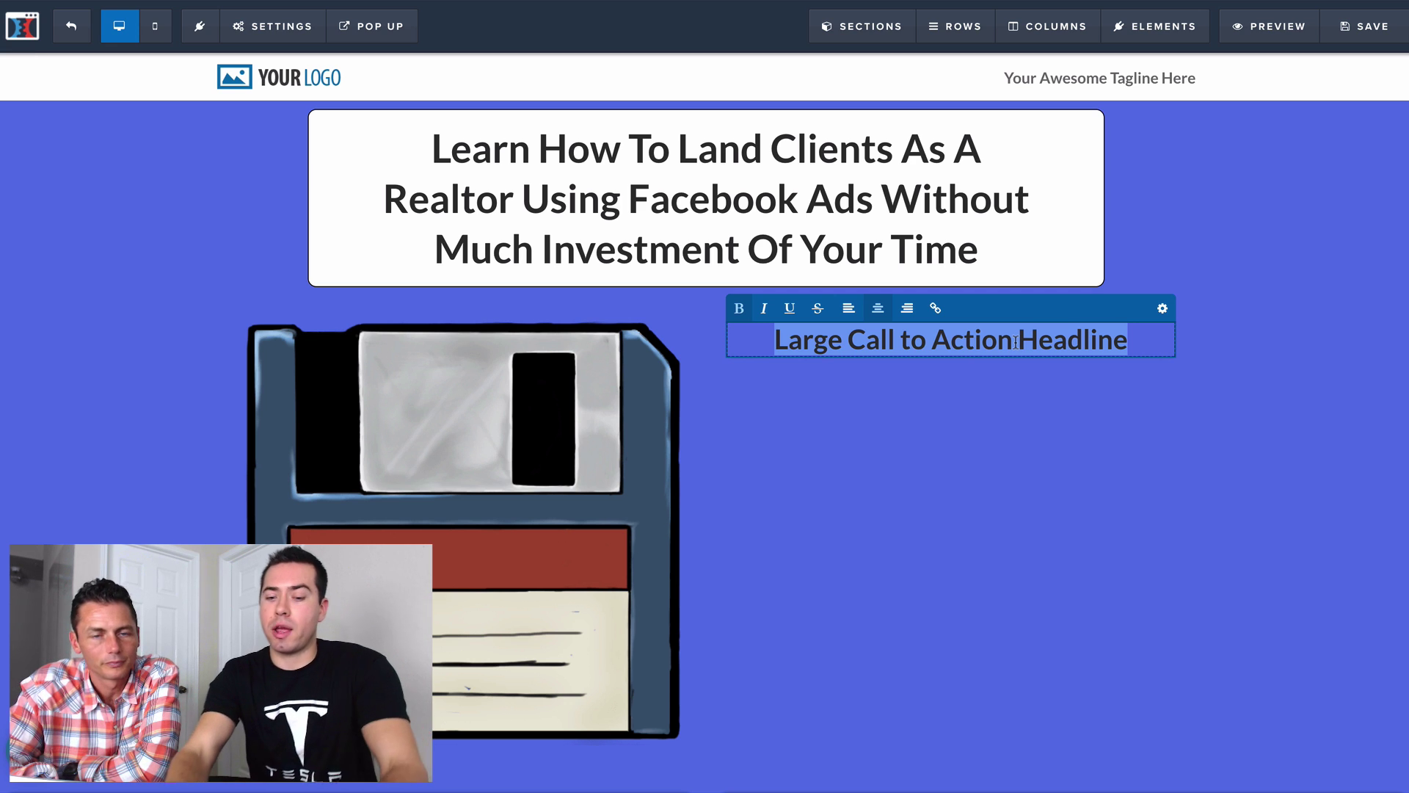
{"action": "type", "text": "Are you "}
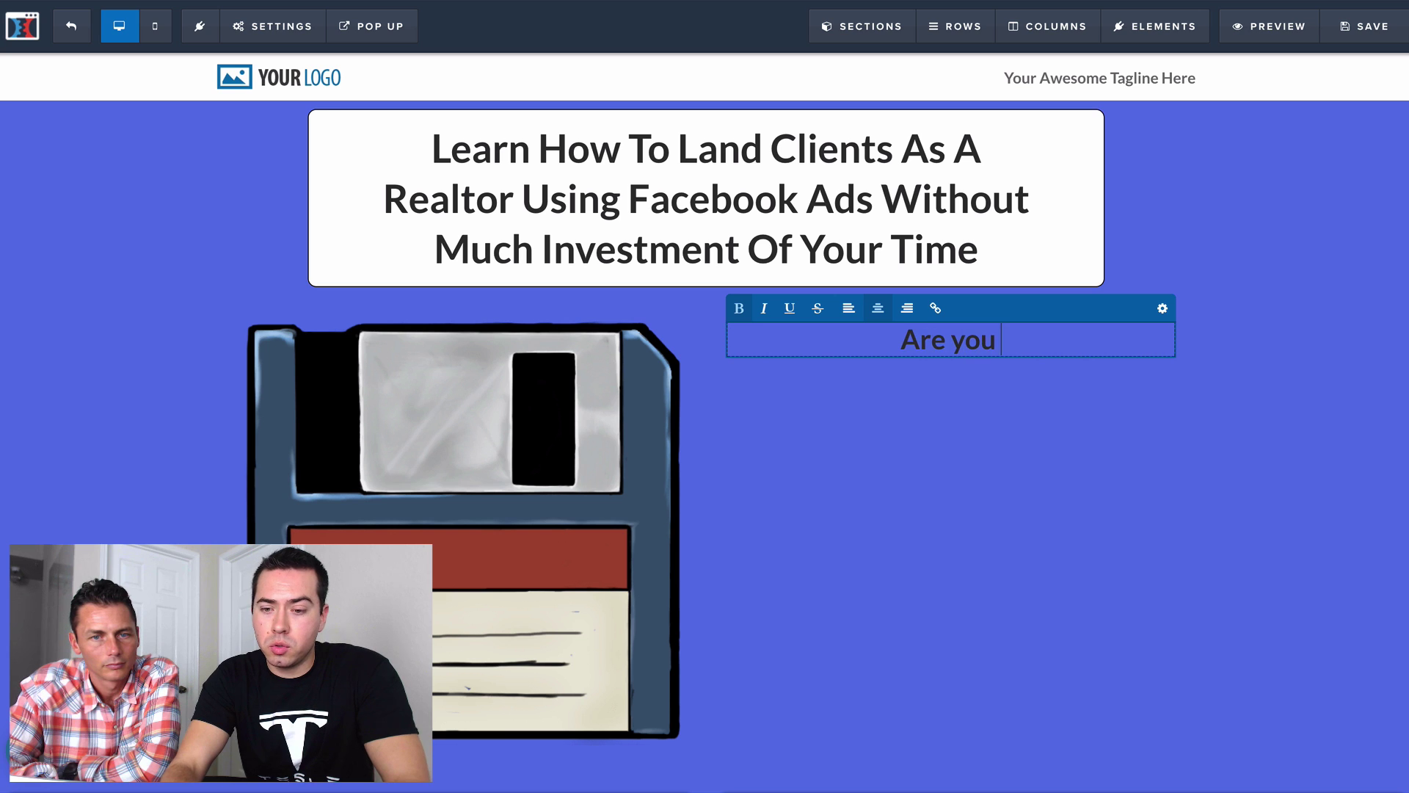
{"action": "type", "text": "a"}
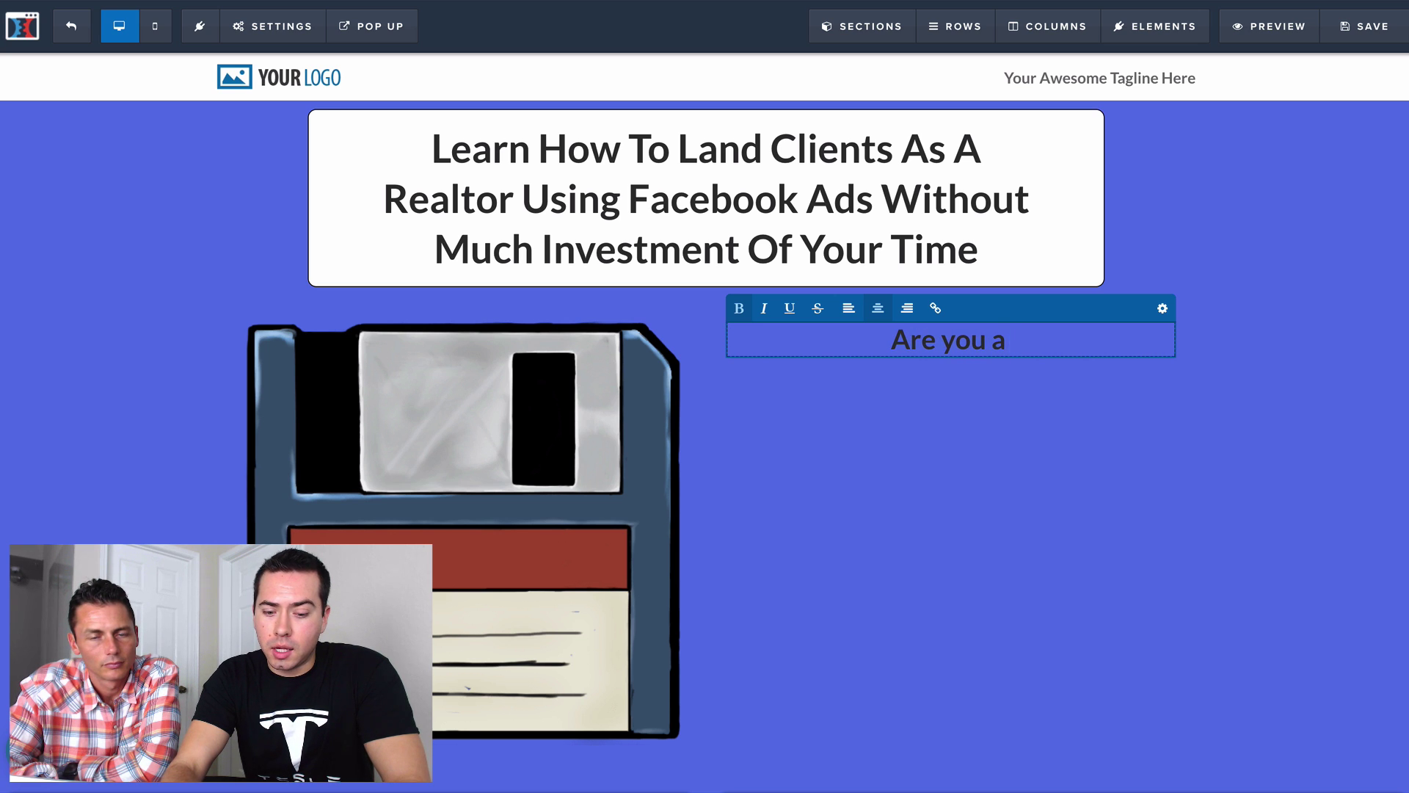
{"action": "type", "text": " realtor that "}
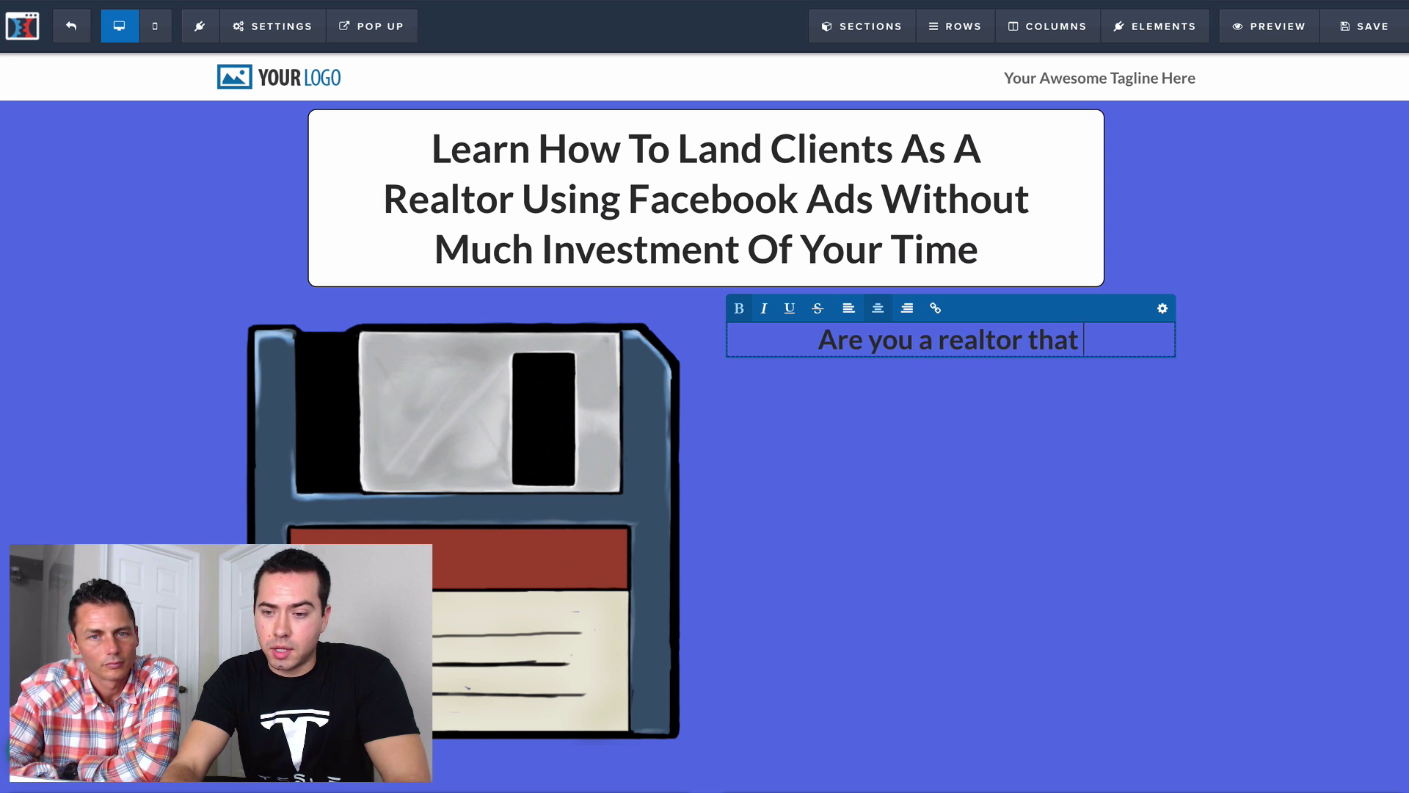
{"action": "type", "text": "stugg"}
{"action": "key", "text": "BackSpace"}
{"action": "key", "text": "BackSpace"}
{"action": "key", "text": "BackSpace"}
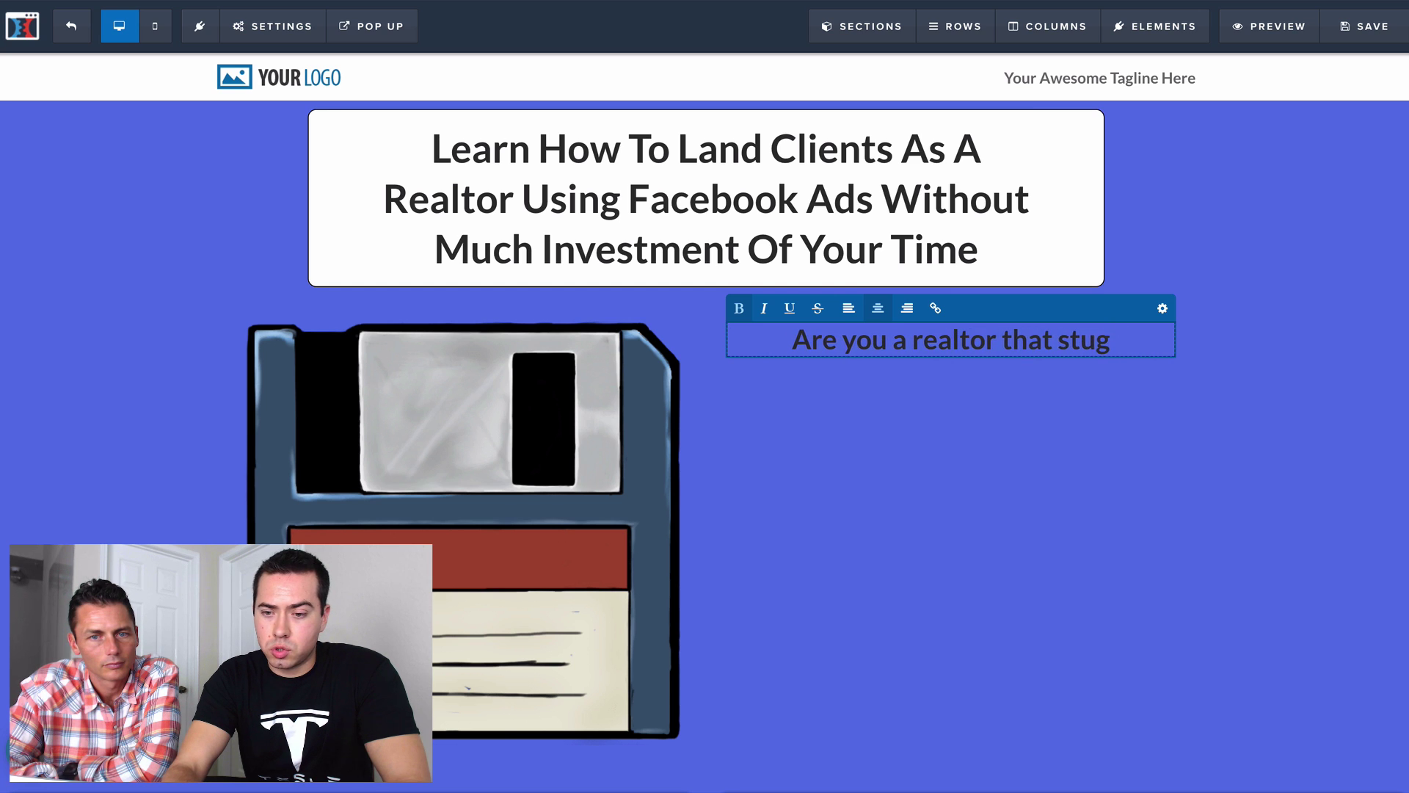
{"action": "type", "text": "rgless"}
{"action": "key", "text": "BackSpace"}
{"action": "key", "text": "BackSpace"}
{"action": "key", "text": "BackSpace"}
{"action": "key", "text": "BackSpace"}
{"action": "key", "text": "BackSpace"}
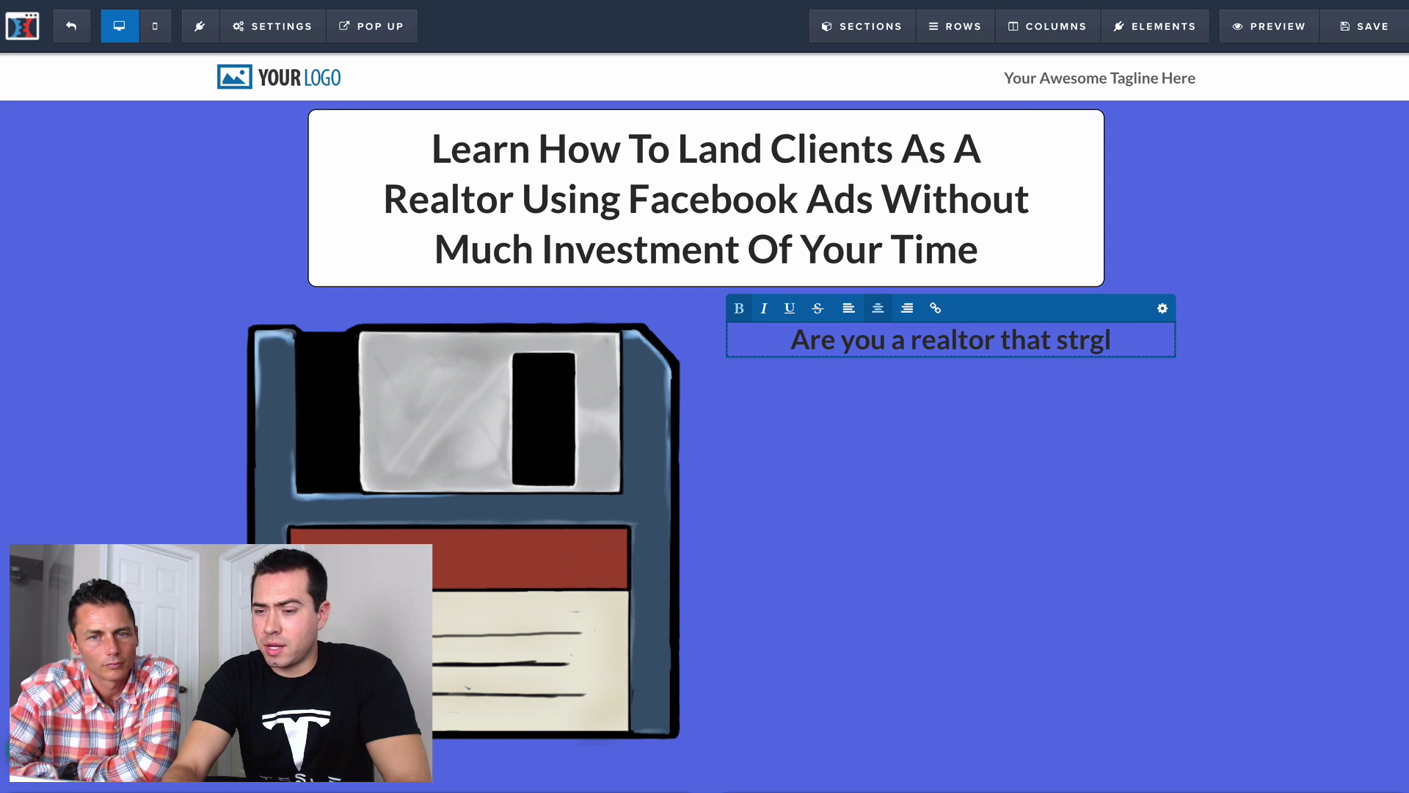
{"action": "key", "text": "BackSpace"}
{"action": "type", "text": "uggles to get more leads?"}
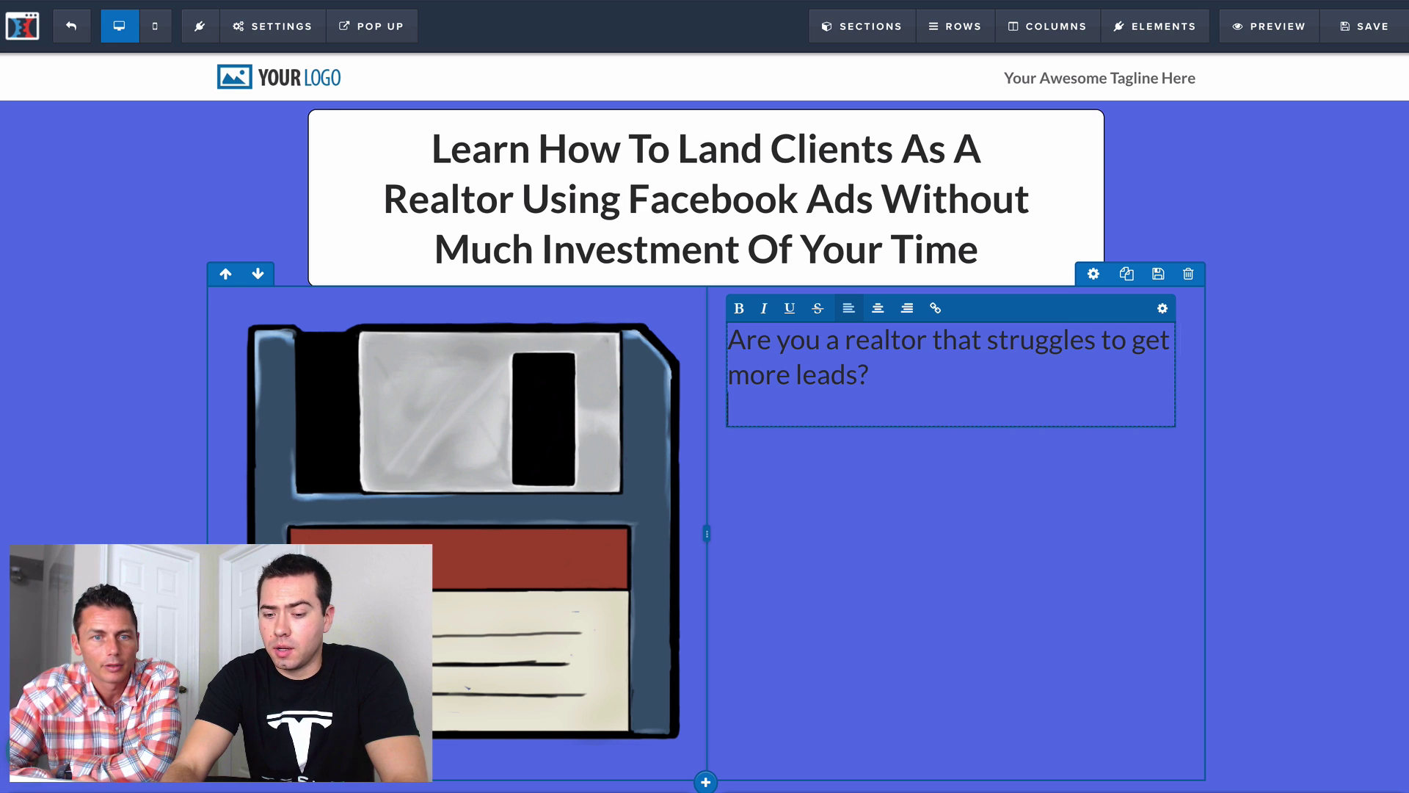
- Add the lines "Do you want your content to be consumed more?" and "Do you want to learn how to reach your ideal client?"
{"action": "type", "text": "Do you want your content to be consumed more? Do you want to learn how to reach your ideal client?"}
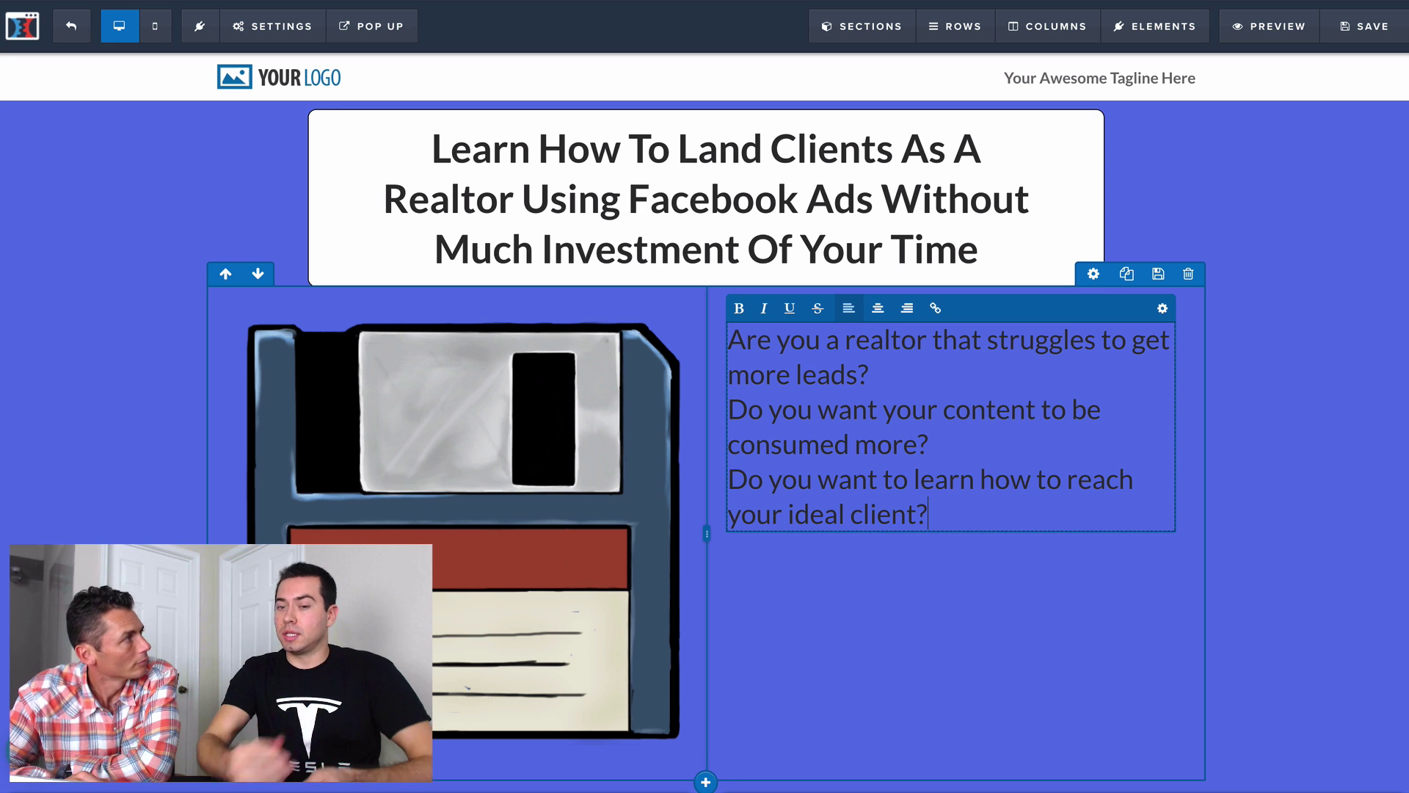
{"action": "left_click", "coordinate": [1247, 439]}
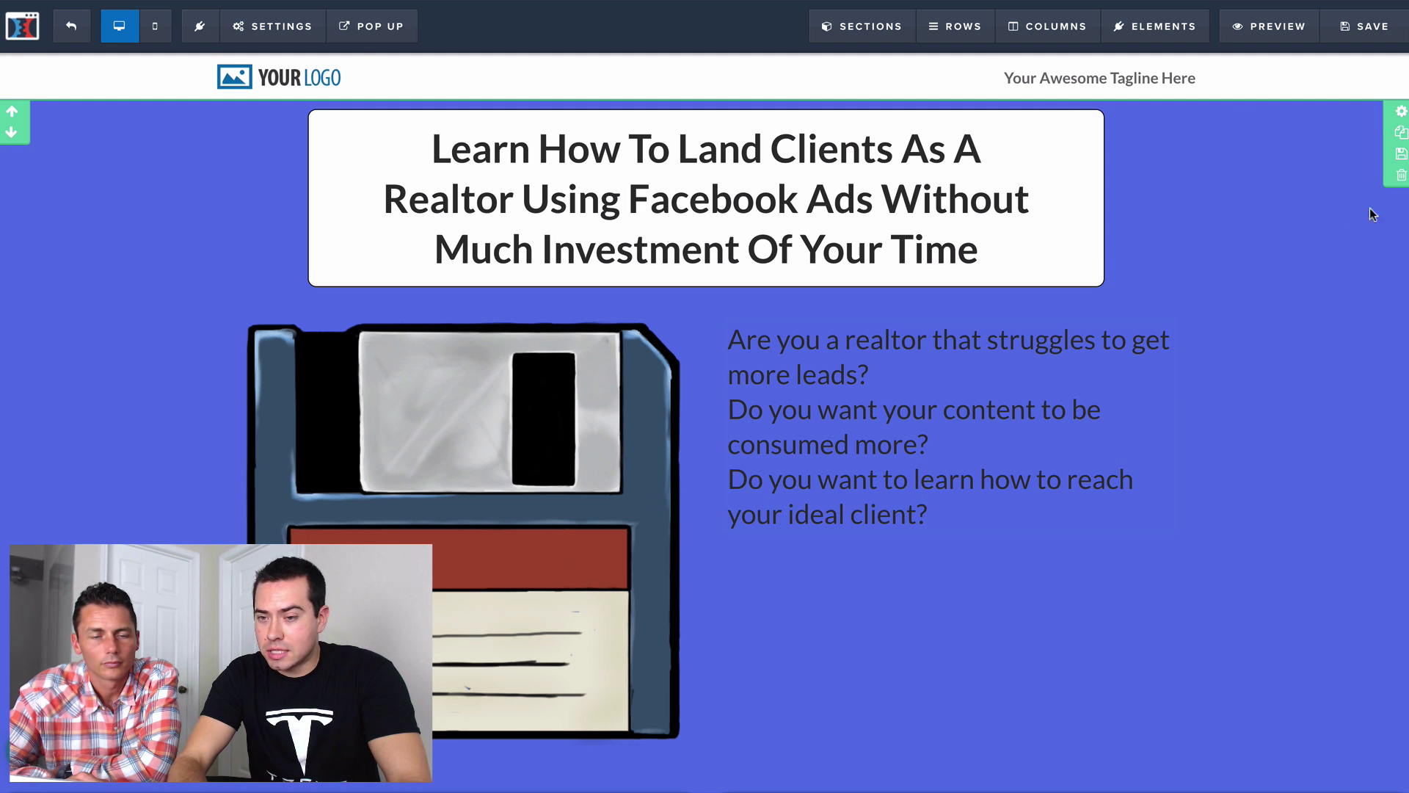
- Change the text color of the question headline beside the image to white
{"action": "scroll", "coordinate": [1243, 450], "scroll_direction": "down", "scroll_amount": 3}
{"action": "scroll", "coordinate": [1244, 450], "scroll_direction": "up", "scroll_amount": 2}
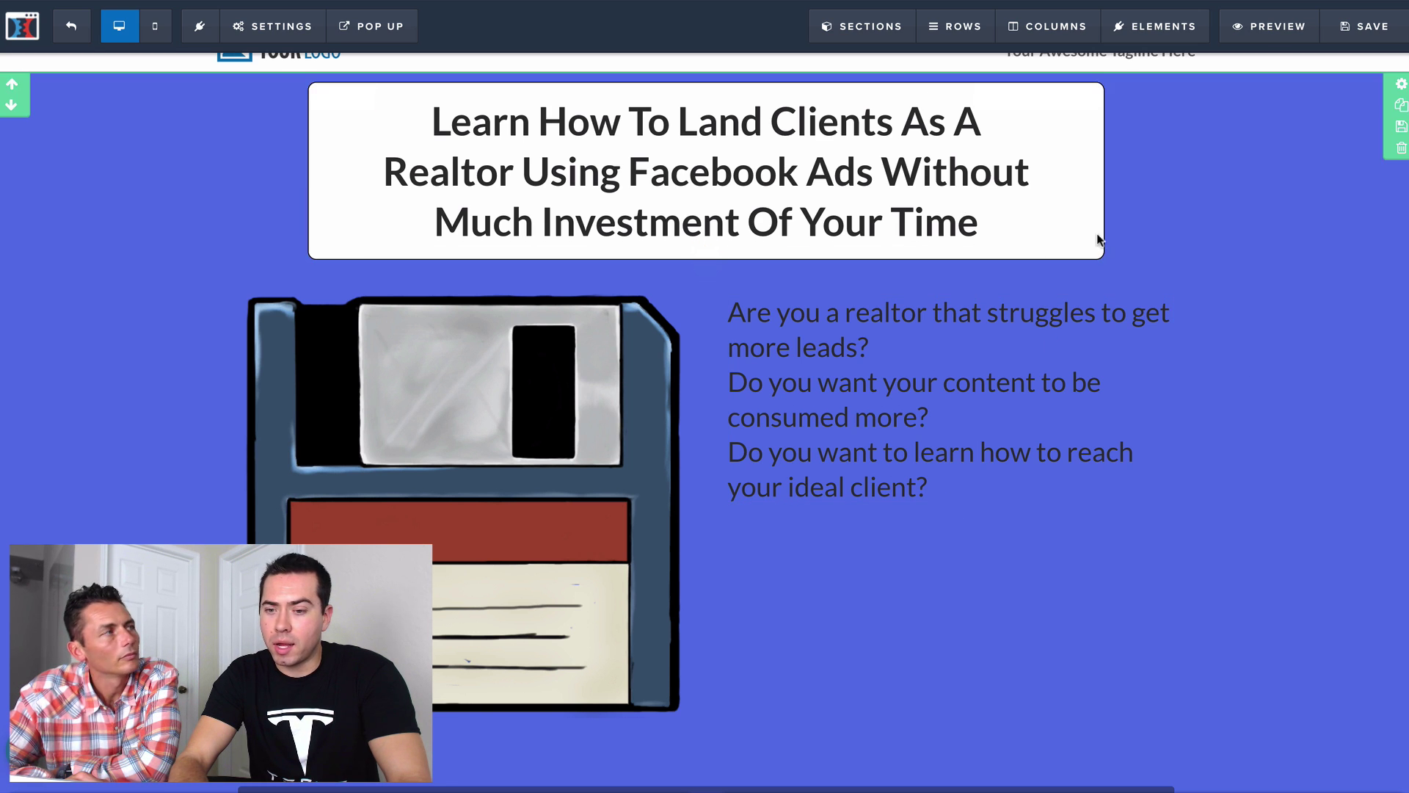
{"action": "left_click", "coordinate": [958, 373]}
{"action": "key", "text": "ctrl+a"}
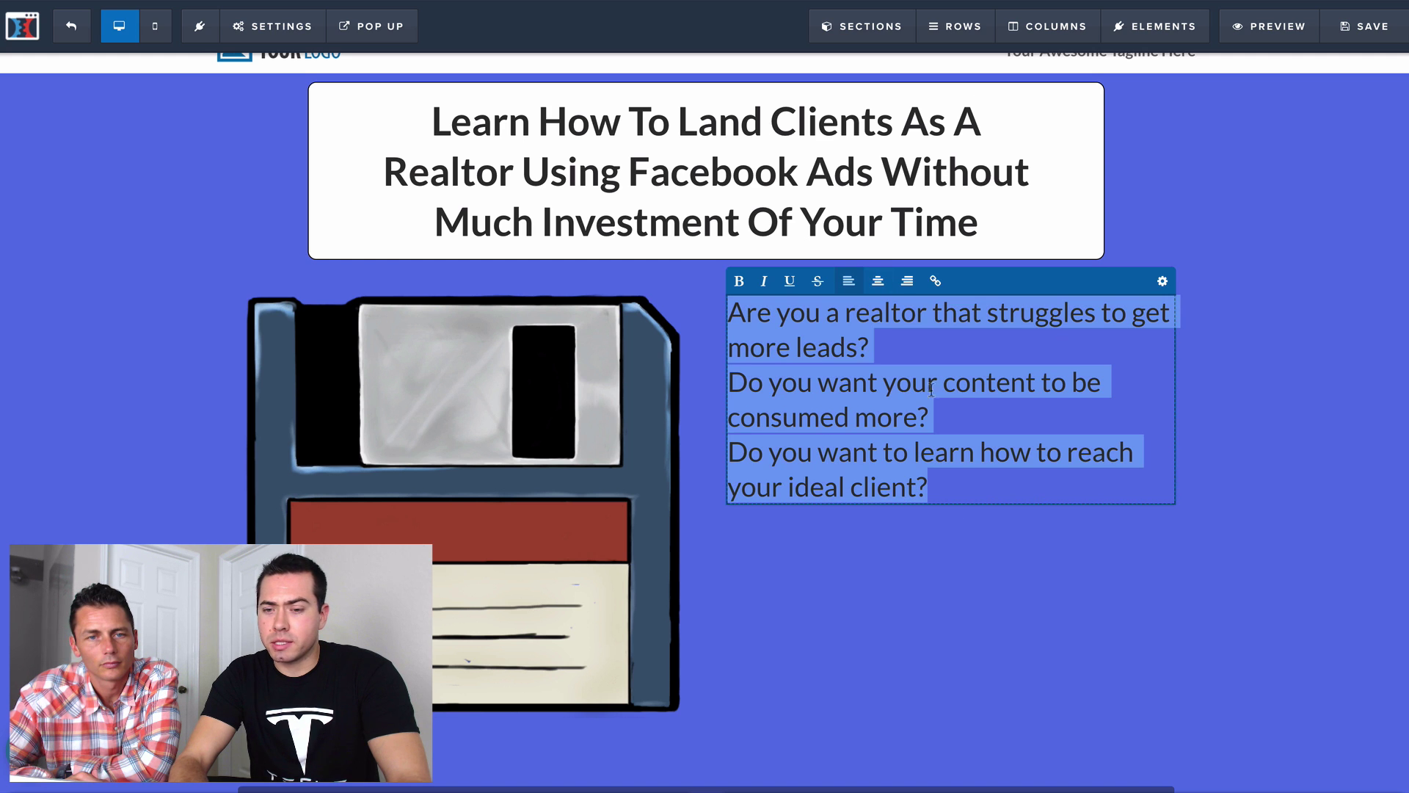
{"action": "left_click", "coordinate": [1162, 281]}
{"action": "left_click", "coordinate": [1330, 340]}
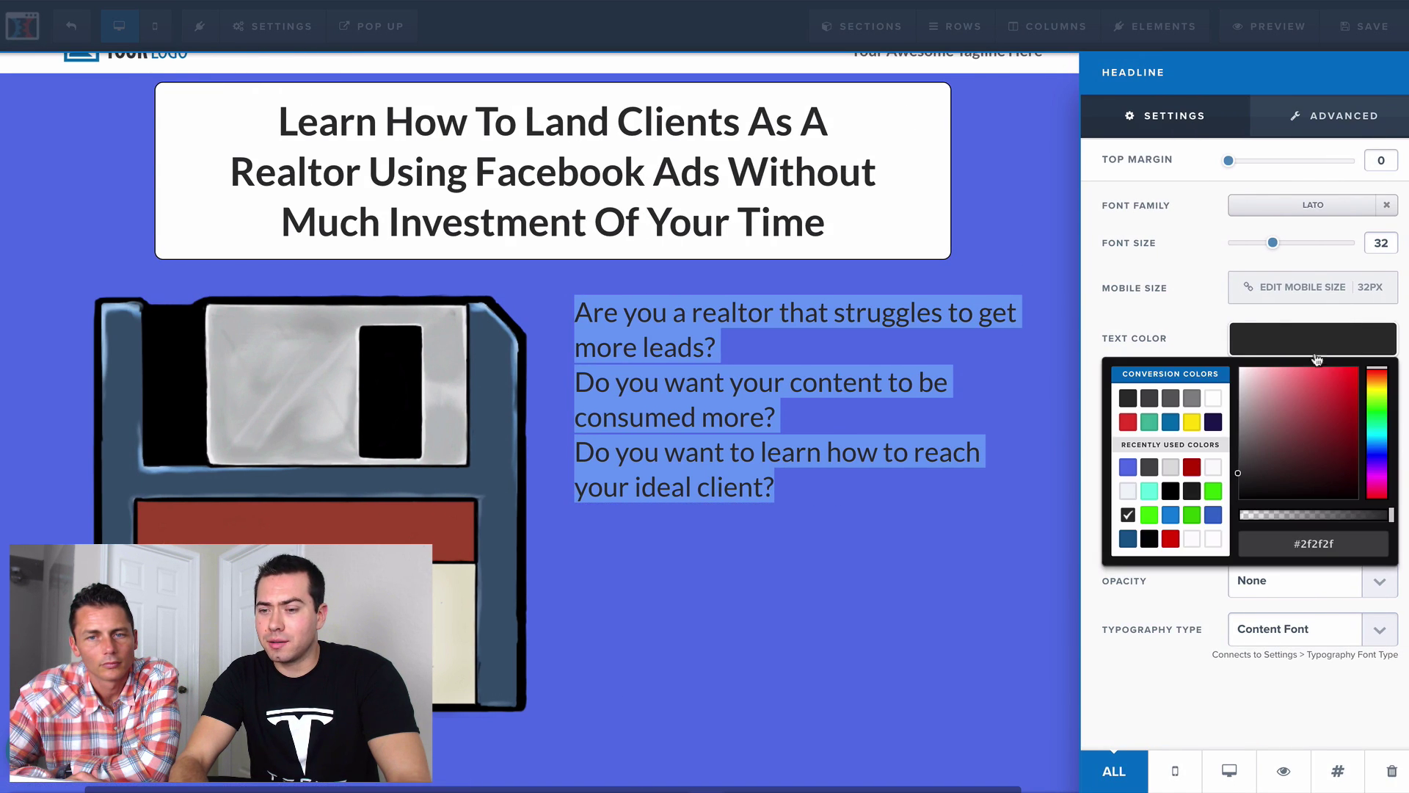
{"action": "left_click", "coordinate": [1213, 397]}
{"action": "left_click", "coordinate": [934, 372]}
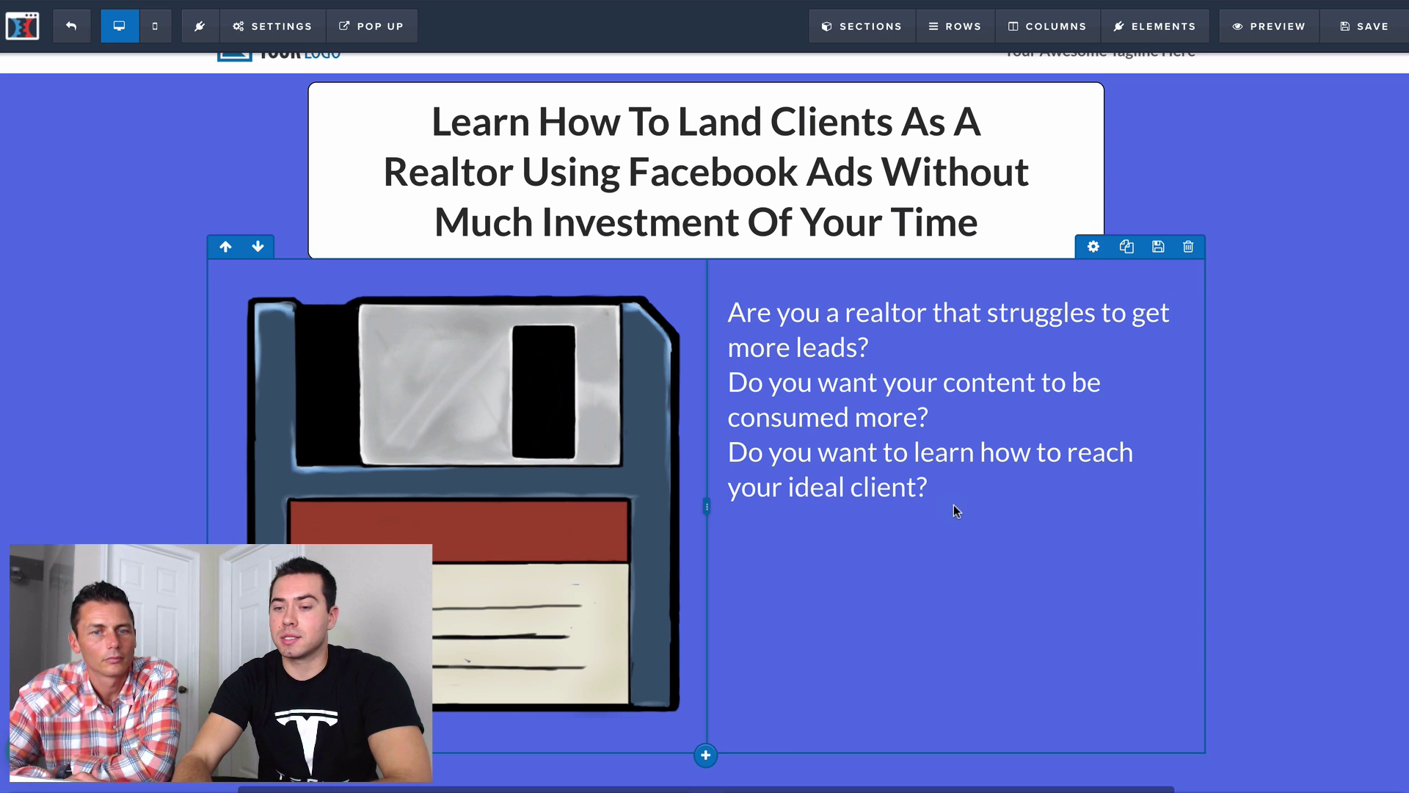
- Duplicate the question headline and replace the copy's text with the bold "When you join this facebook ads course for realtors..." promise ending in "land more qualified leads"
{"action": "left_click", "coordinate": [1134, 284]}
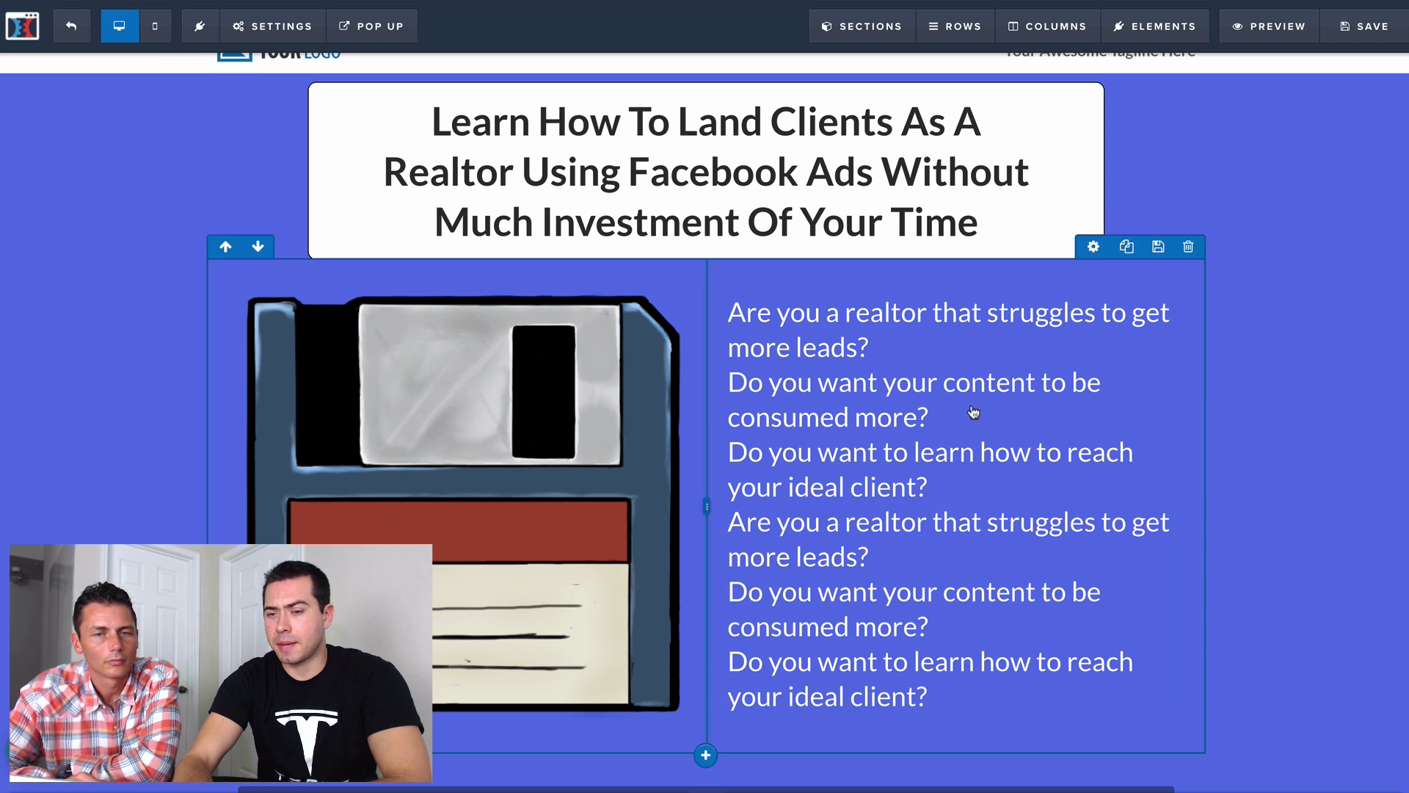
{"action": "left_click", "coordinate": [984, 587]}
{"action": "key", "text": "ctrl+a"}
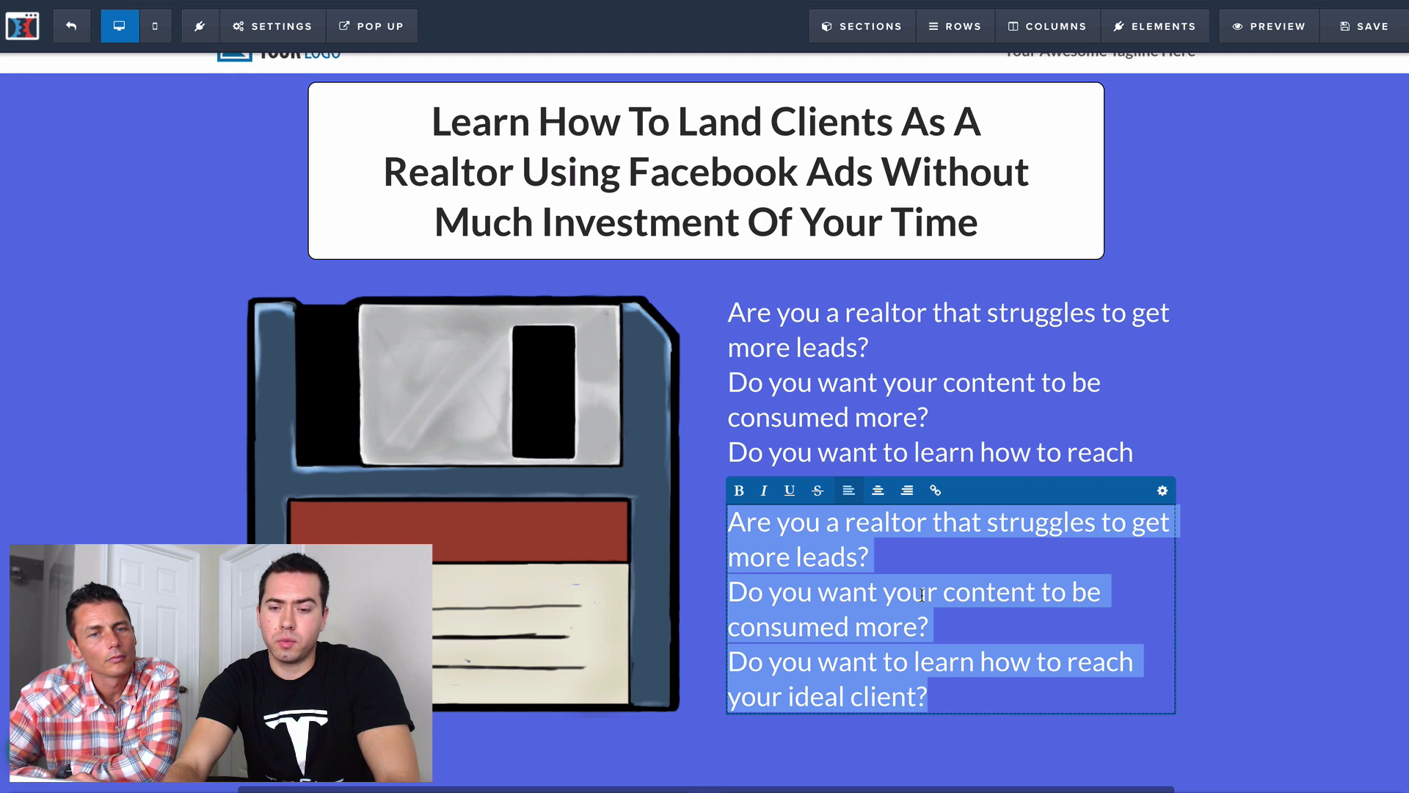
{"action": "type", "text": "When you join this facebook ads course for realtors, you'll discover how to get your ideal clients to consume your content, so you can land more qualified leads"}
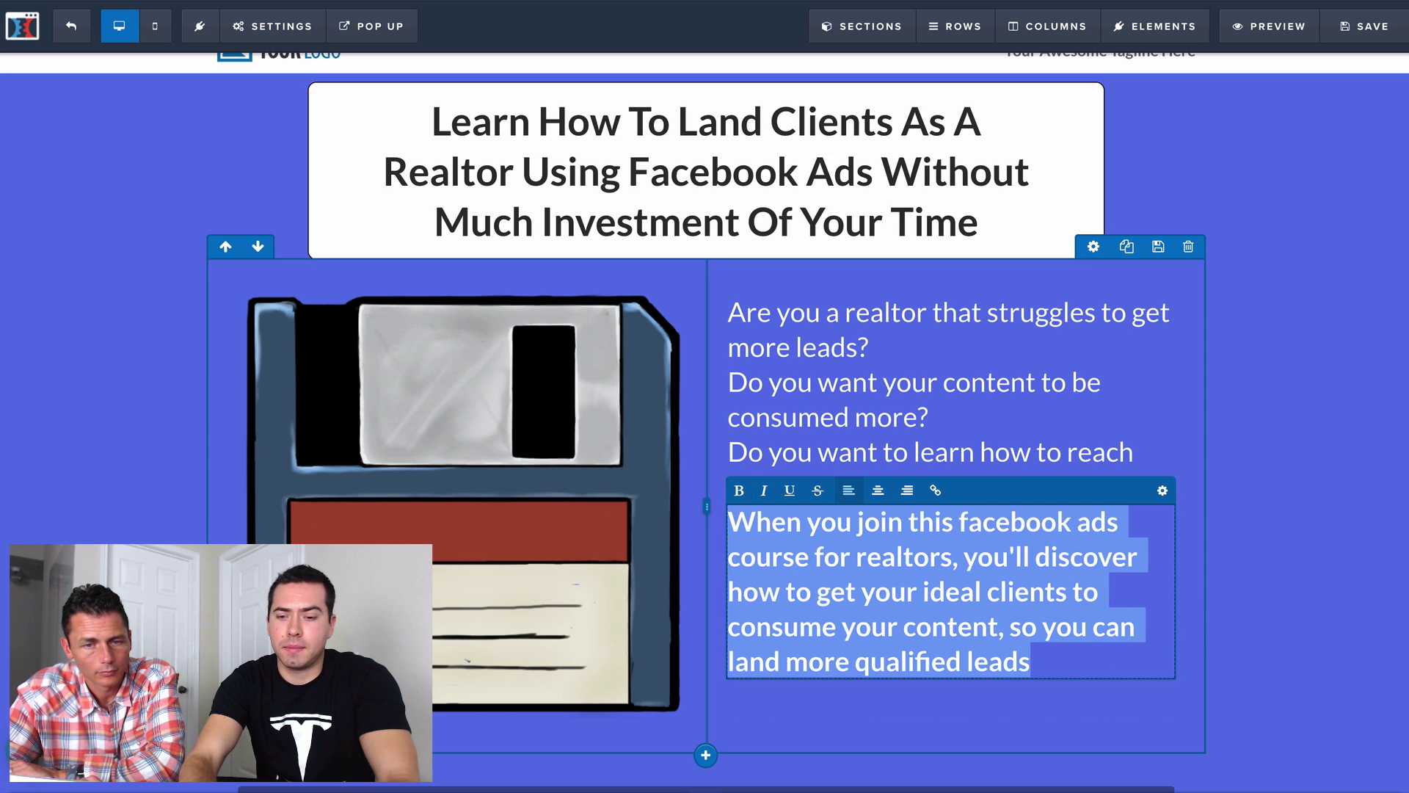
{"action": "key", "text": "ctrl+a"}
{"action": "key", "text": "ctrl+b"}
{"action": "left_click", "coordinate": [1289, 628]}
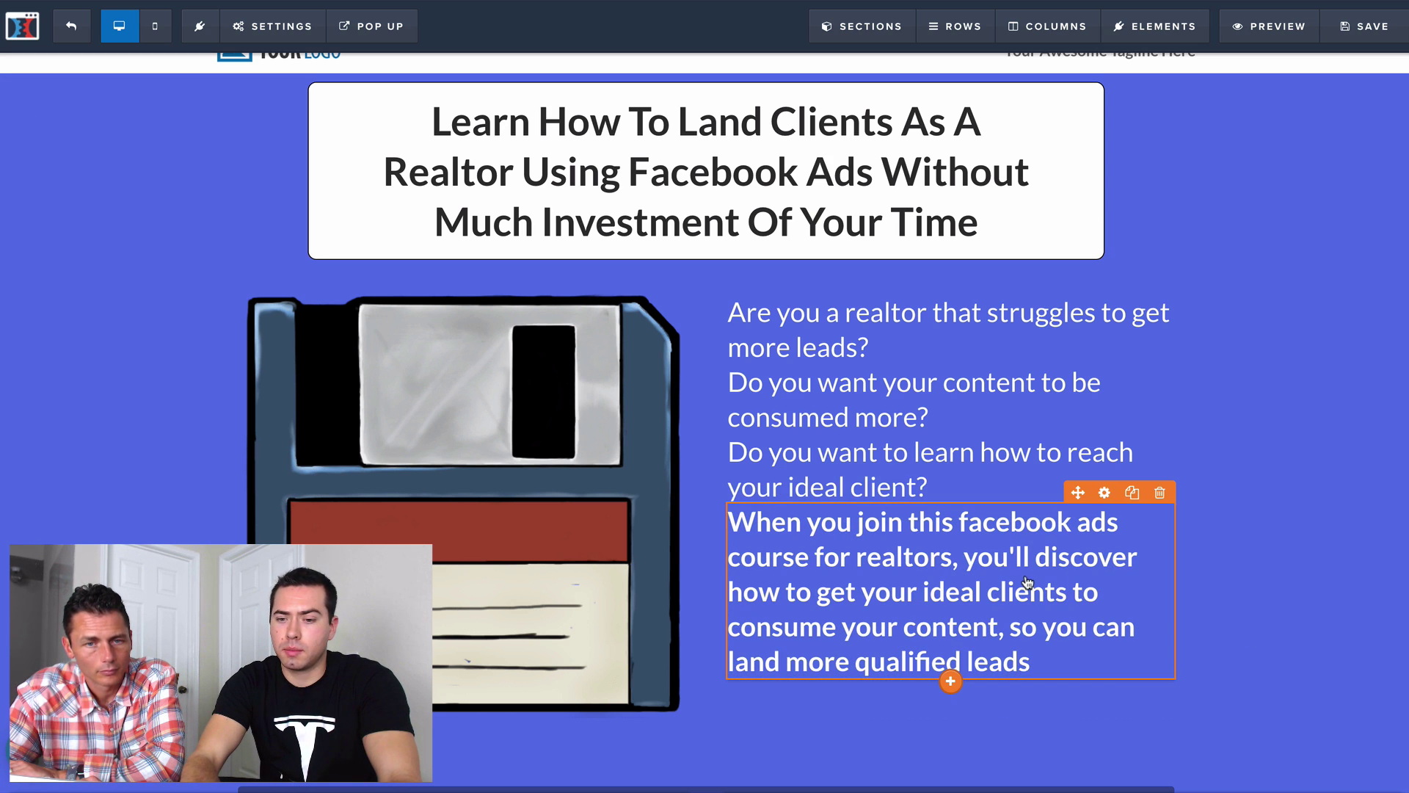
- Center the bold course promise text and add a small top margin above it
{"action": "left_click", "coordinate": [886, 518]}
{"action": "left_click", "coordinate": [878, 490]}
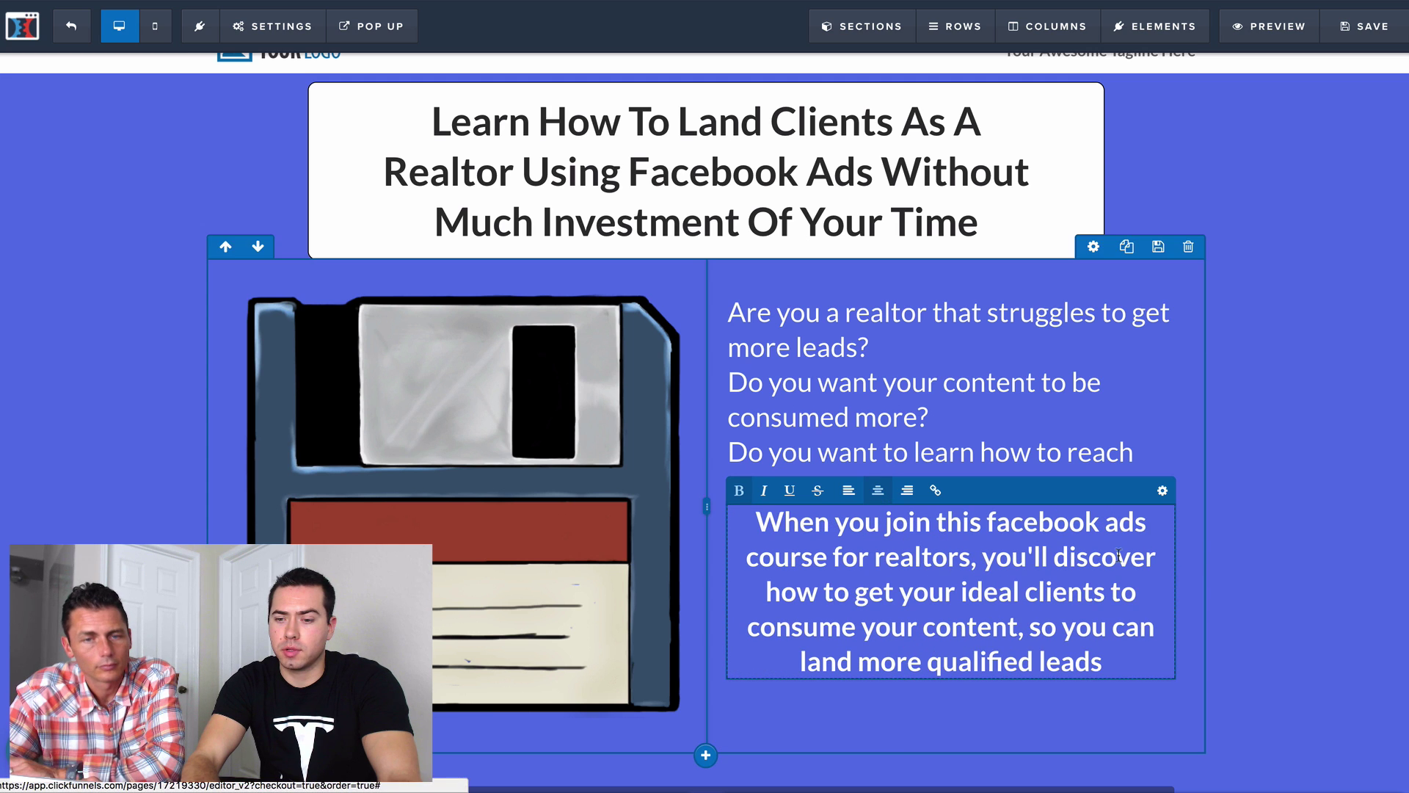
{"action": "left_click", "coordinate": [1247, 572]}
{"action": "mouse_move", "coordinate": [947, 674]}
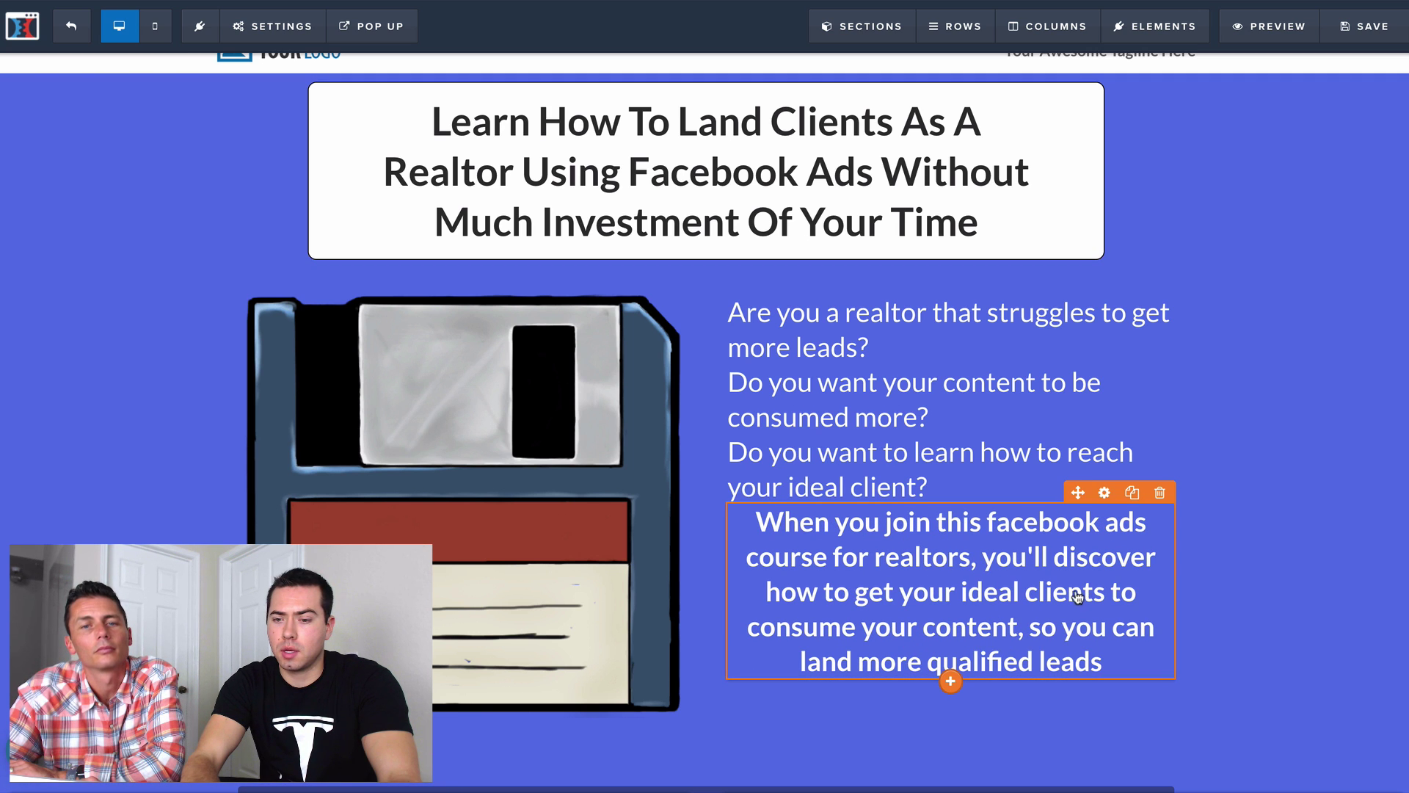
{"action": "left_click", "coordinate": [1102, 496]}
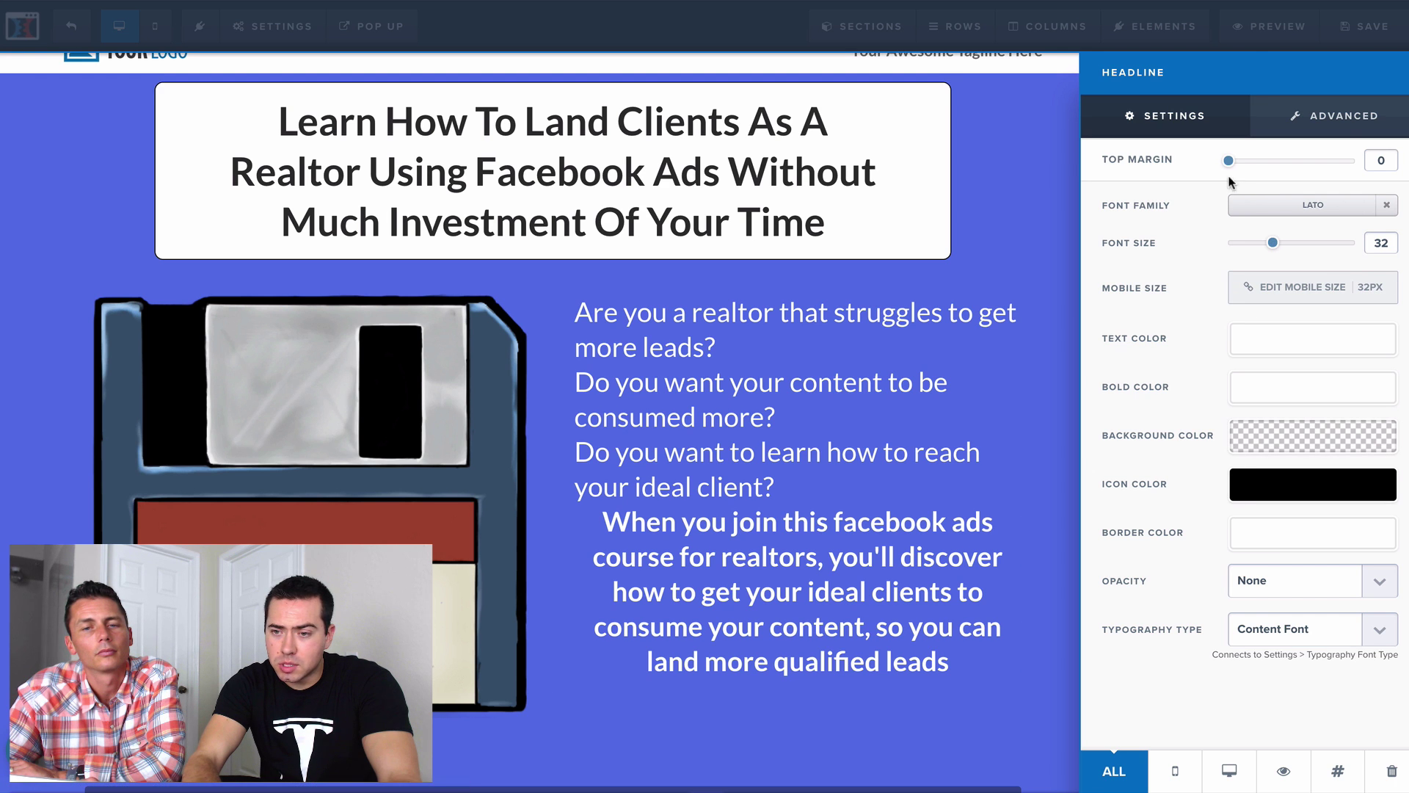
{"action": "left_click_drag", "start_coordinate": [1228, 161], "coordinate": [1242, 162]}
{"action": "left_click", "coordinate": [902, 441]}
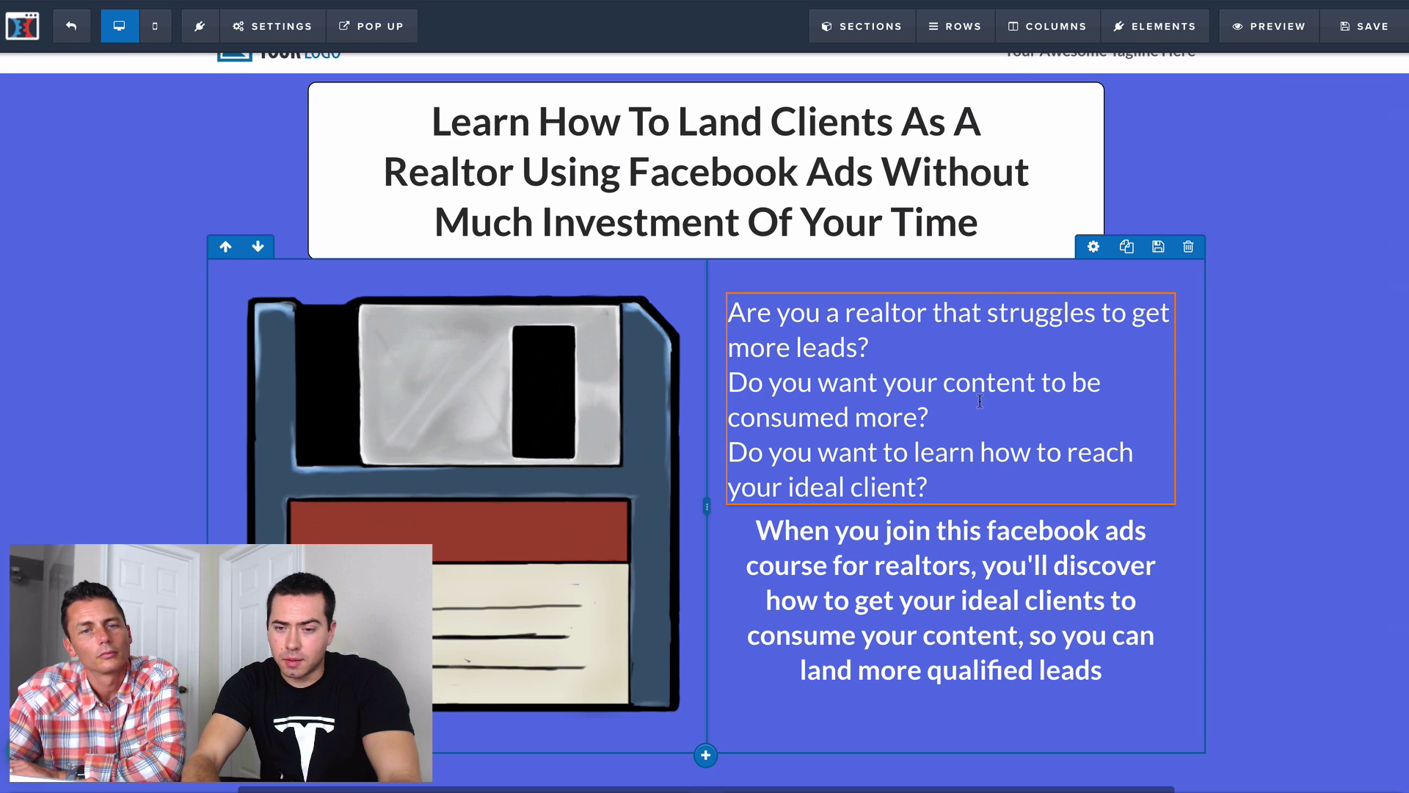
- Set the three-question headline's font size to 24 and make all of its text italic
{"action": "left_click", "coordinate": [862, 409]}
{"action": "key", "text": "ctrl+a"}
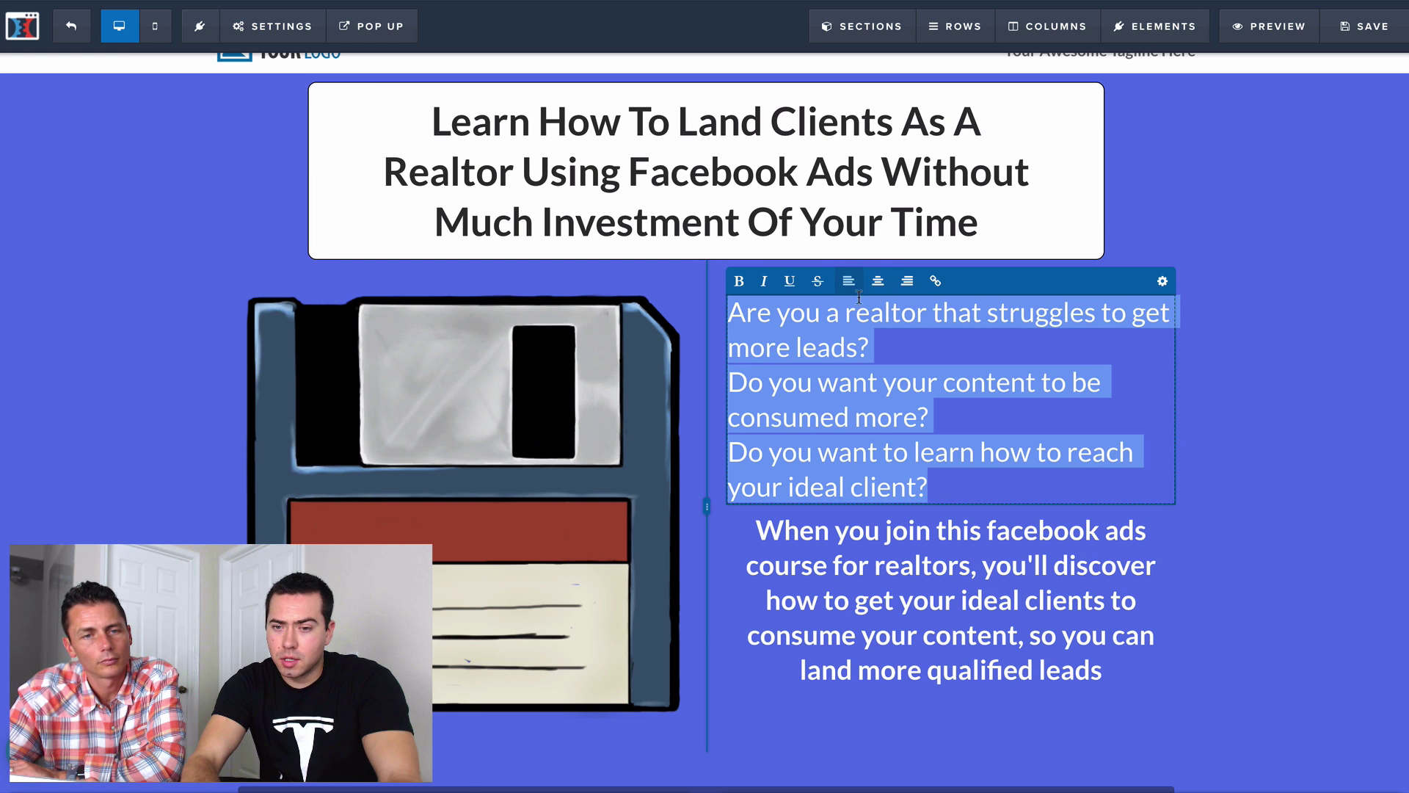
{"action": "left_click", "coordinate": [1161, 287]}
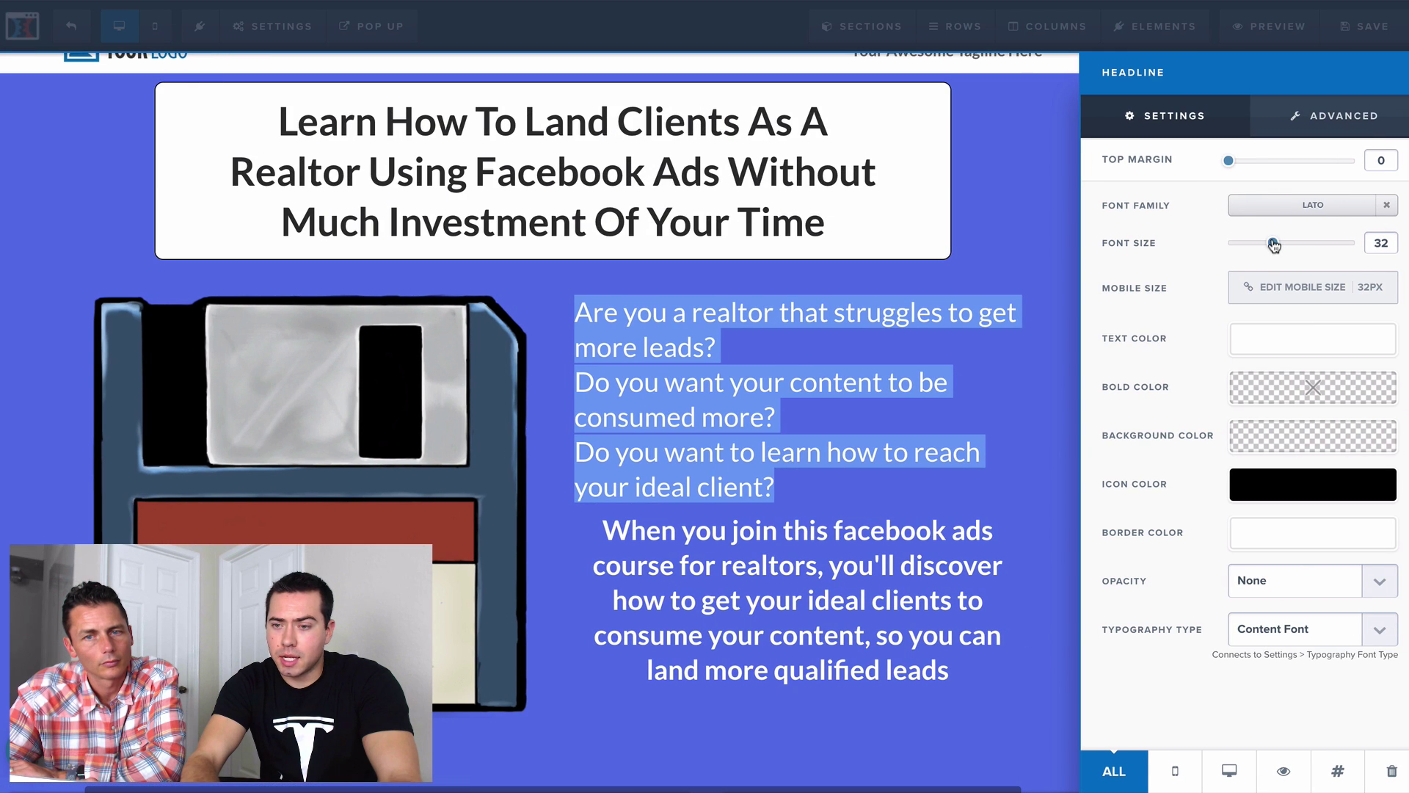
{"action": "left_click_drag", "start_coordinate": [1274, 243], "coordinate": [1256, 251]}
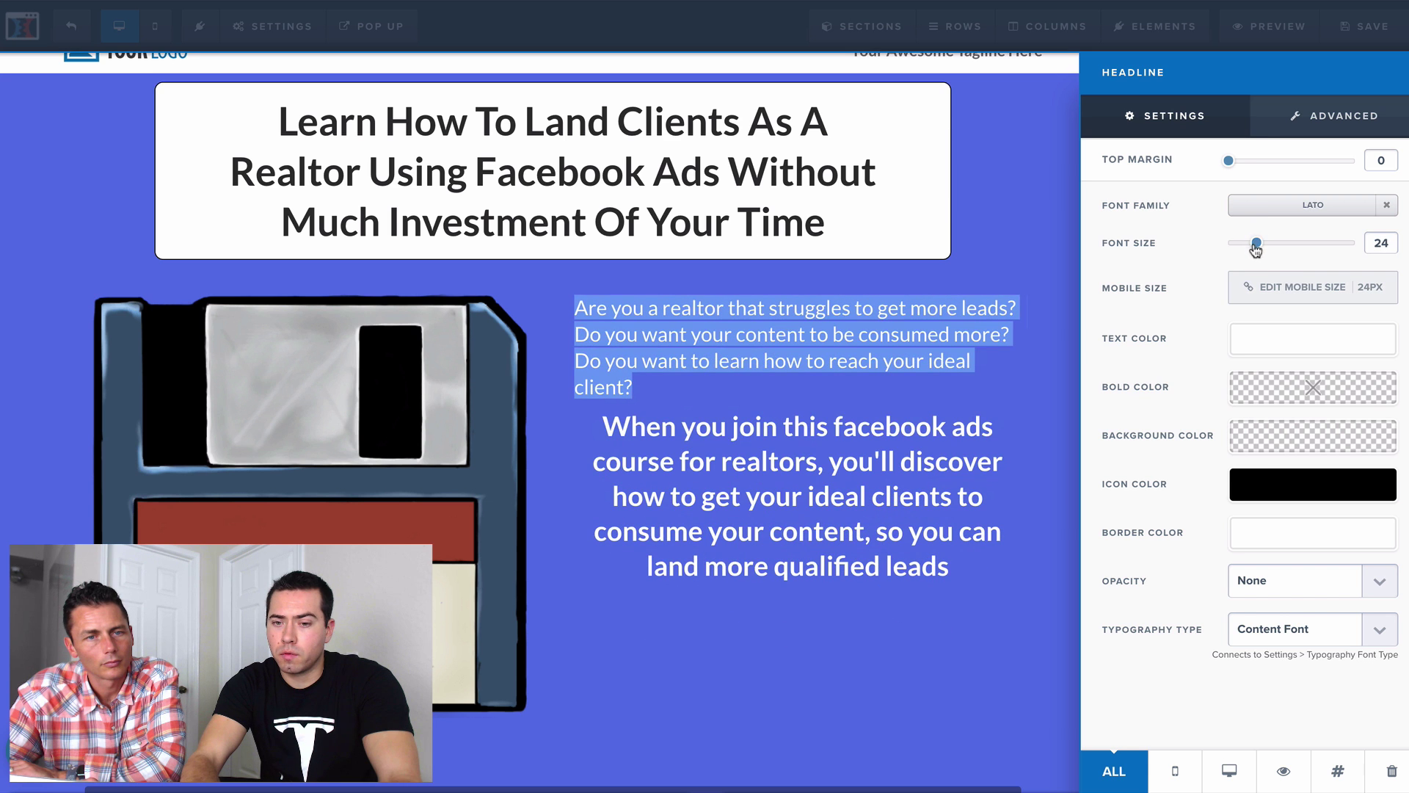
{"action": "left_click", "coordinate": [849, 362]}
{"action": "left_click", "coordinate": [850, 358]}
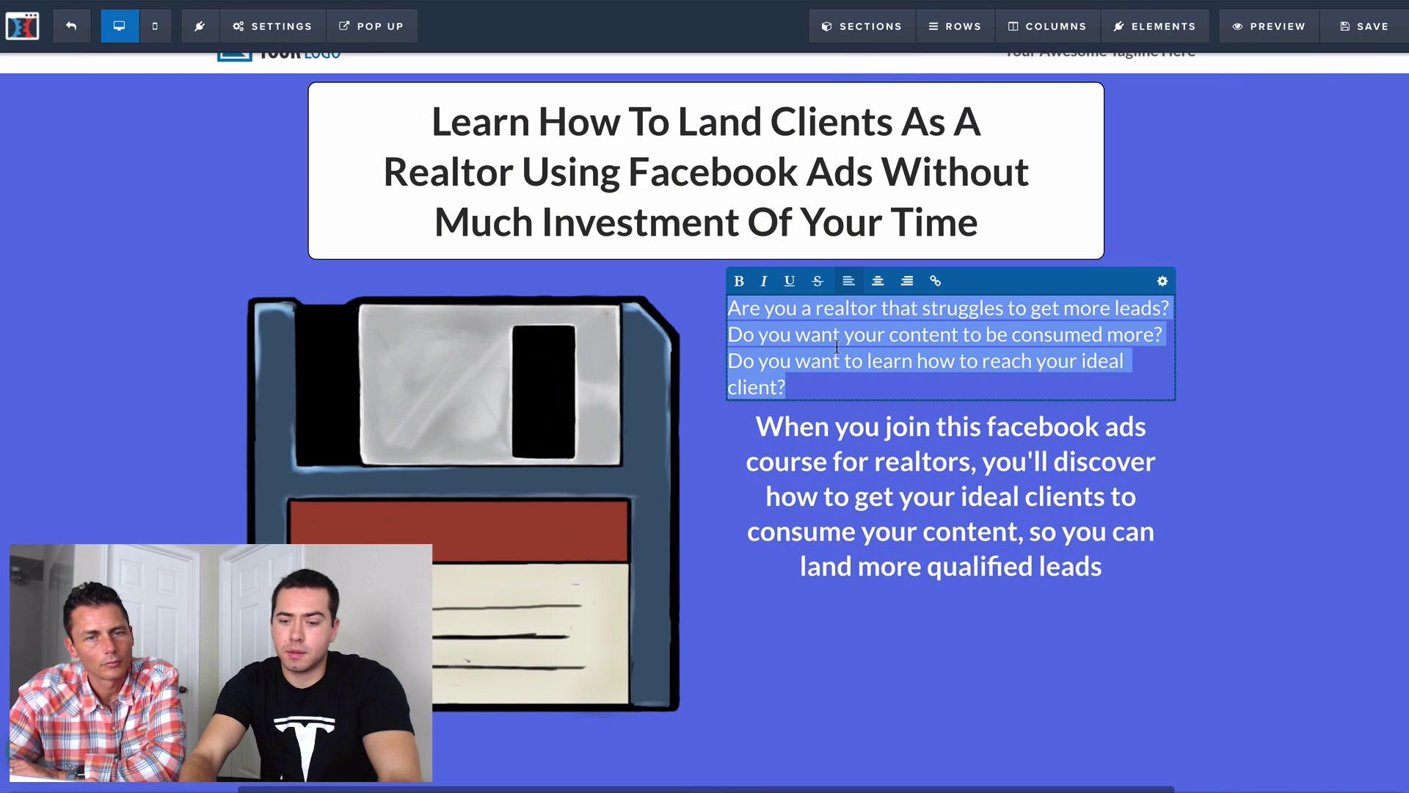
{"action": "left_click", "coordinate": [769, 286]}
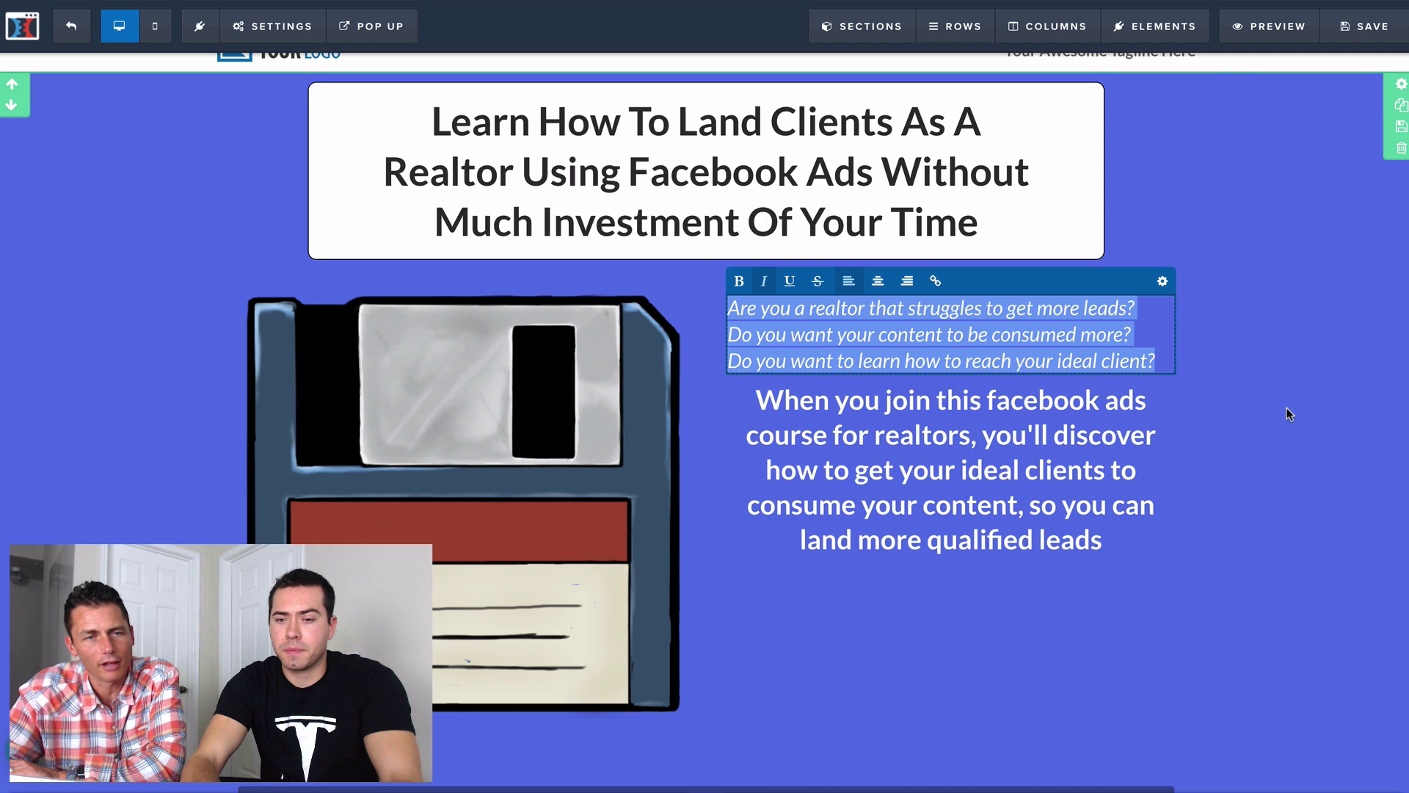
{"action": "left_click", "coordinate": [1231, 396]}
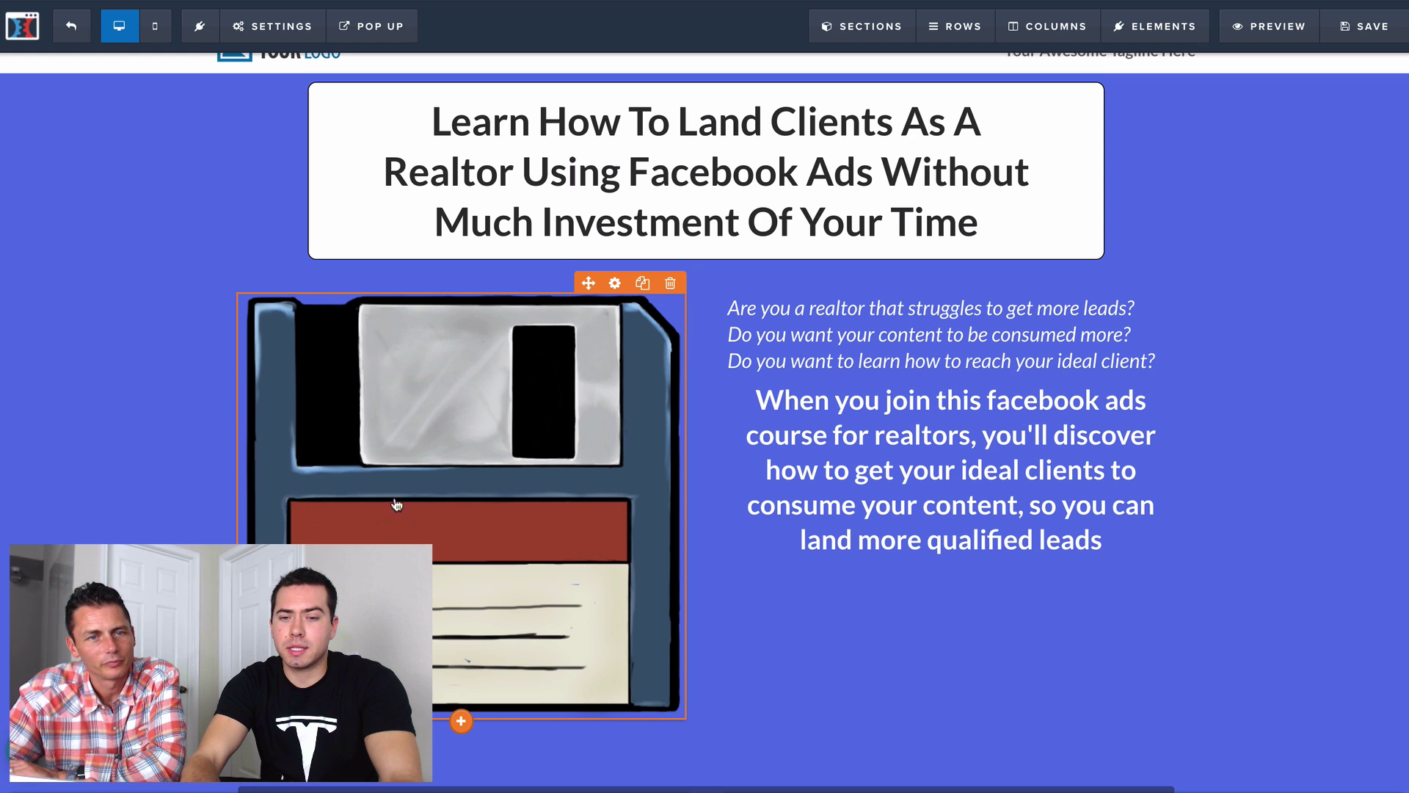
- Try widths of 450, 300 and 350 for the floppy disk image
{"action": "left_click", "coordinate": [517, 460]}
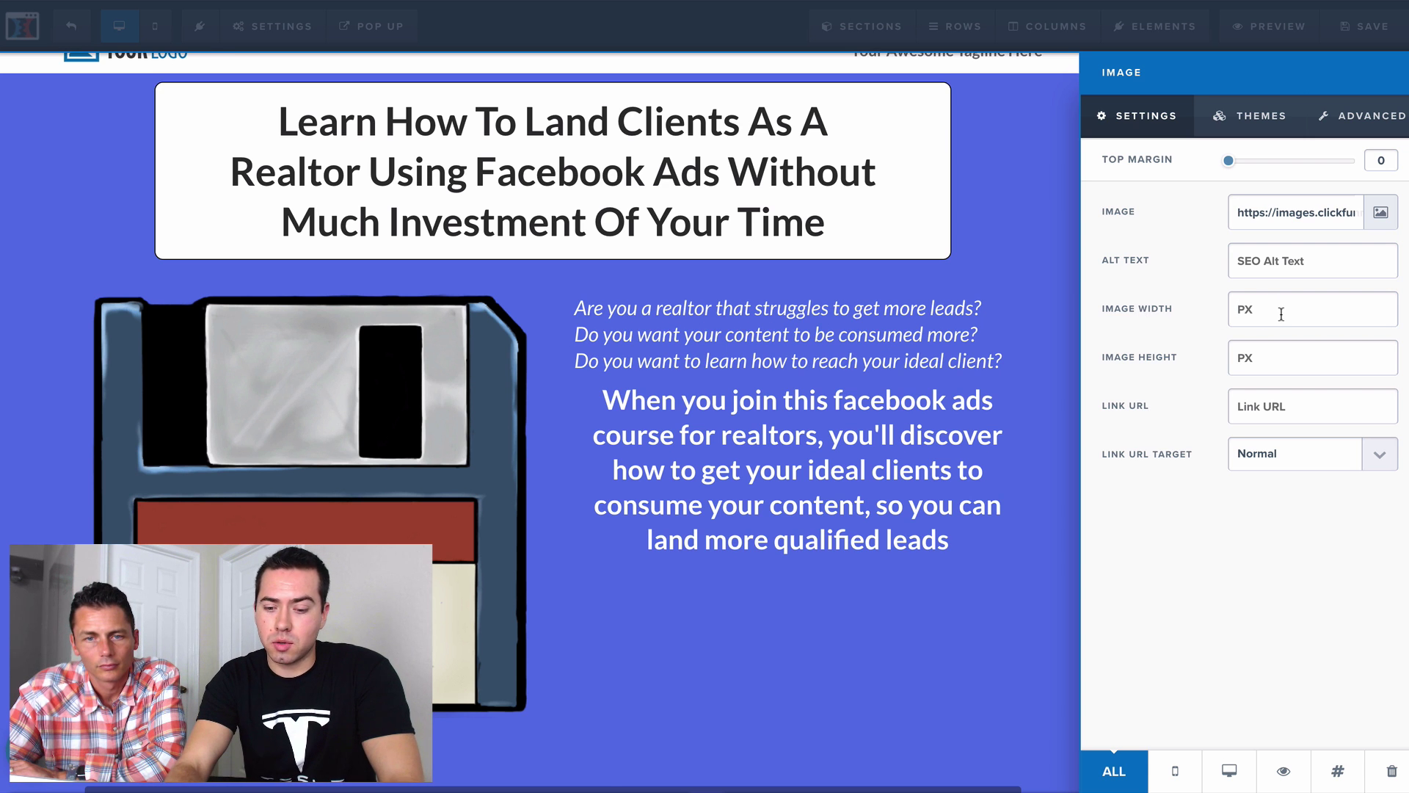
{"action": "type", "text": "450"}
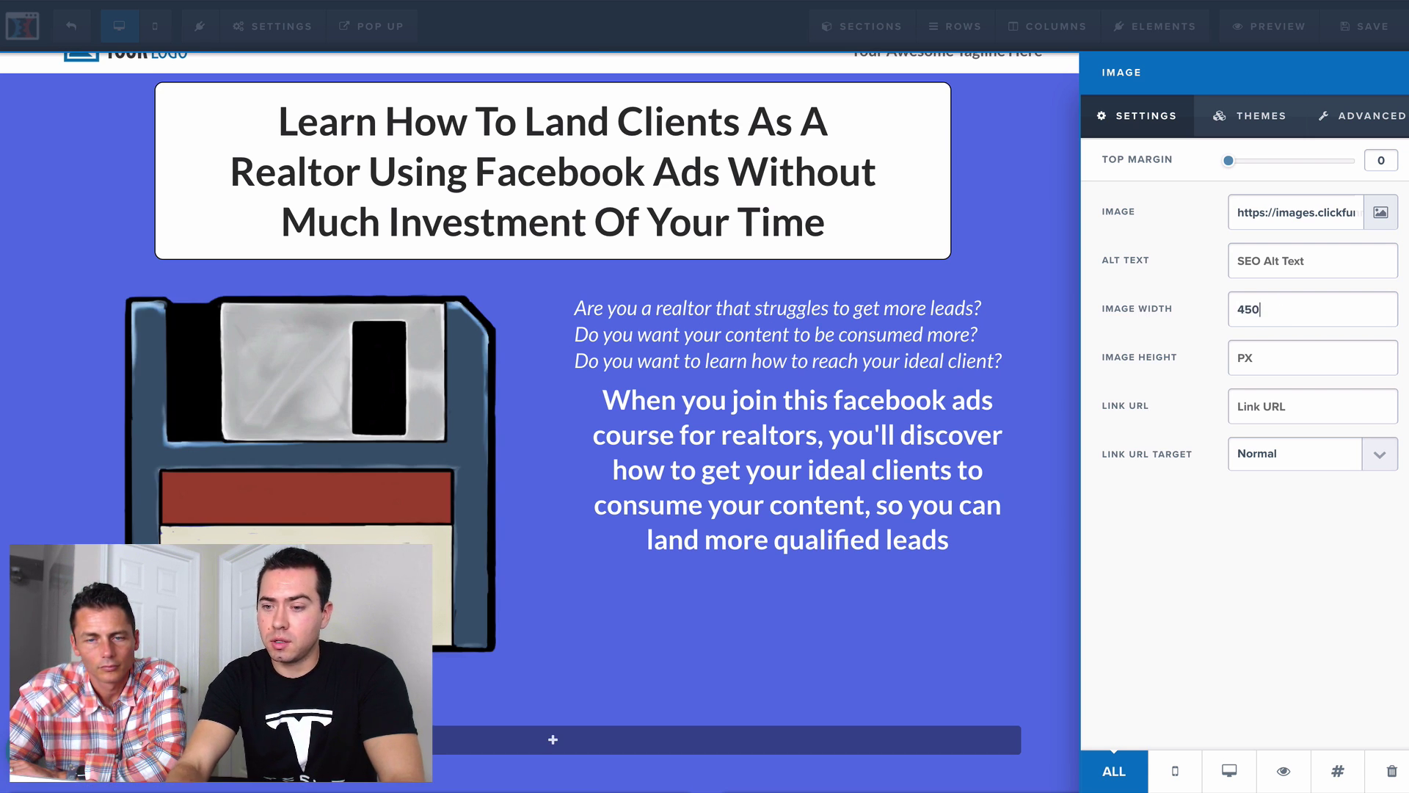
{"action": "key", "text": "BackSpace"}
{"action": "key", "text": "BackSpace"}
{"action": "key", "text": "BackSpace"}
{"action": "type", "text": "300"}
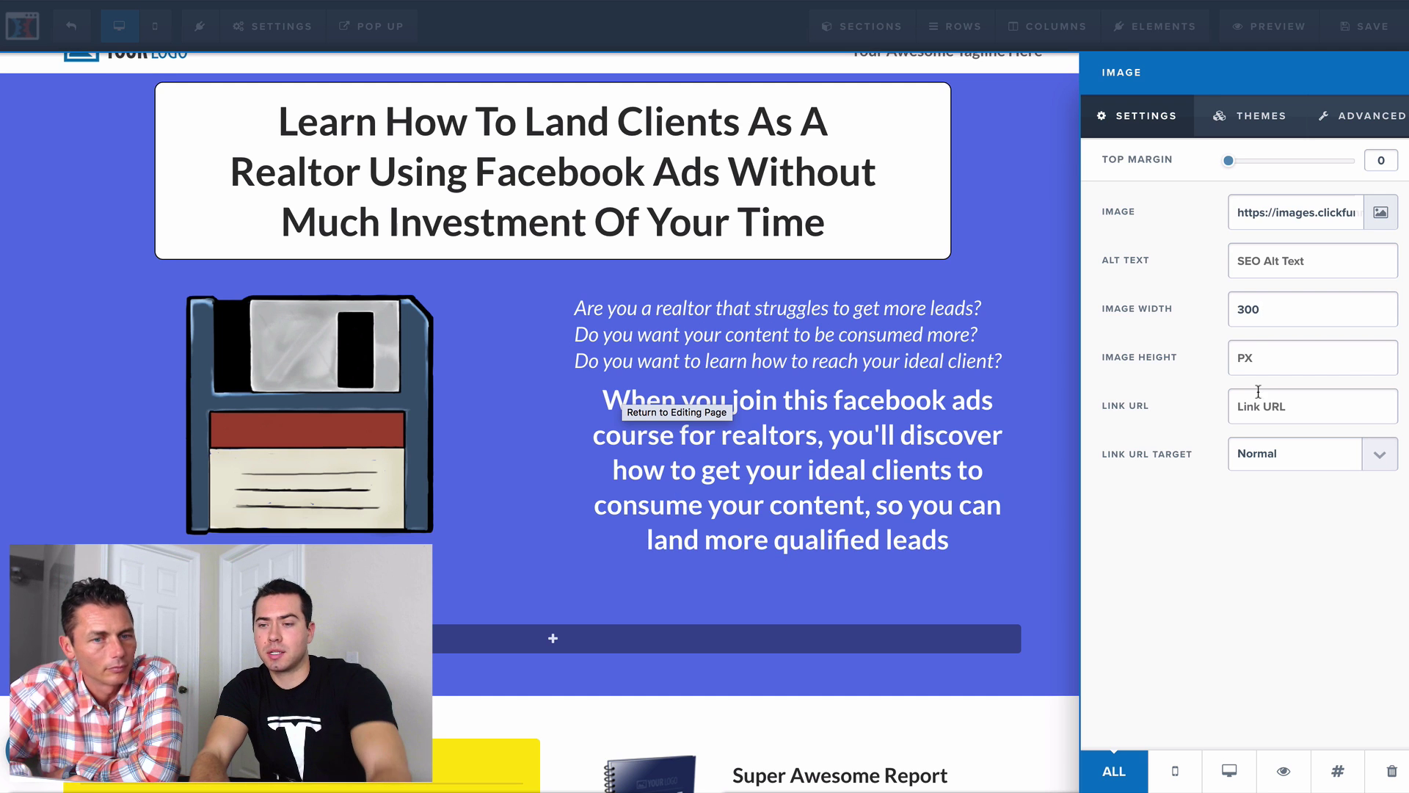
{"action": "double_click", "coordinate": [1256, 308]}
{"action": "type", "text": "350"}
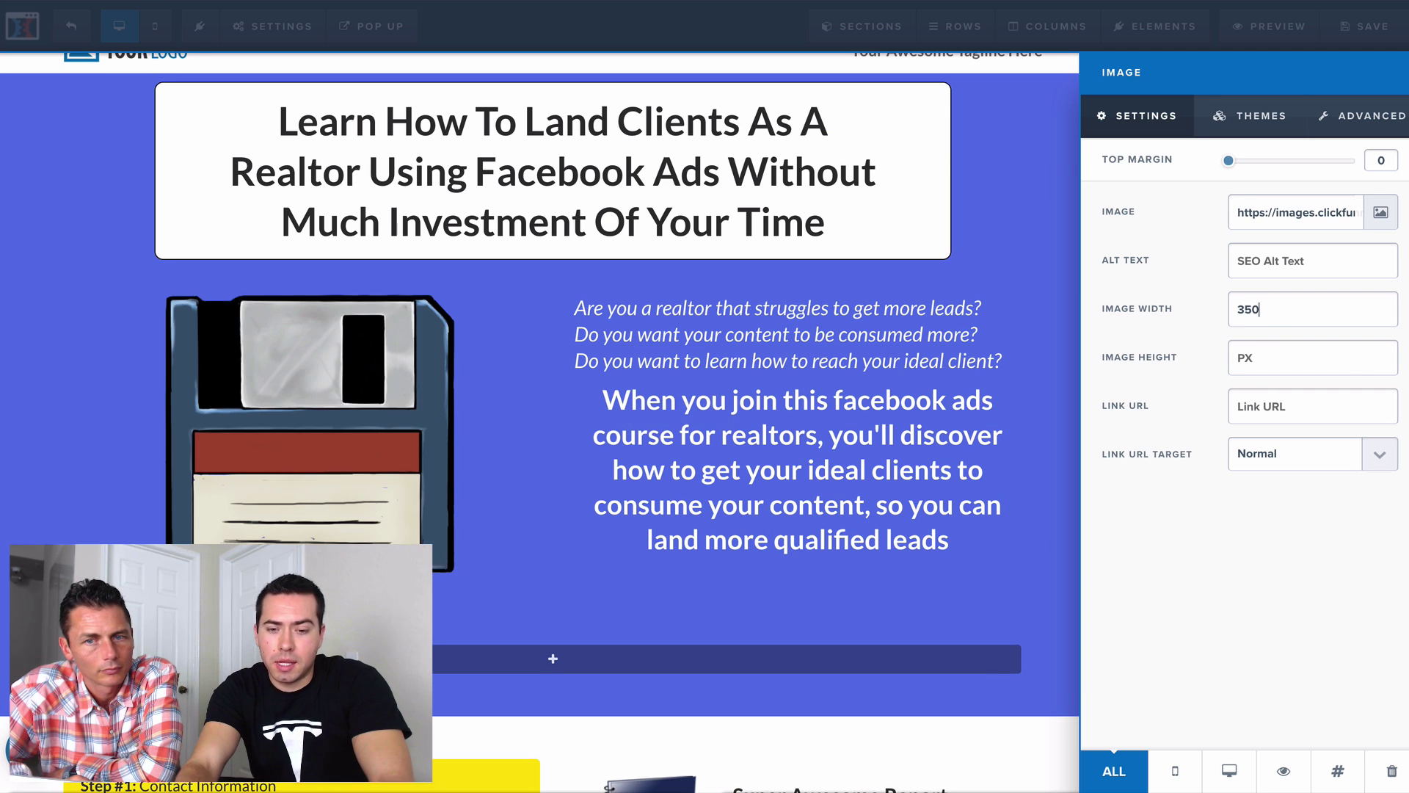
- Set the floppy disk image's width to 330
{"action": "key", "text": "BackSpace"}
{"action": "key", "text": "BackSpace"}
{"action": "key", "text": "BackSpace"}
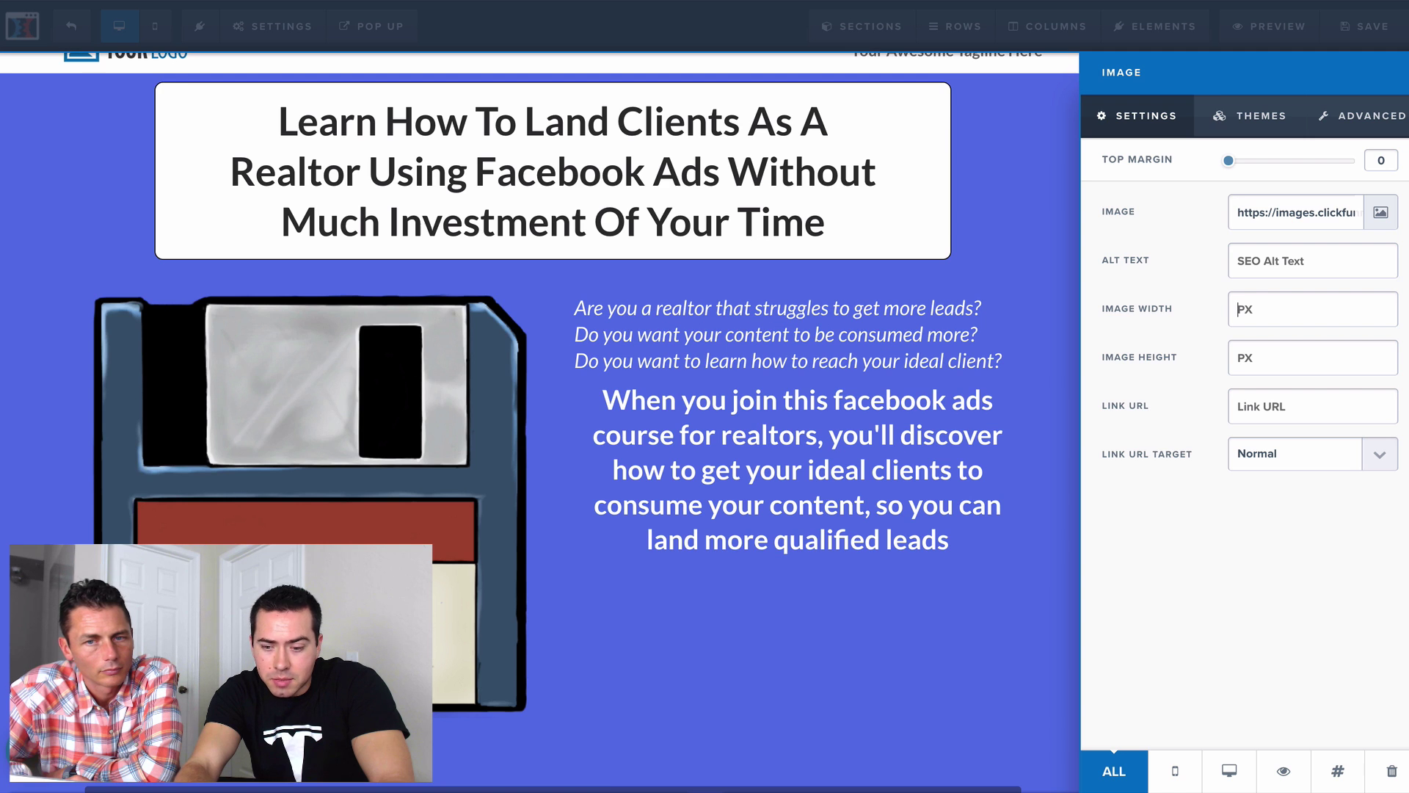
{"action": "type", "text": "330"}
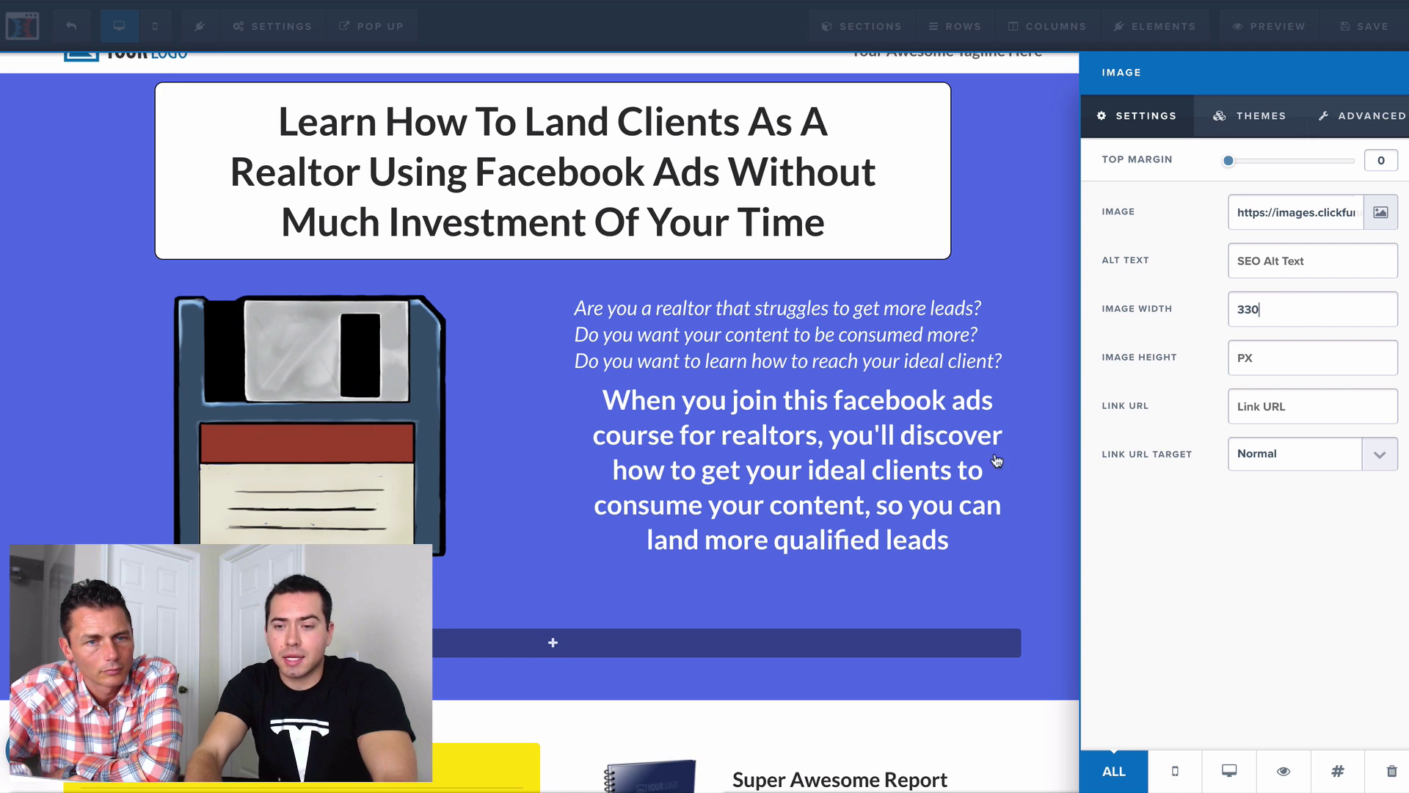
{"action": "left_click", "coordinate": [1042, 484]}
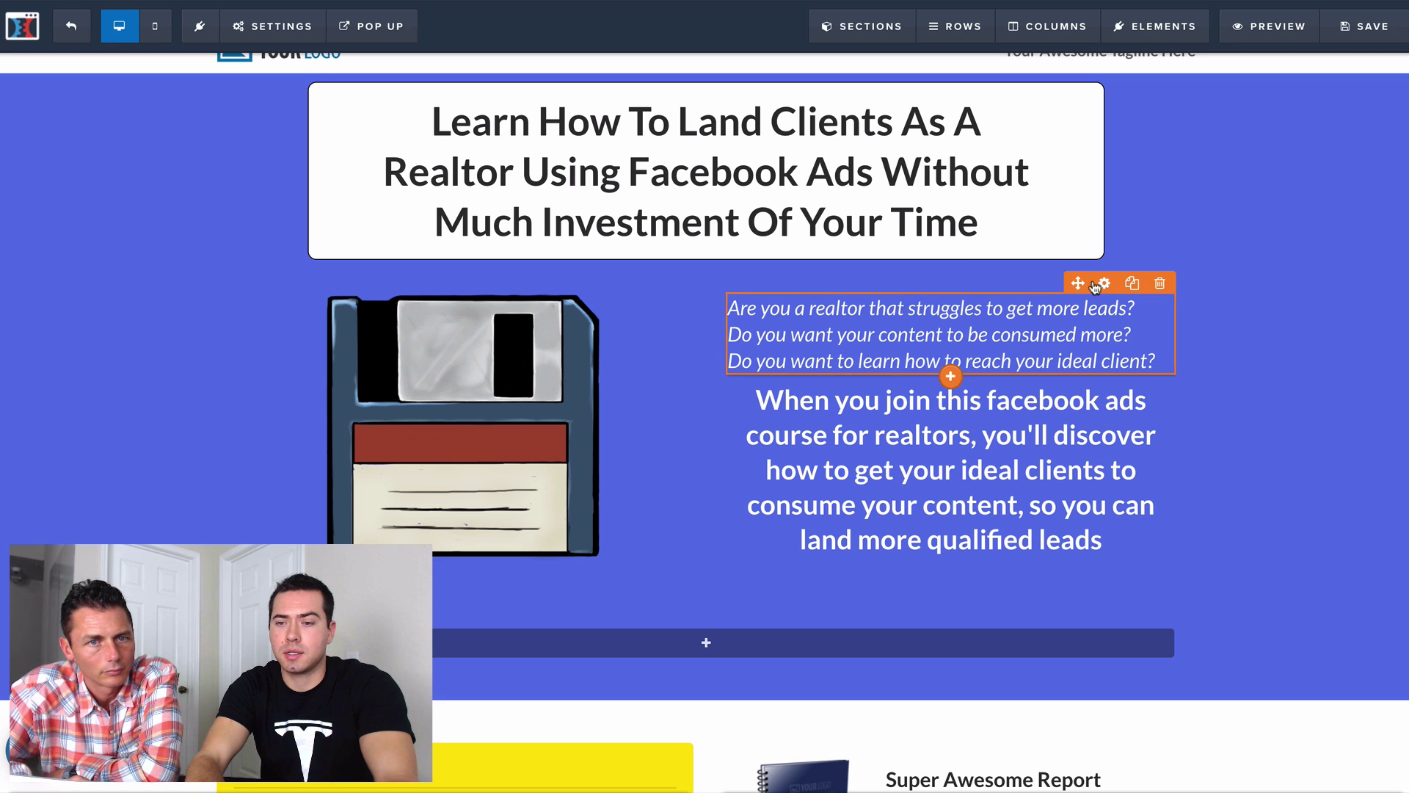
- Move the divider of the two-column row to narrow the image column and widen the text column
{"action": "left_click", "coordinate": [1093, 248]}
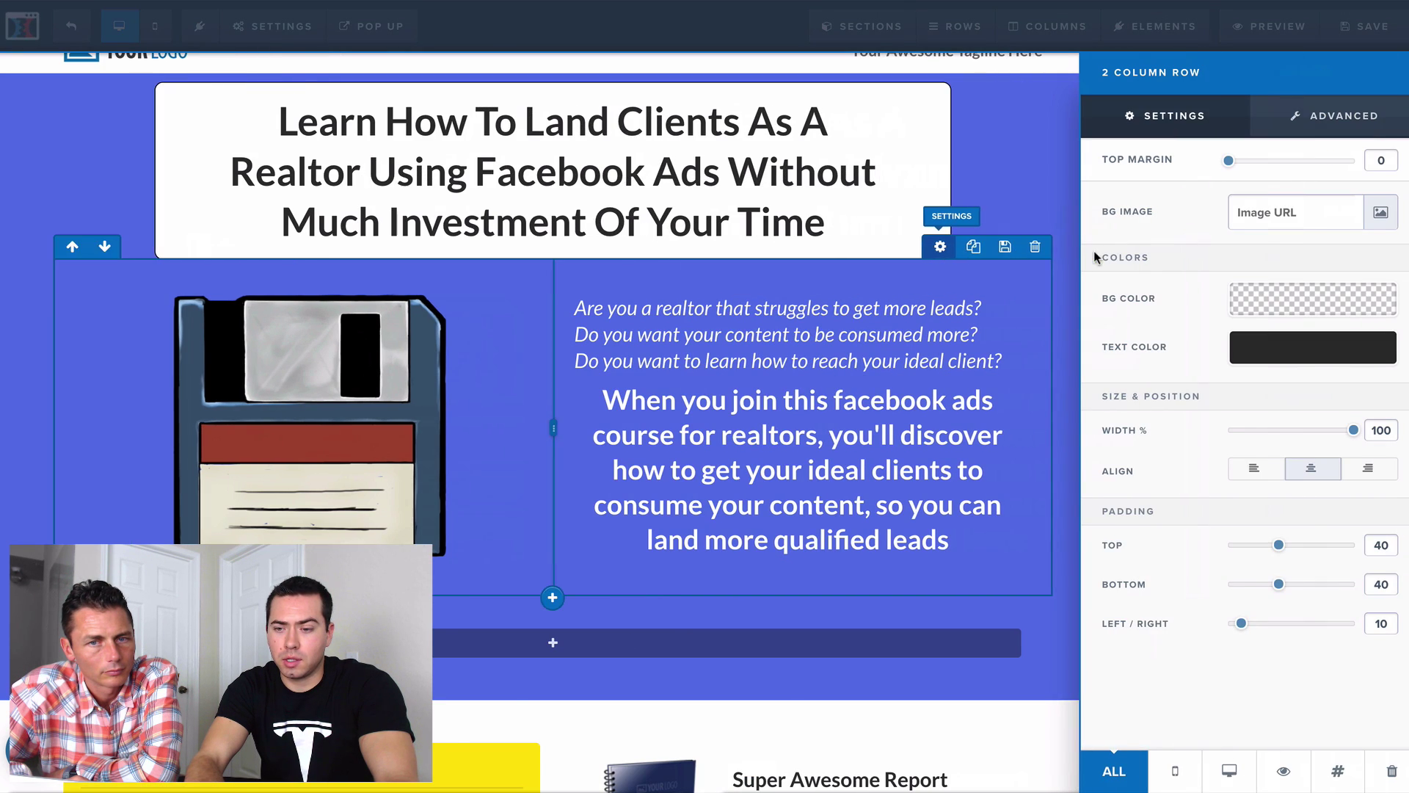
{"action": "left_click", "coordinate": [884, 485]}
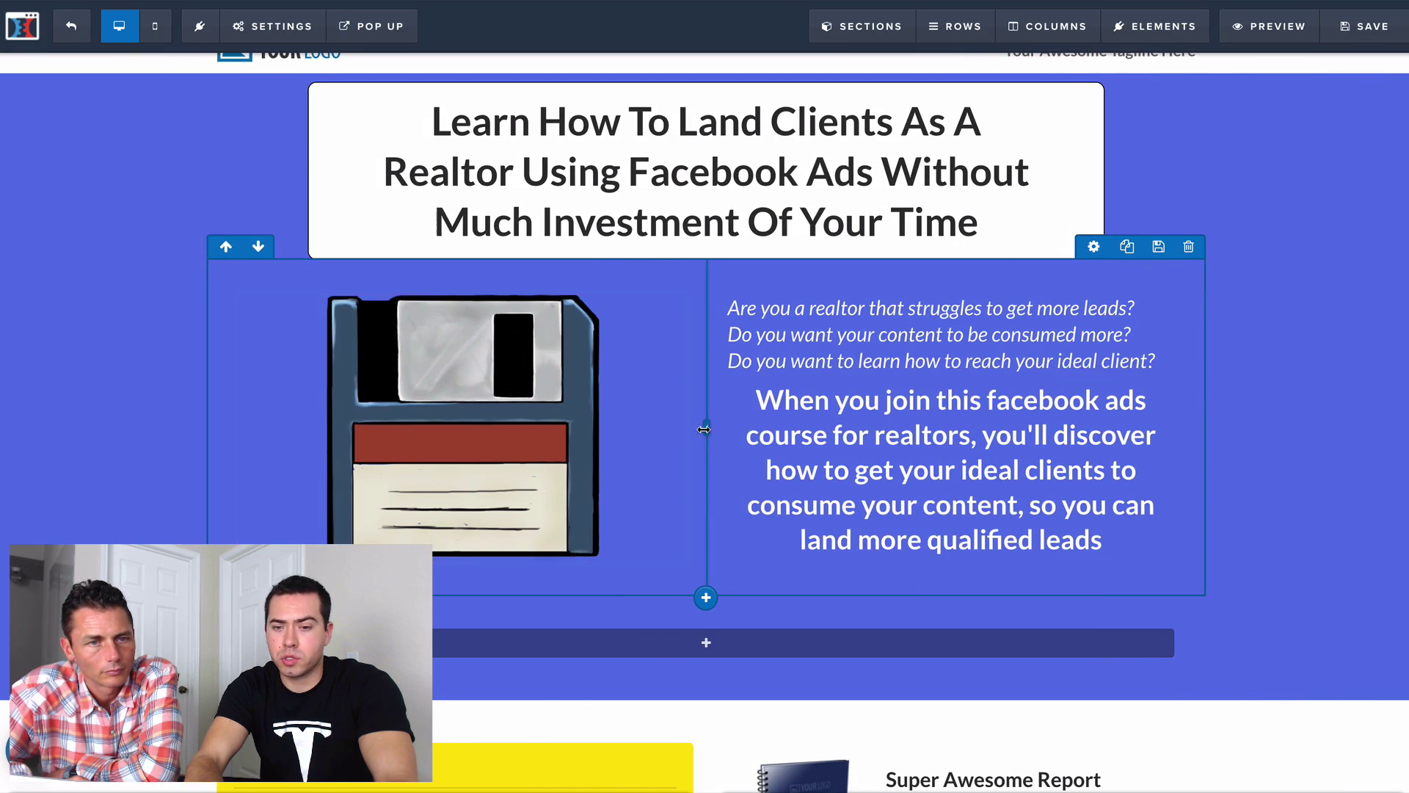
{"action": "left_click_drag", "start_coordinate": [707, 428], "coordinate": [667, 443]}
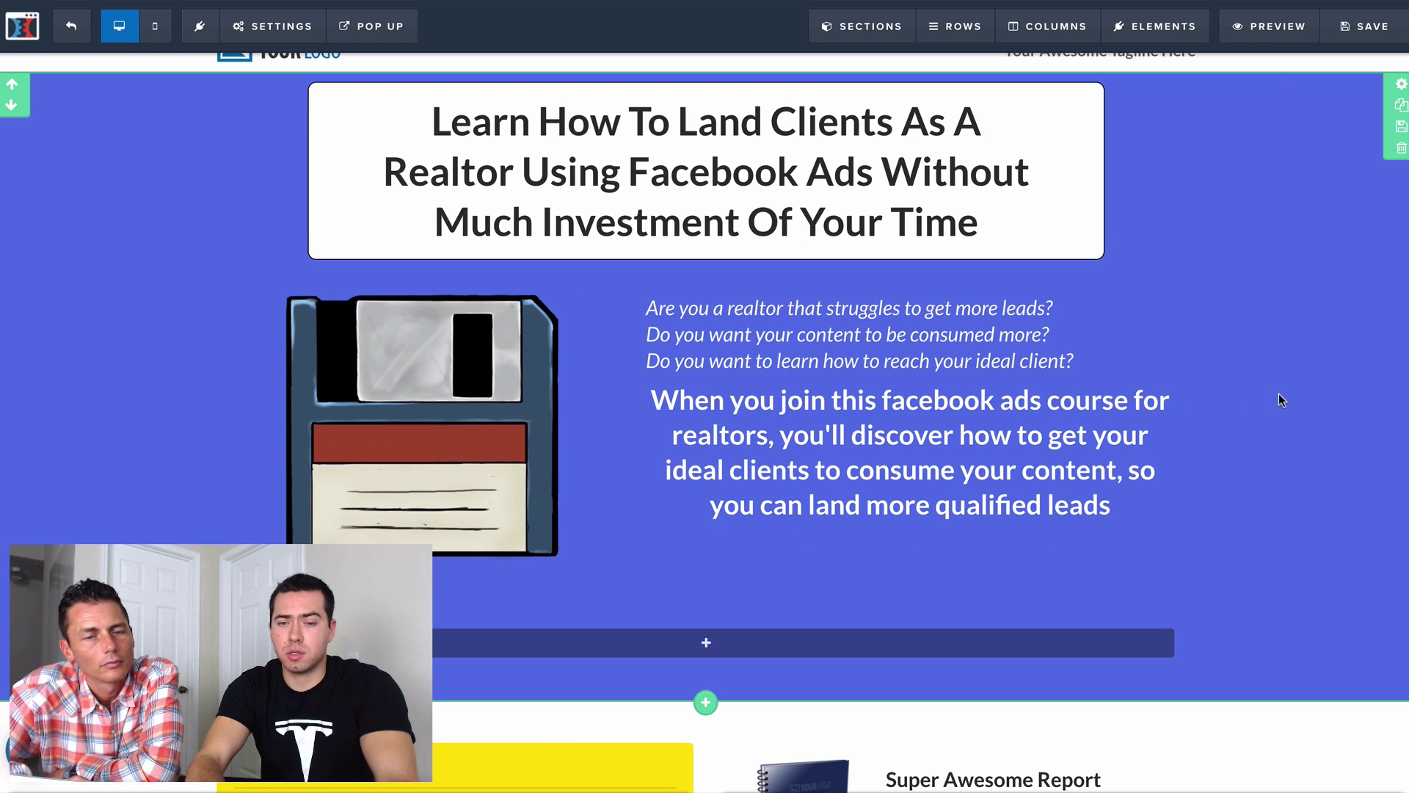
- Set the two-column row's top and bottom padding to 25
{"action": "scroll", "coordinate": [1301, 407], "scroll_direction": "up", "scroll_amount": 1}
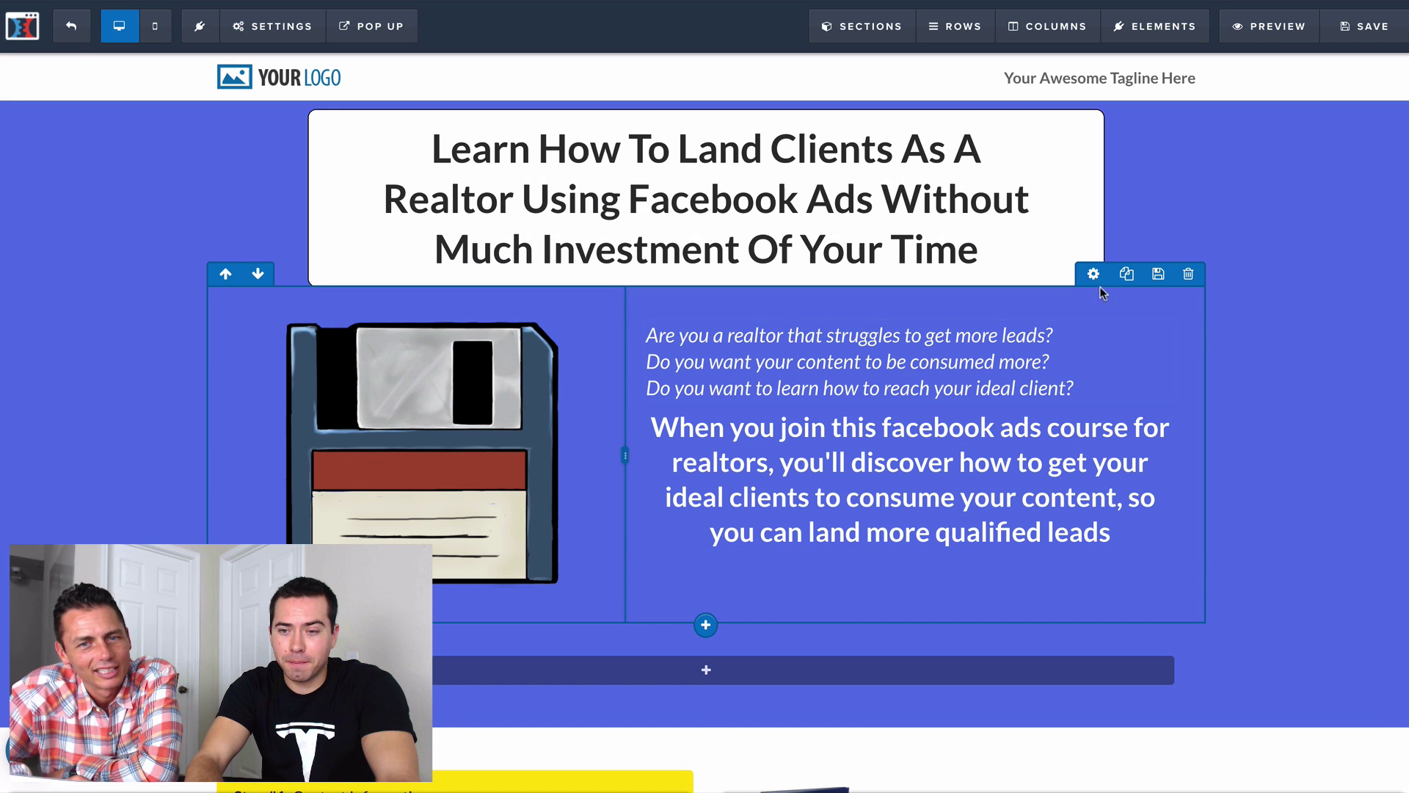
{"action": "left_click", "coordinate": [1094, 275]}
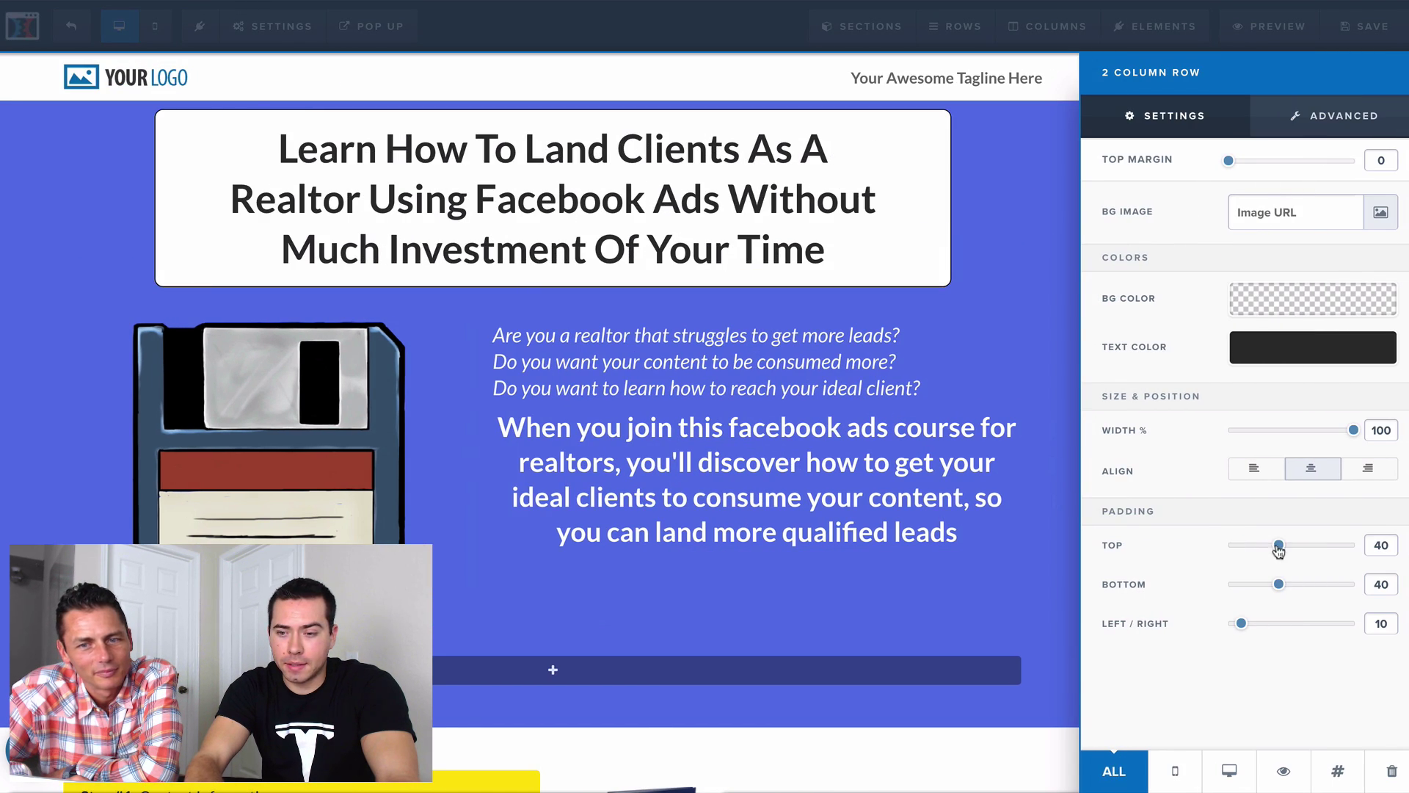
{"action": "left_click_drag", "start_coordinate": [1278, 549], "coordinate": [1260, 586]}
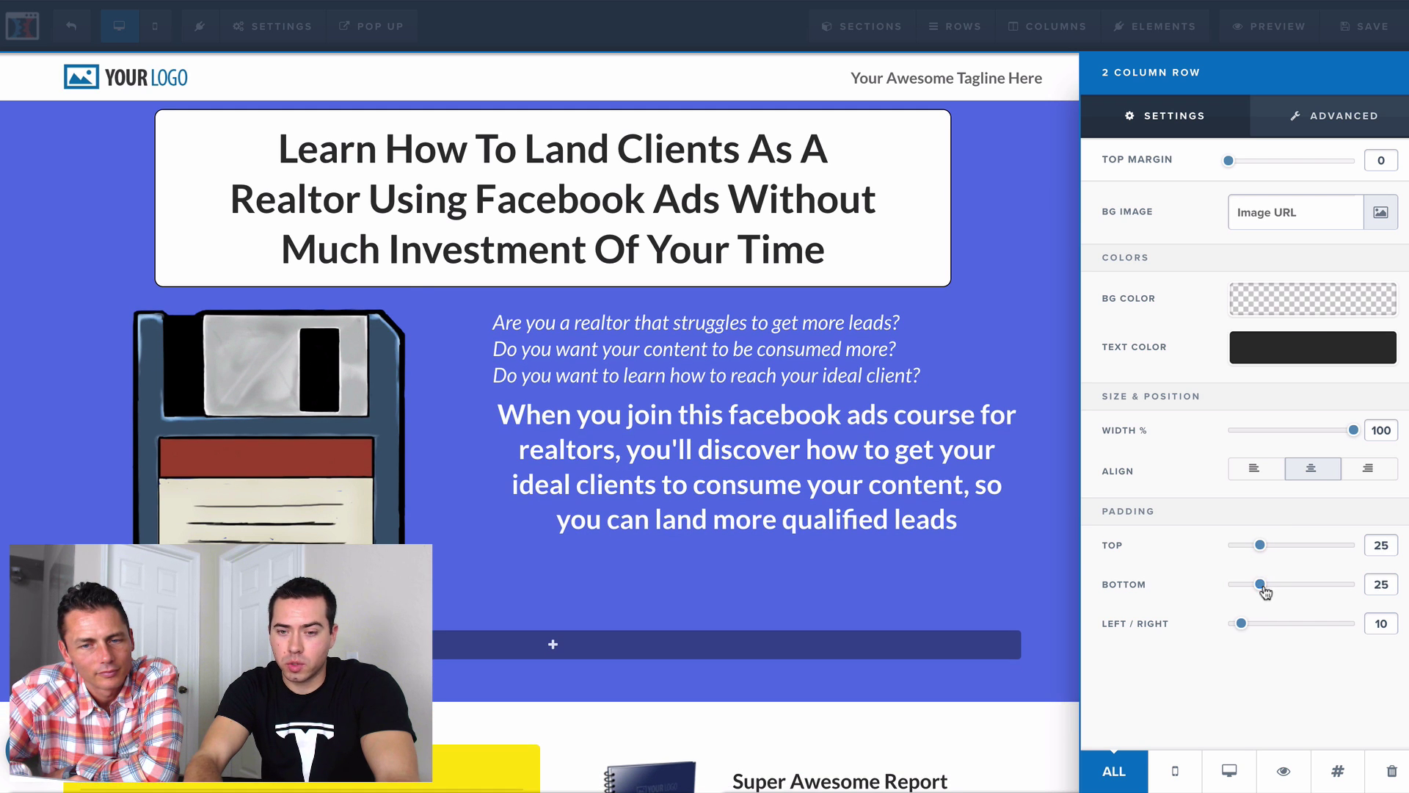
{"action": "left_click", "coordinate": [972, 503]}
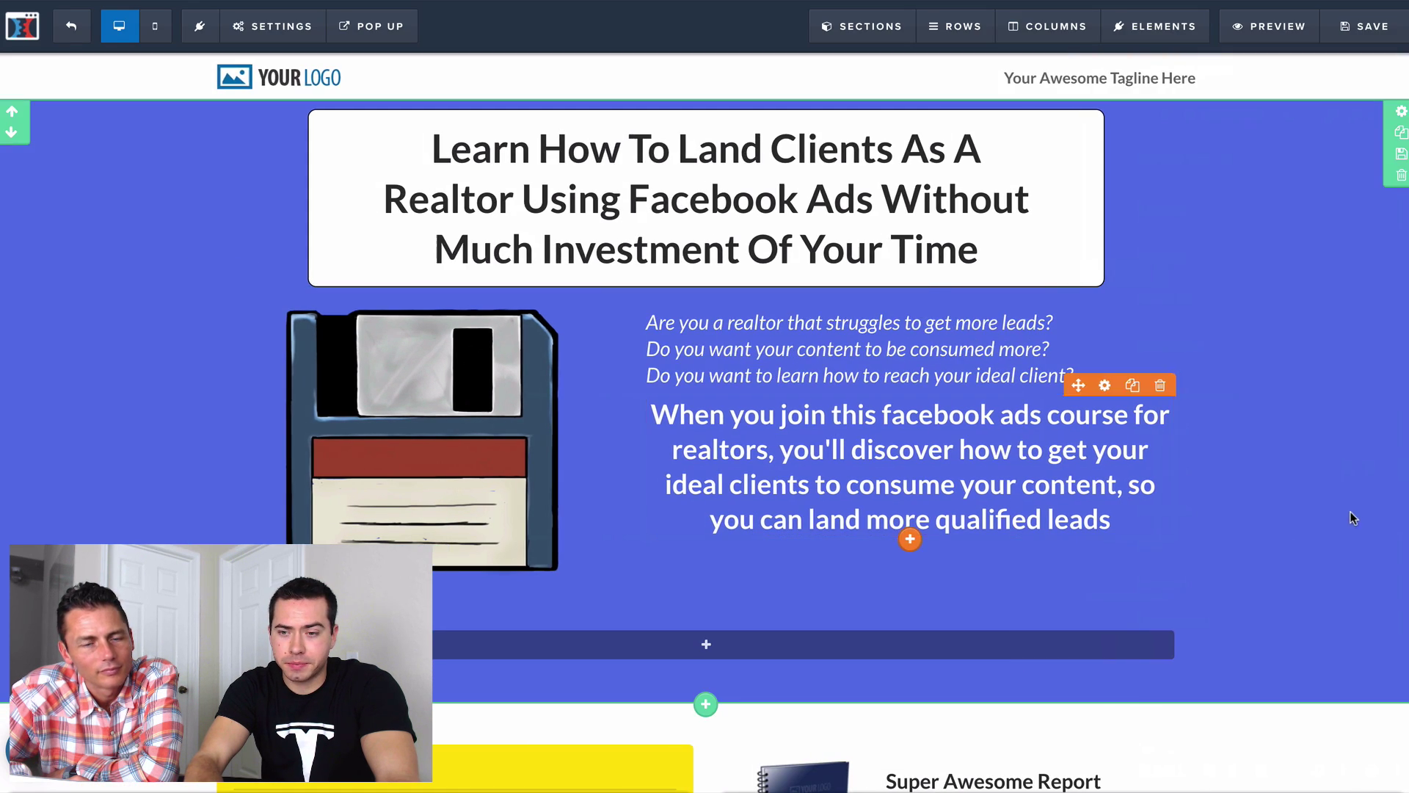
- Add a button element to the empty row beneath the image and text columns
{"action": "left_click", "coordinate": [721, 646]}
{"action": "scroll", "coordinate": [1051, 530], "scroll_direction": "down", "scroll_amount": 10}
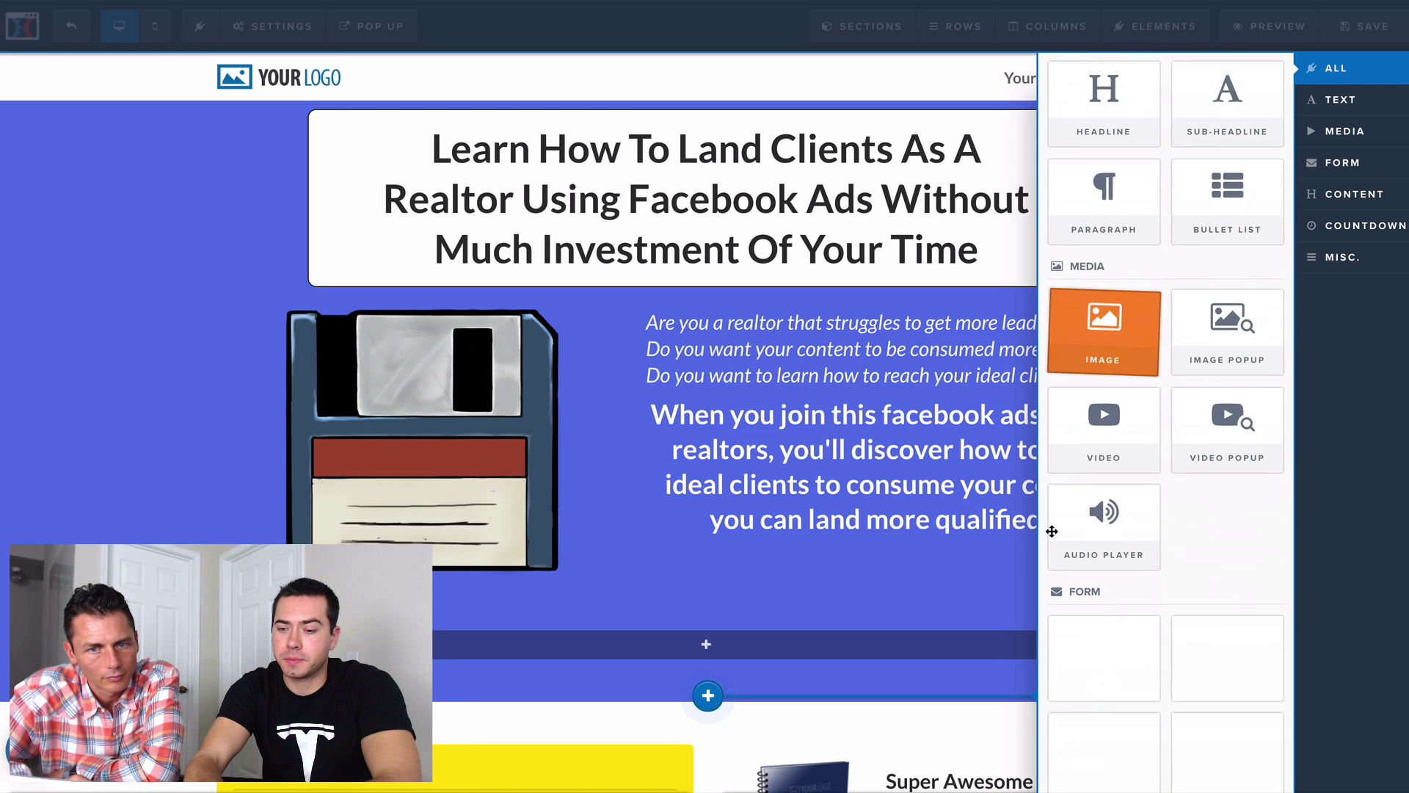
{"action": "left_click", "coordinate": [1104, 467]}
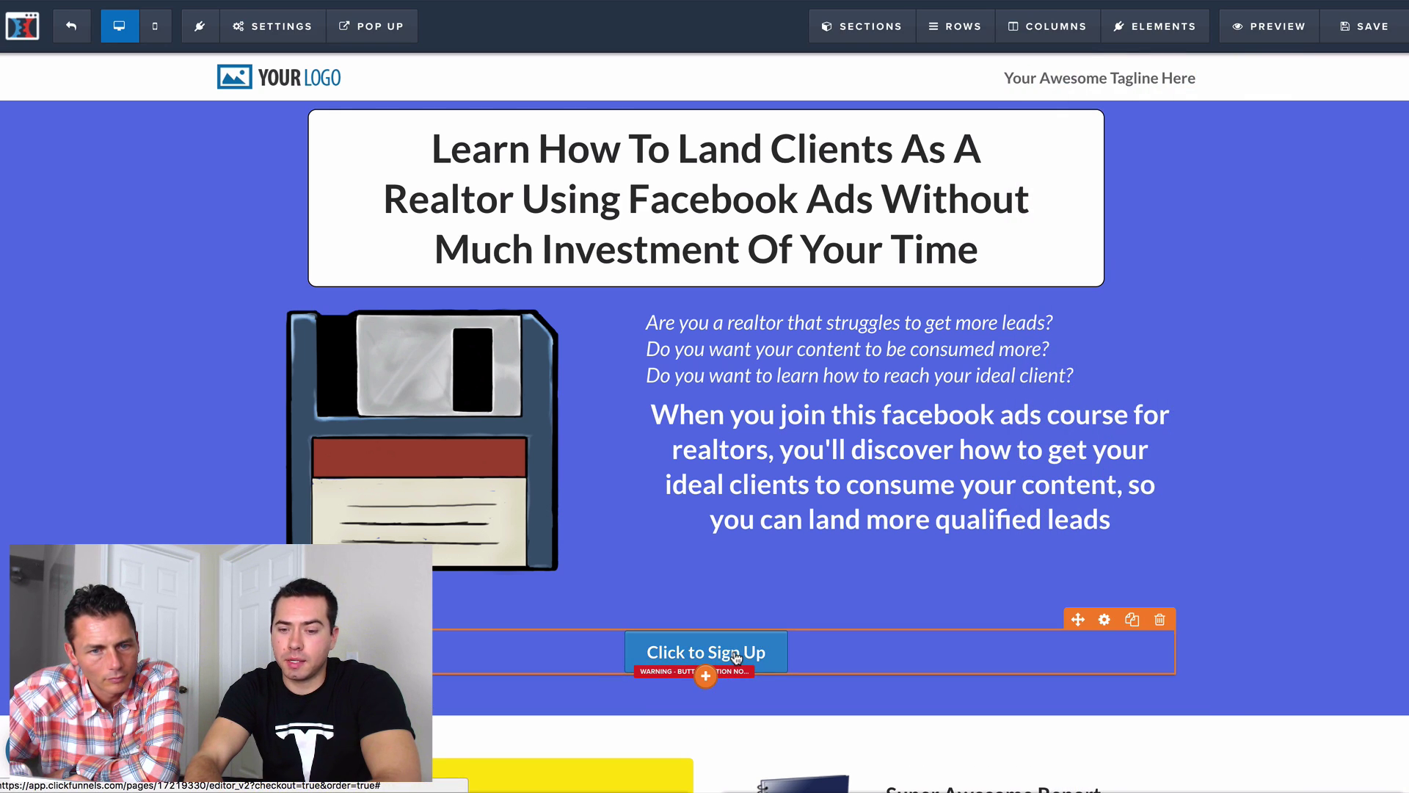
- Add a headline element to the sign-up button's row and move the button beneath the headline
{"action": "left_click", "coordinate": [705, 675]}
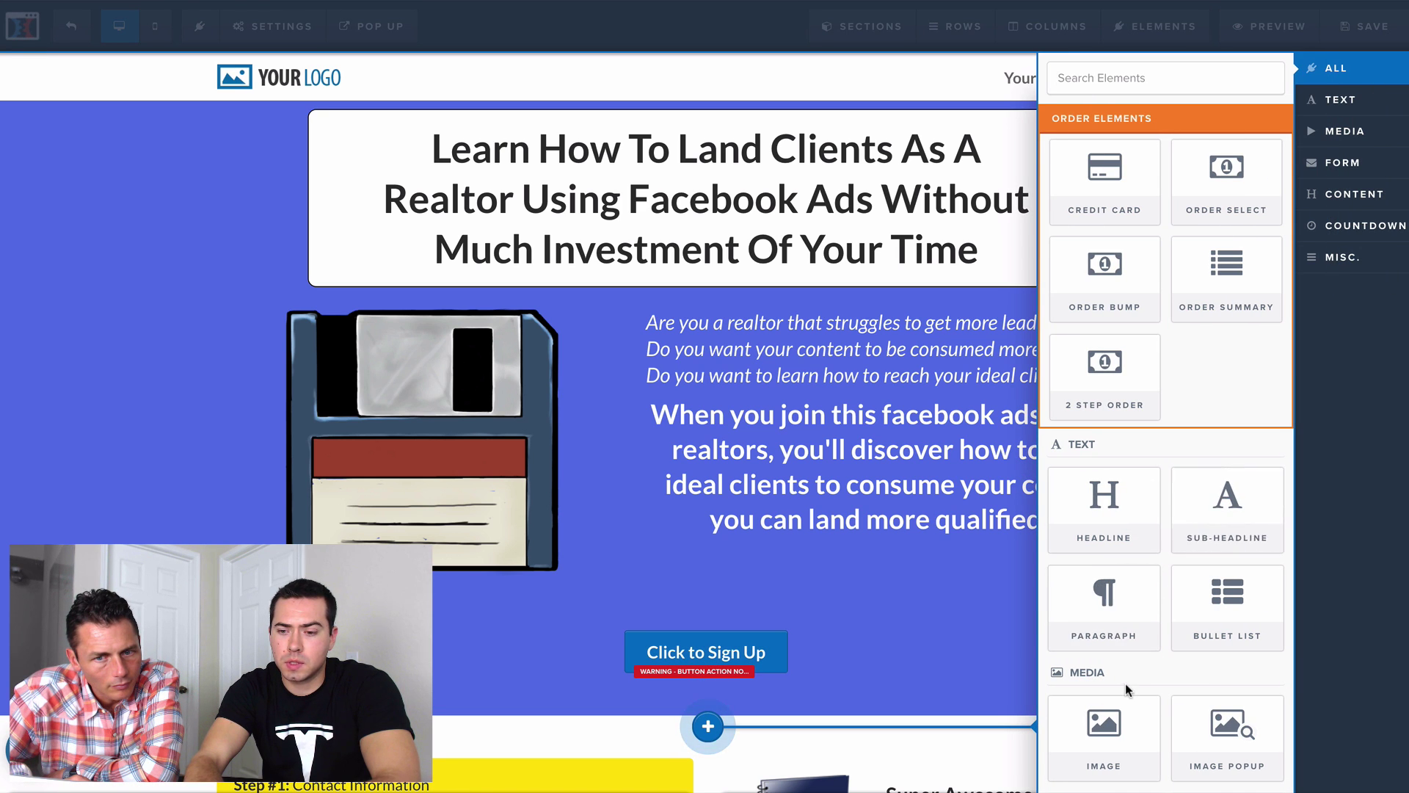
{"action": "scroll", "coordinate": [1125, 684], "scroll_direction": "down", "scroll_amount": 1}
{"action": "left_click", "coordinate": [1108, 461]}
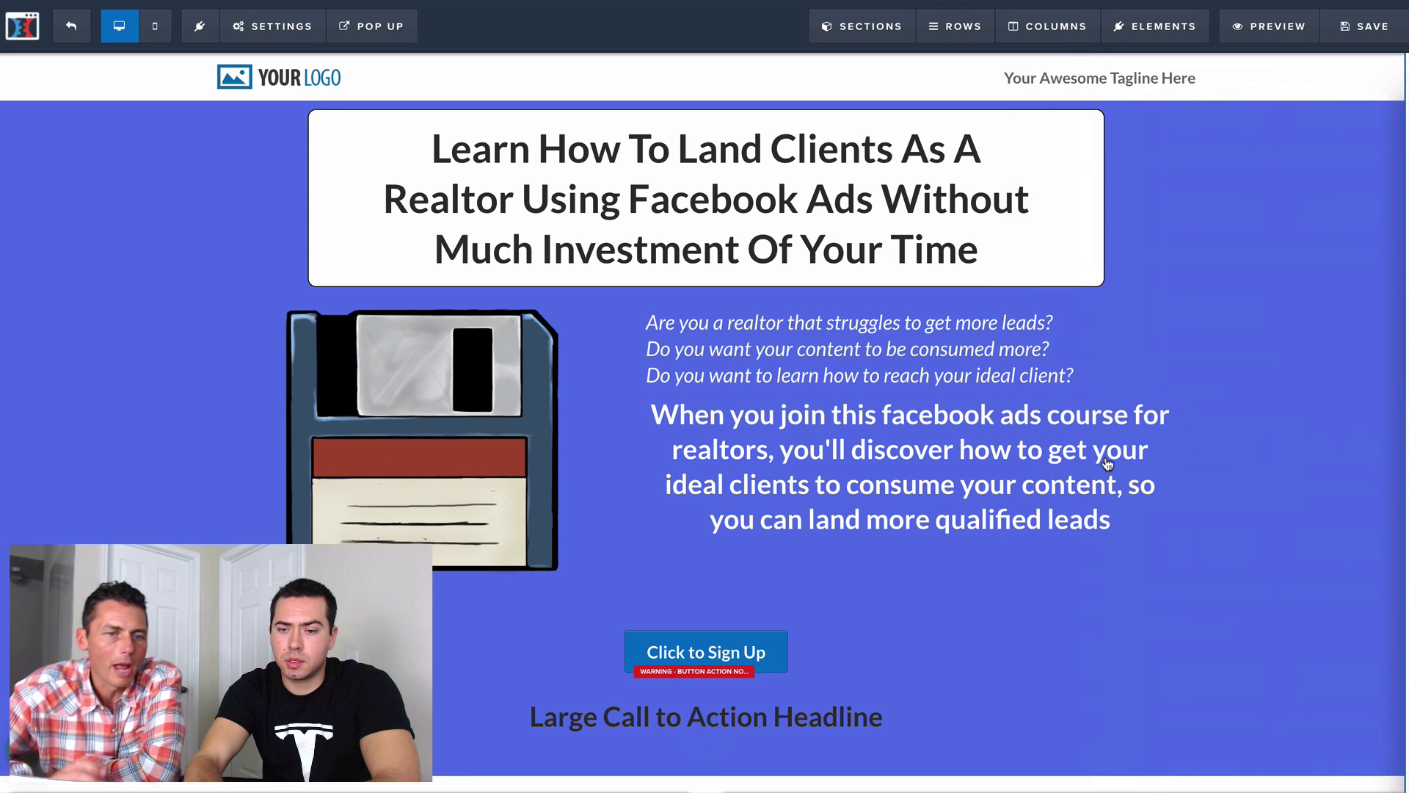
{"action": "scroll", "coordinate": [760, 727], "scroll_direction": "down", "scroll_amount": 1}
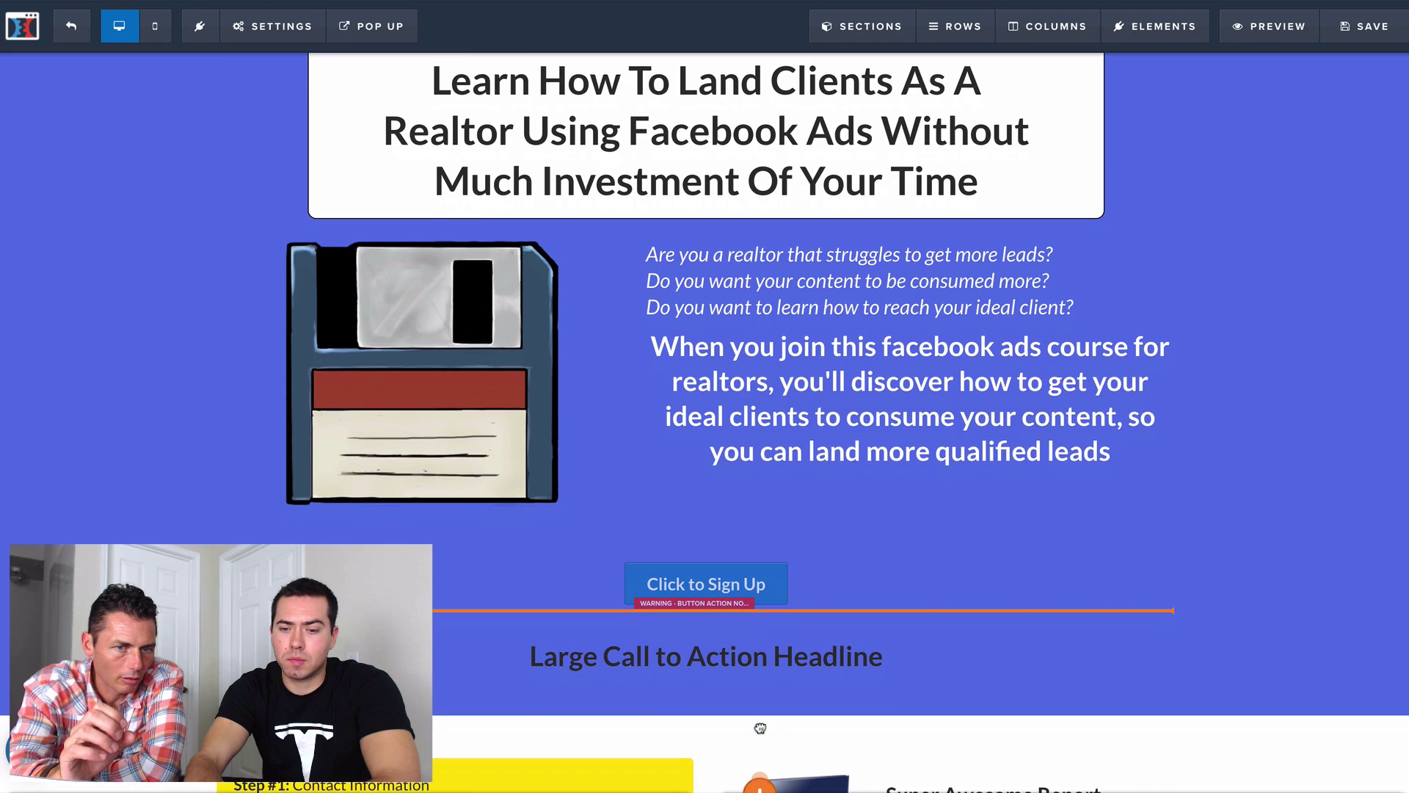
{"action": "scroll", "coordinate": [760, 727], "scroll_direction": "down", "scroll_amount": 1}
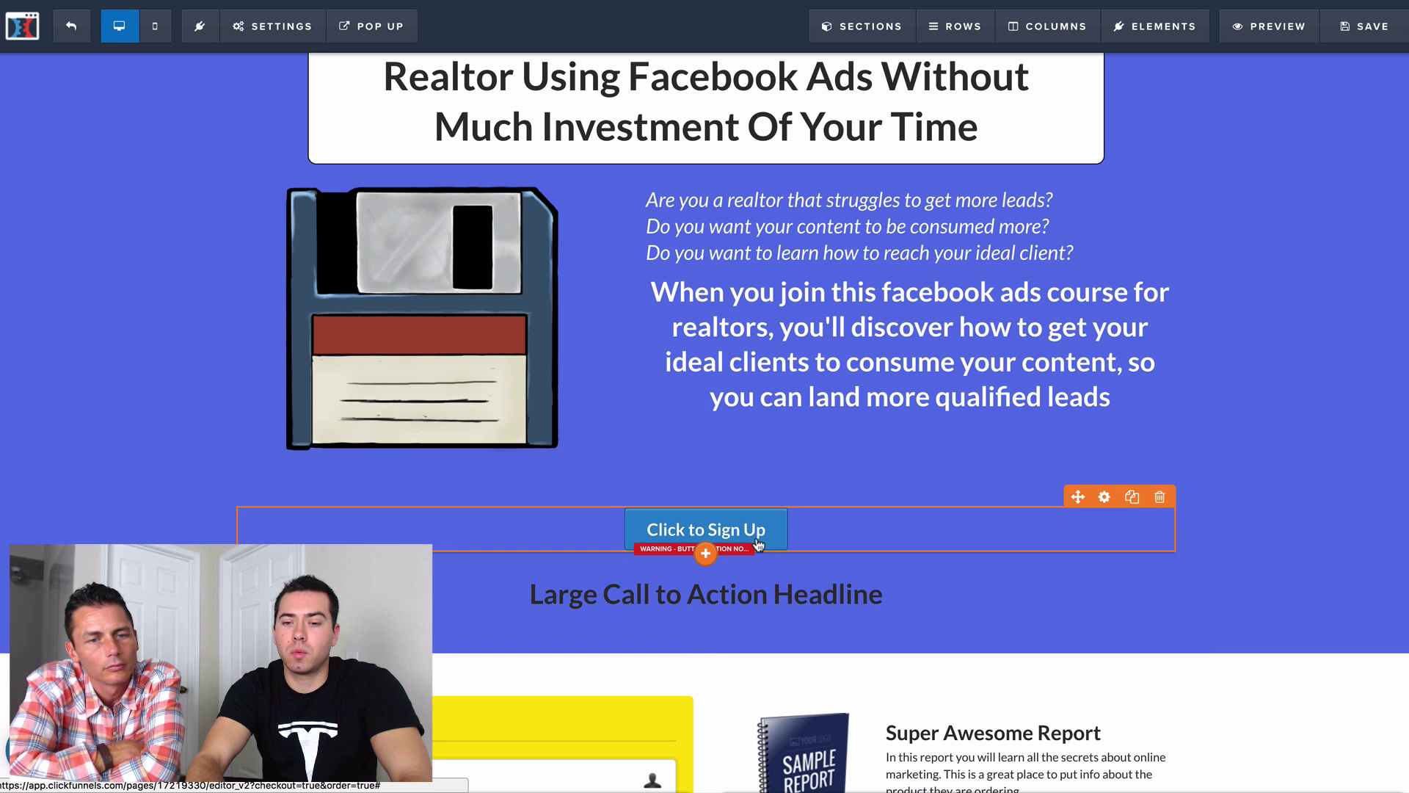
{"action": "left_click_drag", "start_coordinate": [758, 543], "coordinate": [753, 624]}
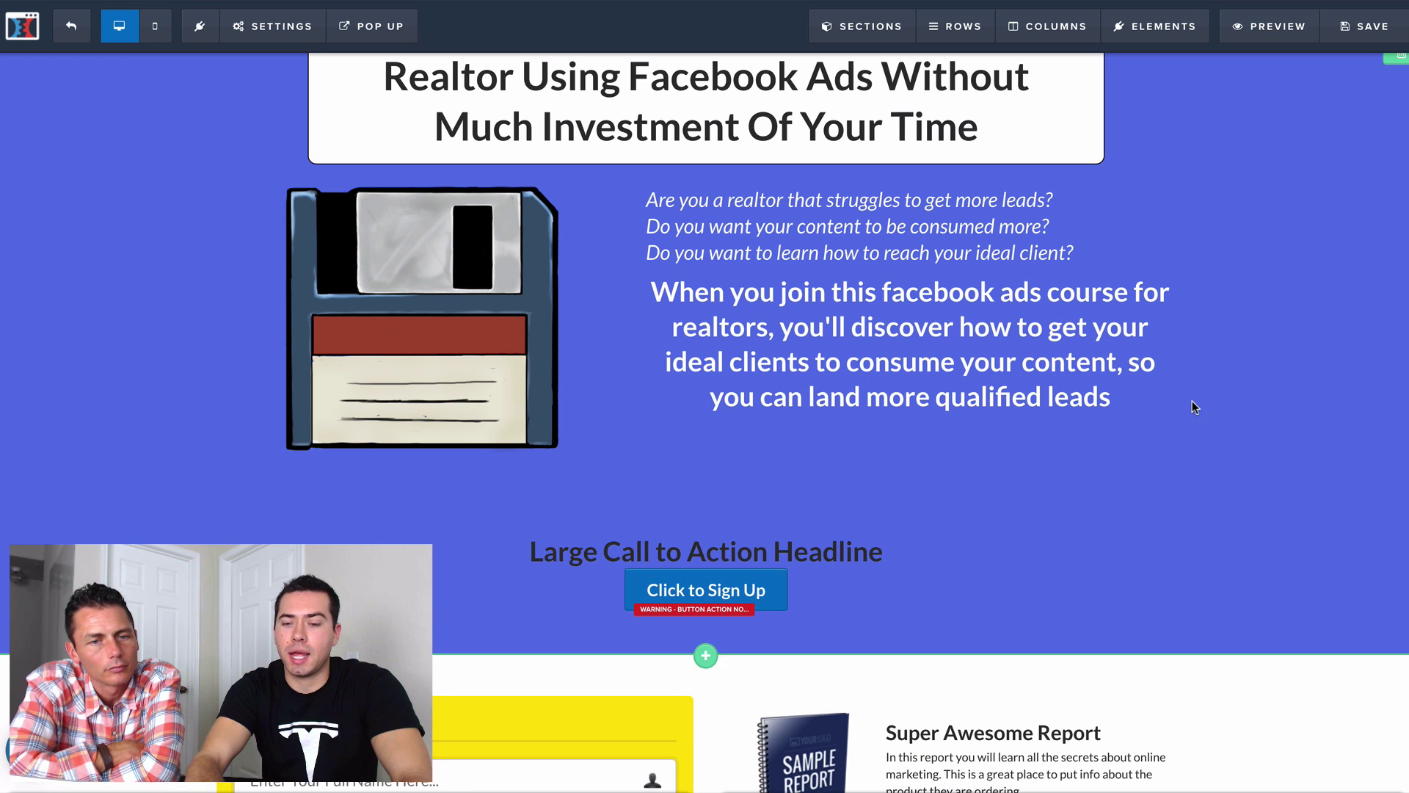
- Rename the section holding the order form as ORDER SECTION in its CSS info
{"action": "scroll", "coordinate": [1192, 403], "scroll_direction": "down", "scroll_amount": 8}
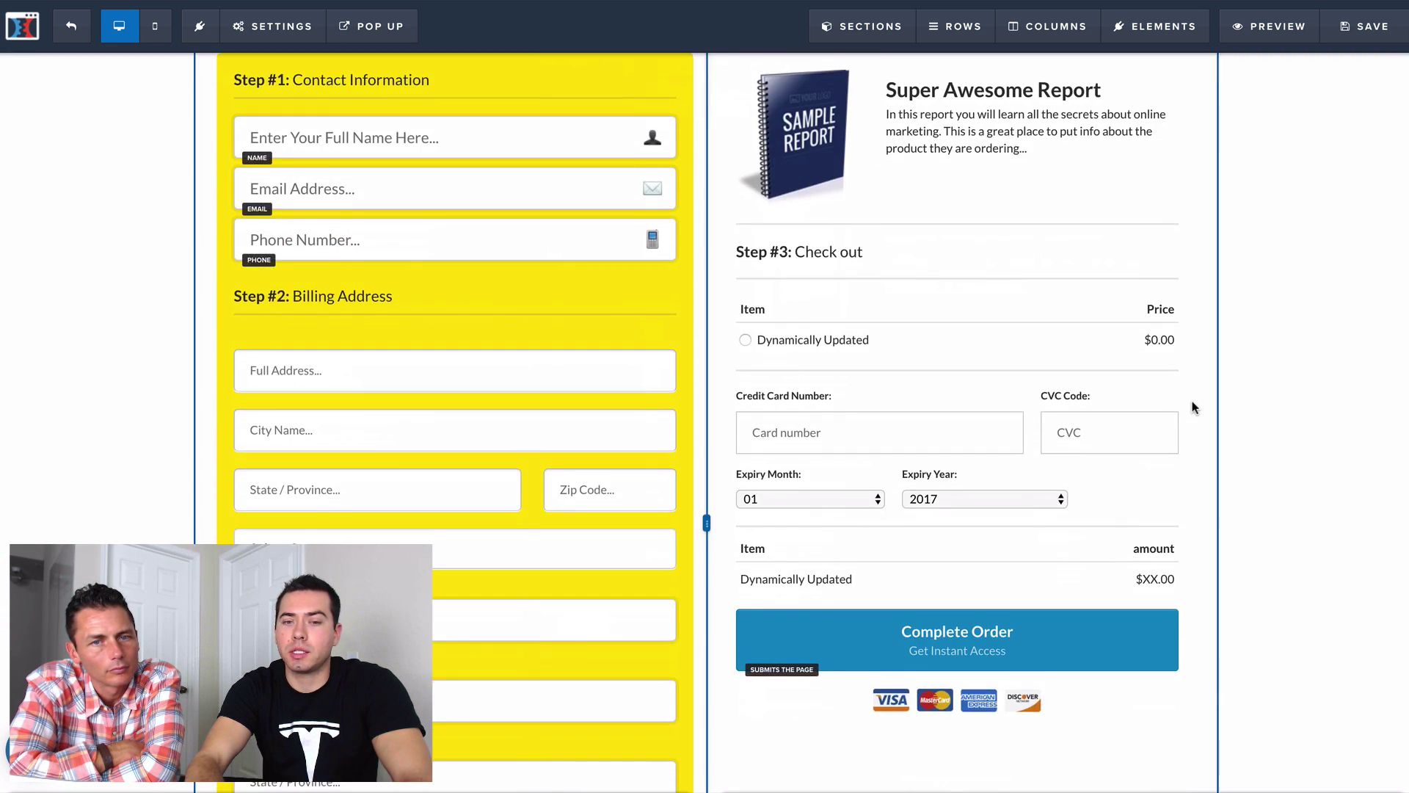
{"action": "scroll", "coordinate": [1192, 401], "scroll_direction": "up", "scroll_amount": 10}
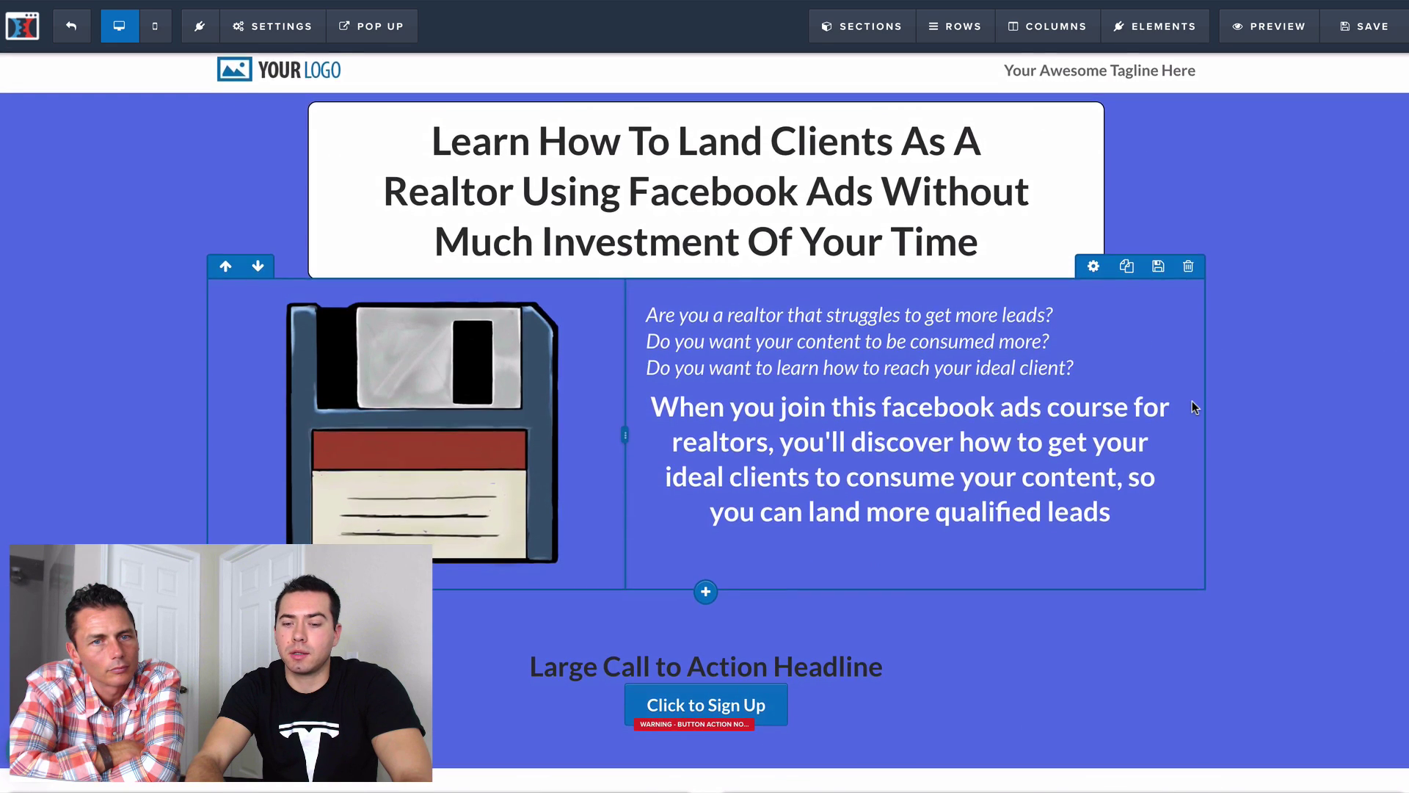
{"action": "scroll", "coordinate": [1191, 401], "scroll_direction": "down", "scroll_amount": 10}
{"action": "scroll", "coordinate": [1191, 400], "scroll_direction": "up", "scroll_amount": 3}
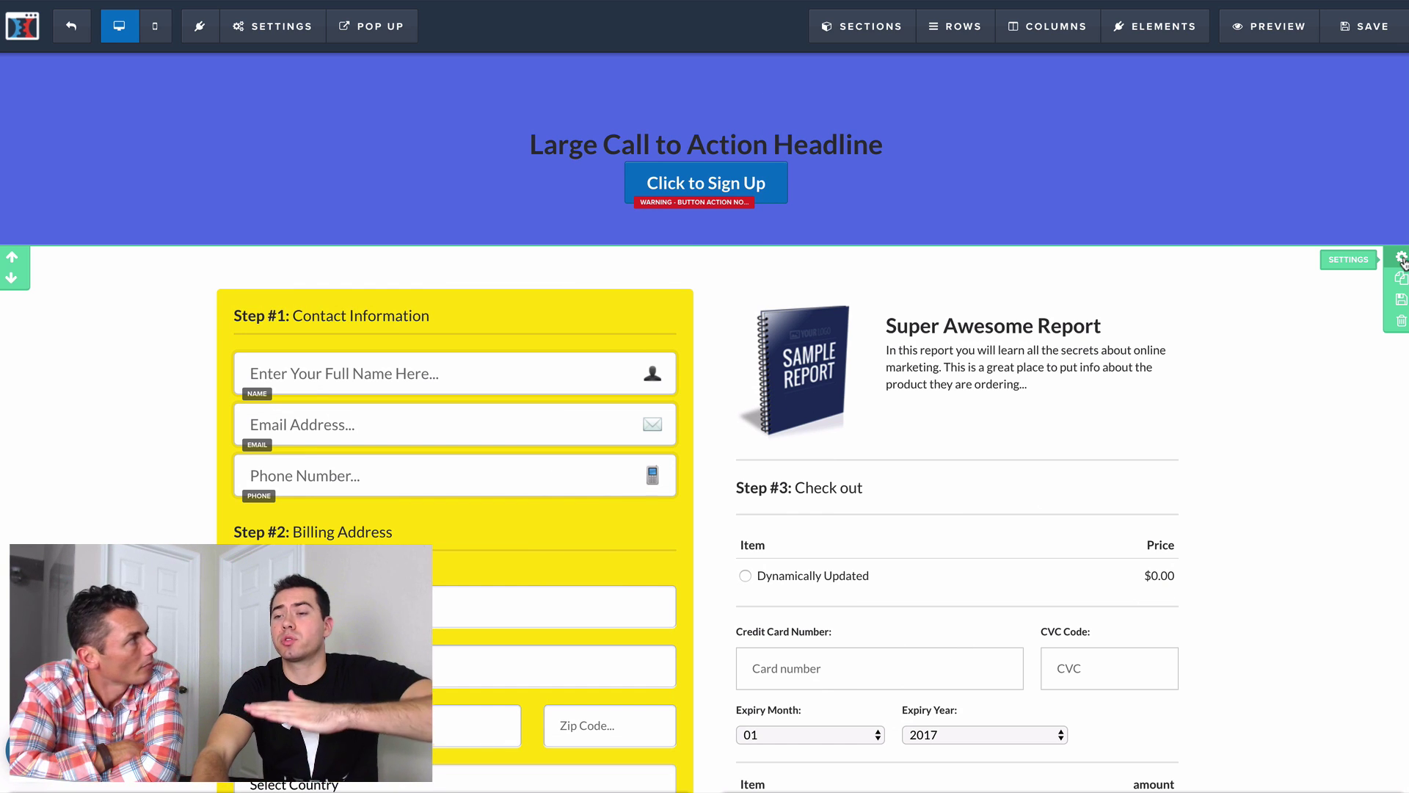
{"action": "left_click", "coordinate": [1402, 258]}
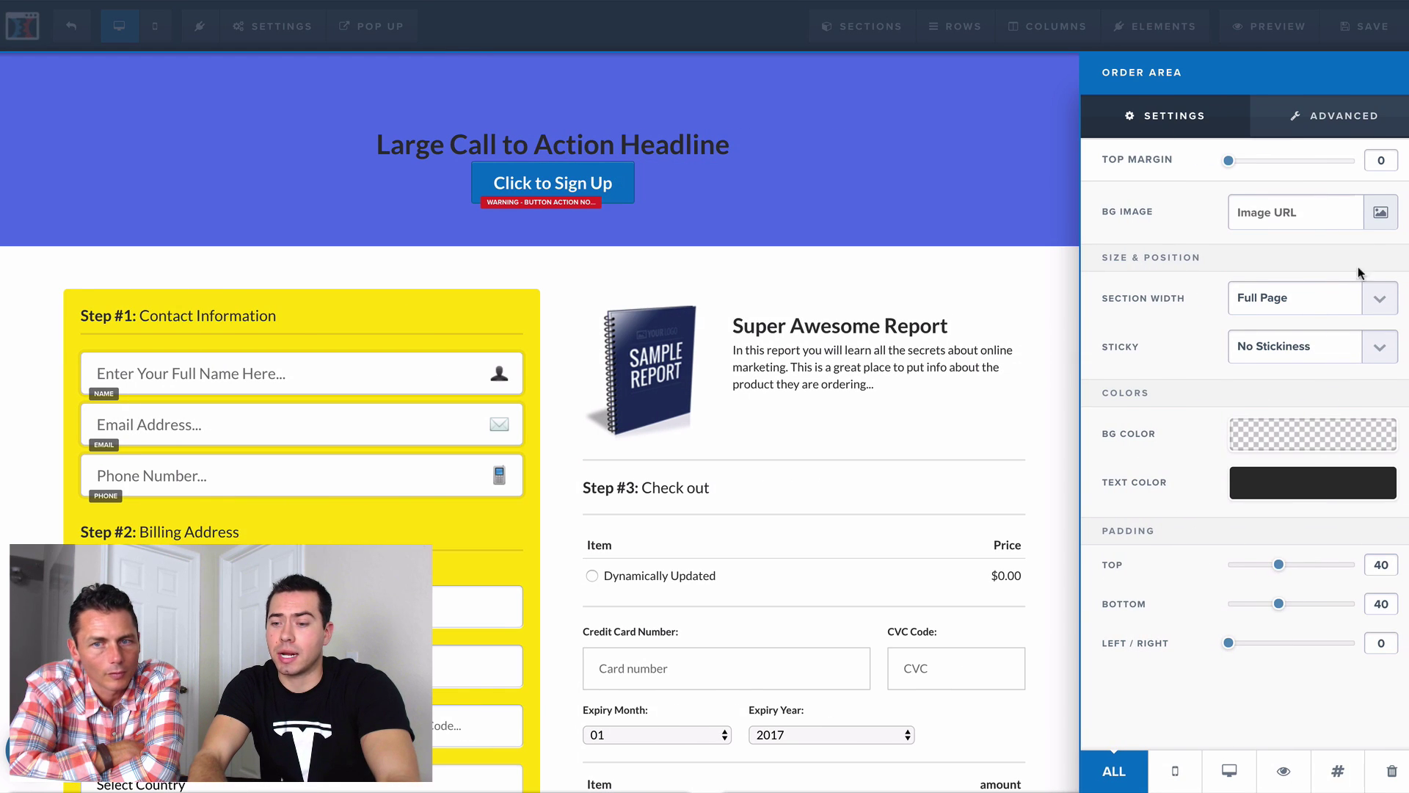
{"action": "left_click", "coordinate": [1337, 772]}
{"action": "left_click_drag", "start_coordinate": [600, 229], "coordinate": [535, 227]}
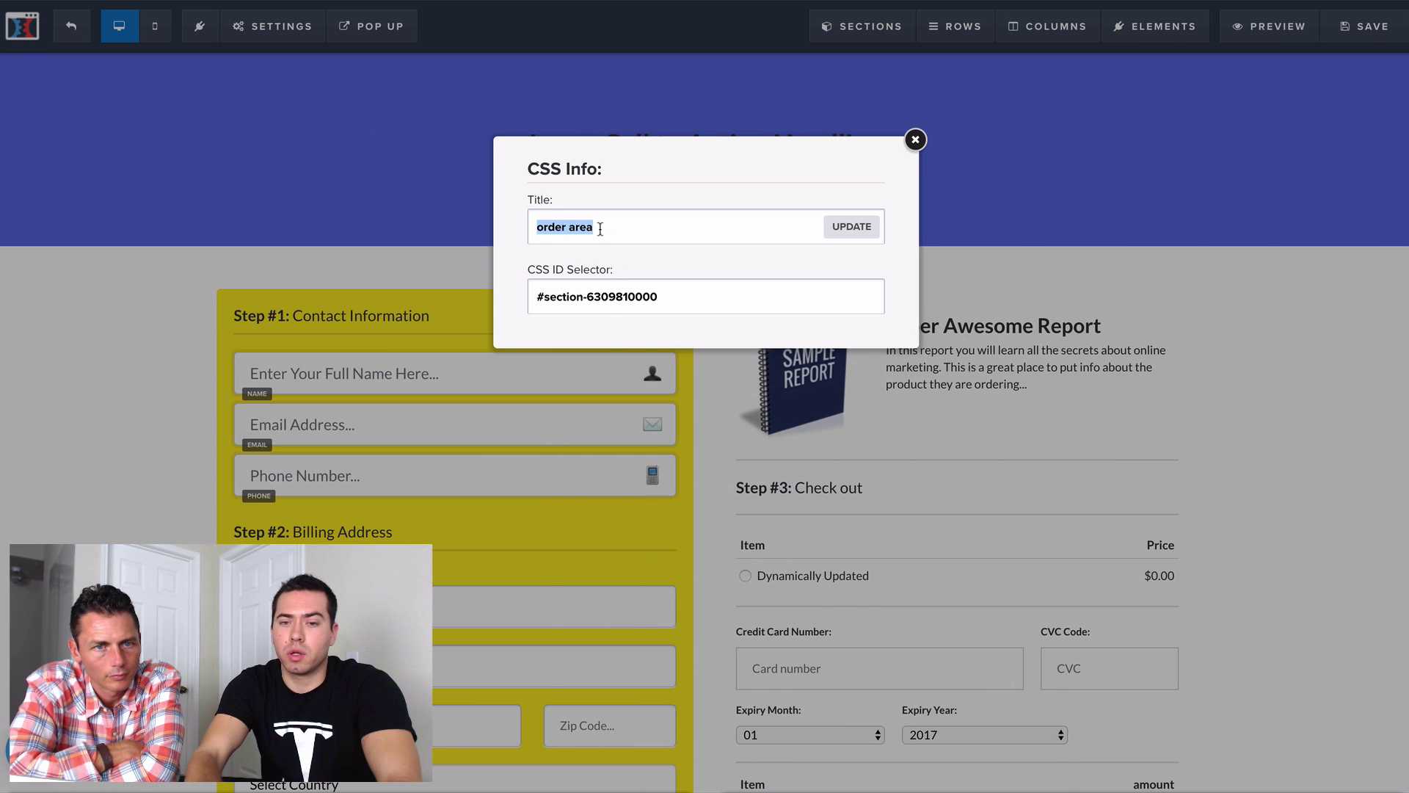
{"action": "type", "text": "ORDER"}
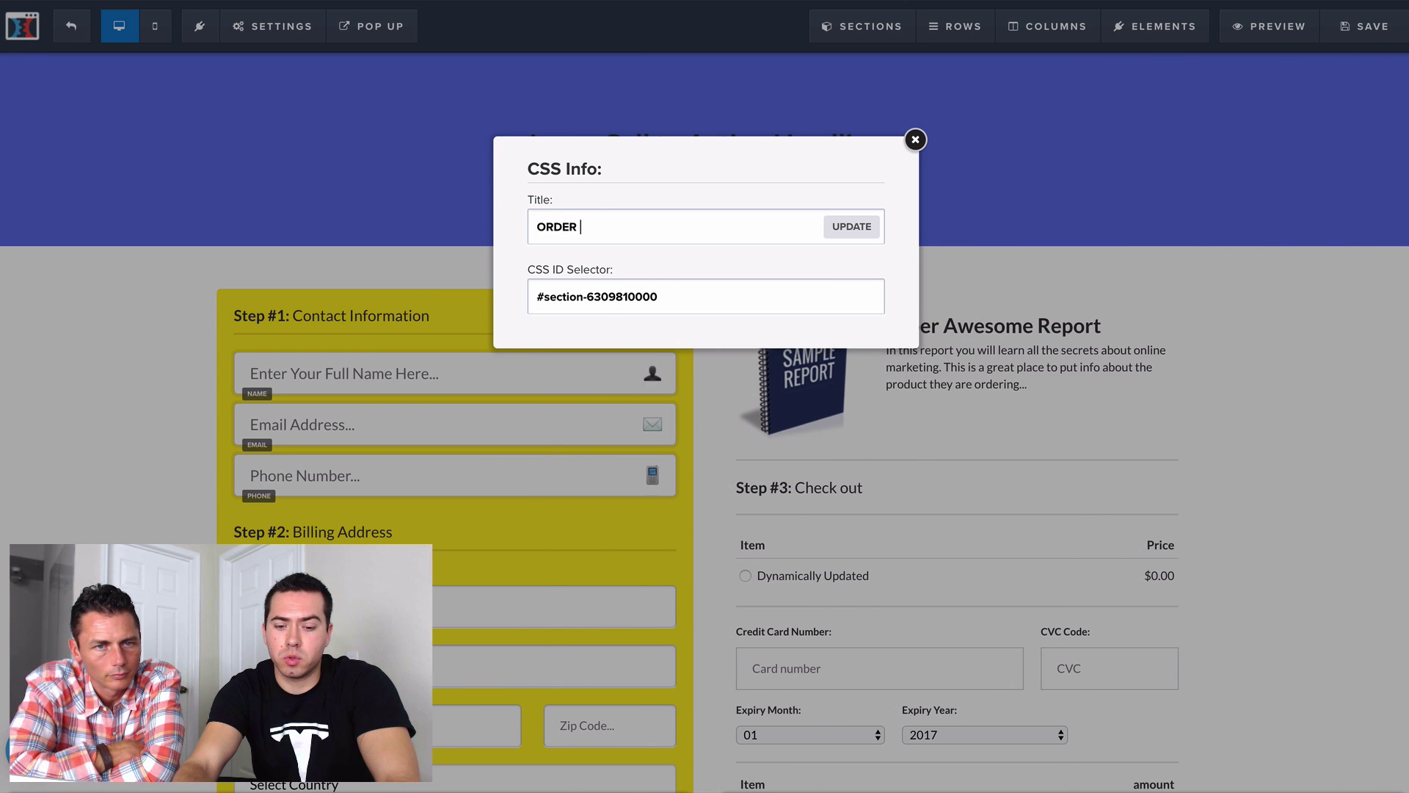
{"action": "type", "text": " SECTION"}
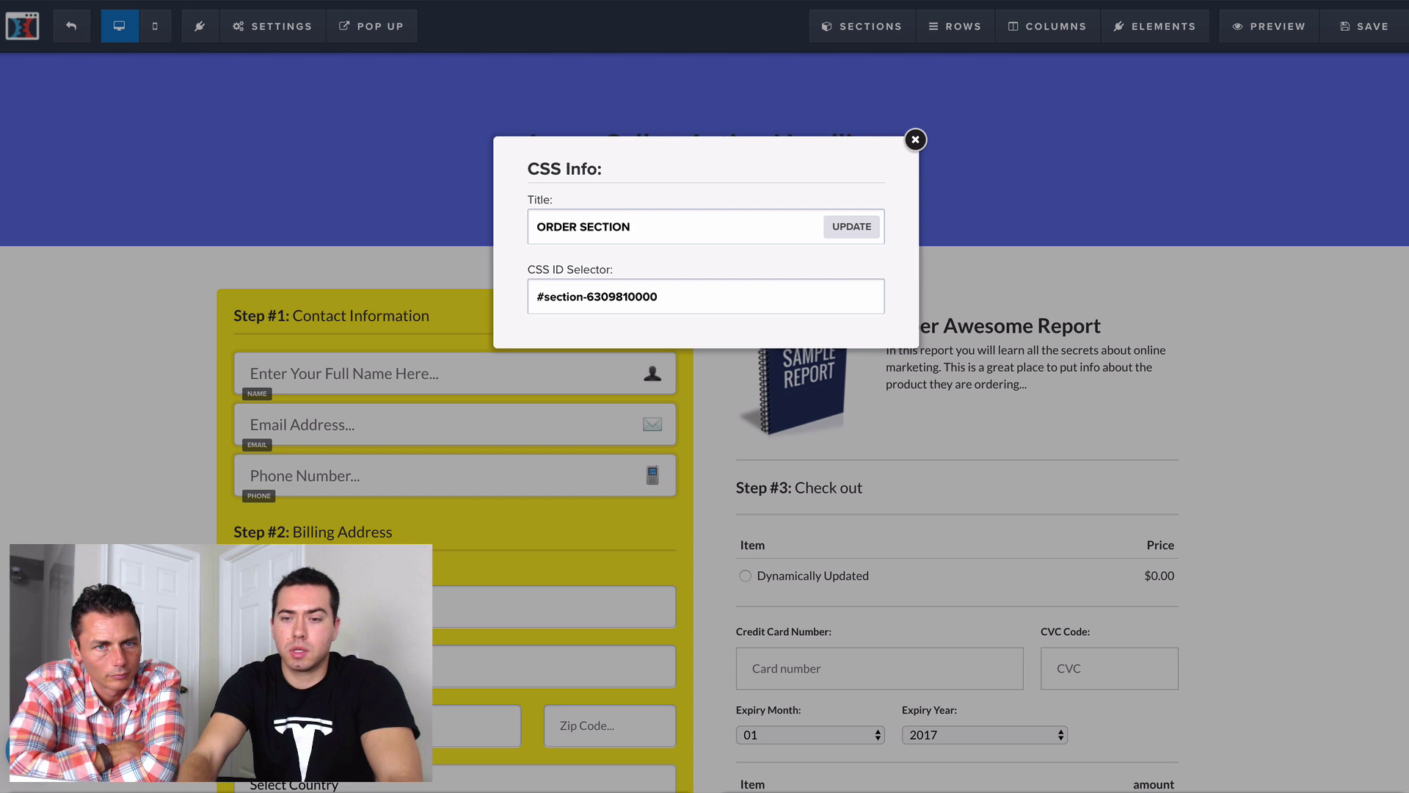
{"action": "left_click", "coordinate": [847, 225]}
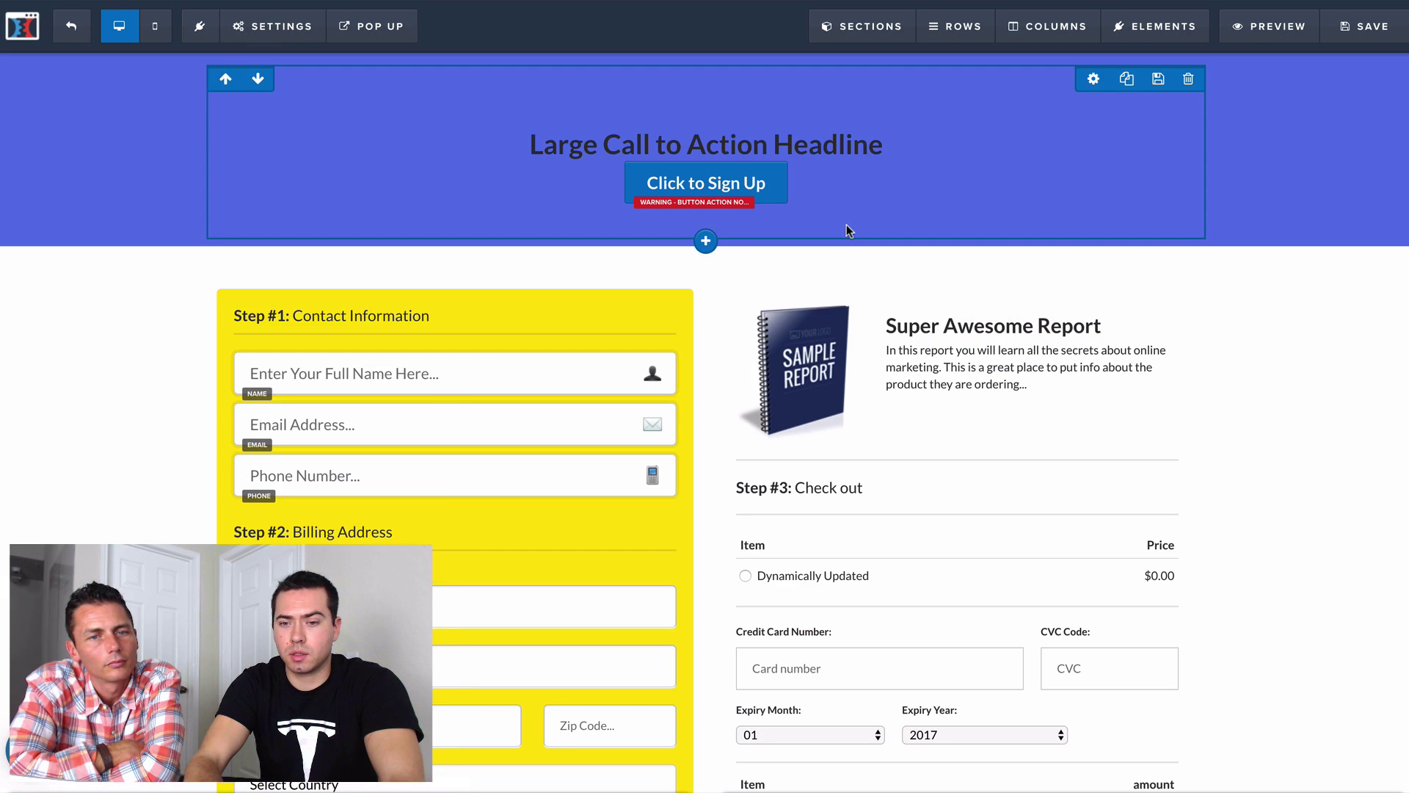
- Set the sign-up button's action to scroll to the ORDER SECTION section on the page
{"action": "scroll", "coordinate": [924, 444], "scroll_direction": "up", "scroll_amount": 2}
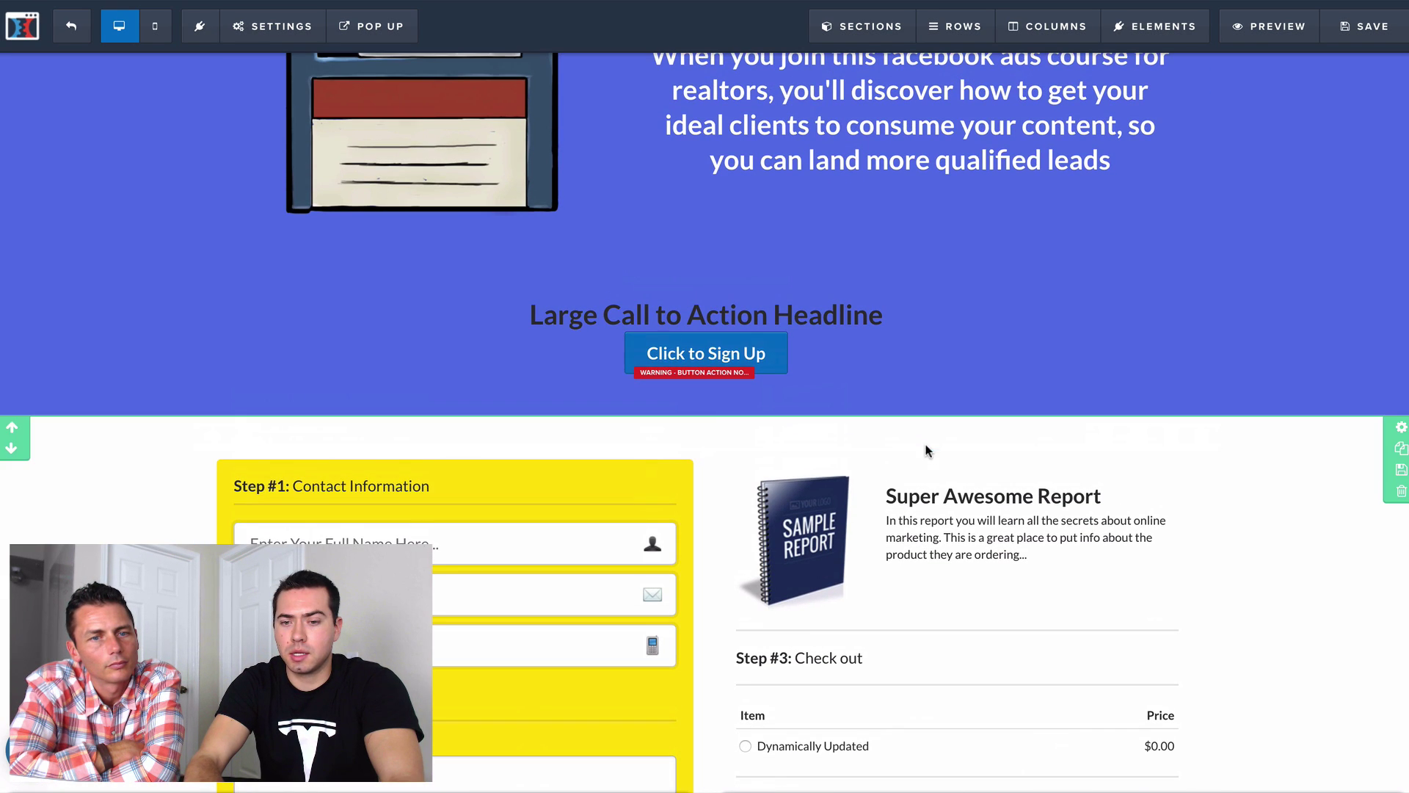
{"action": "left_click", "coordinate": [763, 359]}
{"action": "left_click", "coordinate": [1317, 220]}
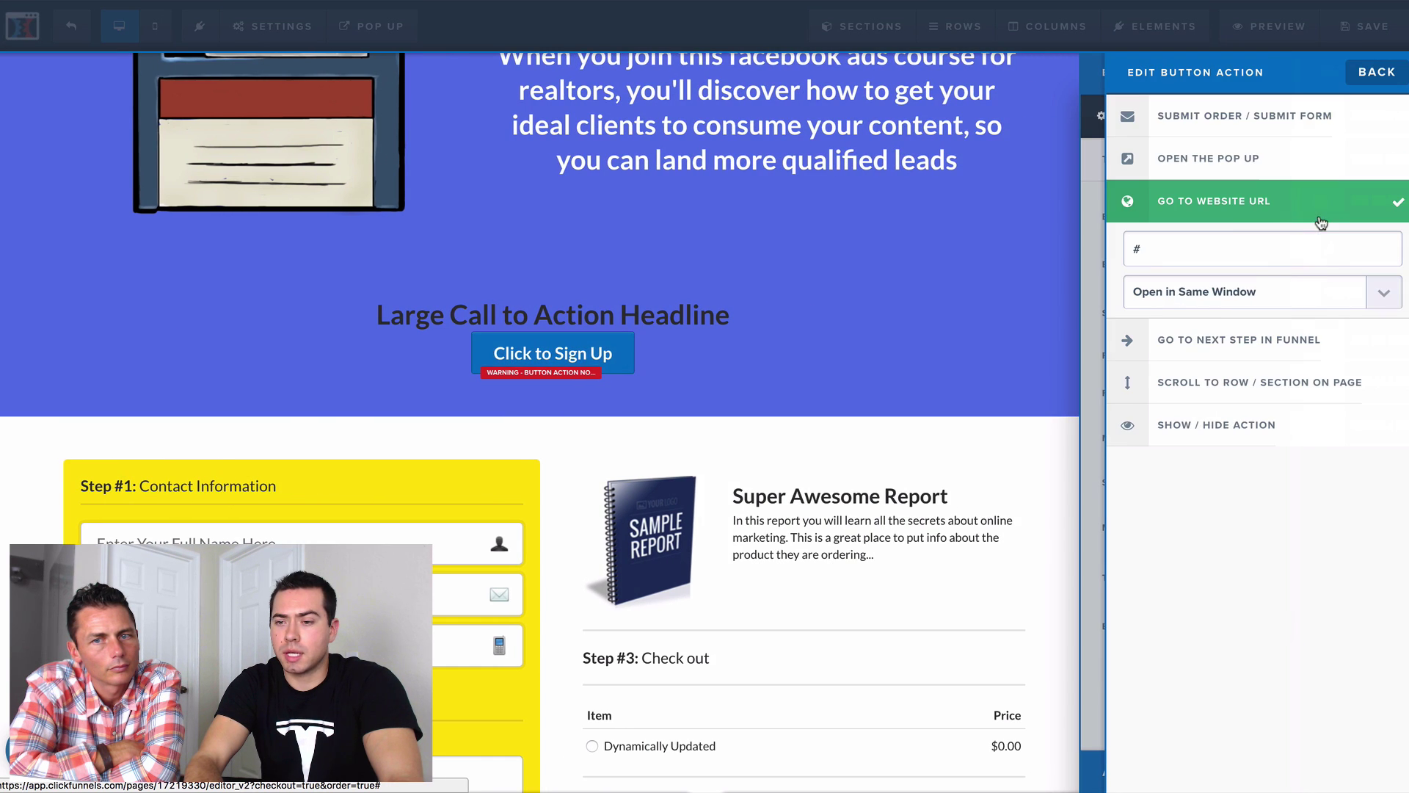
{"action": "left_click", "coordinate": [1228, 385]}
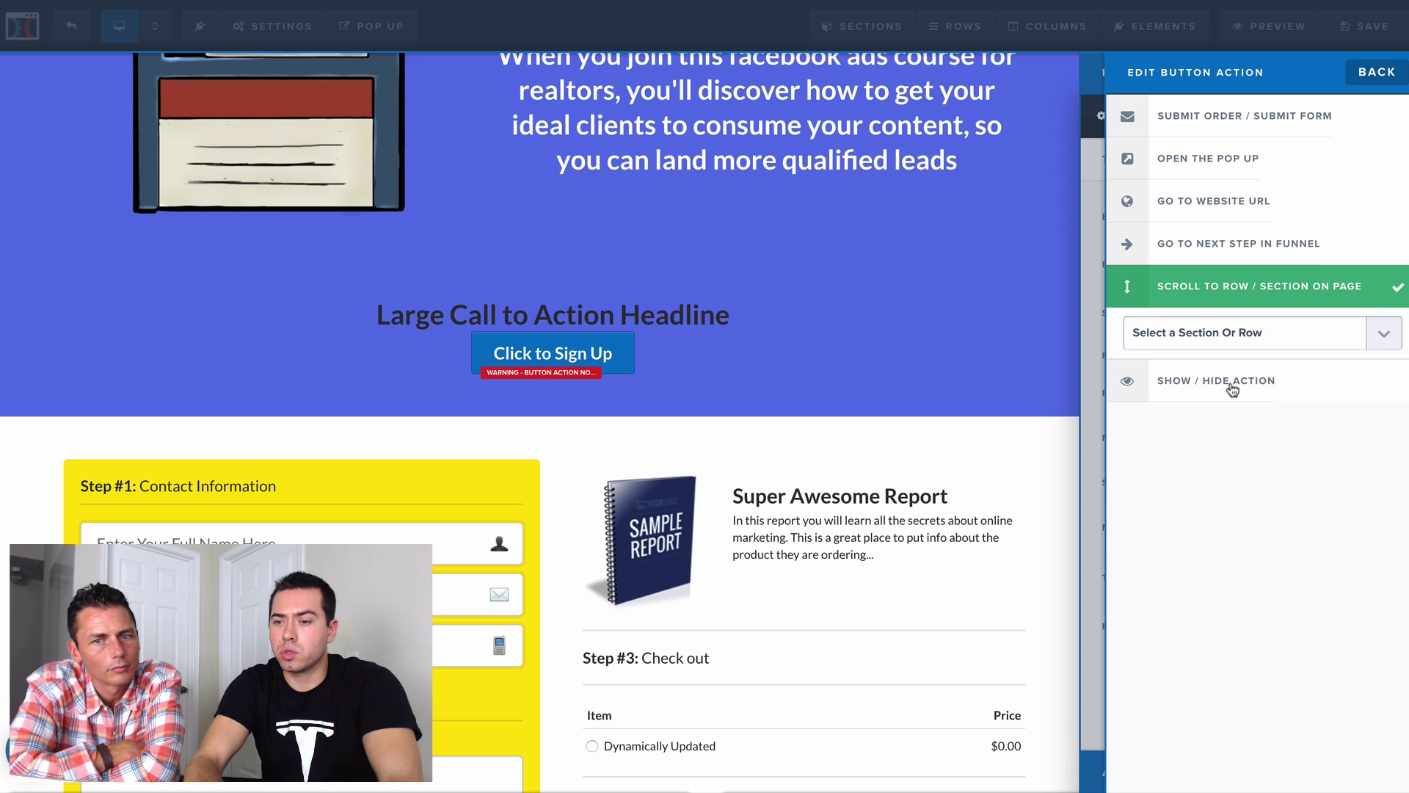
{"action": "left_click", "coordinate": [1380, 333]}
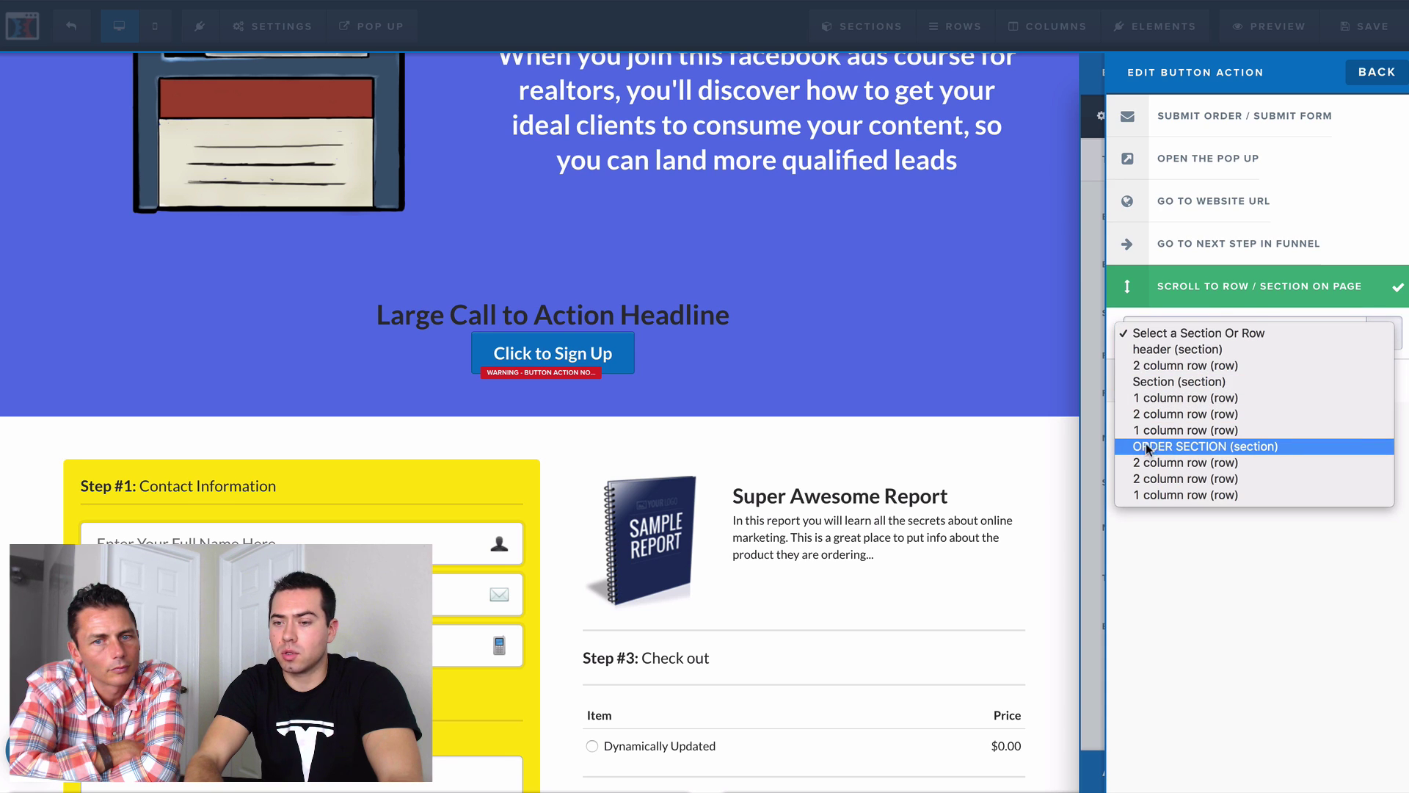
{"action": "left_click", "coordinate": [1250, 447]}
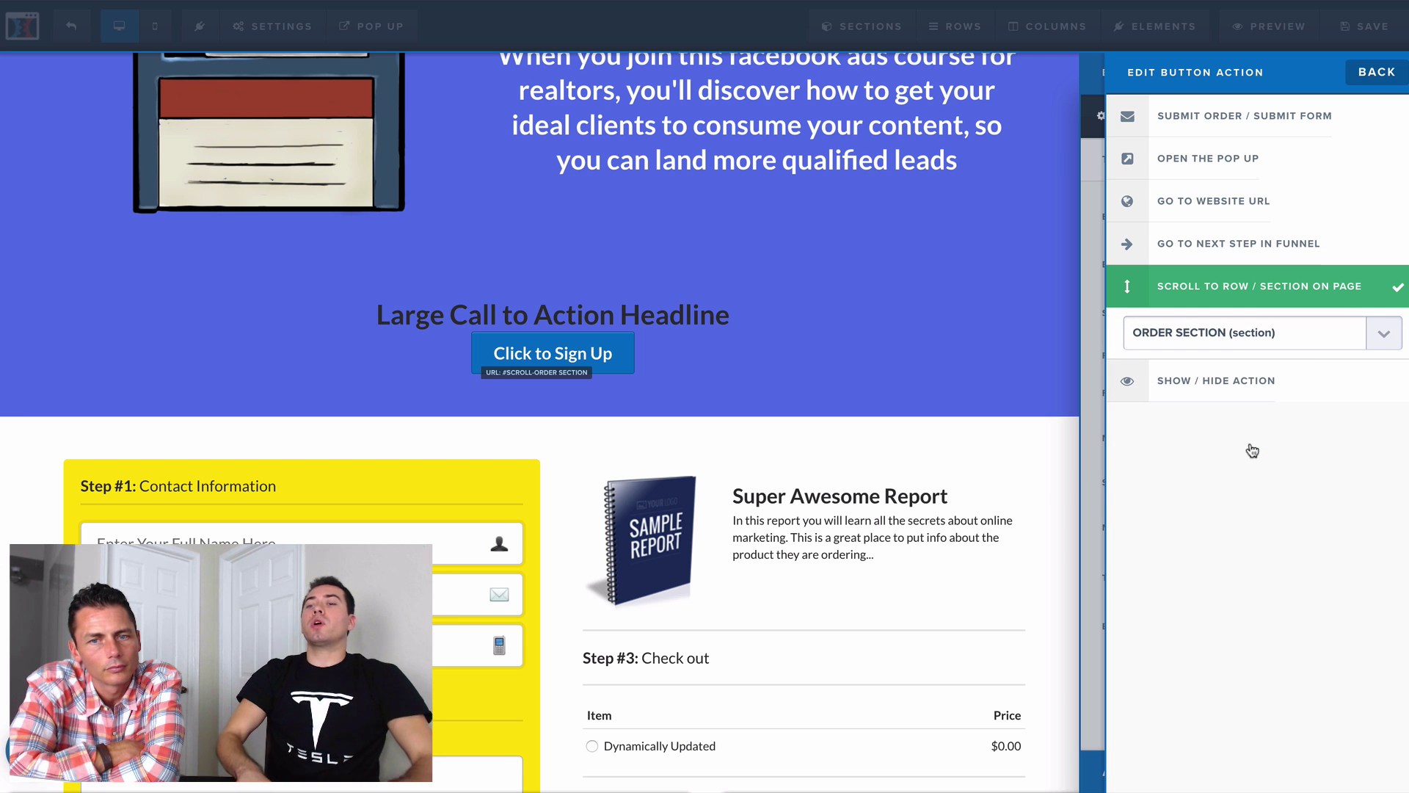
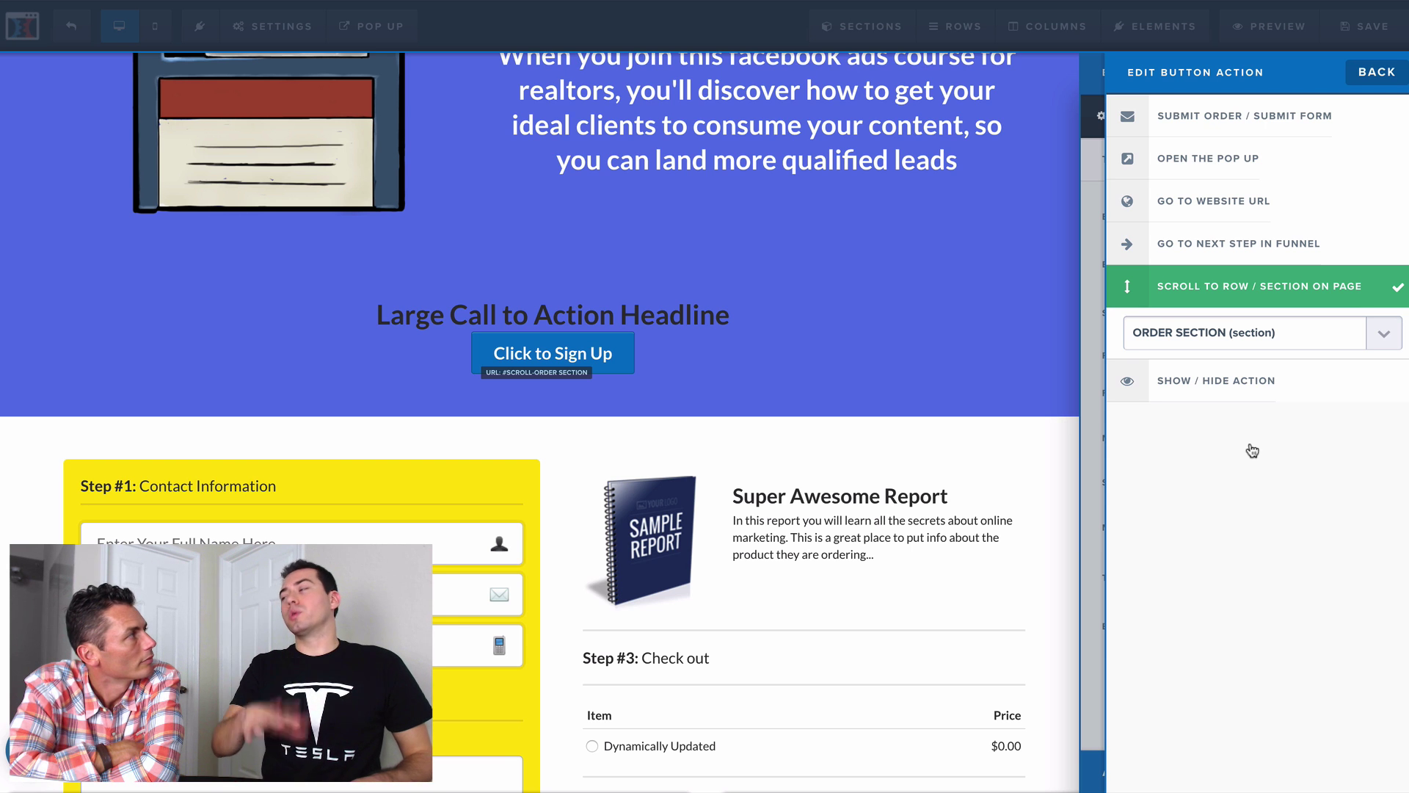
{"action": "left_click", "coordinate": [990, 318]}
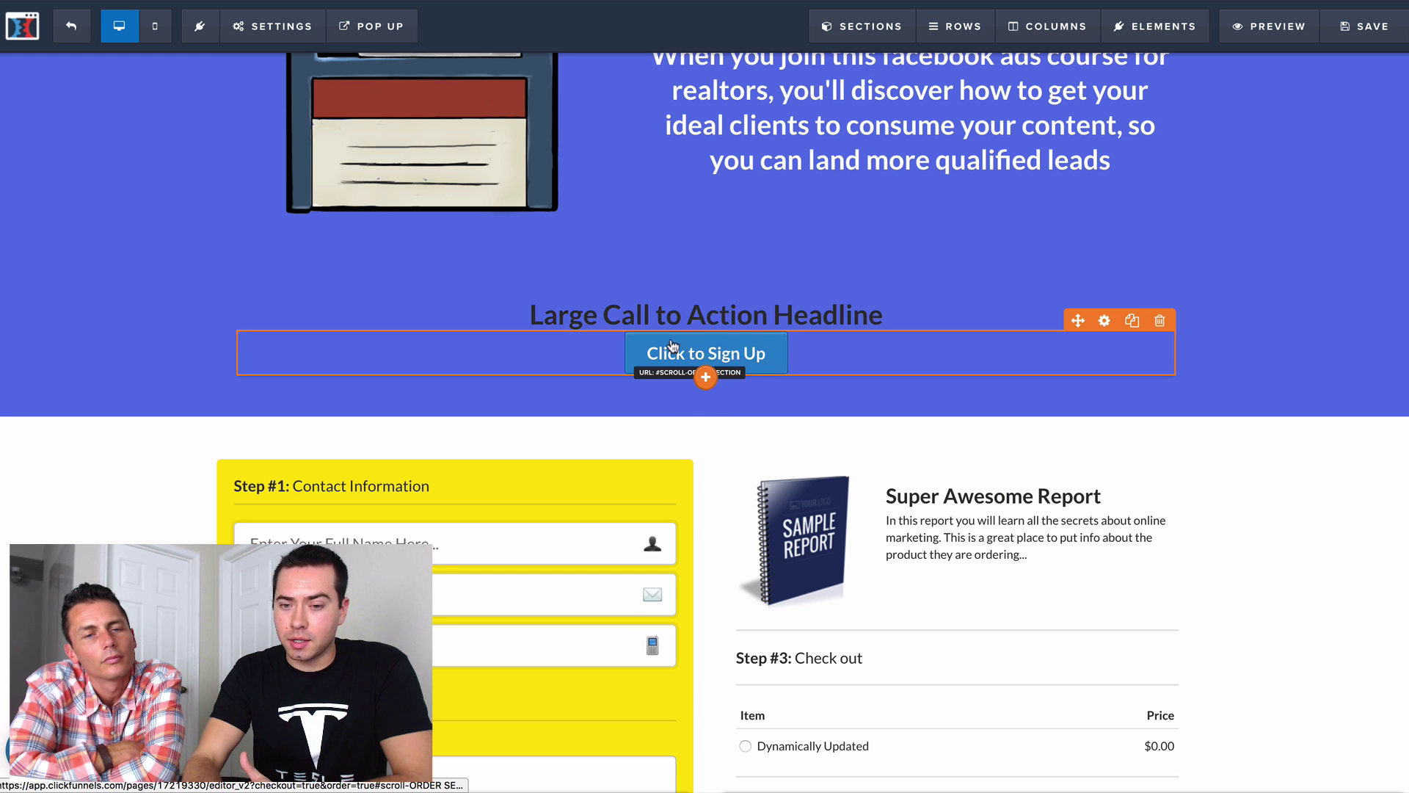
- Change the button text beneath the call to action headline to "Click to Buy Now!"
{"action": "scroll", "coordinate": [790, 391], "scroll_direction": "down", "scroll_amount": 5}
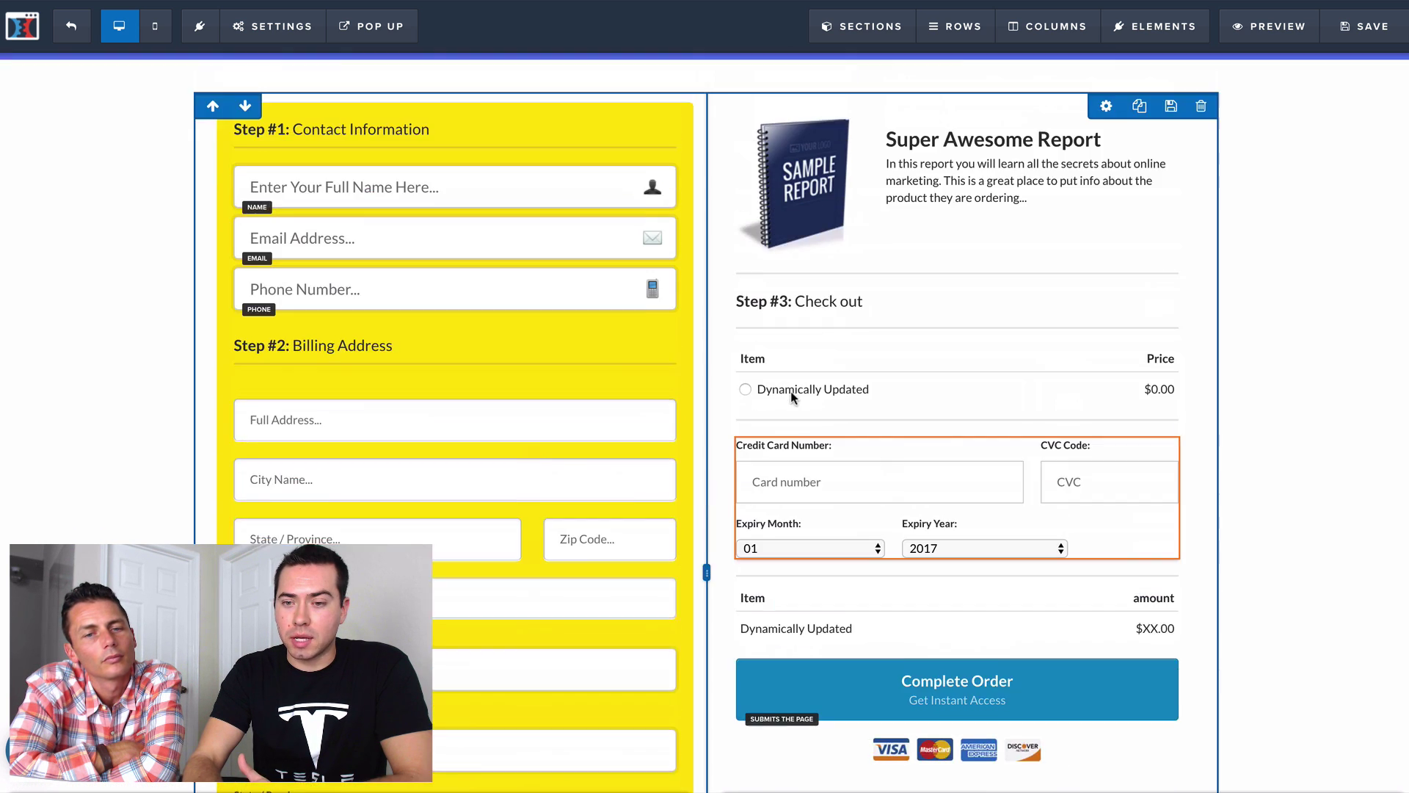
{"action": "scroll", "coordinate": [1346, 356], "scroll_direction": "up", "scroll_amount": 6}
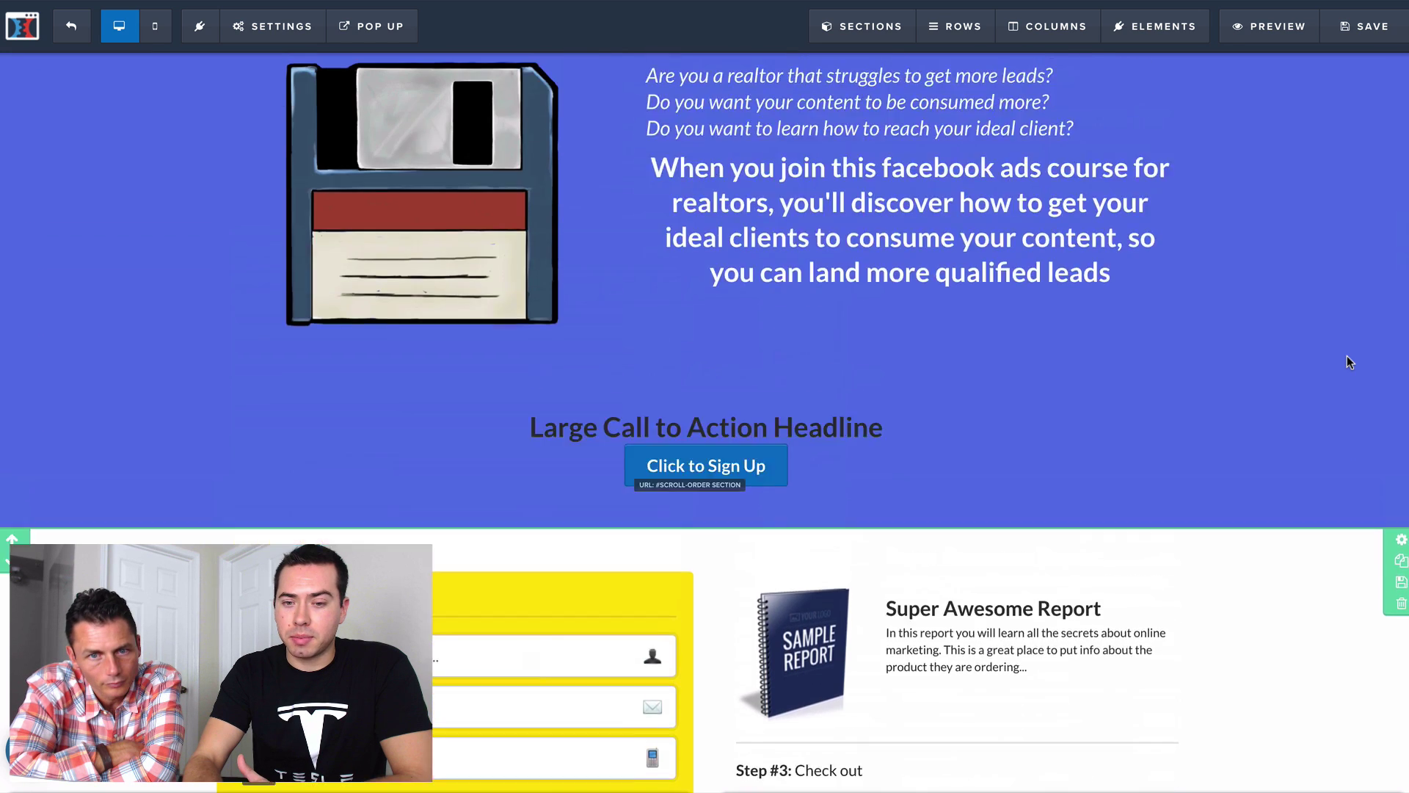
{"action": "scroll", "coordinate": [1346, 355], "scroll_direction": "up", "scroll_amount": 3}
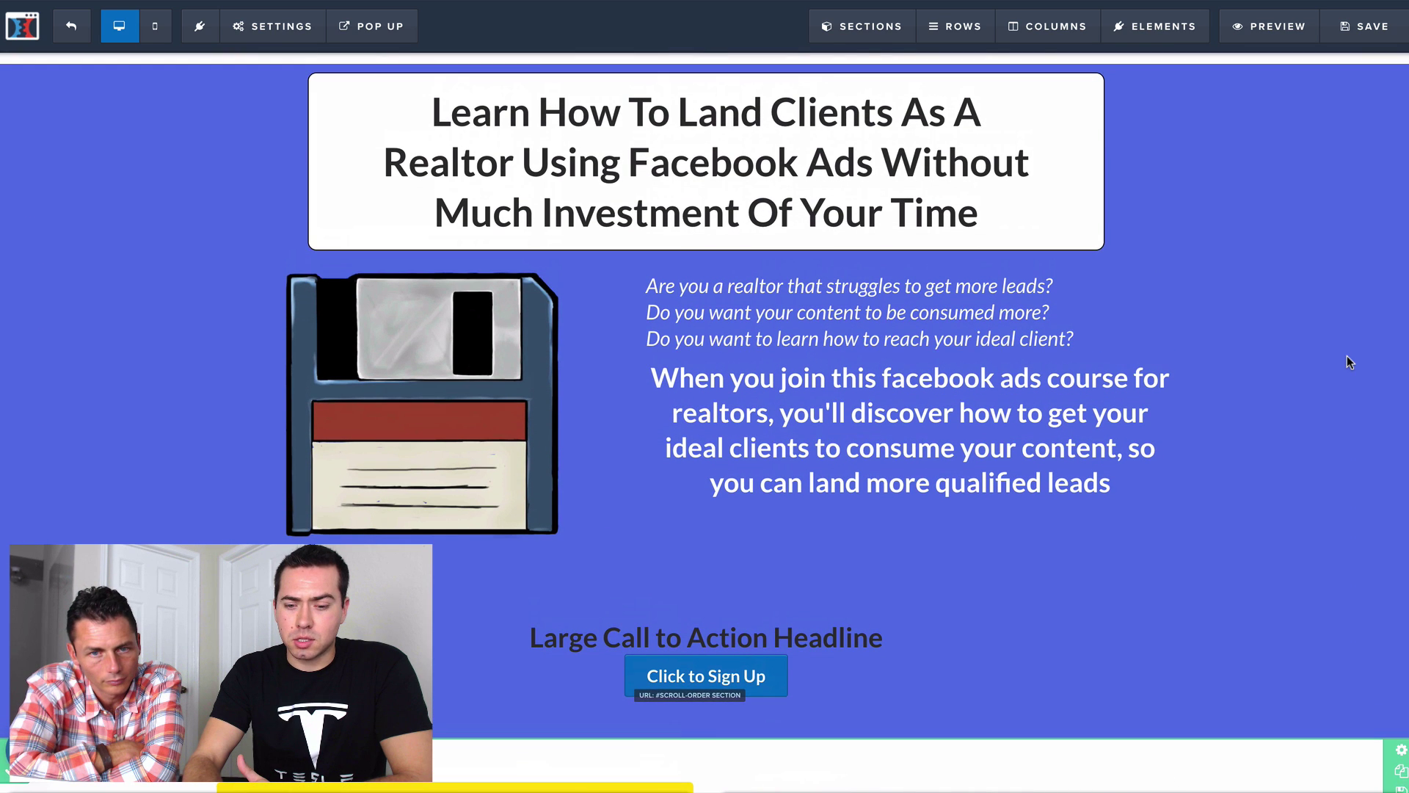
{"action": "left_click", "coordinate": [741, 676]}
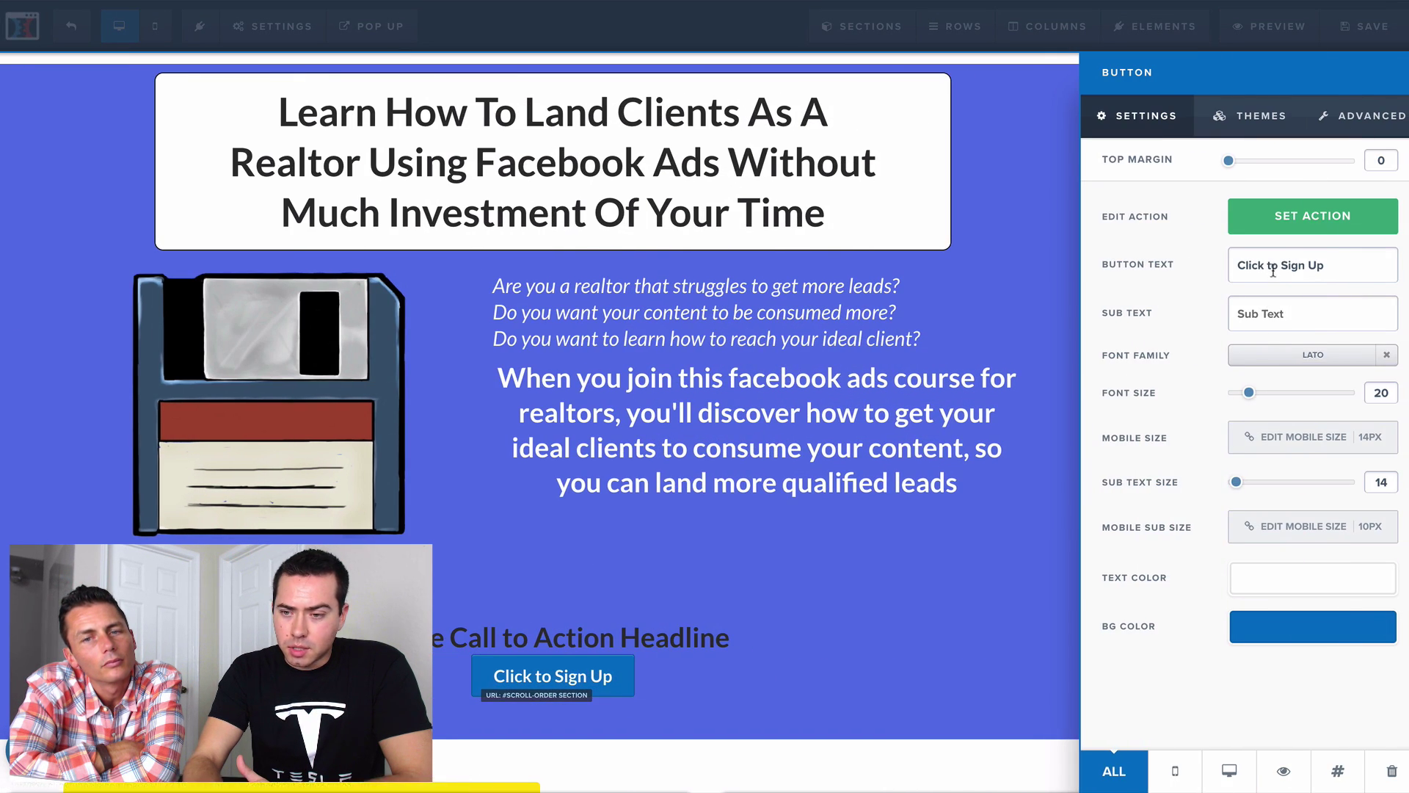
{"action": "left_click_drag", "start_coordinate": [1278, 266], "coordinate": [1347, 265]}
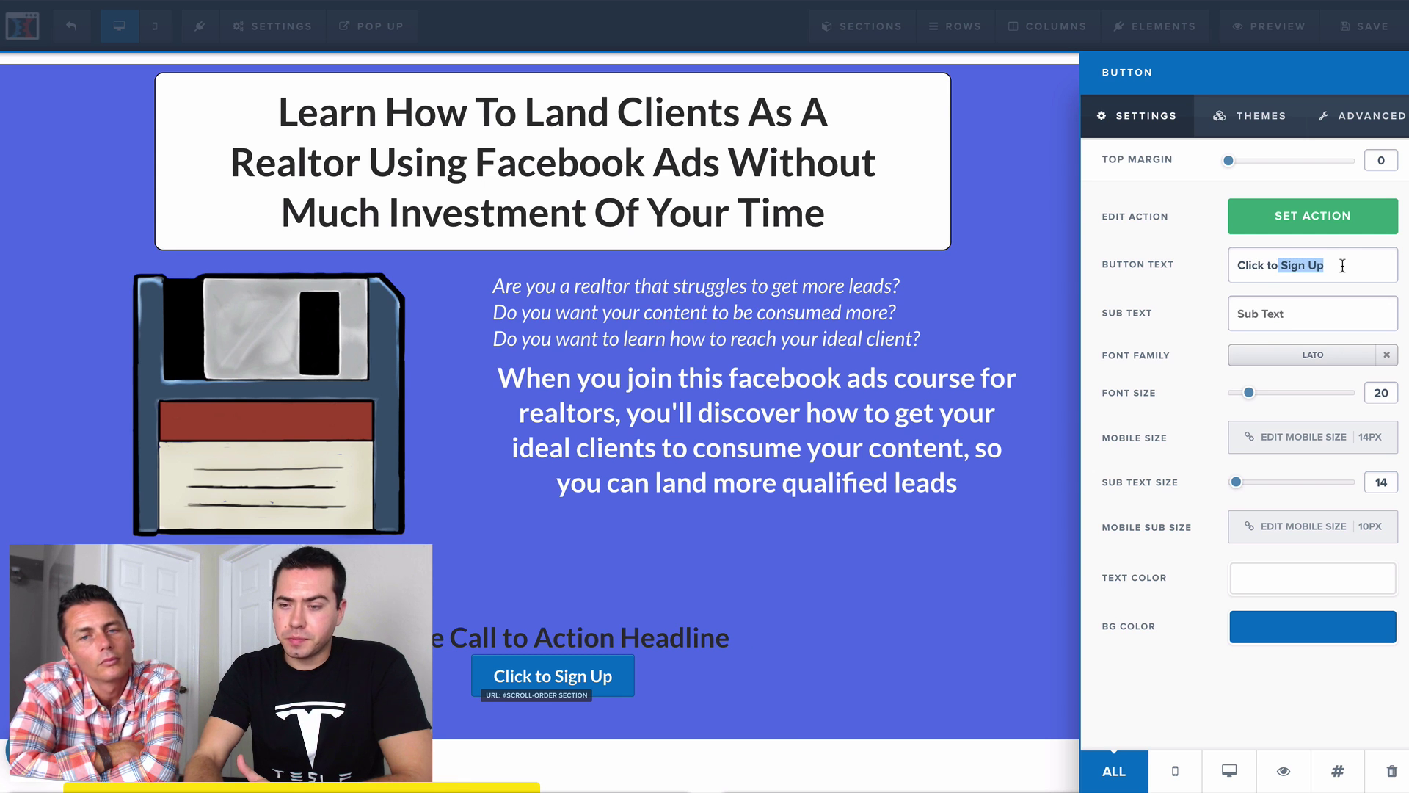
{"action": "key", "text": "BackSpace"}
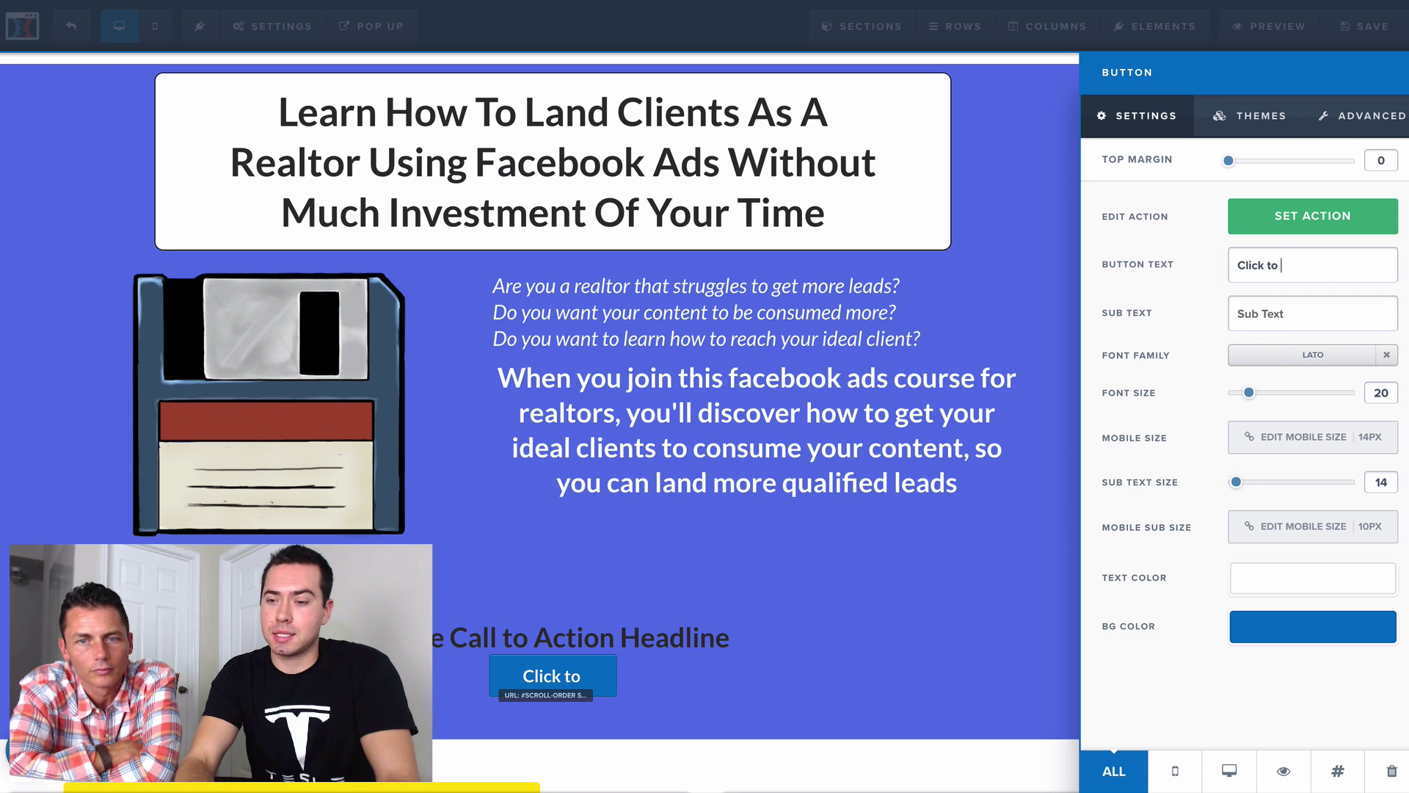
{"action": "type", "text": "Buy "}
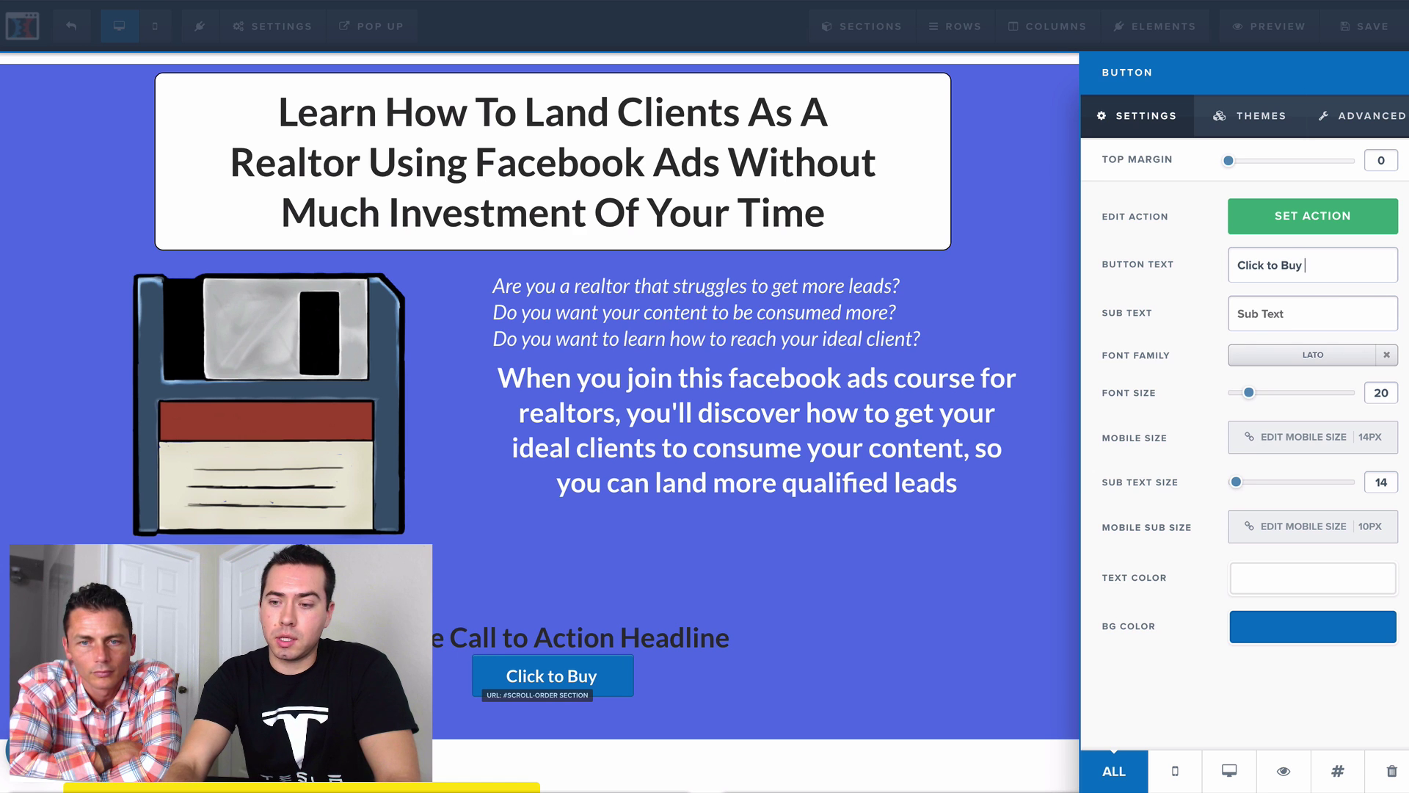
{"action": "type", "text": "Now!"}
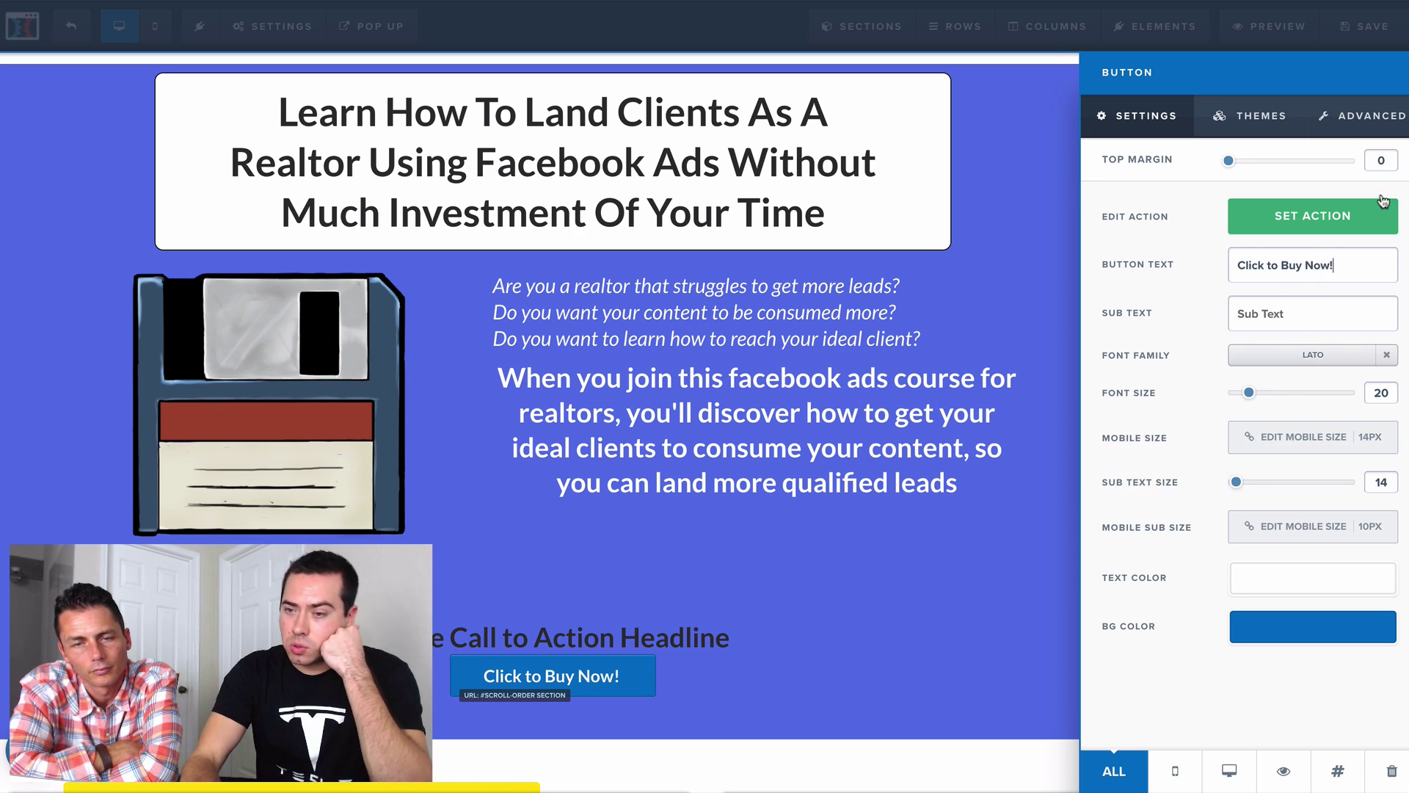
- Add the fa-angle-right icon before the text of the "Click to Buy Now!" button
{"action": "left_click", "coordinate": [1386, 123]}
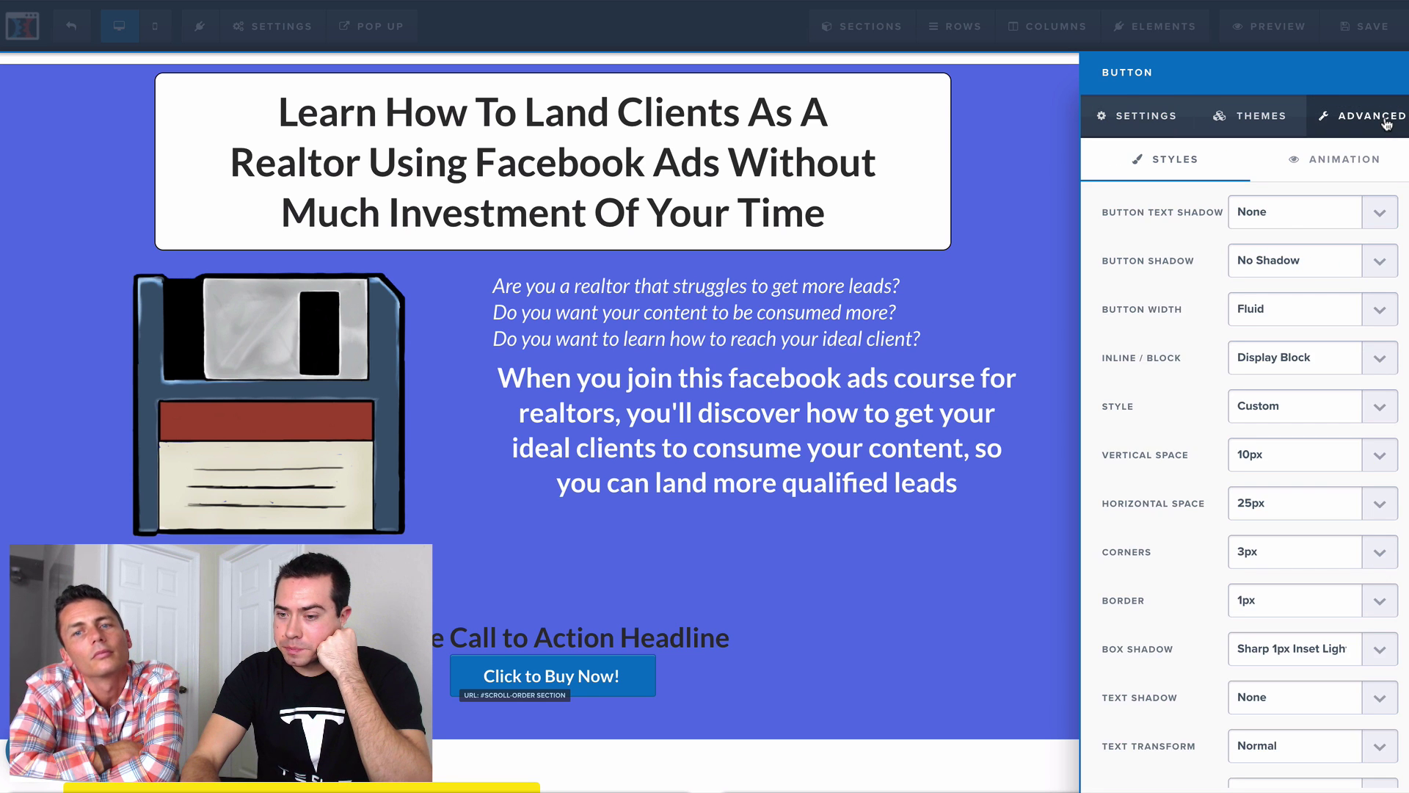
{"action": "scroll", "coordinate": [1175, 514], "scroll_direction": "down", "scroll_amount": 3}
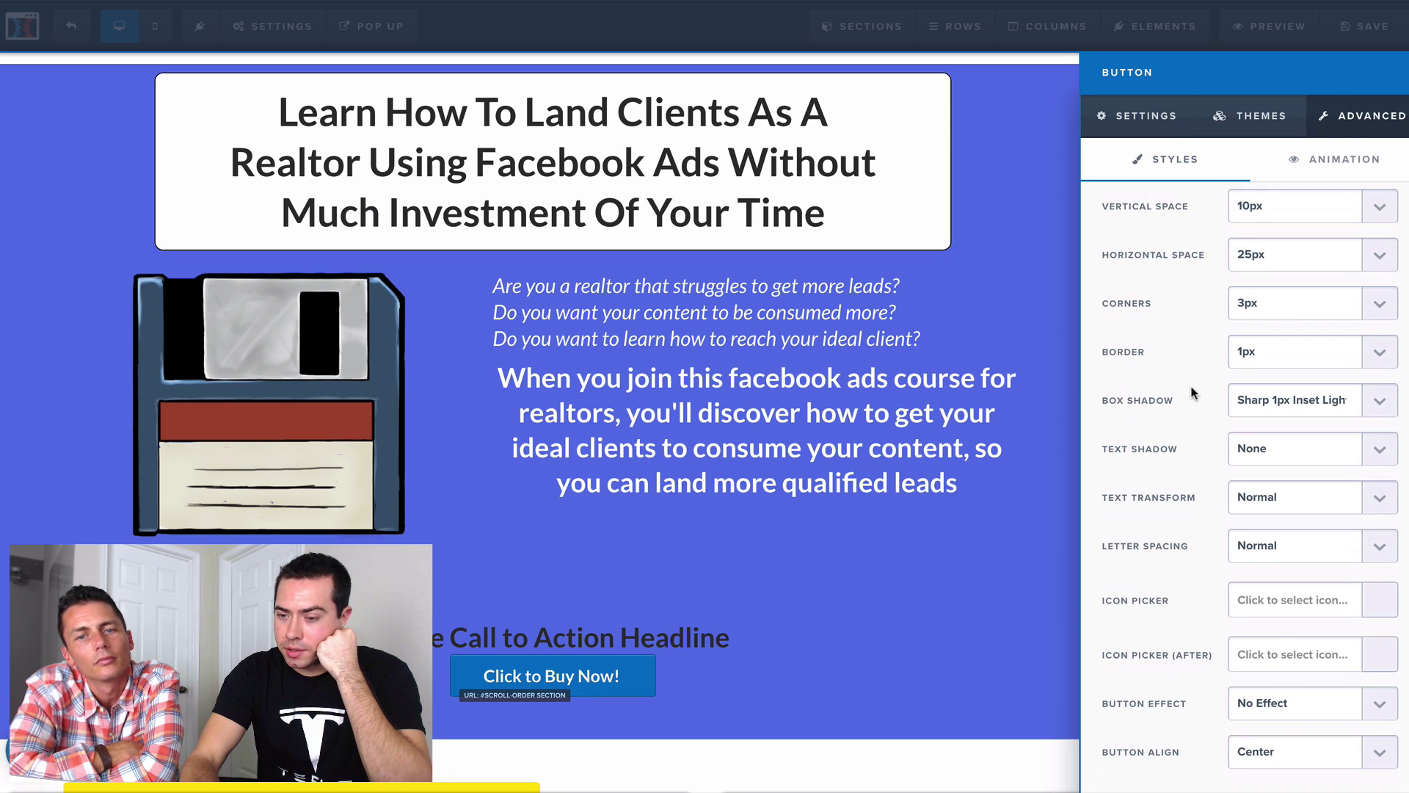
{"action": "left_click", "coordinate": [1277, 604]}
{"action": "scroll", "coordinate": [1251, 646], "scroll_direction": "down", "scroll_amount": 1}
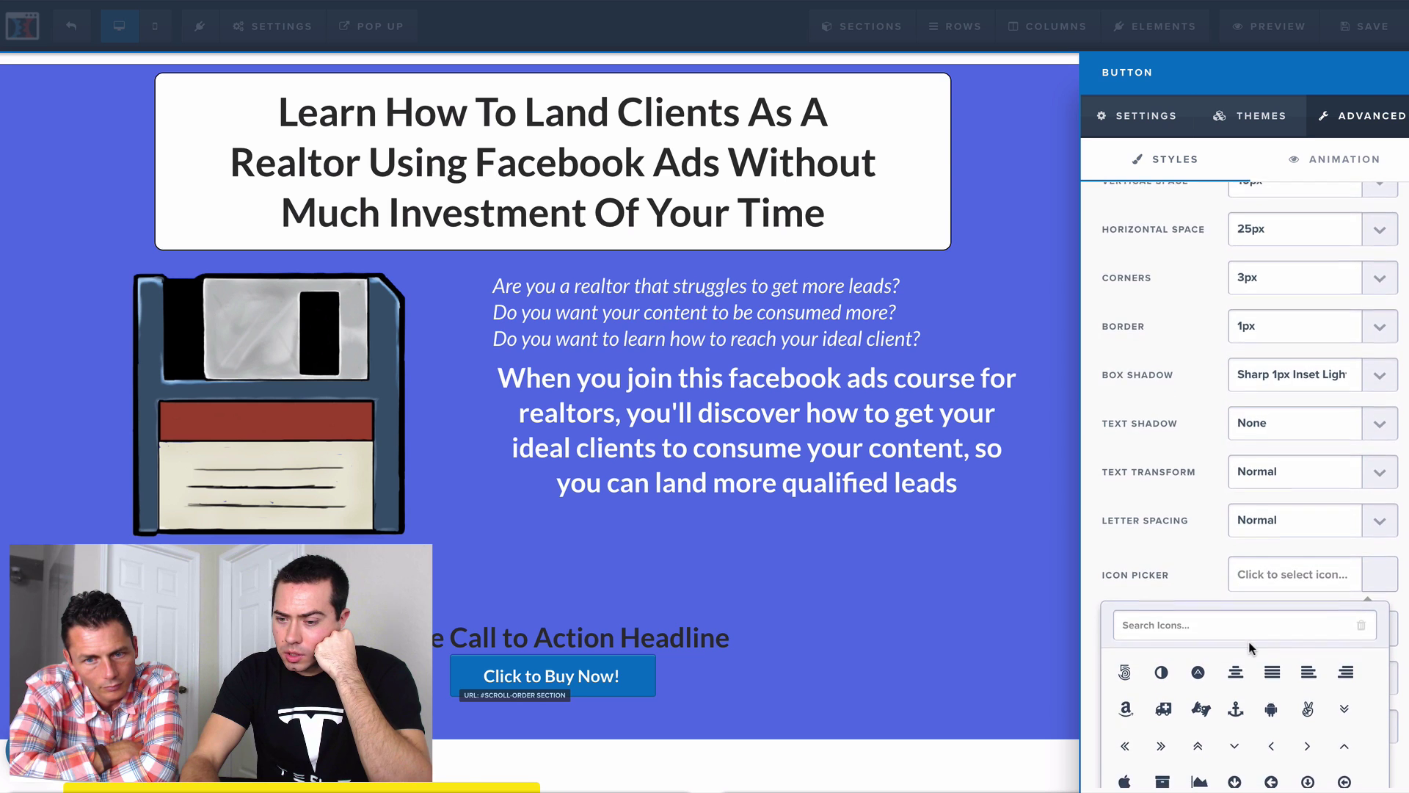
{"action": "left_click", "coordinate": [1306, 706]}
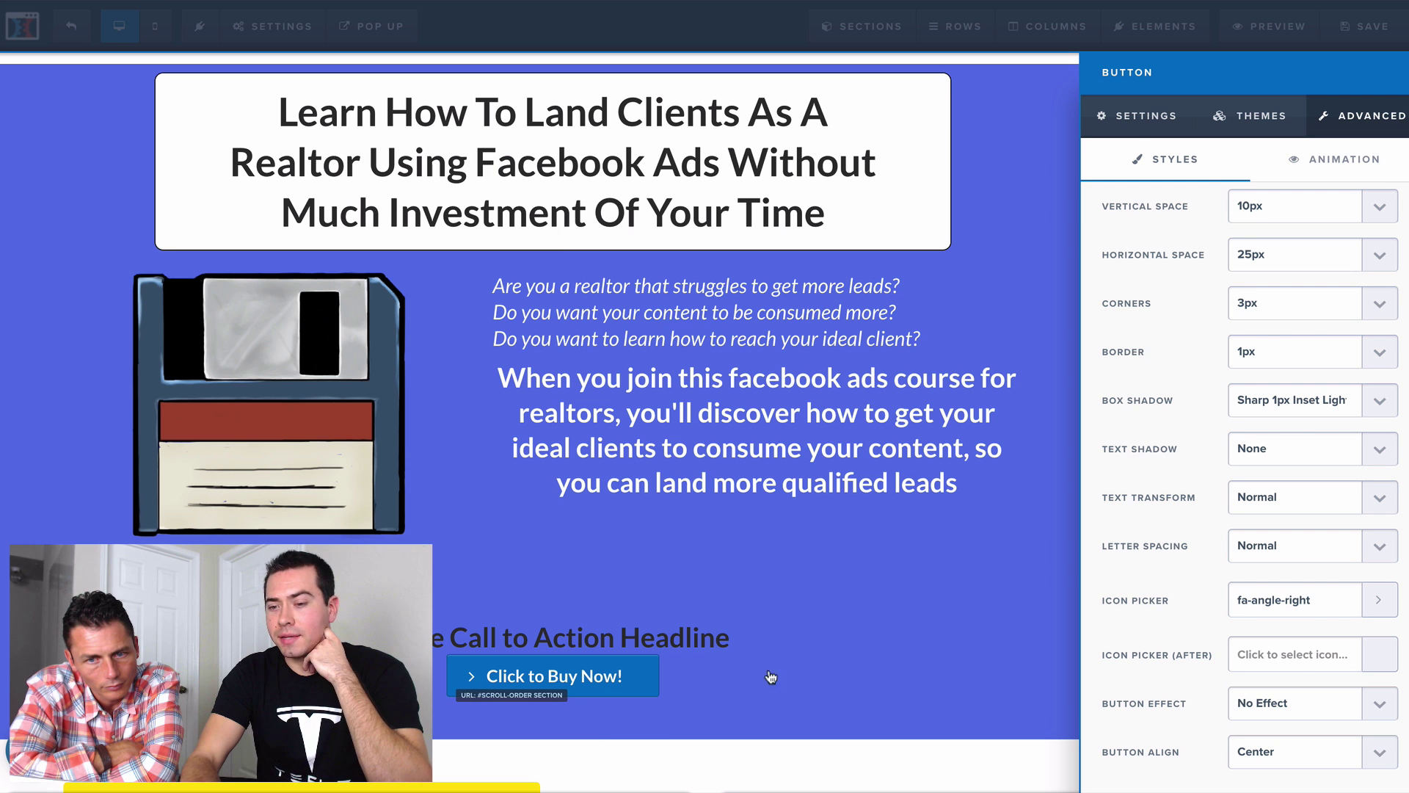
- Find a cart icon and add fa-shopping-cart after the button's text
{"action": "left_click", "coordinate": [1294, 656]}
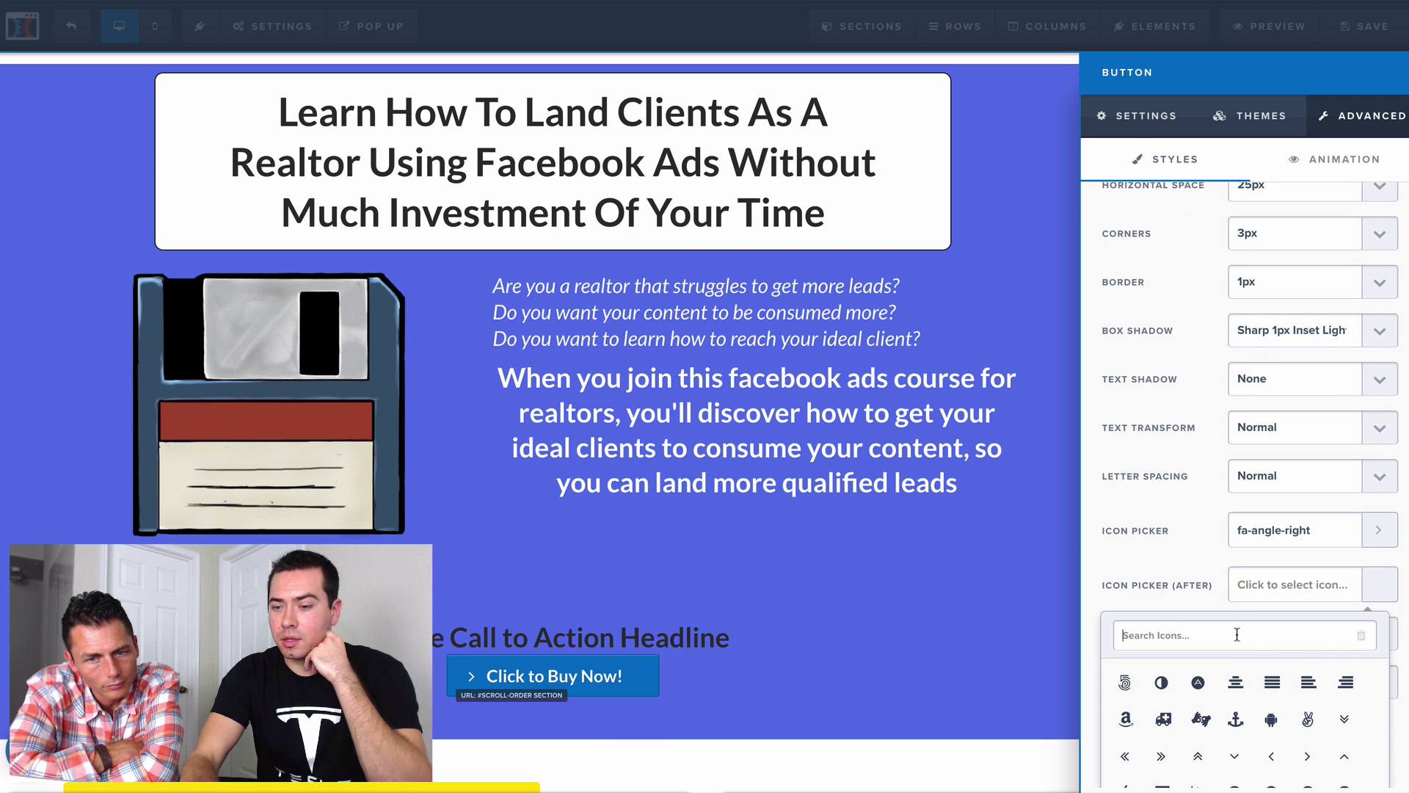
{"action": "type", "text": "cart"}
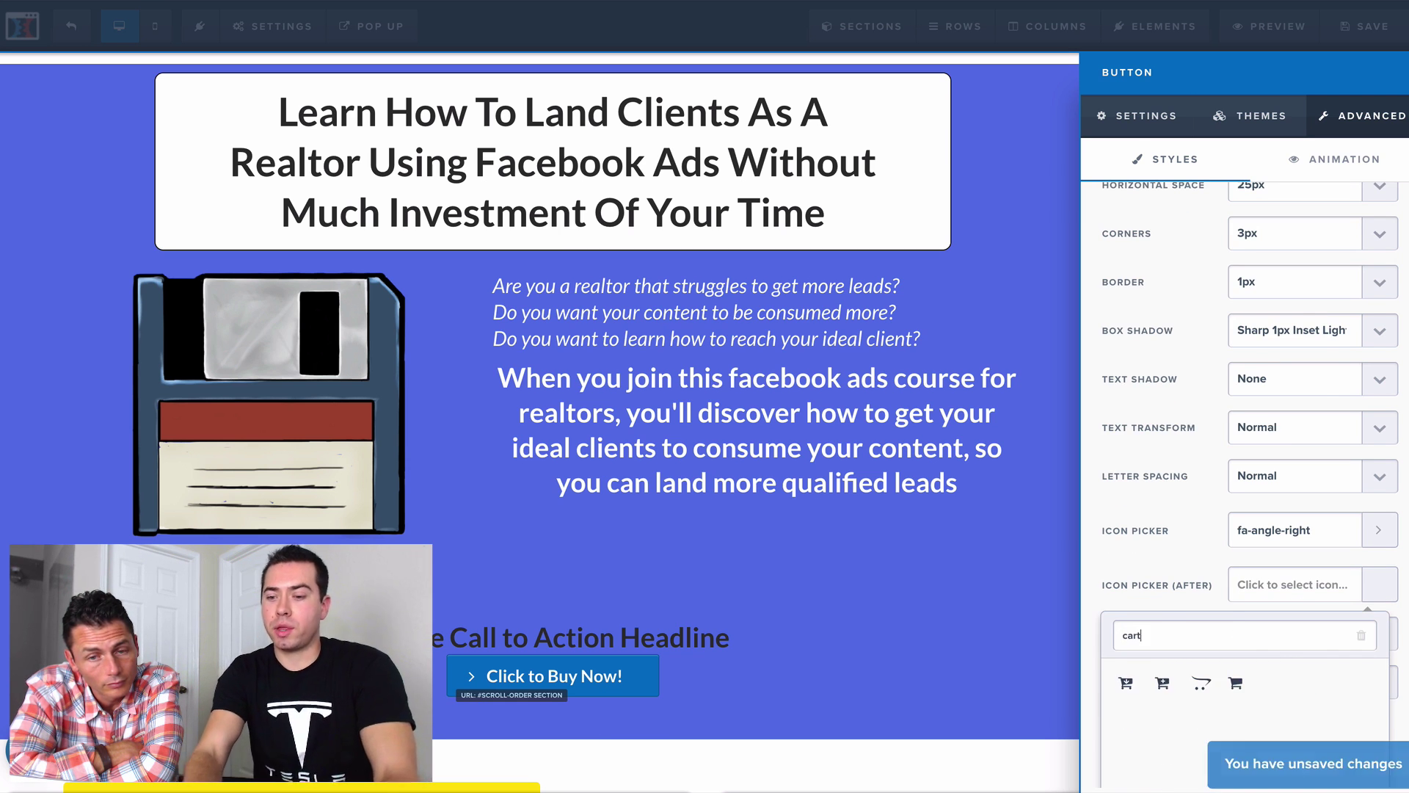
{"action": "left_click", "coordinate": [1235, 684]}
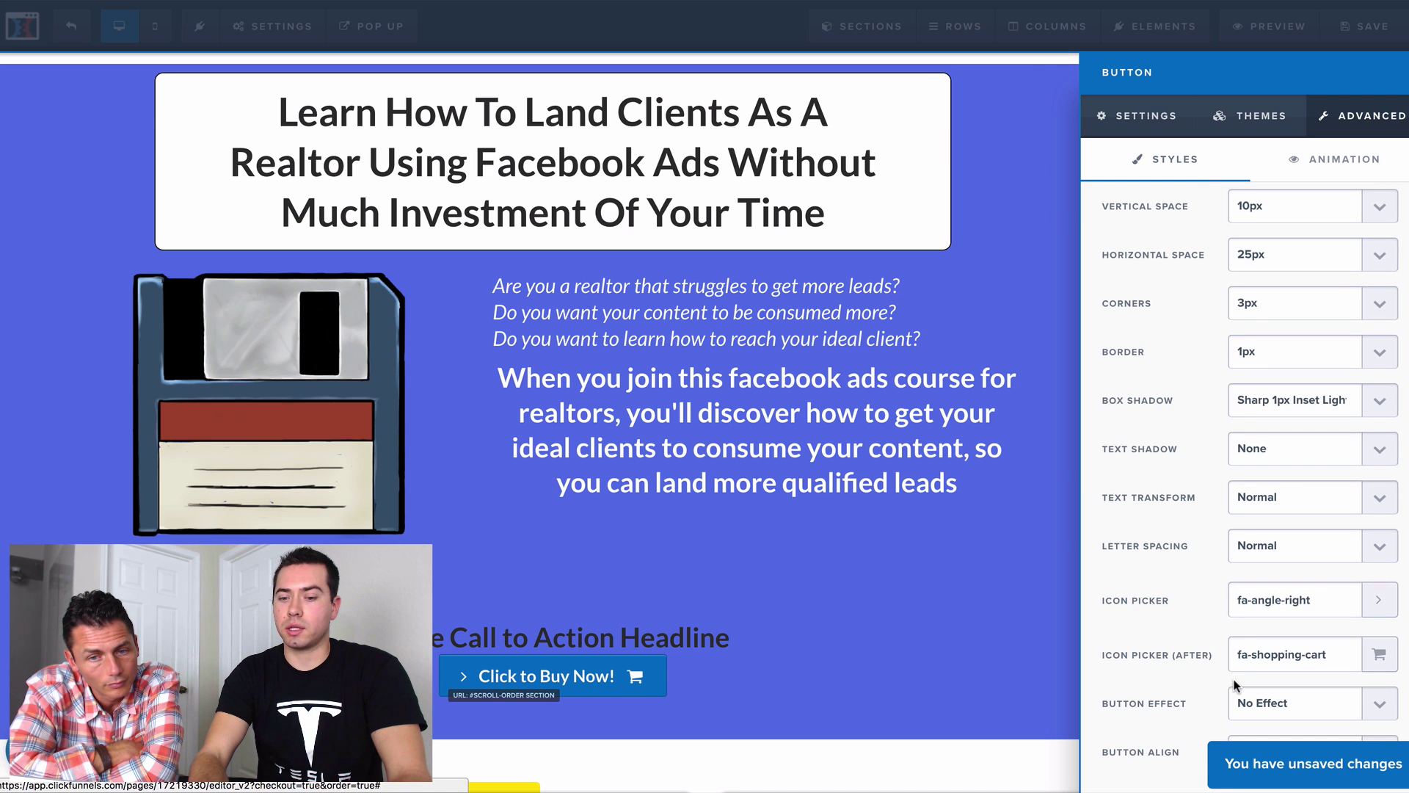
- Try the Wobble (hover) effect on the "Click to Buy Now!" button and settle on Rocking (loop)
{"action": "left_click", "coordinate": [1169, 116]}
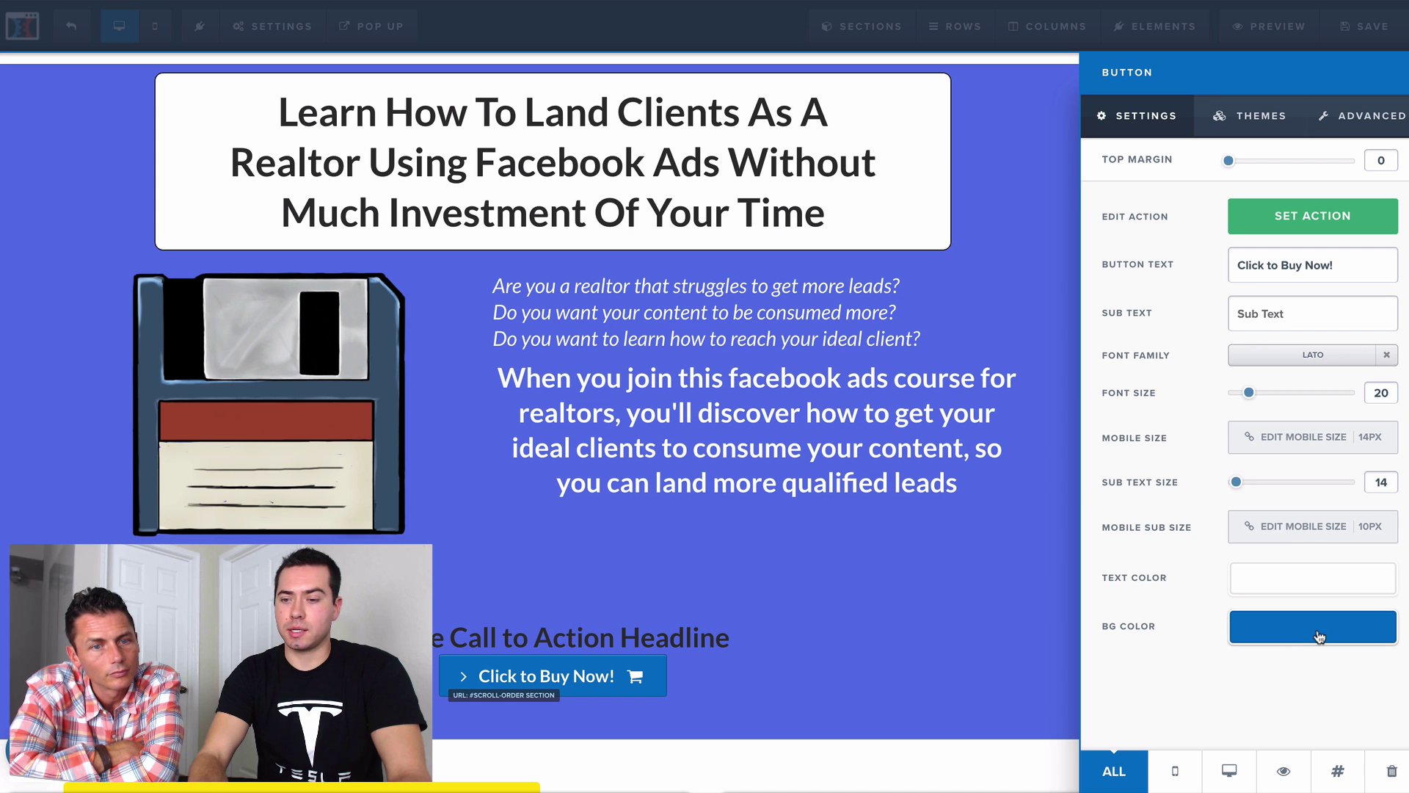
{"action": "left_click", "coordinate": [1362, 114]}
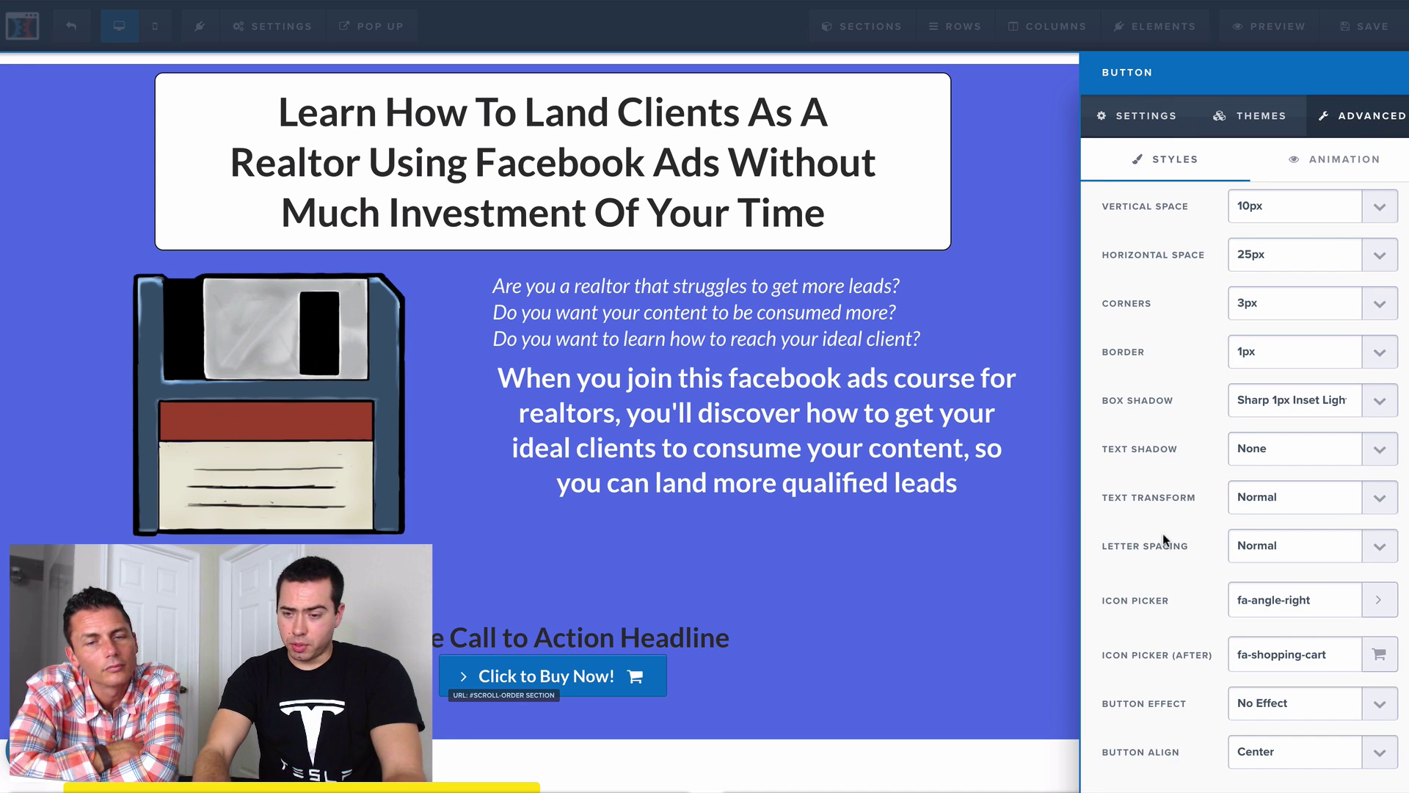
{"action": "left_click", "coordinate": [1383, 723]}
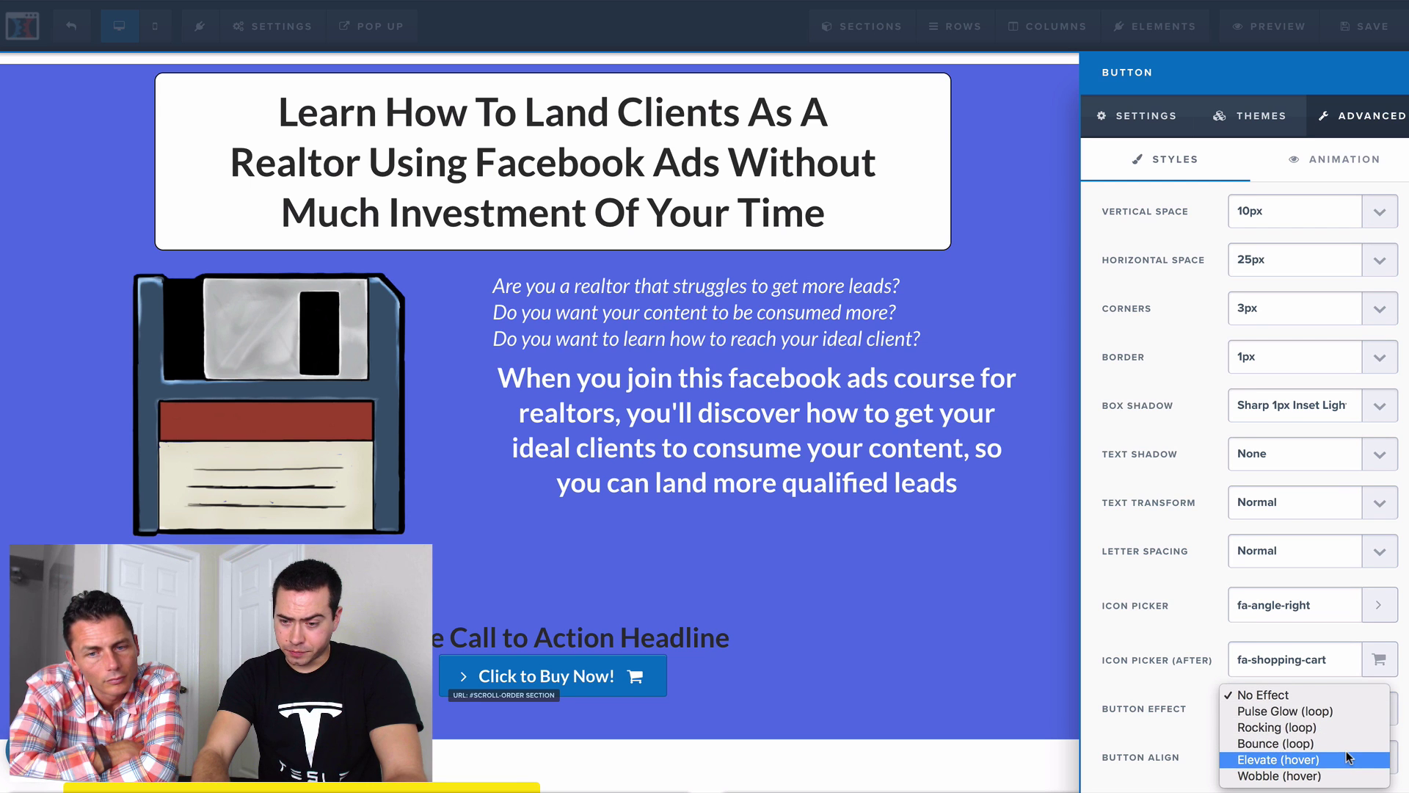
{"action": "left_click", "coordinate": [1319, 777]}
{"action": "left_click", "coordinate": [1374, 717]}
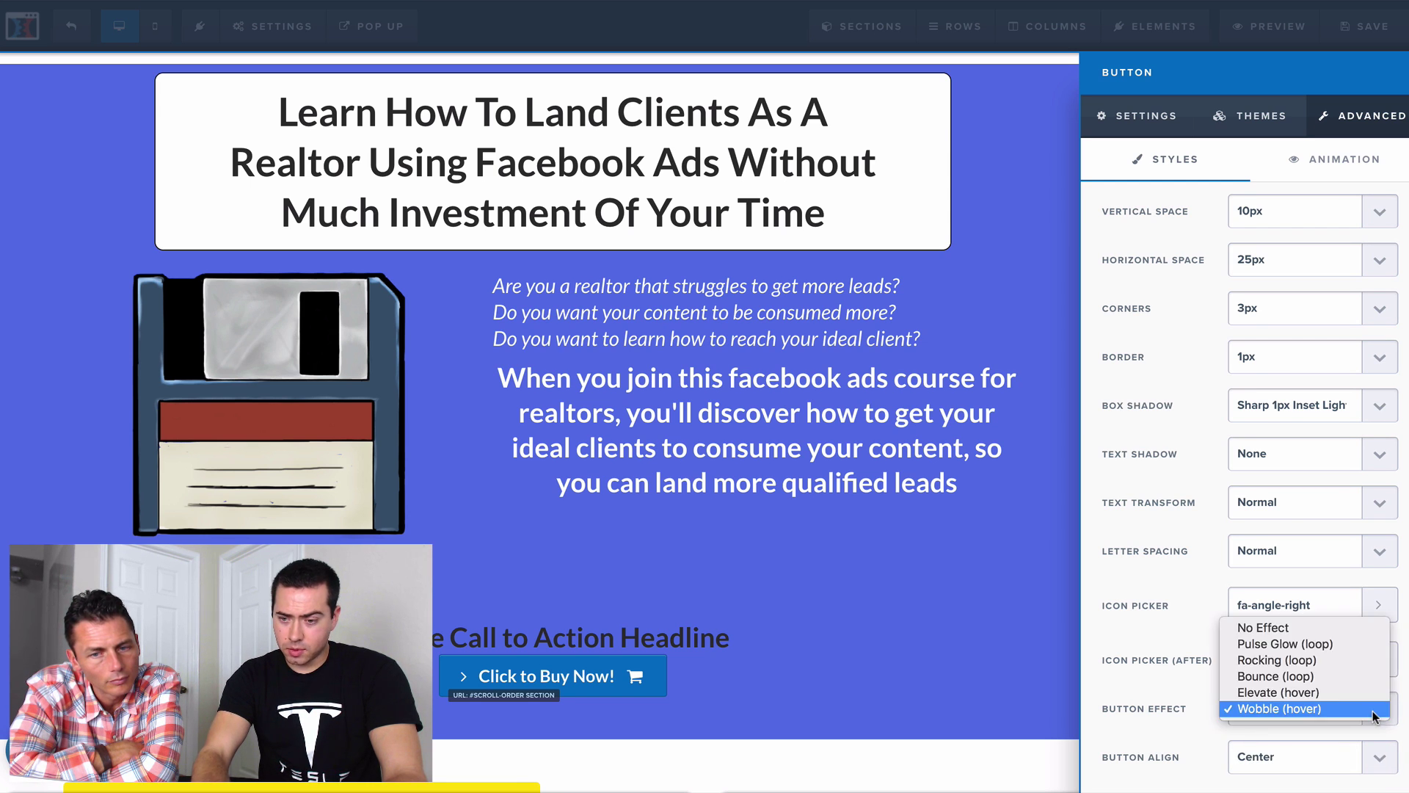
{"action": "left_click", "coordinate": [1337, 664]}
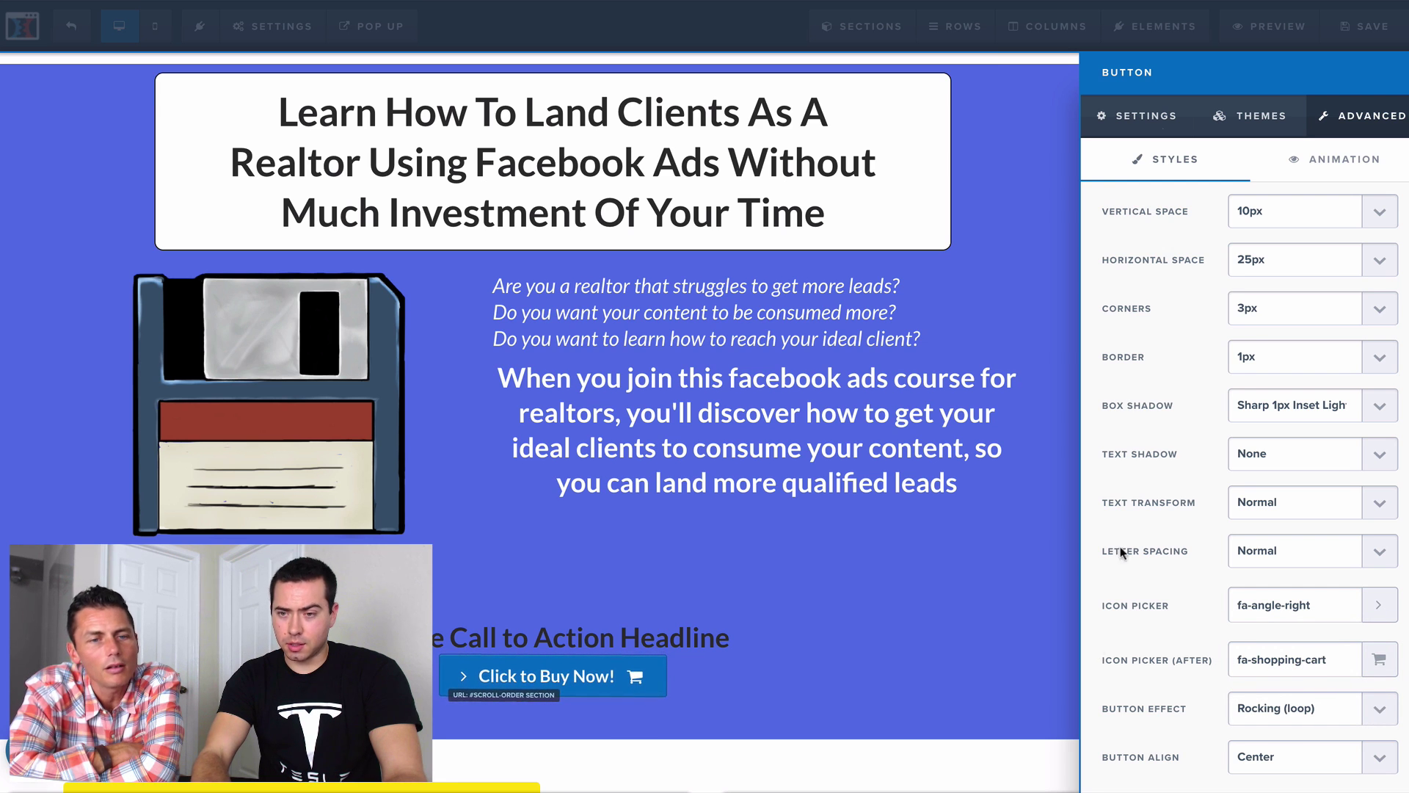
- Change the buy button's background color to amber yellow (#ffbe00)
{"action": "left_click", "coordinate": [1142, 116]}
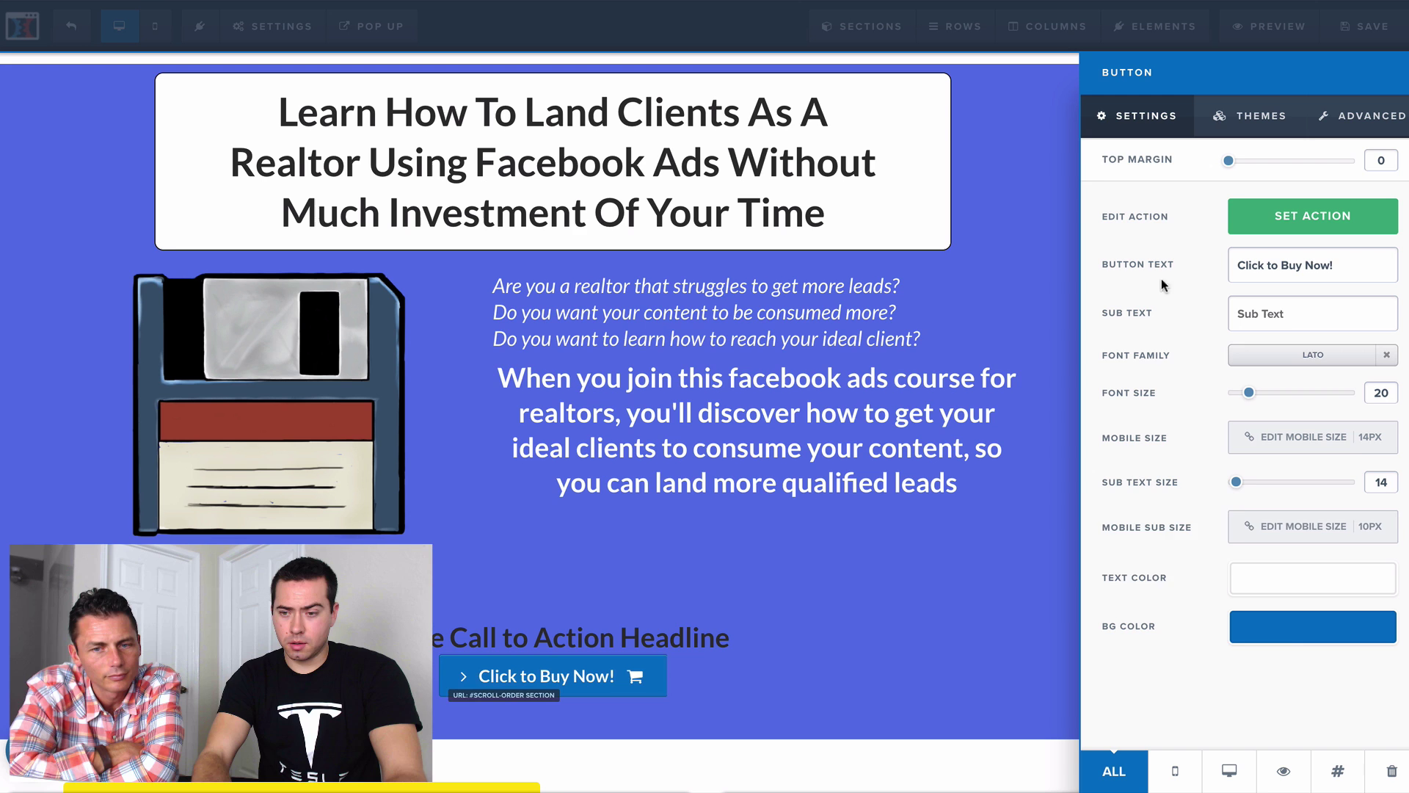
{"action": "left_click", "coordinate": [1331, 636]}
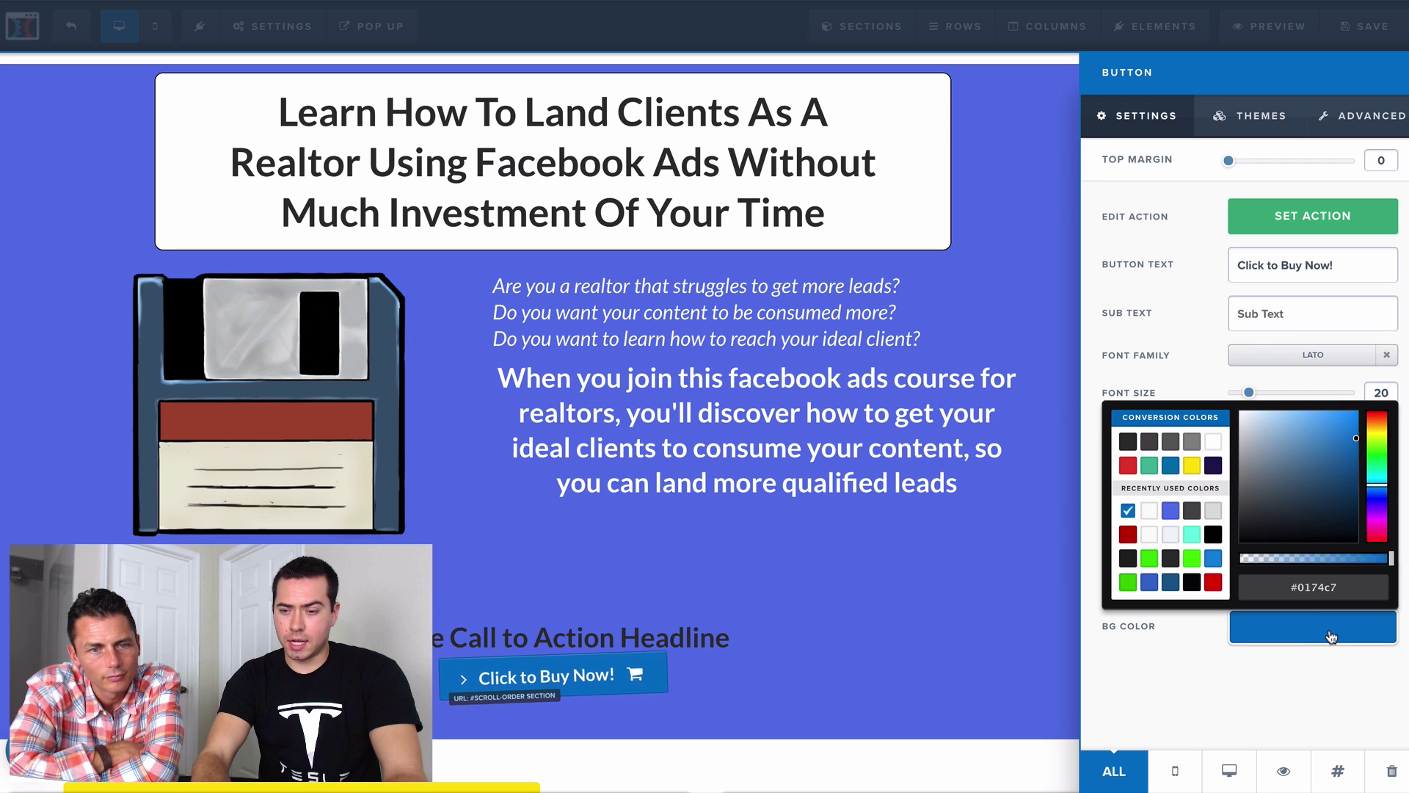
{"action": "left_click", "coordinate": [1190, 467]}
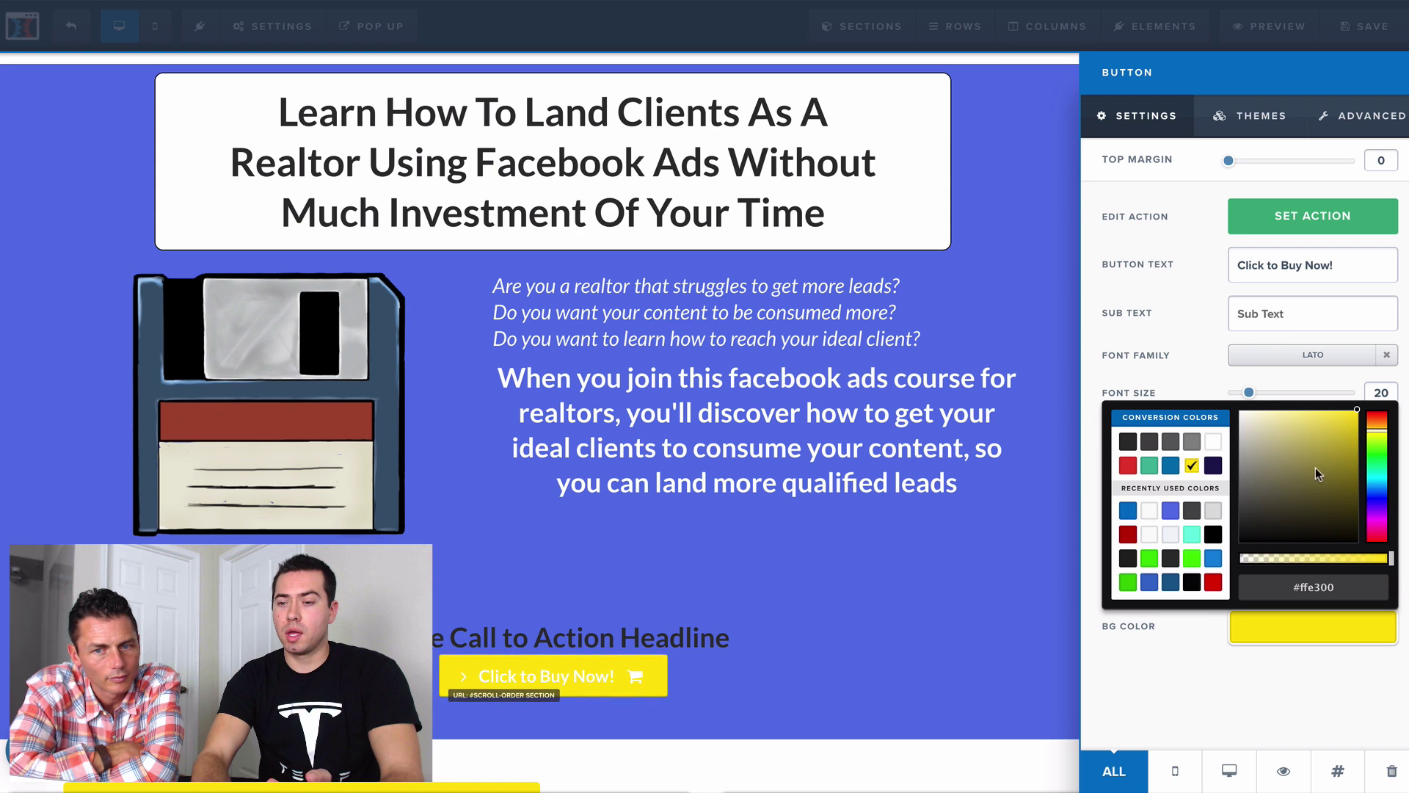
{"action": "left_click_drag", "start_coordinate": [1379, 422], "coordinate": [1379, 433]}
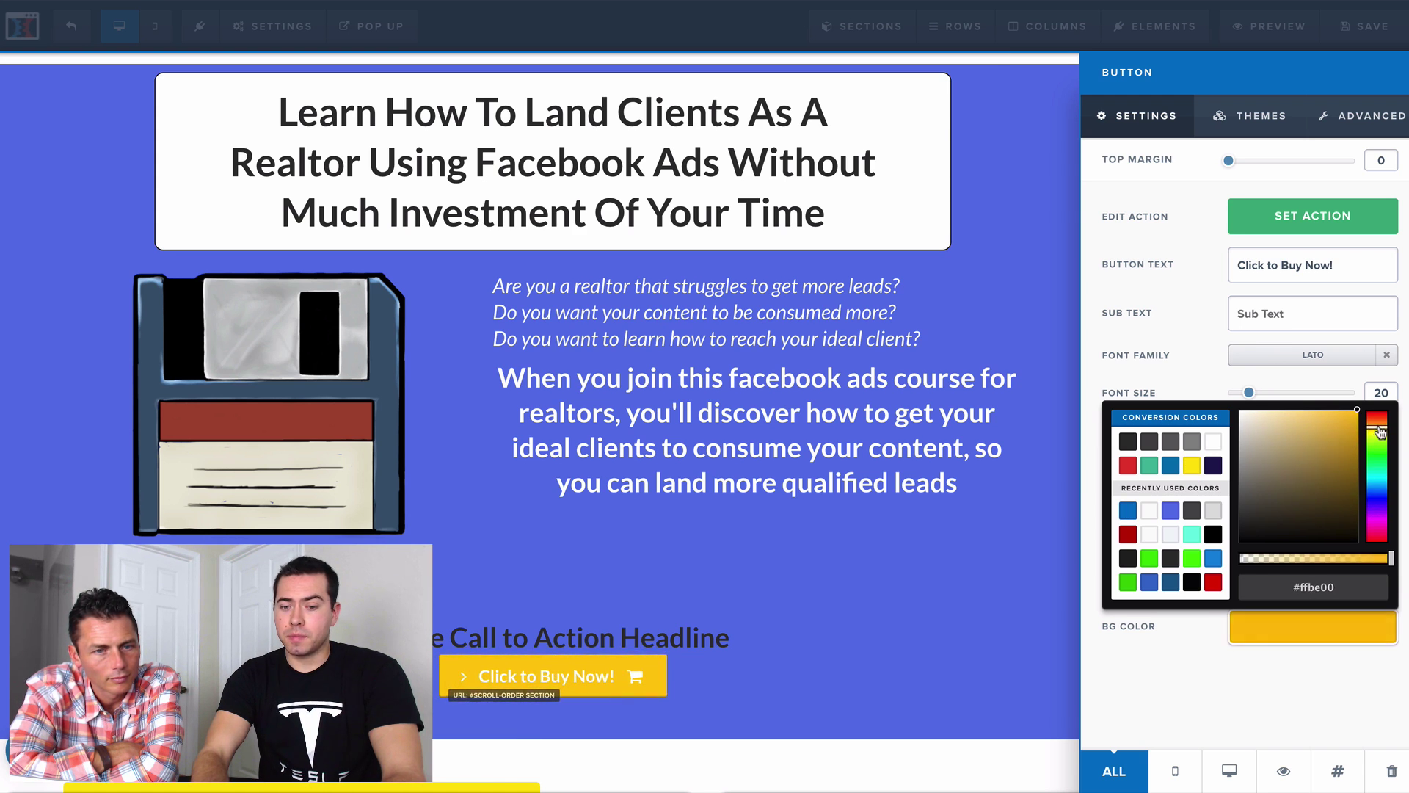
{"action": "left_click", "coordinate": [1183, 324]}
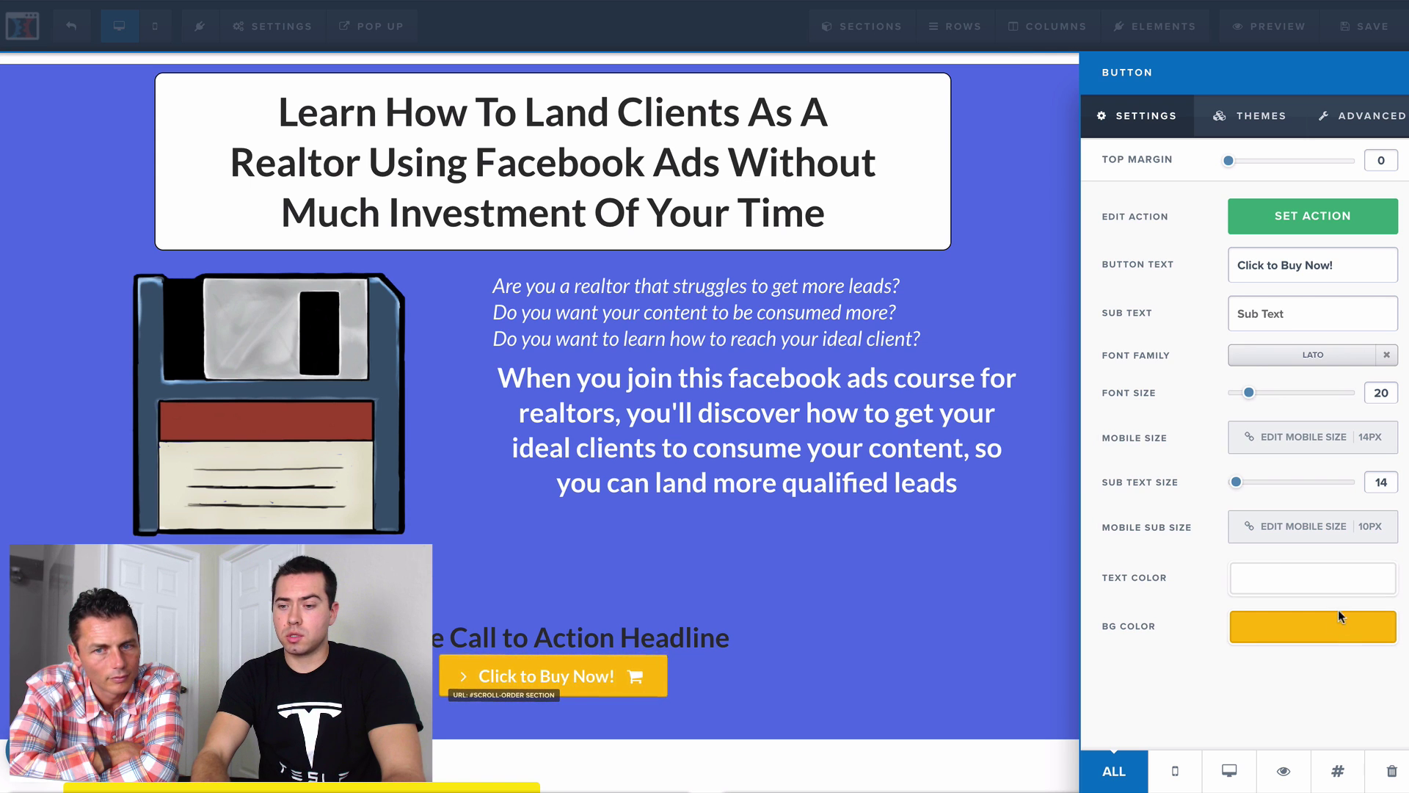
- Try black text on the buy button and set its text color back to white (#ffffff)
{"action": "left_click", "coordinate": [1316, 589]}
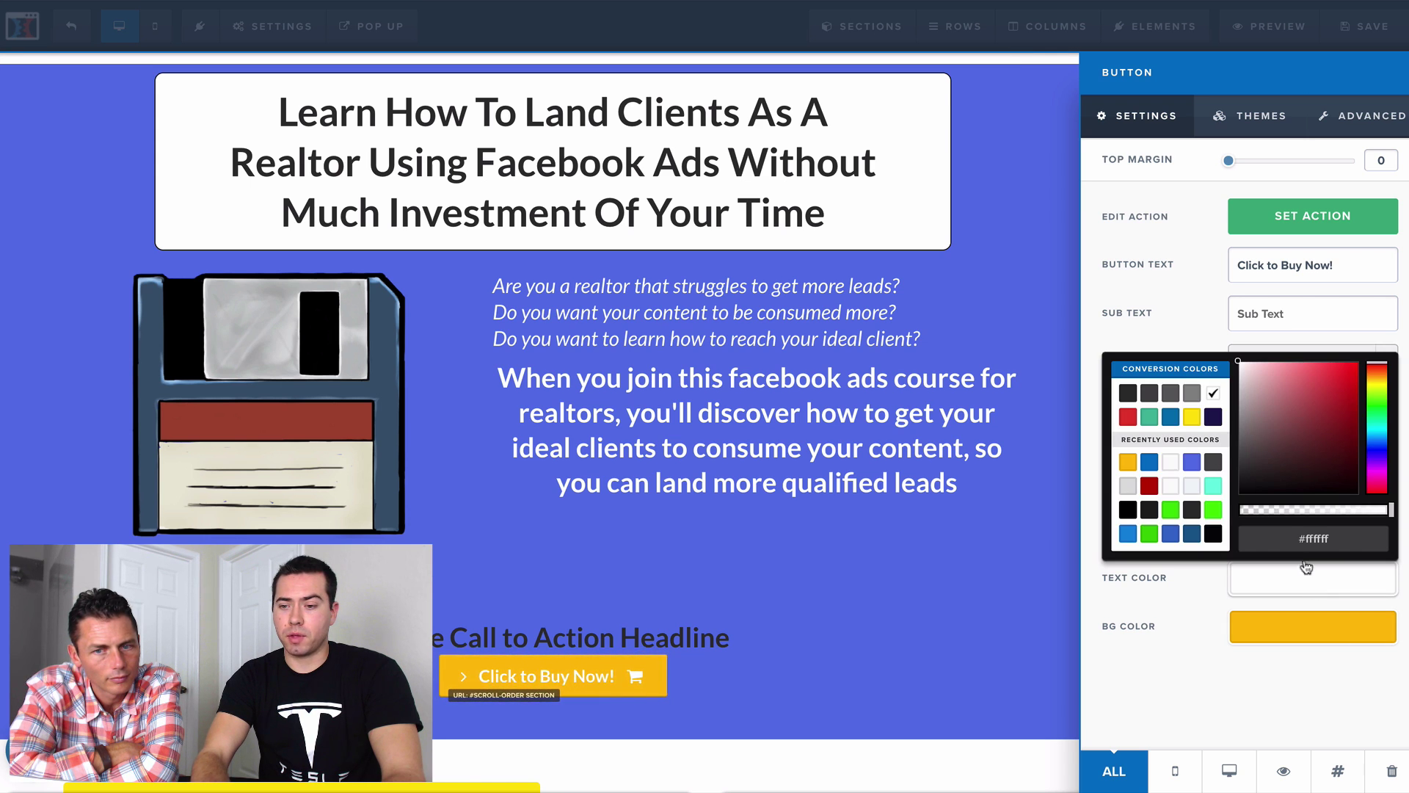
{"action": "left_click", "coordinate": [1288, 492]}
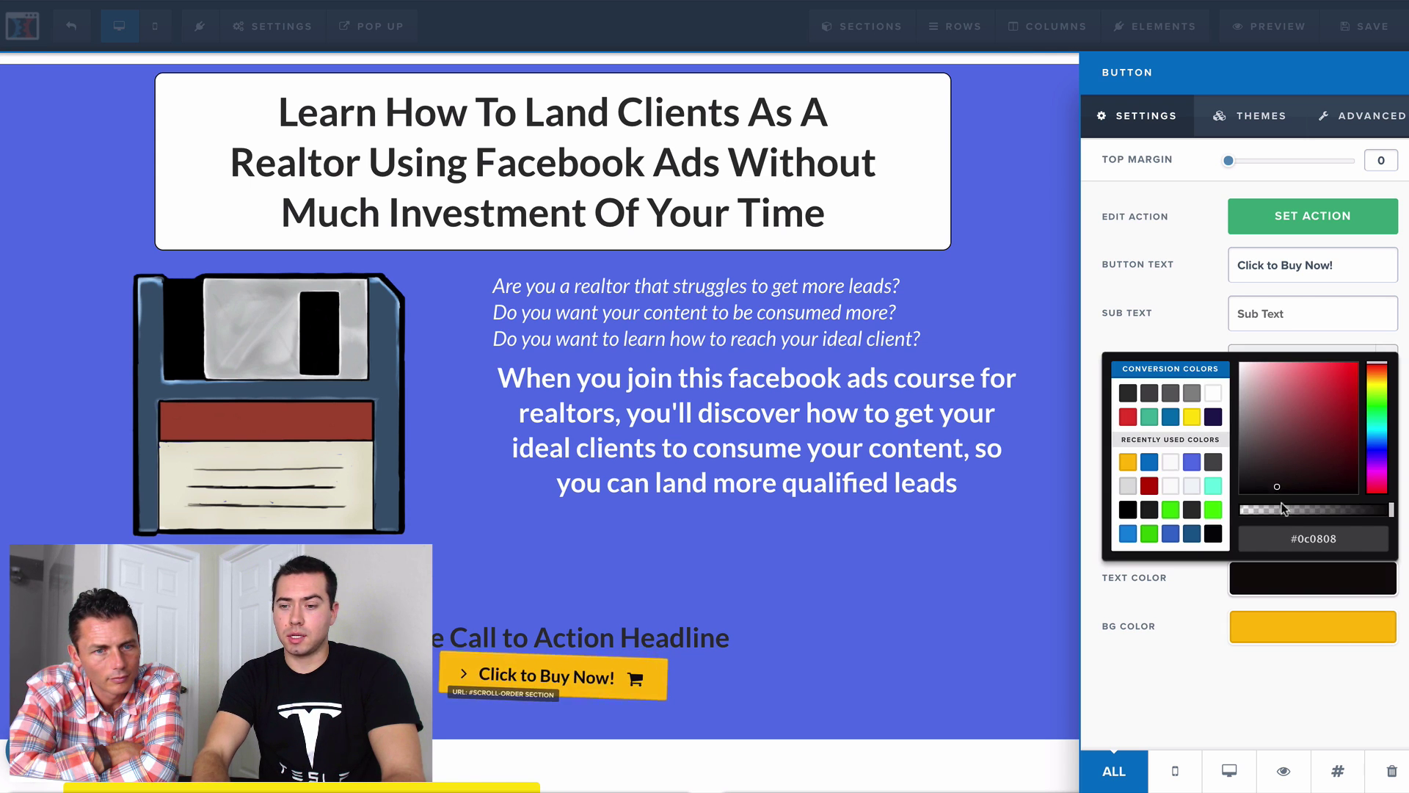
{"action": "left_click", "coordinate": [1136, 689]}
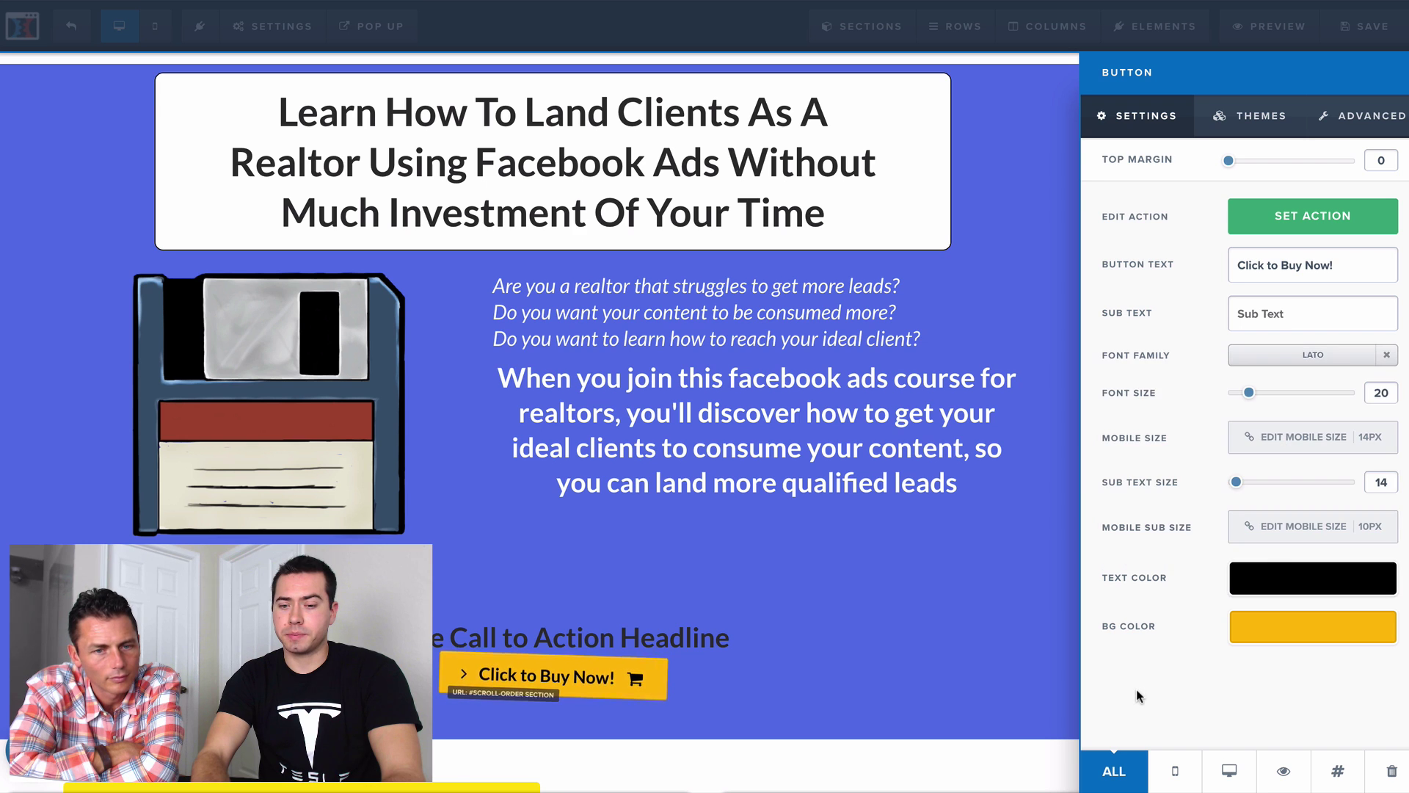
{"action": "left_click", "coordinate": [1282, 576]}
{"action": "left_click", "coordinate": [1213, 394]}
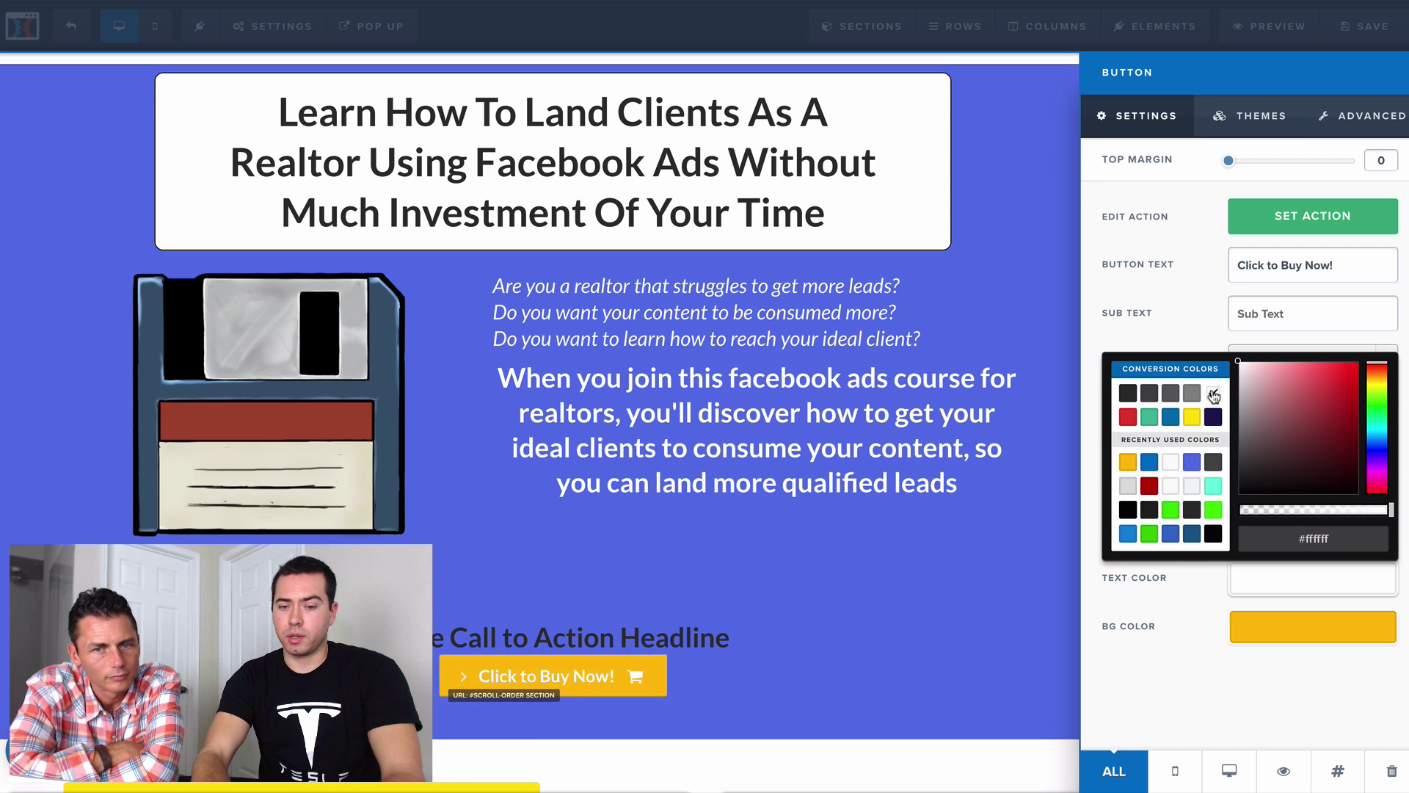
{"action": "left_click", "coordinate": [1111, 632]}
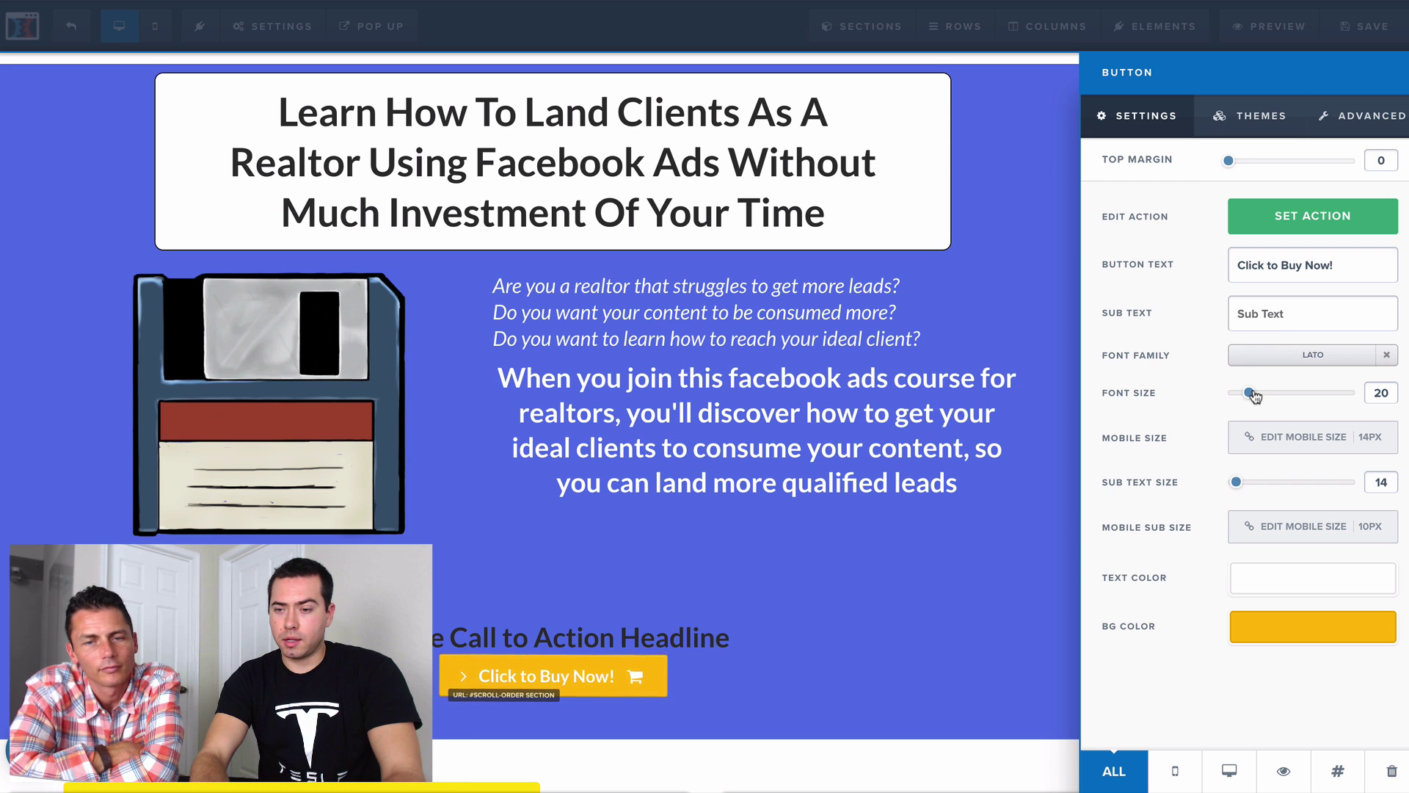
- Increase the buy button's font size to 52 and unlink its mobile size for separate editing
{"action": "left_click_drag", "start_coordinate": [1250, 394], "coordinate": [1314, 395]}
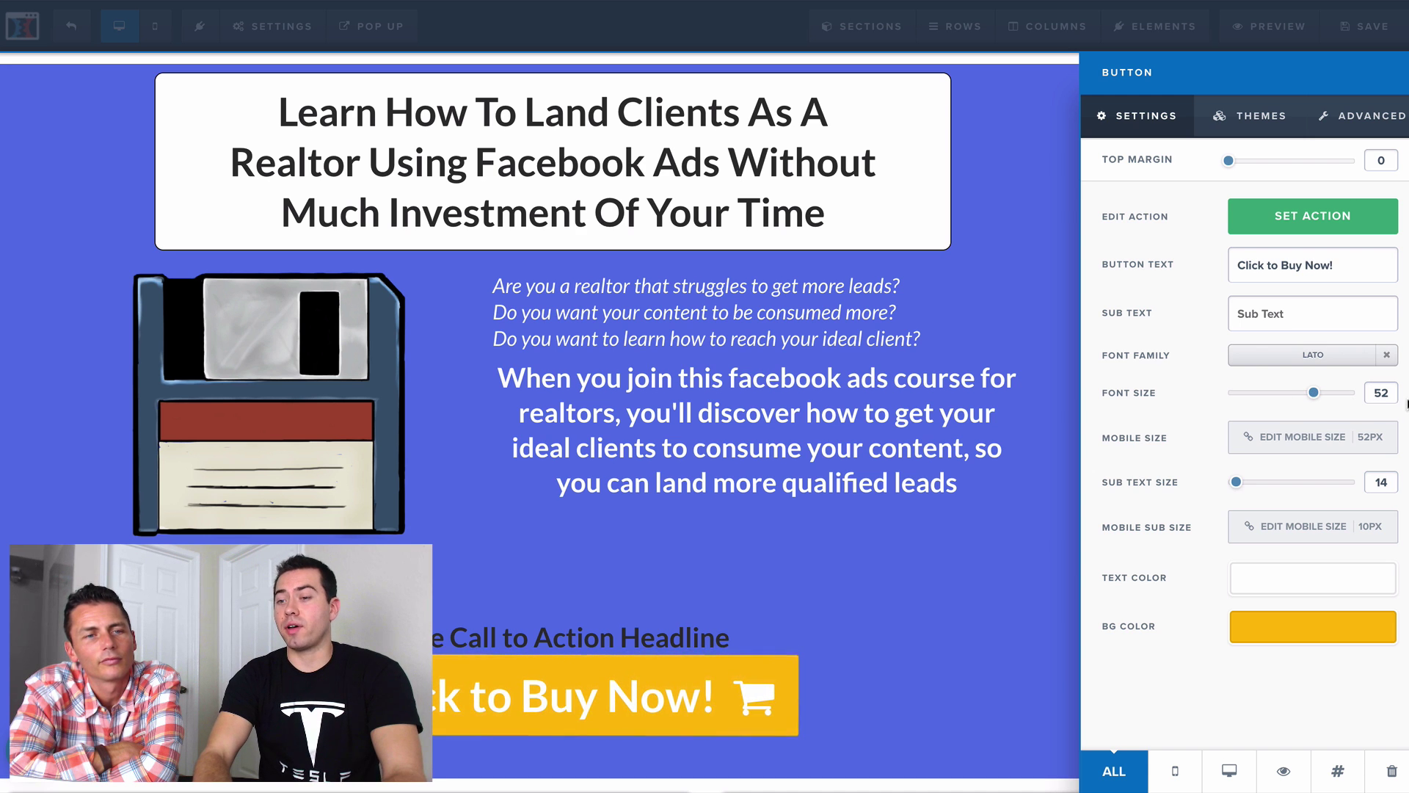
{"action": "left_click", "coordinate": [1381, 447]}
{"action": "left_click", "coordinate": [1364, 437]}
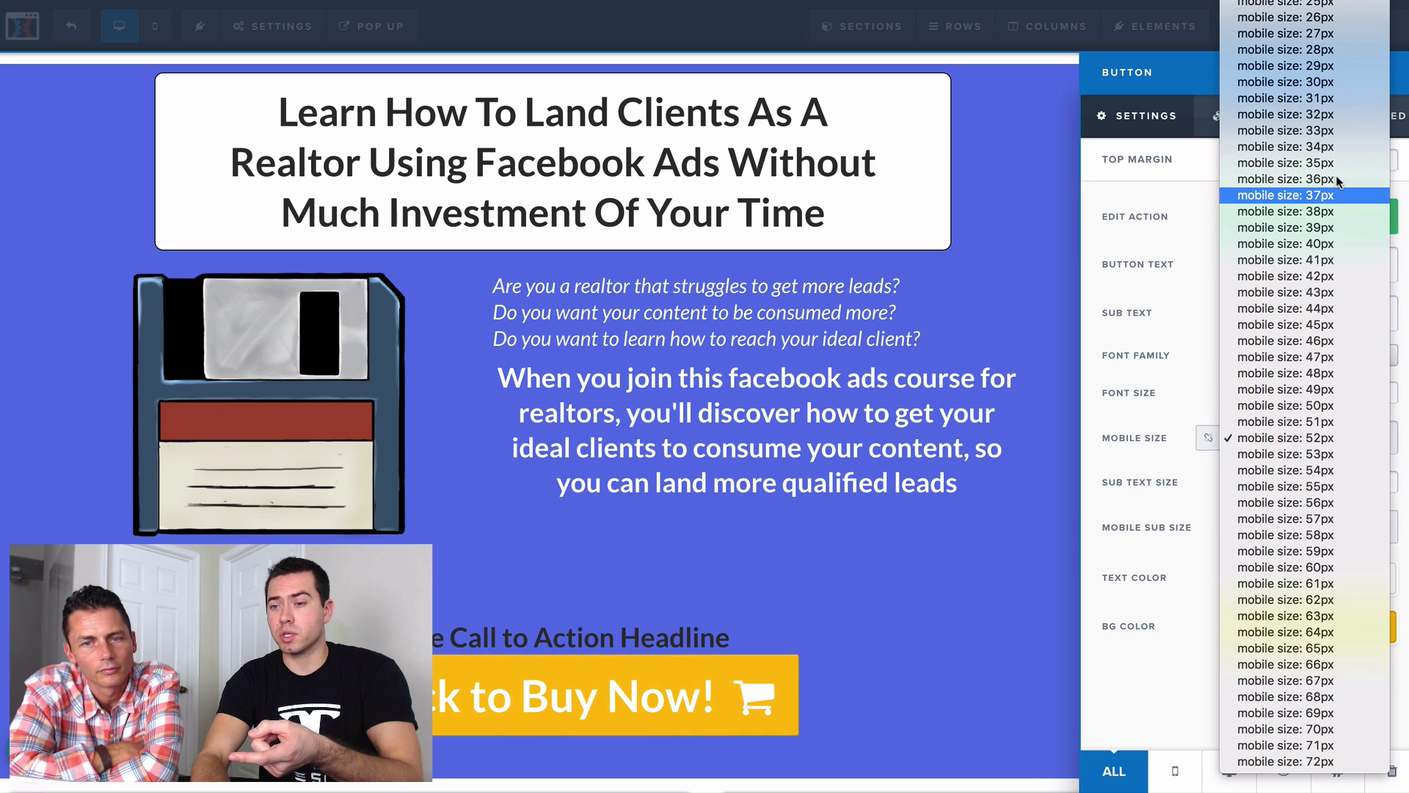
{"action": "key", "text": "Escape"}
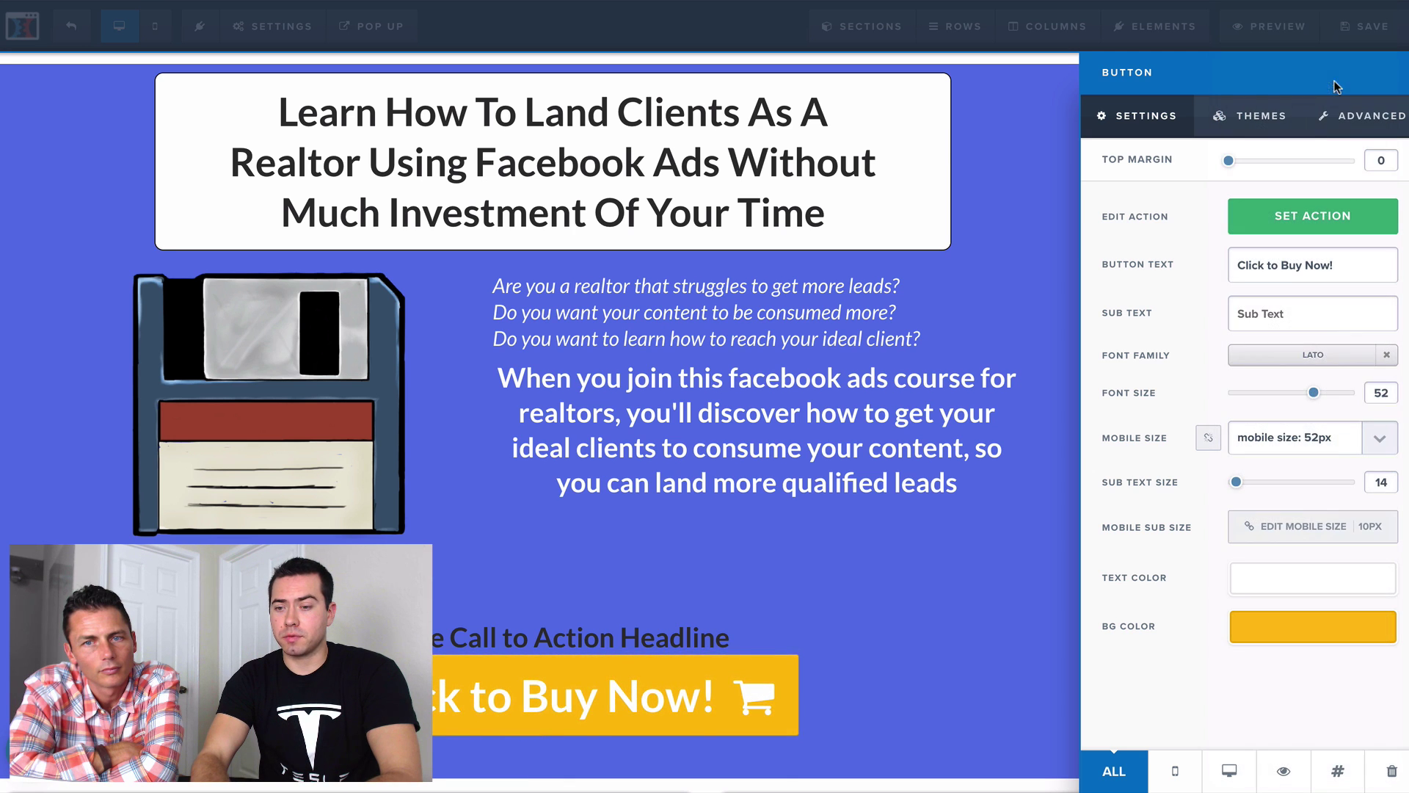
{"action": "left_click", "coordinate": [891, 602]}
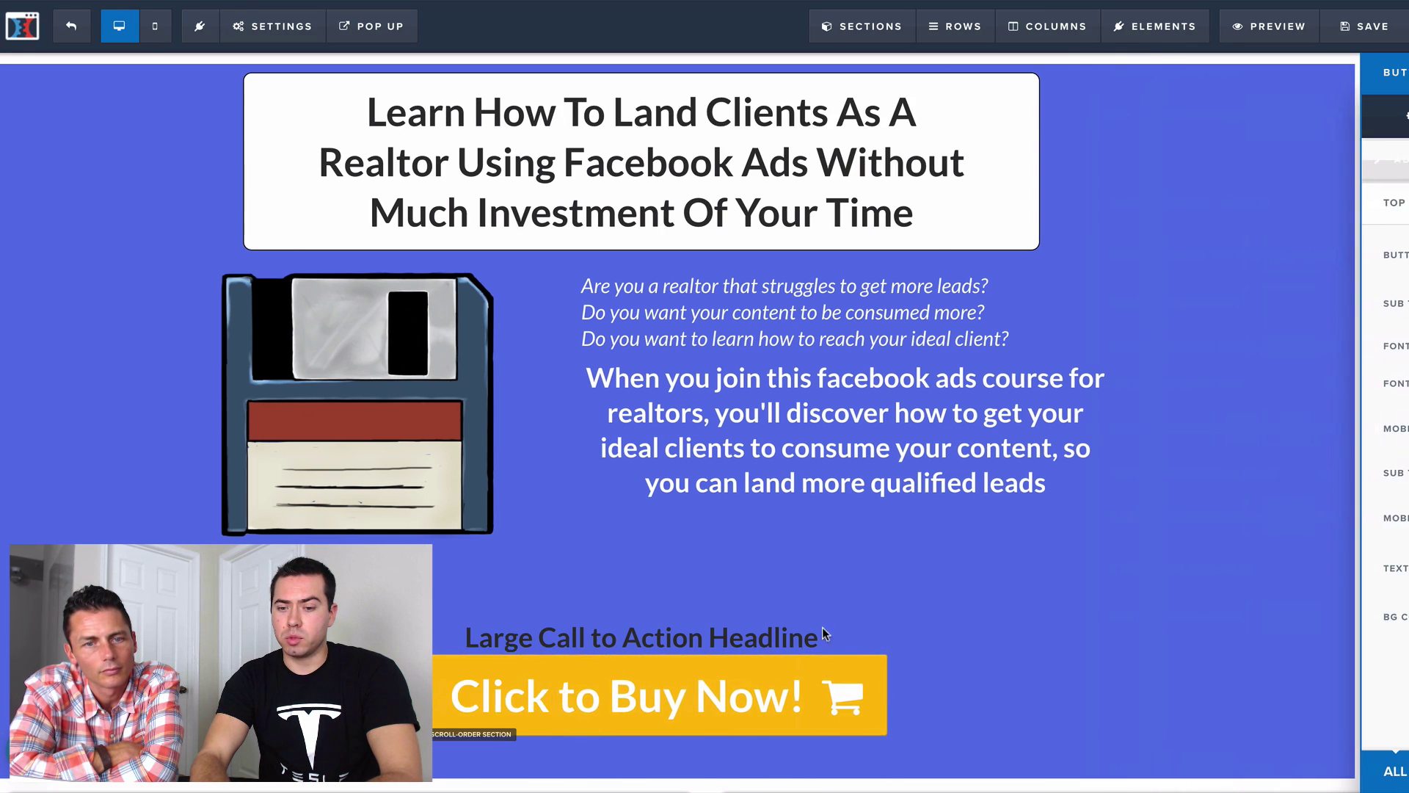
- Check the buy button in the mobile view and set its mobile size to 26px
{"action": "left_click", "coordinate": [155, 27]}
{"action": "scroll", "coordinate": [626, 497], "scroll_direction": "down", "scroll_amount": 6}
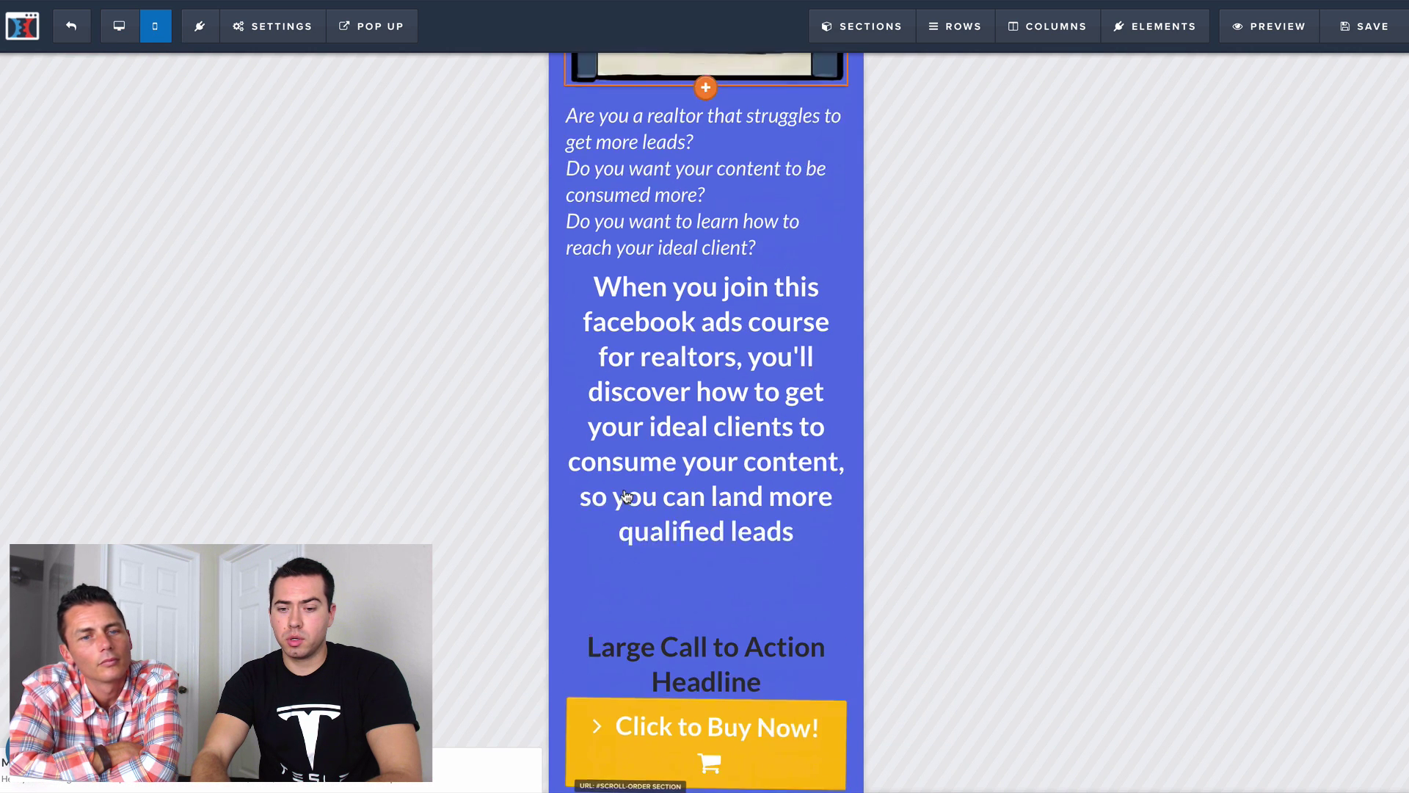
{"action": "scroll", "coordinate": [626, 496], "scroll_direction": "down", "scroll_amount": 3}
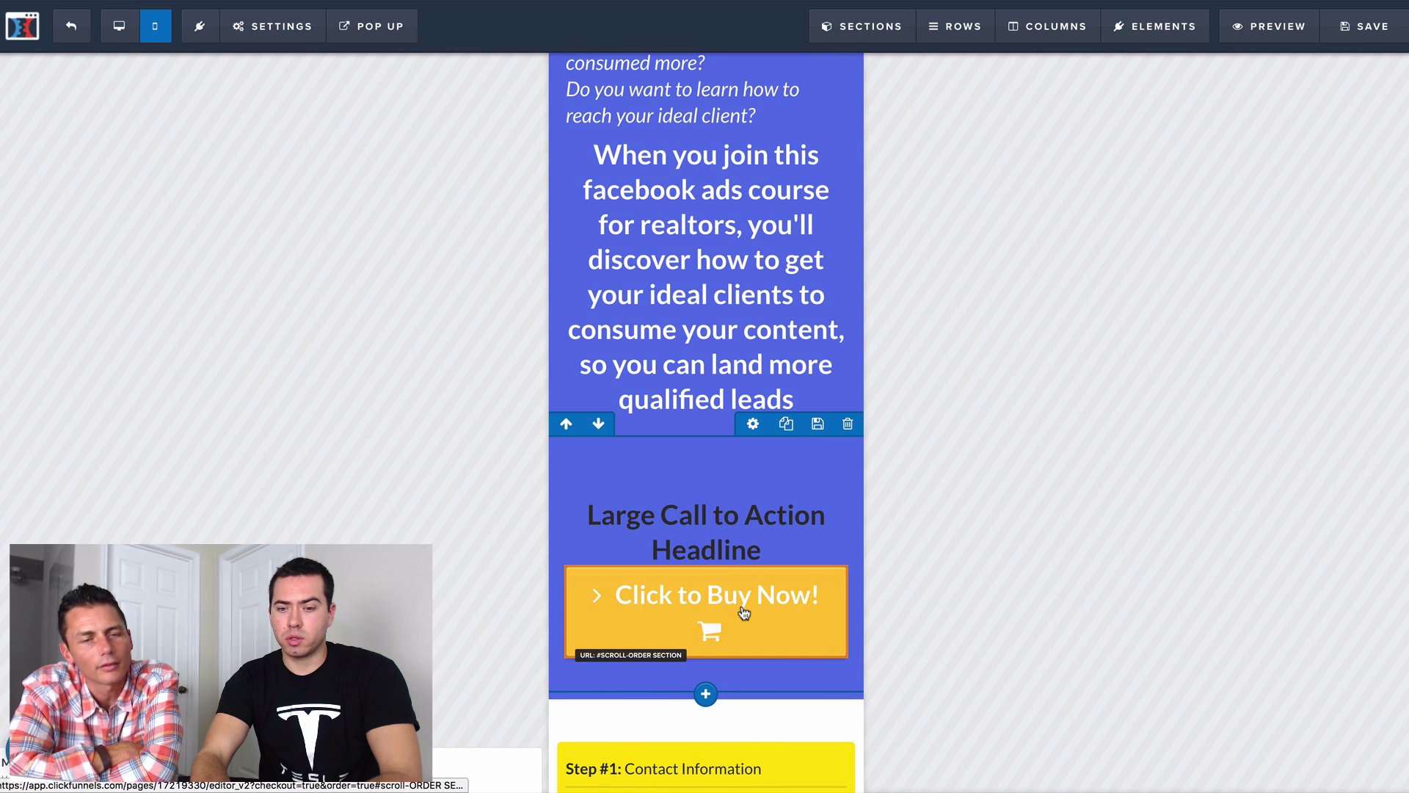
{"action": "mouse_move", "coordinate": [720, 594]}
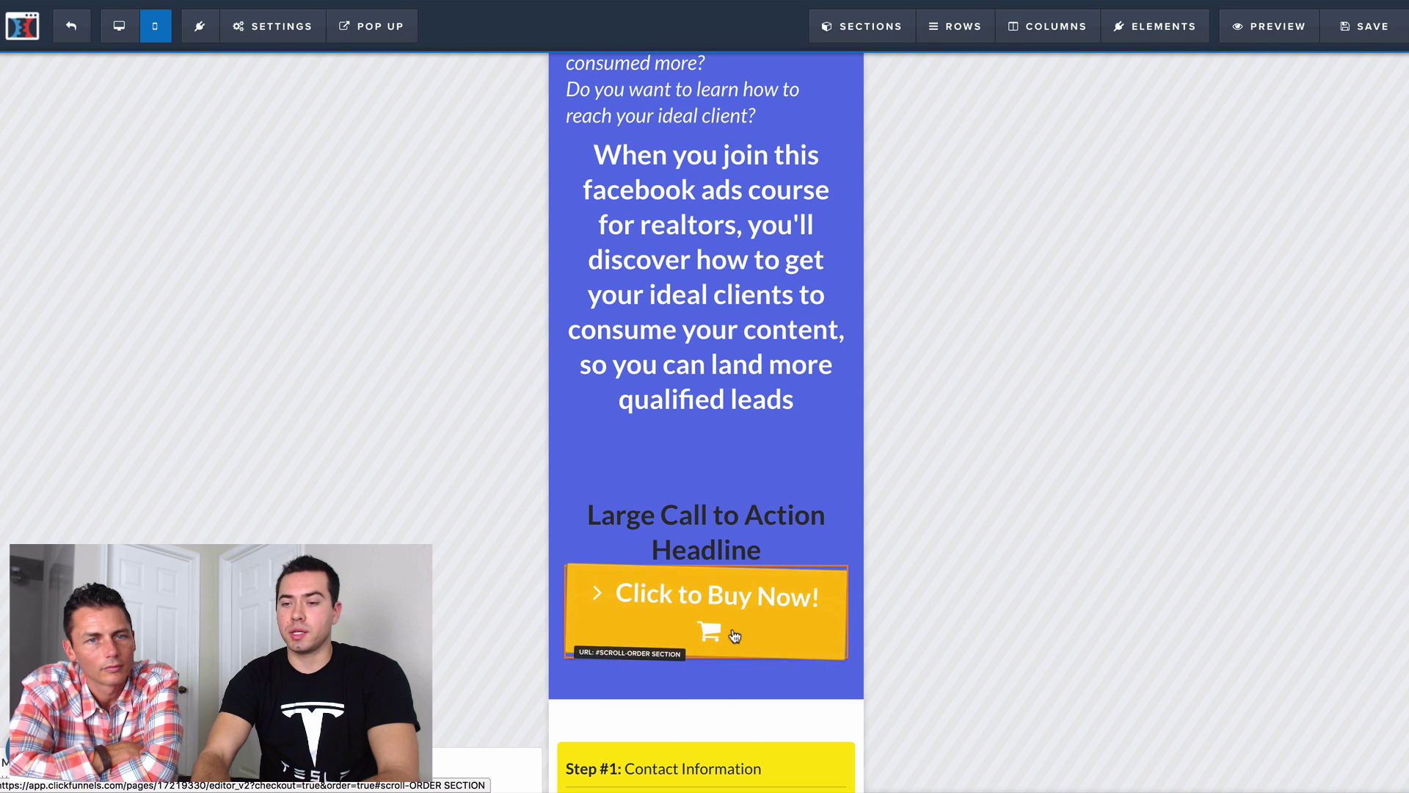
{"action": "left_click", "coordinate": [734, 636]}
{"action": "left_click", "coordinate": [1379, 442]}
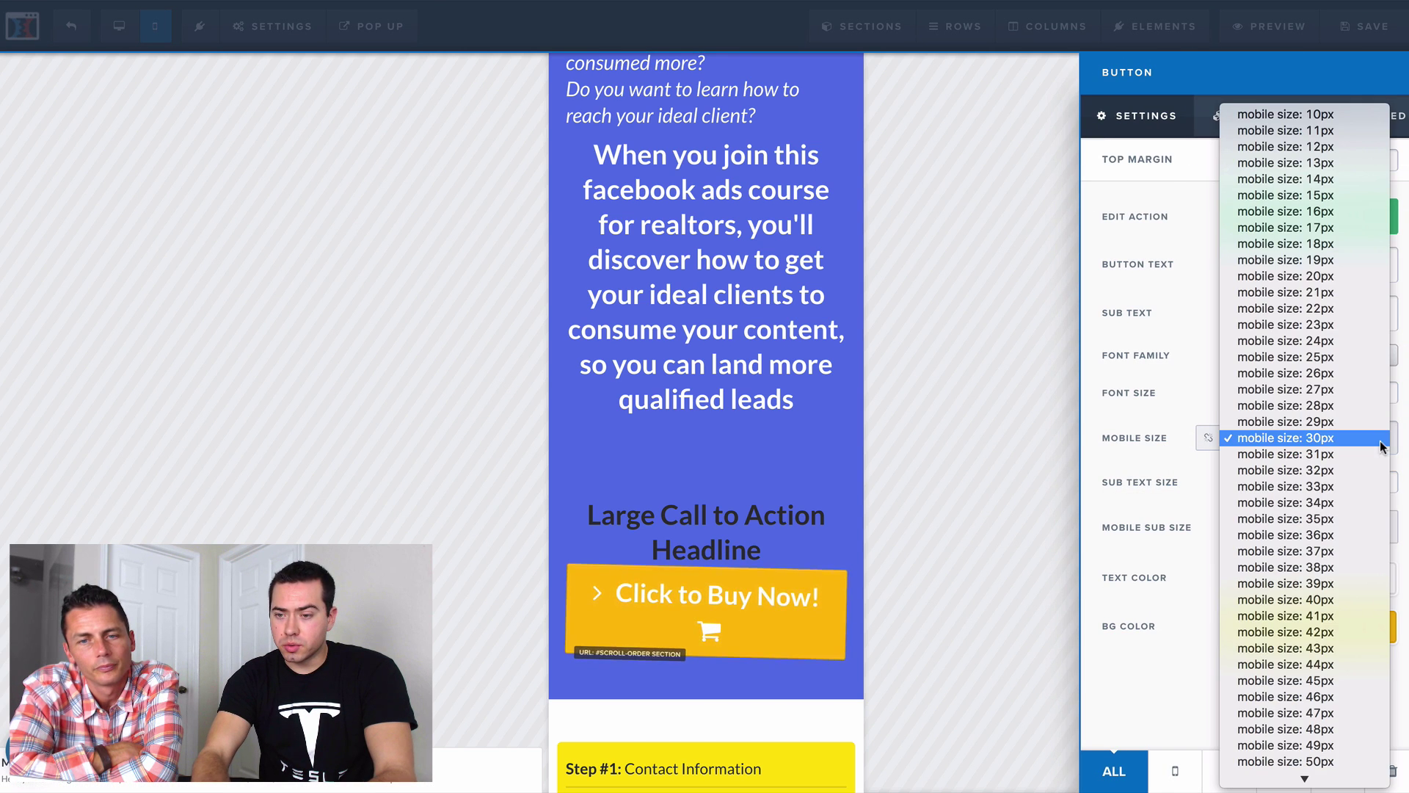
{"action": "left_click", "coordinate": [1362, 374]}
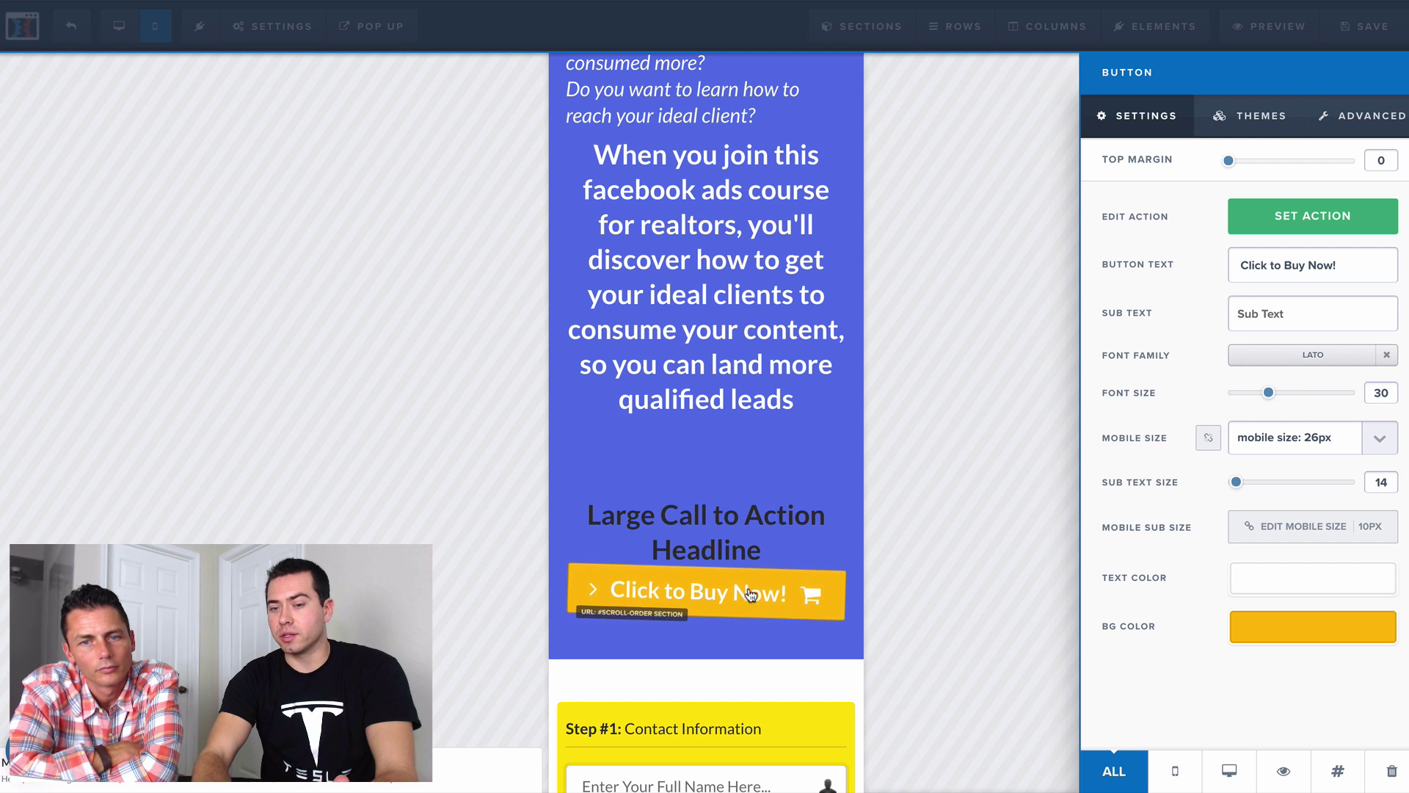
{"action": "left_click", "coordinate": [718, 453]}
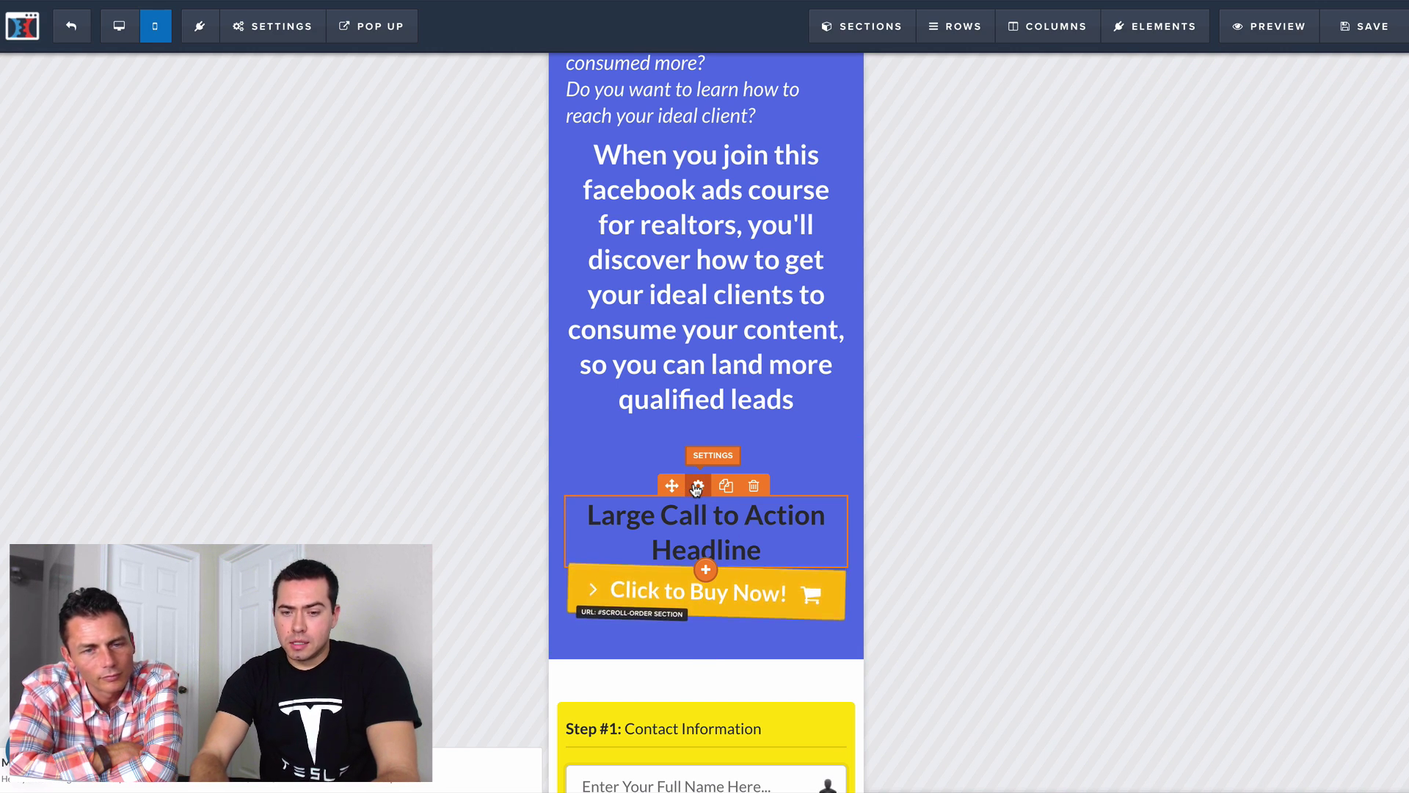
- Change the text color of the "Large Call to Action Headline" to white
{"action": "left_click", "coordinate": [695, 492]}
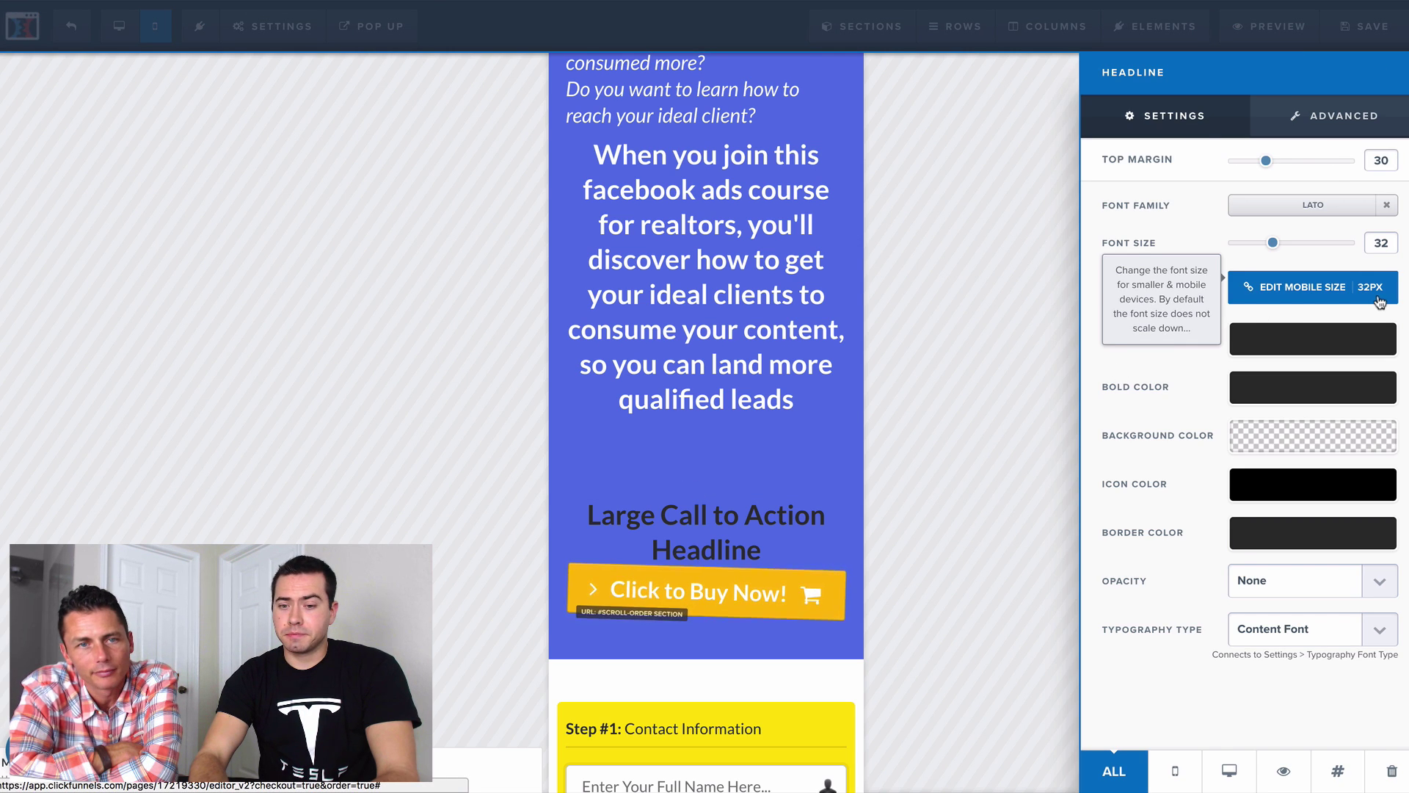
{"action": "left_click", "coordinate": [1321, 343]}
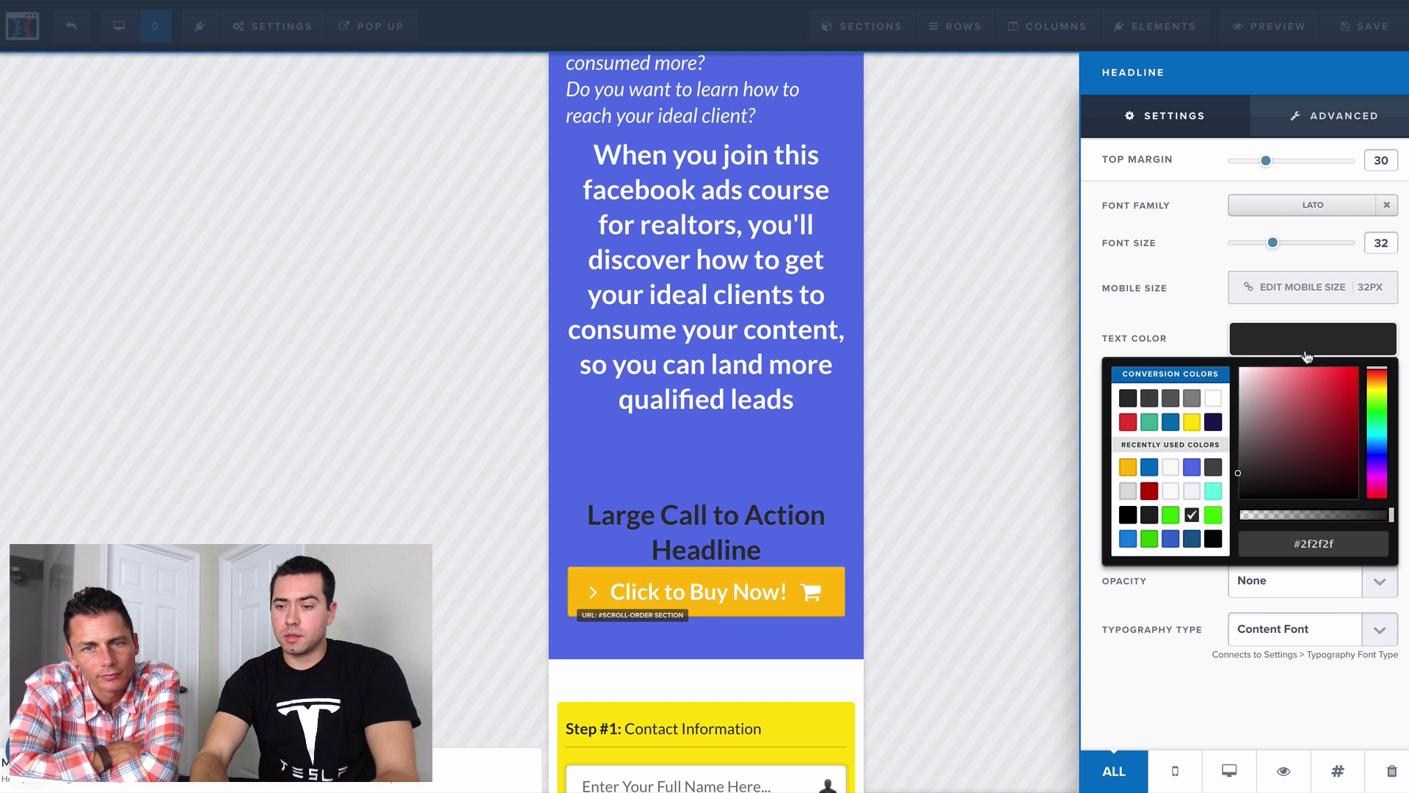
{"action": "left_click", "coordinate": [1214, 399]}
{"action": "left_click", "coordinate": [1186, 334]}
{"action": "left_click", "coordinate": [368, 139]}
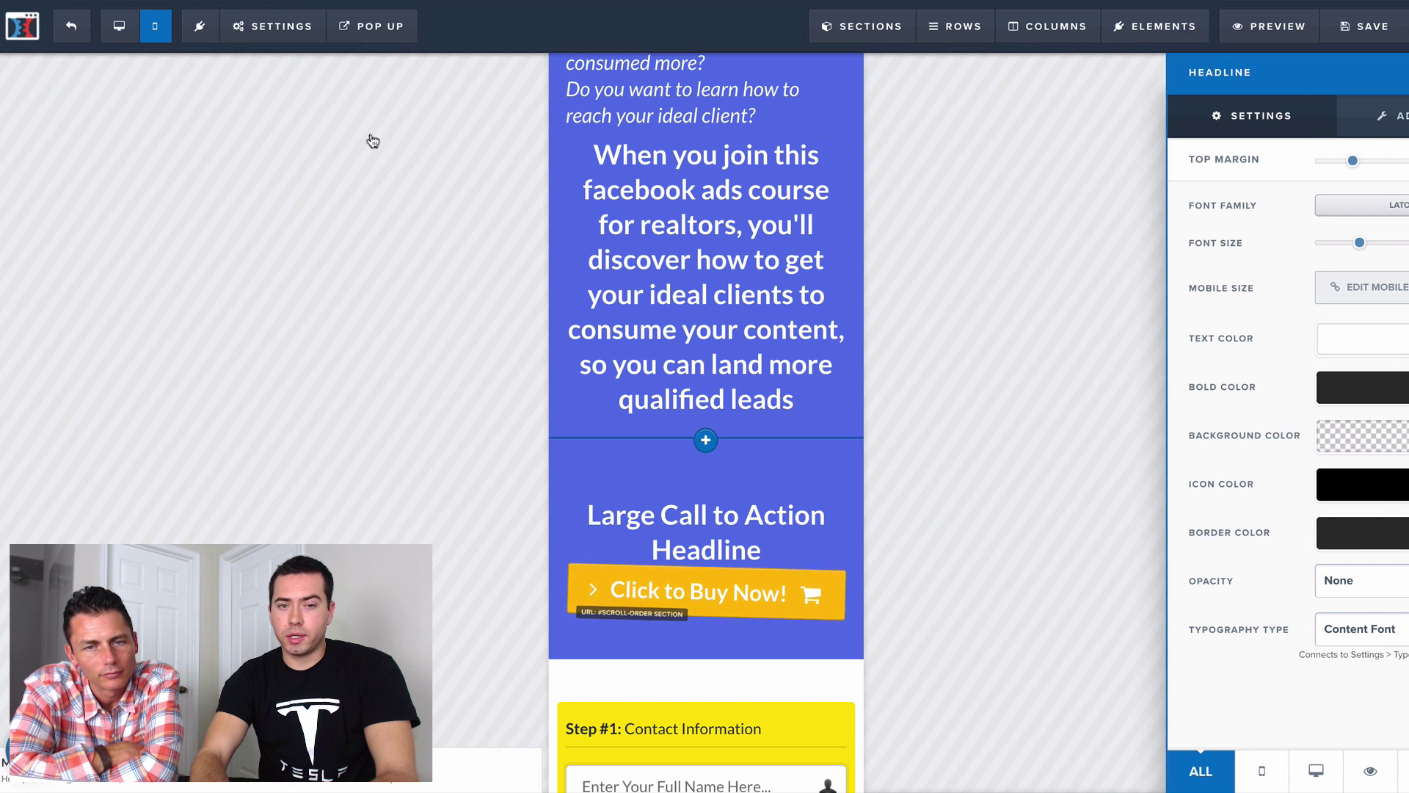
- Return to the desktop view and replace the headline above the buy button with "Take Action Now! This Course Will End Soon!"
{"action": "left_click", "coordinate": [111, 40]}
{"action": "scroll", "coordinate": [764, 508], "scroll_direction": "up", "scroll_amount": 10}
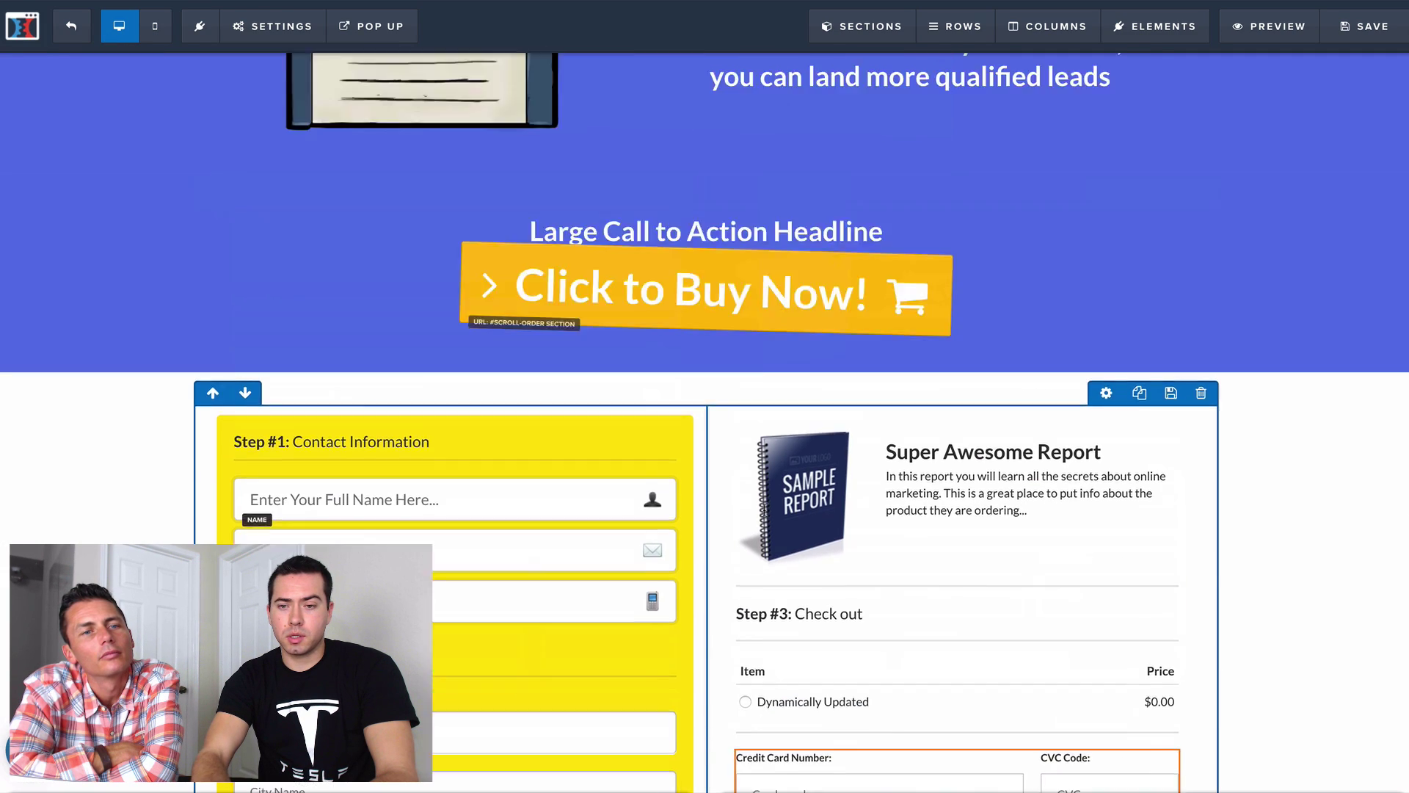
{"action": "scroll", "coordinate": [764, 508], "scroll_direction": "down", "scroll_amount": 2}
{"action": "left_click", "coordinate": [825, 550]}
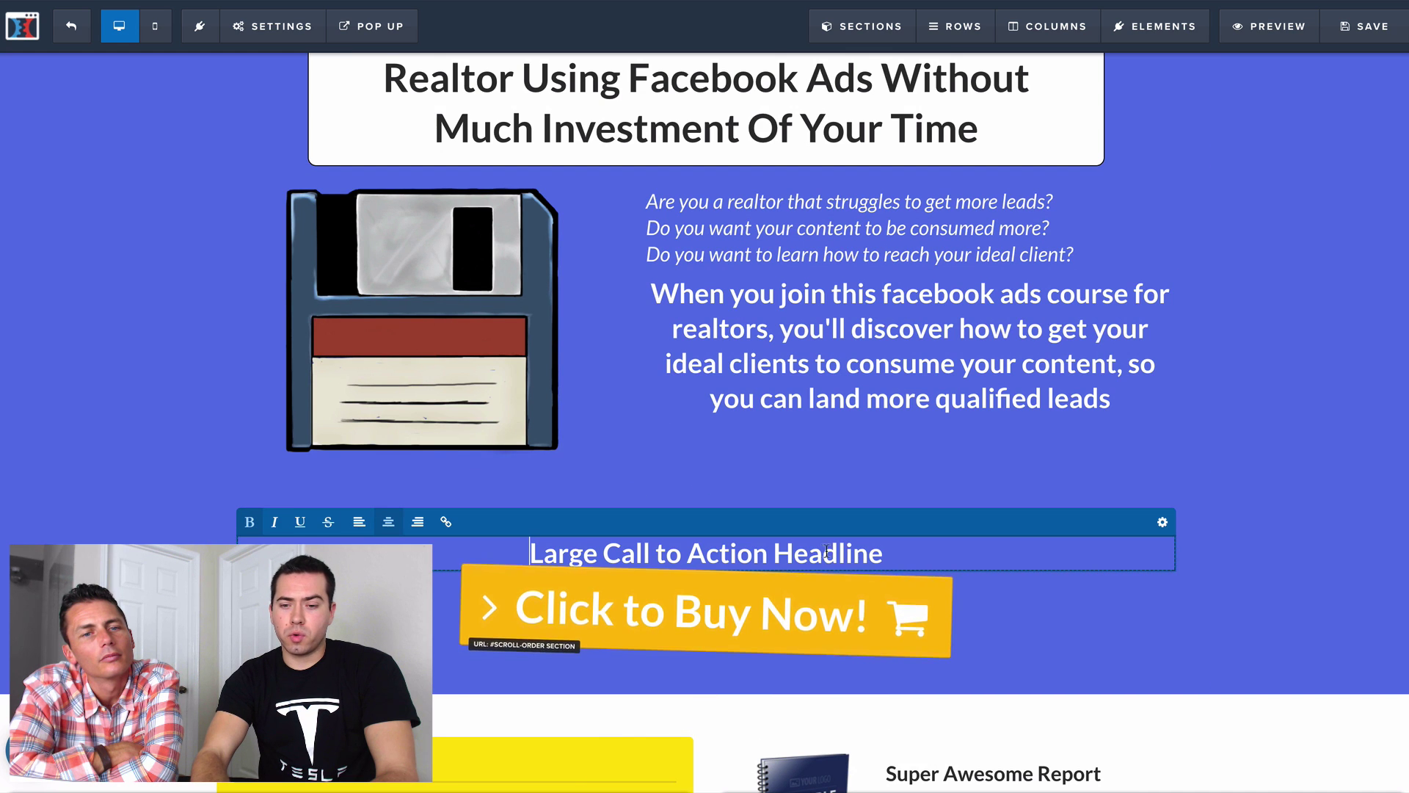
{"action": "triple_click", "coordinate": [825, 551]}
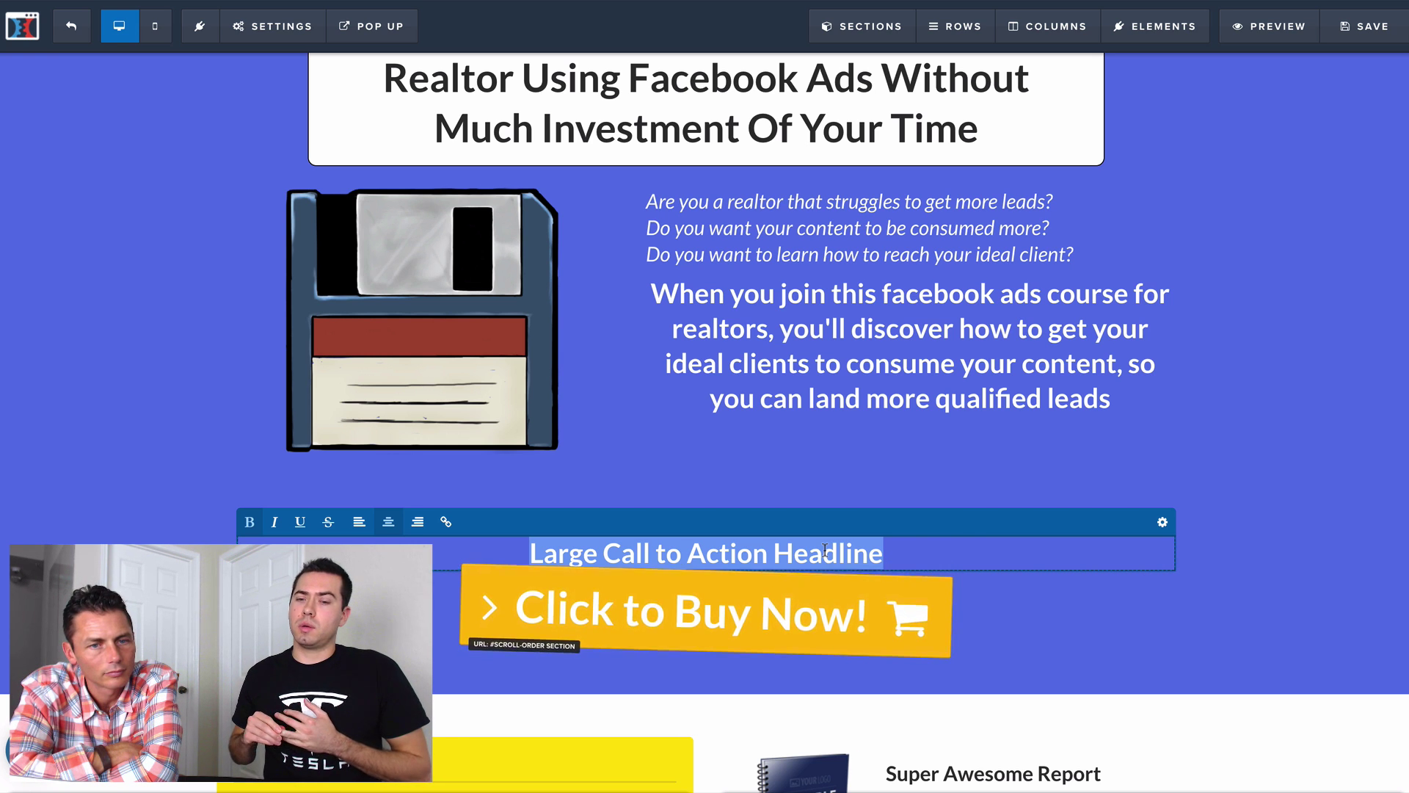
{"action": "scroll", "coordinate": [825, 551], "scroll_direction": "up", "scroll_amount": 2}
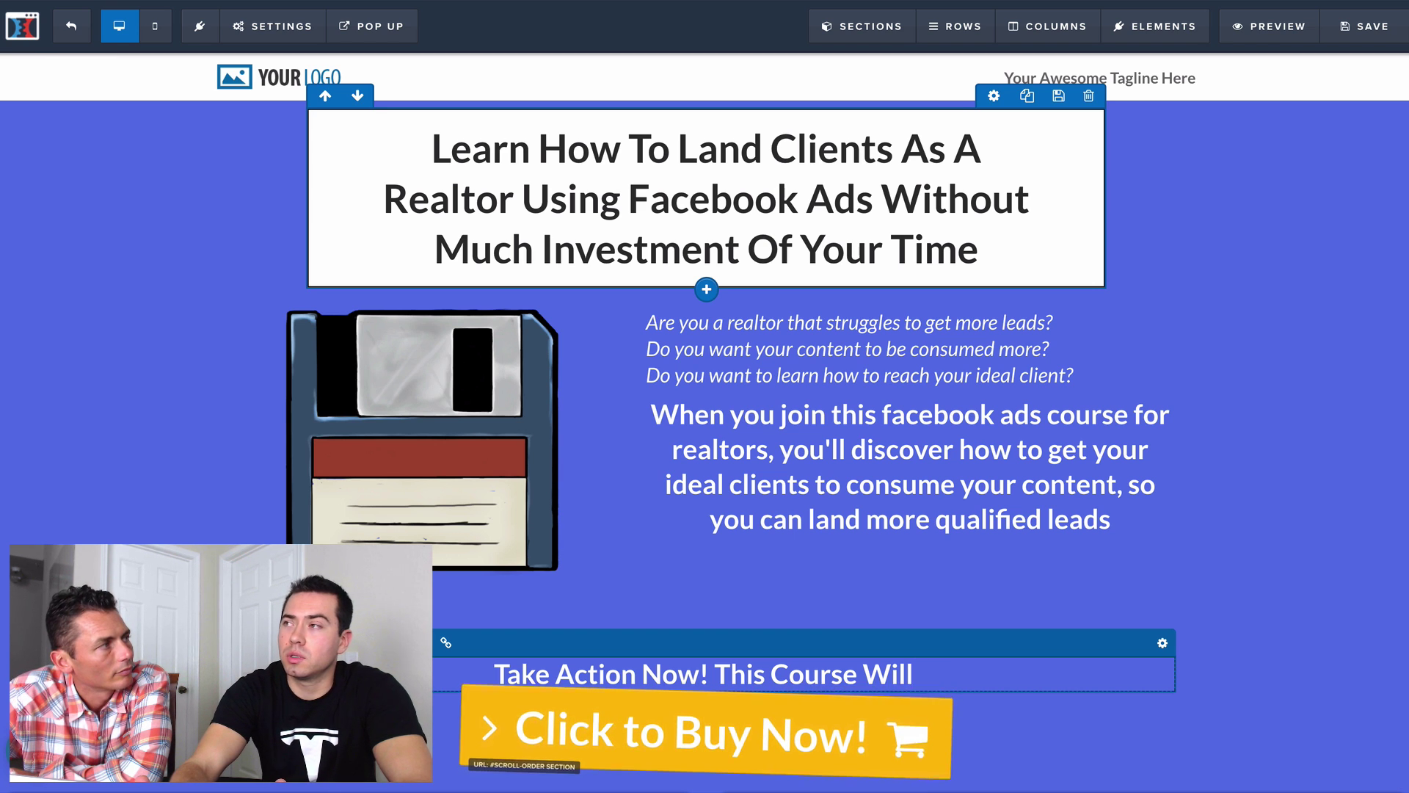
{"action": "type", "text": "End Soon!"}
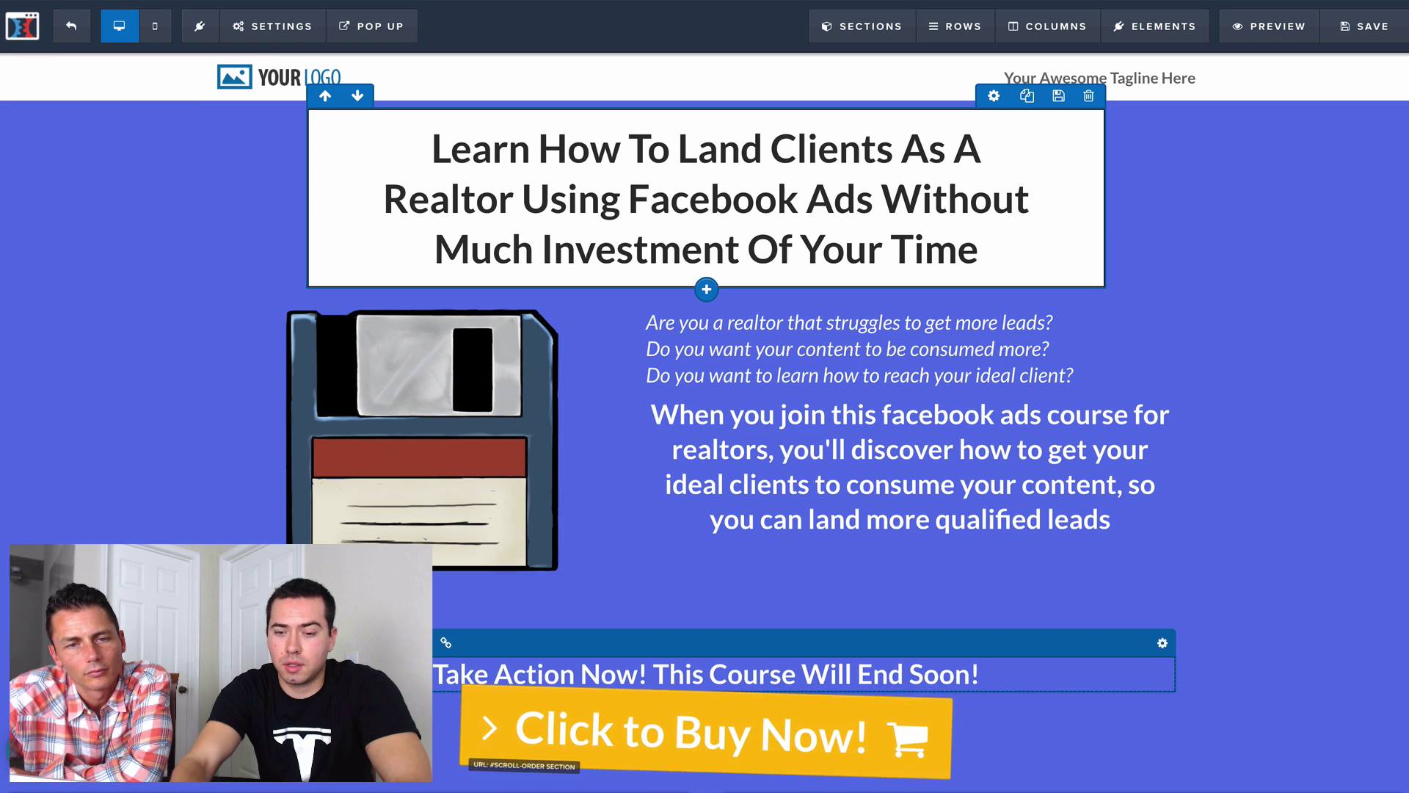
{"action": "left_click", "coordinate": [1257, 549]}
- Set the padding of the row holding the buy button to 0 at the top and 30 at the bottom
{"action": "scroll", "coordinate": [1257, 549], "scroll_direction": "down", "scroll_amount": 2}
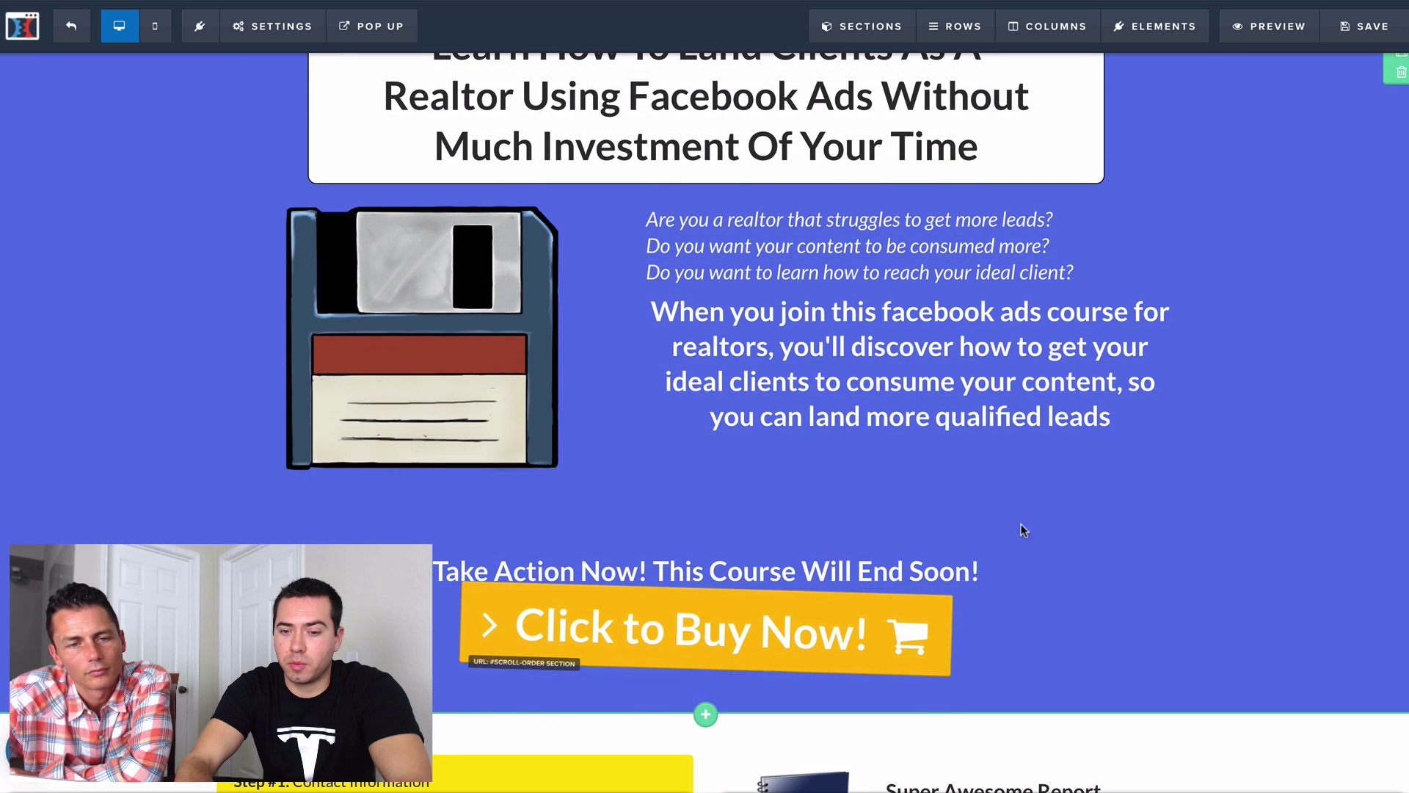
{"action": "left_click", "coordinate": [1093, 481]}
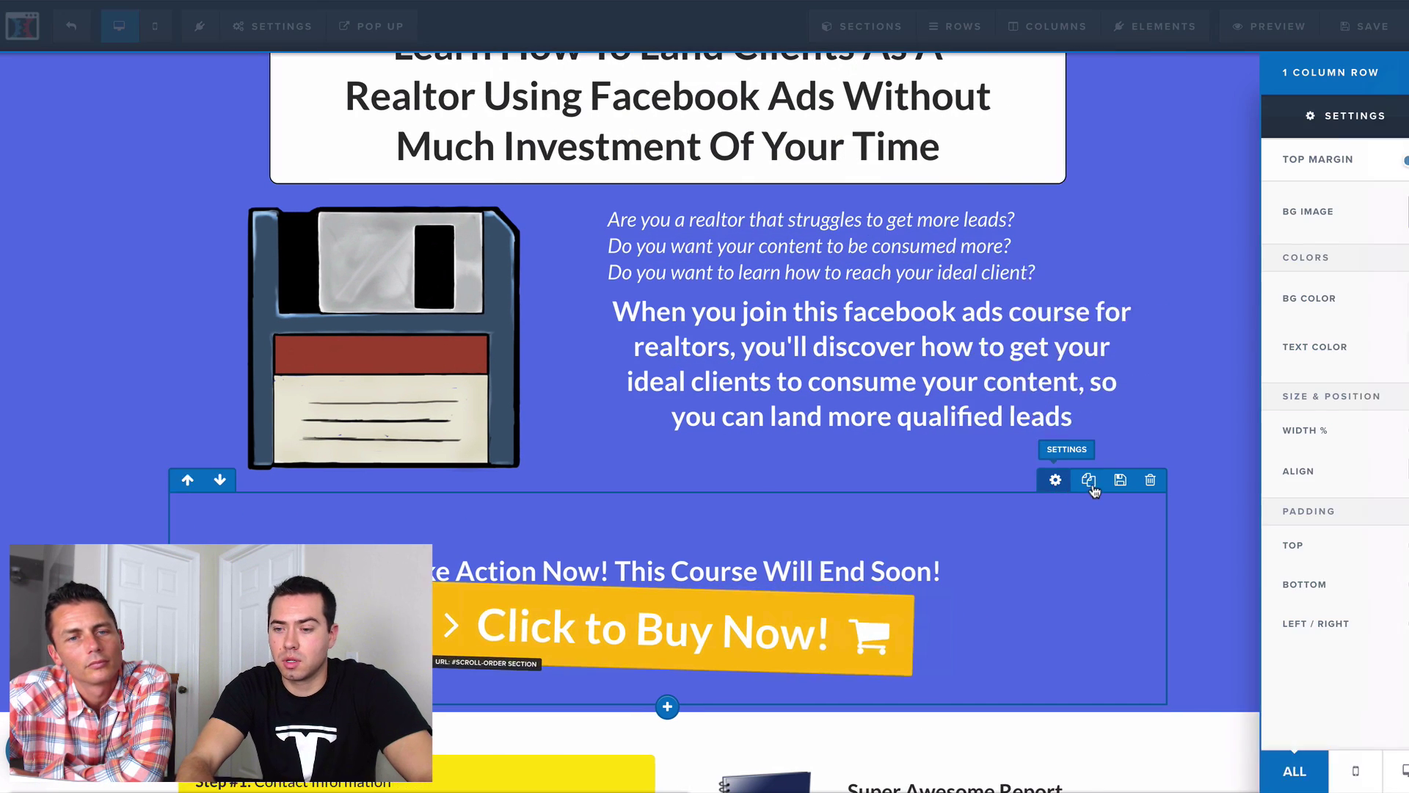
{"action": "left_click_drag", "start_coordinate": [1279, 546], "coordinate": [1266, 584]}
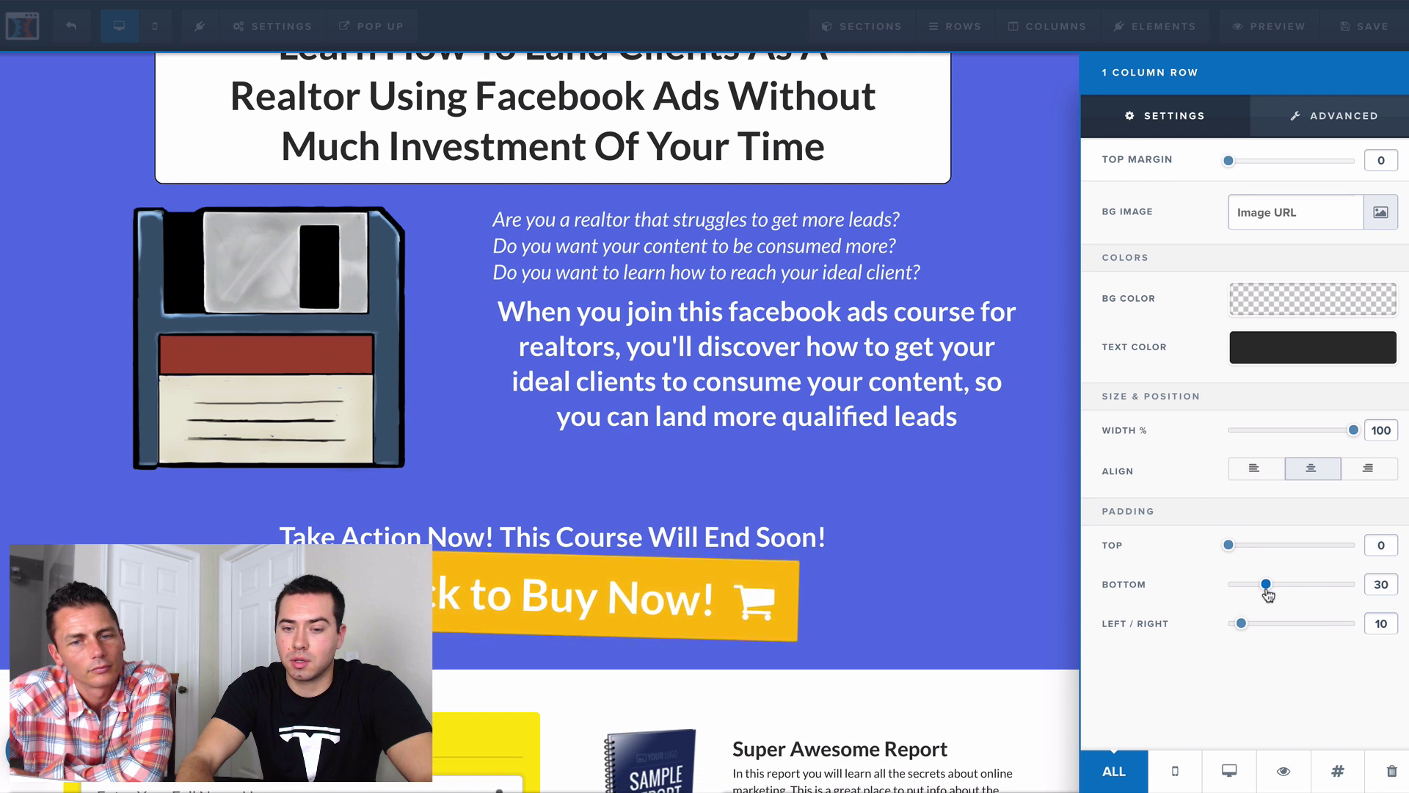
{"action": "left_click", "coordinate": [962, 603]}
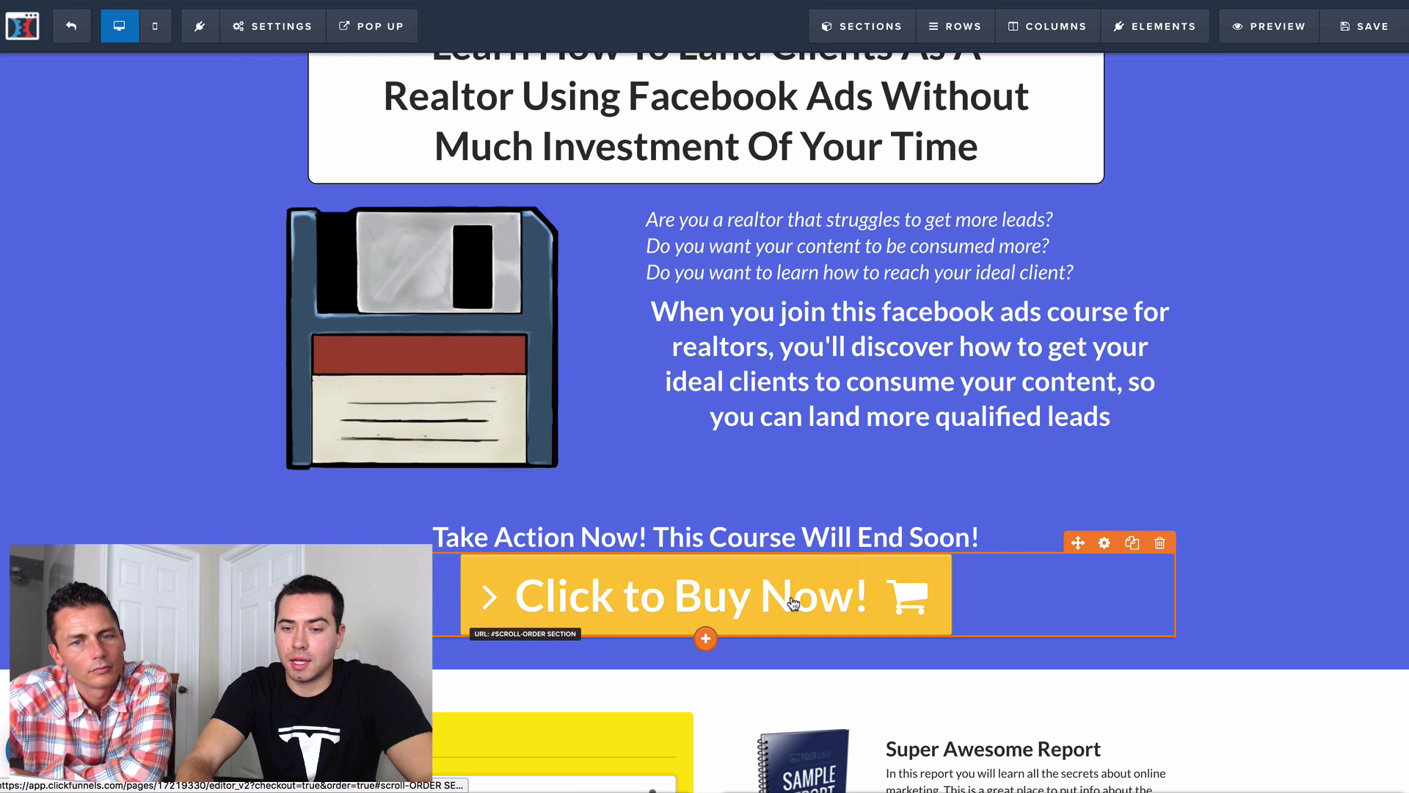
- Set the "Click to Buy Now!" button's top margin to 20
{"action": "left_click", "coordinate": [792, 603]}
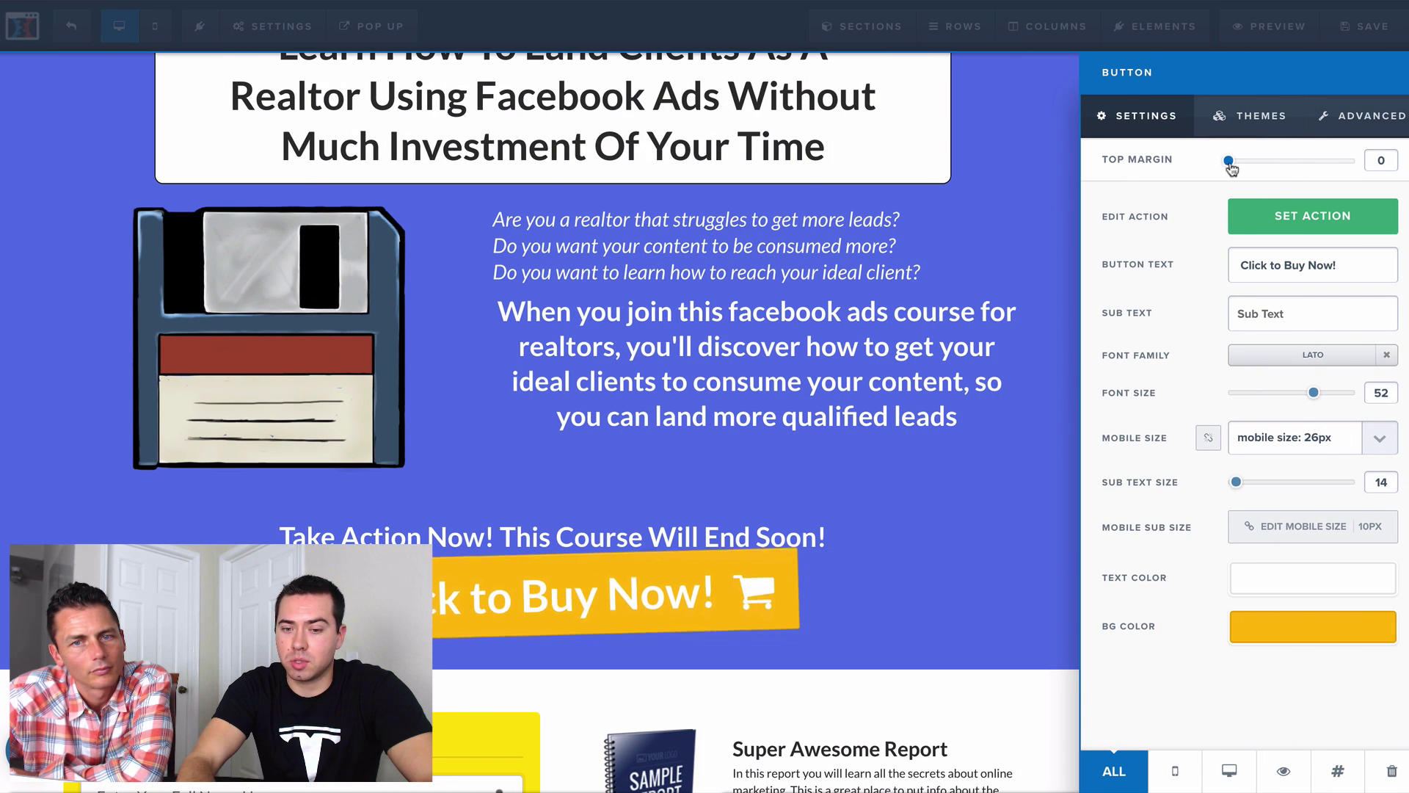
{"action": "left_click_drag", "start_coordinate": [1228, 161], "coordinate": [1253, 161]}
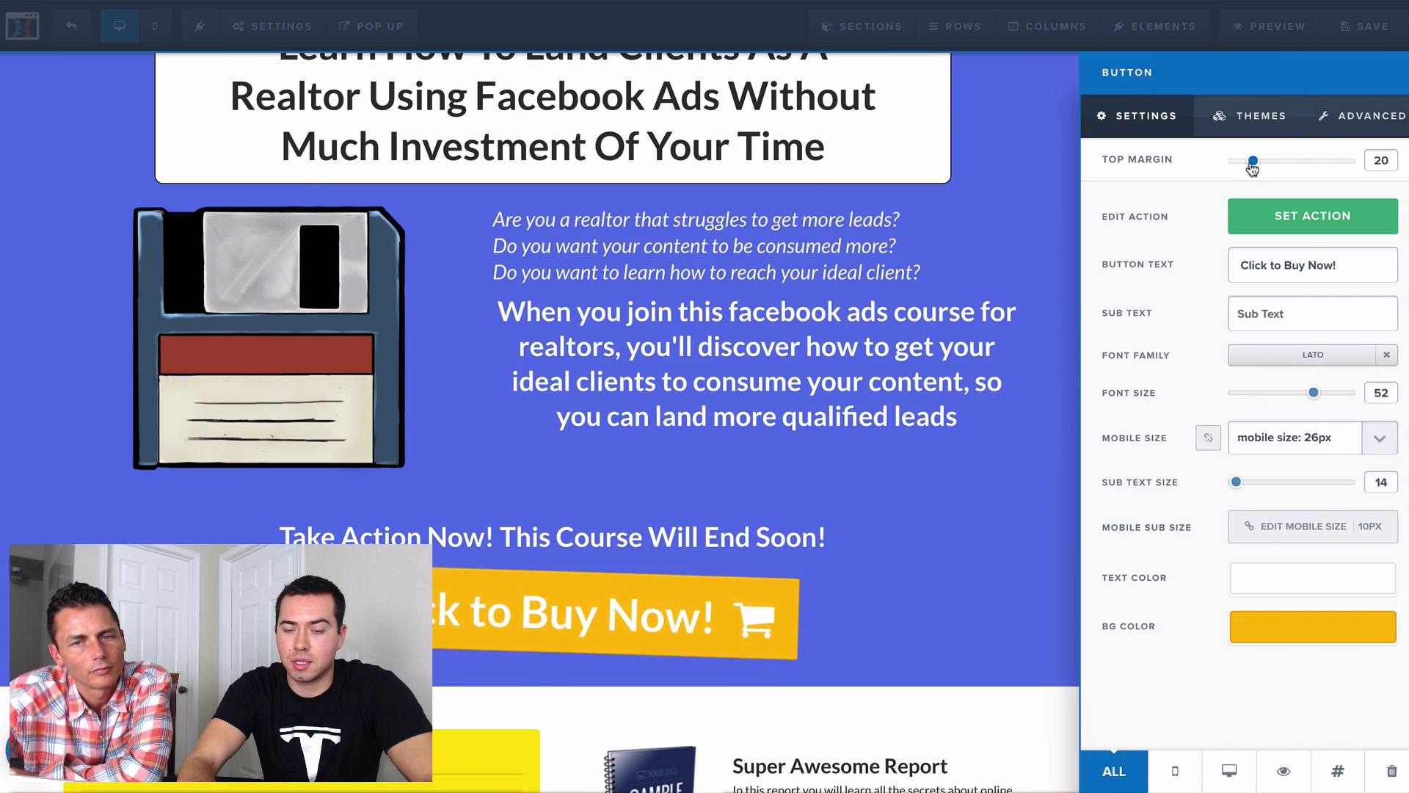
{"action": "left_click", "coordinate": [975, 430]}
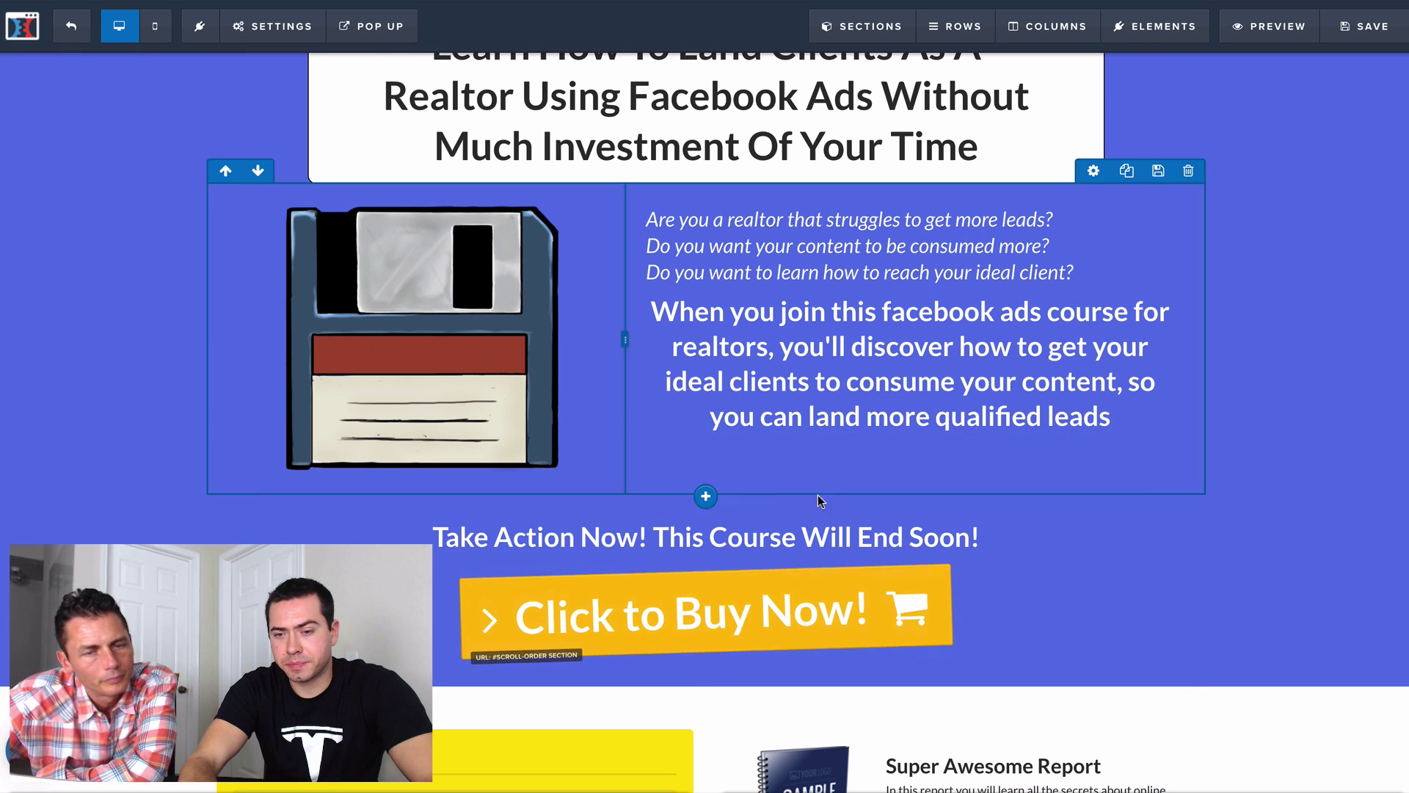
- Set the bottom padding of the two-column row with the image and text to 0 and review the section's spacing
{"action": "left_click", "coordinate": [1093, 173]}
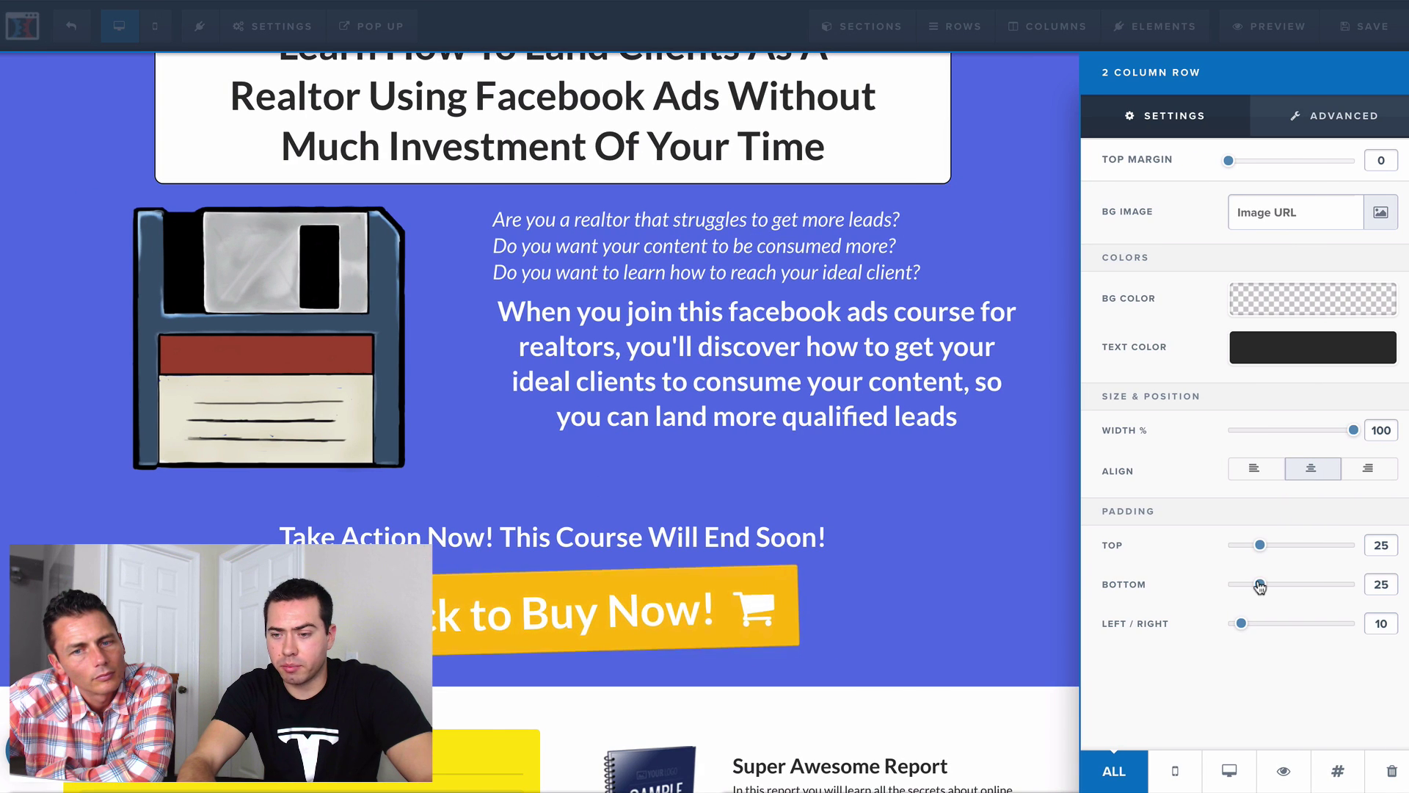
{"action": "left_click_drag", "start_coordinate": [1260, 585], "coordinate": [1194, 587]}
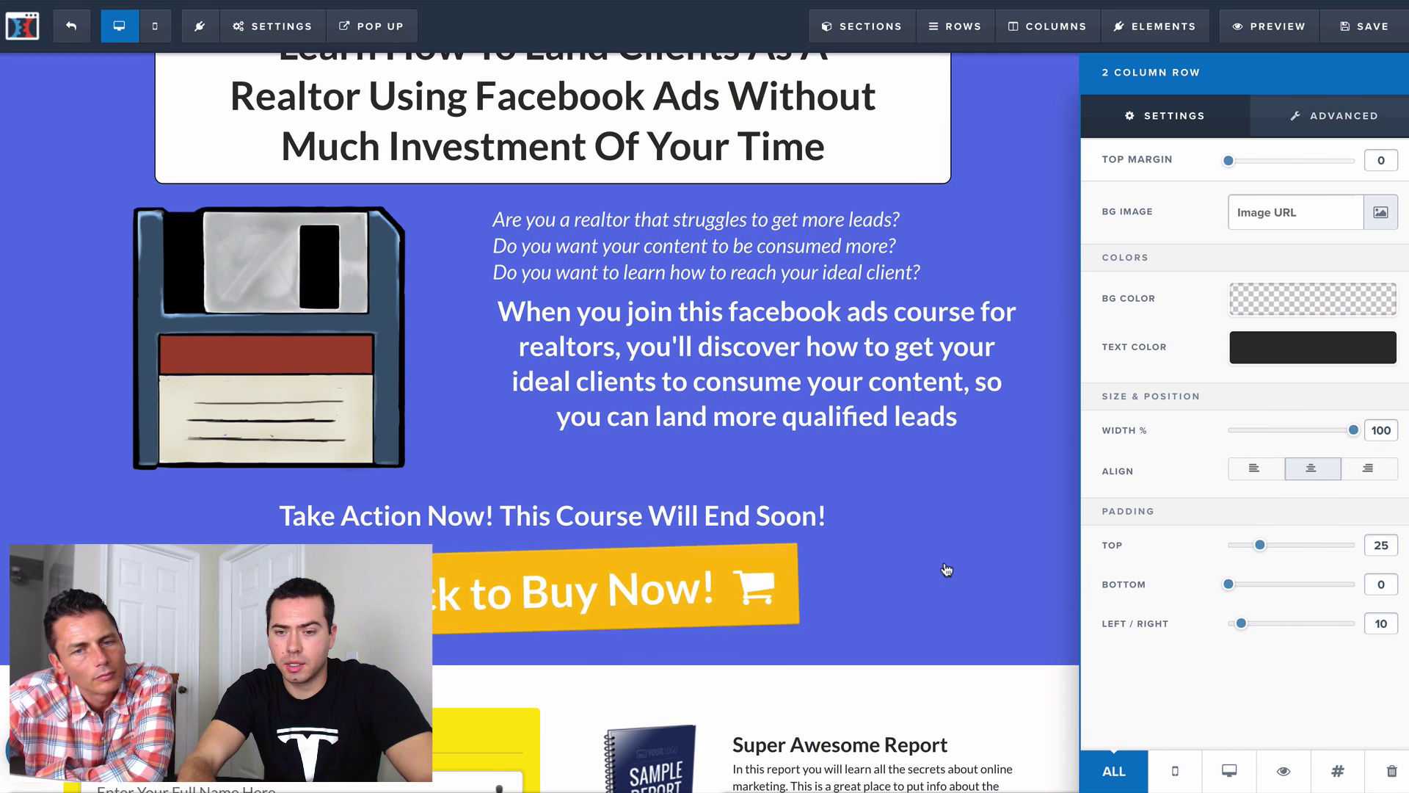
{"action": "left_click", "coordinate": [947, 570]}
{"action": "scroll", "coordinate": [1345, 535], "scroll_direction": "up", "scroll_amount": 2}
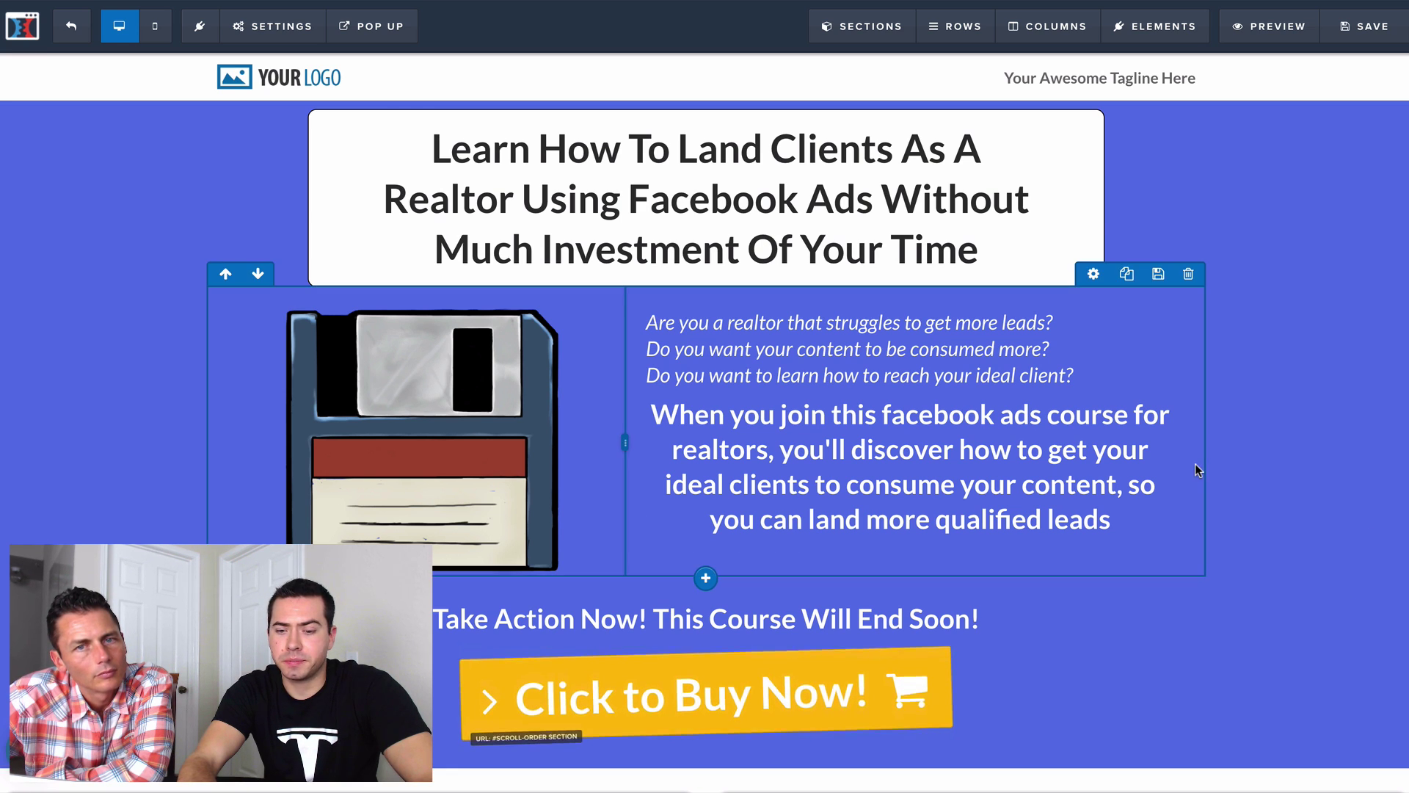
{"action": "scroll", "coordinate": [1195, 463], "scroll_direction": "down", "scroll_amount": 2}
{"action": "scroll", "coordinate": [1195, 464], "scroll_direction": "up", "scroll_amount": 2}
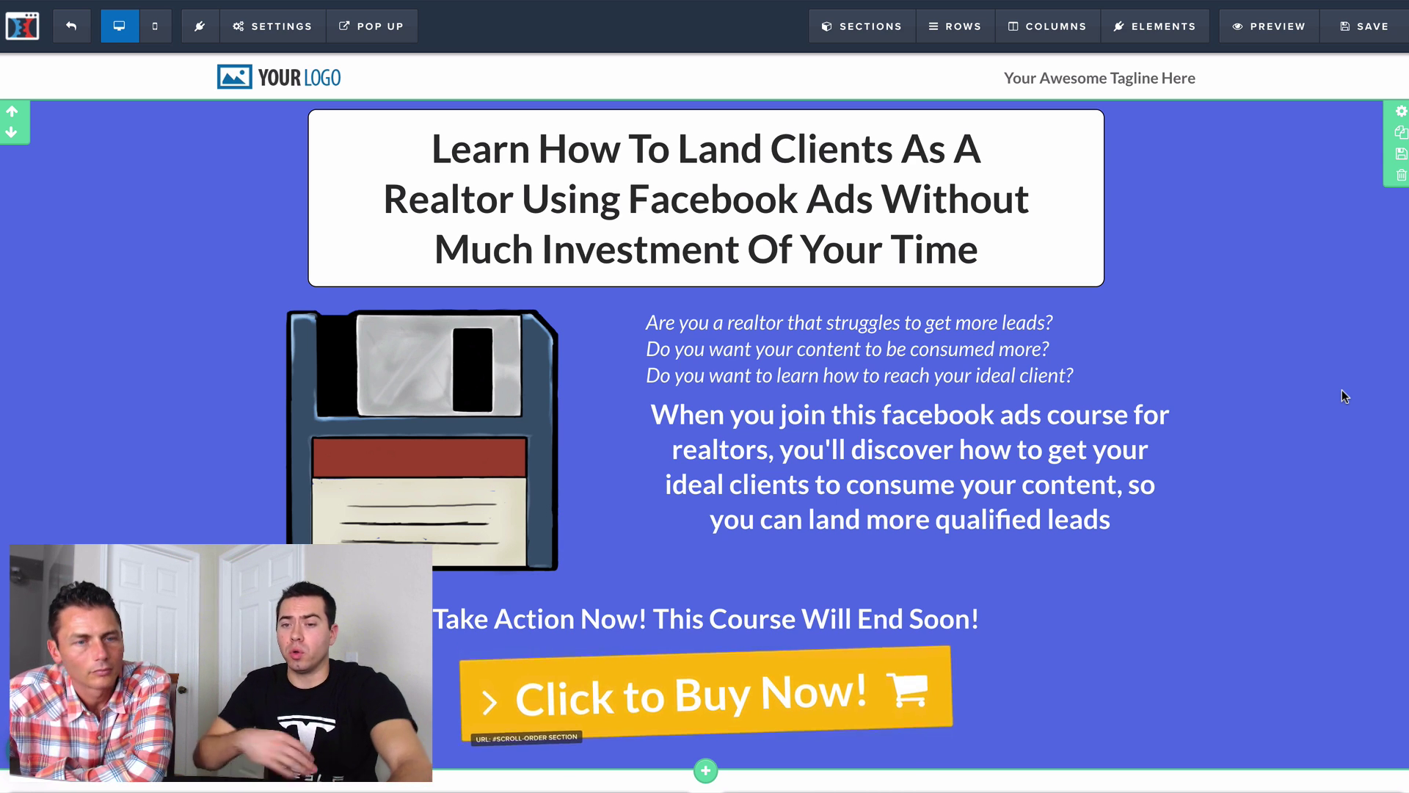
- Make the header tagline show on desktop only and check the page in the mobile view
{"action": "left_click", "coordinate": [162, 36]}
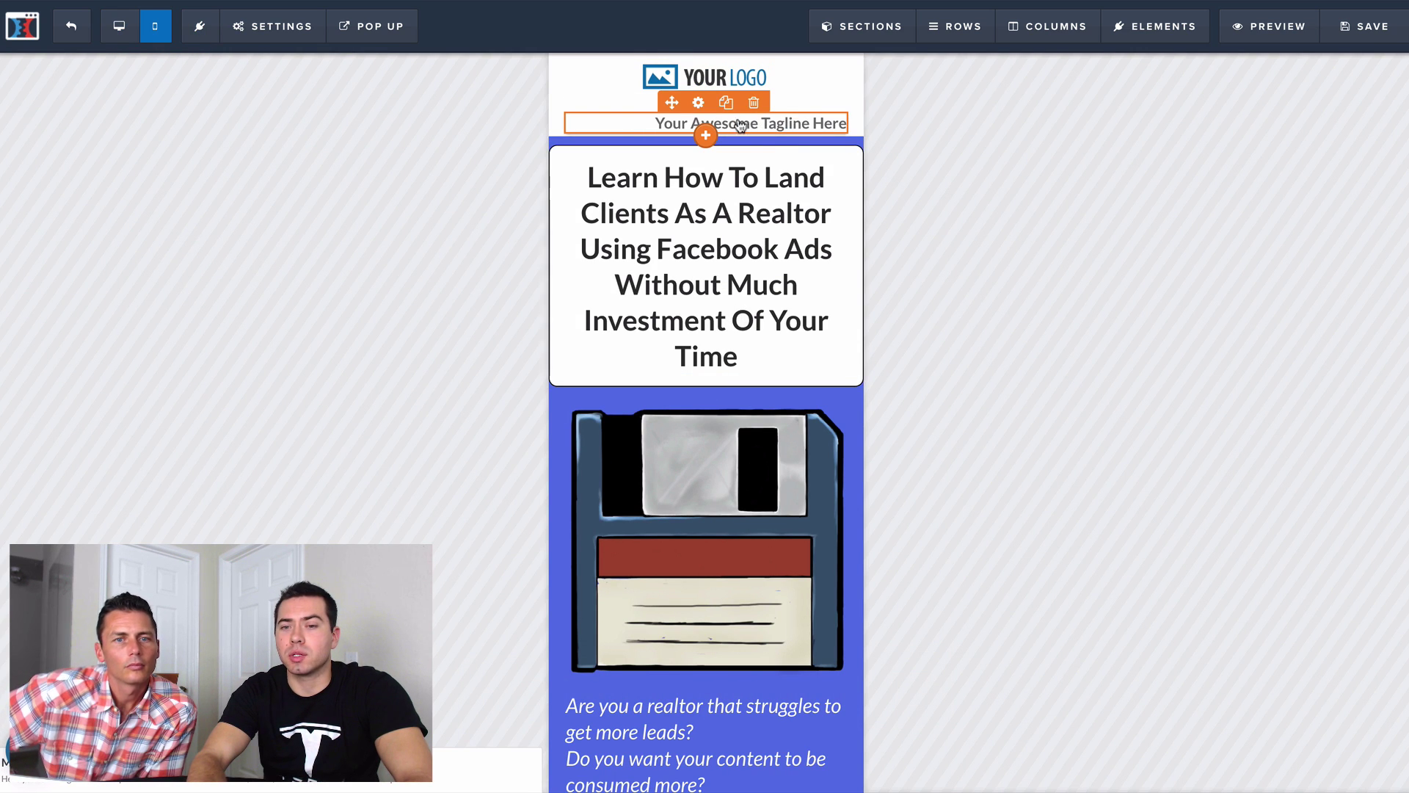
{"action": "left_click", "coordinate": [698, 103]}
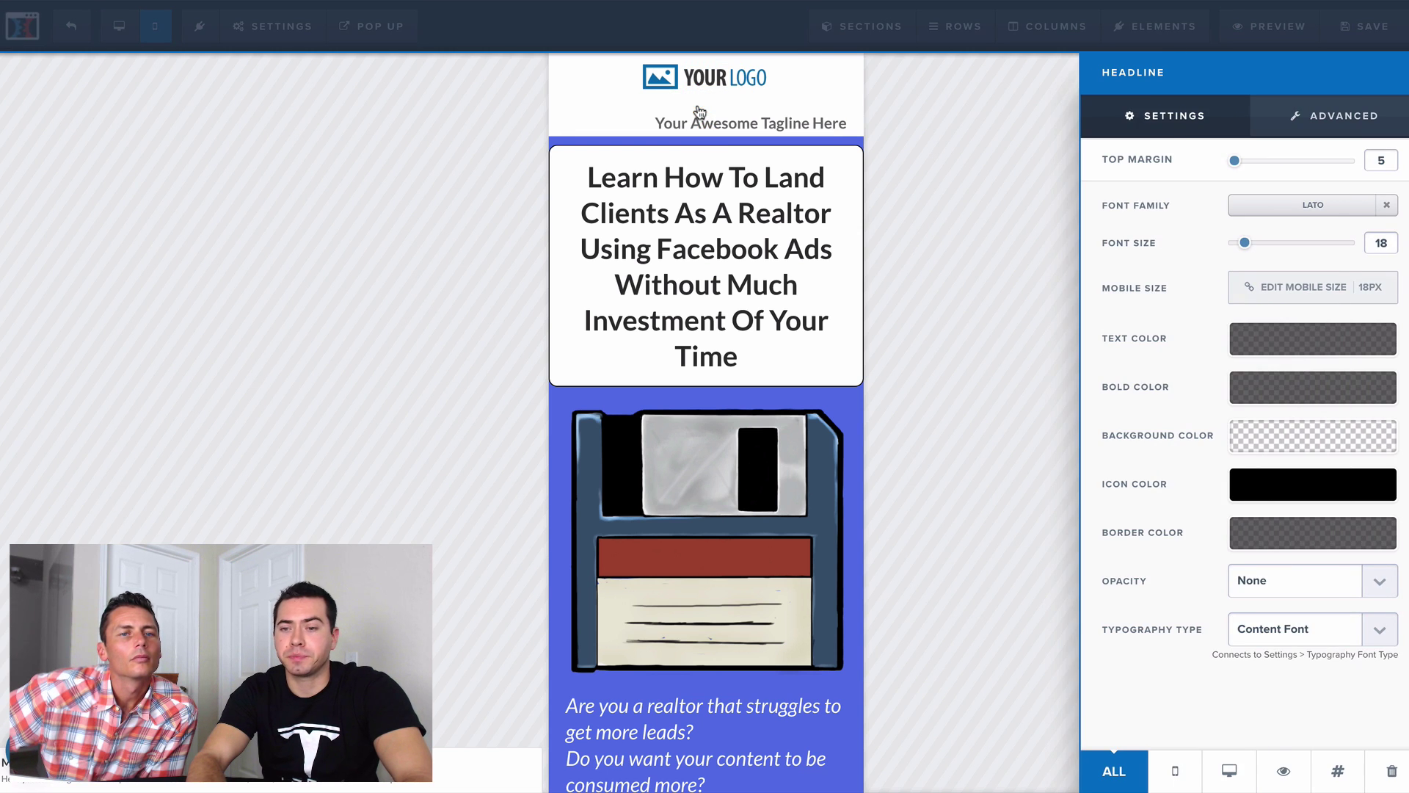
{"action": "left_click", "coordinate": [1245, 772]}
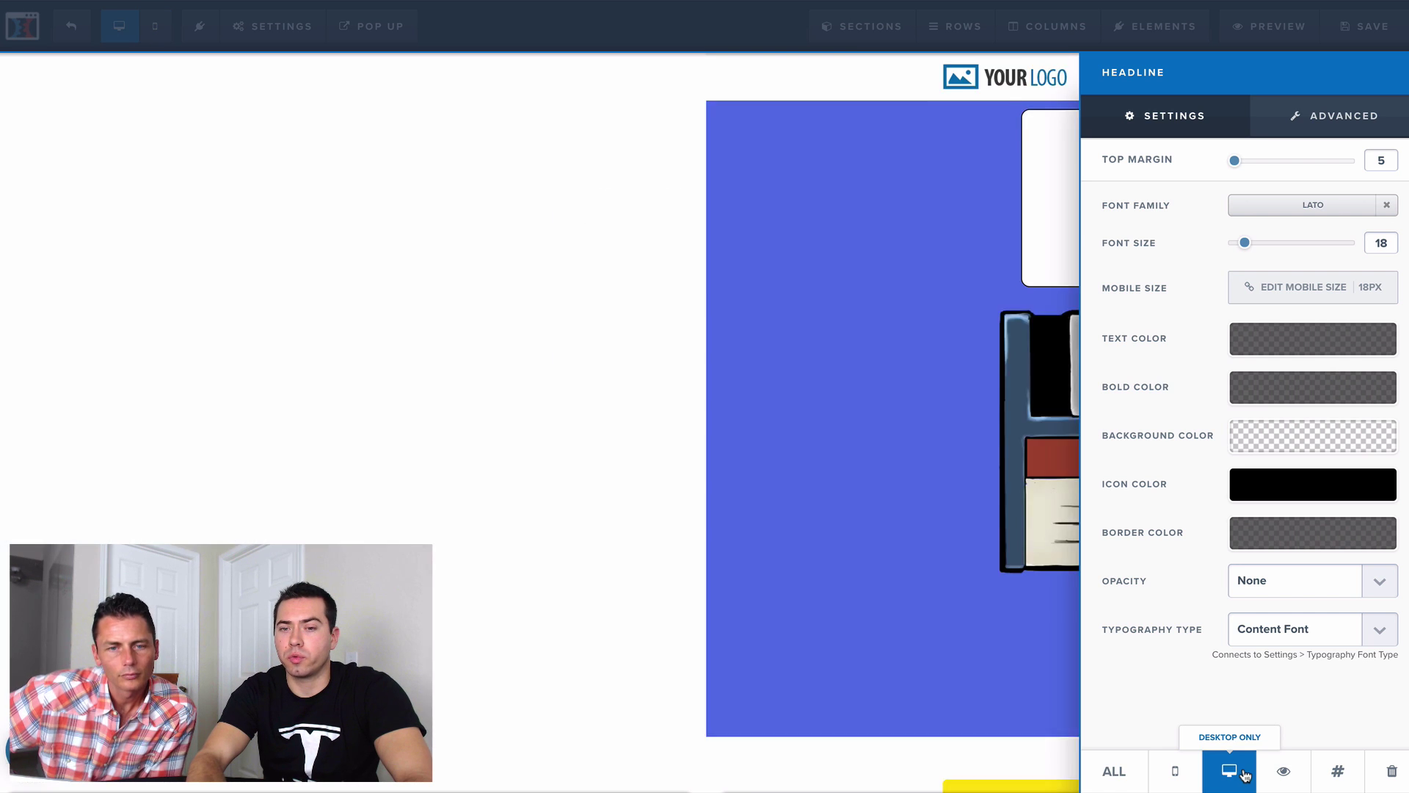
{"action": "left_click", "coordinate": [975, 221]}
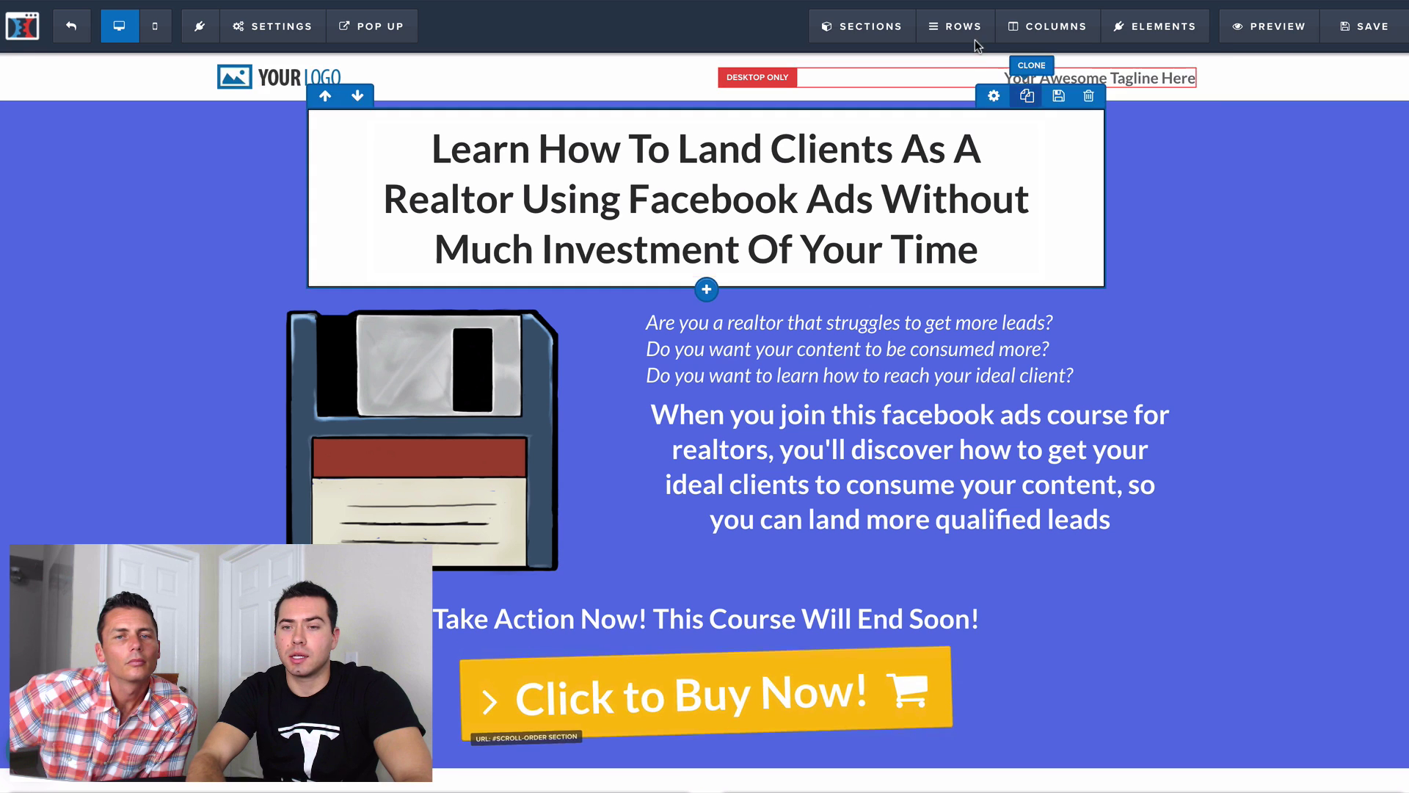
{"action": "left_click", "coordinate": [156, 30]}
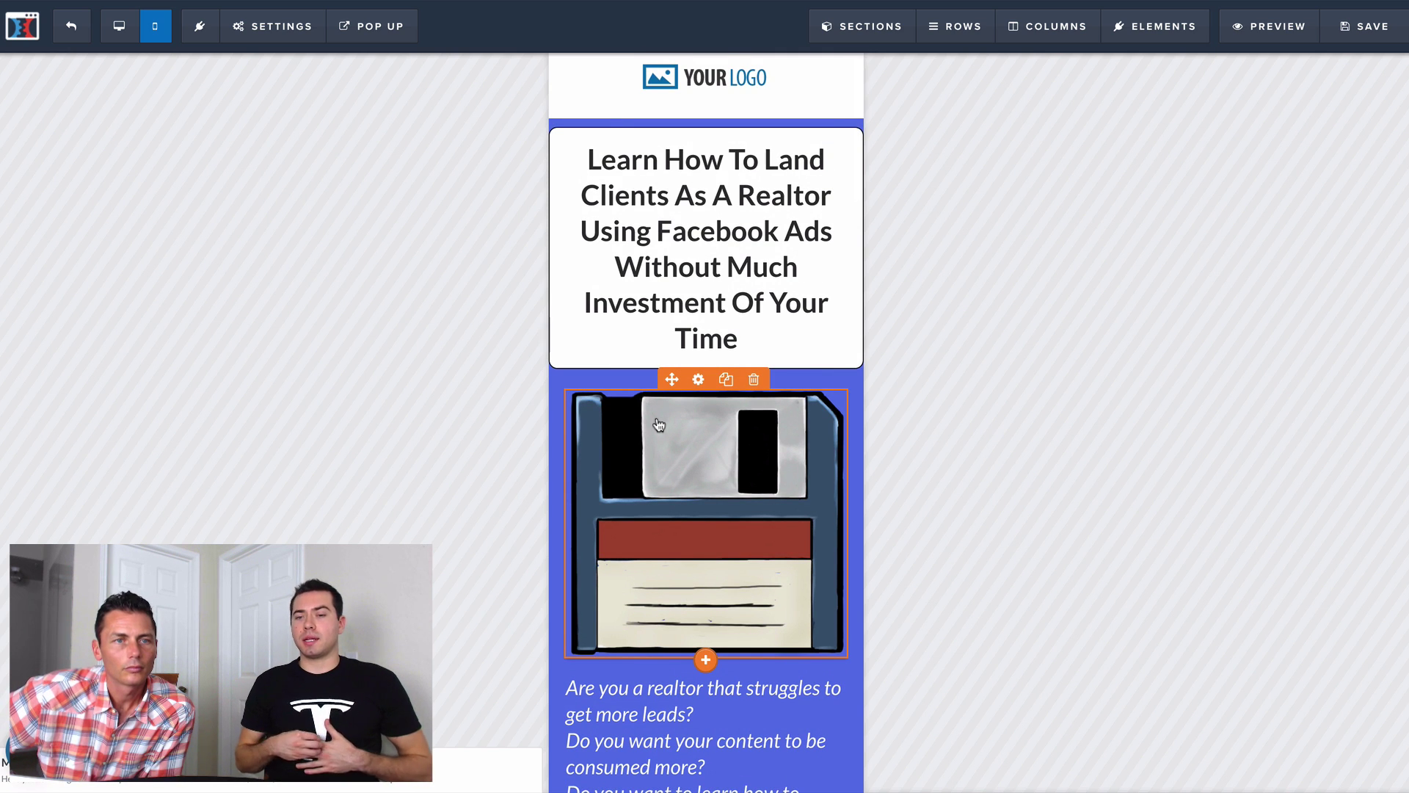
{"action": "scroll", "coordinate": [659, 425], "scroll_direction": "down", "scroll_amount": 1}
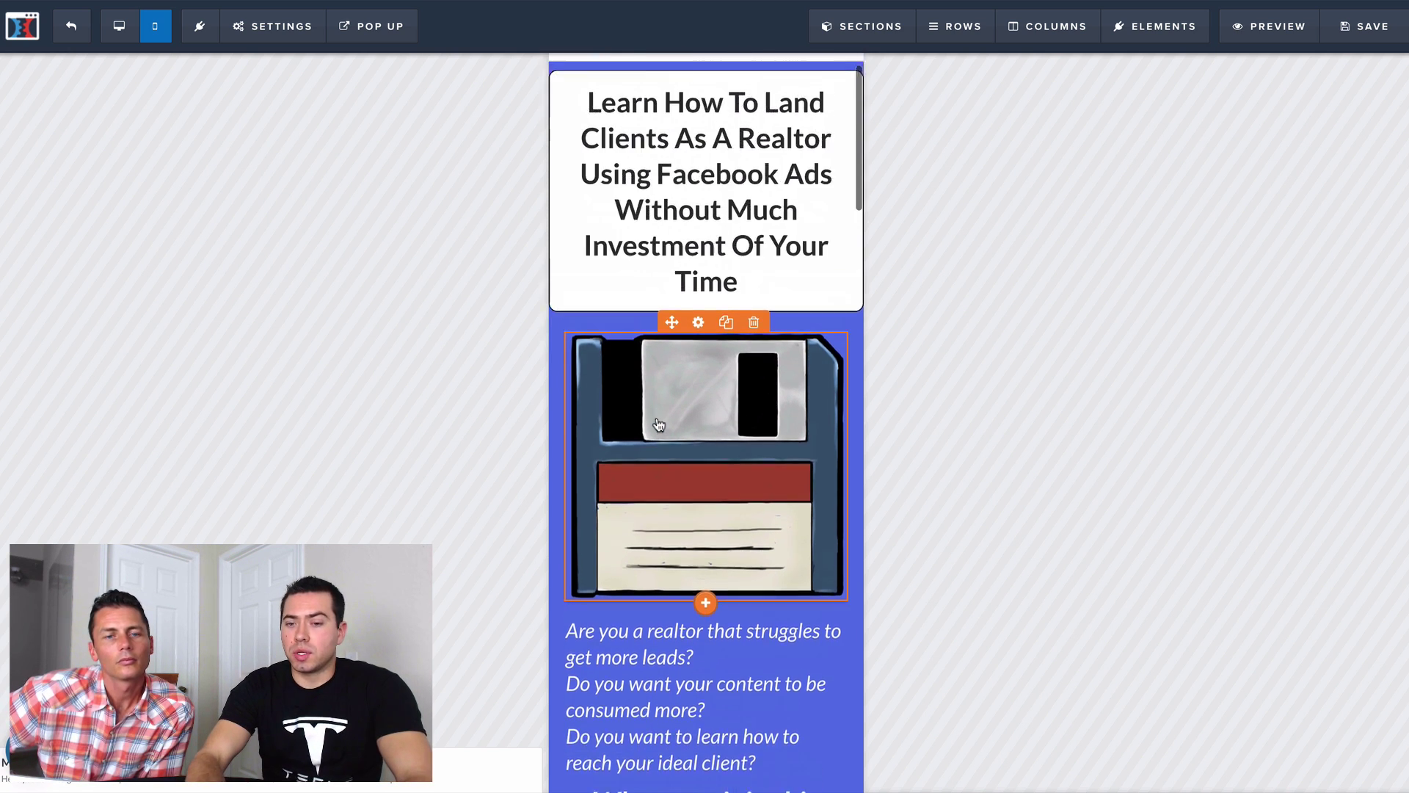
{"action": "scroll", "coordinate": [658, 424], "scroll_direction": "up", "scroll_amount": 1}
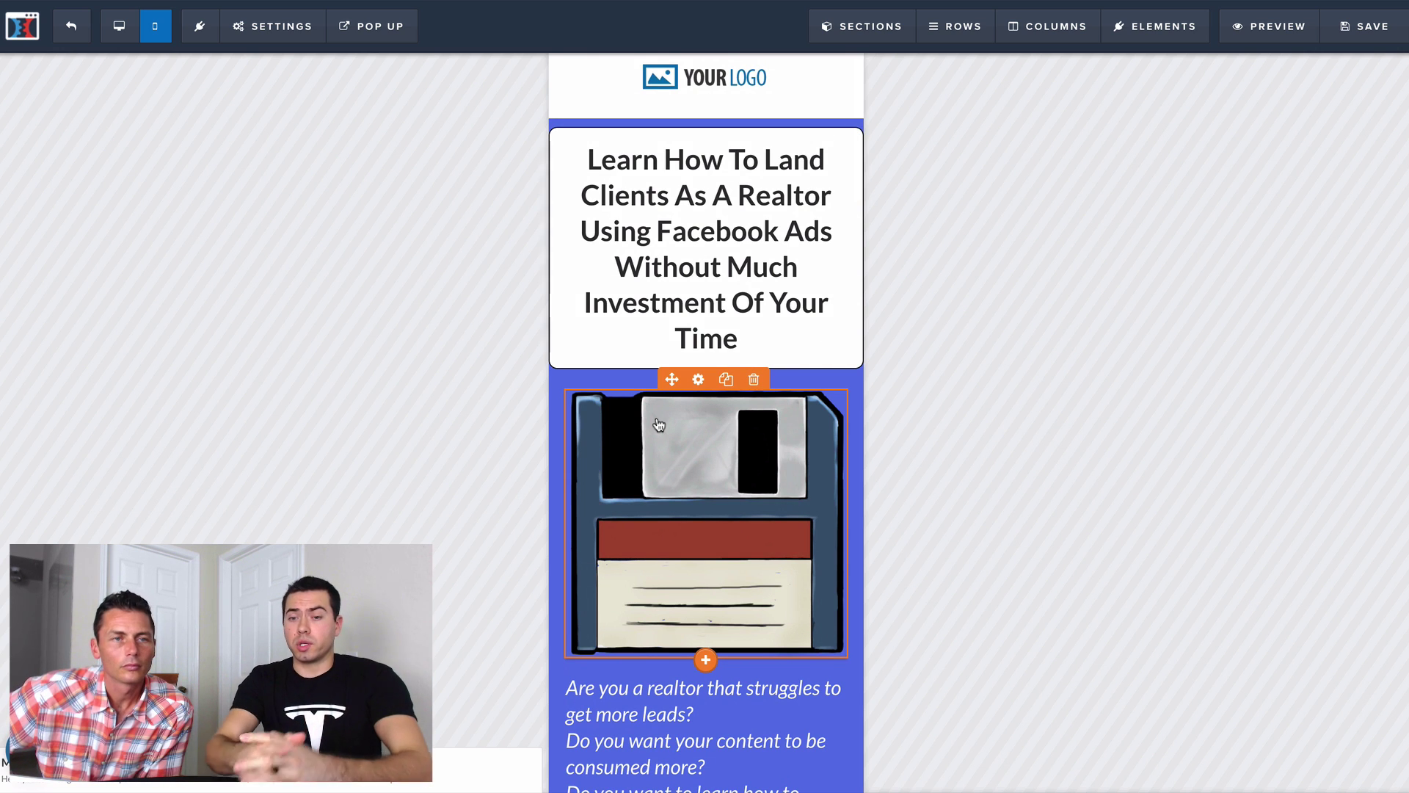
- Return to the desktop view, save the page and preview it
{"action": "left_click", "coordinate": [119, 27]}
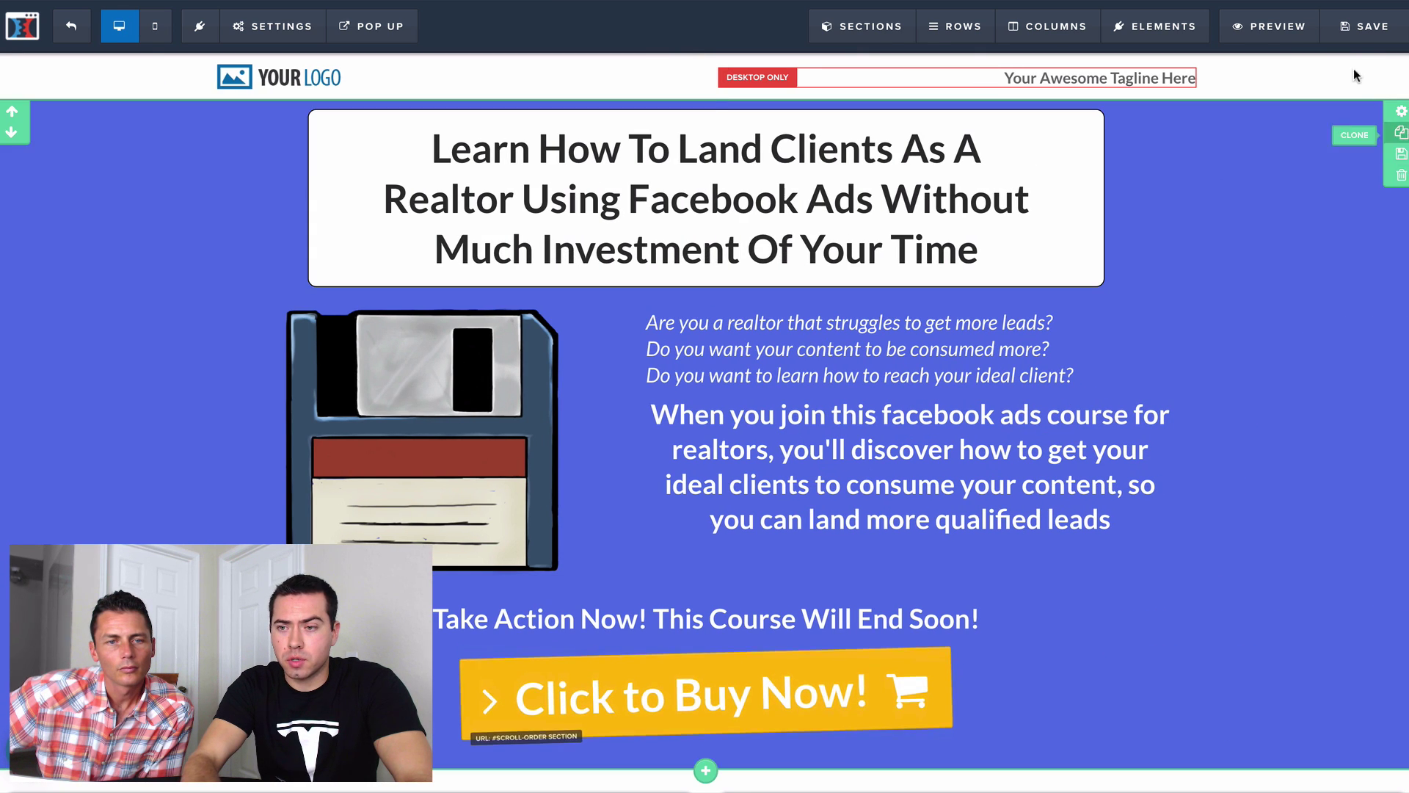
{"action": "left_click", "coordinate": [1357, 25]}
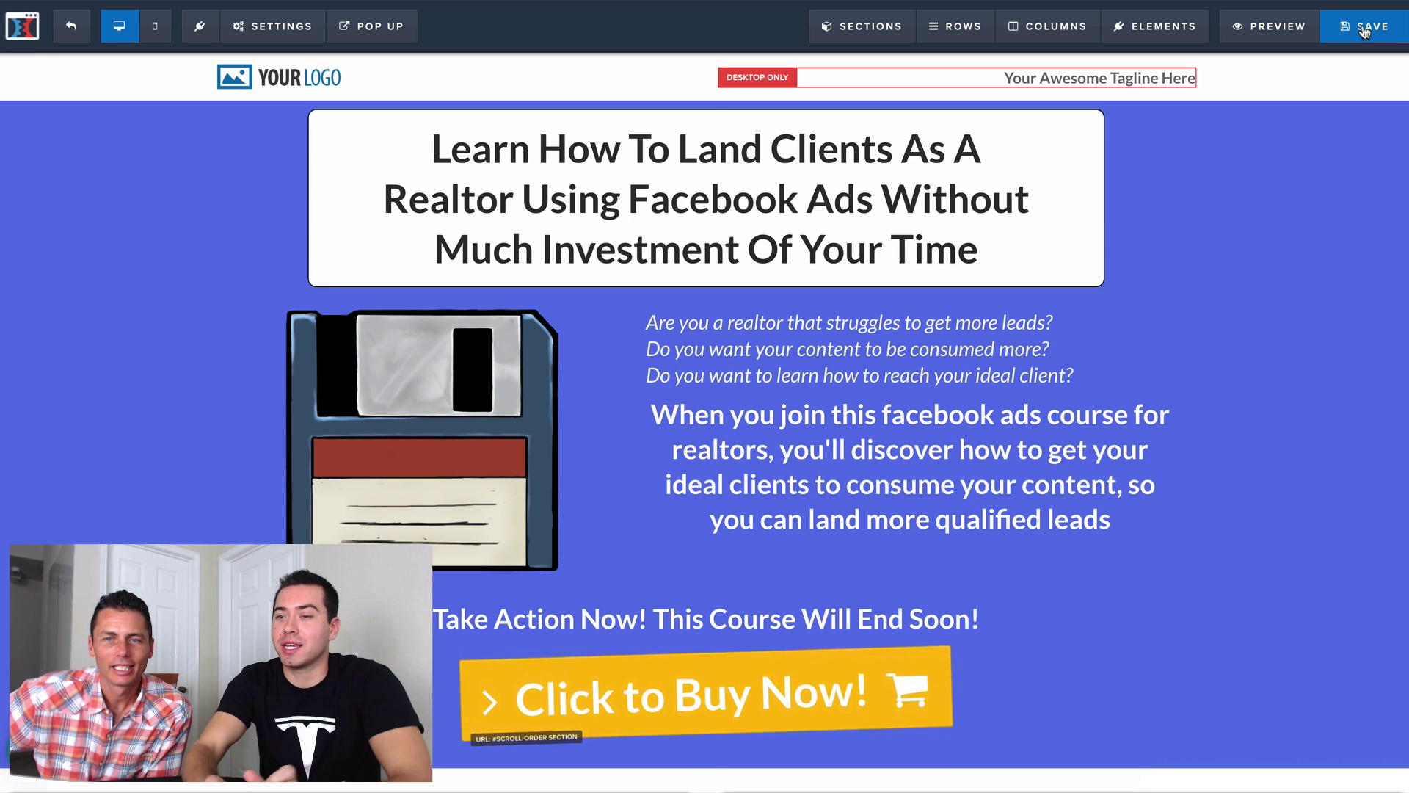
{"action": "left_click", "coordinate": [1272, 29]}
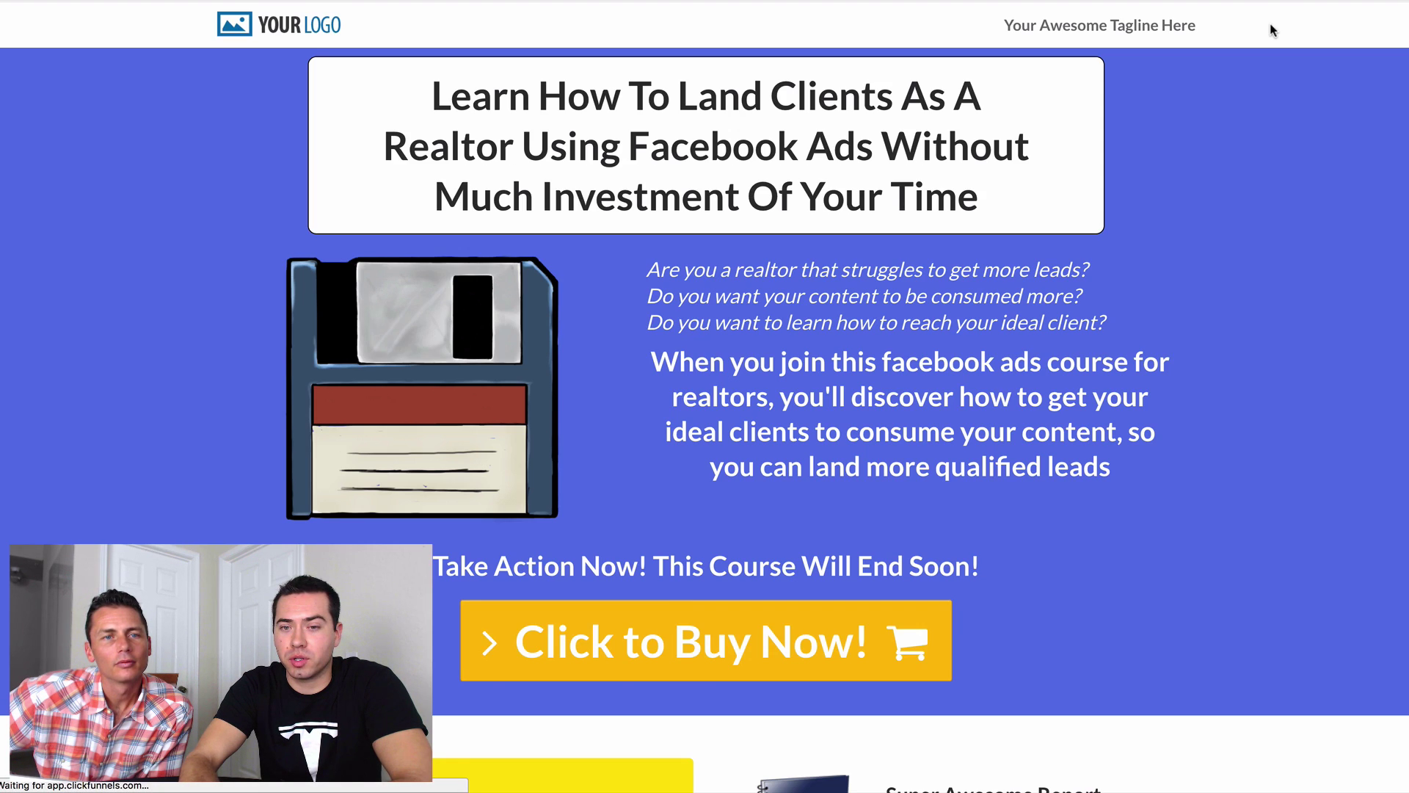
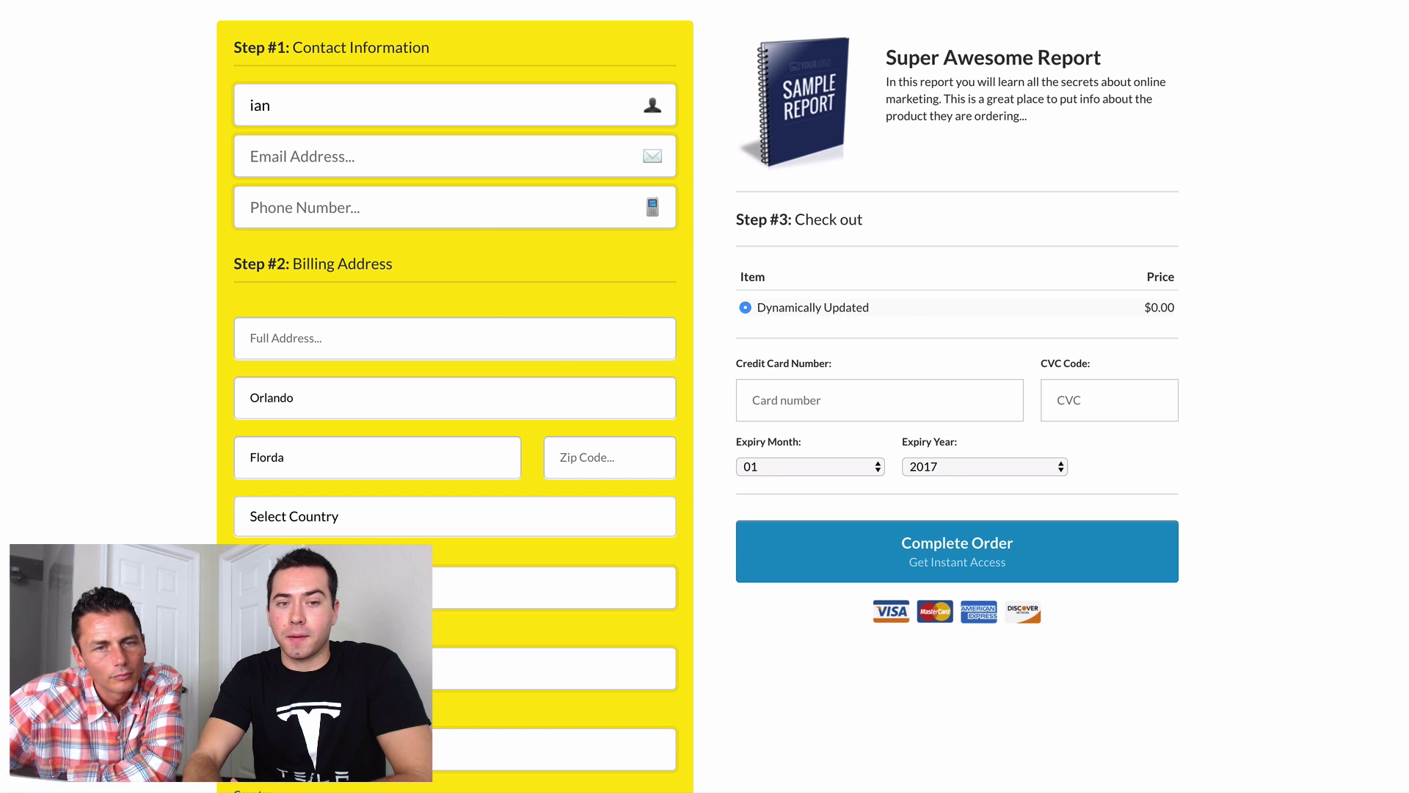
- Close the preview and start a new product named "Realtor Course" for the Sales / Order Page funnel step
{"action": "key", "text": "super+w"}
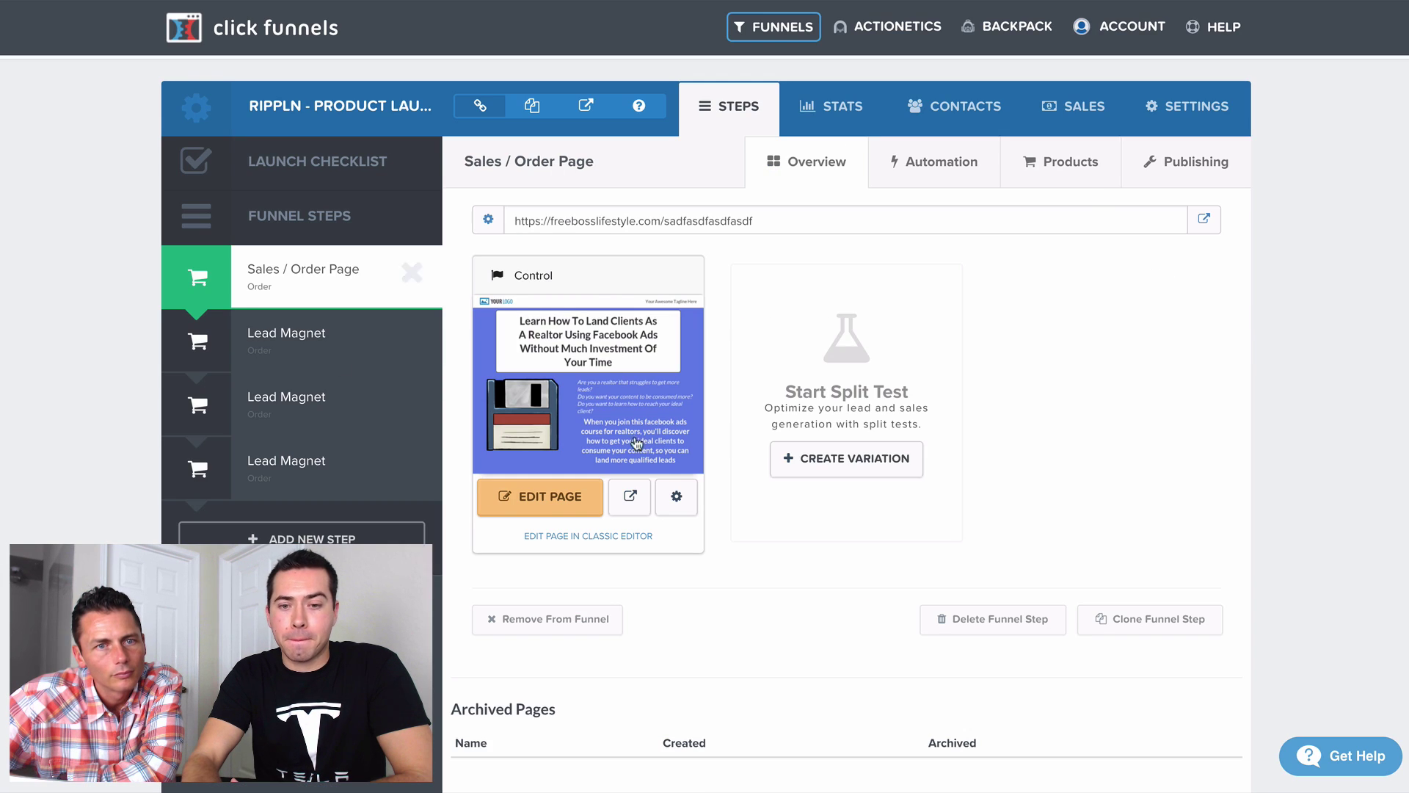
{"action": "left_click", "coordinate": [1070, 163]}
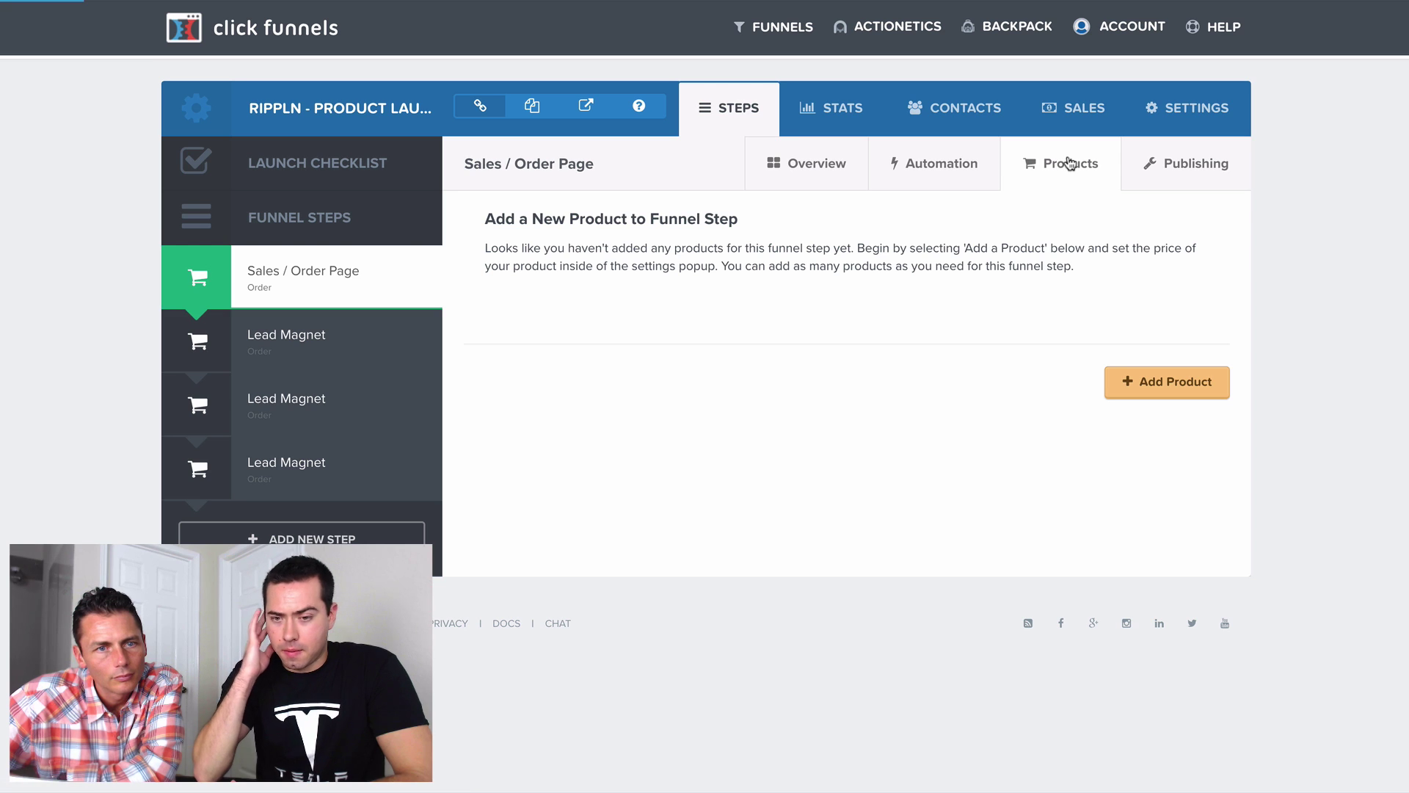
{"action": "left_click", "coordinate": [1141, 383]}
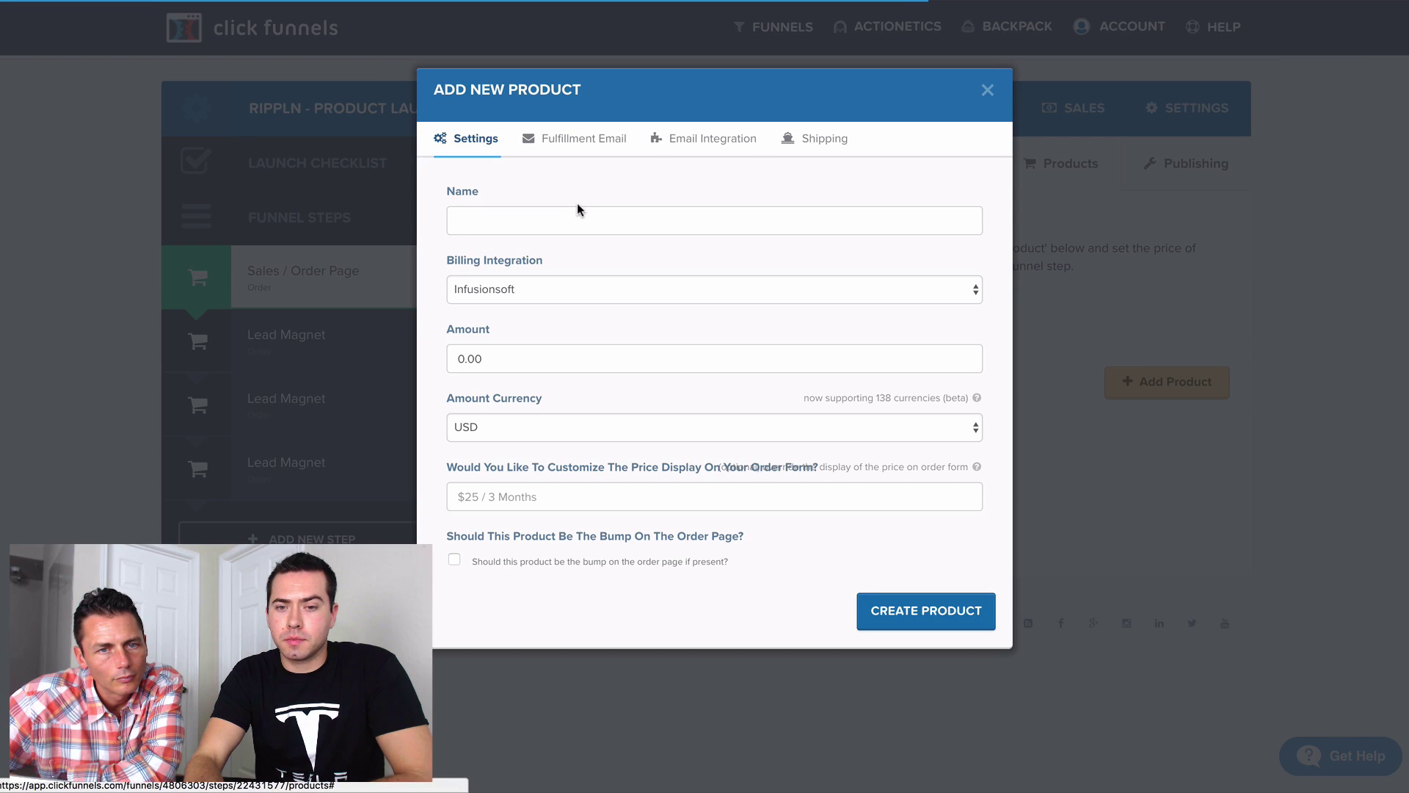
{"action": "left_click", "coordinate": [570, 215]}
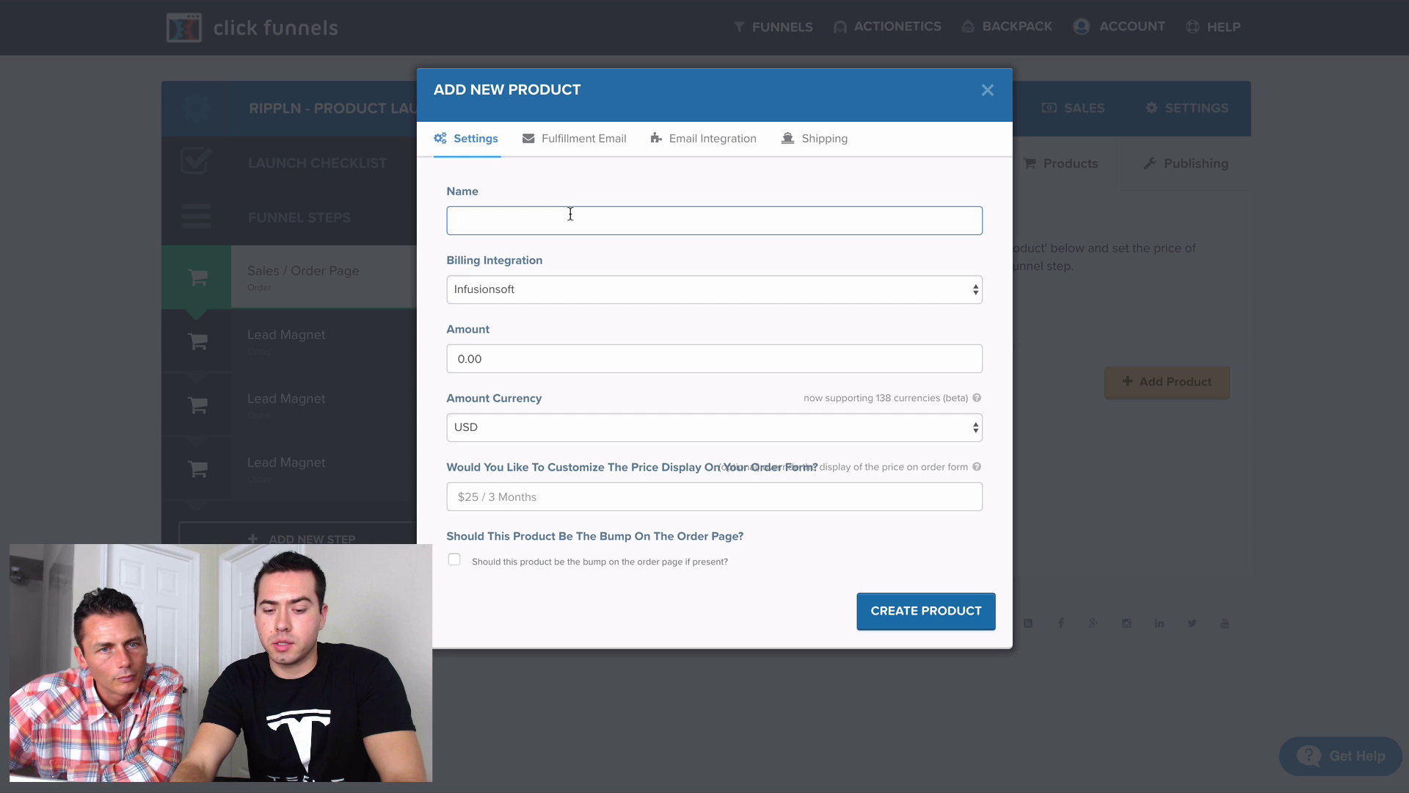
{"action": "type", "text": "REaltor"}
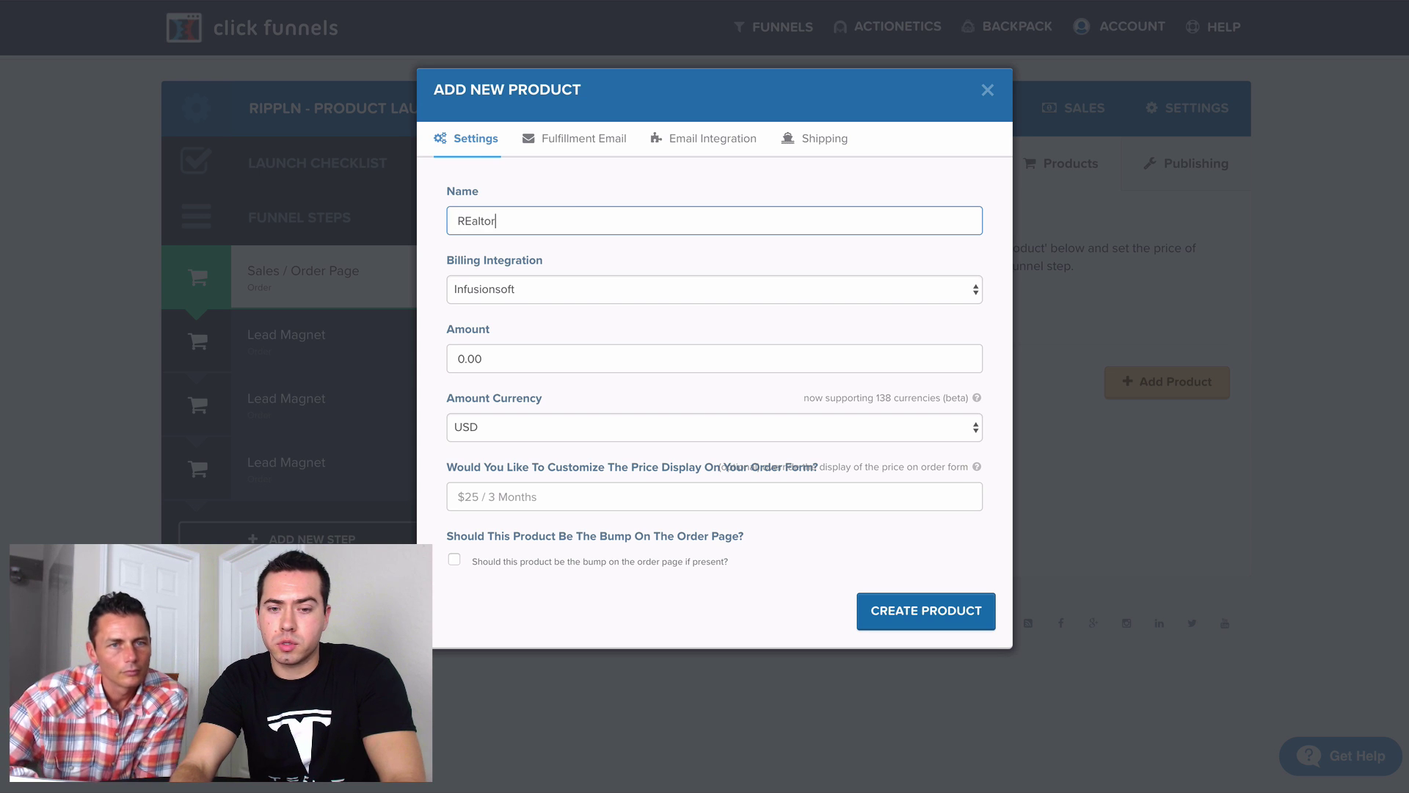
{"action": "type", "text": " Course"}
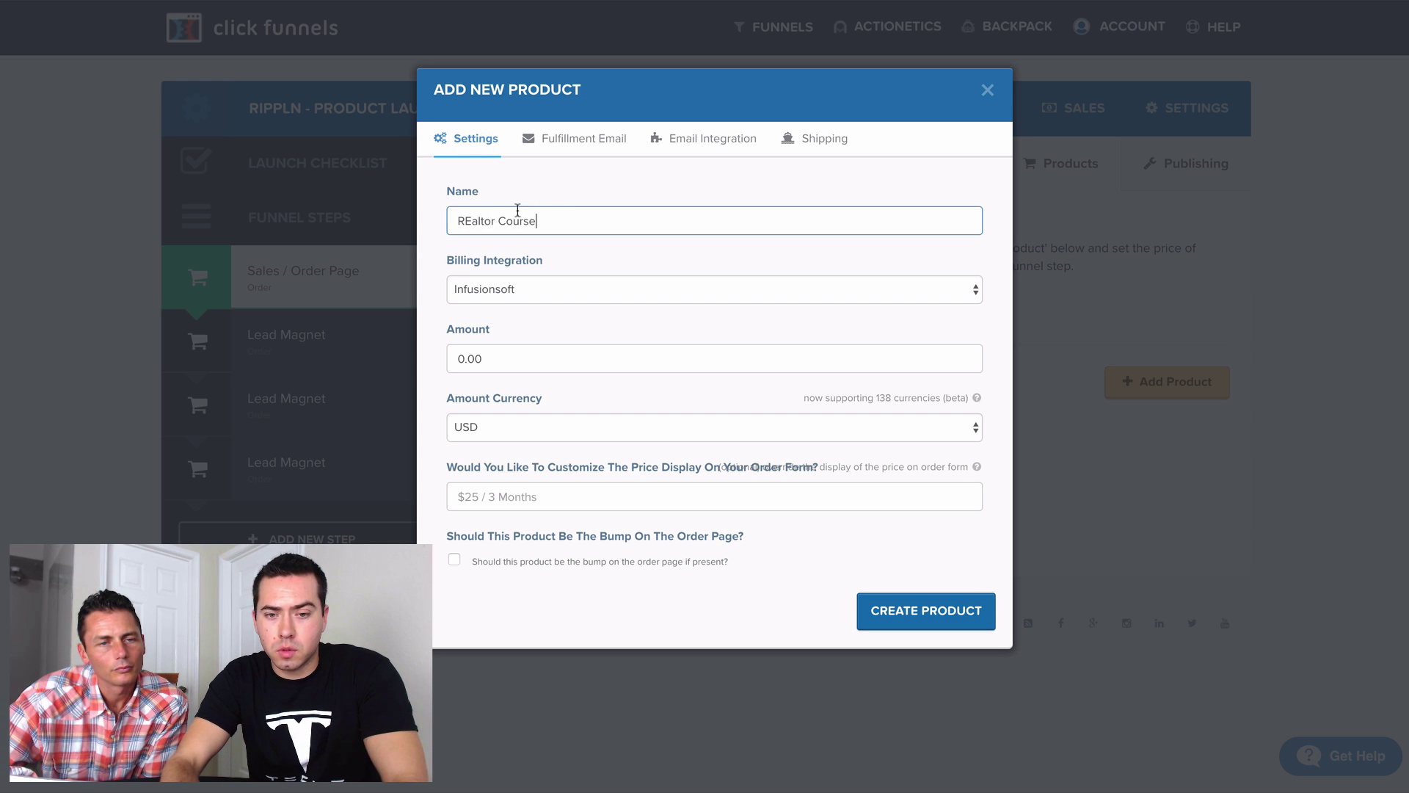
{"action": "left_click", "coordinate": [471, 219]}
{"action": "key", "text": "BackSpace"}
{"action": "type", "text": "e"}
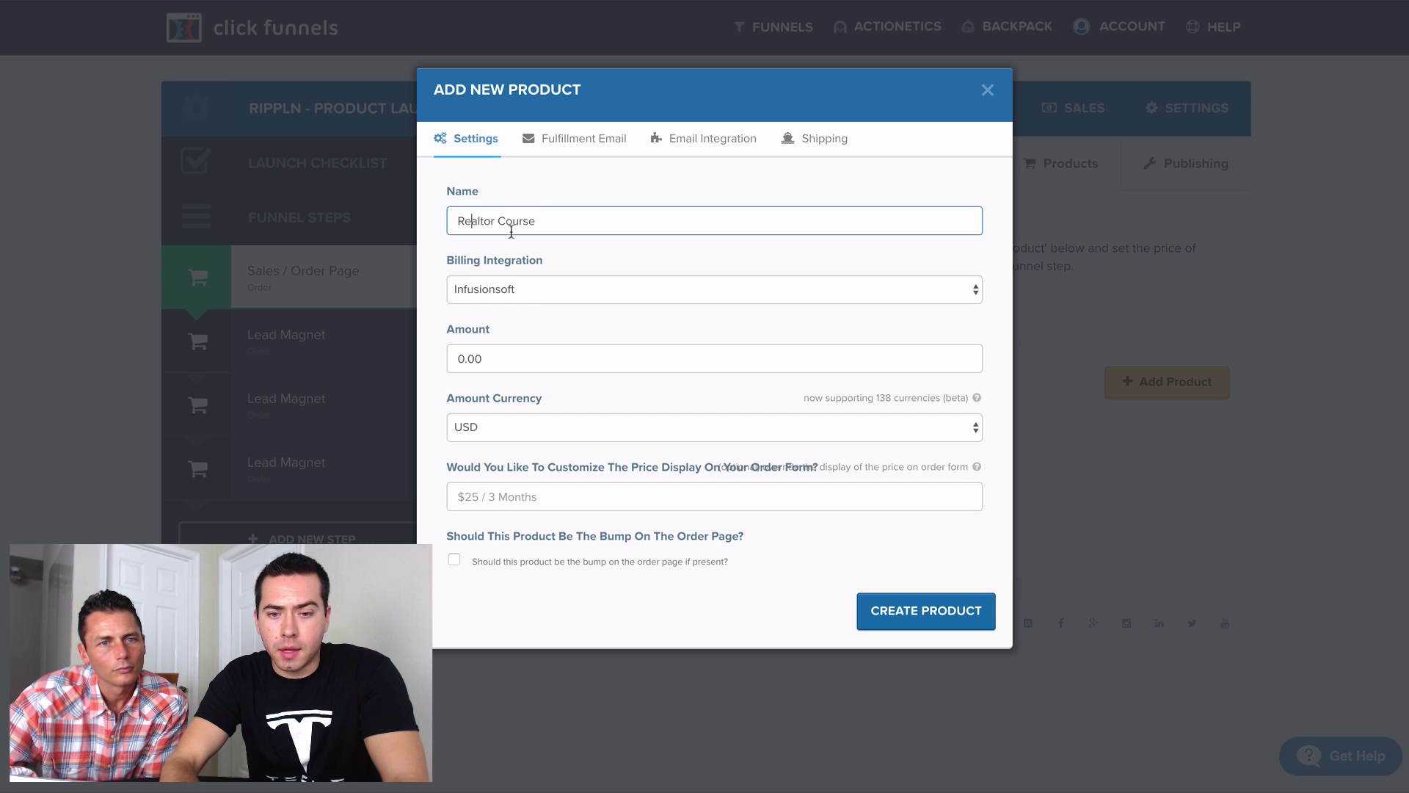
- Set the product's billing integration to Stripe, its amount to 35 and its payment type to One Time
{"action": "left_click", "coordinate": [534, 287]}
{"action": "left_click", "coordinate": [530, 322]}
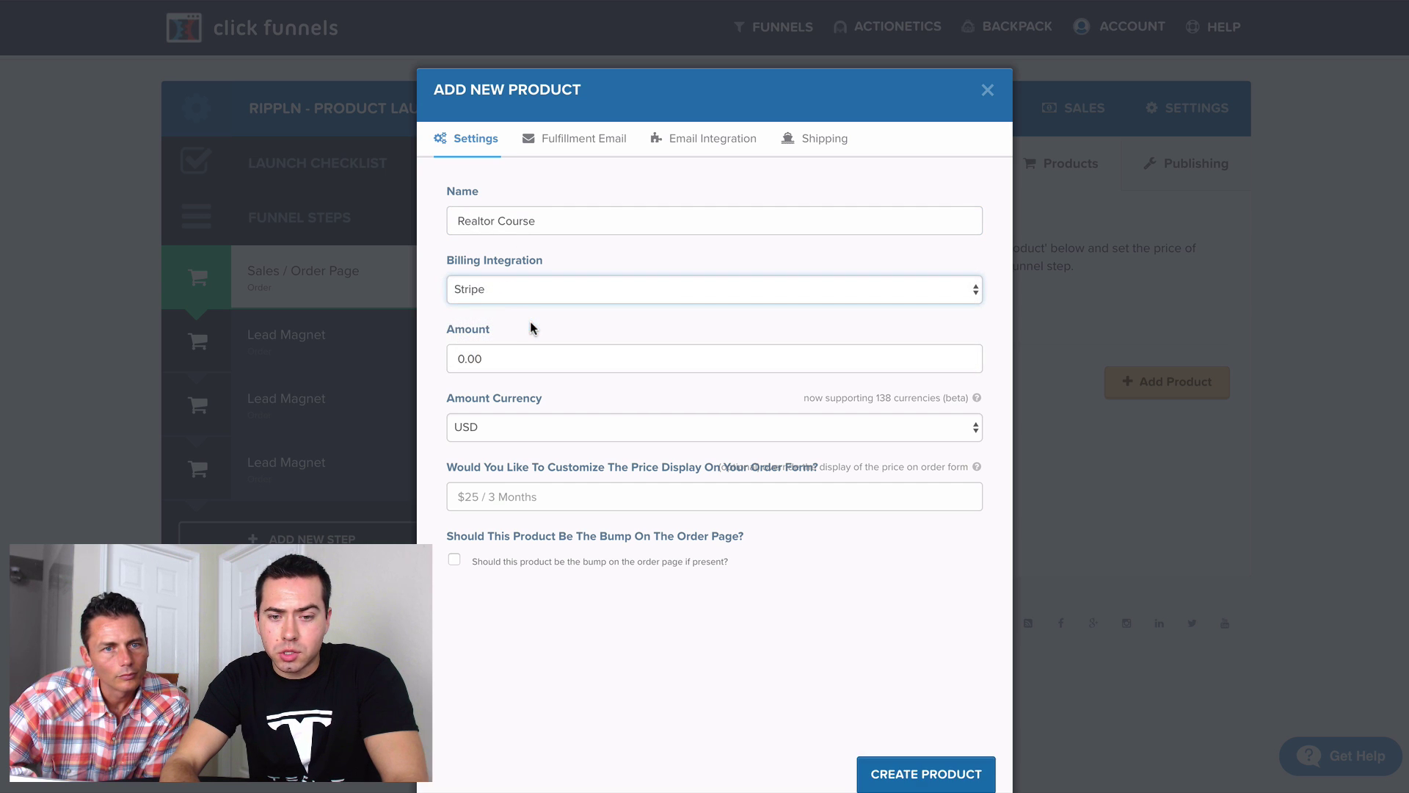
{"action": "left_click", "coordinate": [509, 357]}
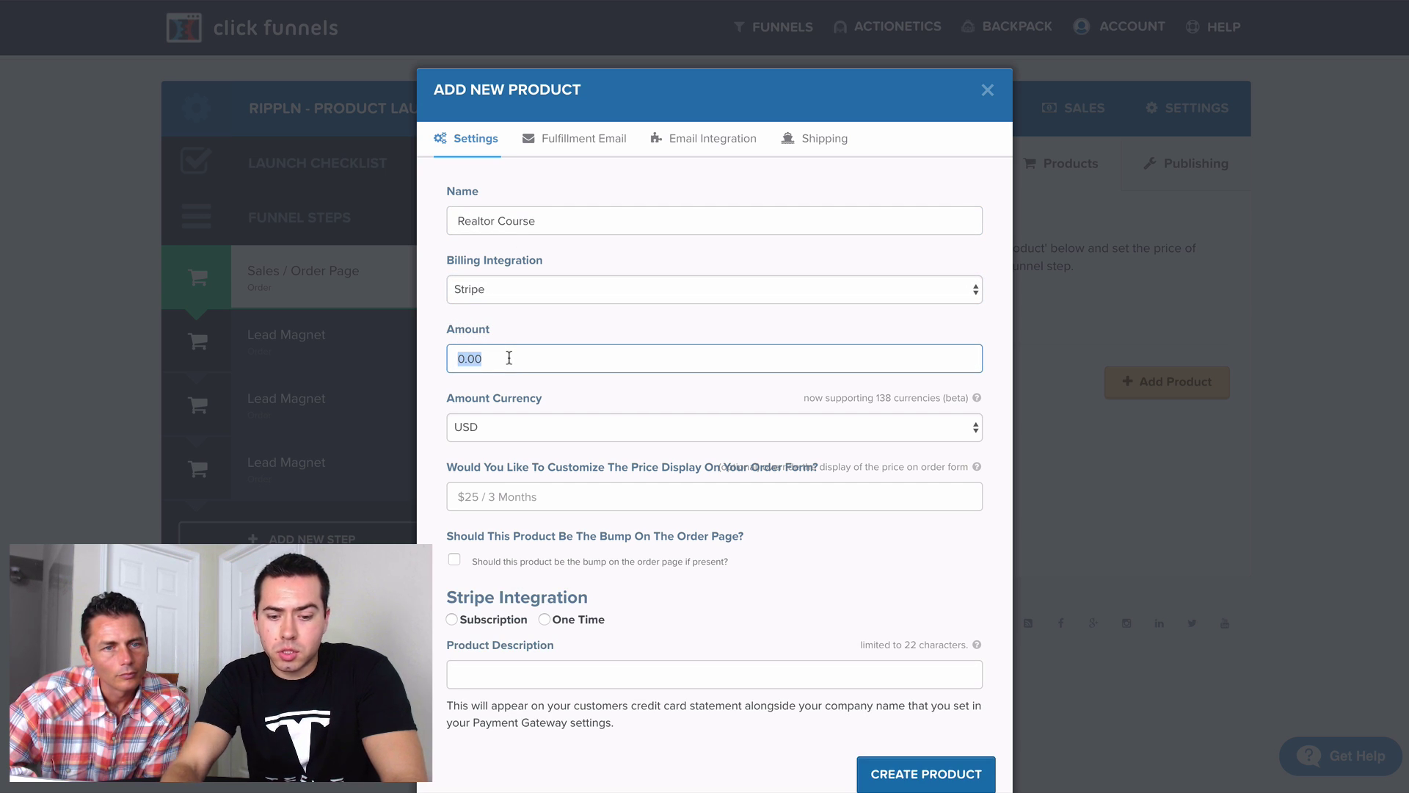
{"action": "type", "text": "35"}
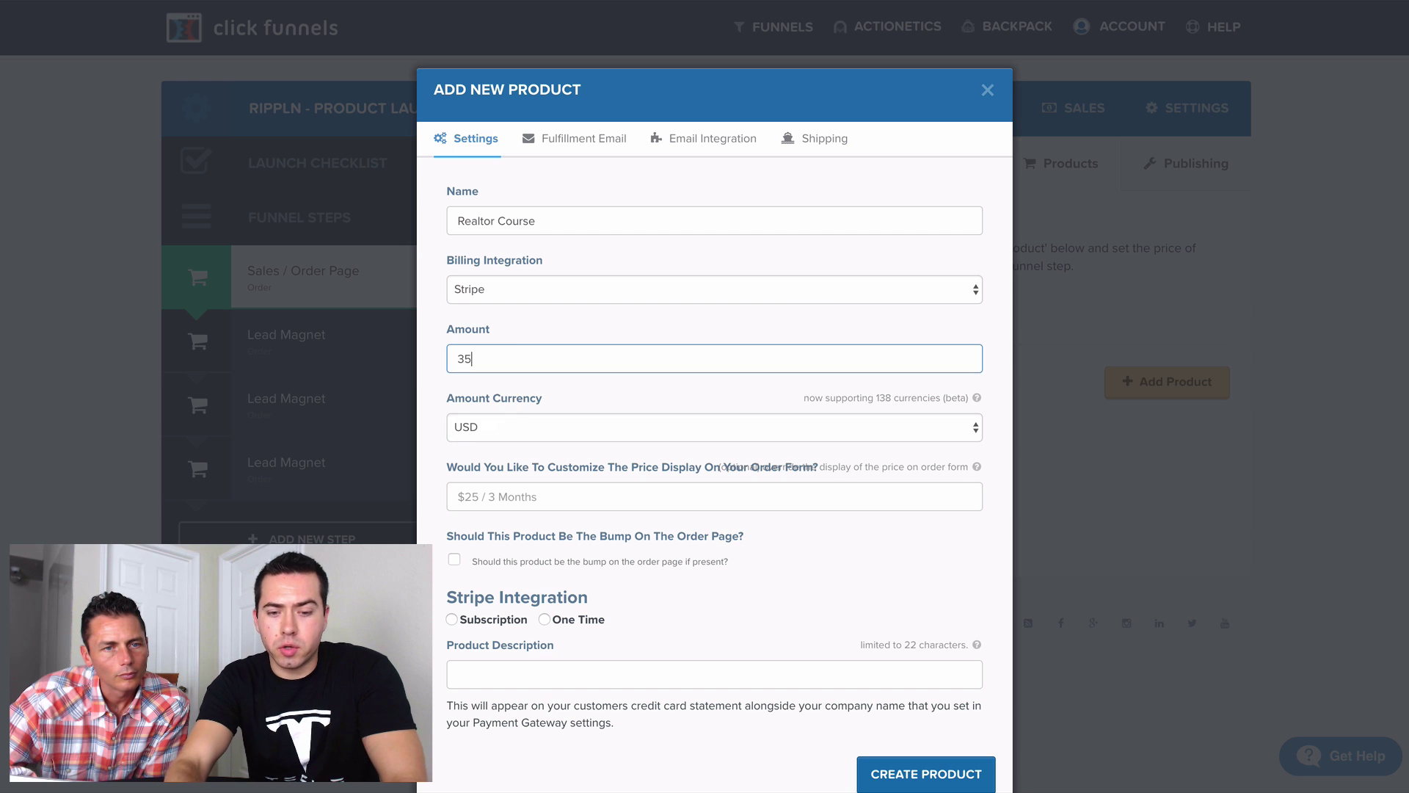
{"action": "left_click", "coordinate": [440, 395]}
{"action": "scroll", "coordinate": [440, 394], "scroll_direction": "down", "scroll_amount": 1}
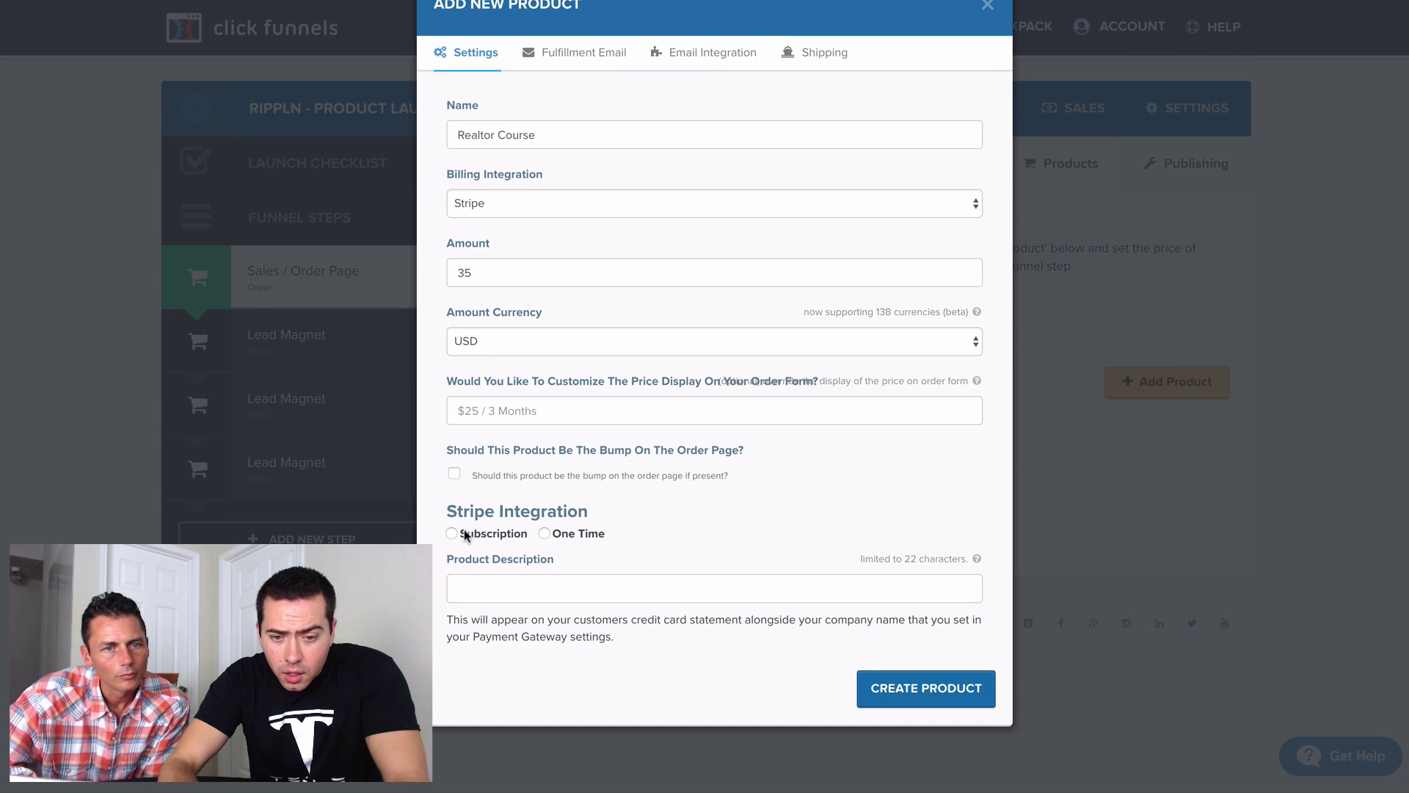
{"action": "left_click", "coordinate": [545, 534]}
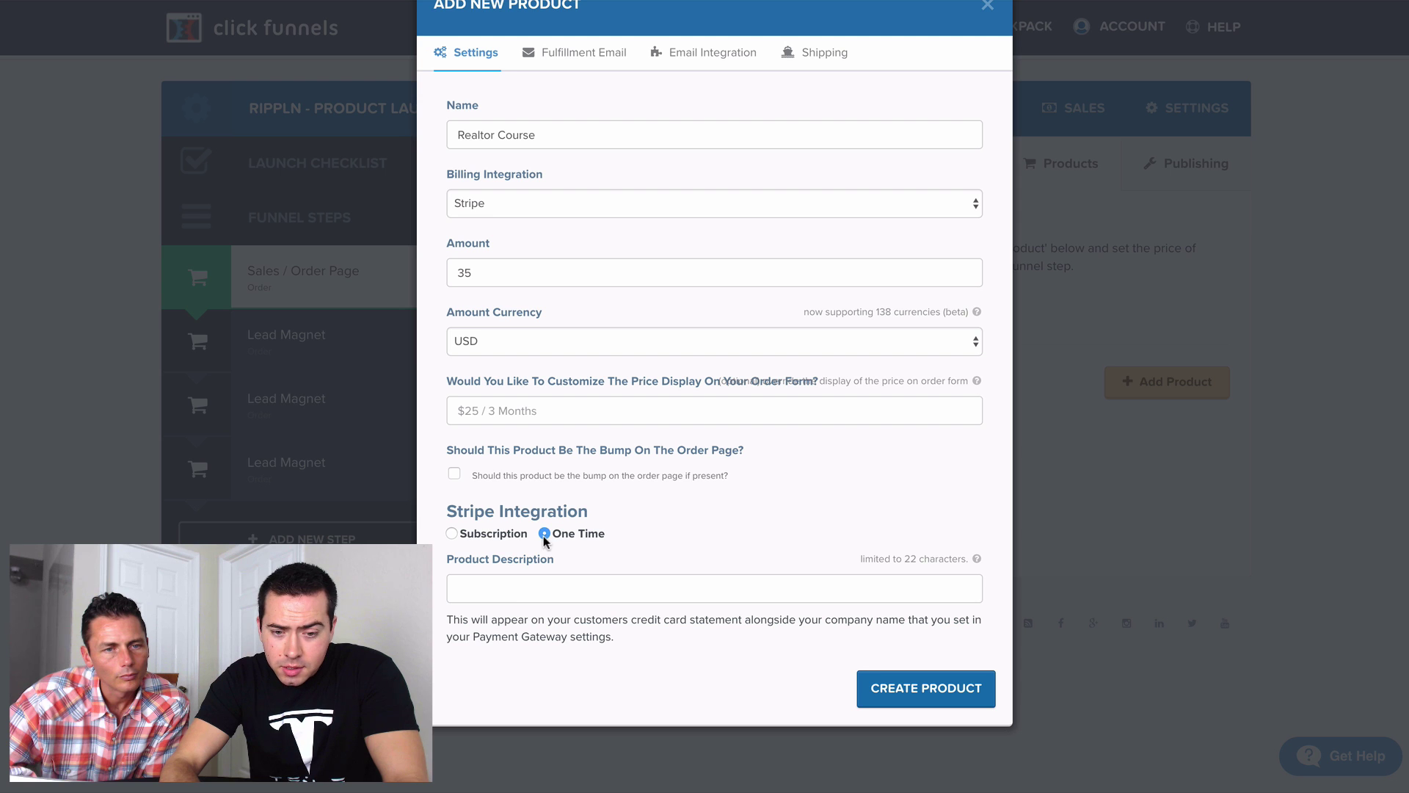
- Copy the product name "Realtor Course" into the product description for the credit card statement
{"action": "left_click", "coordinate": [517, 585]}
{"action": "mouse_move", "coordinate": [452, 620]}
{"action": "left_mouse_down"}
{"action": "mouse_move", "coordinate": [546, 618]}
{"action": "mouse_move", "coordinate": [615, 638]}
{"action": "mouse_move", "coordinate": [473, 637]}
{"action": "left_mouse_up"}
{"action": "left_click", "coordinate": [638, 645]}
{"action": "left_click", "coordinate": [473, 632]}
{"action": "left_click", "coordinate": [486, 135]}
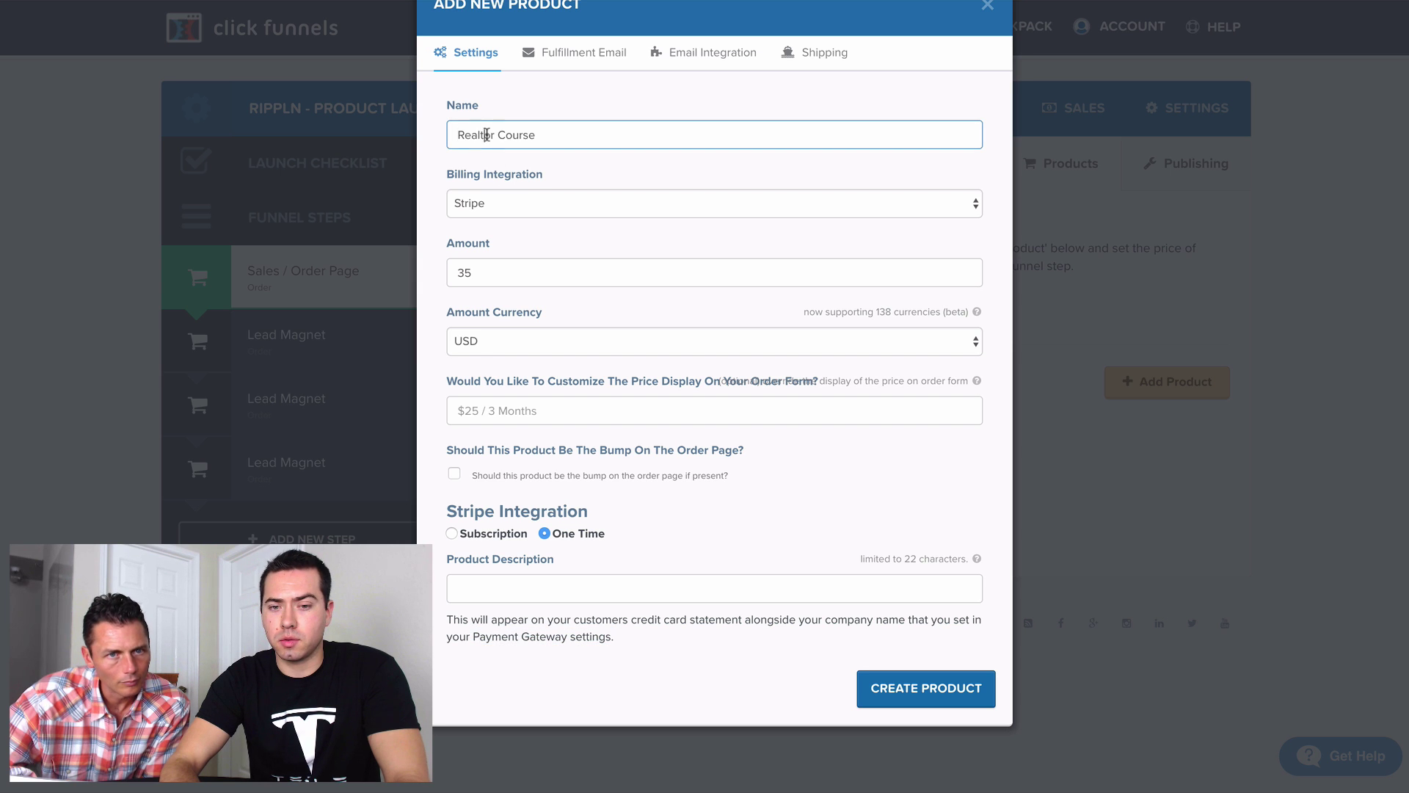
{"action": "triple_click", "coordinate": [486, 135]}
{"action": "key", "text": "ctrl+c"}
{"action": "left_click", "coordinate": [493, 587]}
{"action": "key", "text": "ctrl+v"}
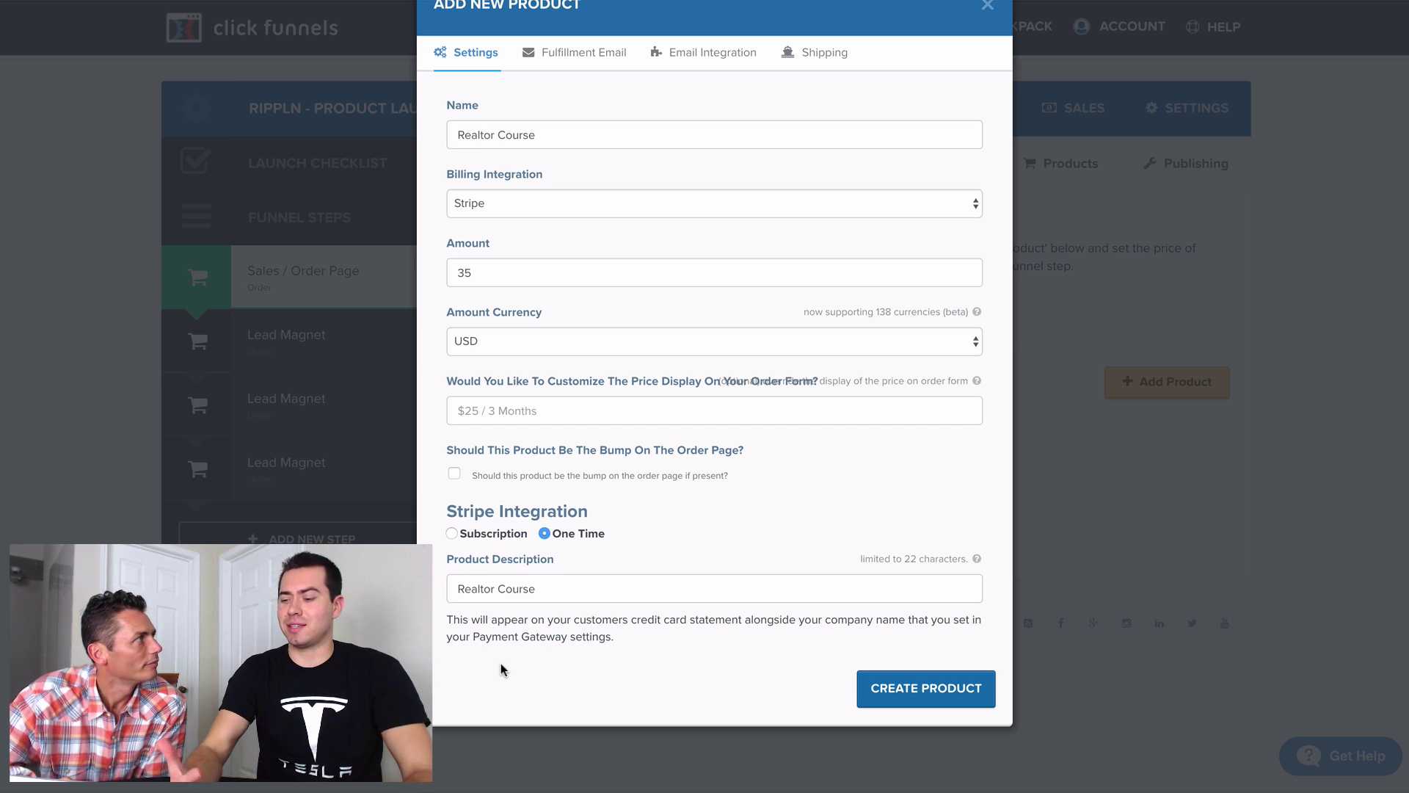
- Clear the default subject and HTML body of the product's fulfillment email
{"action": "scroll", "coordinate": [576, 663], "scroll_direction": "up", "scroll_amount": 2}
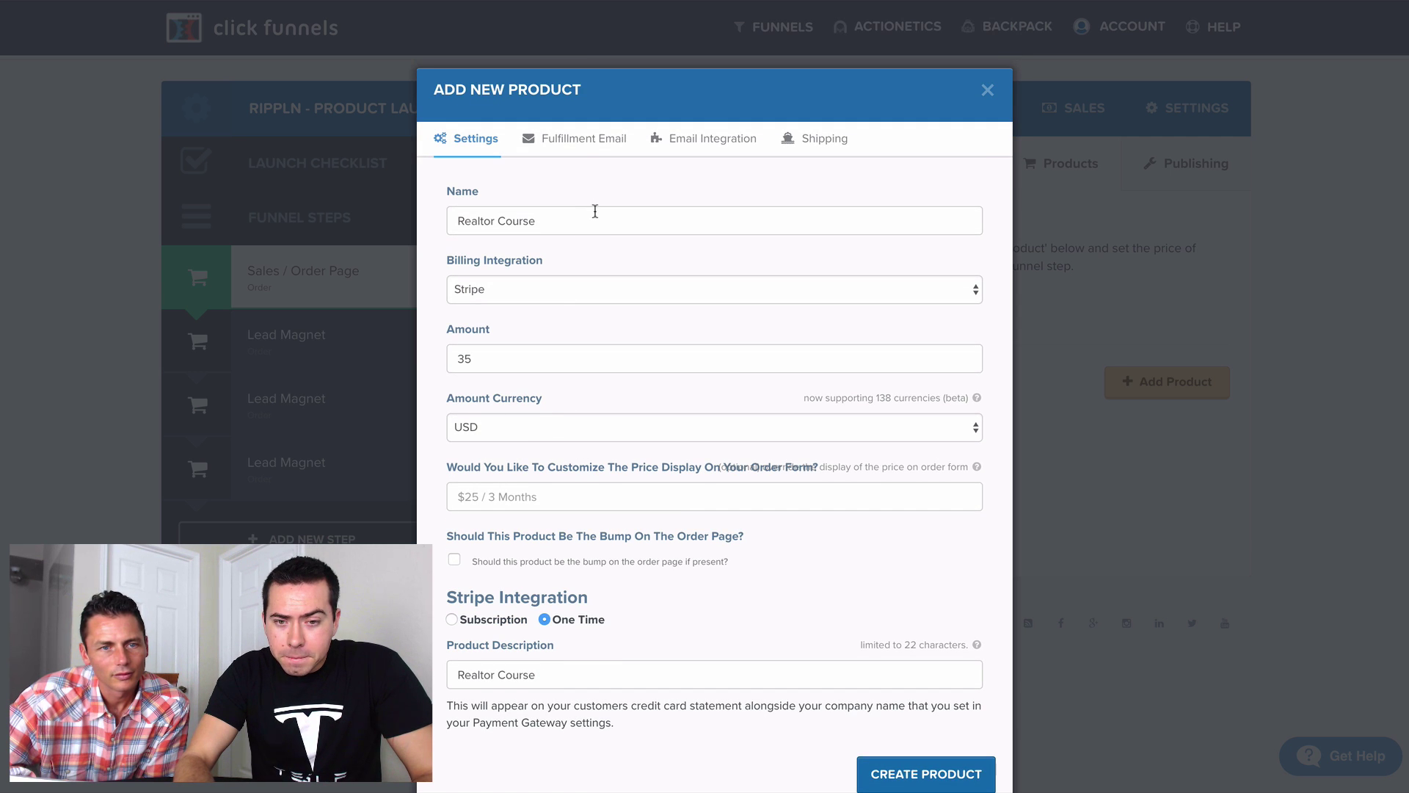
{"action": "left_click", "coordinate": [582, 140]}
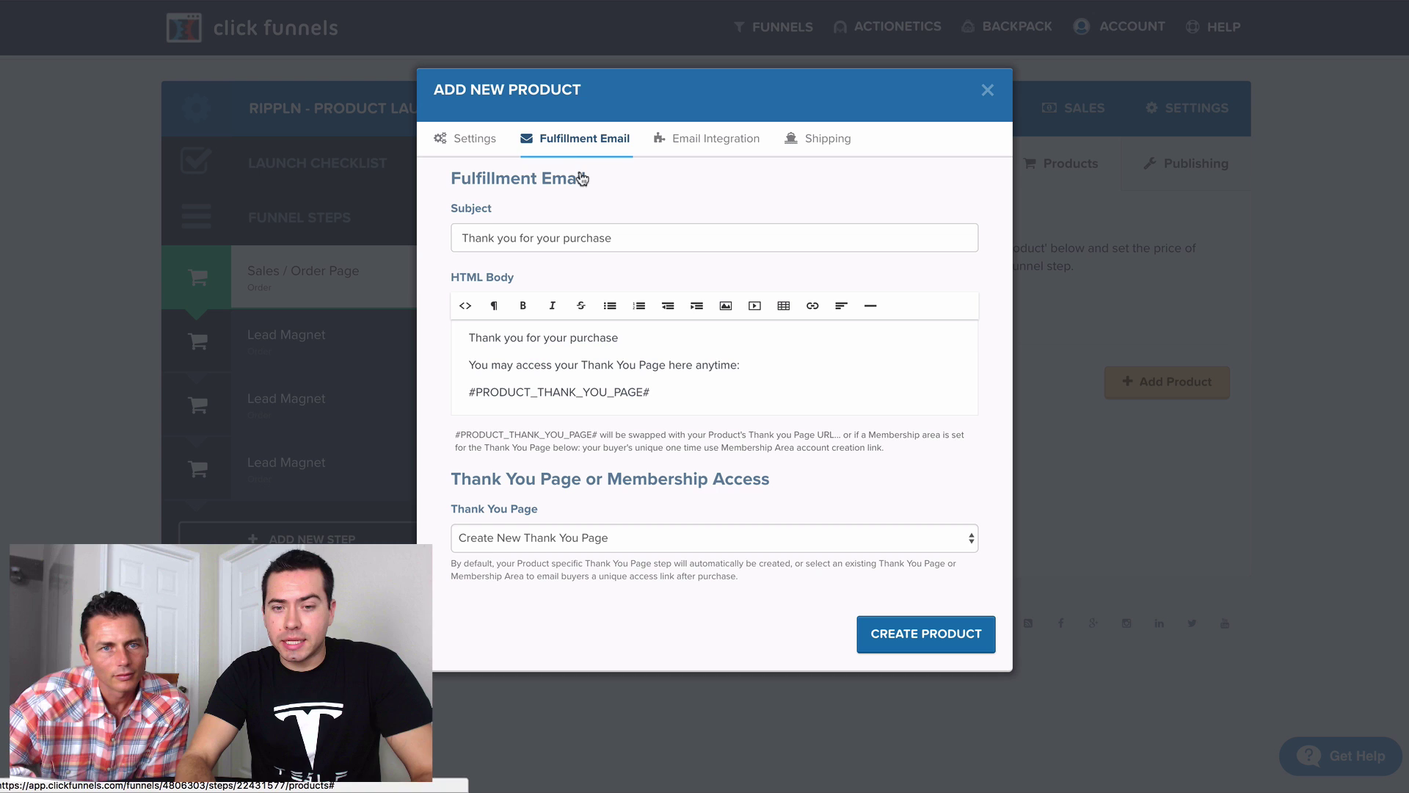
{"action": "left_click", "coordinate": [588, 239]}
{"action": "triple_click", "coordinate": [590, 239]}
{"action": "key", "text": "BackSpace"}
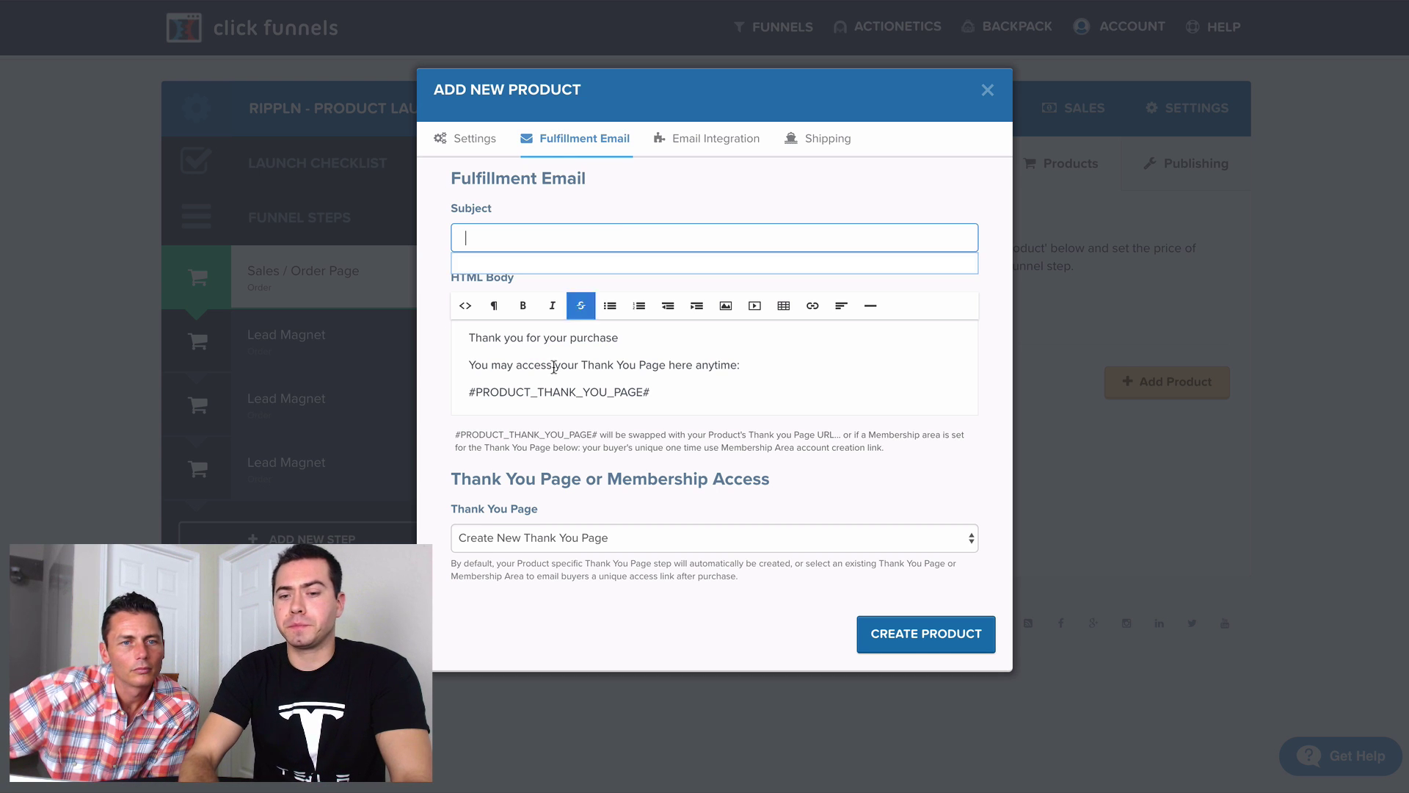
{"action": "left_click", "coordinate": [546, 391]}
{"action": "key", "text": "ctrl+a"}
{"action": "key", "text": "BackSpace"}
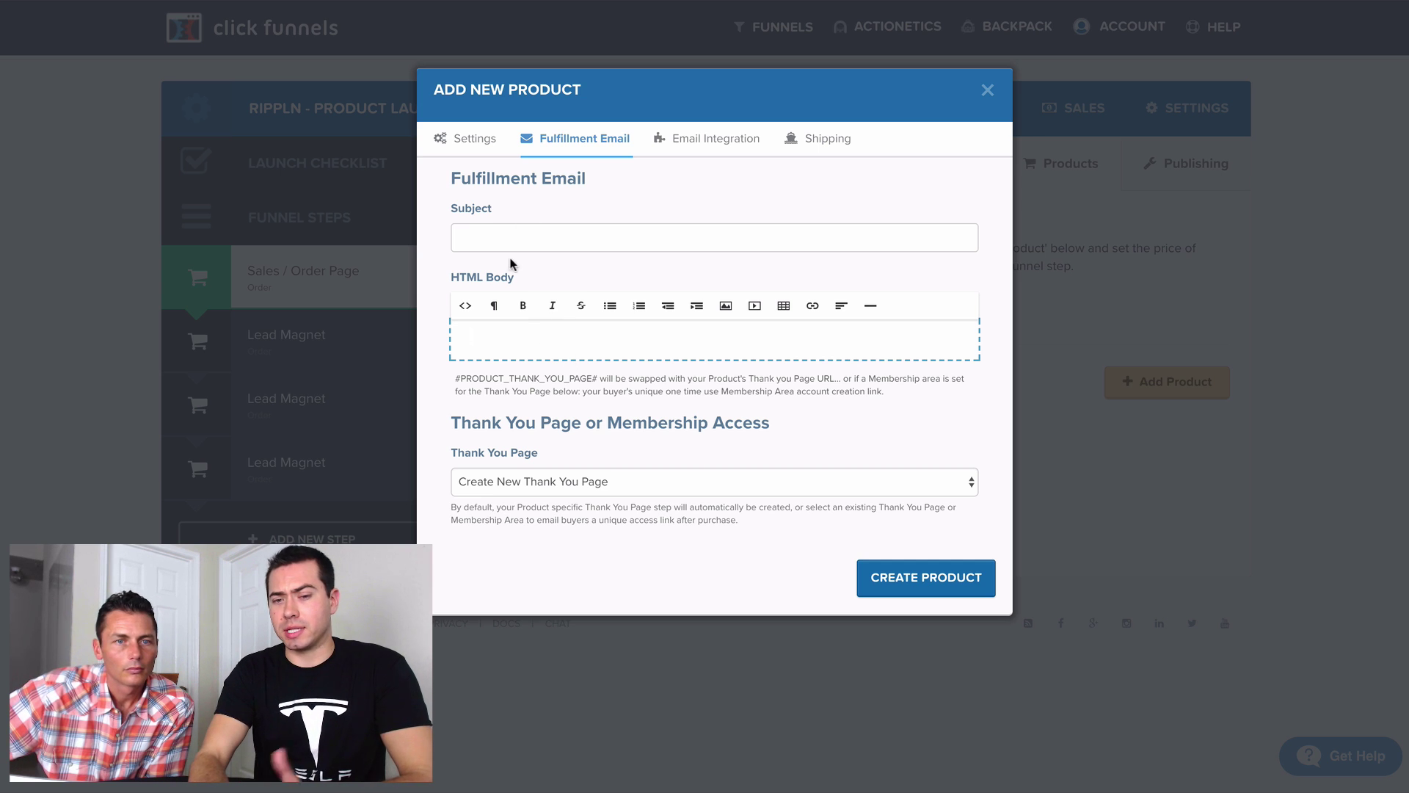
{"action": "left_click", "coordinate": [569, 246]}
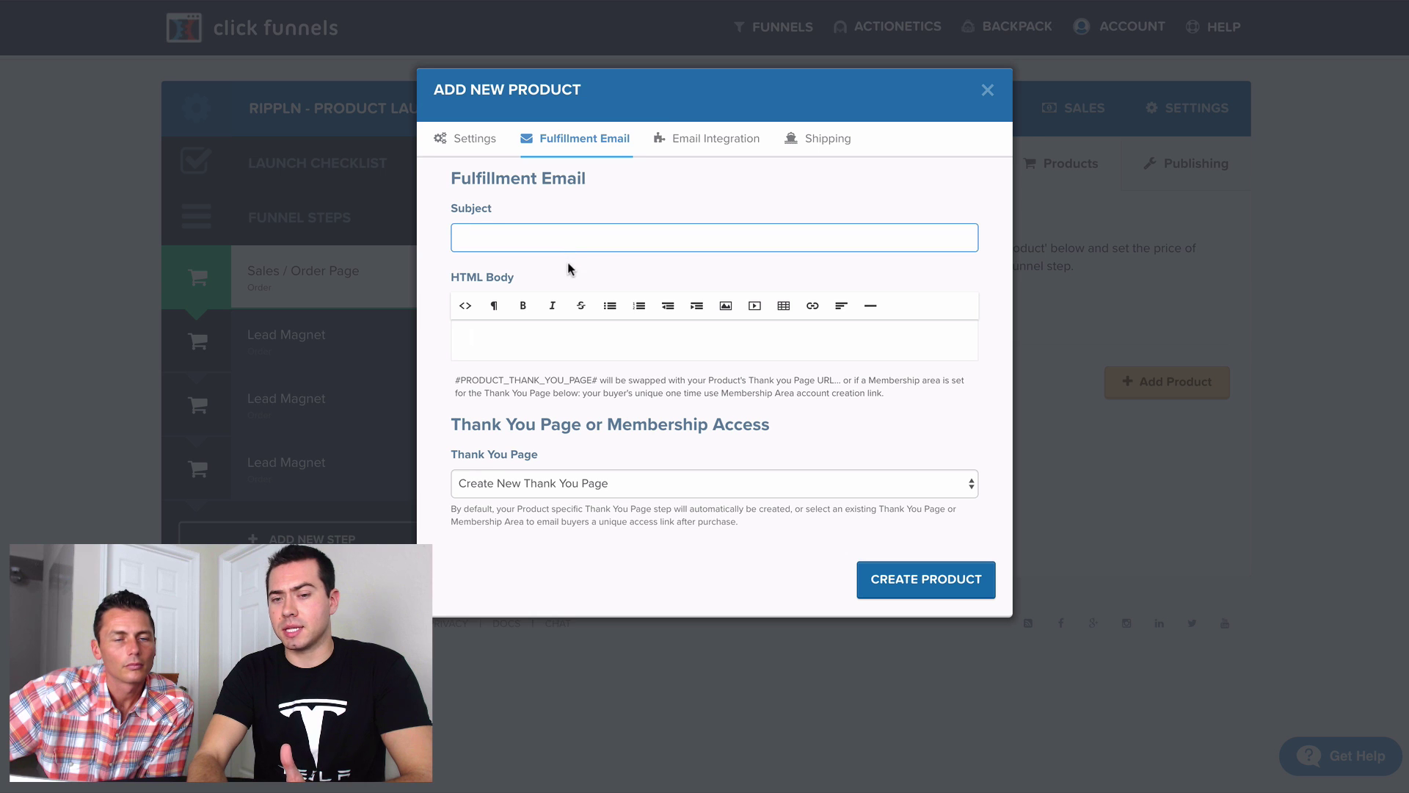
- Review the product's email integration and shipping options, and create the product
{"action": "left_click", "coordinate": [699, 146]}
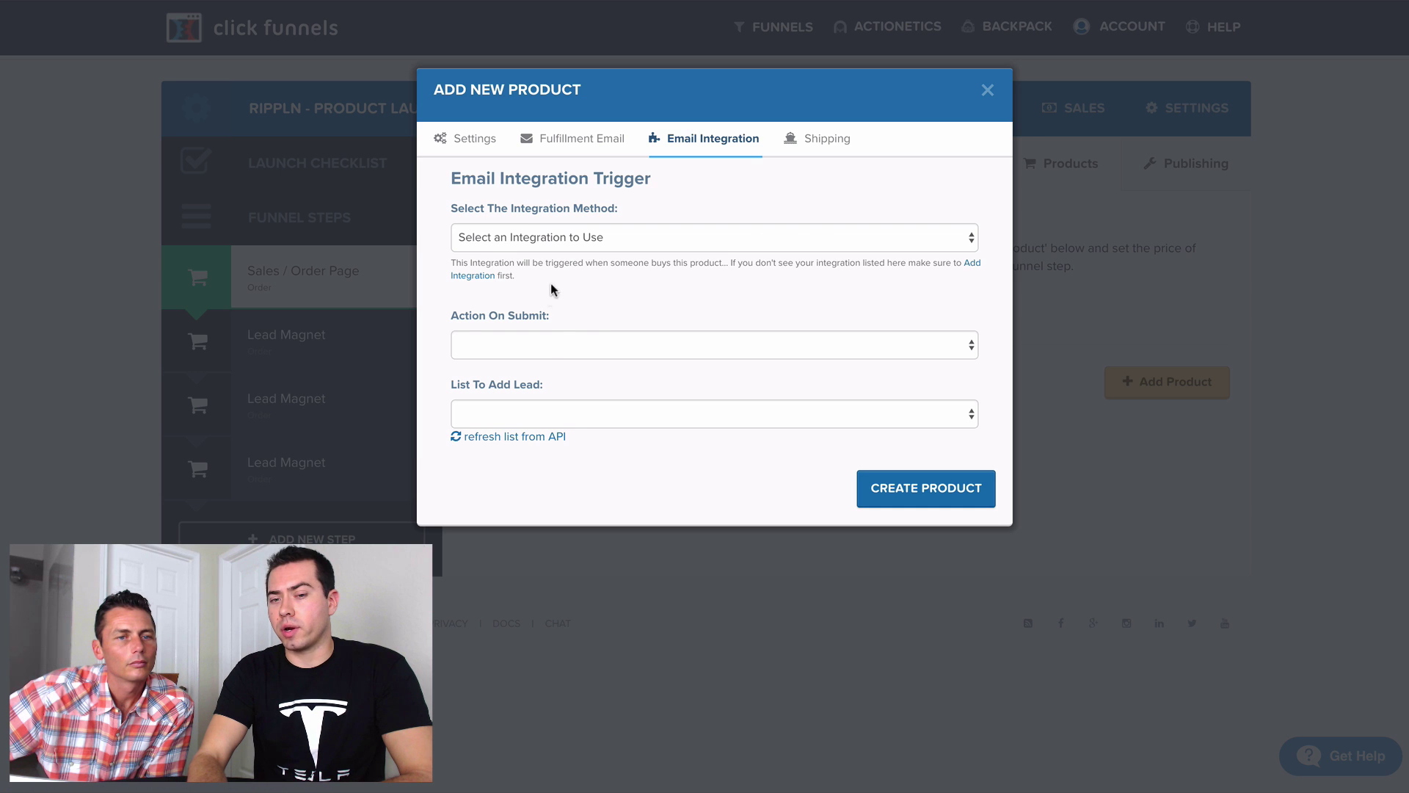
{"action": "left_click_drag", "start_coordinate": [452, 321], "coordinate": [597, 324]}
{"action": "left_click", "coordinate": [600, 325]}
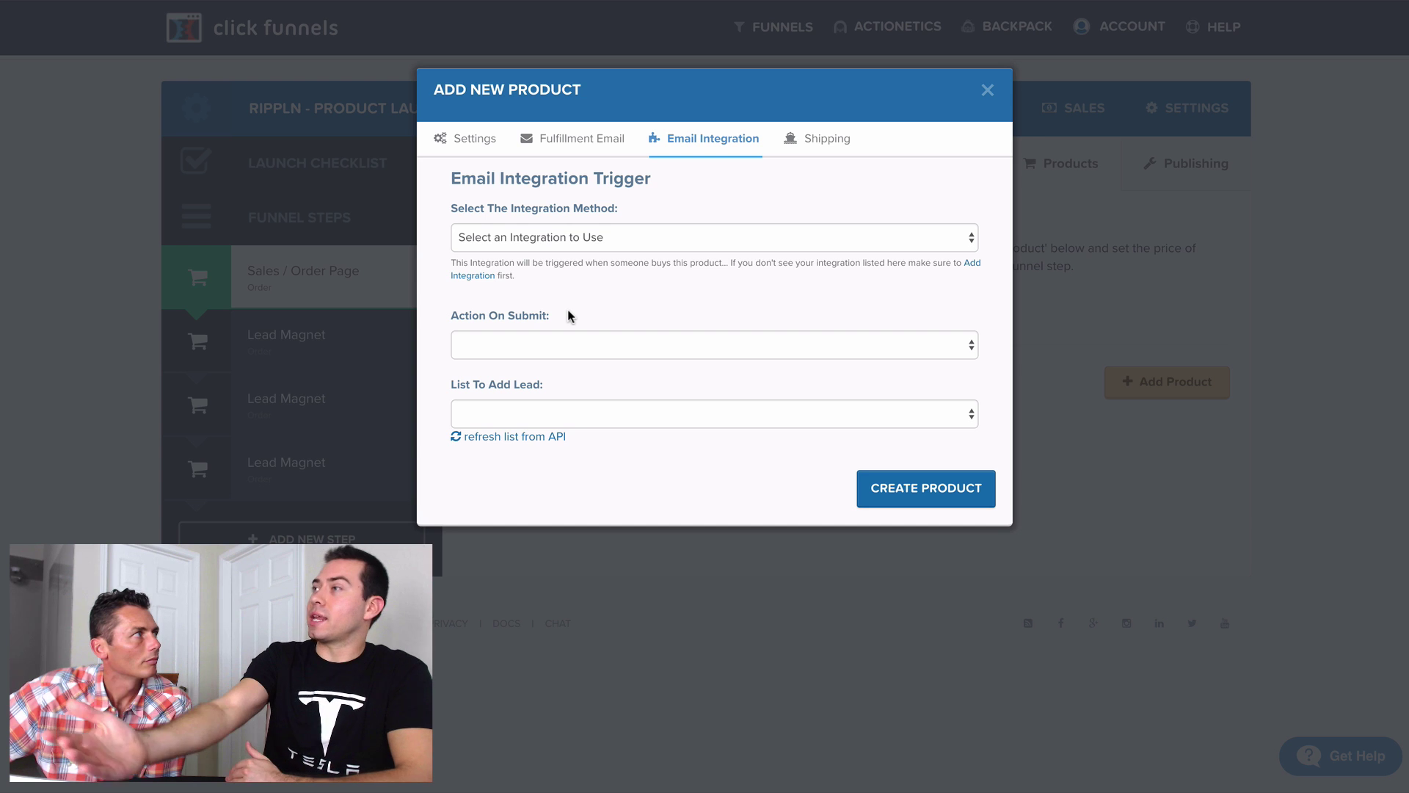
{"action": "left_click", "coordinate": [819, 141]}
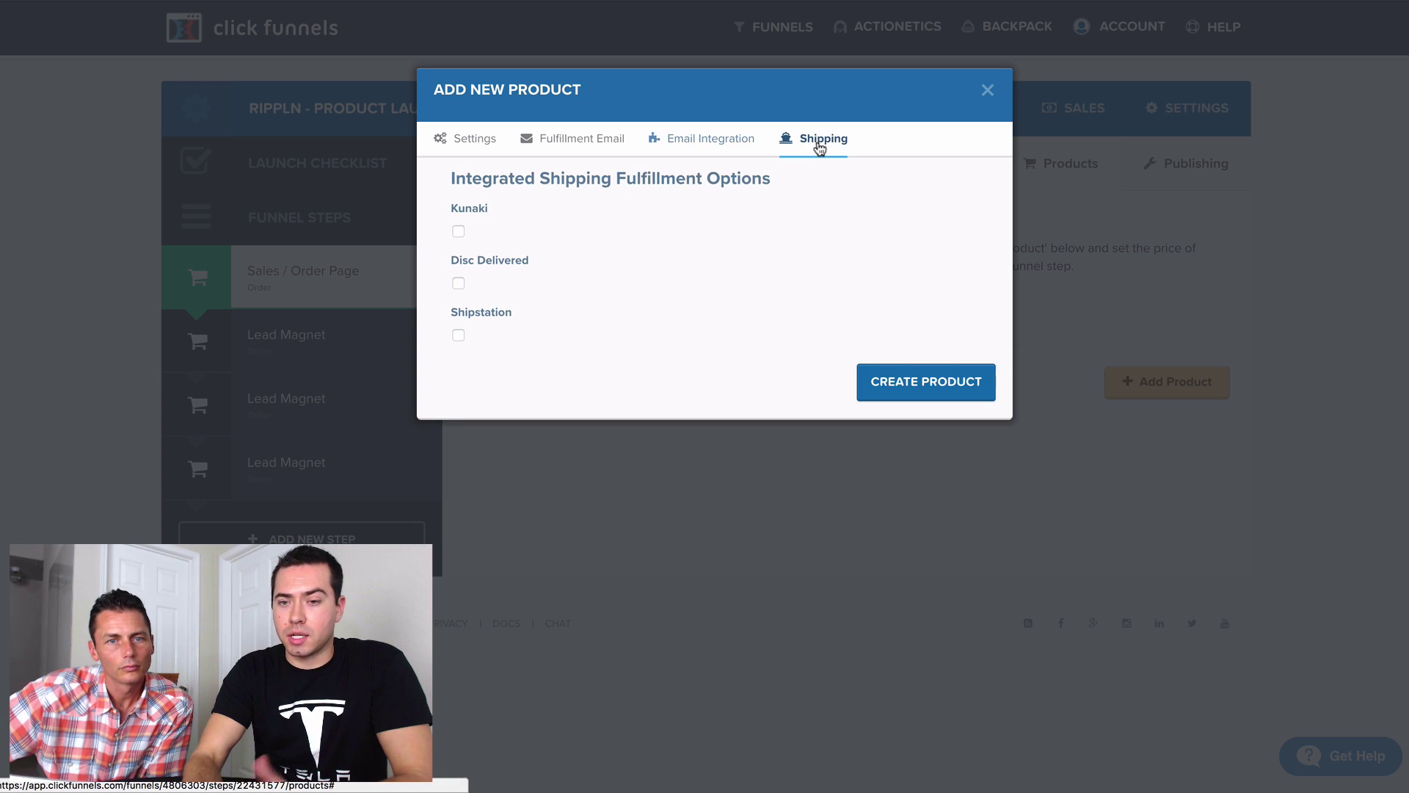
{"action": "left_click", "coordinate": [475, 140]}
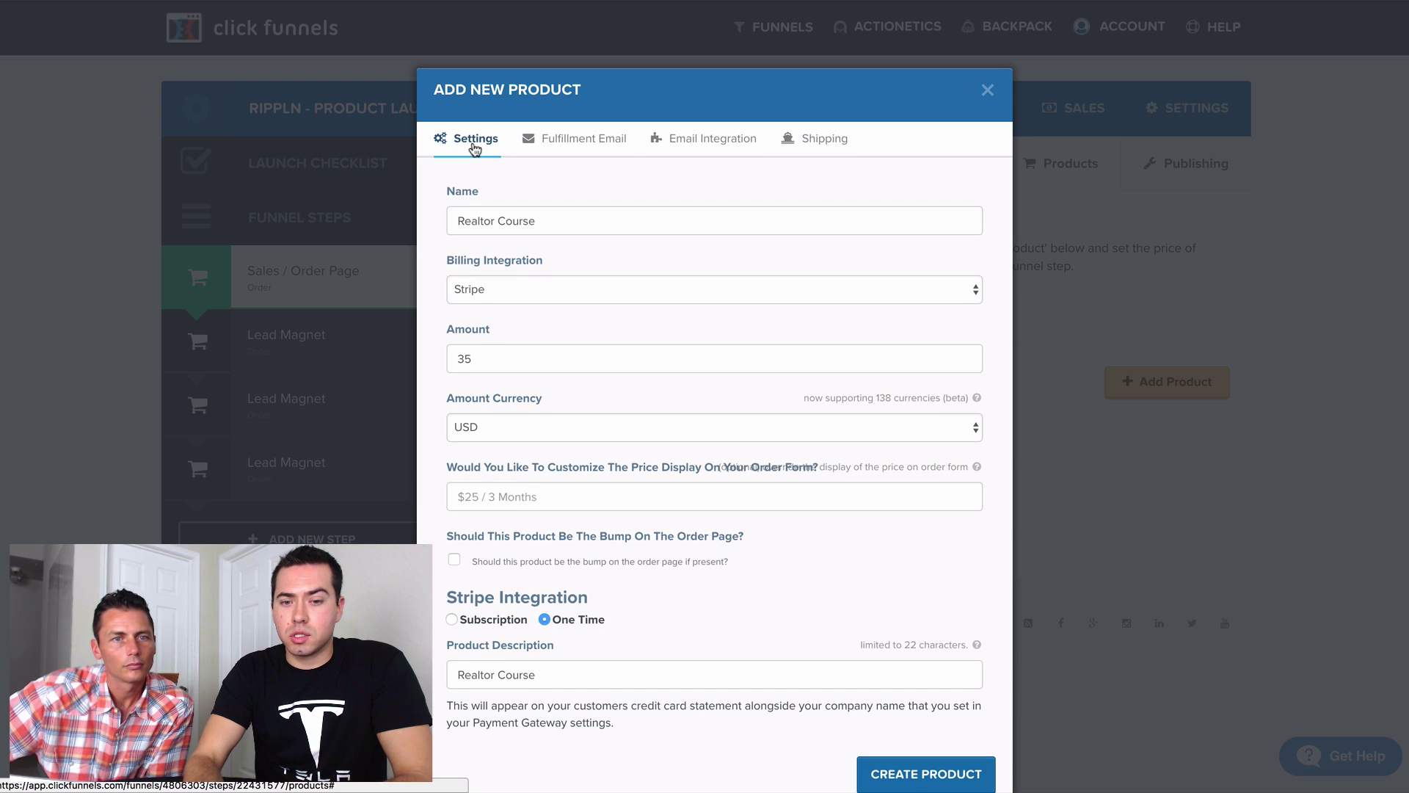
{"action": "scroll", "coordinate": [796, 608], "scroll_direction": "down", "scroll_amount": 2}
{"action": "left_click", "coordinate": [932, 699]}
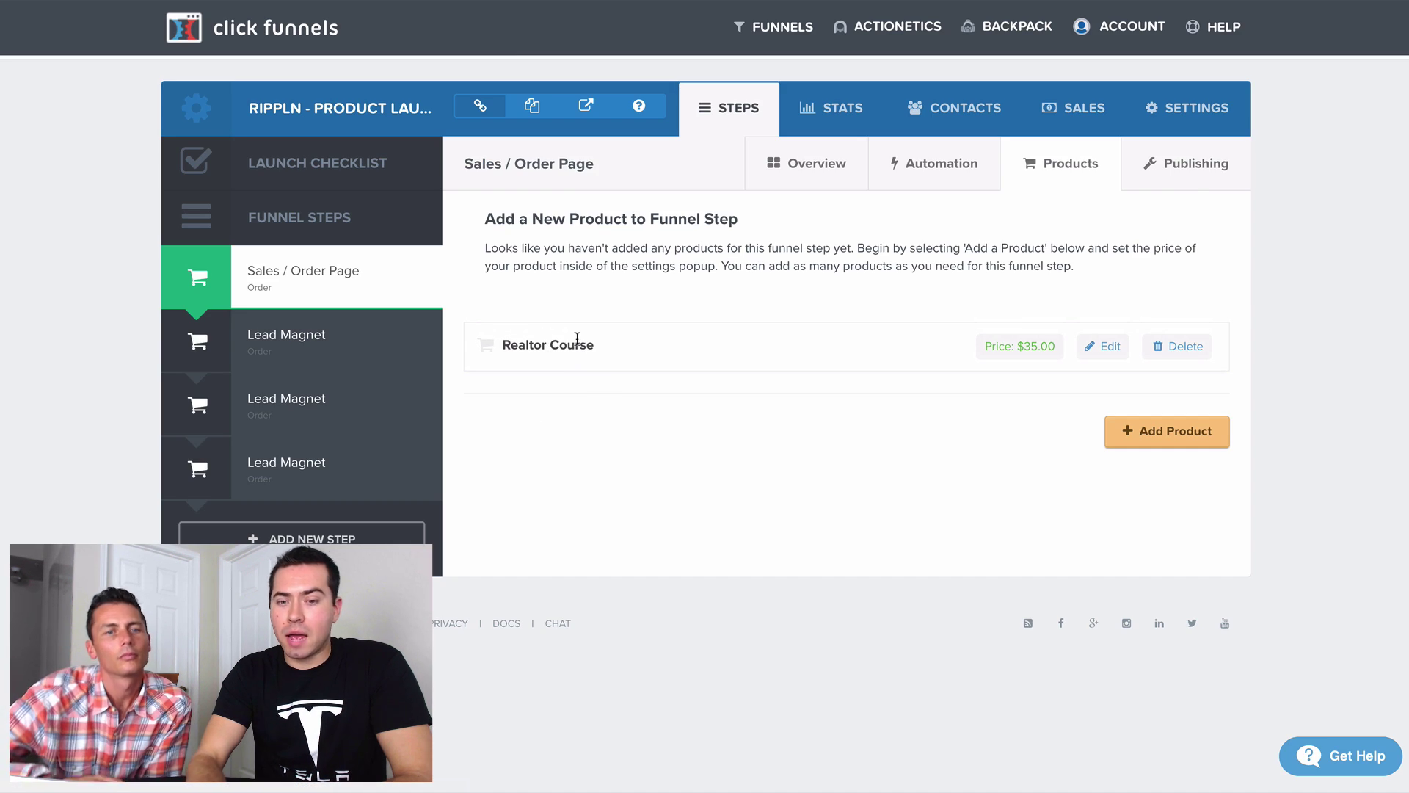
- Open the live funnel page in an incognito window and select the Realtor Course item at check out
{"action": "right_click", "coordinate": [585, 107]}
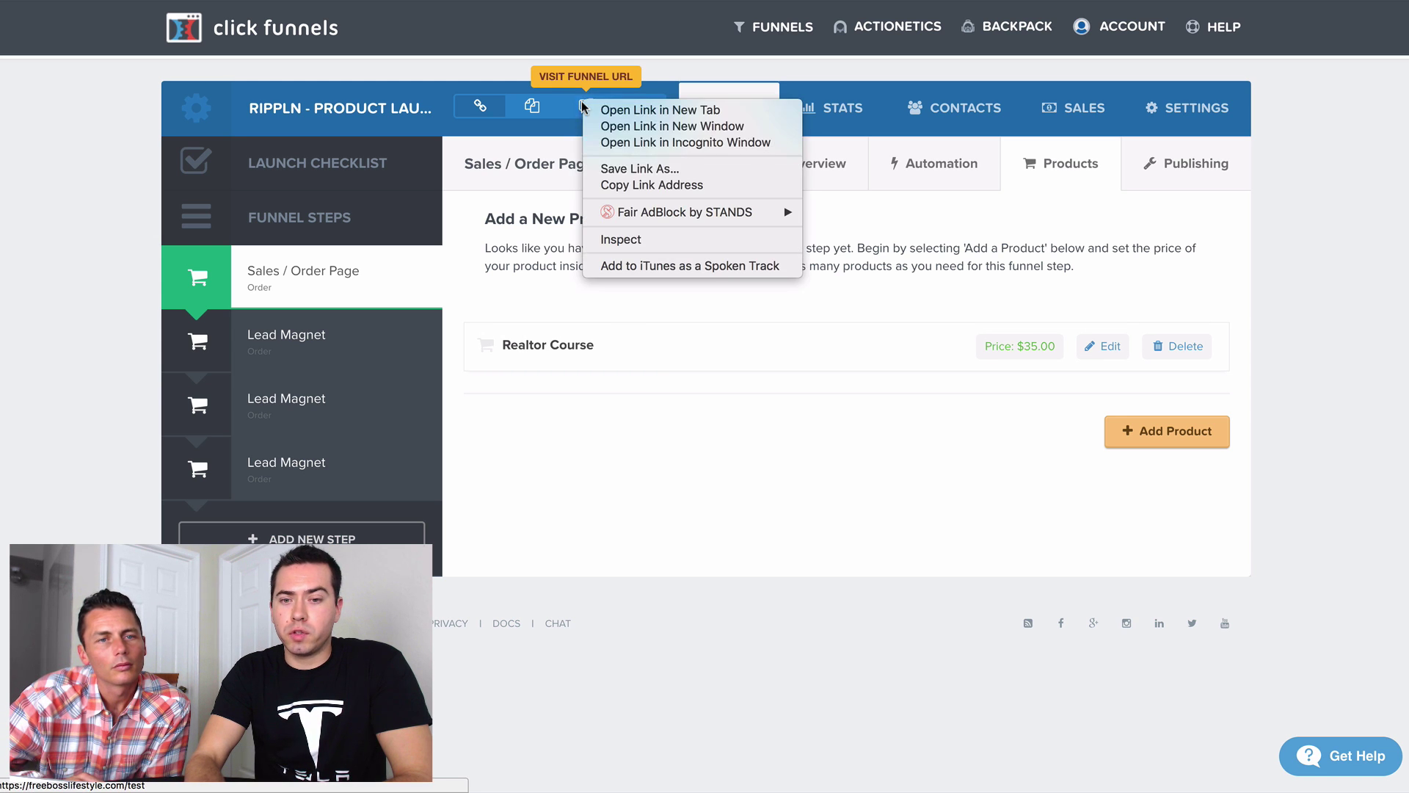
{"action": "left_click", "coordinate": [619, 144]}
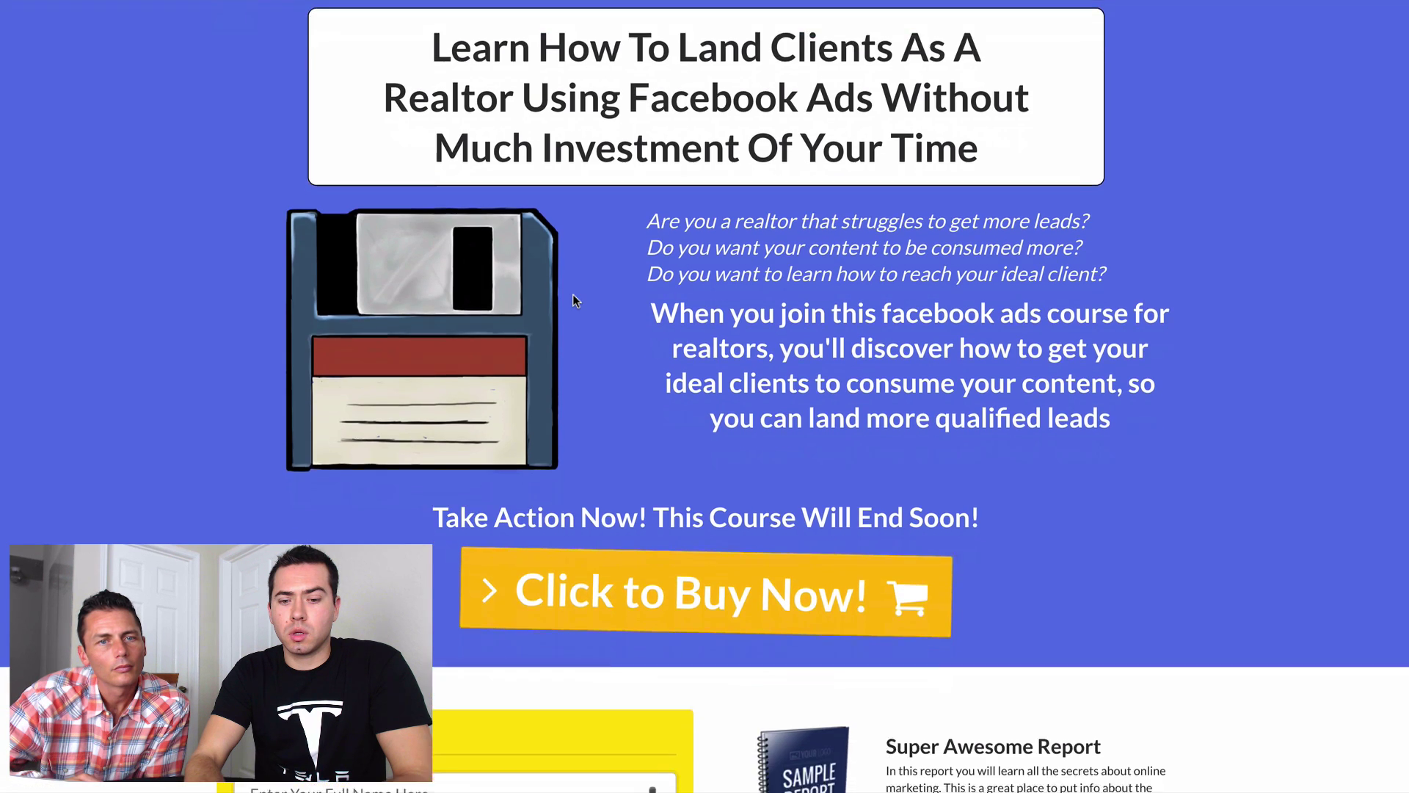
{"action": "scroll", "coordinate": [572, 294], "scroll_direction": "down", "scroll_amount": 10}
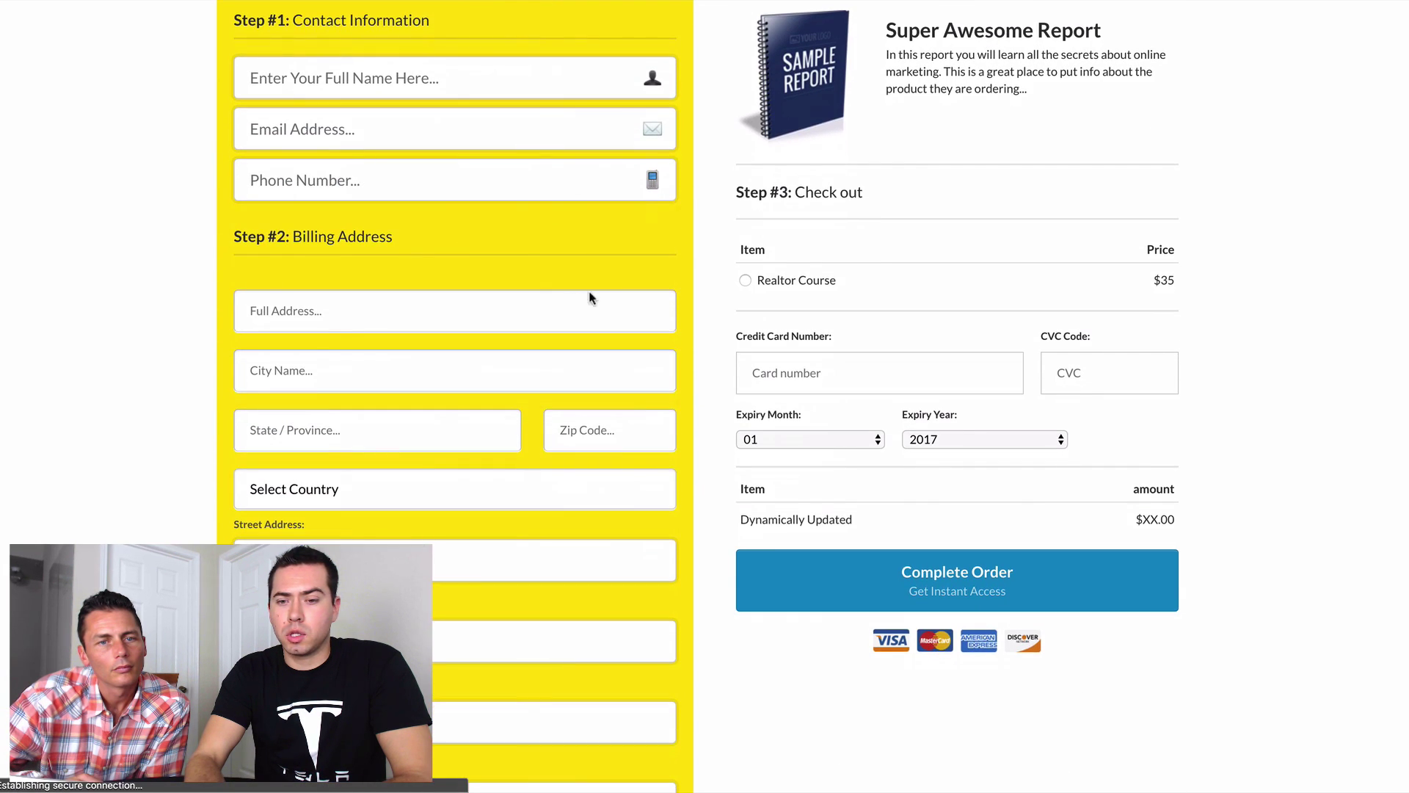
{"action": "left_click", "coordinate": [792, 281]}
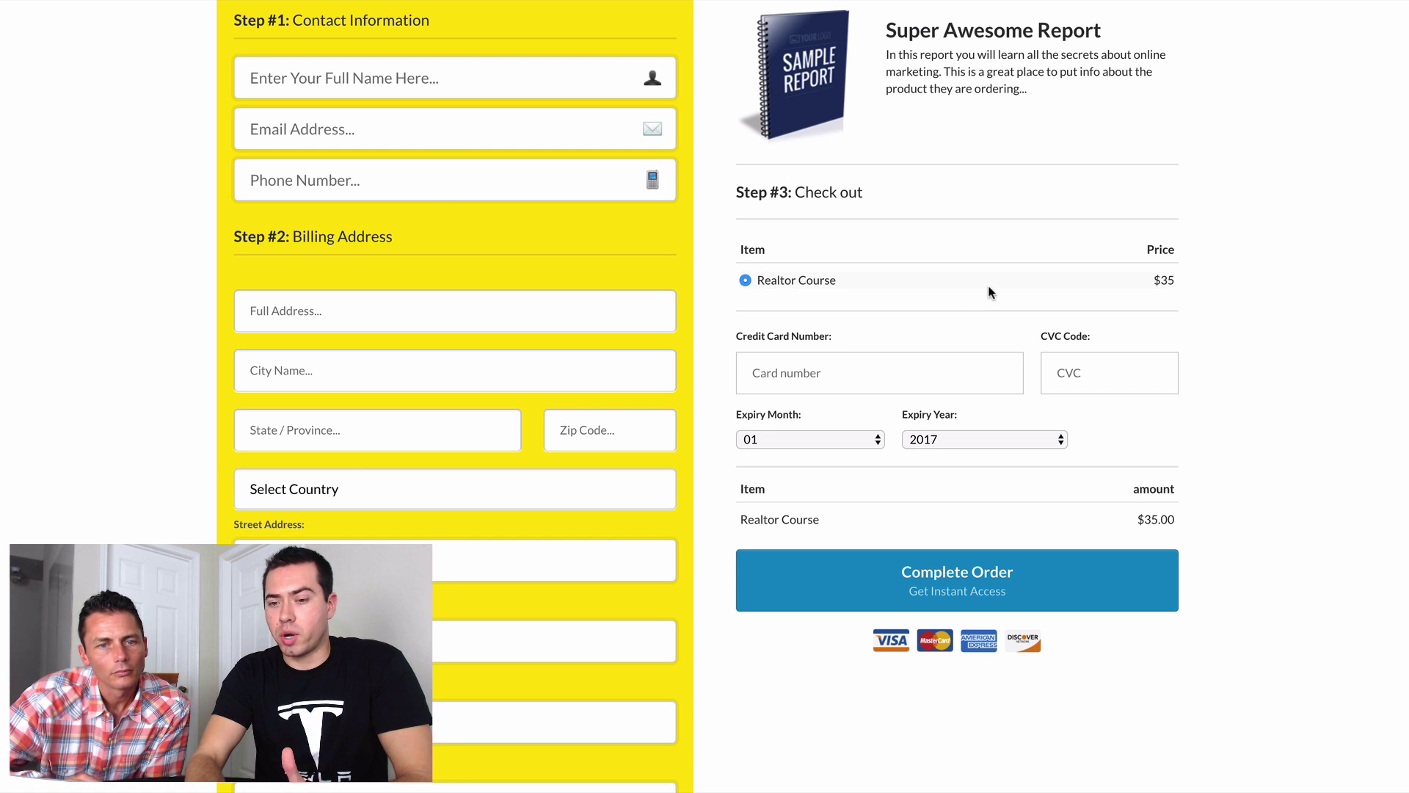
- Examine the live page's order summary, card fields, contact and billing address form, and sales section
{"action": "scroll", "coordinate": [991, 292], "scroll_direction": "down", "scroll_amount": 1}
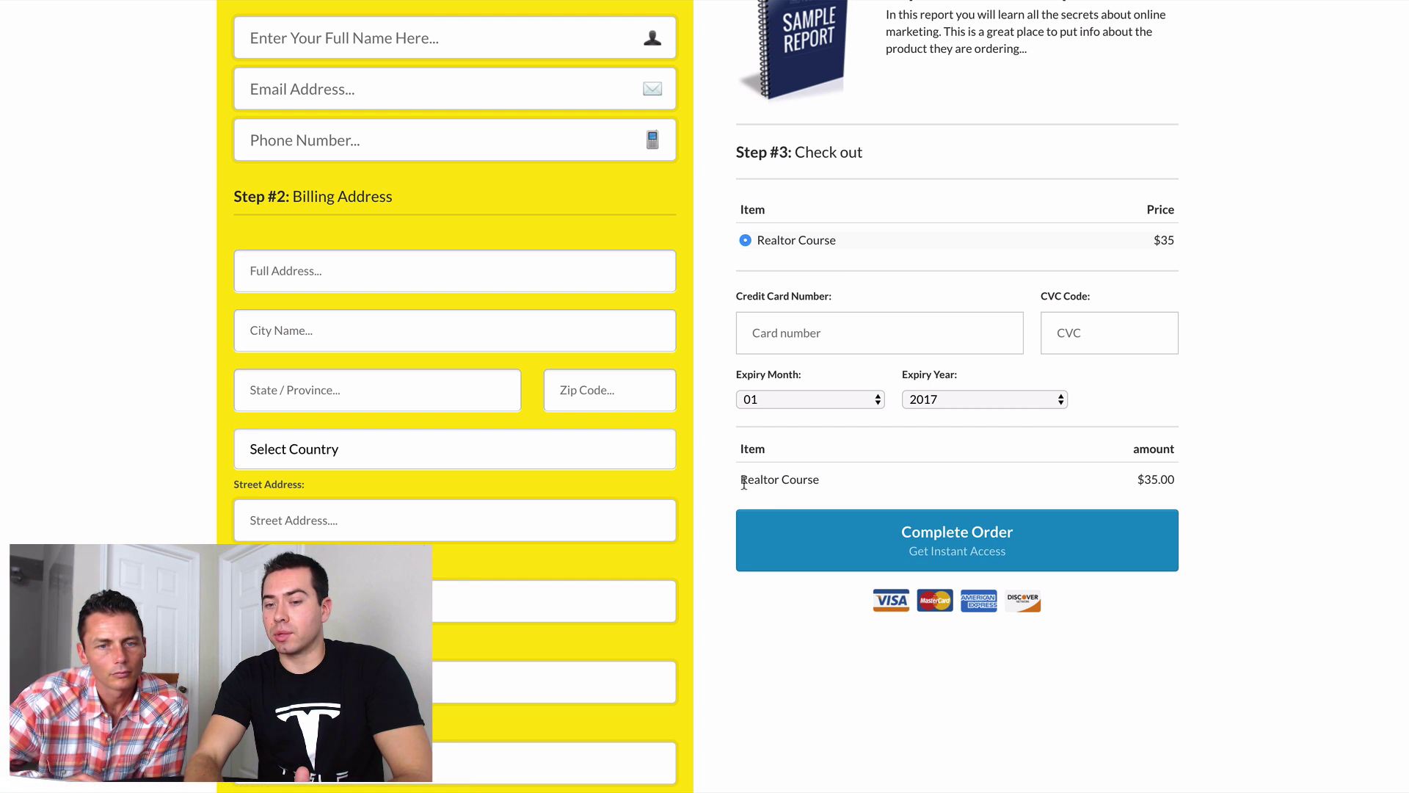
{"action": "left_click_drag", "start_coordinate": [741, 482], "coordinate": [900, 481]}
{"action": "left_click_drag", "start_coordinate": [1136, 481], "coordinate": [1177, 480]}
{"action": "left_click", "coordinate": [1172, 481]}
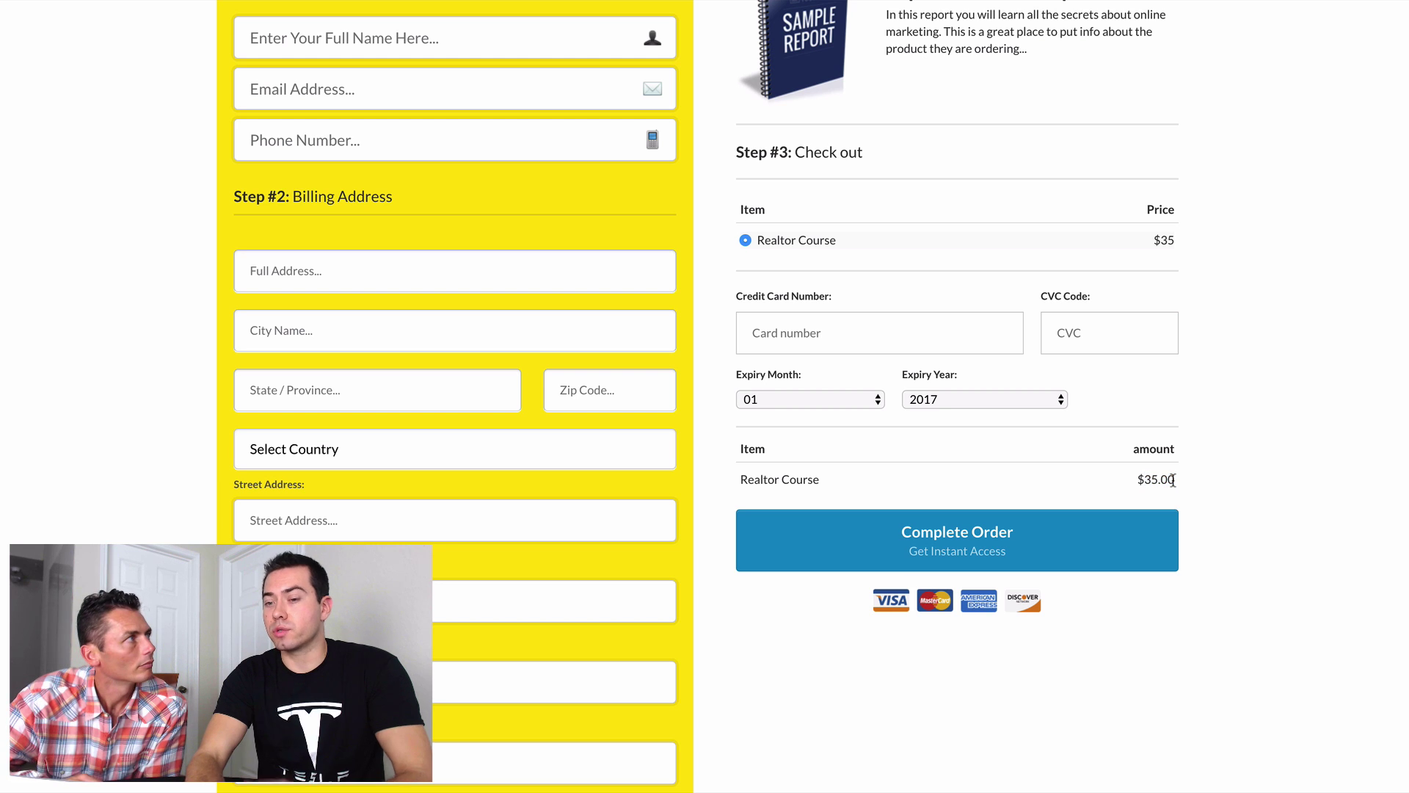
{"action": "left_click", "coordinate": [808, 338]}
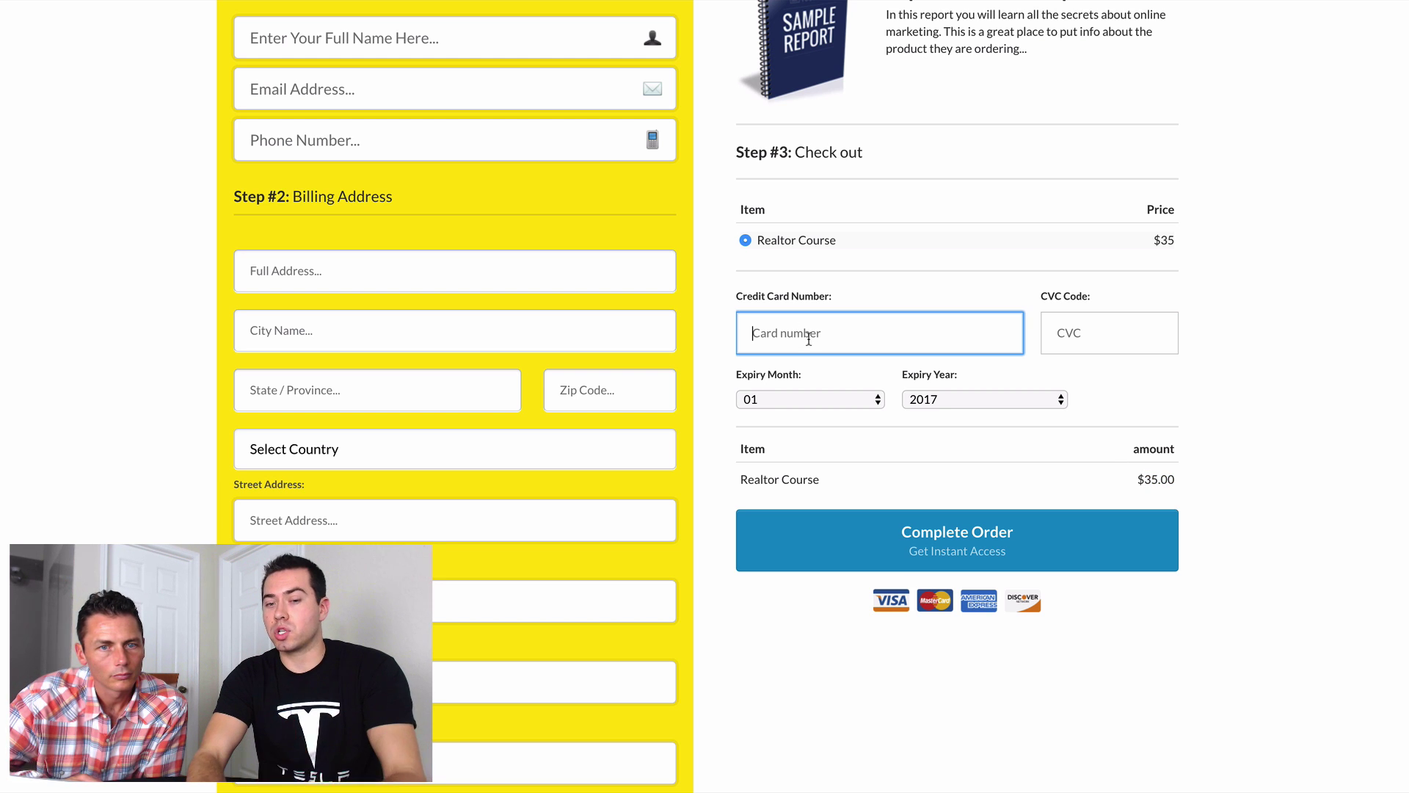
{"action": "scroll", "coordinate": [418, 200], "scroll_direction": "up", "scroll_amount": 1}
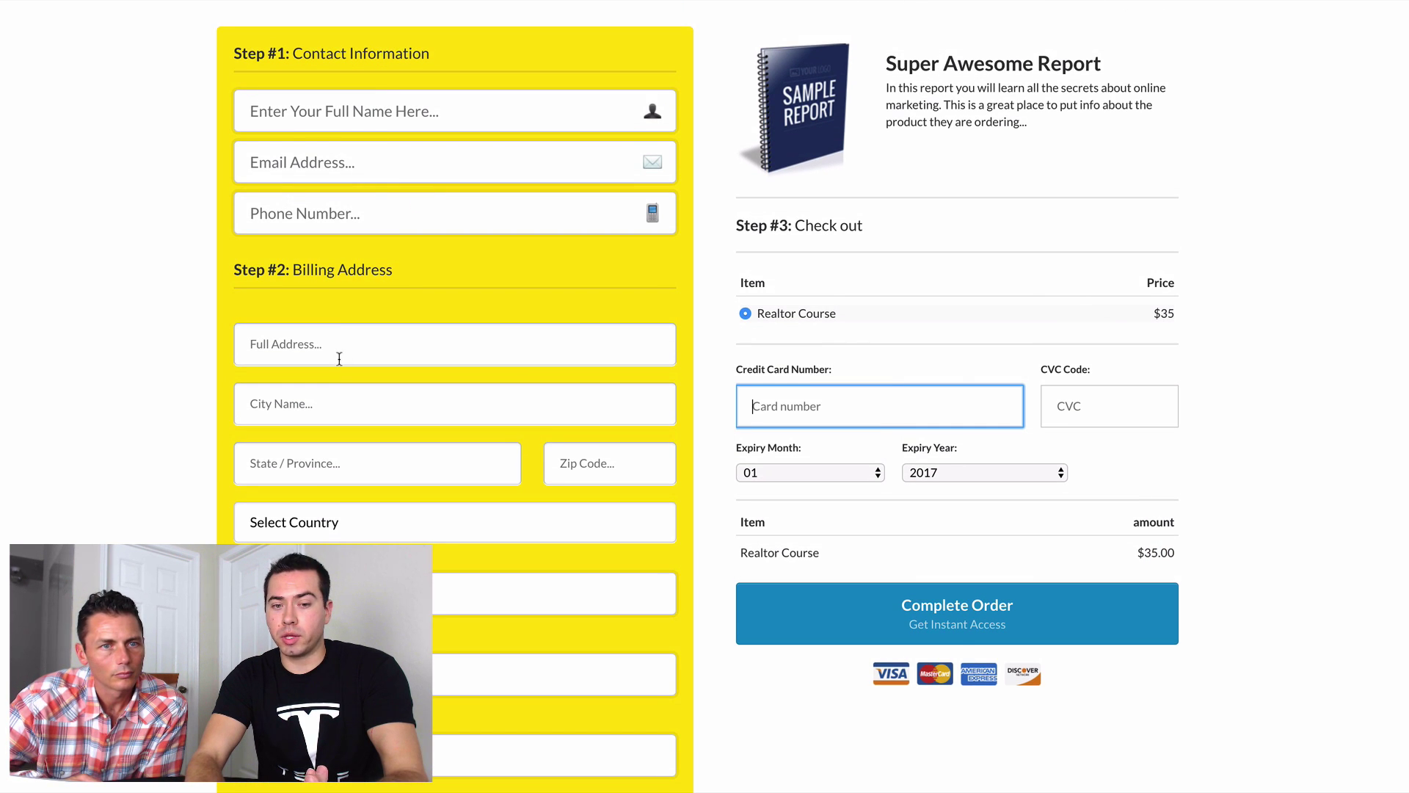
{"action": "scroll", "coordinate": [312, 412], "scroll_direction": "down", "scroll_amount": 5}
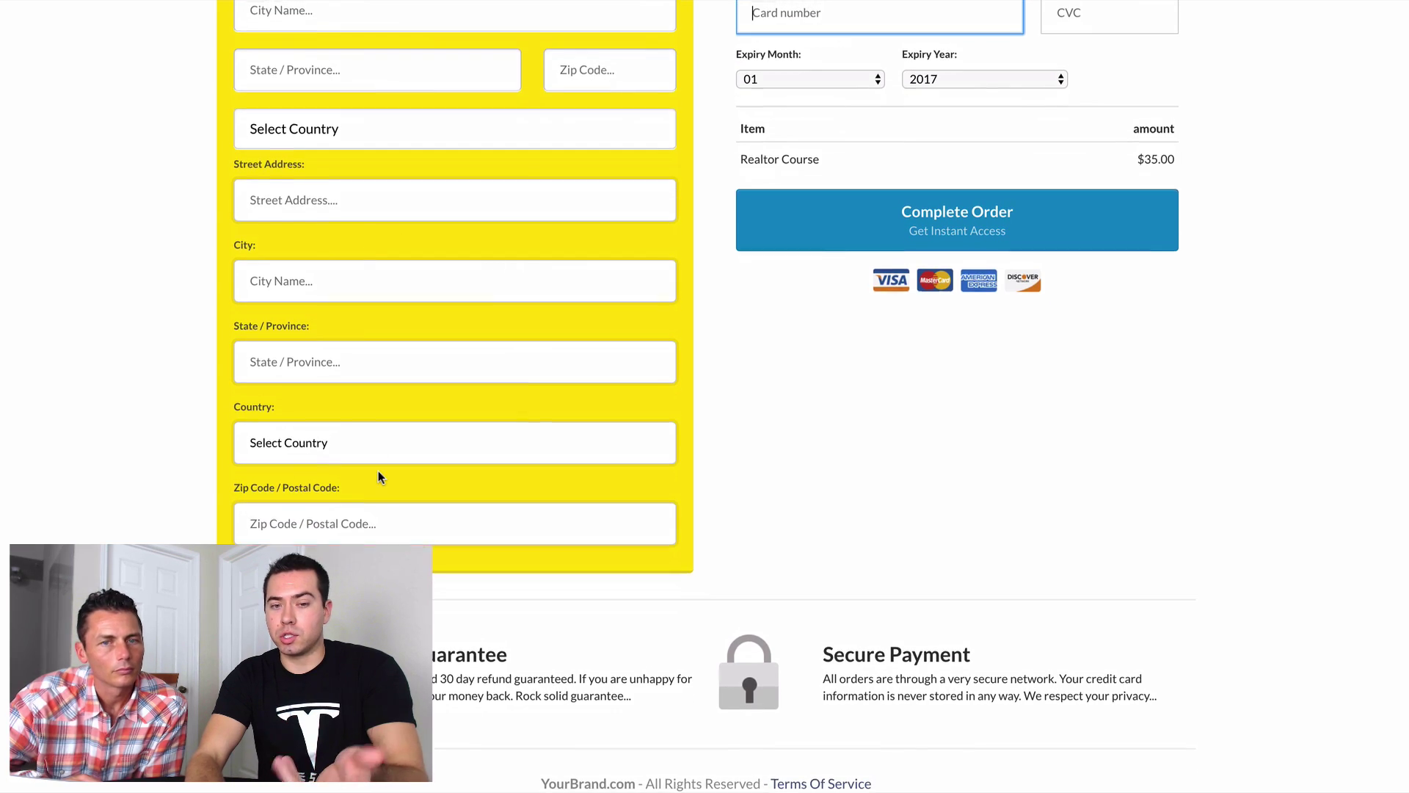
{"action": "scroll", "coordinate": [377, 469], "scroll_direction": "up", "scroll_amount": 4}
{"action": "scroll", "coordinate": [379, 471], "scroll_direction": "up", "scroll_amount": 9}
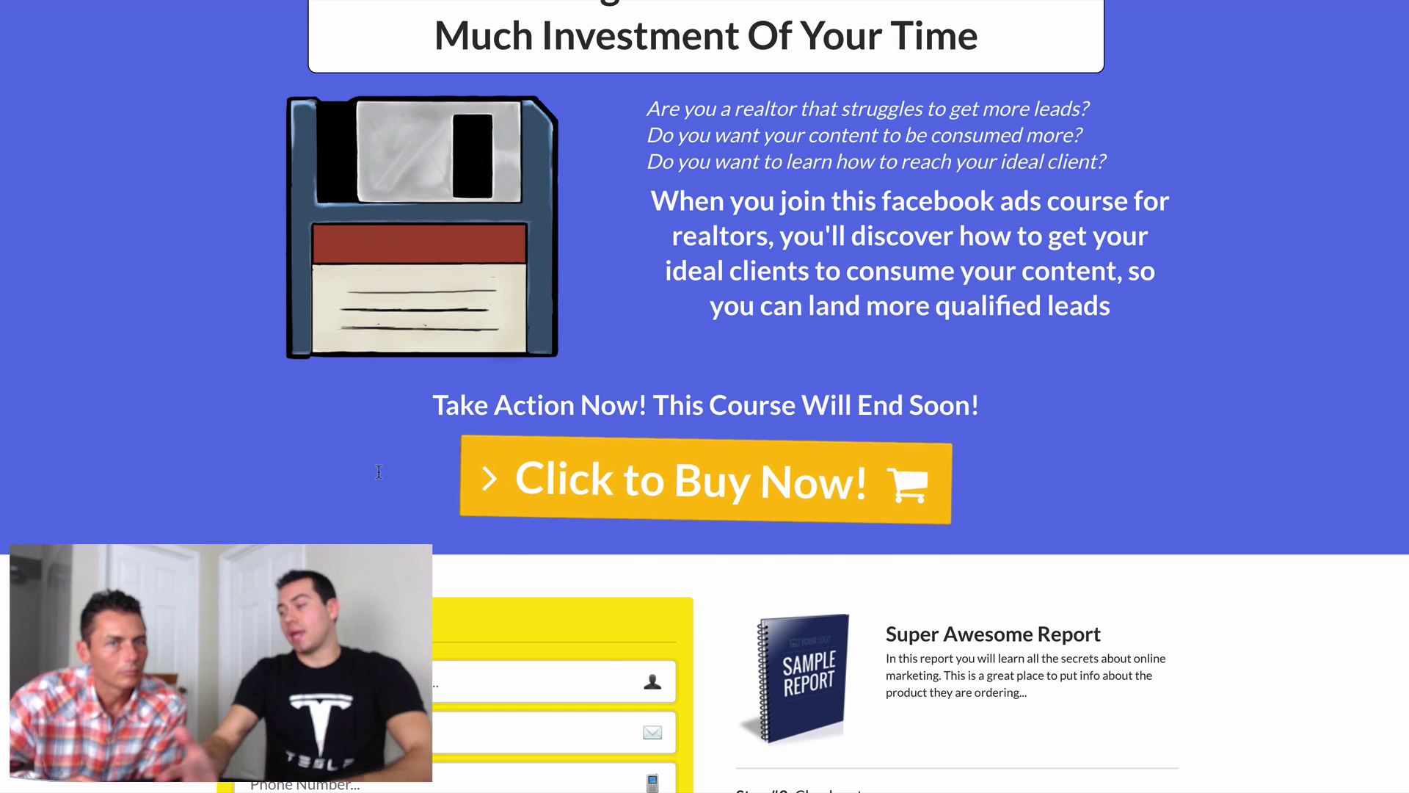
{"action": "scroll", "coordinate": [379, 471], "scroll_direction": "down", "scroll_amount": 6}
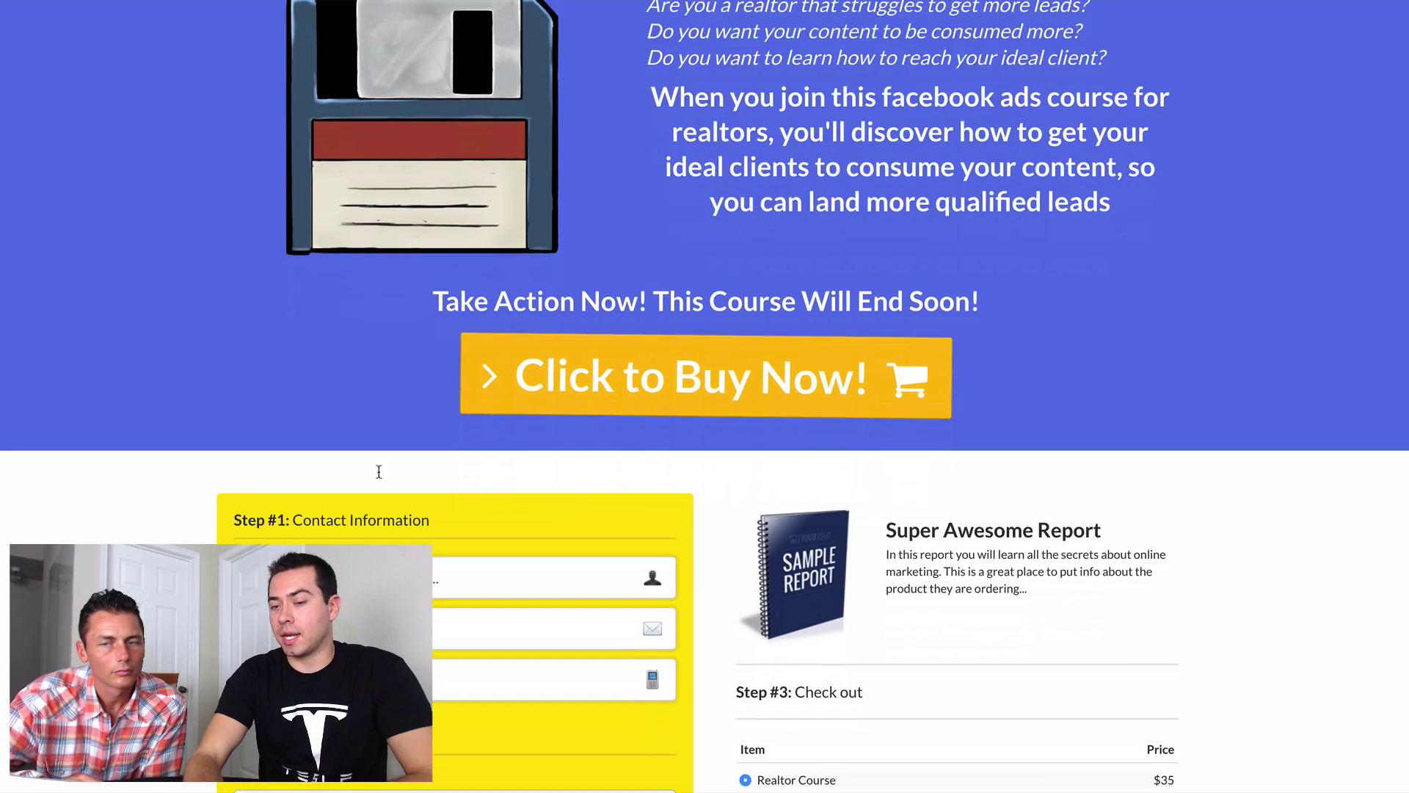
{"action": "scroll", "coordinate": [1173, 512], "scroll_direction": "down", "scroll_amount": 2}
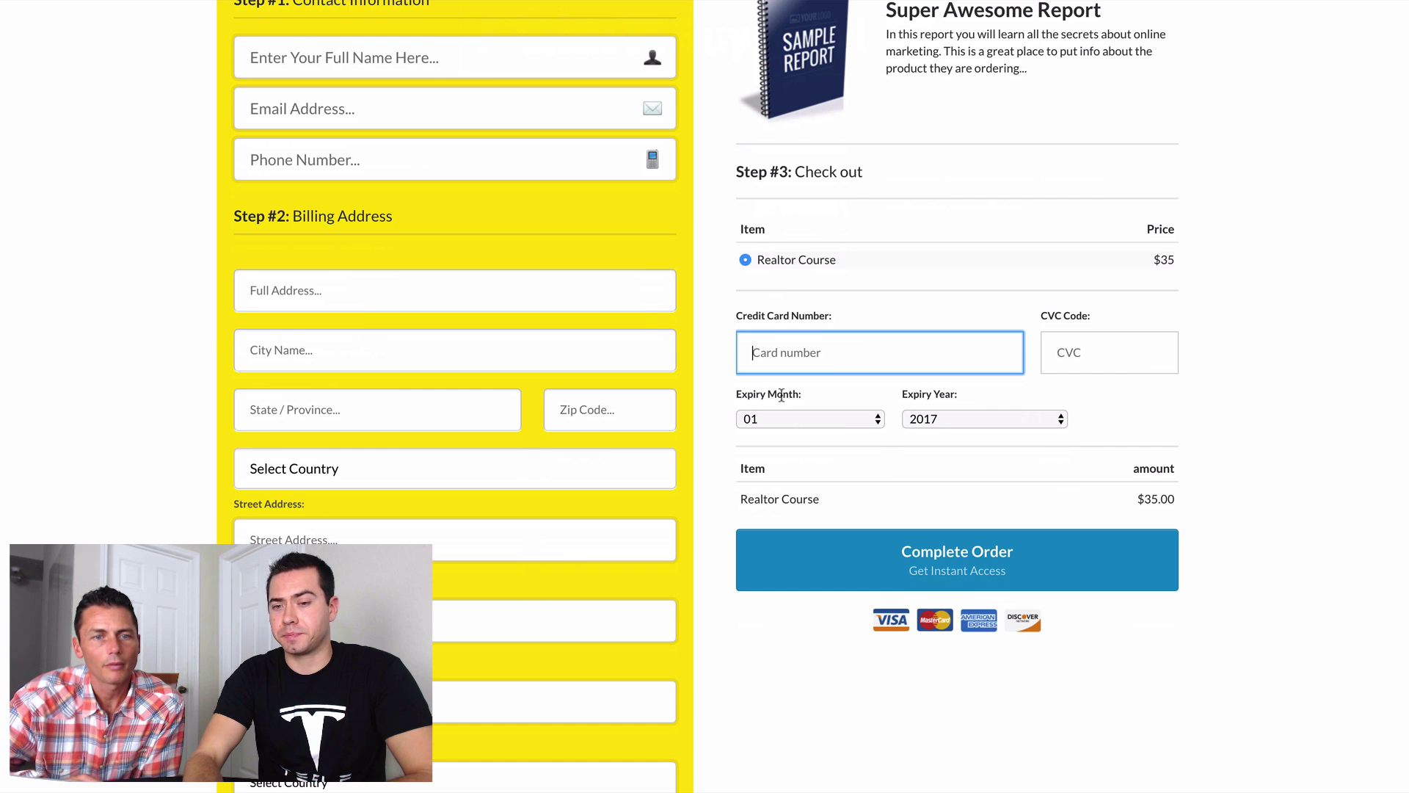
{"action": "left_click", "coordinate": [717, 392]}
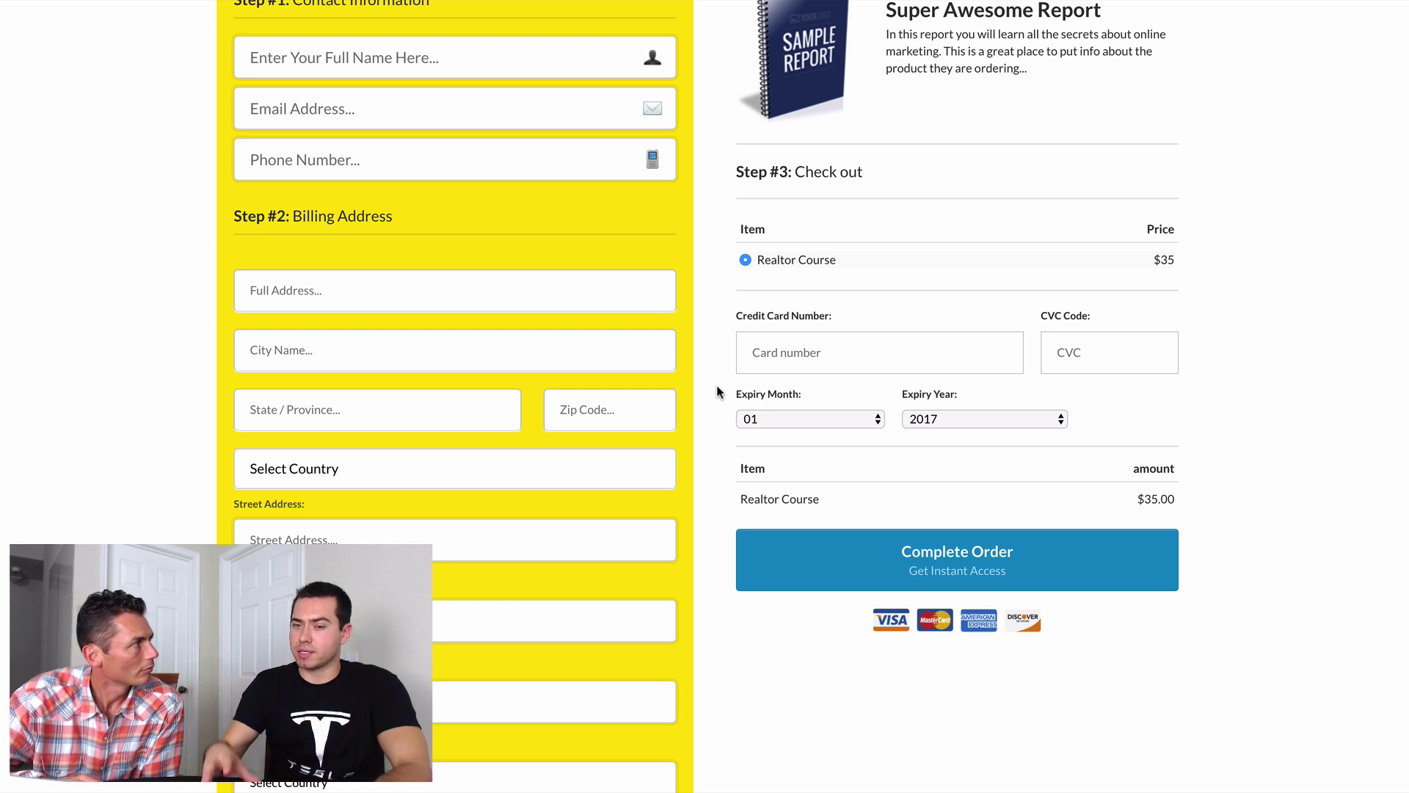
{"action": "scroll", "coordinate": [719, 393], "scroll_direction": "up", "scroll_amount": 3}
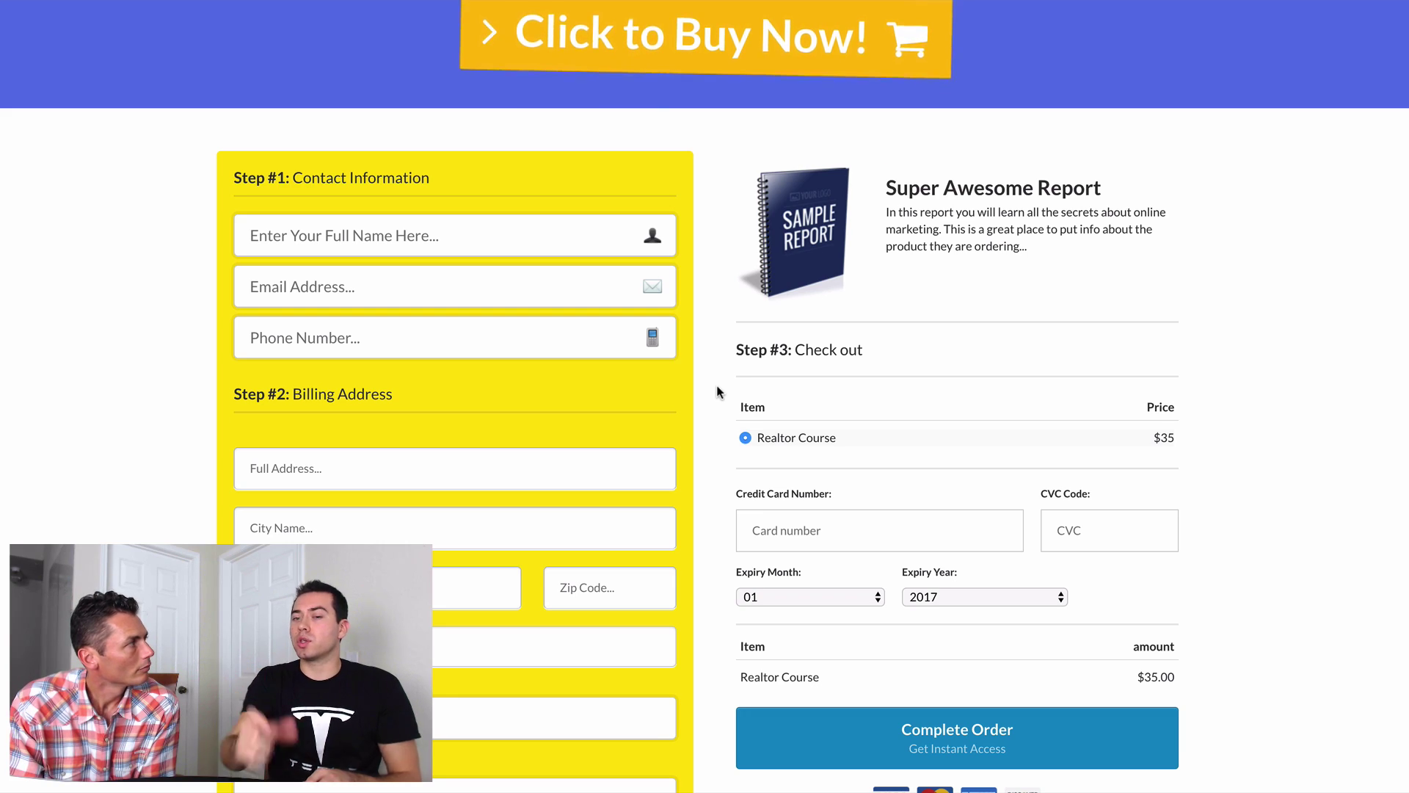
{"action": "scroll", "coordinate": [896, 675], "scroll_direction": "down", "scroll_amount": 1}
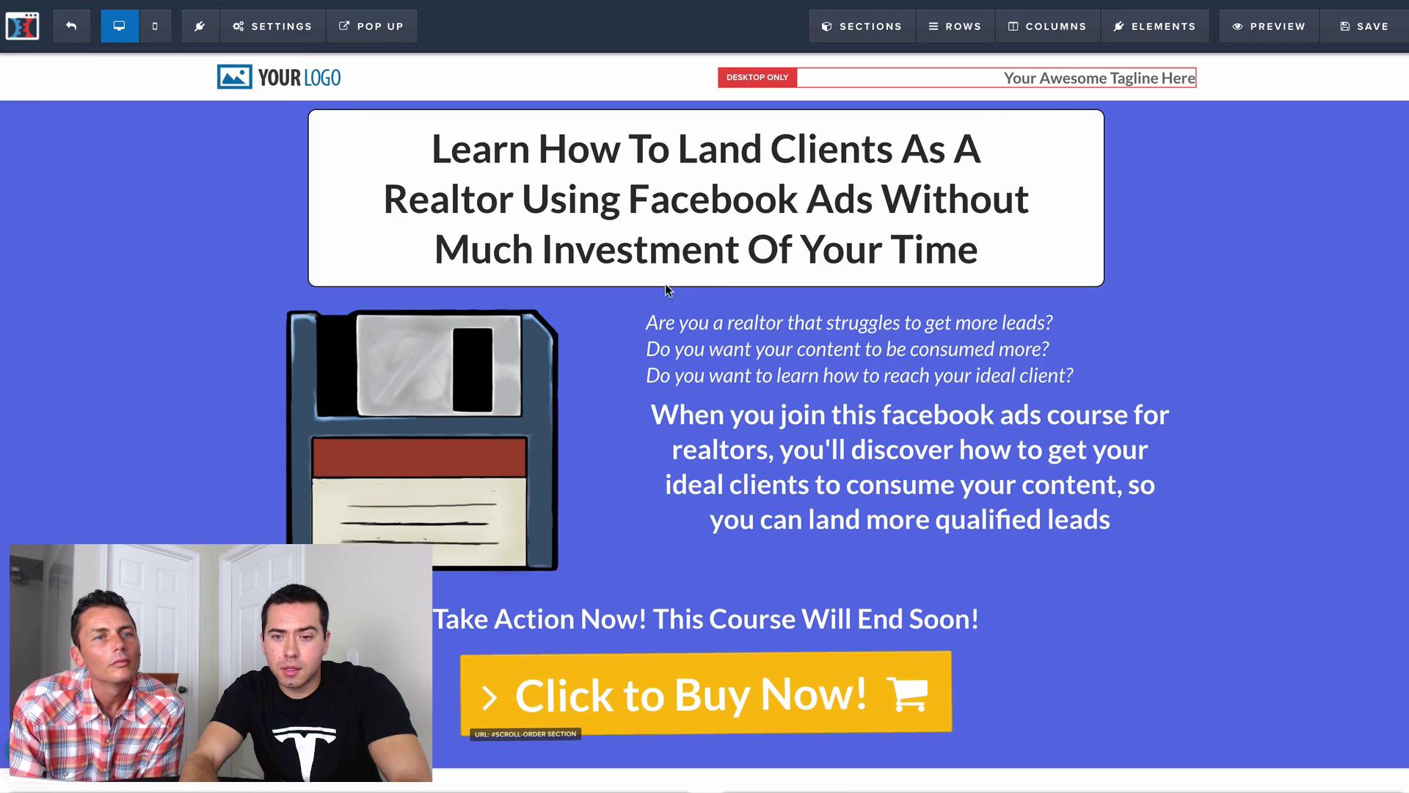
- In the page editor, duplicate the "Click to Buy Now!" button and place the copy above the "Step #3: Check out" heading
{"action": "scroll", "coordinate": [919, 119], "scroll_direction": "down", "scroll_amount": 8}
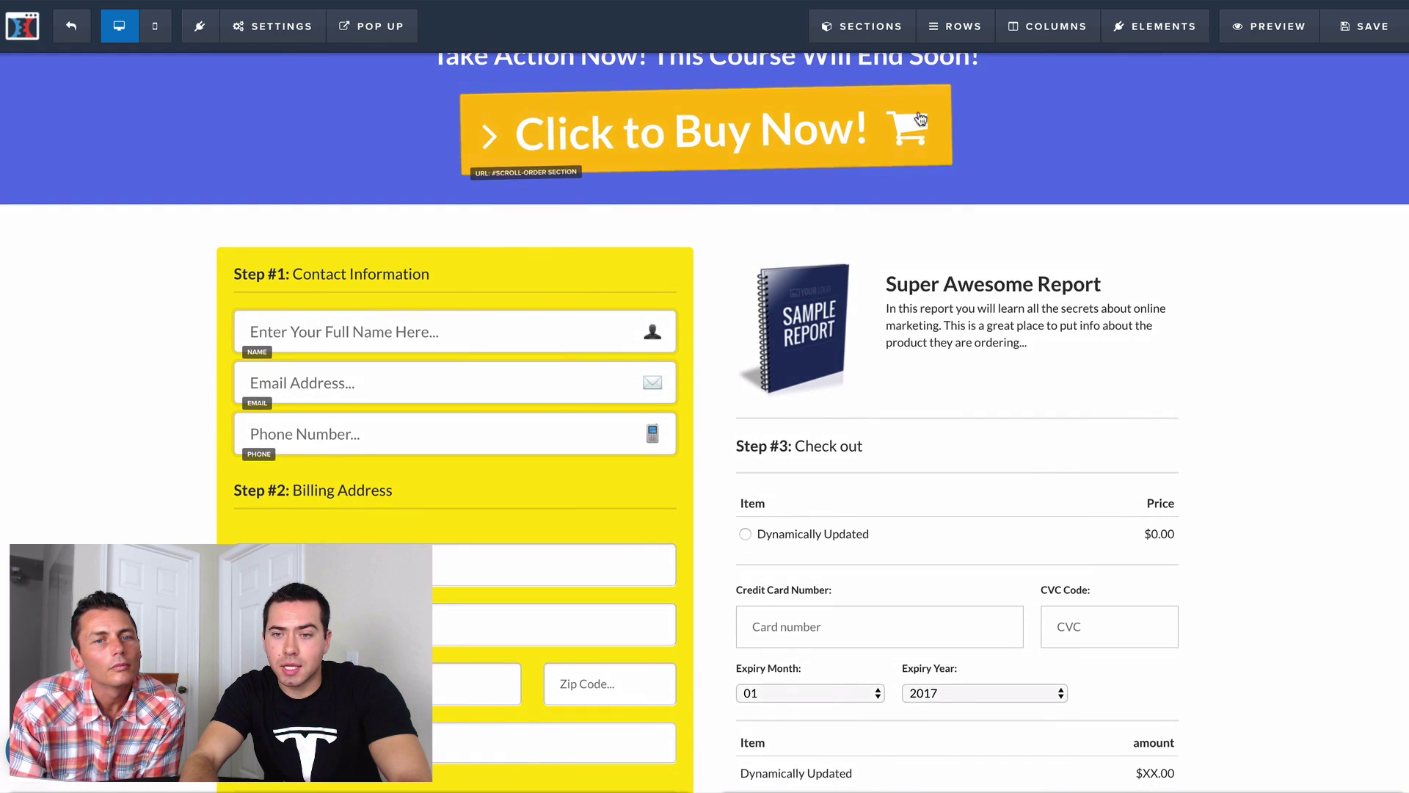
{"action": "left_click", "coordinate": [1132, 78]}
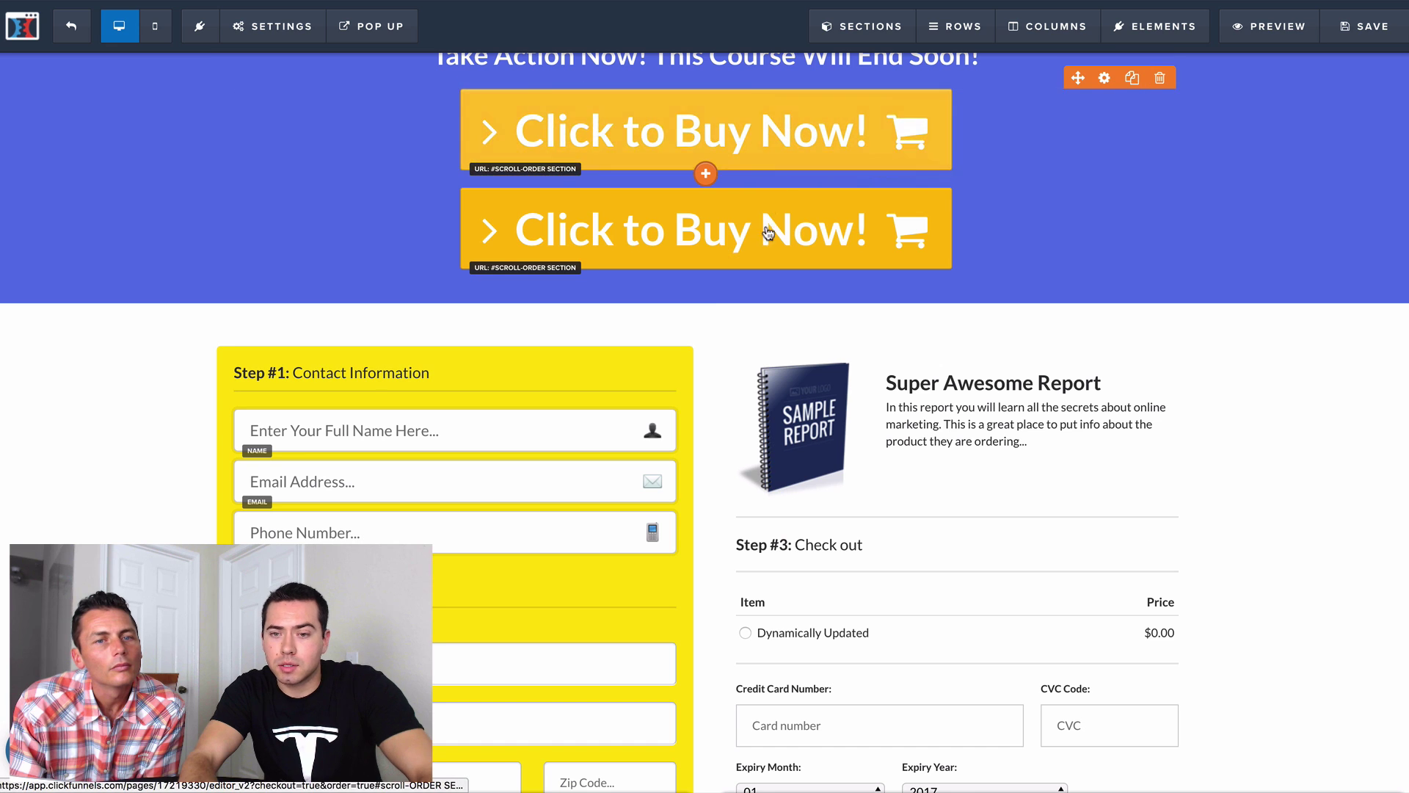
{"action": "left_click_drag", "start_coordinate": [768, 234], "coordinate": [984, 502]}
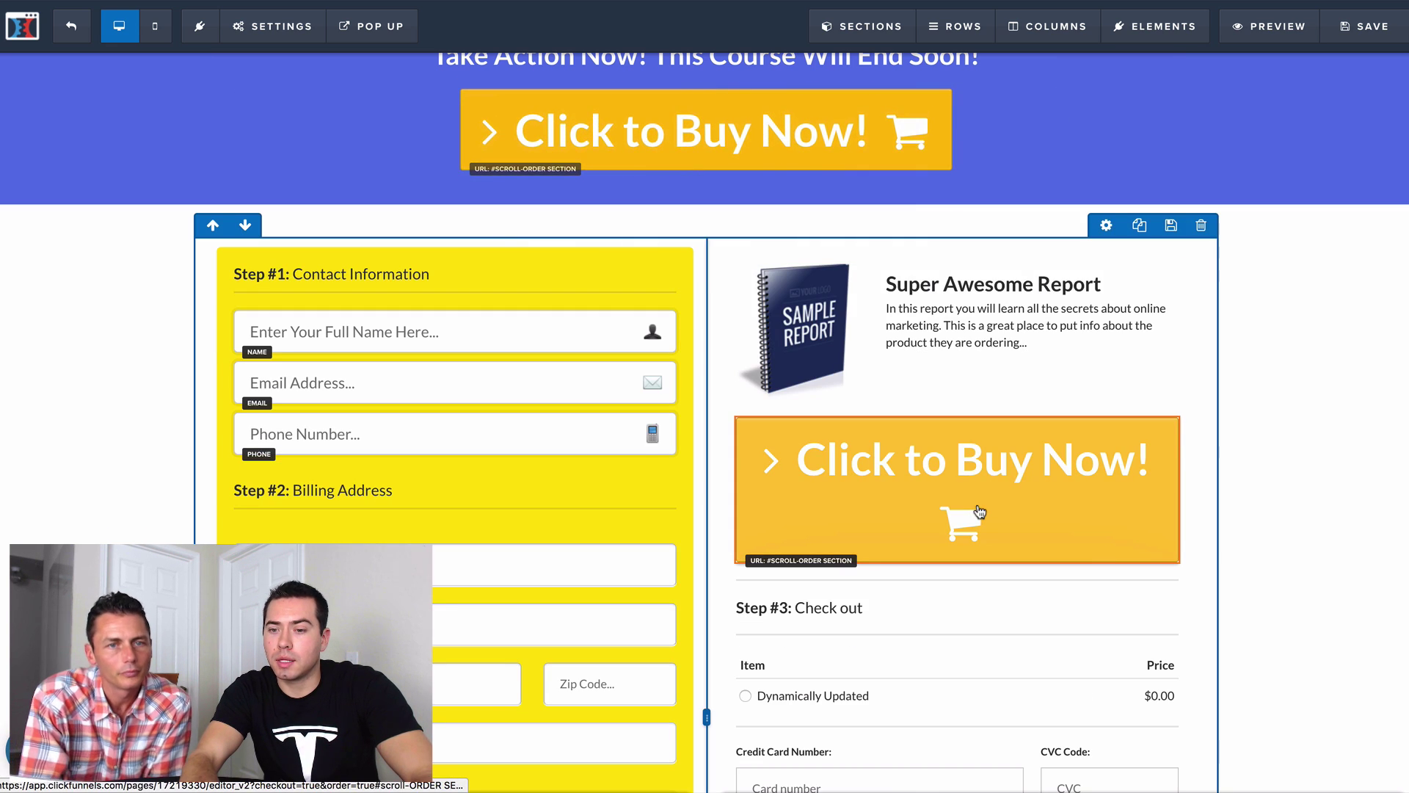
- Change the text of the button above the check out heading to "Click to Buy With PayPal"
{"action": "left_click", "coordinate": [943, 496]}
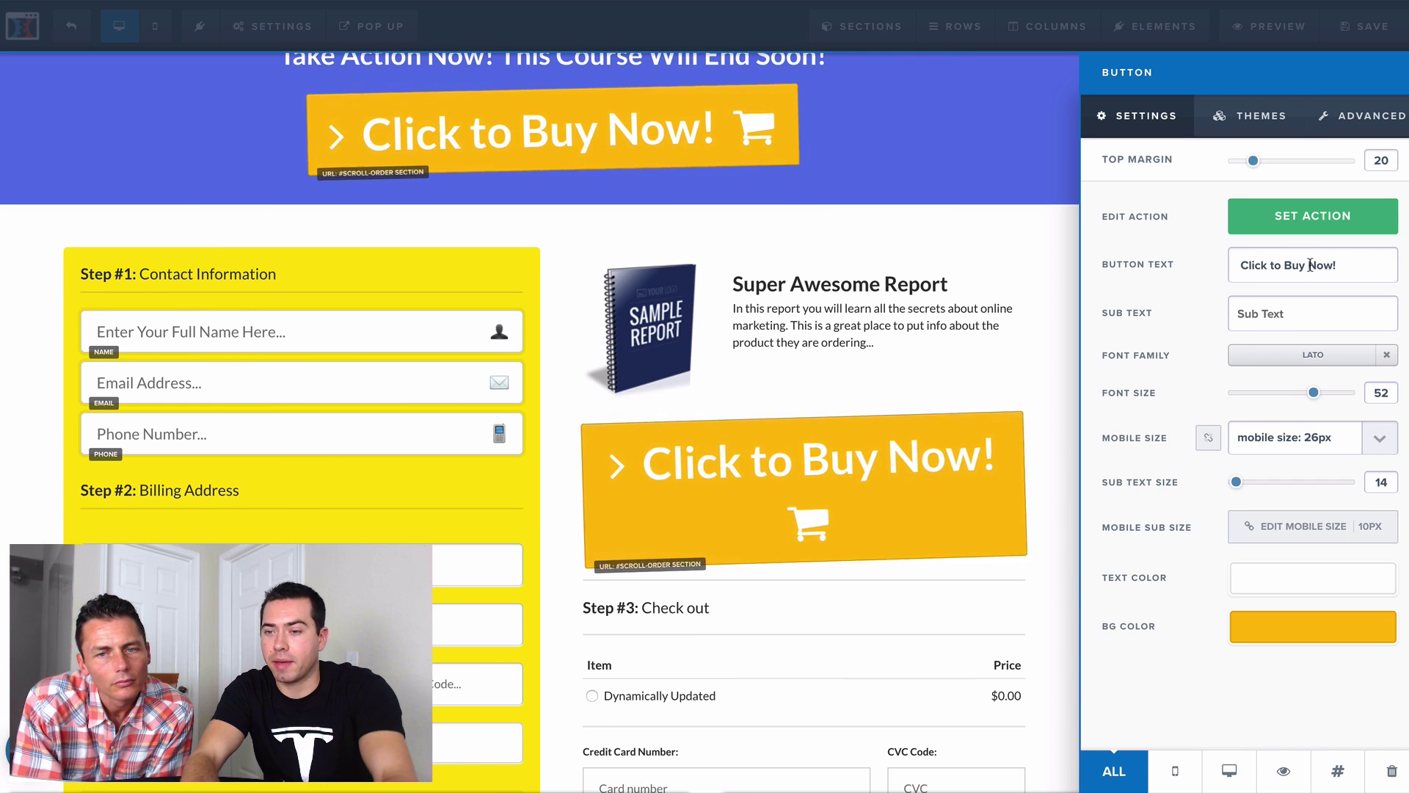
{"action": "left_click_drag", "start_coordinate": [1308, 266], "coordinate": [1403, 270]}
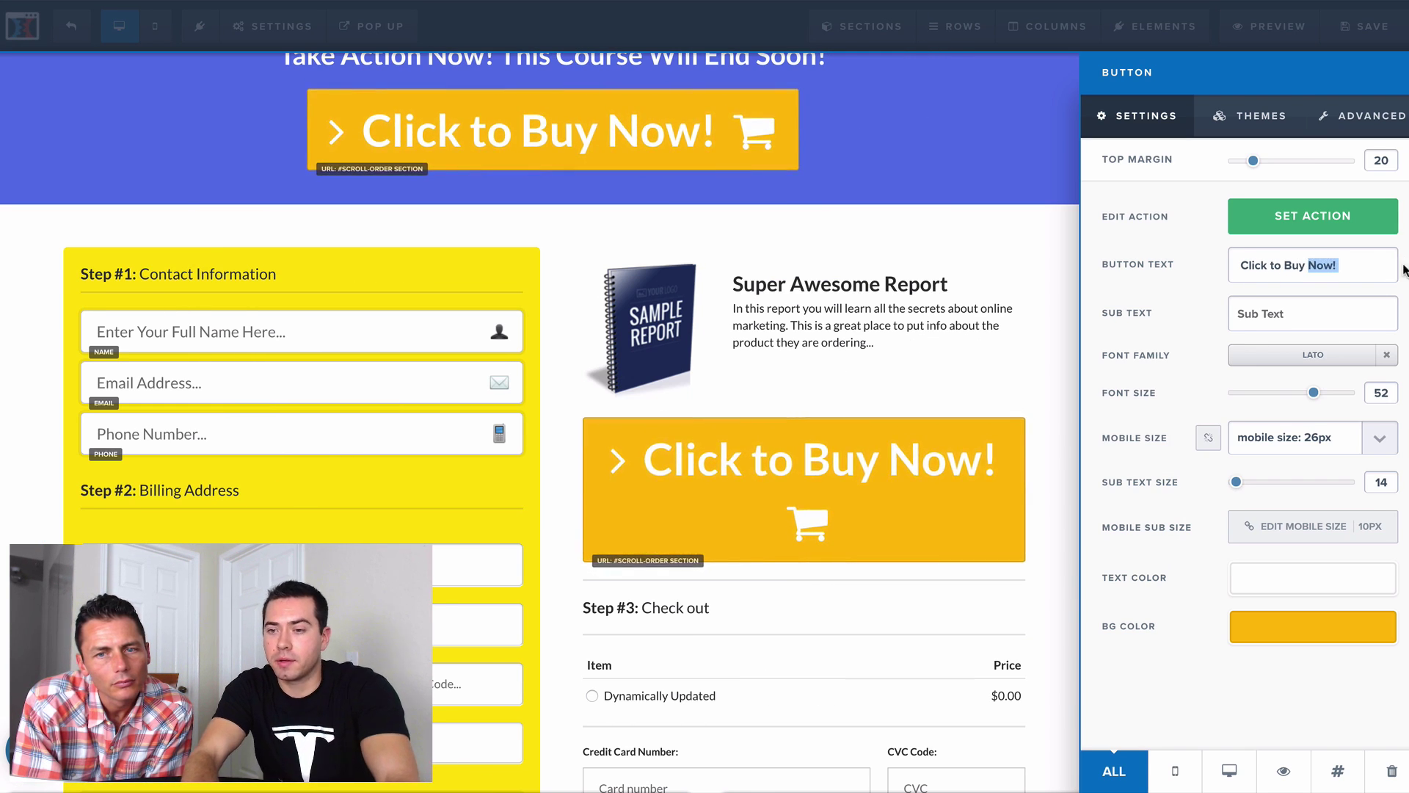
{"action": "type", "text": "Wi"}
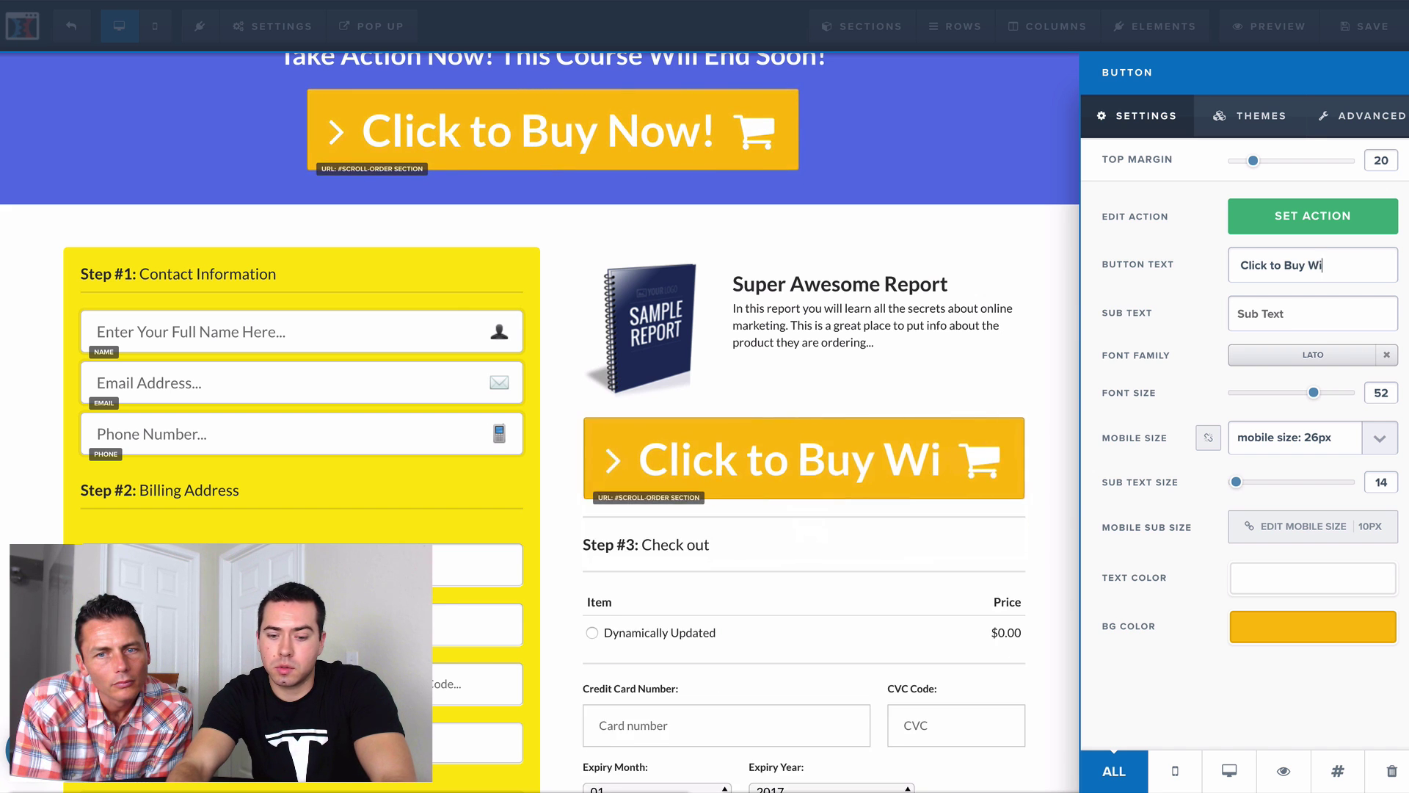
{"action": "type", "text": "th PayPal"}
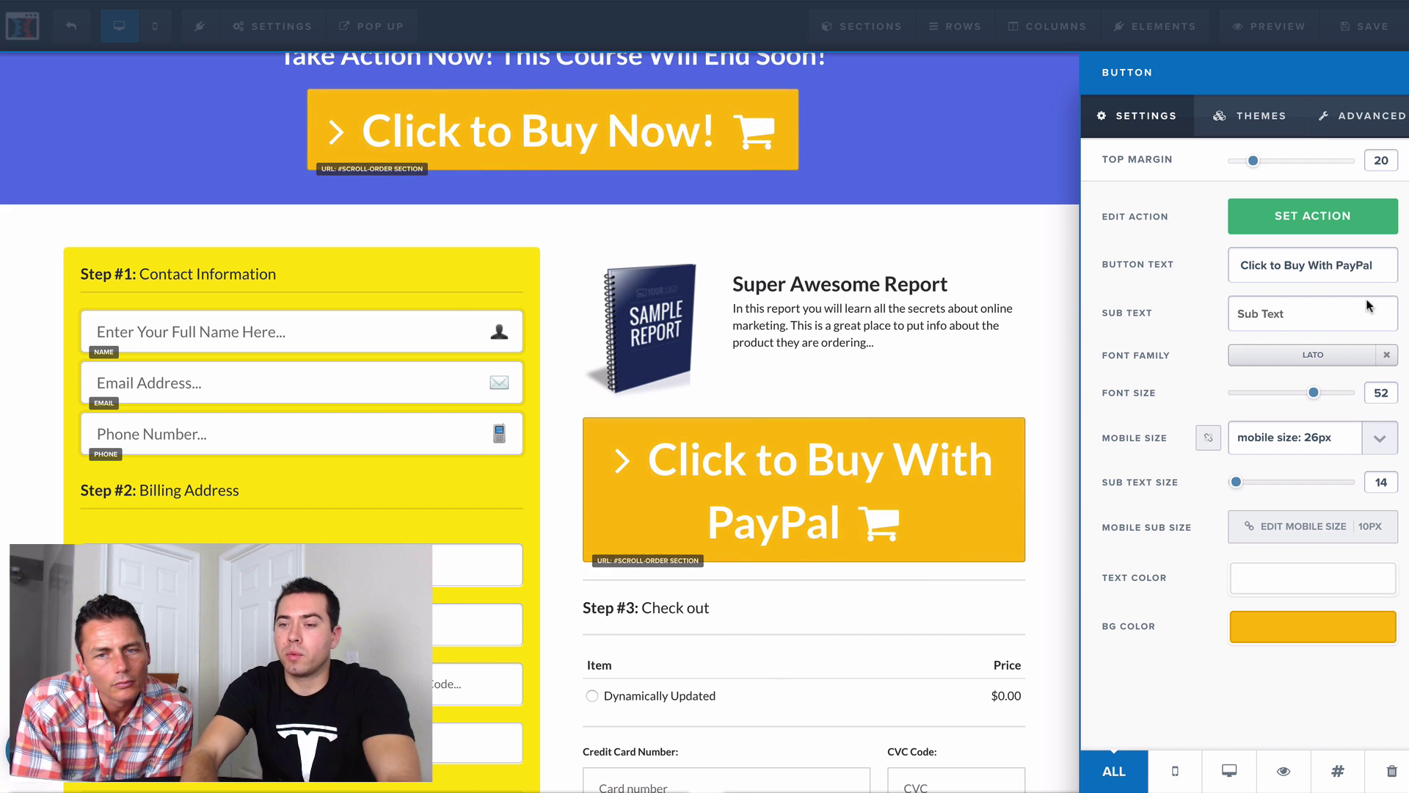
- Set the action of the "Click to Buy With PayPal" button to Go To Website URL, leaving the address empty
{"action": "left_click", "coordinate": [1290, 226]}
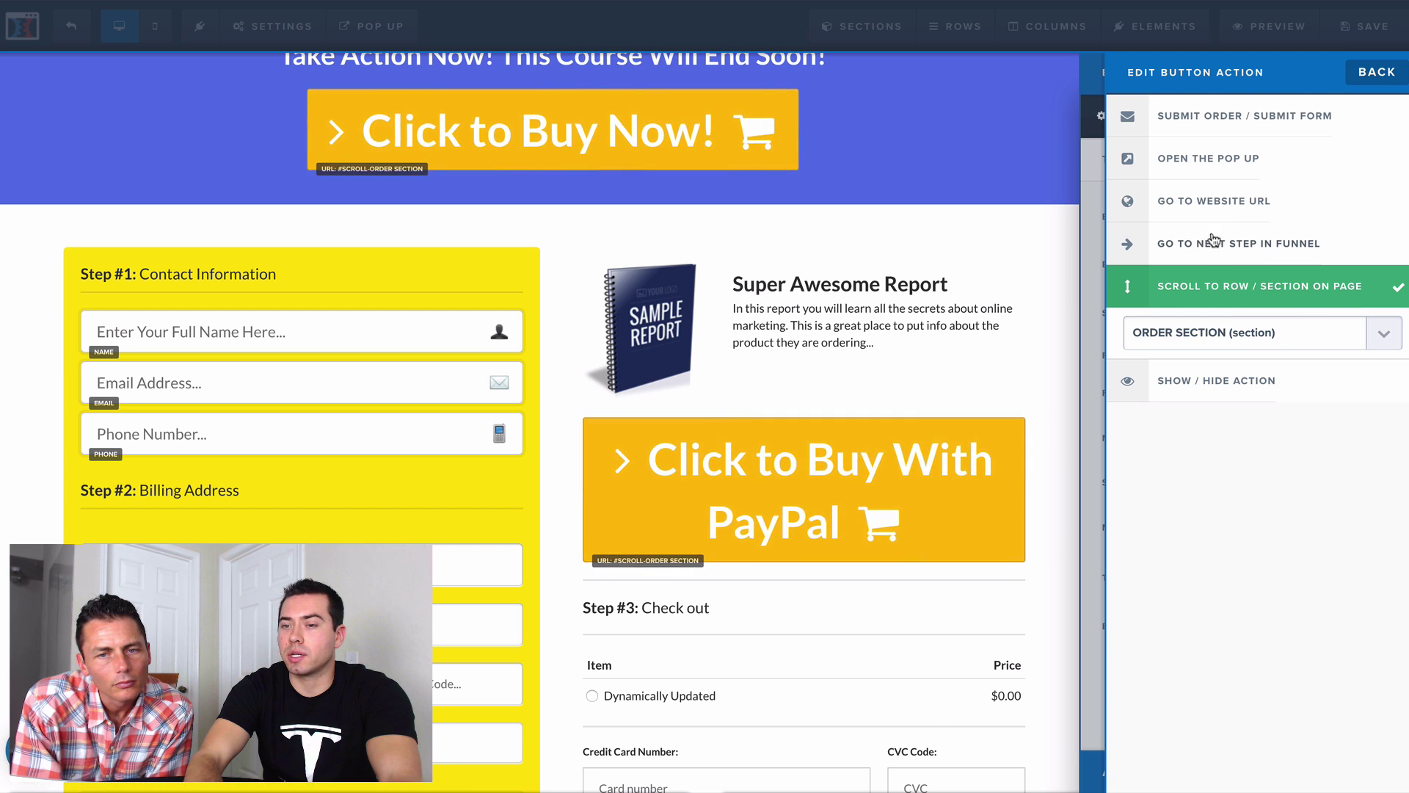
{"action": "left_click", "coordinate": [1227, 203]}
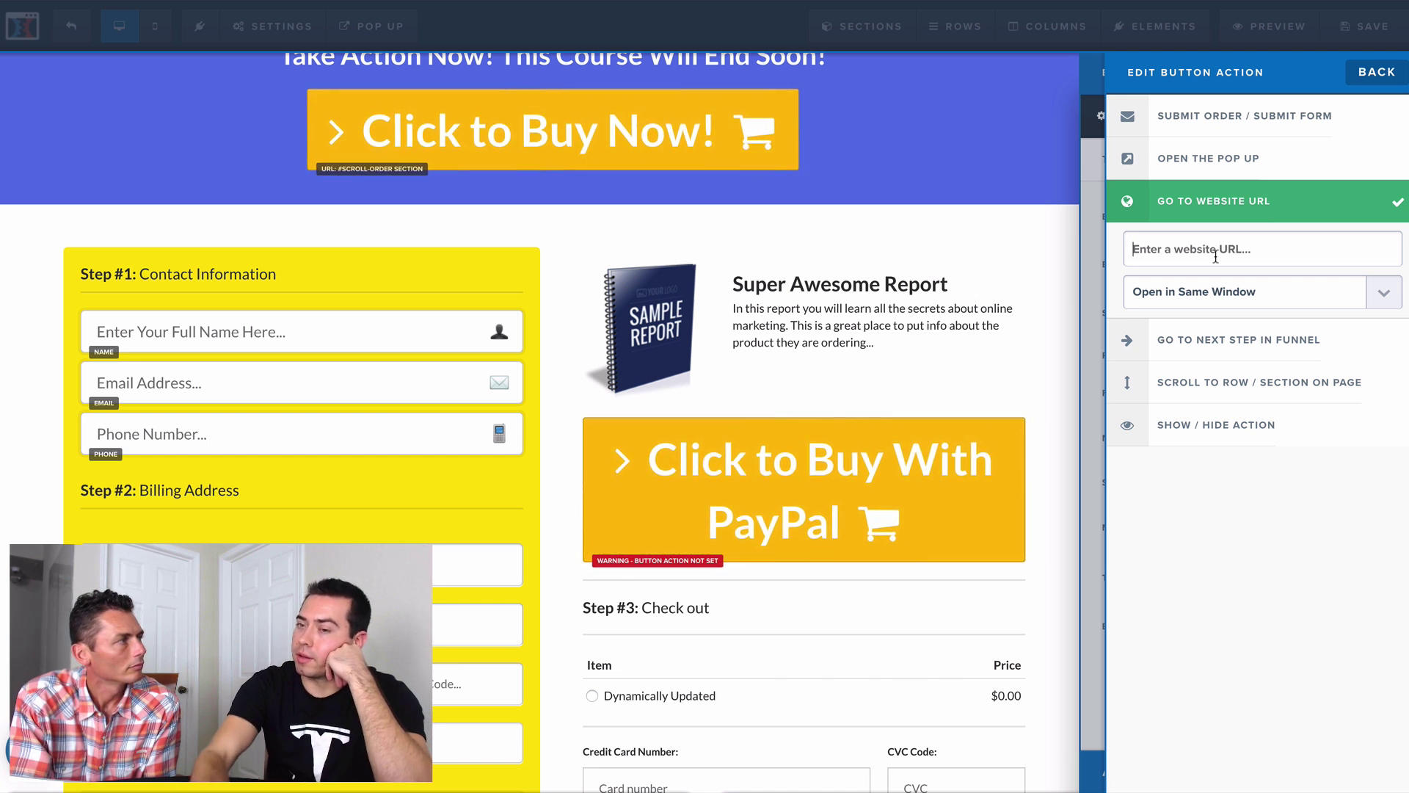
{"action": "left_click", "coordinate": [899, 388]}
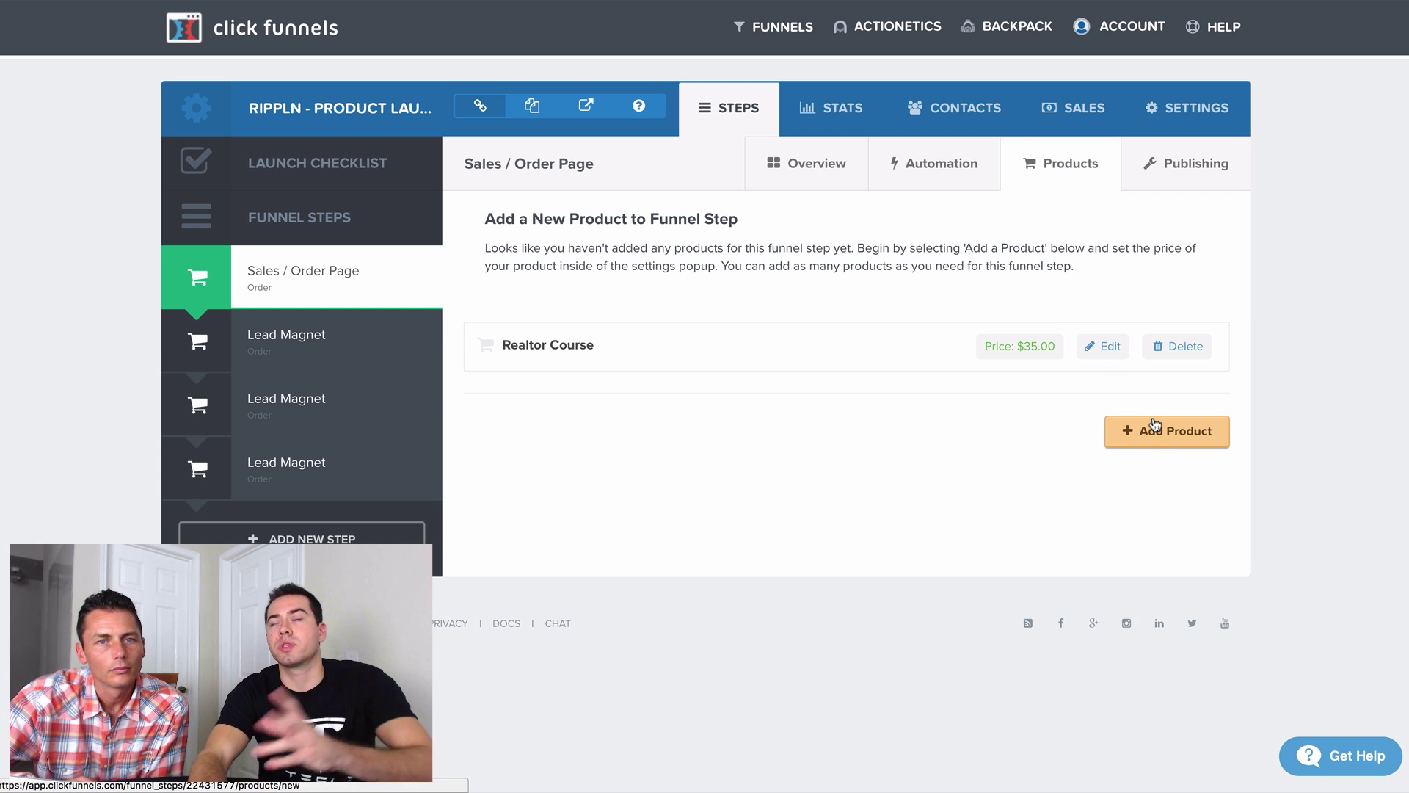
- Open the Realtor Course product for editing and switch its Stripe integration to Subscription to examine the payment plan options
{"action": "left_click", "coordinate": [1108, 353]}
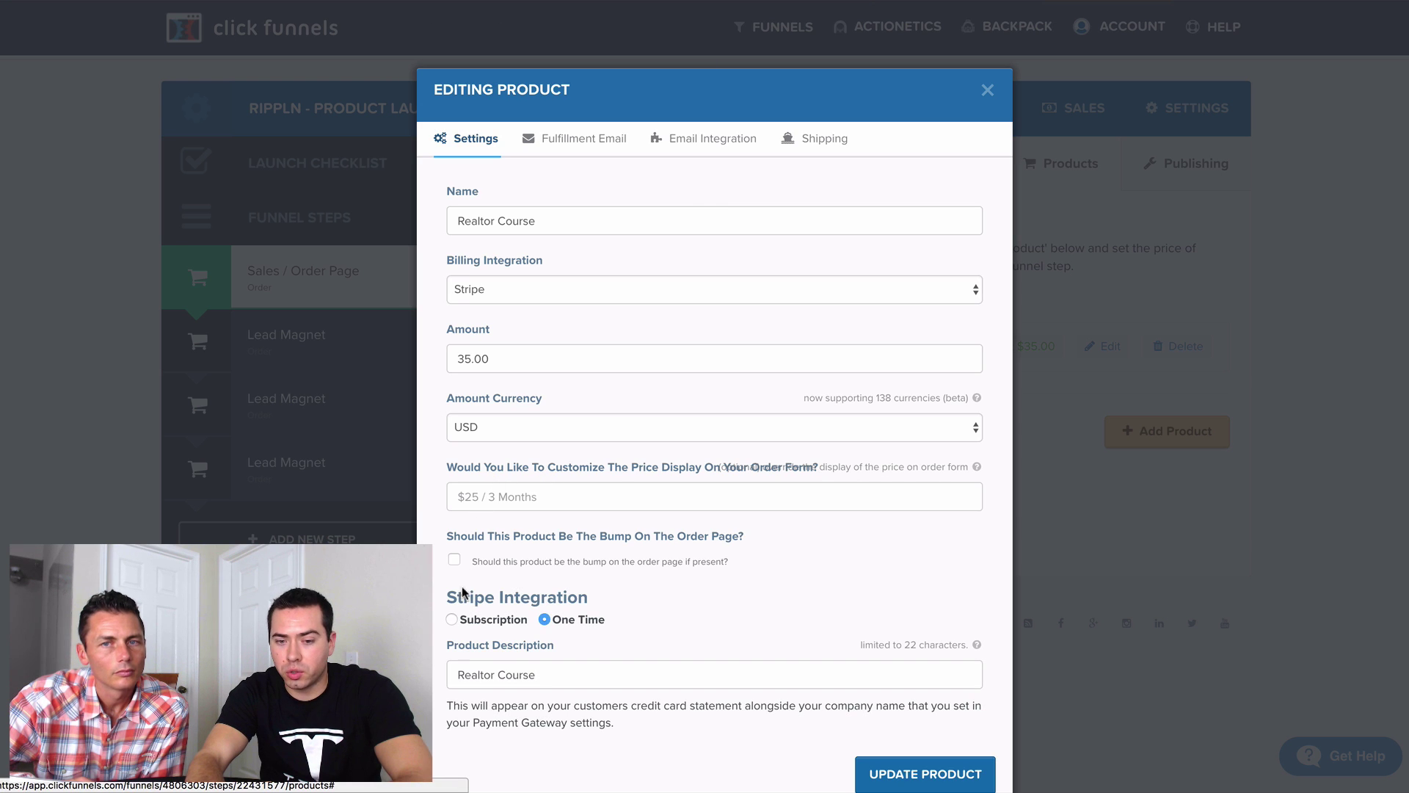
{"action": "left_click", "coordinate": [452, 620]}
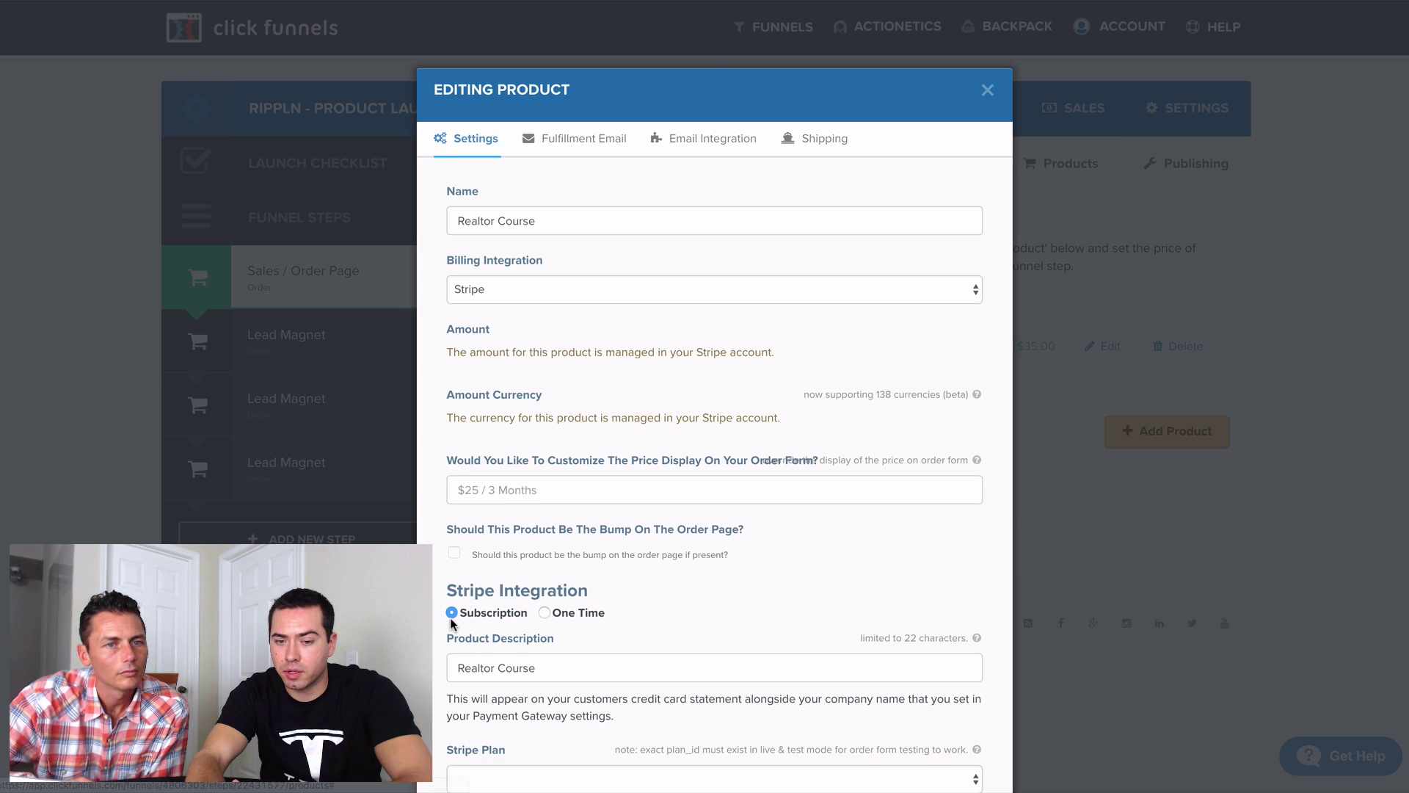
{"action": "scroll", "coordinate": [470, 631], "scroll_direction": "down", "scroll_amount": 3}
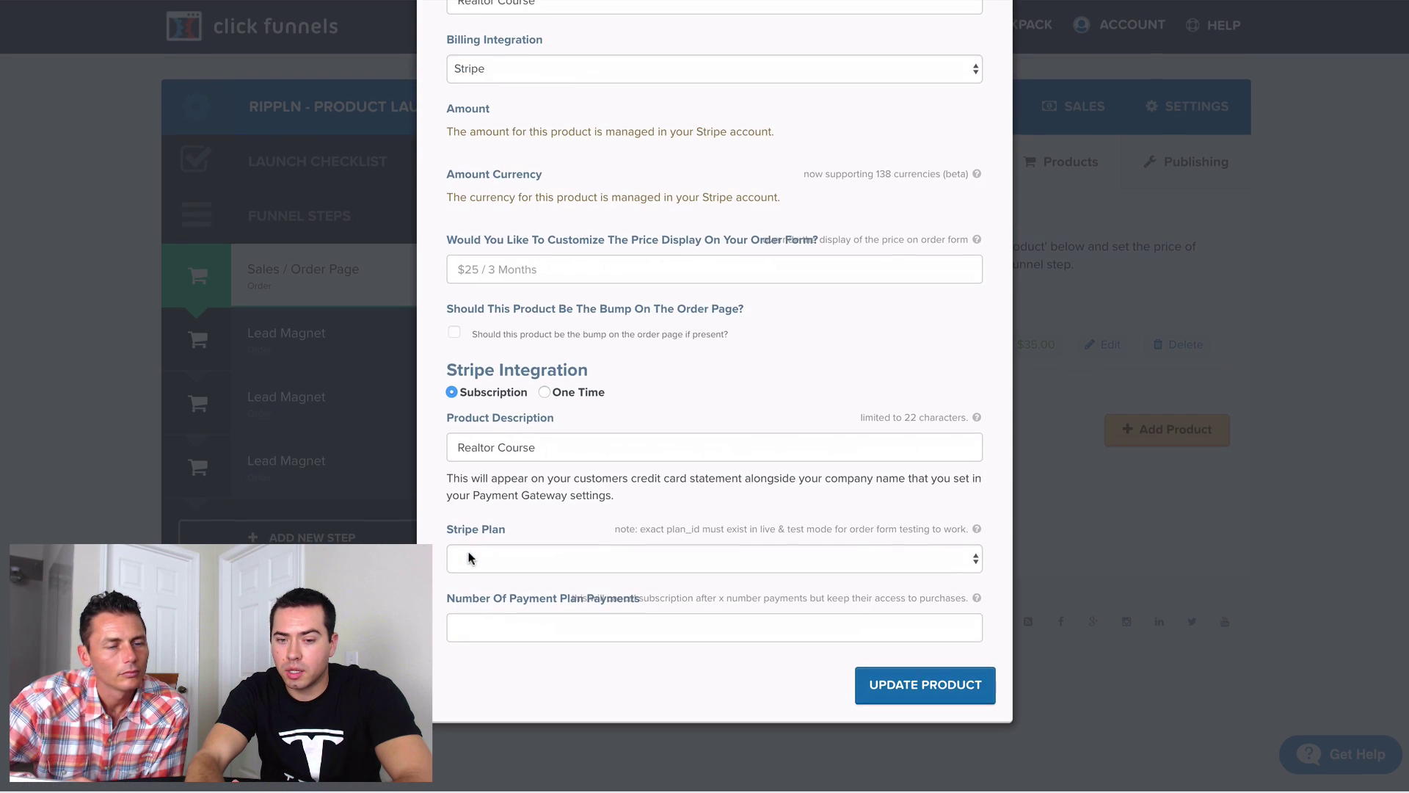
{"action": "left_click", "coordinate": [472, 601]}
{"action": "left_click_drag", "start_coordinate": [472, 601], "coordinate": [886, 601]}
{"action": "left_click", "coordinate": [705, 597]}
{"action": "left_click", "coordinate": [885, 602]}
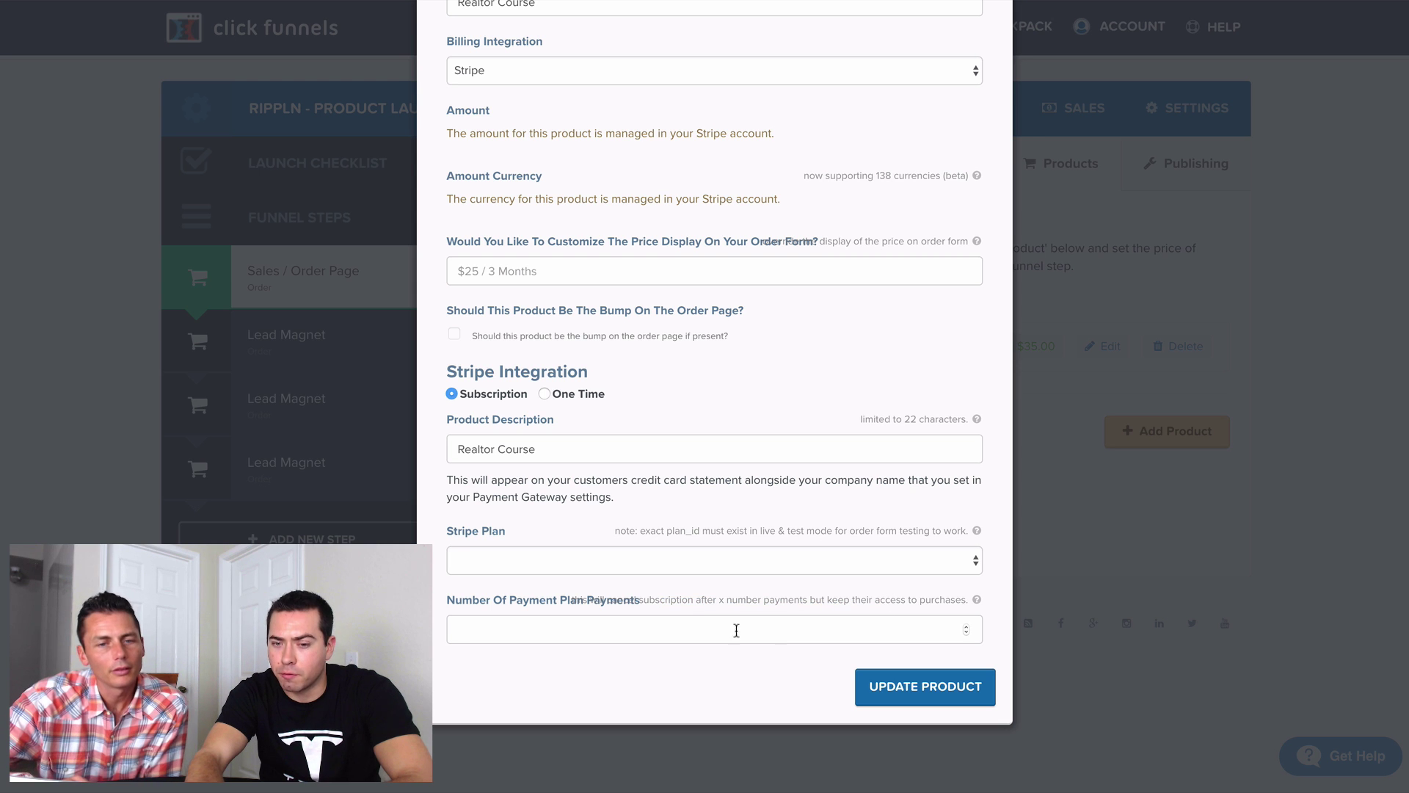
- Try 12 as the number of payment plan payments and close the product settings without updating the product
{"action": "left_click", "coordinate": [702, 626]}
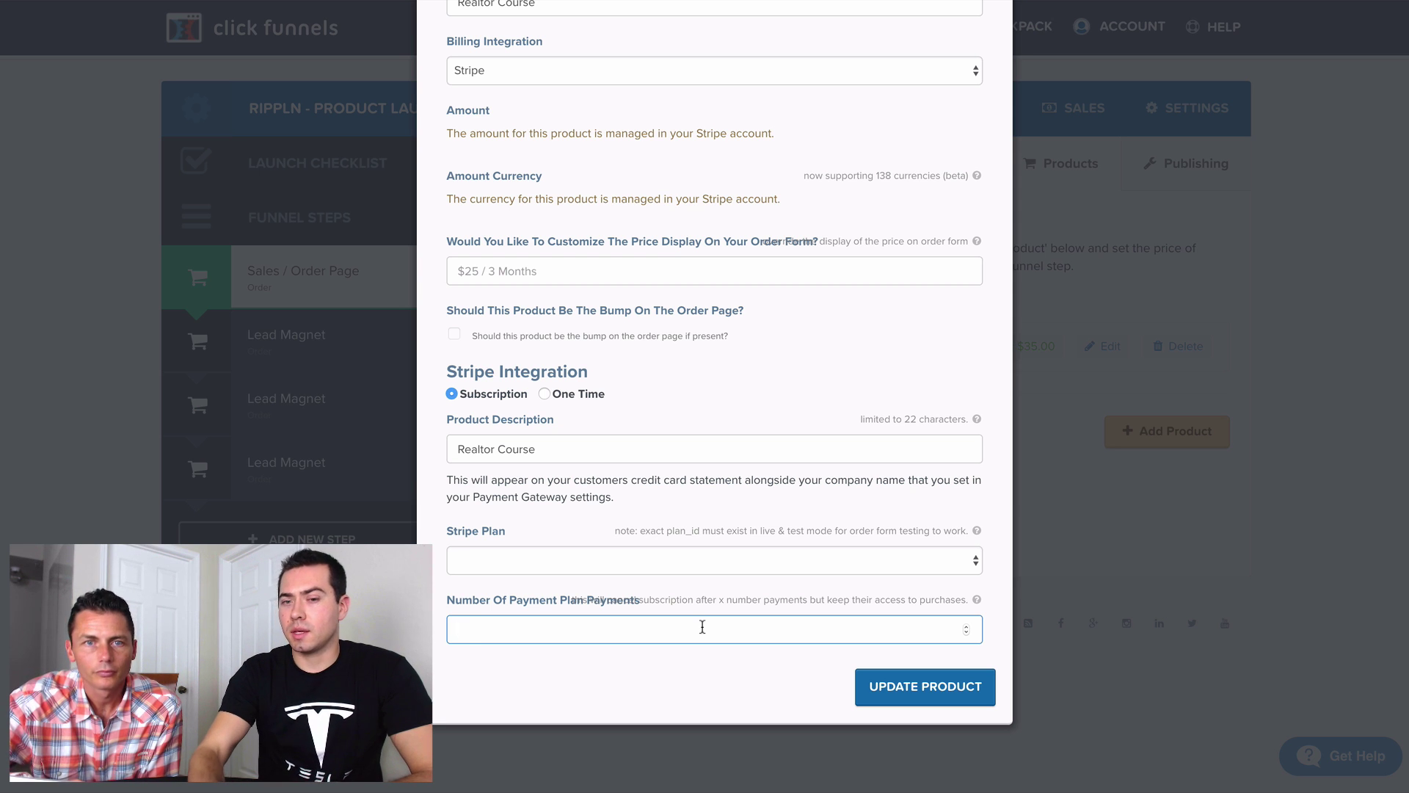
{"action": "type", "text": "12"}
{"action": "scroll", "coordinate": [833, 260], "scroll_direction": "up", "scroll_amount": 5}
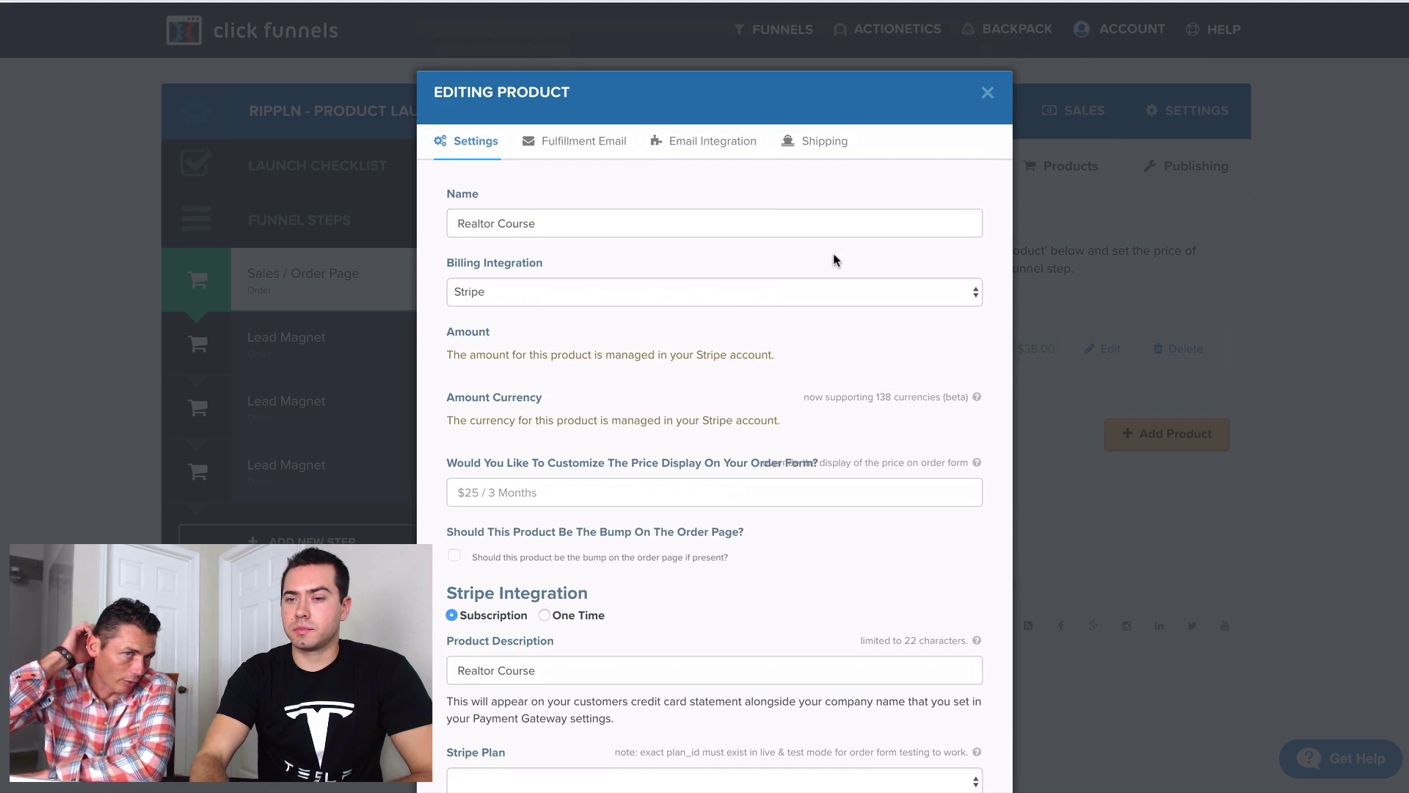
{"action": "left_click", "coordinate": [988, 92]}
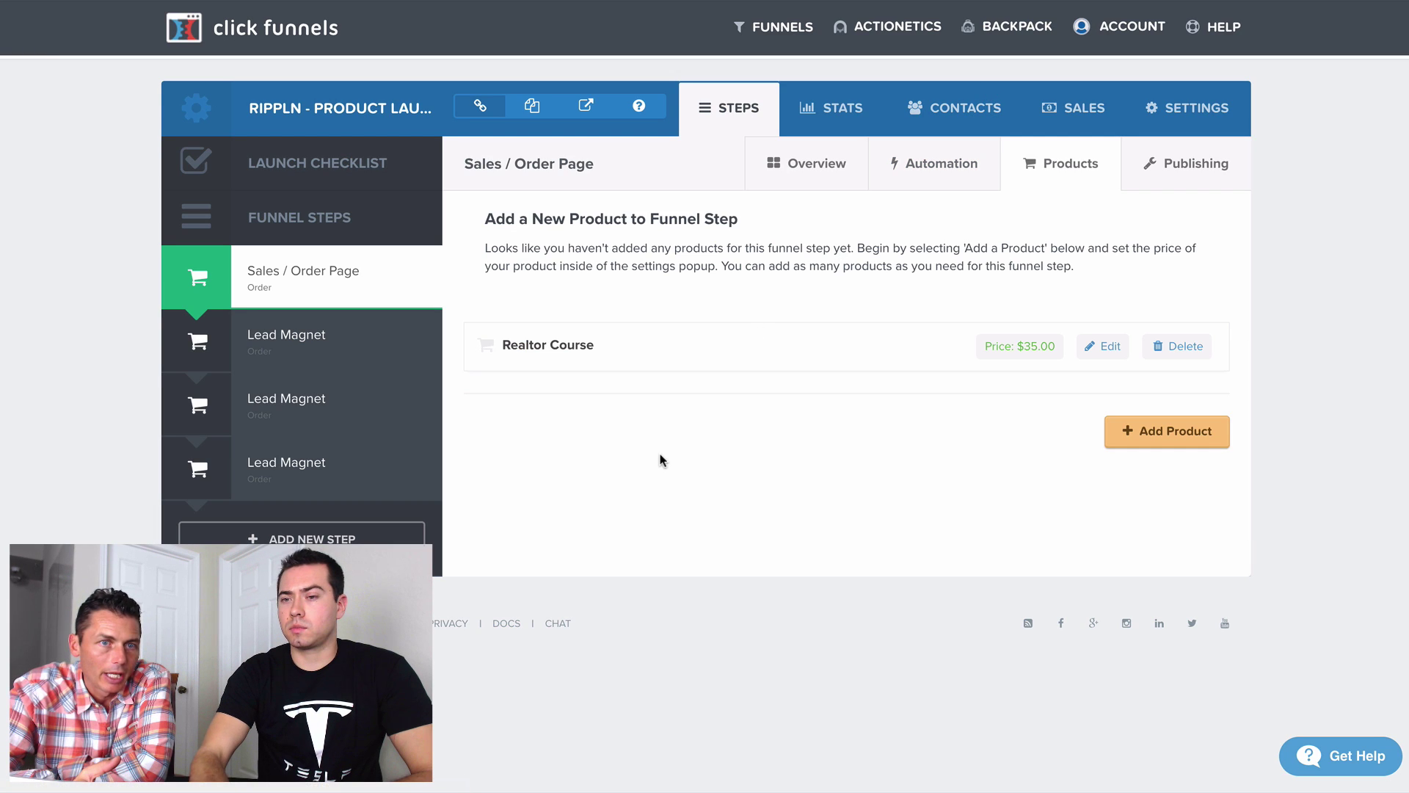